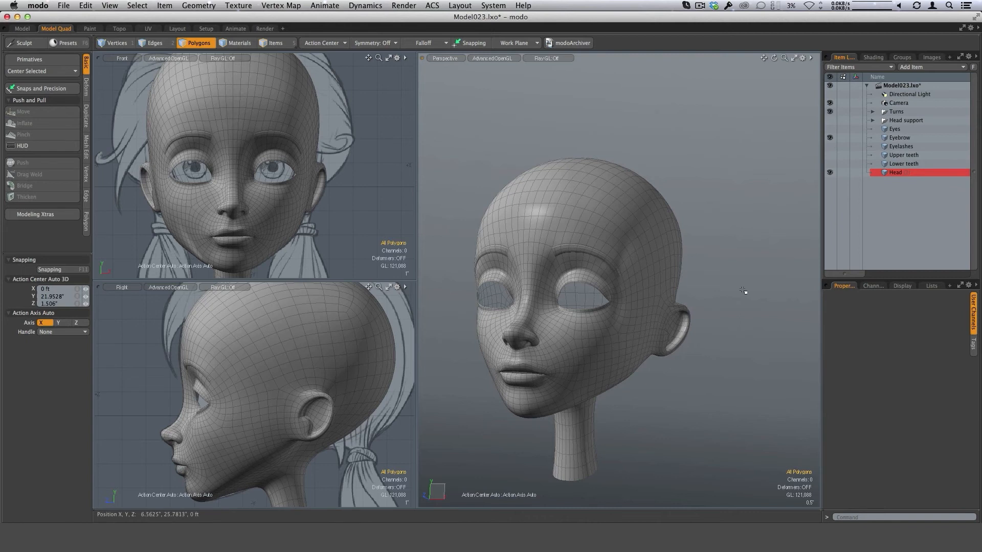
# - Switch to the Topo layout and show the head in a single front view
pyautogui.keyDown('alt'); pyautogui.moveTo(742, 291); pyautogui.dragTo(740, 284); pyautogui.keyUp('alt')
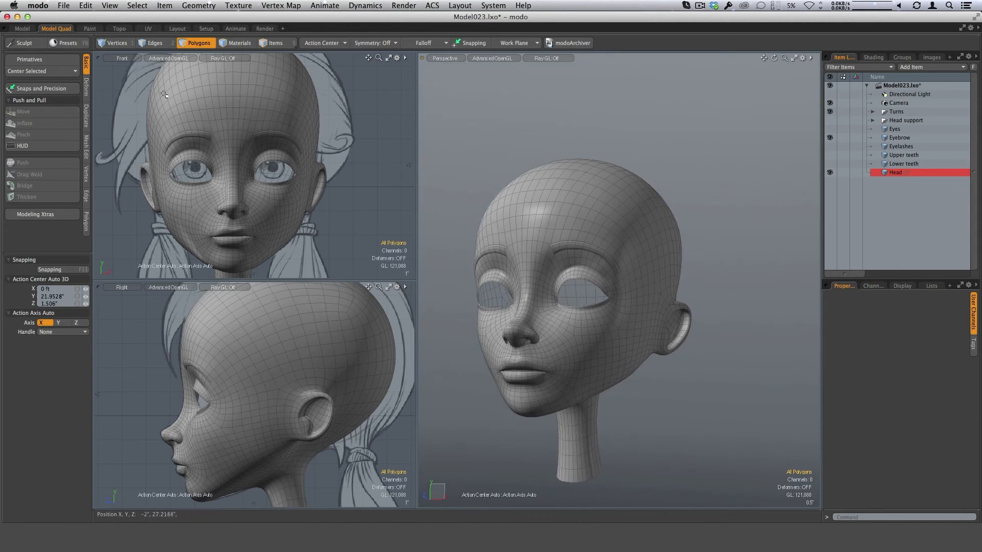
pyautogui.click(119, 29)
pyautogui.moveTo(550, 330)
pyautogui.keyDown('alt'); pyautogui.mouseDown()
pyautogui.moveTo(632, 302)
pyautogui.moveTo(399, 195)
pyautogui.moveTo(458, 225)
pyautogui.moveTo(532, 347)
pyautogui.mouseUp(); pyautogui.keyUp('alt')
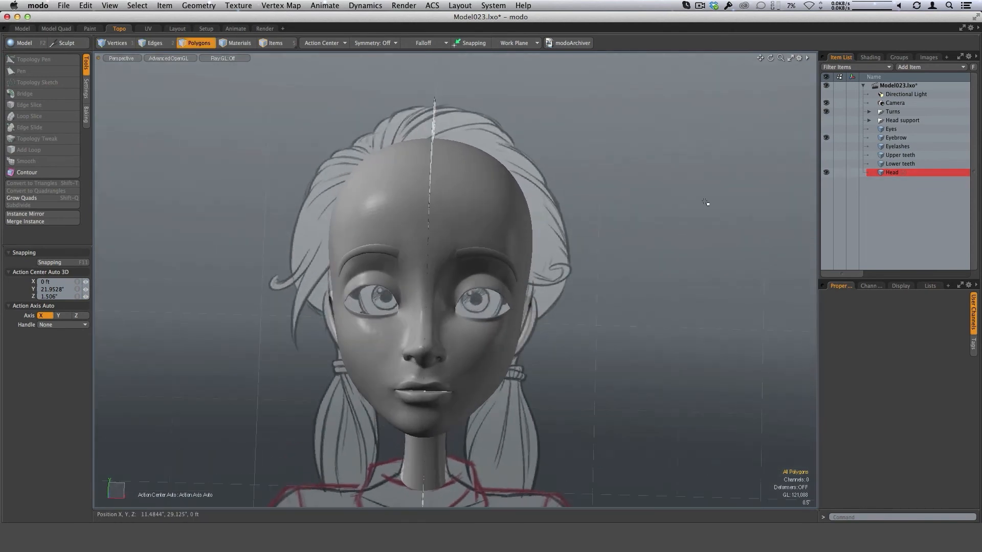
pyautogui.hotkey('ctrl', 'space')
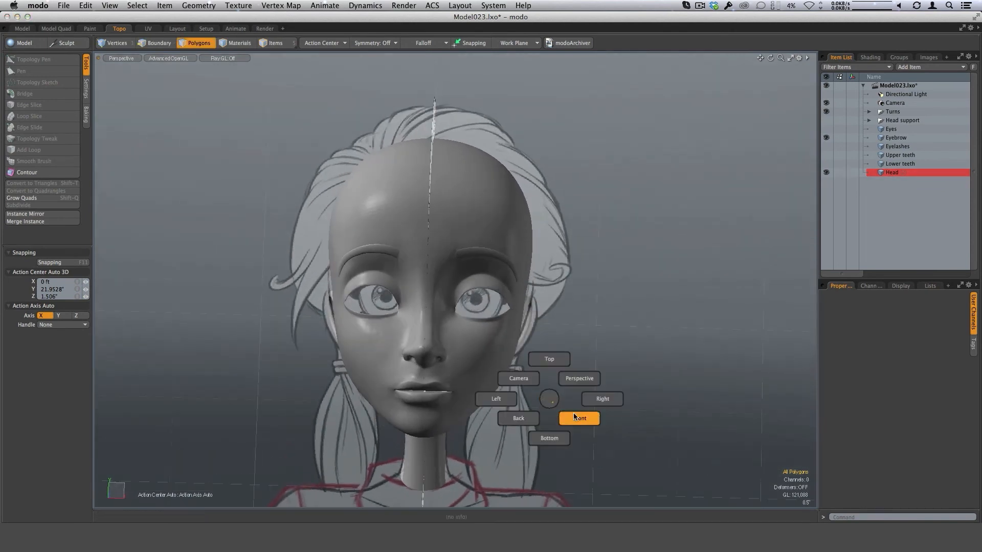
pyautogui.click(576, 414)
pyautogui.keyDown('alt'); pyautogui.keyDown('shift'); pyautogui.moveTo(603, 364); pyautogui.dragTo(567, 365); pyautogui.keyUp('shift'); pyautogui.keyUp('alt')
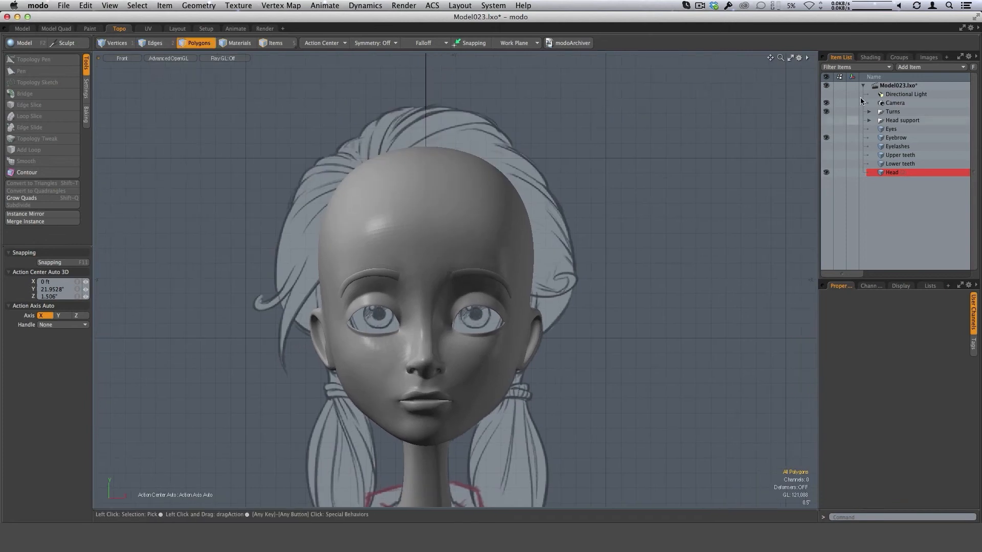
# - Enable the Trans material in the Shader Tree to make the head see-through over the front reference sketch
pyautogui.click(870, 57)
pyautogui.click(826, 129)
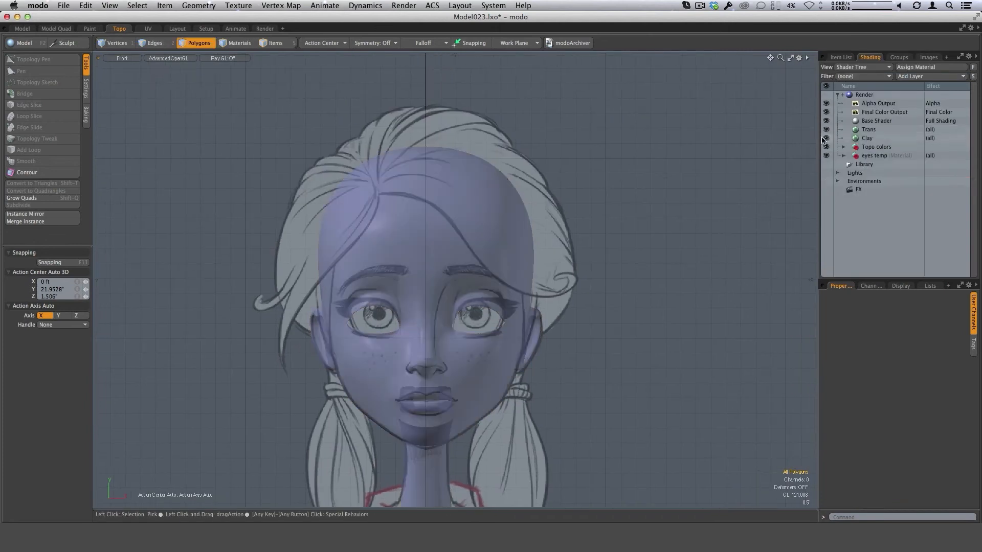
pyautogui.scroll(-2, 587, 298)
pyautogui.keyDown('alt'); pyautogui.keyDown('shift'); pyautogui.moveTo(581, 301); pyautogui.dragTo(532, 304); pyautogui.keyUp('shift'); pyautogui.keyUp('alt')
pyautogui.scroll(2, 480, 266)
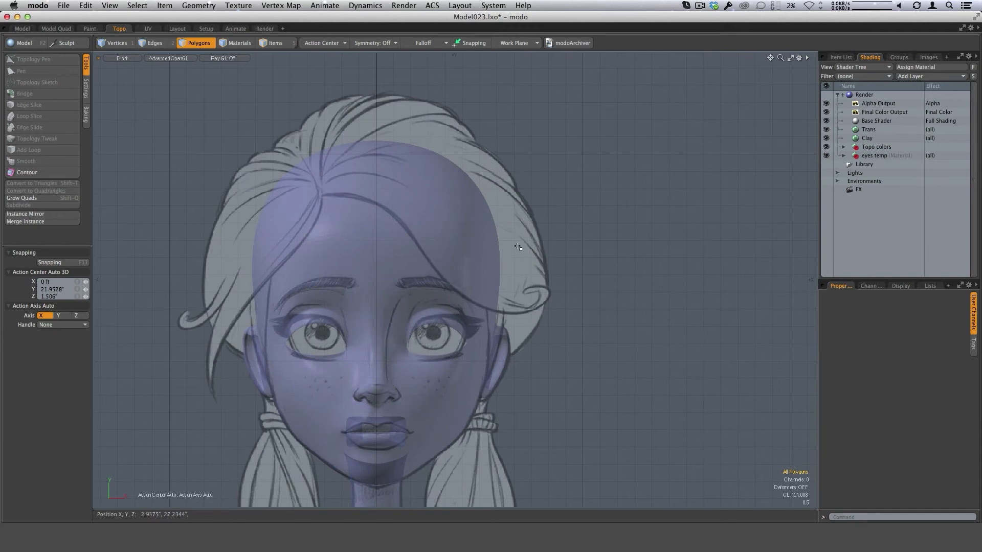
# - Create a new empty mesh item for the hair, keeping the Head mesh as the background layer
pyautogui.click(841, 57)
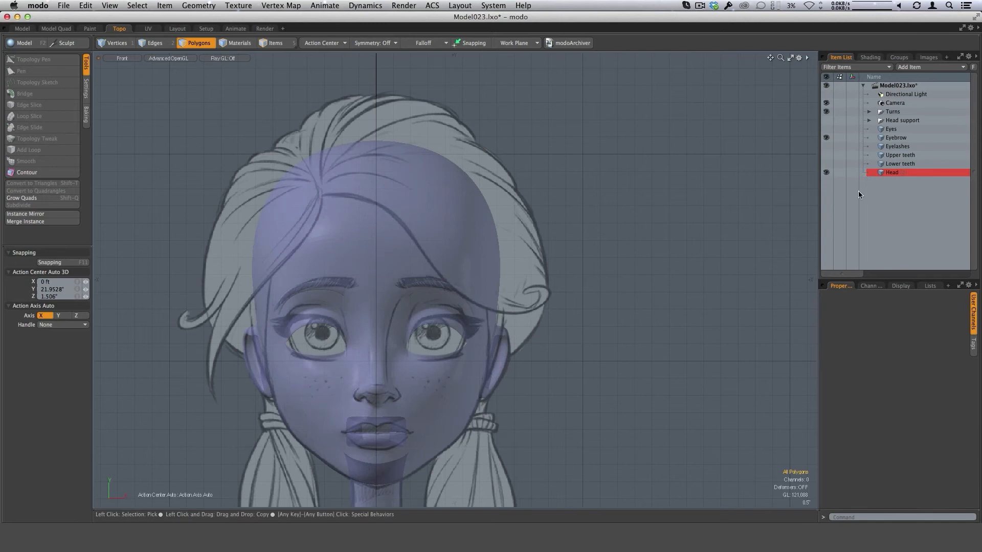
pyautogui.click(892, 174)
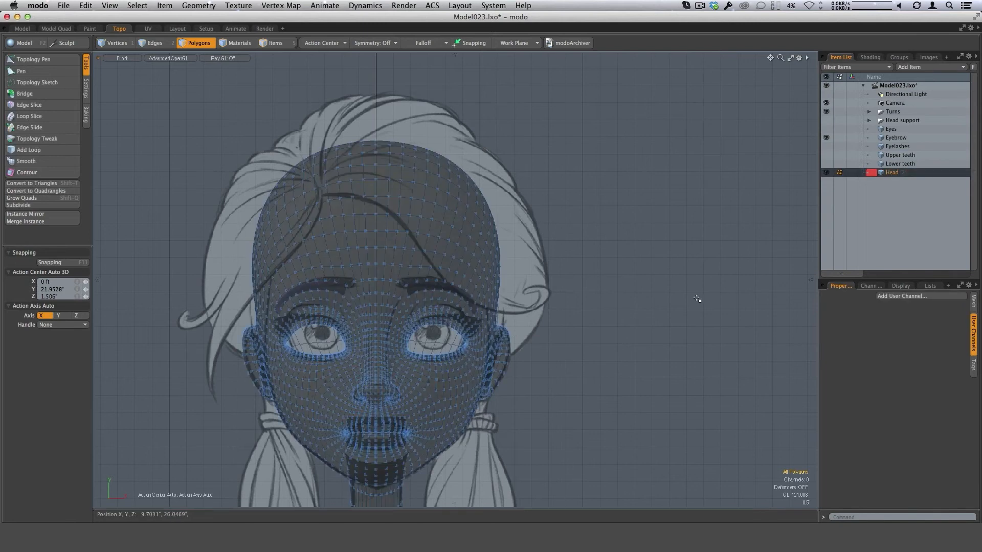
pyautogui.press('n')
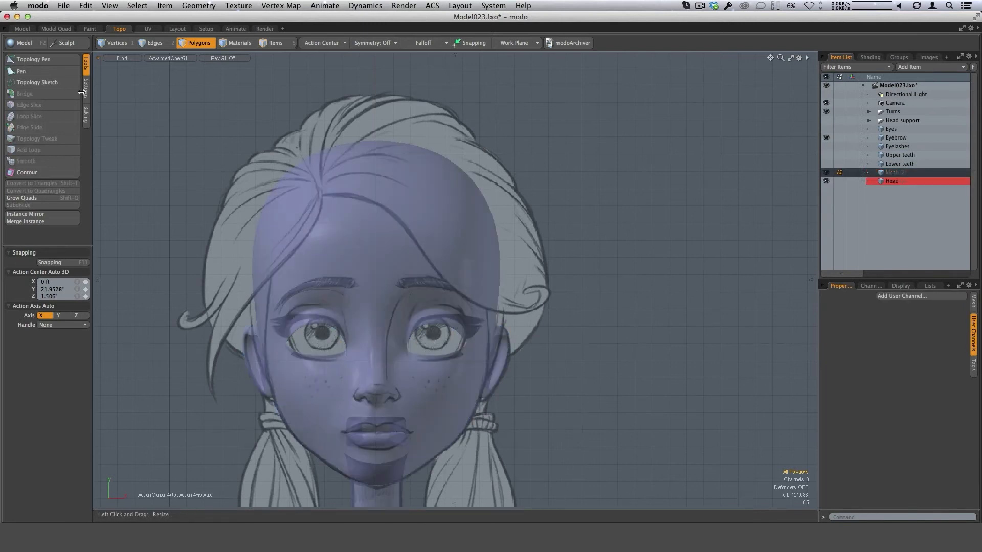
# - Draw a first quad at the hair part above the forehead with the Topology Pen and adjust its corners to the sketch
pyautogui.click(33, 60)
pyautogui.scroll(2, 342, 196)
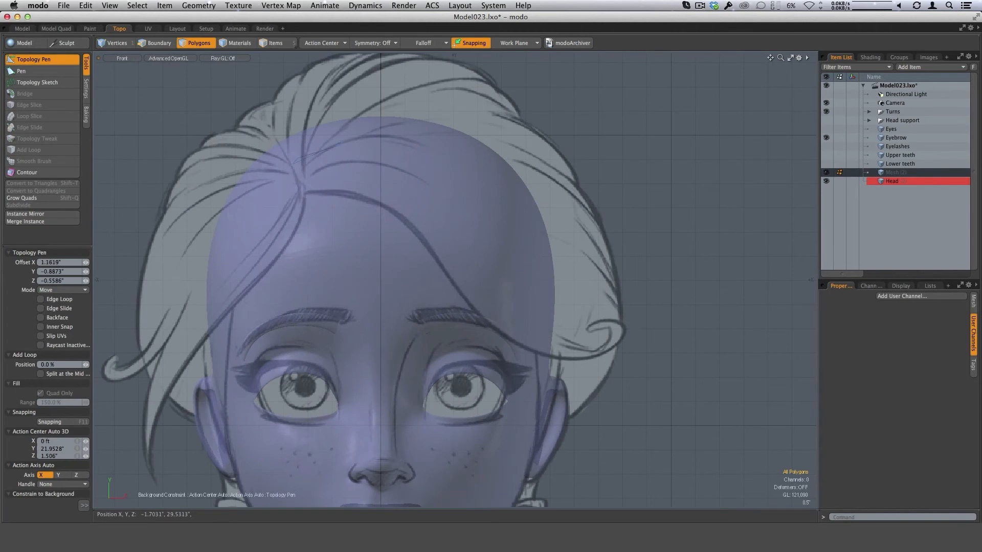
pyautogui.keyDown('shift'); pyautogui.moveTo(342, 142); pyautogui.dragTo(364, 197); pyautogui.keyUp('shift')
pyautogui.moveTo(372, 143); pyautogui.dragTo(364, 149)
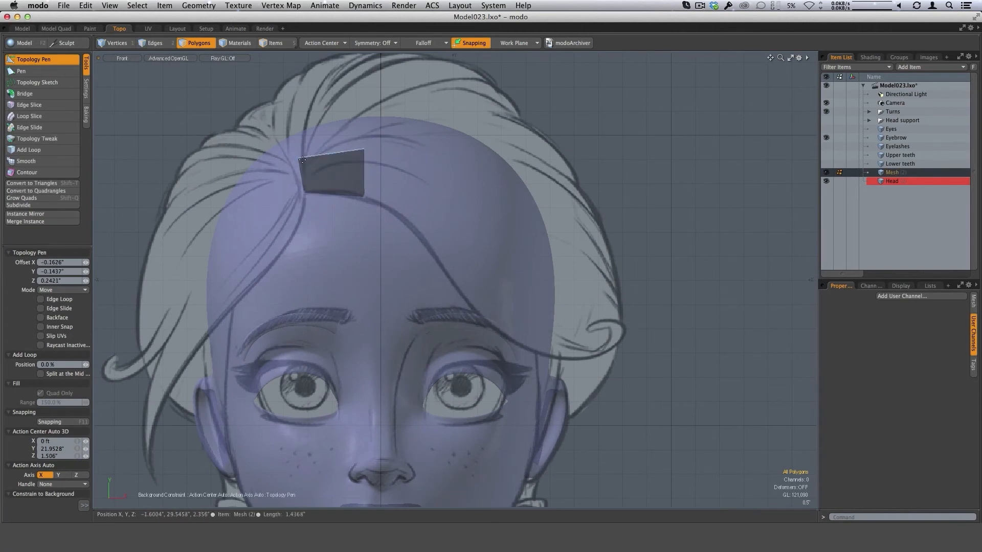
pyautogui.moveTo(302, 160); pyautogui.dragTo(298, 176)
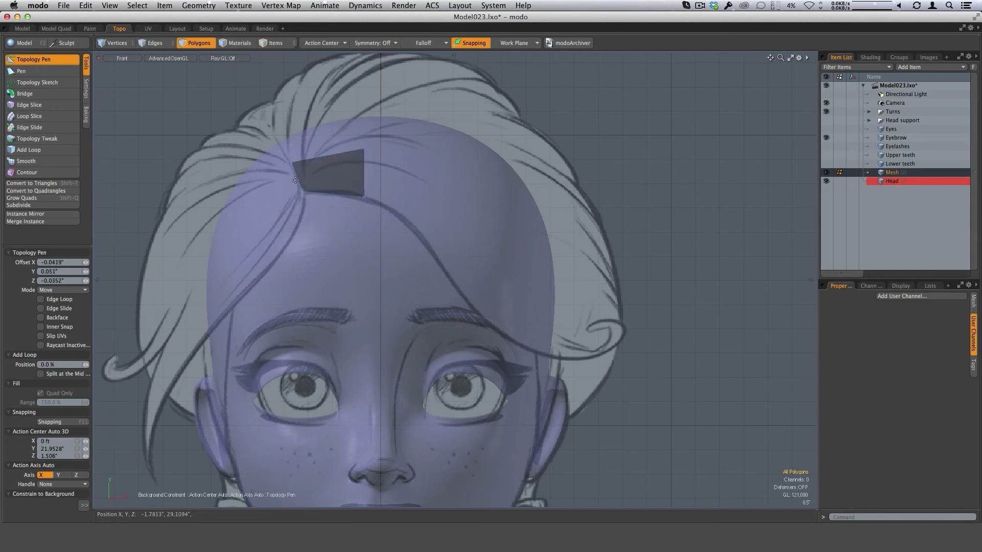
# - Extend the quad into a polygon strip along the sketched hairline on both sides of the forehead
pyautogui.moveTo(365, 152); pyautogui.dragTo(537, 330)
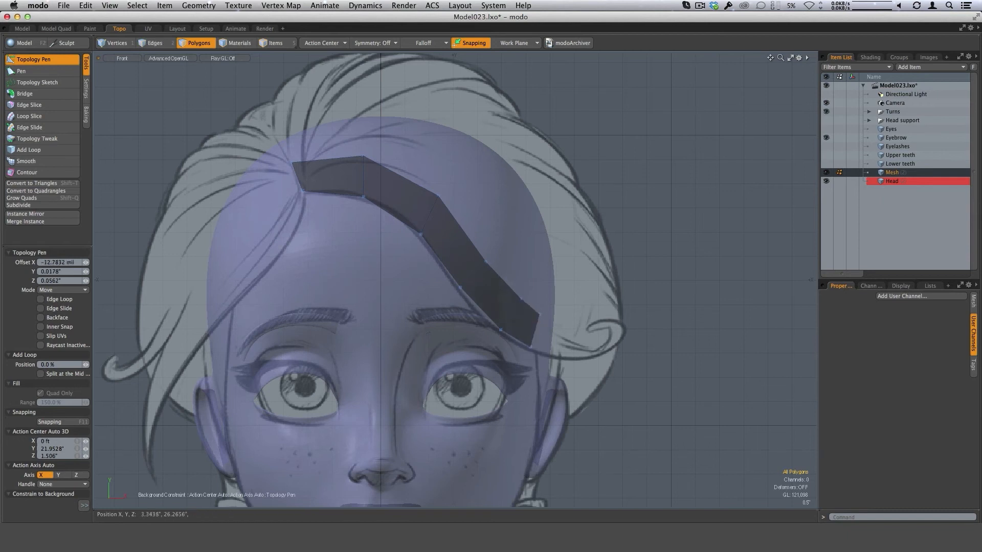
pyautogui.moveTo(296, 179)
pyautogui.keyDown('ctrl'); pyautogui.mouseDown()
pyautogui.moveTo(284, 217)
pyautogui.moveTo(266, 222)
pyautogui.moveTo(251, 267)
pyautogui.moveTo(224, 302)
pyautogui.mouseUp(); pyautogui.keyUp('ctrl')
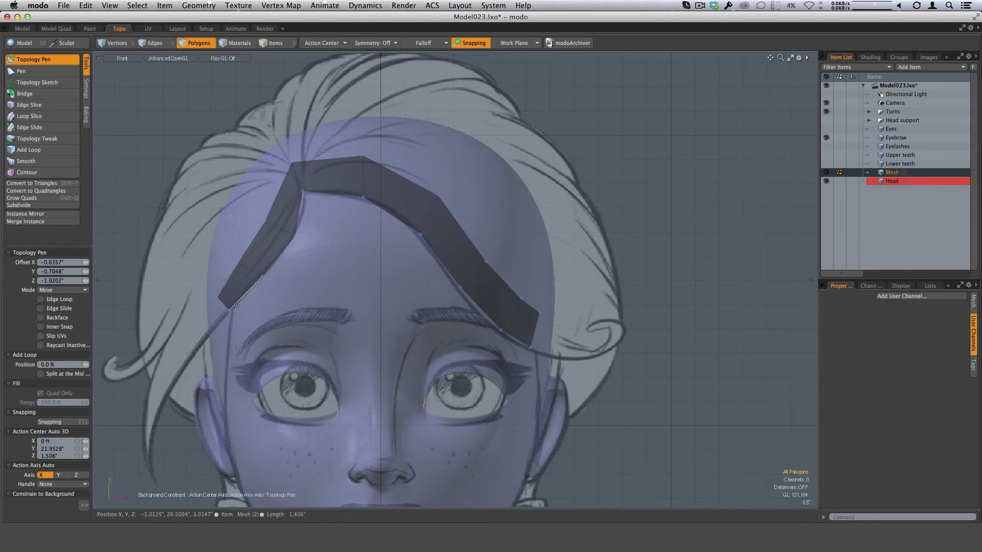
pyautogui.moveTo(225, 303); pyautogui.dragTo(253, 267)
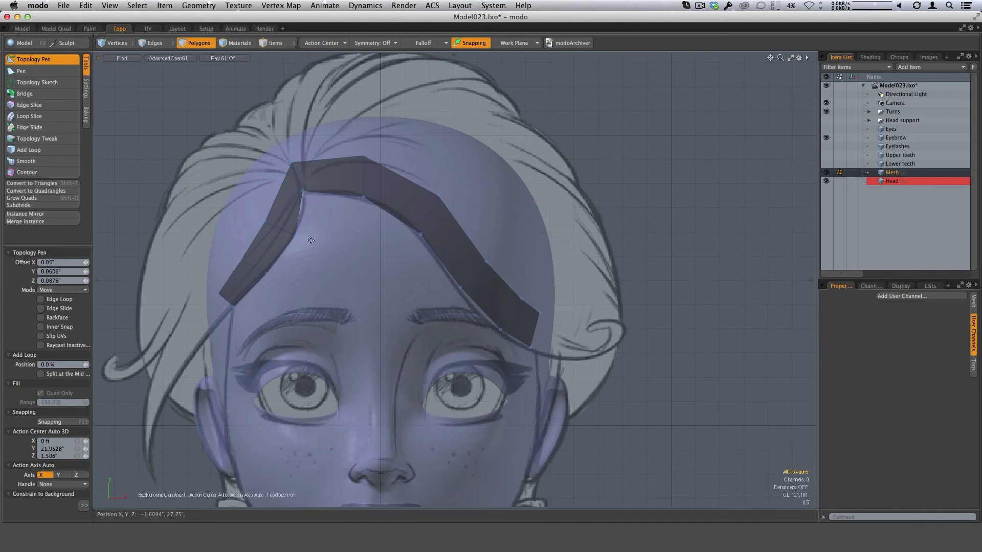
# - Examine the hairline strip in perspective and compare it with the hair in the colour character illustration
pyautogui.hotkey('ctrl', 'space')
pyautogui.click(586, 309)
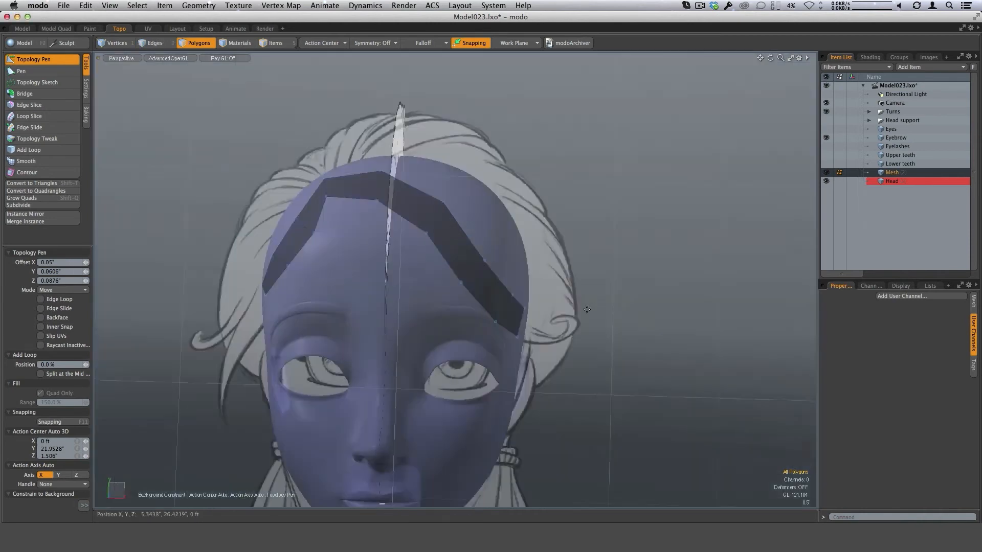
pyautogui.keyDown('alt'); pyautogui.moveTo(587, 310); pyautogui.dragTo(322, 284); pyautogui.keyUp('alt')
pyautogui.keyDown('alt'); pyautogui.moveTo(644, 301); pyautogui.dragTo(547, 286); pyautogui.keyUp('alt')
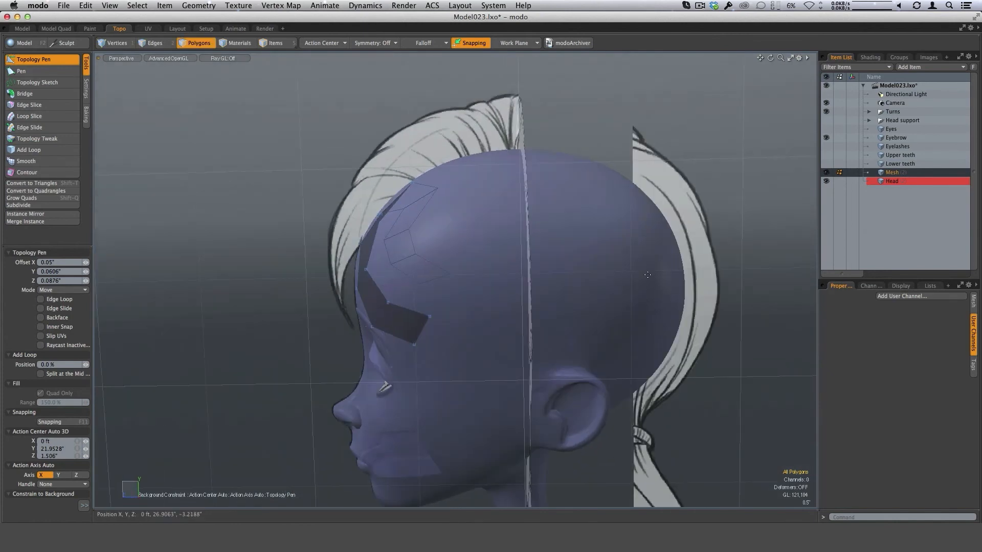
pyautogui.keyDown('alt'); pyautogui.moveTo(647, 274); pyautogui.dragTo(641, 324); pyautogui.keyUp('alt')
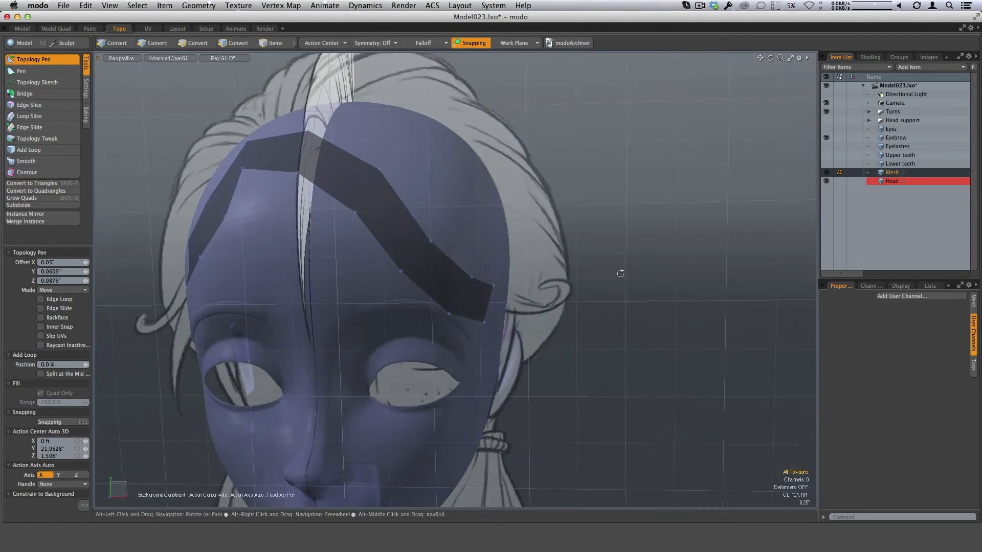
pyautogui.click(928, 58)
pyautogui.click(866, 176)
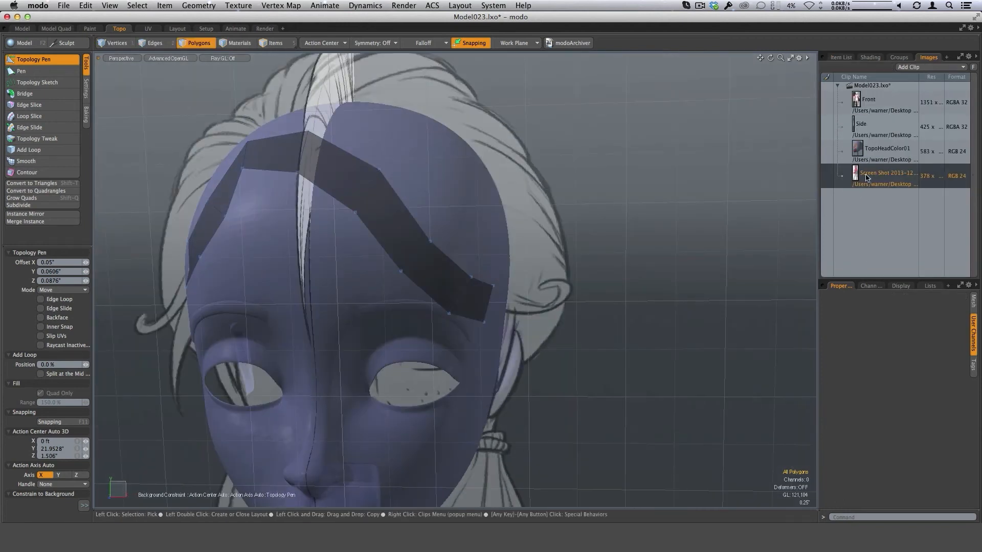
pyautogui.doubleClick(866, 178)
pyautogui.scroll(5, 697, 92)
pyautogui.keyDown('alt'); pyautogui.moveTo(703, 69); pyautogui.dragTo(677, 298); pyautogui.keyUp('alt')
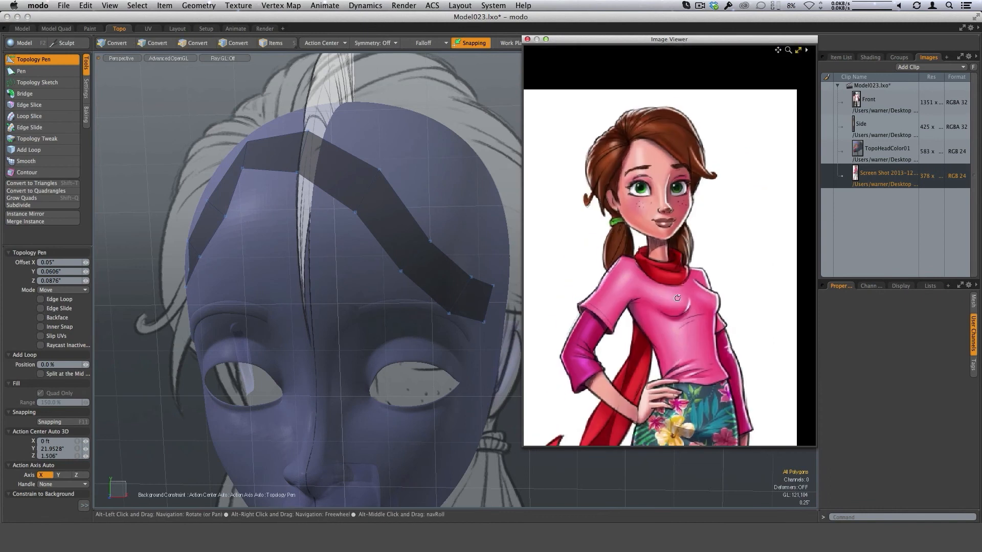
pyautogui.scroll(2, 676, 298)
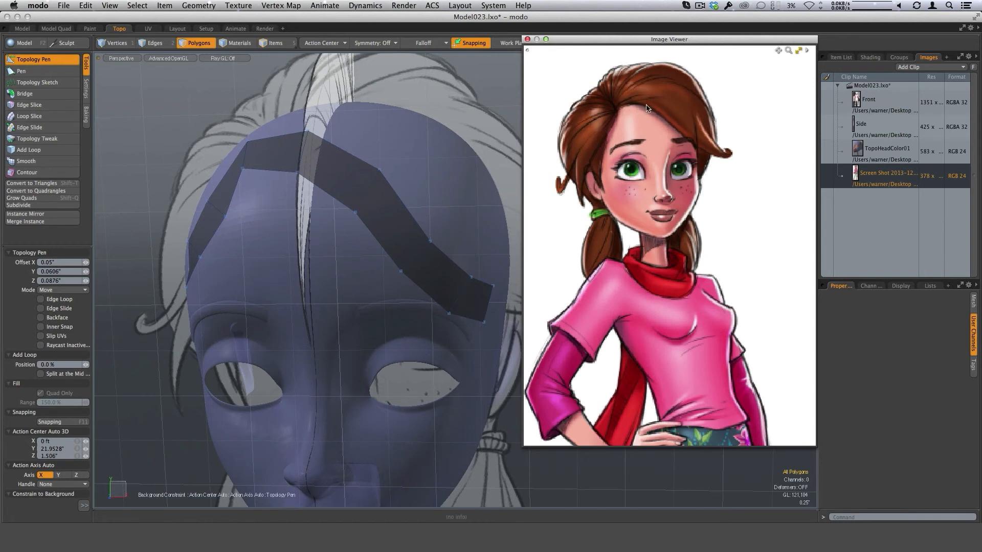
pyautogui.click(527, 39)
# - Extend the hairline strip down the character's left temple in front of the ear and adjust its polygons
pyautogui.hotkey('ctrl', 'space')
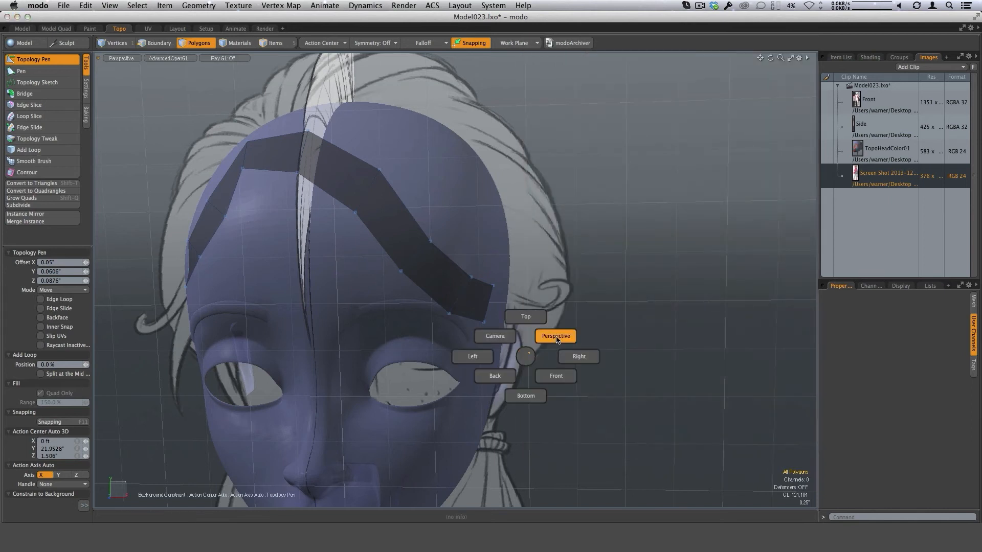
pyautogui.click(557, 336)
pyautogui.keyDown('alt'); pyautogui.moveTo(642, 318); pyautogui.dragTo(474, 423); pyautogui.keyUp('alt')
pyautogui.scroll(2, 518, 393)
pyautogui.moveTo(468, 387); pyautogui.dragTo(467, 366)
pyautogui.scroll(-2, 535, 386)
pyautogui.keyDown('alt'); pyautogui.moveTo(539, 385); pyautogui.dragTo(488, 412); pyautogui.keyUp('alt')
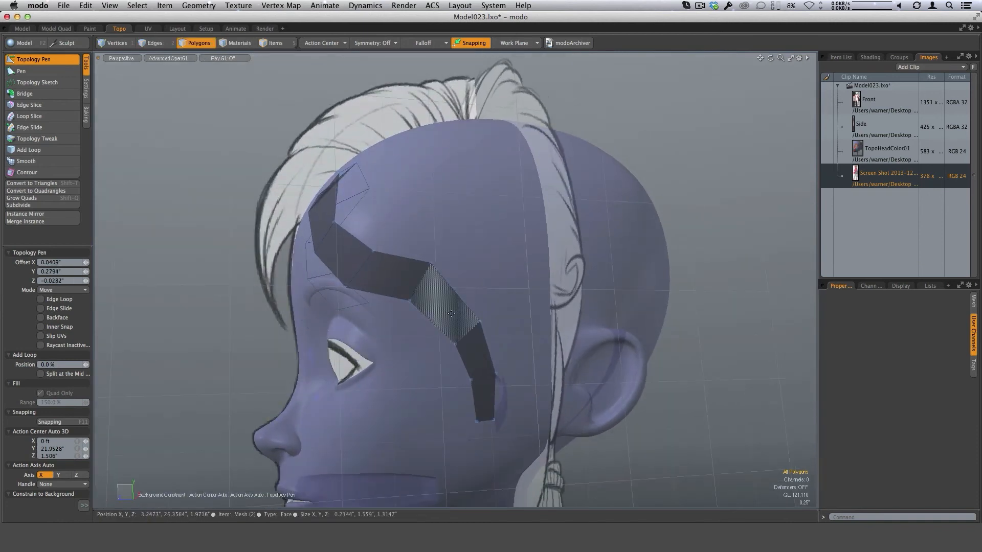
pyautogui.moveTo(444, 302); pyautogui.dragTo(431, 316)
# - Extend the hairline strip down the character's right temple in front of the ear
pyautogui.keyDown('alt'); pyautogui.moveTo(512, 340); pyautogui.dragTo(390, 384); pyautogui.keyUp('alt')
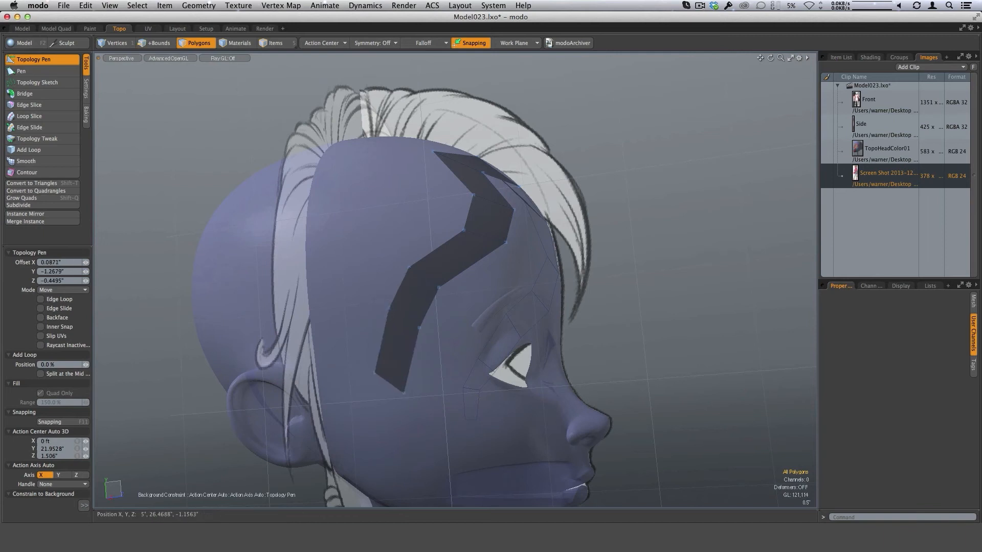
pyautogui.moveTo(383, 341); pyautogui.dragTo(390, 322)
pyautogui.keyDown('alt'); pyautogui.moveTo(415, 376); pyautogui.dragTo(300, 389); pyautogui.keyUp('alt')
pyautogui.keyDown('alt'); pyautogui.moveTo(526, 205); pyautogui.dragTo(445, 200); pyautogui.keyUp('alt')
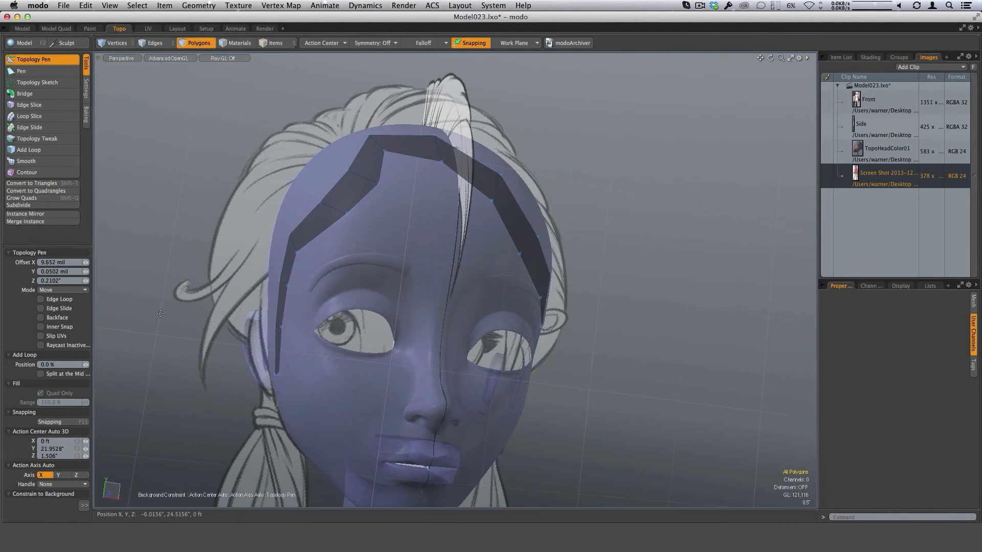
# - Reshape the strip on the character's right temple by moving its edges and points into an even curve
pyautogui.keyDown('alt'); pyautogui.moveTo(254, 326); pyautogui.dragTo(501, 439); pyautogui.keyUp('alt')
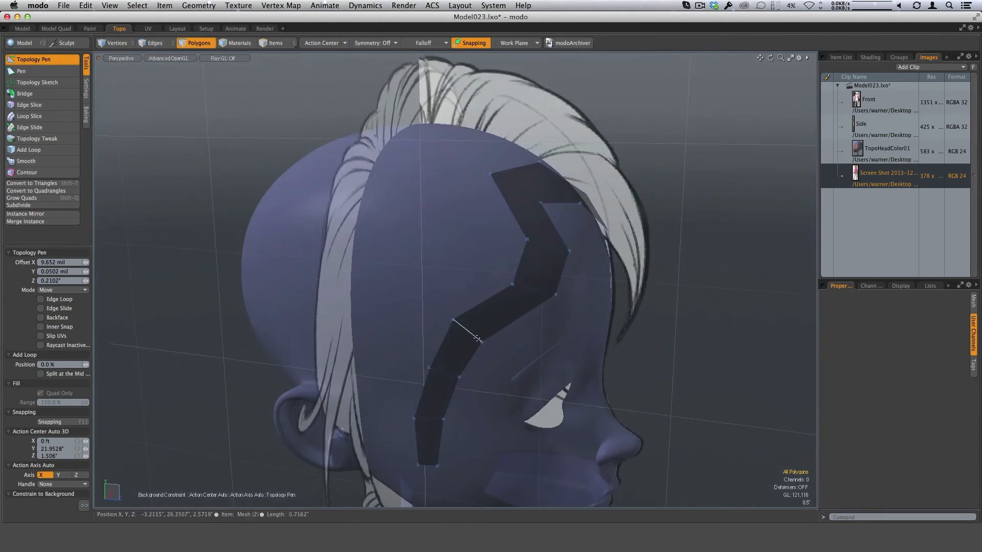
pyautogui.moveTo(476, 337); pyautogui.dragTo(501, 349)
pyautogui.moveTo(450, 374)
pyautogui.mouseDown()
pyautogui.moveTo(471, 382)
pyautogui.moveTo(498, 357)
pyautogui.moveTo(468, 381)
pyautogui.mouseUp()
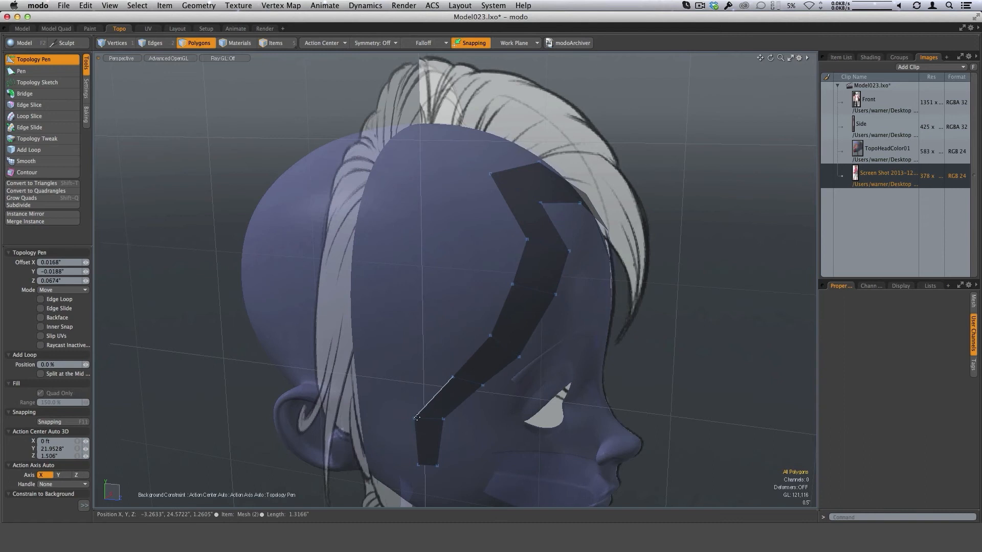
pyautogui.moveTo(419, 411); pyautogui.dragTo(421, 407)
pyautogui.keyDown('alt'); pyautogui.moveTo(538, 384); pyautogui.dragTo(519, 305); pyautogui.keyUp('alt')
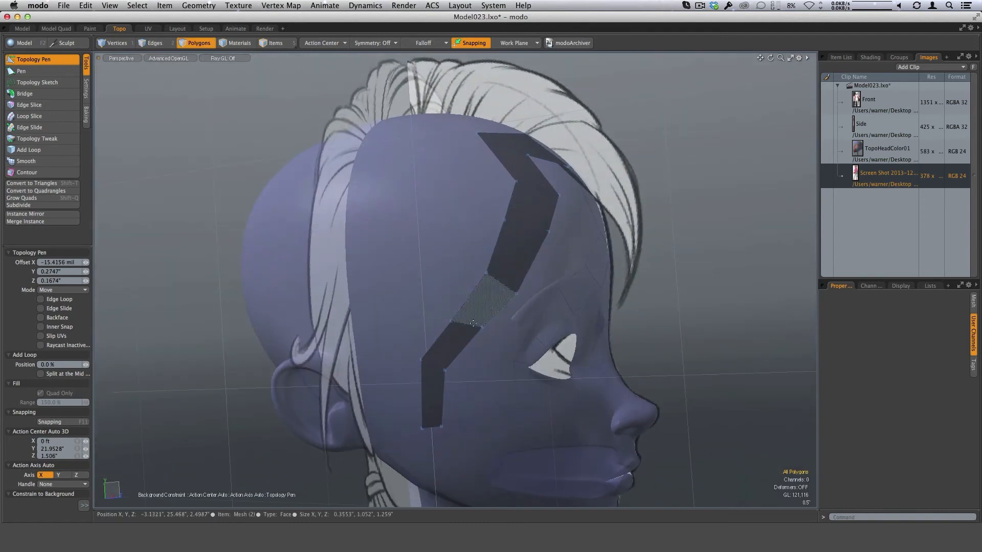
pyautogui.moveTo(466, 330); pyautogui.dragTo(473, 330)
pyautogui.keyDown('alt'); pyautogui.moveTo(547, 324); pyautogui.dragTo(526, 358); pyautogui.keyUp('alt')
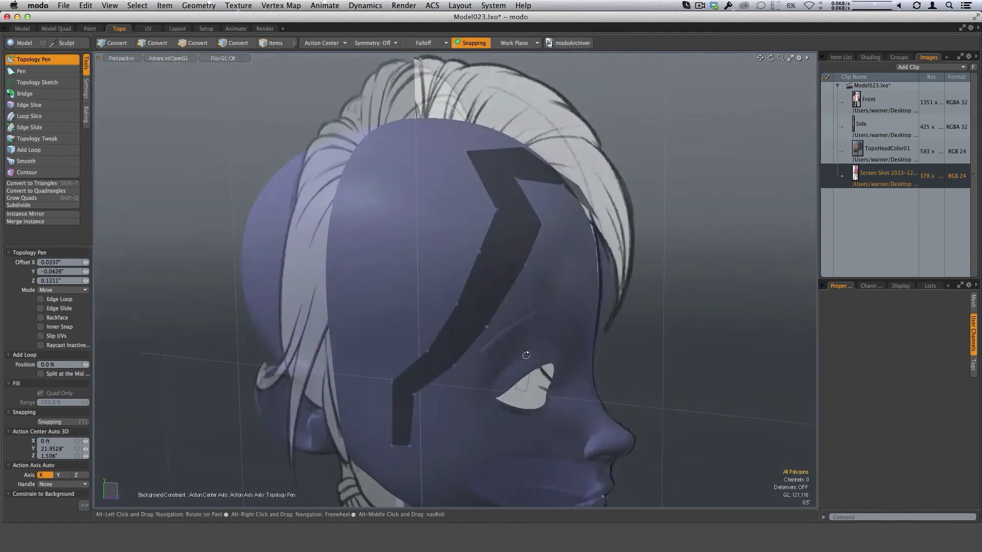
pyautogui.keyDown('alt'); pyautogui.moveTo(526, 281); pyautogui.dragTo(508, 305); pyautogui.keyUp('alt')
pyautogui.keyDown('alt'); pyautogui.moveTo(524, 253); pyautogui.dragTo(504, 257); pyautogui.keyUp('alt')
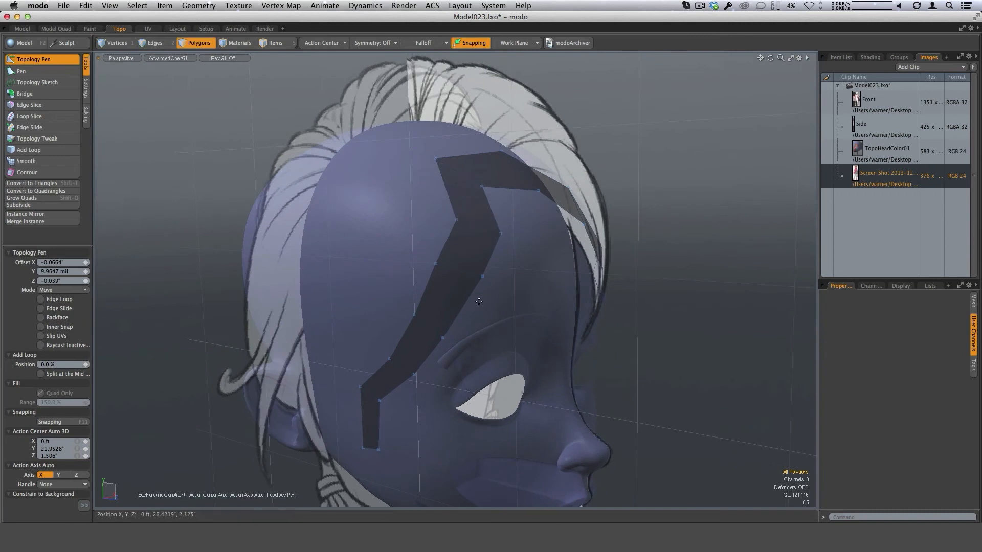
# - Start a second row of polygons behind the hairline strip above the character's right temple and adjust its points
pyautogui.keyDown('alt'); pyautogui.moveTo(401, 386); pyautogui.dragTo(484, 319); pyautogui.keyUp('alt')
pyautogui.moveTo(434, 362); pyautogui.dragTo(413, 353)
pyautogui.click(412, 351)
pyautogui.keyDown('alt'); pyautogui.moveTo(497, 322); pyautogui.dragTo(501, 346); pyautogui.keyUp('alt')
pyautogui.moveTo(497, 291); pyautogui.dragTo(417, 321)
pyautogui.moveTo(430, 286); pyautogui.dragTo(427, 272)
pyautogui.keyDown('alt'); pyautogui.moveTo(591, 393); pyautogui.dragTo(386, 475); pyautogui.keyUp('alt')
pyautogui.moveTo(316, 271); pyautogui.dragTo(339, 265)
pyautogui.keyDown('alt'); pyautogui.moveTo(341, 299); pyautogui.dragTo(332, 255); pyautogui.keyUp('alt')
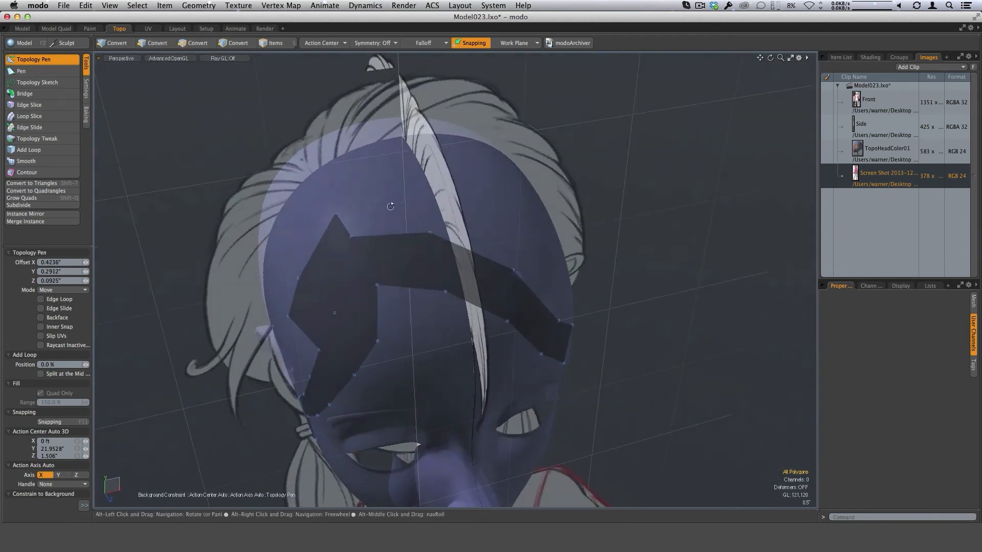
# - Continue the second polygon row down behind the character's right temple to the ear and reposition its points
pyautogui.keyDown('alt'); pyautogui.moveTo(397, 245); pyautogui.dragTo(626, 105); pyautogui.keyUp('alt')
pyautogui.keyDown('shift'); pyautogui.moveTo(435, 254); pyautogui.dragTo(374, 292); pyautogui.keyUp('shift')
pyautogui.press('super+z')
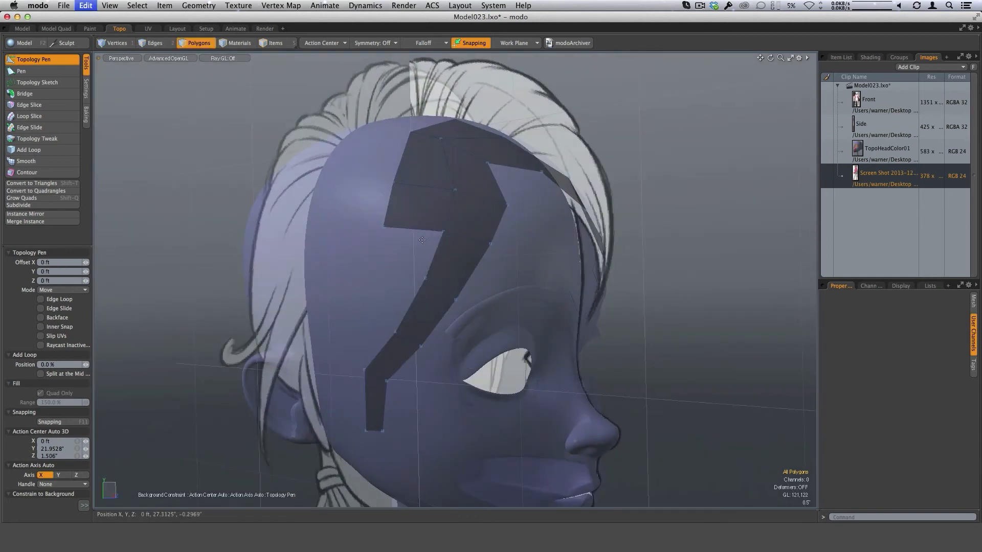
pyautogui.keyDown('shift'); pyautogui.moveTo(415, 230); pyautogui.dragTo(401, 299); pyautogui.keyUp('shift')
pyautogui.keyDown('alt'); pyautogui.moveTo(435, 289); pyautogui.dragTo(451, 342); pyautogui.keyUp('alt')
pyautogui.keyDown('shift'); pyautogui.moveTo(416, 384); pyautogui.dragTo(417, 383); pyautogui.keyUp('shift')
pyautogui.keyDown('alt'); pyautogui.moveTo(416, 383); pyautogui.dragTo(483, 302); pyautogui.keyUp('alt')
pyautogui.scroll(3, 437, 335)
pyautogui.moveTo(430, 332)
pyautogui.mouseDown()
pyautogui.moveTo(433, 319)
pyautogui.moveTo(408, 332)
pyautogui.moveTo(412, 382)
pyautogui.moveTo(439, 356)
pyautogui.moveTo(466, 292)
pyautogui.moveTo(438, 345)
pyautogui.mouseUp()
pyautogui.keyDown('alt'); pyautogui.moveTo(439, 287); pyautogui.dragTo(486, 286); pyautogui.keyUp('alt')
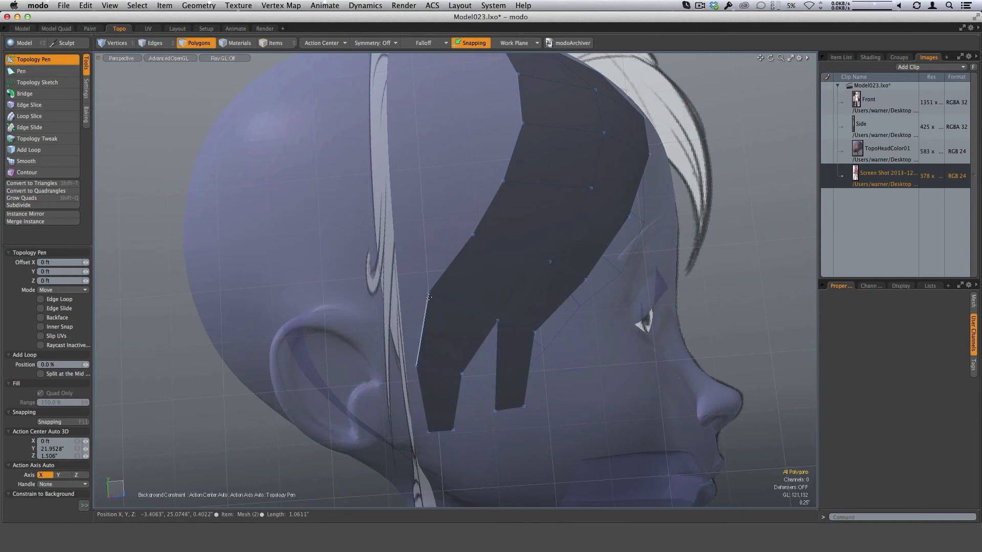
# - Start the second polygon row behind the hairline strip at the crown on the character's left side
pyautogui.scroll(-5, 442, 330)
pyautogui.moveTo(417, 304); pyautogui.dragTo(552, 332)
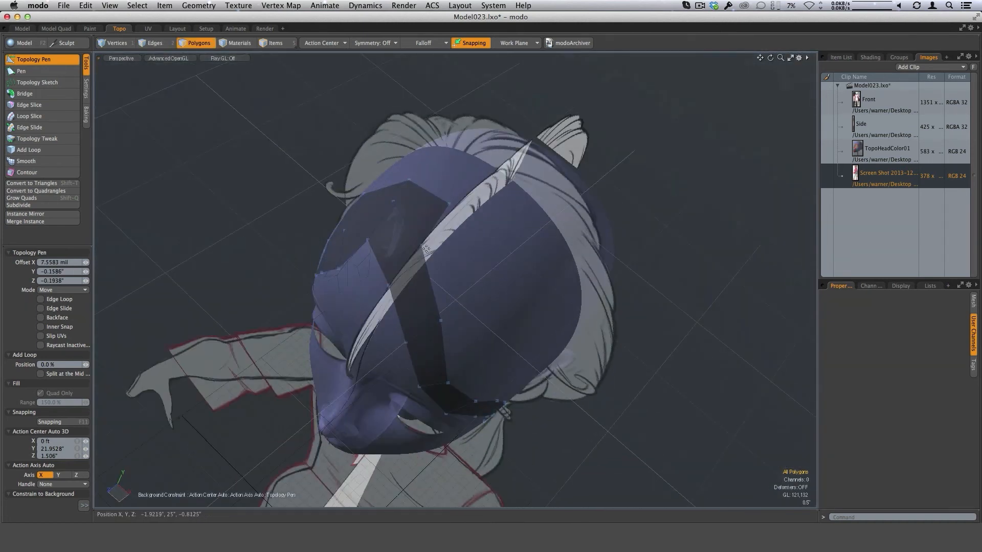
pyautogui.keyDown('shift'); pyautogui.moveTo(421, 246); pyautogui.dragTo(492, 288); pyautogui.keyUp('shift')
pyautogui.keyDown('alt'); pyautogui.moveTo(539, 391); pyautogui.dragTo(487, 224); pyautogui.keyUp('alt')
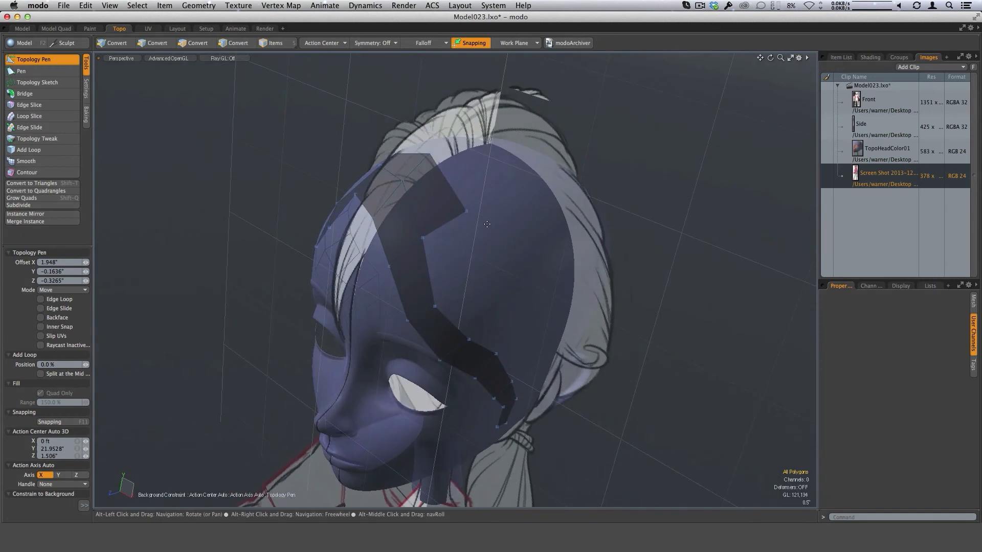
pyautogui.keyDown('alt'); pyautogui.moveTo(601, 316); pyautogui.dragTo(495, 277); pyautogui.keyUp('alt')
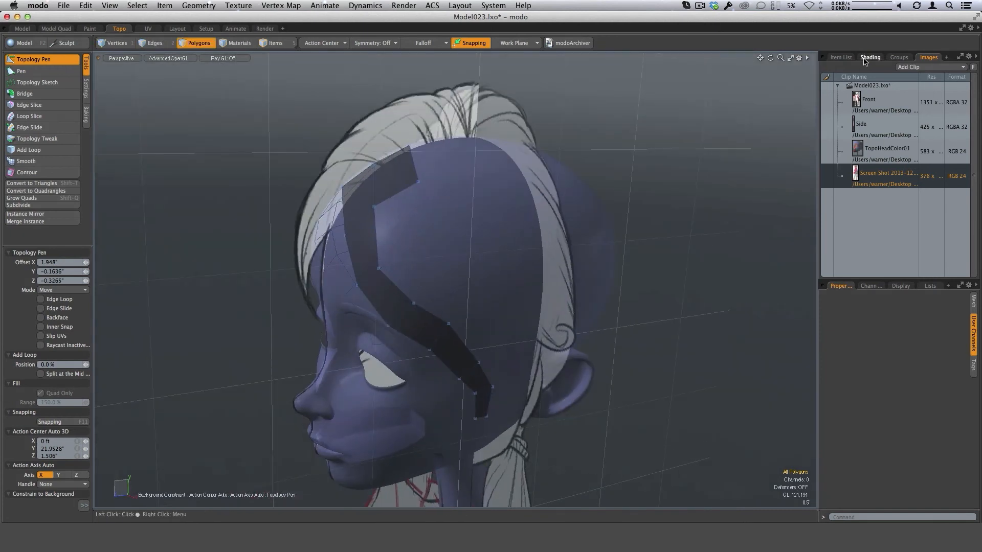
# - Hide the Turns reference group and extend the second row by two polygons down the left side of the head
pyautogui.click(841, 57)
pyautogui.click(826, 112)
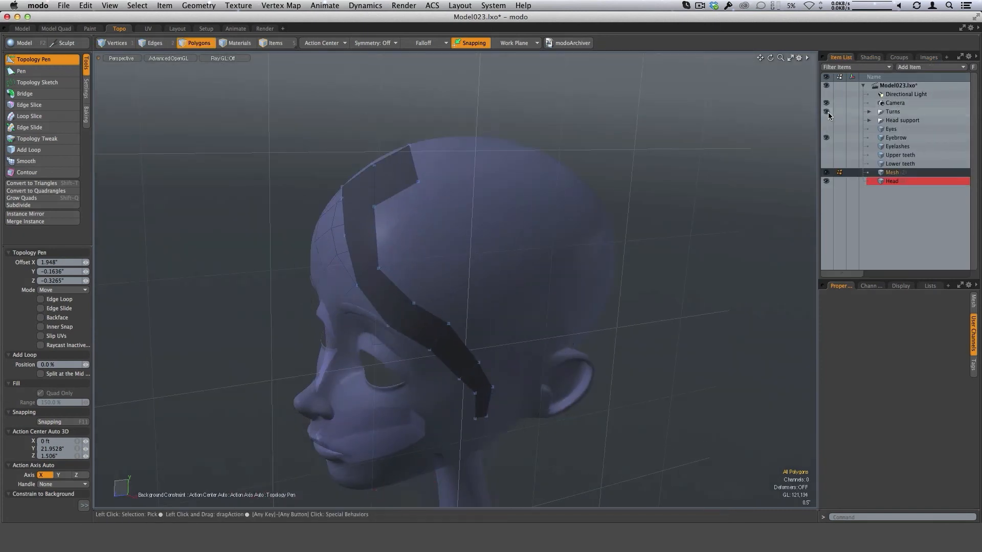
pyautogui.keyDown('alt'); pyautogui.moveTo(573, 282); pyautogui.dragTo(600, 291); pyautogui.keyUp('alt')
pyautogui.keyDown('shift'); pyautogui.moveTo(425, 200); pyautogui.dragTo(444, 260); pyautogui.keyUp('shift')
pyautogui.keyDown('alt'); pyautogui.moveTo(517, 312); pyautogui.dragTo(475, 292); pyautogui.keyUp('alt')
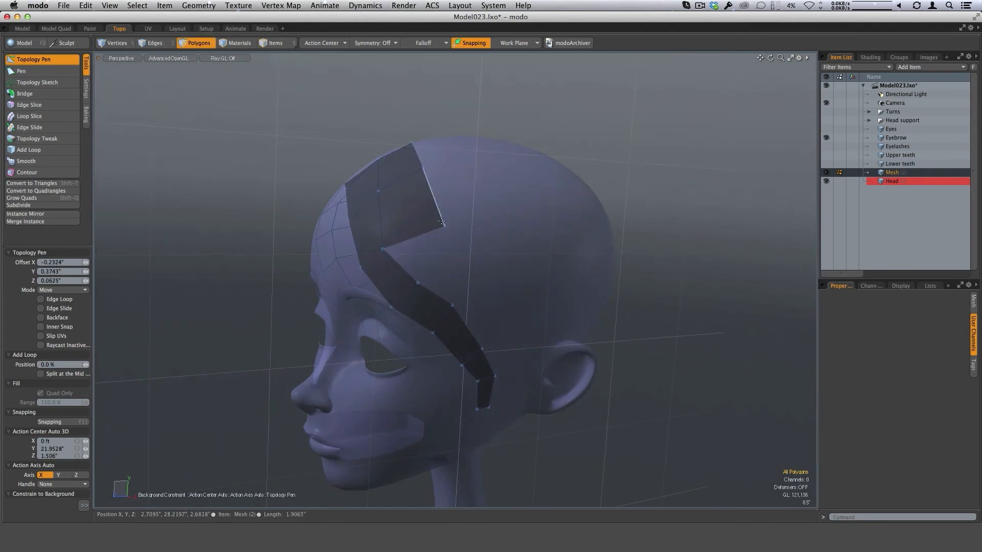
pyautogui.moveTo(443, 225); pyautogui.dragTo(440, 214)
pyautogui.keyDown('alt'); pyautogui.moveTo(464, 238); pyautogui.dragTo(476, 257); pyautogui.keyUp('alt')
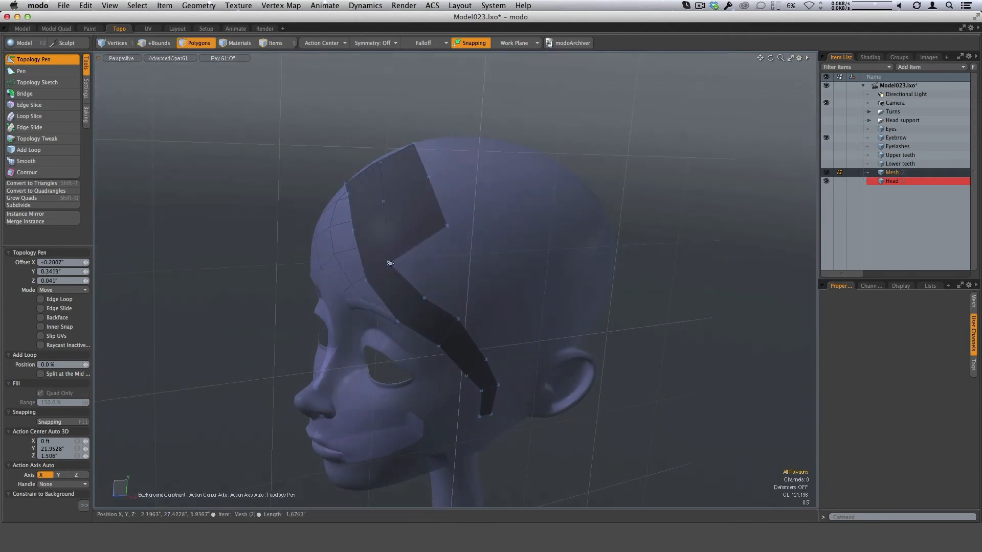
pyautogui.keyDown('shift'); pyautogui.moveTo(391, 263); pyautogui.dragTo(473, 260); pyautogui.keyUp('shift')
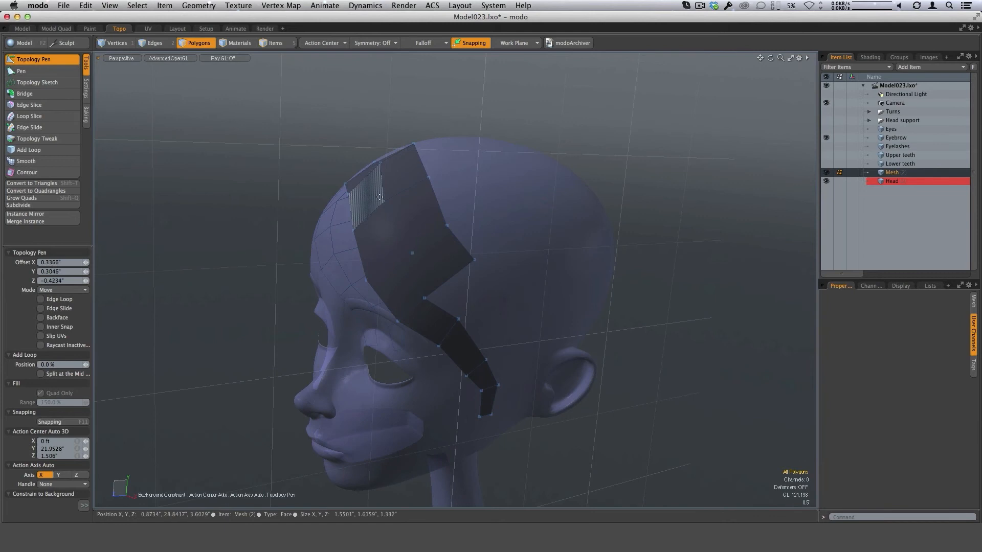
# - Adjust the row's points above the left forehead and continue the second row down the left temple to the ear
pyautogui.keyDown('alt'); pyautogui.moveTo(384, 201); pyautogui.dragTo(428, 182); pyautogui.keyUp('alt')
pyautogui.moveTo(429, 220); pyautogui.dragTo(489, 271)
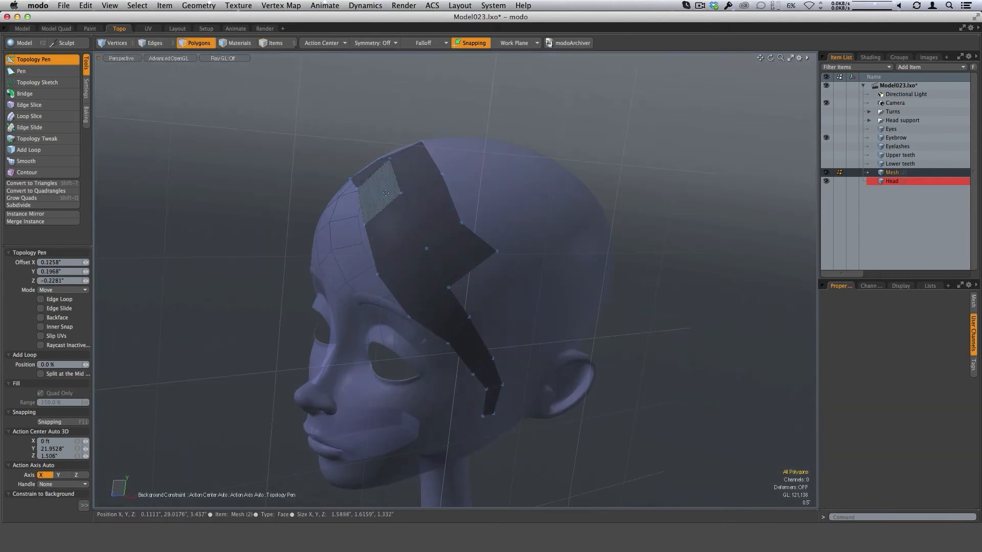
pyautogui.keyDown('alt'); pyautogui.moveTo(537, 338); pyautogui.dragTo(502, 312); pyautogui.keyUp('alt')
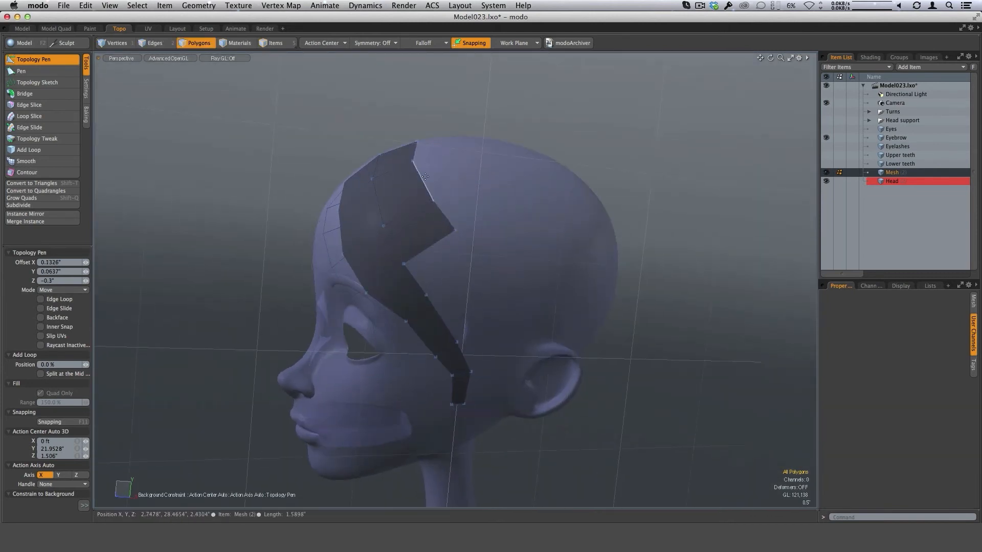
pyautogui.keyDown('alt'); pyautogui.moveTo(425, 176); pyautogui.dragTo(452, 331); pyautogui.keyUp('alt')
pyautogui.keyDown('alt'); pyautogui.moveTo(530, 329); pyautogui.dragTo(448, 269); pyautogui.keyUp('alt')
pyautogui.scroll(3, 448, 269)
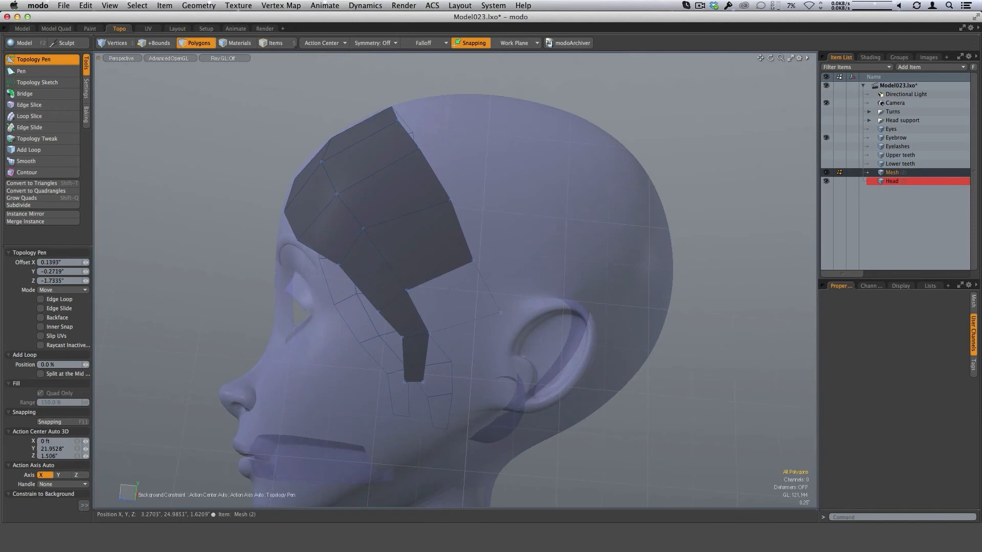
pyautogui.keyDown('alt'); pyautogui.moveTo(498, 322); pyautogui.dragTo(492, 345); pyautogui.keyUp('alt')
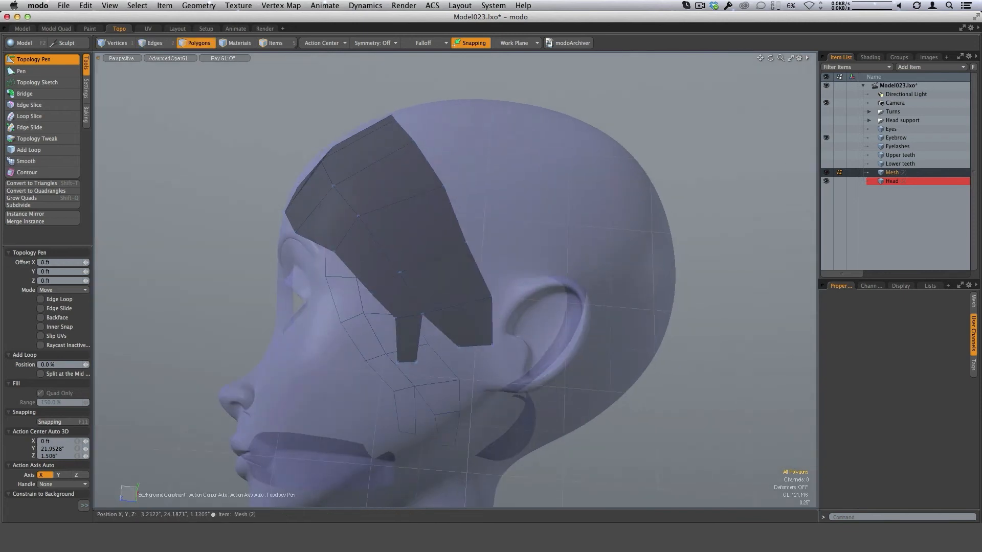
# - Shape the lower end of the second row in front of the left ear and smooth the curve of its rear edge
pyautogui.moveTo(422, 314); pyautogui.dragTo(430, 313)
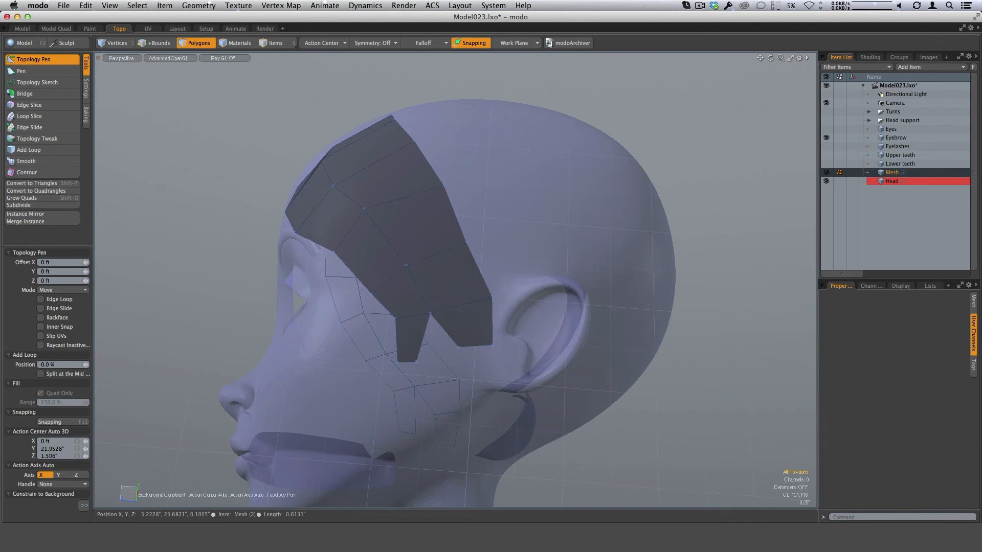
pyautogui.keyDown('shift'); pyautogui.moveTo(475, 346); pyautogui.dragTo(468, 386); pyautogui.keyUp('shift')
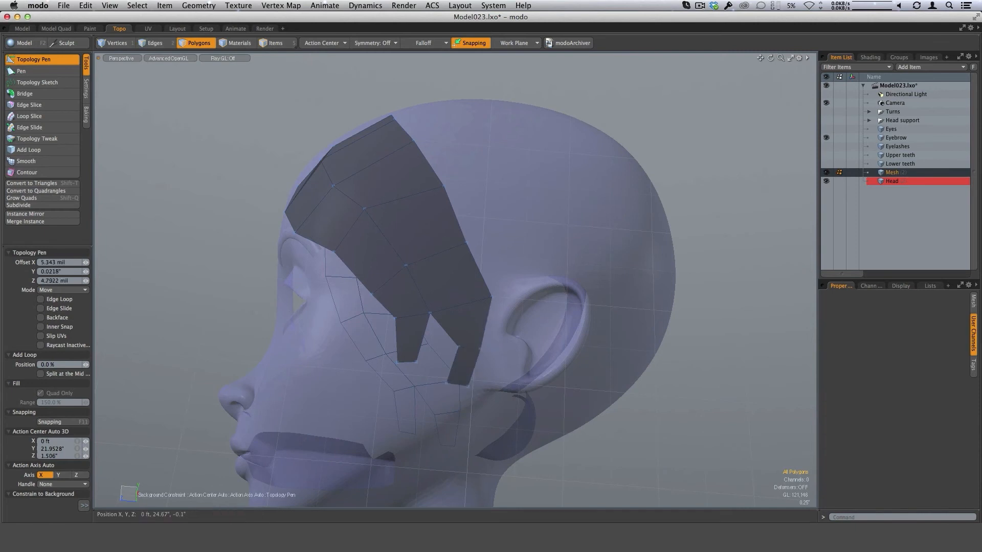
pyautogui.keyDown('alt'); pyautogui.moveTo(495, 301); pyautogui.dragTo(476, 323); pyautogui.keyUp('alt')
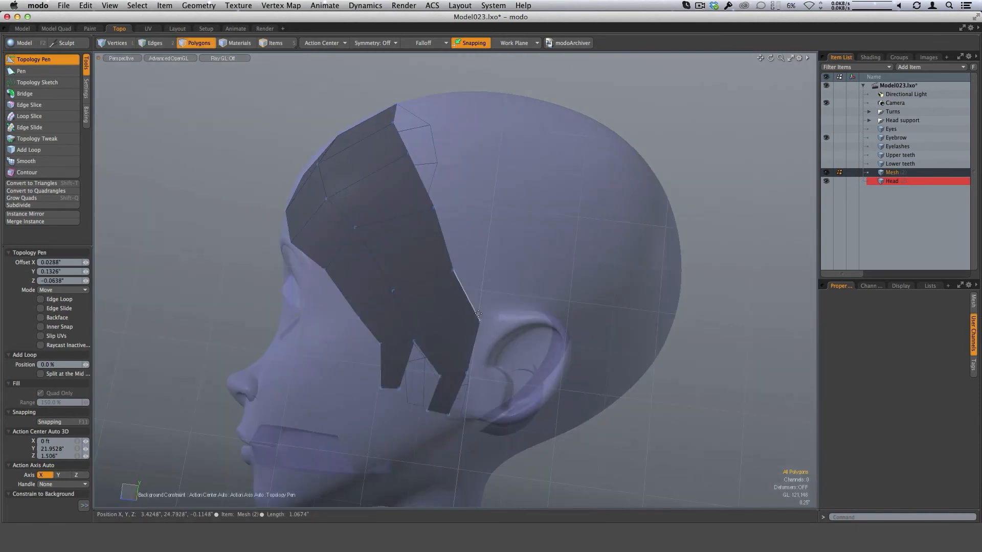
pyautogui.moveTo(453, 270); pyautogui.dragTo(467, 262)
pyautogui.keyDown('alt'); pyautogui.moveTo(464, 296); pyautogui.dragTo(474, 317); pyautogui.keyUp('alt')
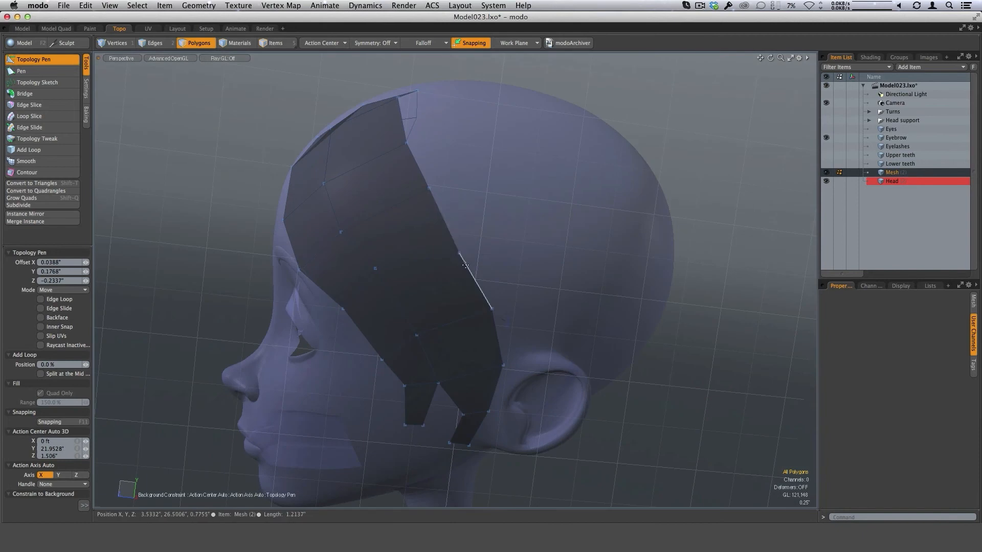
pyautogui.moveTo(465, 251); pyautogui.dragTo(473, 245)
pyautogui.keyDown('alt'); pyautogui.moveTo(463, 287); pyautogui.dragTo(504, 251); pyautogui.keyUp('alt')
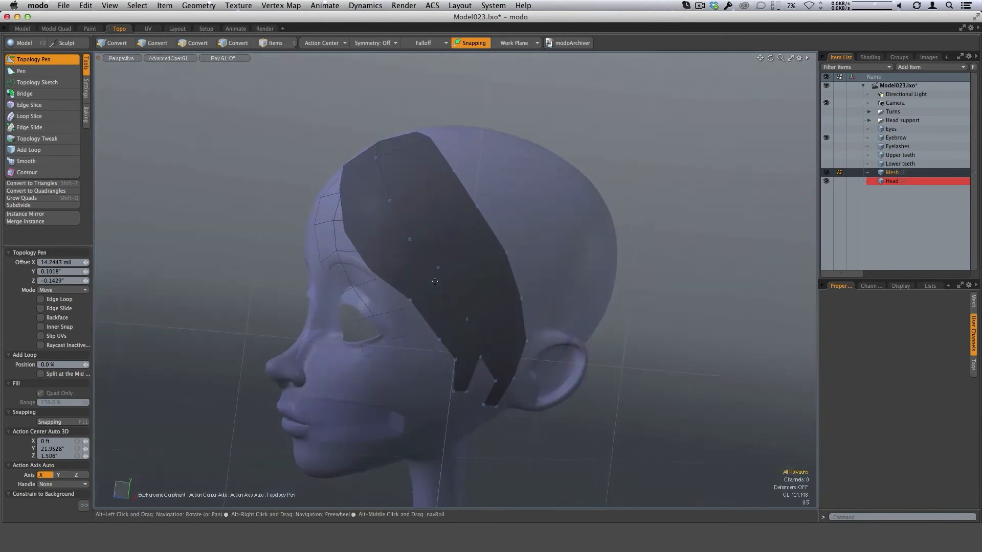
# - Even out the points shared by the two polygon rows above the left side of the forehead
pyautogui.keyDown('alt'); pyautogui.moveTo(513, 334); pyautogui.dragTo(450, 312); pyautogui.keyUp('alt')
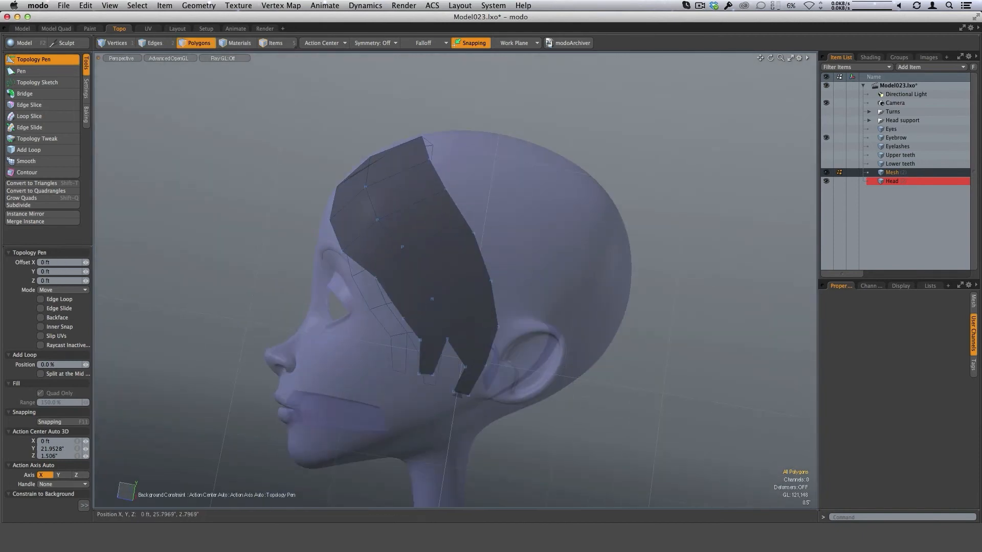
pyautogui.keyDown('alt'); pyautogui.moveTo(402, 264); pyautogui.dragTo(449, 294); pyautogui.keyUp('alt')
pyautogui.moveTo(409, 322); pyautogui.dragTo(404, 211)
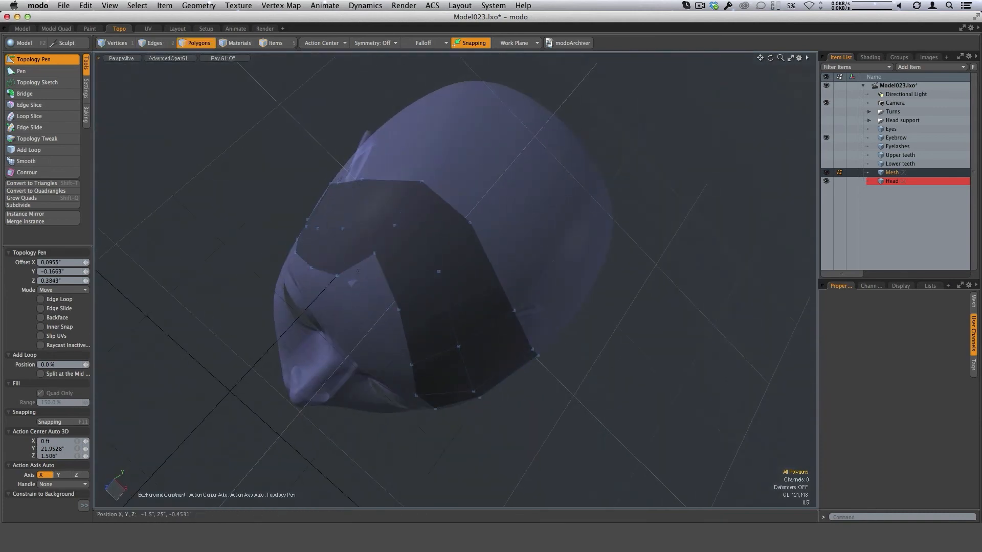
pyautogui.keyDown('alt'); pyautogui.moveTo(417, 263); pyautogui.dragTo(405, 227); pyautogui.keyUp('alt')
pyautogui.keyDown('alt'); pyautogui.moveTo(476, 302); pyautogui.dragTo(441, 257); pyautogui.keyUp('alt')
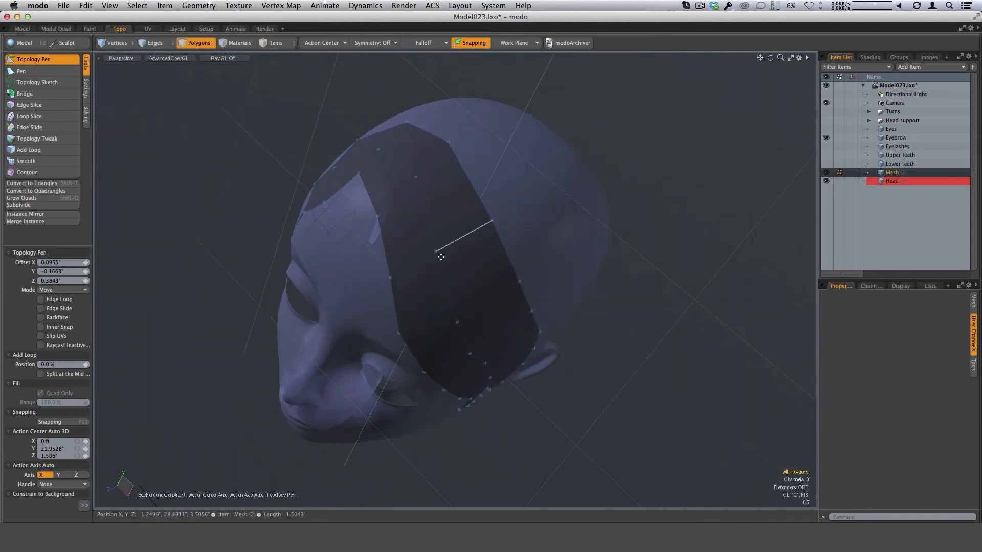
pyautogui.click(388, 177)
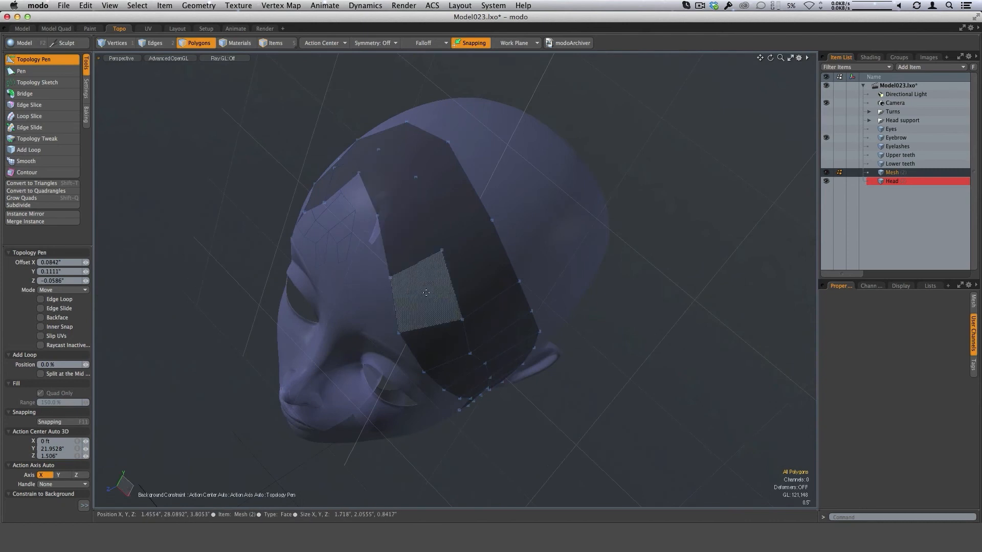
# - Reposition the inner and rear-edge points of the two rows around the left temple for even spacing
pyautogui.keyDown('alt'); pyautogui.moveTo(437, 352); pyautogui.dragTo(460, 309); pyautogui.keyUp('alt')
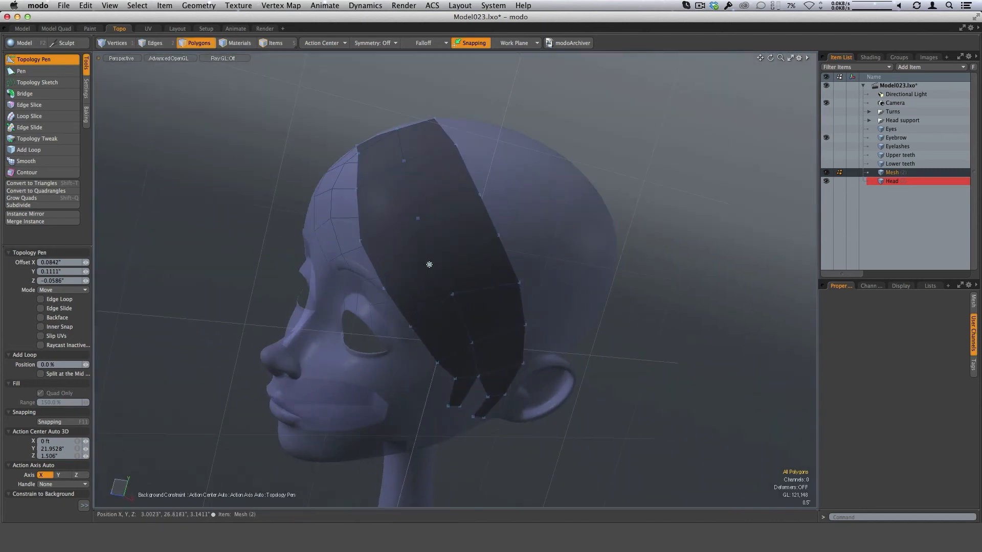
pyautogui.moveTo(430, 265); pyautogui.dragTo(423, 287)
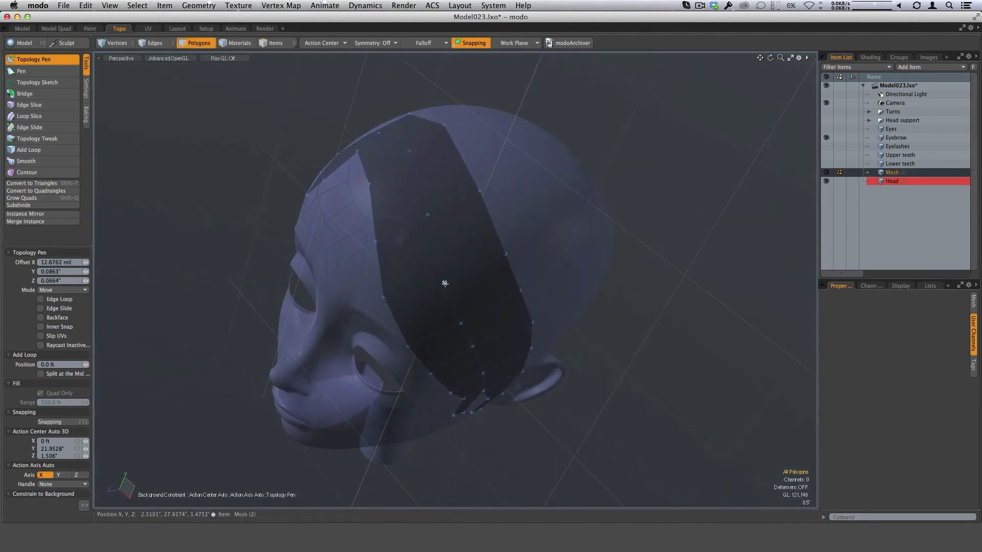
pyautogui.moveTo(483, 329); pyautogui.dragTo(489, 323)
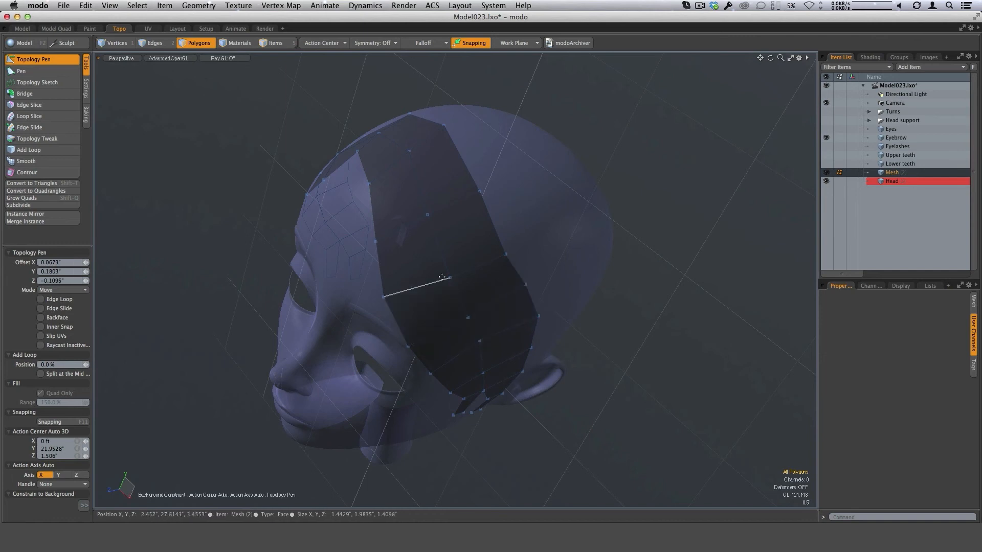
pyautogui.keyDown('alt'); pyautogui.moveTo(405, 163); pyautogui.dragTo(396, 197); pyautogui.keyUp('alt')
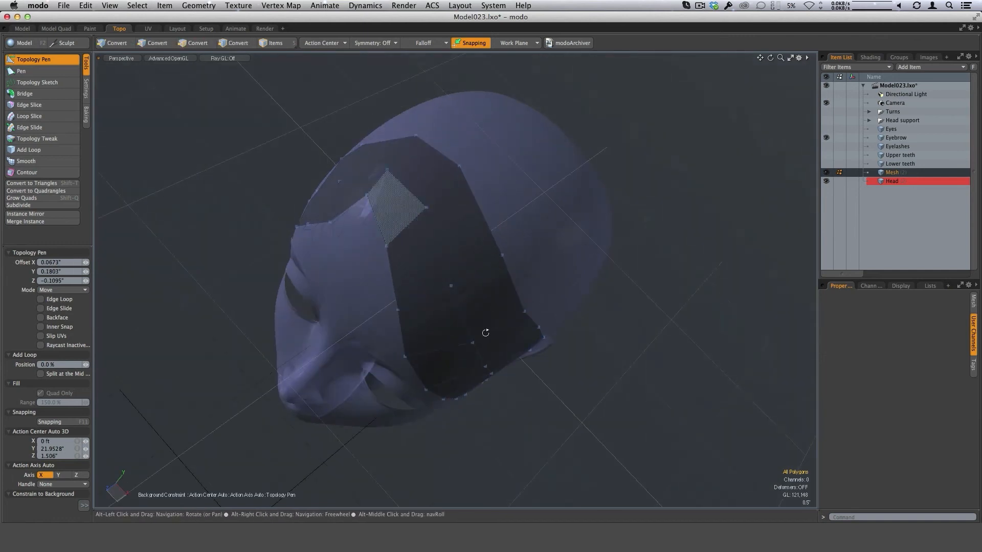
pyautogui.keyDown('alt'); pyautogui.moveTo(434, 268); pyautogui.dragTo(494, 416); pyautogui.keyUp('alt')
pyautogui.moveTo(439, 201)
pyautogui.mouseDown()
pyautogui.moveTo(433, 210)
pyautogui.moveTo(453, 213)
pyautogui.moveTo(566, 342)
pyautogui.moveTo(445, 205)
pyautogui.mouseUp()
# - Extend the hair mesh over the top of the left ear and upward behind it with new polygons
pyautogui.keyDown('alt'); pyautogui.moveTo(450, 201); pyautogui.dragTo(596, 289); pyautogui.keyUp('alt')
pyautogui.keyDown('shift'); pyautogui.moveTo(473, 297); pyautogui.dragTo(512, 285); pyautogui.keyUp('shift')
pyautogui.keyDown('alt'); pyautogui.moveTo(489, 366); pyautogui.dragTo(506, 372); pyautogui.keyUp('alt')
pyautogui.keyDown('alt'); pyautogui.moveTo(508, 333); pyautogui.dragTo(611, 348); pyautogui.keyUp('alt')
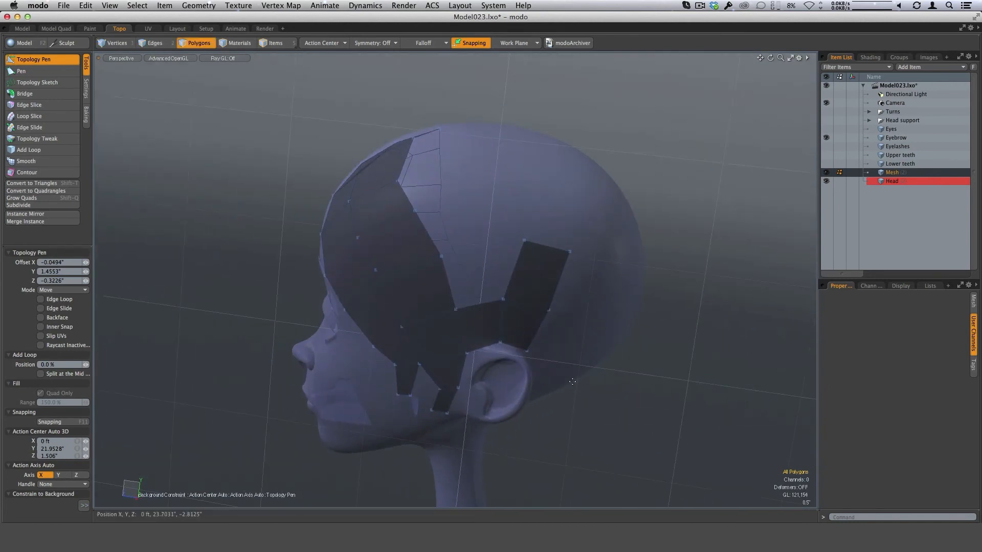
# - Switch to the Right view and straighten the uppermost polygon of the strip above the left ear
pyautogui.hotkey('ctrl', 'space')
pyautogui.click(627, 428)
pyautogui.keyDown('ctrl'); pyautogui.keyDown('alt'); pyautogui.moveTo(627, 428); pyautogui.dragTo(552, 417); pyautogui.keyUp('alt'); pyautogui.keyUp('ctrl')
pyautogui.keyDown('alt'); pyautogui.moveTo(566, 300); pyautogui.dragTo(526, 261); pyautogui.keyUp('alt')
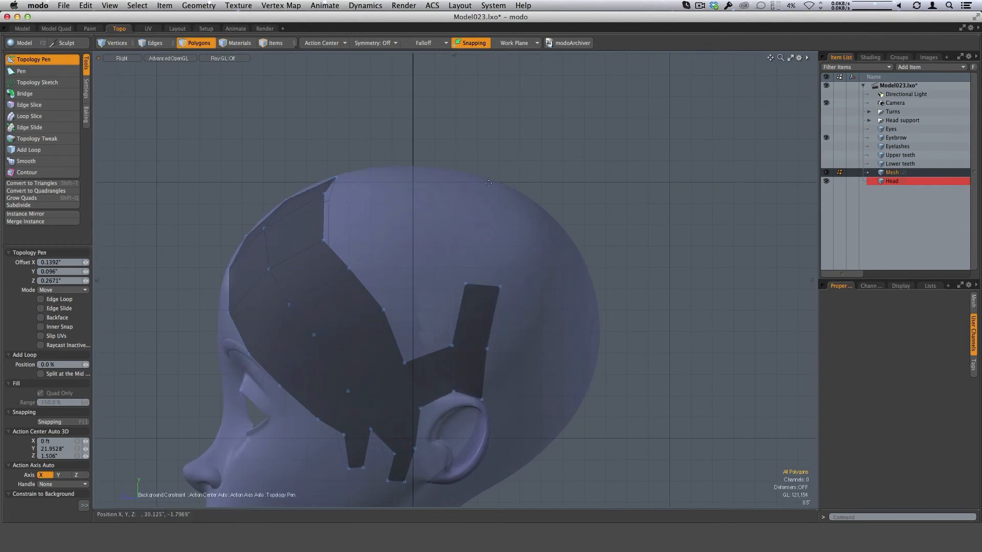
pyautogui.keyDown('alt'); pyautogui.keyDown('shift'); pyautogui.moveTo(451, 253); pyautogui.dragTo(423, 236); pyautogui.keyUp('shift'); pyautogui.keyUp('alt')
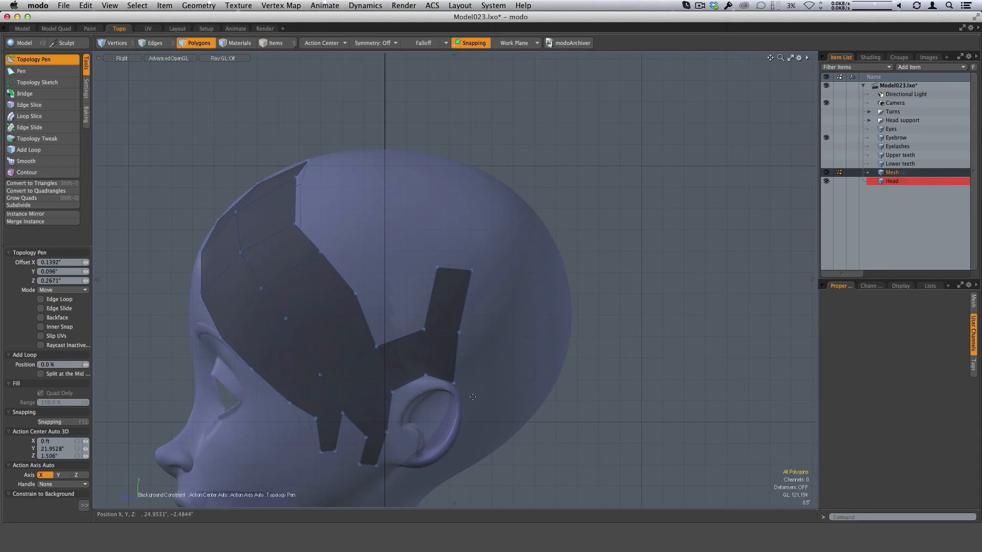
pyautogui.moveTo(471, 271); pyautogui.dragTo(471, 272)
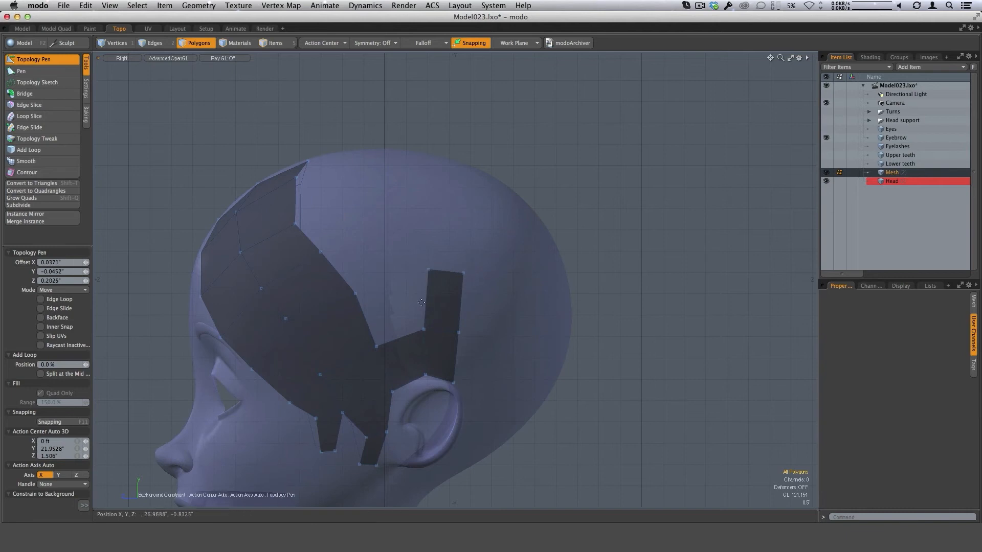
# - Fill the gap between the temple rows and the strip above the left ear, and align the strip's rear edge
pyautogui.moveTo(424, 329); pyautogui.dragTo(408, 263)
pyautogui.moveTo(406, 356); pyautogui.dragTo(366, 336)
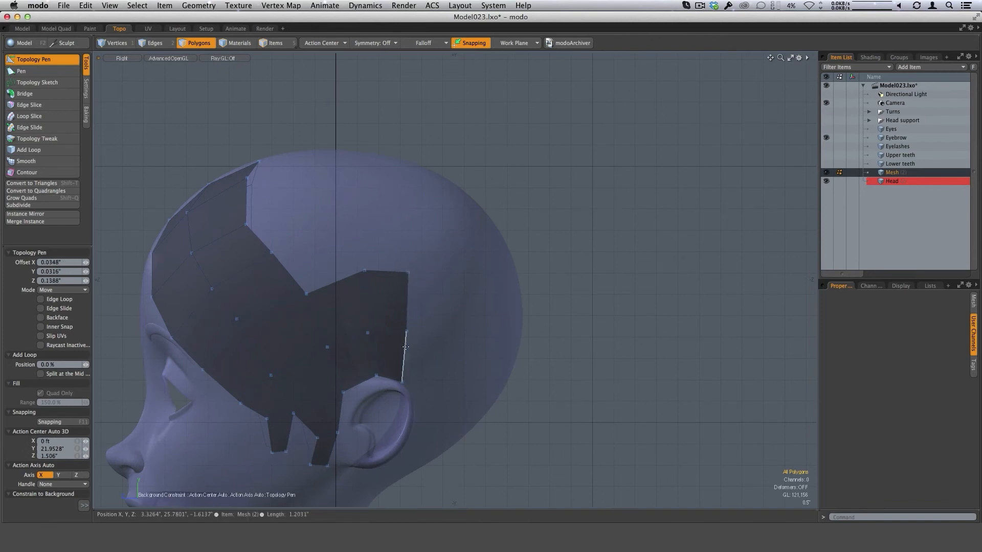
pyautogui.moveTo(406, 347); pyautogui.dragTo(374, 374)
# - Return to the Perspective view and start a third polygon row above the filled area on the left side
pyautogui.hotkey('ctrl', 'space')
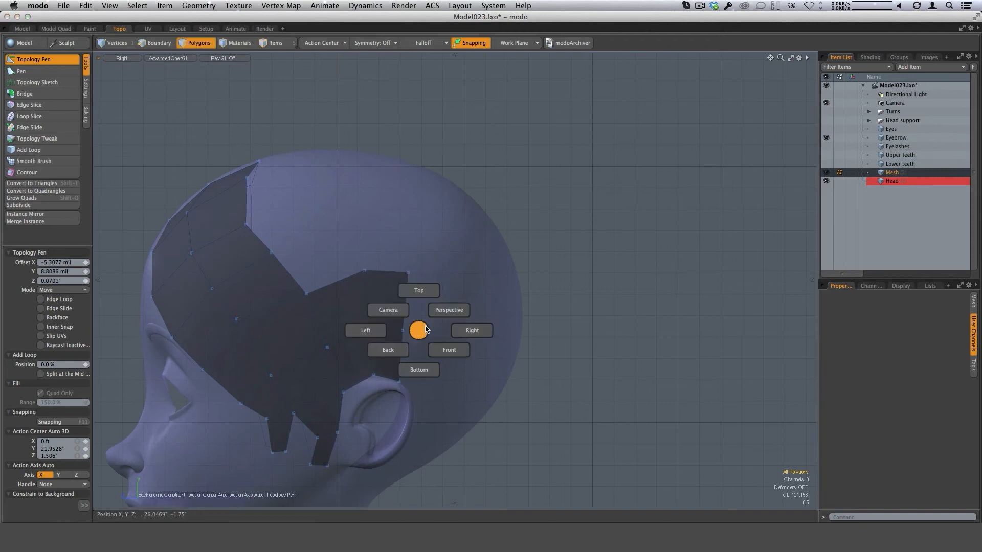
pyautogui.click(445, 311)
pyautogui.keyDown('alt'); pyautogui.moveTo(428, 236); pyautogui.dragTo(396, 293); pyautogui.keyUp('alt')
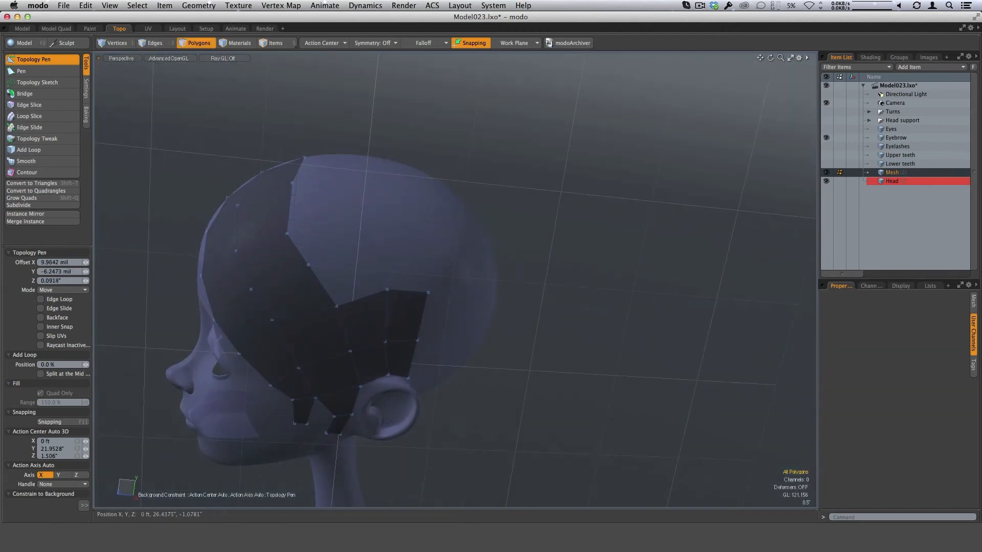
pyautogui.moveTo(337, 307); pyautogui.dragTo(382, 305)
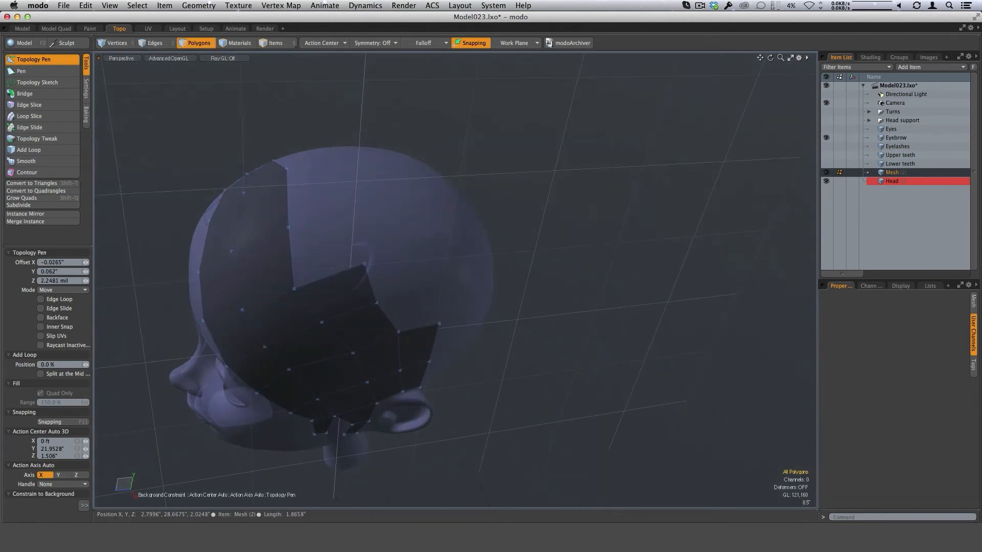
# - Continue the third polygon row up over the crown to the head's centre line
pyautogui.keyDown('shift'); pyautogui.moveTo(294, 285); pyautogui.dragTo(361, 206); pyautogui.keyUp('shift')
pyautogui.keyDown('alt'); pyautogui.moveTo(361, 258); pyautogui.dragTo(366, 313); pyautogui.keyUp('alt')
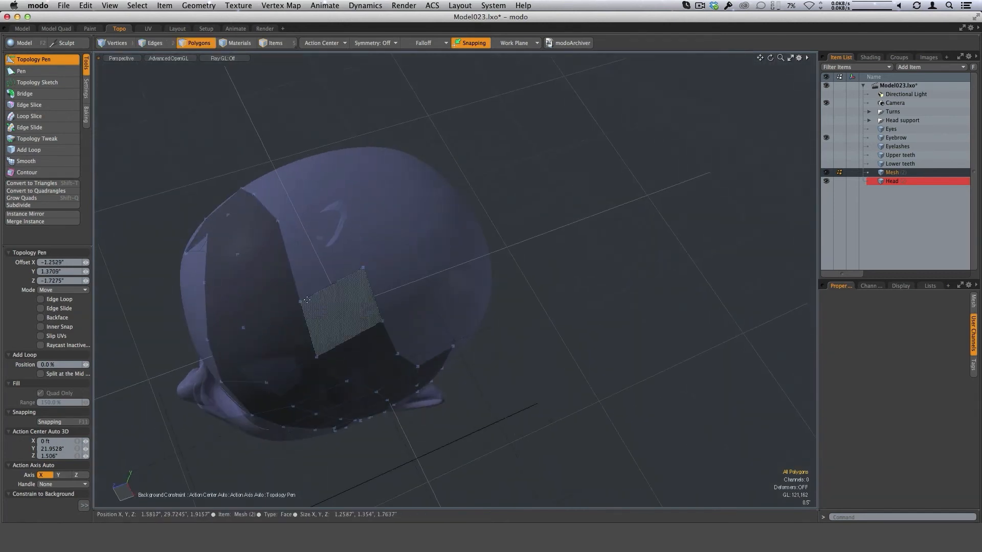
pyautogui.keyDown('shift'); pyautogui.moveTo(300, 301); pyautogui.dragTo(339, 202); pyautogui.keyUp('shift')
pyautogui.keyDown('alt'); pyautogui.moveTo(390, 250); pyautogui.dragTo(422, 279); pyautogui.keyUp('alt')
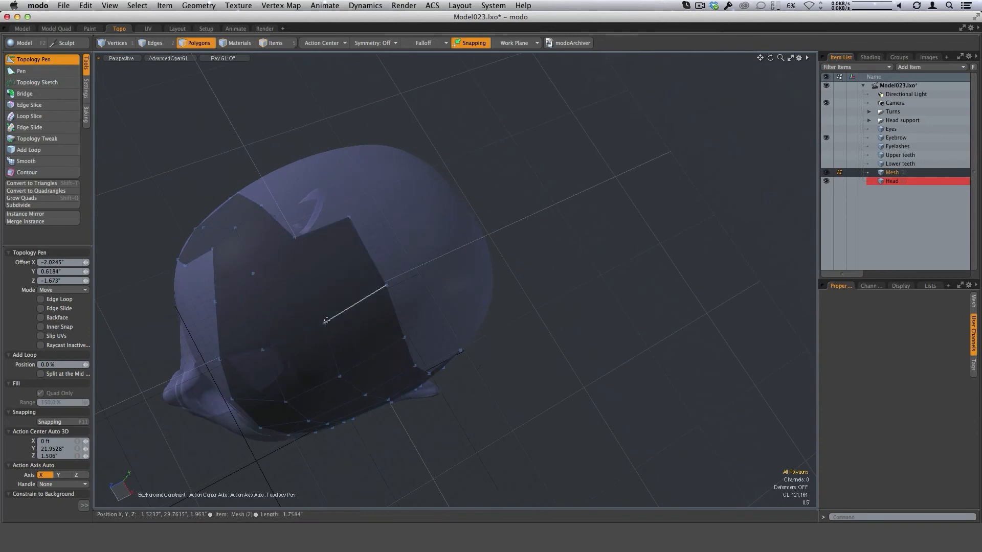
pyautogui.keyDown('alt'); pyautogui.moveTo(438, 323); pyautogui.dragTo(450, 373); pyautogui.keyUp('alt')
pyautogui.keyDown('shift'); pyautogui.moveTo(300, 301); pyautogui.dragTo(322, 228); pyautogui.keyUp('shift')
pyautogui.keyDown('alt'); pyautogui.moveTo(468, 377); pyautogui.dragTo(307, 121); pyautogui.keyUp('alt')
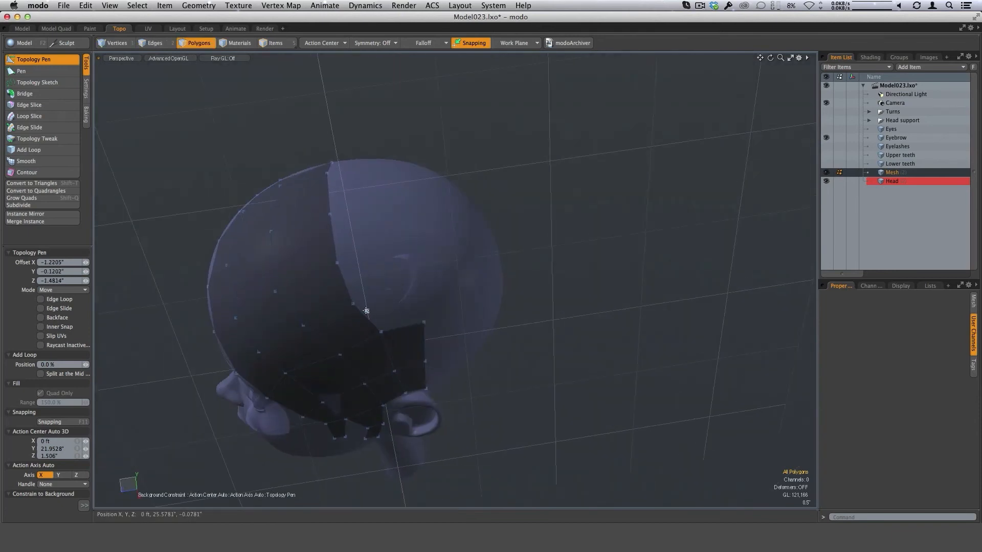
# - Add another polygon row on the left side, from the strip above the ear up to the crown, and adjust its rear edge
pyautogui.keyDown('shift'); pyautogui.moveTo(360, 312); pyautogui.dragTo(404, 299); pyautogui.keyUp('shift')
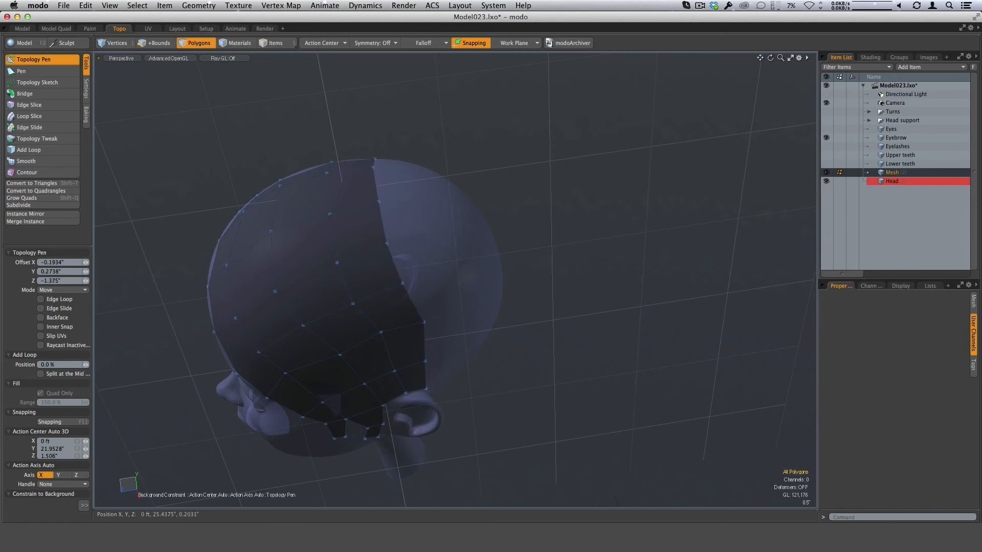
pyautogui.moveTo(393, 263); pyautogui.dragTo(418, 258)
pyautogui.keyDown('alt'); pyautogui.moveTo(443, 296); pyautogui.dragTo(451, 355); pyautogui.keyUp('alt')
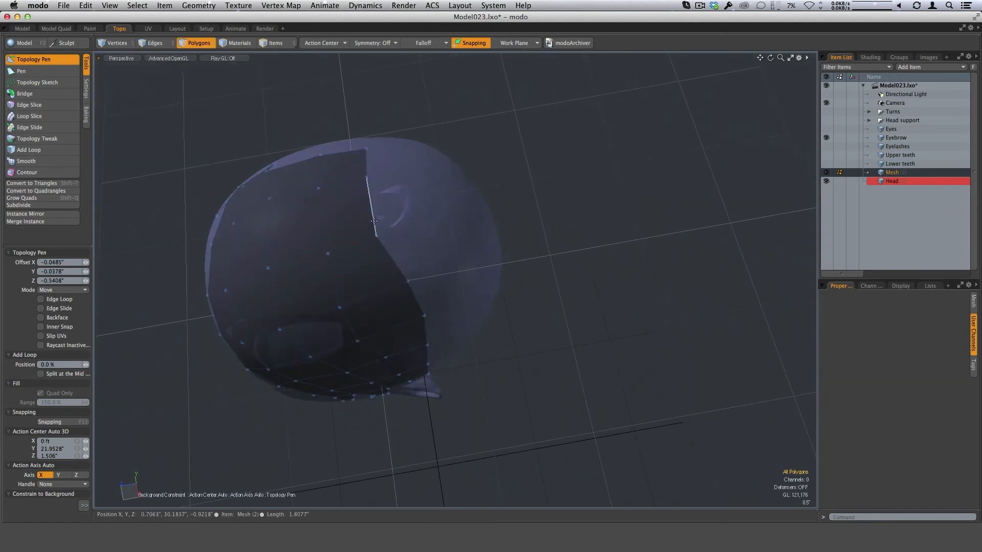
pyautogui.moveTo(372, 207); pyautogui.dragTo(411, 228)
pyautogui.keyDown('alt'); pyautogui.moveTo(448, 326); pyautogui.dragTo(460, 396); pyautogui.keyUp('alt')
pyautogui.moveTo(381, 162); pyautogui.dragTo(382, 165)
# - Reposition the row's vertices across the crown to even out the polygon spacing and smooth the rear edge
pyautogui.keyDown('alt'); pyautogui.moveTo(531, 310); pyautogui.dragTo(409, 251); pyautogui.keyUp('alt')
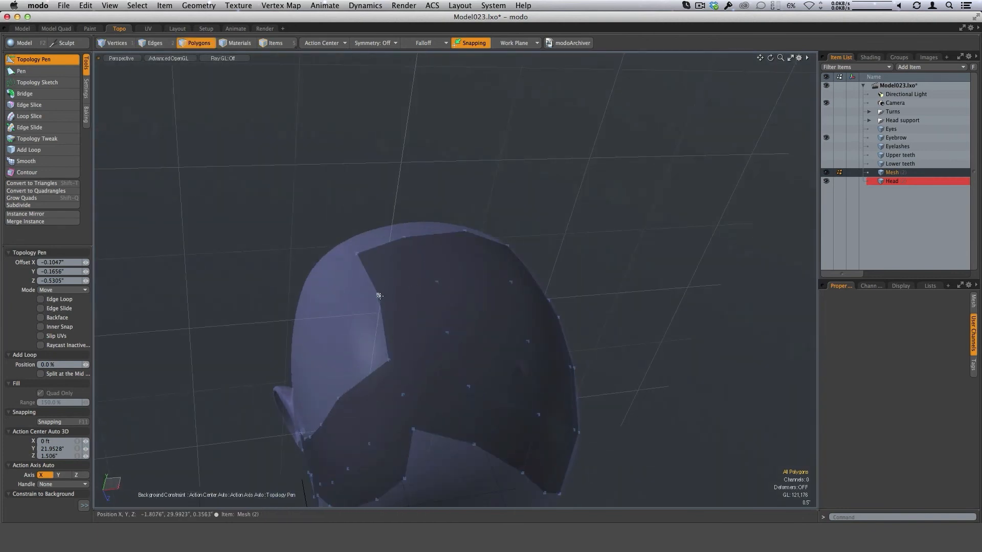
pyautogui.moveTo(435, 281); pyautogui.dragTo(436, 282)
pyautogui.keyDown('alt'); pyautogui.moveTo(431, 331); pyautogui.dragTo(439, 381); pyautogui.keyUp('alt')
pyautogui.moveTo(355, 370); pyautogui.dragTo(355, 369)
pyautogui.keyDown('alt'); pyautogui.moveTo(424, 373); pyautogui.dragTo(407, 327); pyautogui.keyUp('alt')
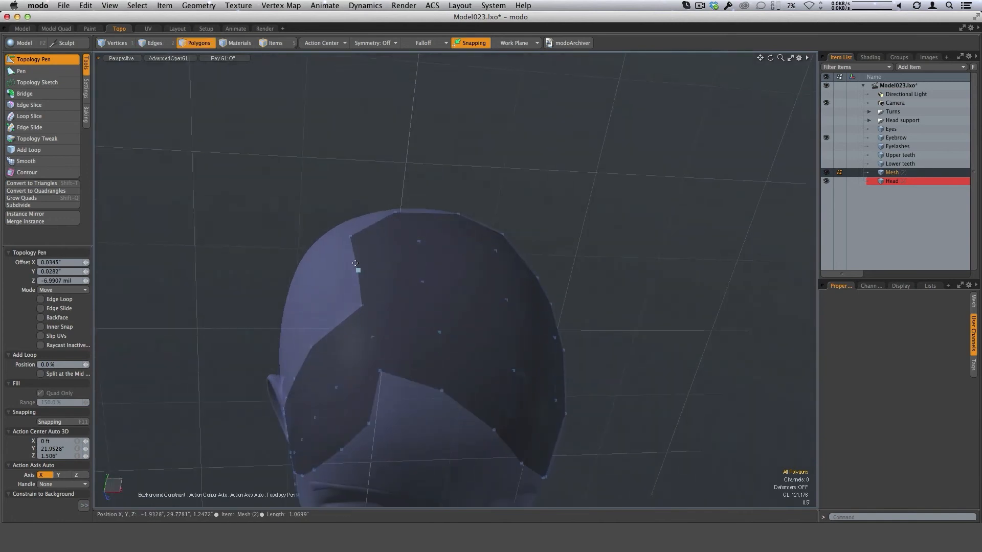
pyautogui.moveTo(357, 271); pyautogui.dragTo(373, 343)
pyautogui.moveTo(374, 286); pyautogui.dragTo(376, 287)
pyautogui.keyDown('alt'); pyautogui.moveTo(389, 295); pyautogui.dragTo(401, 318); pyautogui.keyUp('alt')
pyautogui.moveTo(395, 279); pyautogui.dragTo(402, 296)
pyautogui.keyDown('alt'); pyautogui.moveTo(547, 358); pyautogui.dragTo(421, 410); pyautogui.keyUp('alt')
pyautogui.moveTo(437, 372); pyautogui.dragTo(436, 367)
pyautogui.keyDown('alt'); pyautogui.moveTo(476, 416); pyautogui.dragTo(516, 353); pyautogui.keyUp('alt')
# - Extend the polygon row from the crown down the right side of the head toward the right ear
pyautogui.keyDown('shift'); pyautogui.moveTo(571, 302); pyautogui.dragTo(508, 344); pyautogui.keyUp('shift')
pyautogui.keyDown('shift'); pyautogui.moveTo(530, 285); pyautogui.dragTo(461, 327); pyautogui.keyUp('shift')
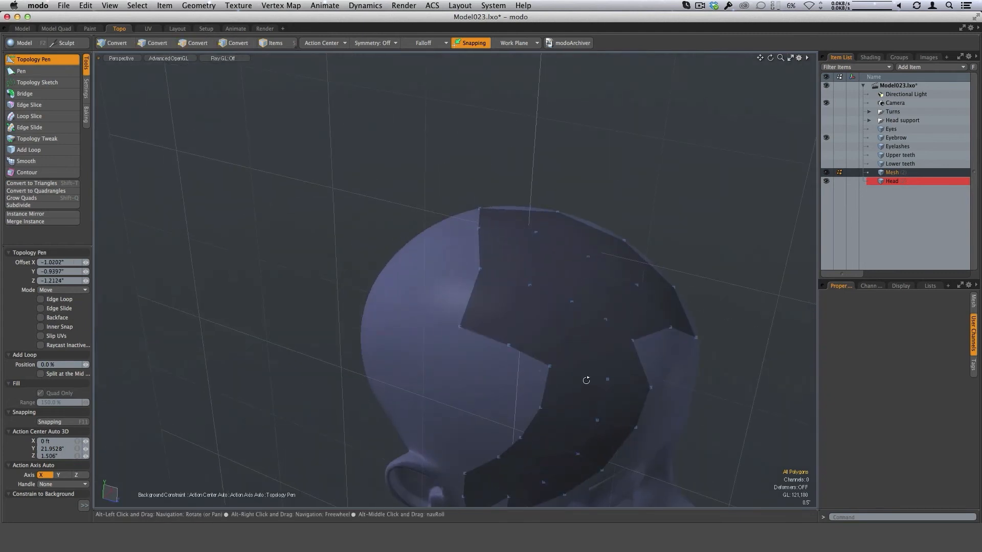
pyautogui.keyDown('alt'); pyautogui.moveTo(586, 380); pyautogui.dragTo(517, 314); pyautogui.keyUp('alt')
pyautogui.keyDown('shift'); pyautogui.moveTo(527, 262); pyautogui.dragTo(467, 308); pyautogui.keyUp('shift')
pyautogui.keyDown('shift'); pyautogui.moveTo(569, 317); pyautogui.dragTo(506, 358); pyautogui.keyUp('shift')
pyautogui.keyDown('shift'); pyautogui.moveTo(518, 313); pyautogui.dragTo(463, 356); pyautogui.keyUp('shift')
pyautogui.keyDown('alt'); pyautogui.moveTo(551, 293); pyautogui.dragTo(533, 275); pyautogui.keyUp('alt')
pyautogui.keyDown('alt'); pyautogui.moveTo(578, 355); pyautogui.dragTo(563, 377); pyautogui.keyUp('alt')
pyautogui.click(540, 297)
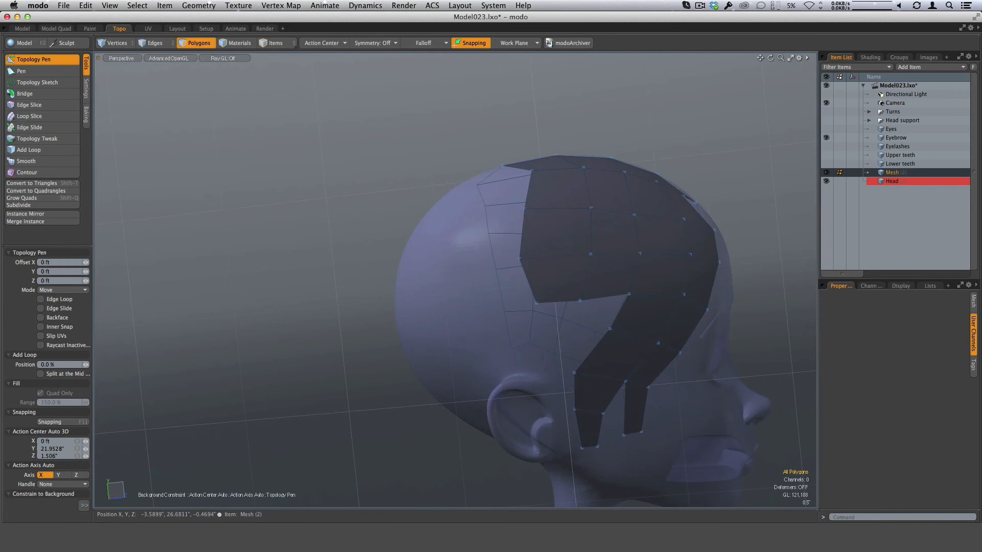
# - Fill the gap above the right ear with polygons and pull the row's lower rear vertices backward
pyautogui.keyDown('alt'); pyautogui.moveTo(578, 307); pyautogui.dragTo(520, 314); pyautogui.keyUp('alt')
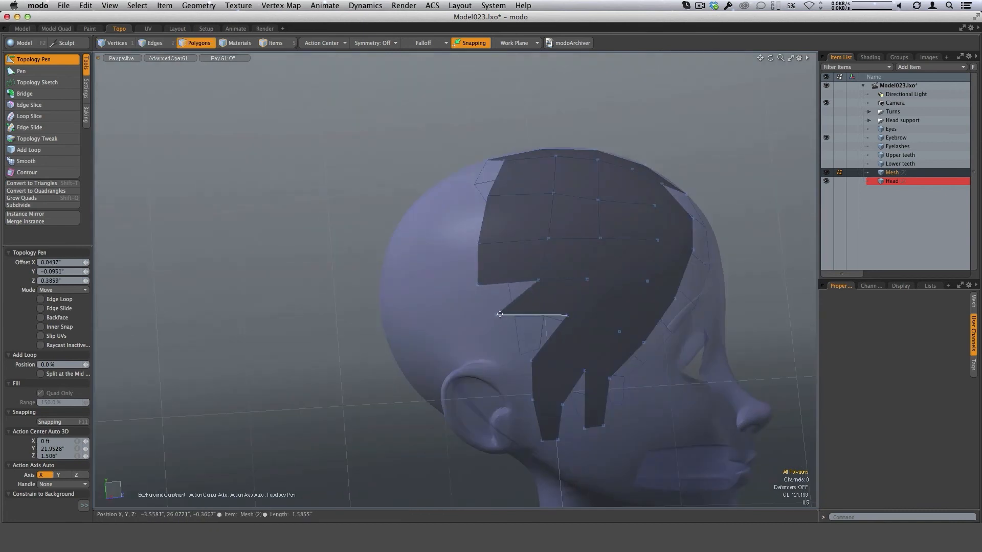
pyautogui.keyDown('shift'); pyautogui.moveTo(536, 281); pyautogui.dragTo(578, 300); pyautogui.keyUp('shift')
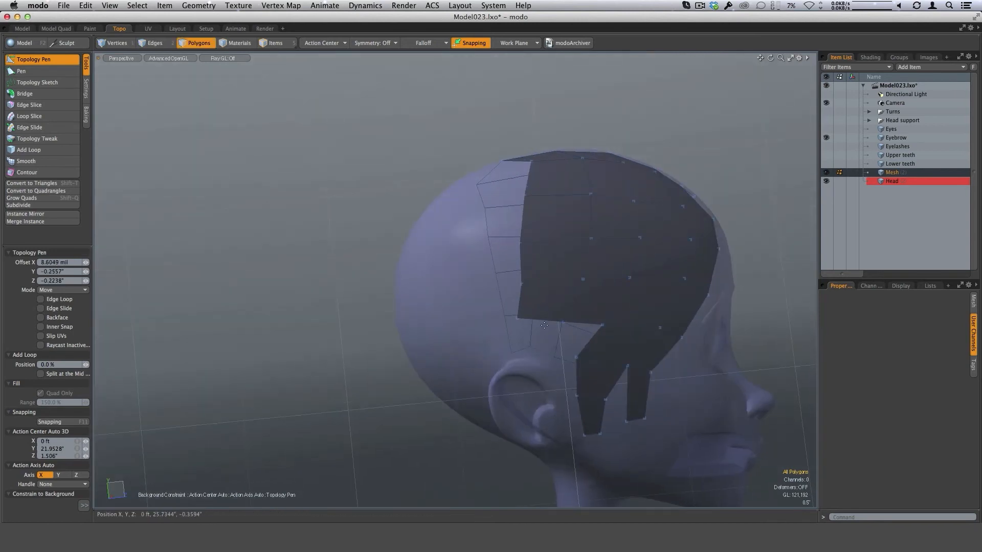
pyautogui.moveTo(517, 318); pyautogui.dragTo(501, 323)
pyautogui.moveTo(522, 283); pyautogui.dragTo(513, 281)
pyautogui.keyDown('alt'); pyautogui.moveTo(592, 302); pyautogui.dragTo(507, 338); pyautogui.keyUp('alt')
pyautogui.scroll(3, 563, 293)
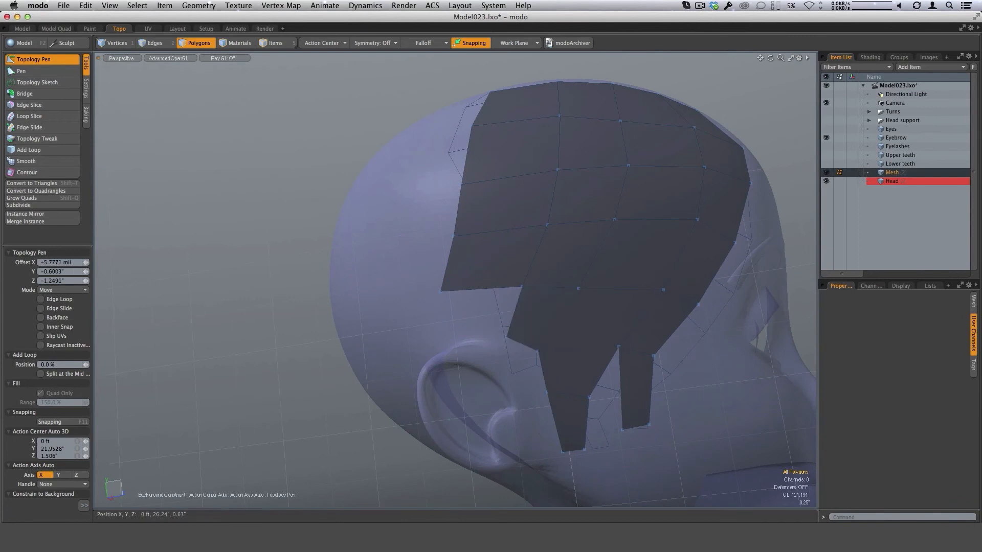
pyautogui.keyDown('shift'); pyautogui.moveTo(521, 287); pyautogui.dragTo(445, 332); pyautogui.keyUp('shift')
# - Switch to the Left view and move the rear-edge vertices back into a smooth line from the crown to the ear
pyautogui.keyDown('alt'); pyautogui.moveTo(631, 254); pyautogui.dragTo(531, 343); pyautogui.keyUp('alt')
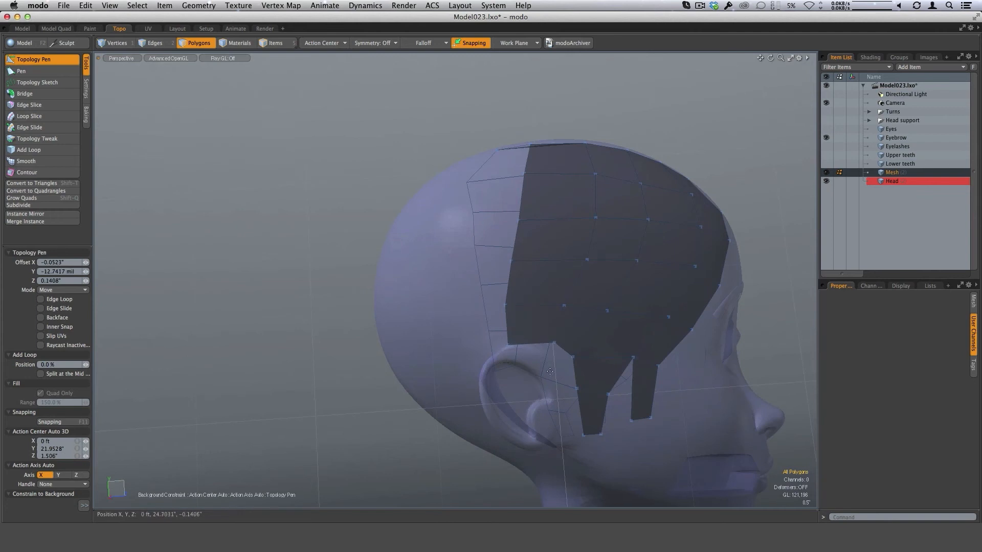
pyautogui.hotkey('ctrl', 'space')
pyautogui.click(473, 406)
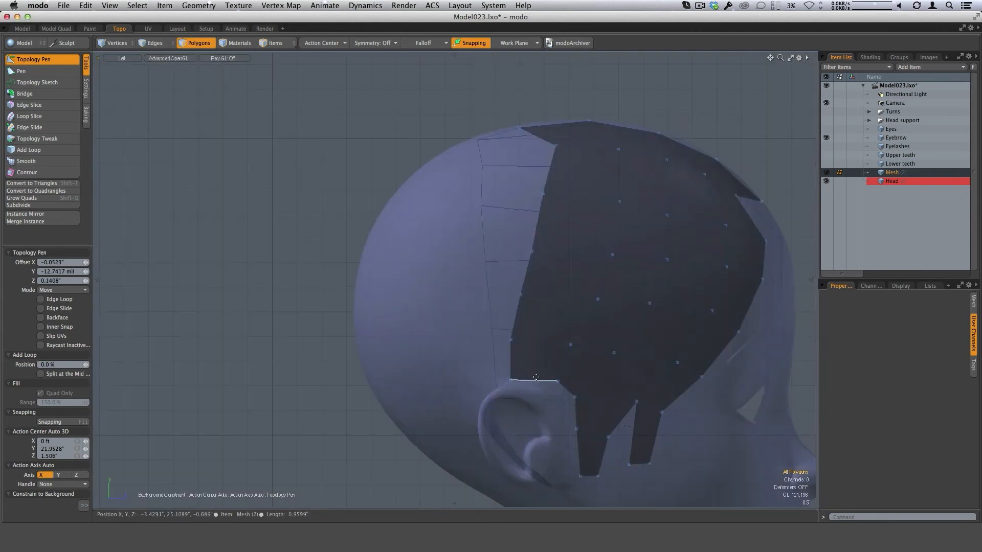
pyautogui.moveTo(536, 240); pyautogui.dragTo(520, 238)
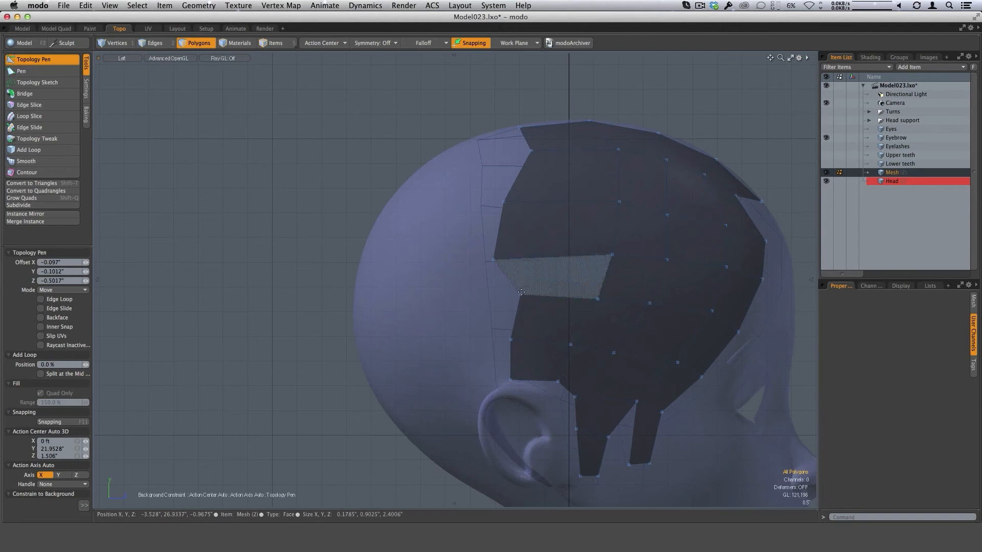
pyautogui.moveTo(520, 294); pyautogui.dragTo(490, 296)
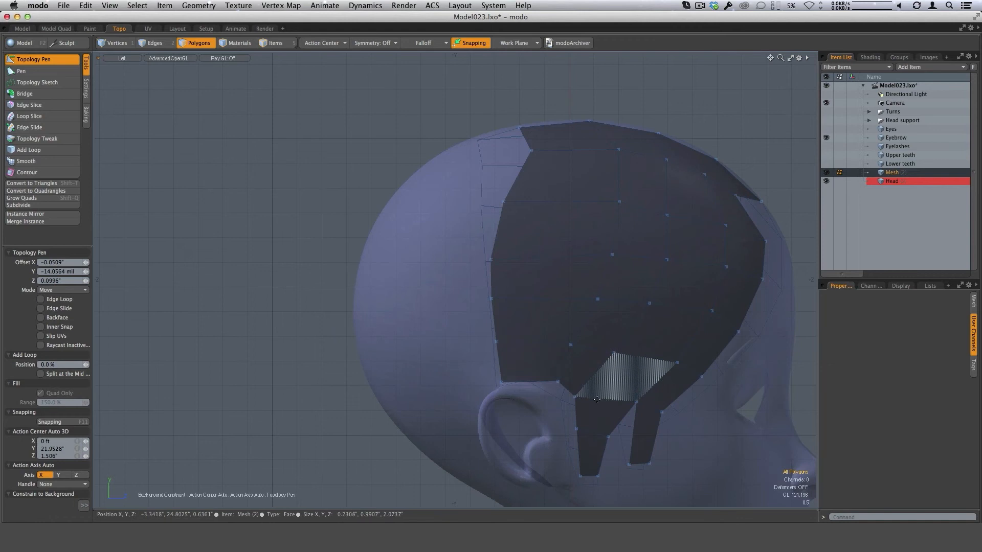
# - Shift the interior vertices above the right ear backward to even out the polygon widths
pyautogui.moveTo(558, 381); pyautogui.dragTo(551, 381)
pyautogui.moveTo(570, 344); pyautogui.dragTo(552, 344)
pyautogui.moveTo(597, 299); pyautogui.dragTo(579, 298)
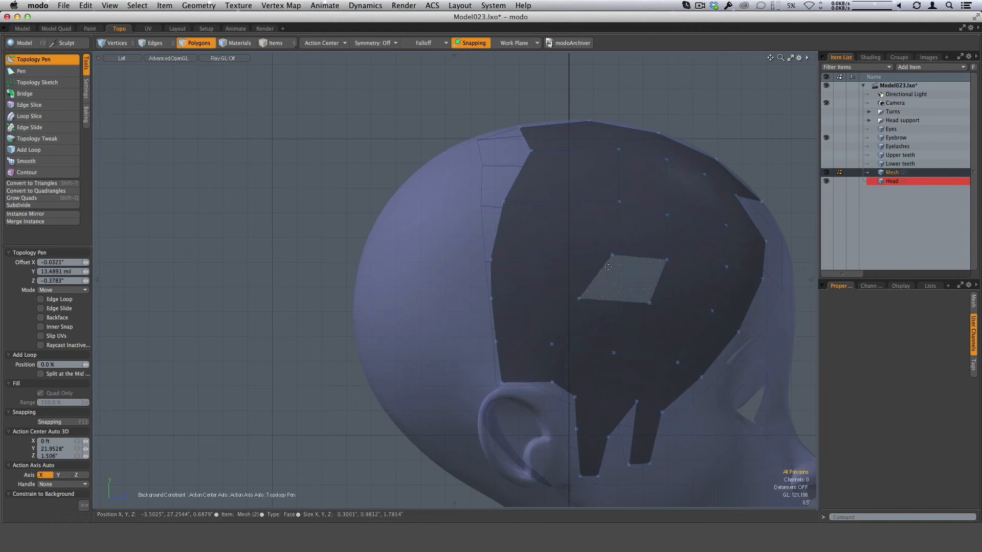
pyautogui.moveTo(612, 255); pyautogui.dragTo(581, 254)
pyautogui.moveTo(619, 202); pyautogui.dragTo(591, 200)
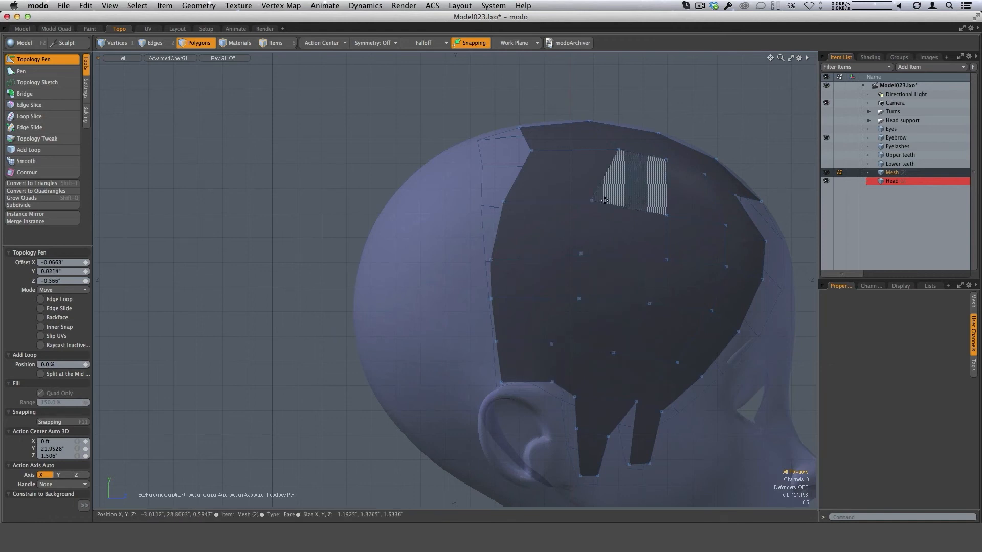
pyautogui.moveTo(614, 352); pyautogui.dragTo(648, 305)
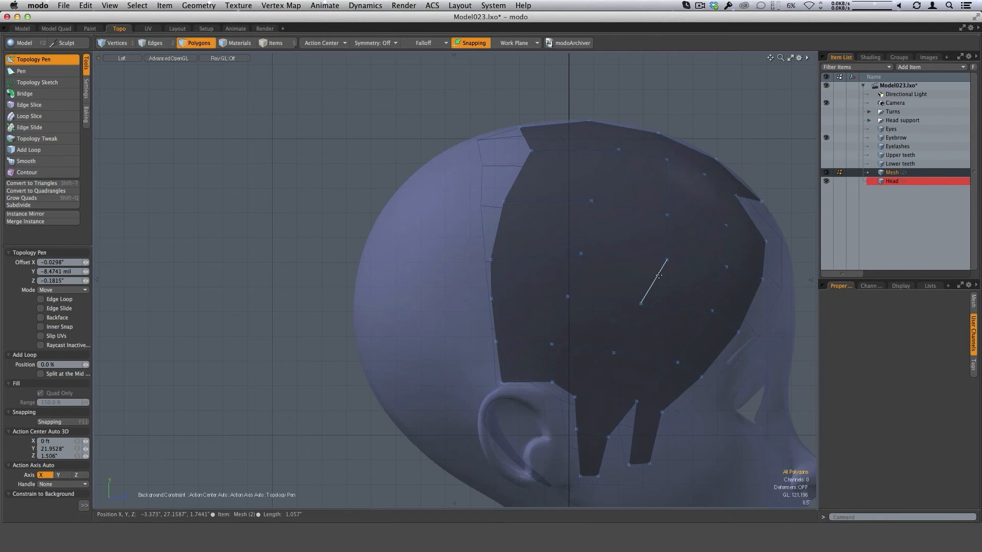
# - Return to the Perspective view and adjust the mesh vertices above the right temple and forehead
pyautogui.hotkey('ctrl', 'space')
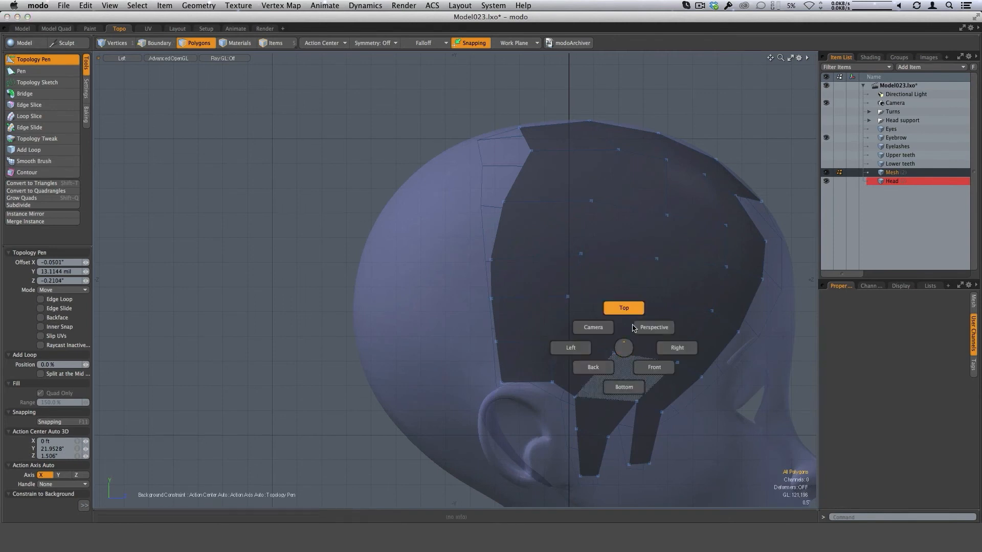
pyautogui.click(646, 333)
pyautogui.keyDown('alt'); pyautogui.moveTo(645, 333); pyautogui.dragTo(572, 322); pyautogui.keyUp('alt')
pyautogui.moveTo(513, 287); pyautogui.dragTo(512, 288)
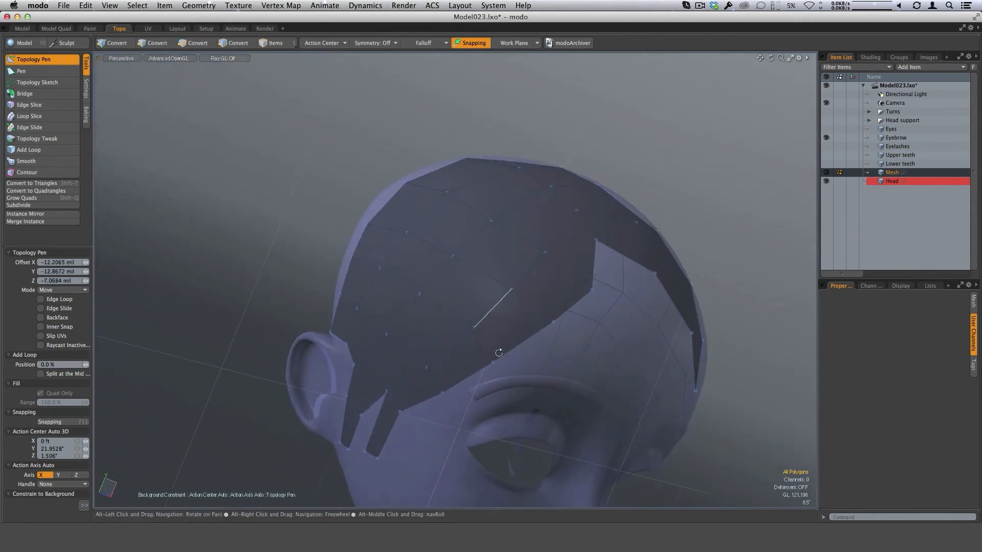
pyautogui.keyDown('alt'); pyautogui.moveTo(500, 348); pyautogui.dragTo(560, 328); pyautogui.keyUp('alt')
pyautogui.keyDown('alt'); pyautogui.moveTo(535, 357); pyautogui.dragTo(534, 385); pyautogui.keyUp('alt')
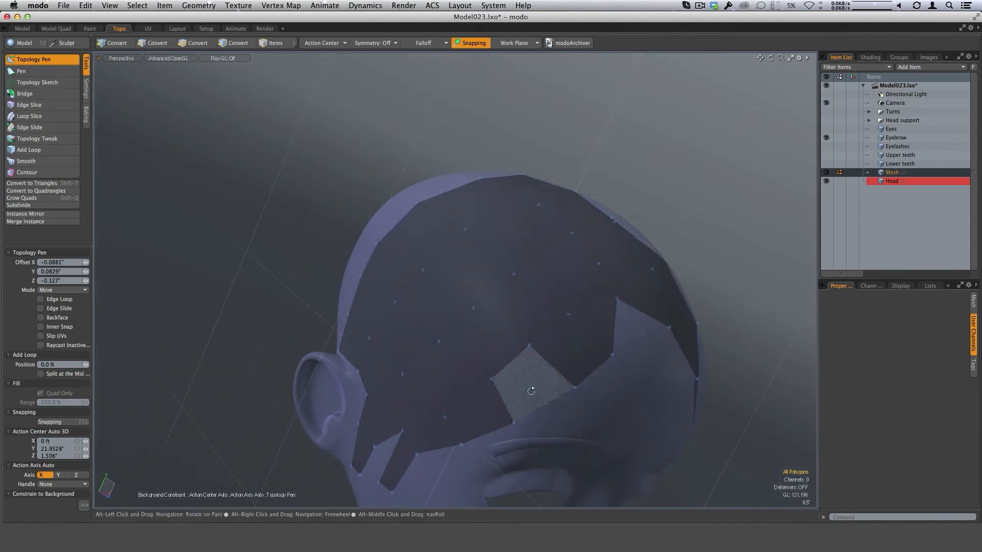
# - Even out the remaining interior vertices between the right ear and the crown
pyautogui.keyDown('alt'); pyautogui.moveTo(498, 368); pyautogui.dragTo(633, 313); pyautogui.keyUp('alt')
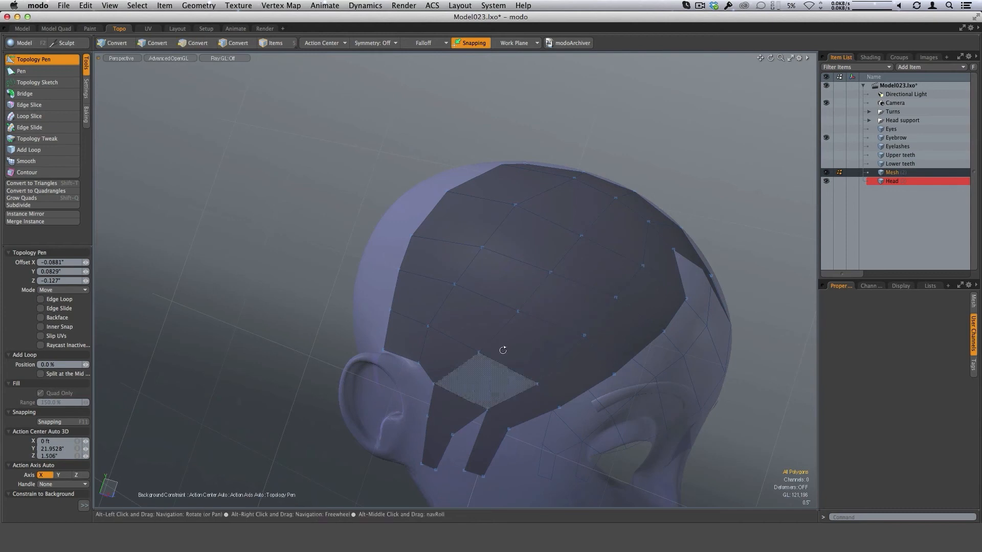
pyautogui.keyDown('alt'); pyautogui.moveTo(500, 346); pyautogui.dragTo(489, 372); pyautogui.keyUp('alt')
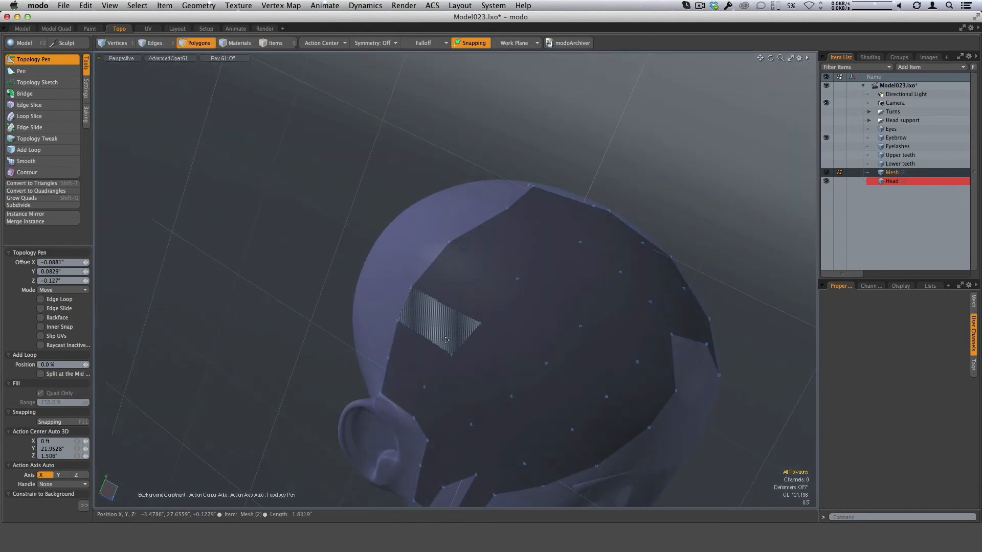
pyautogui.keyDown('alt'); pyautogui.moveTo(438, 328); pyautogui.dragTo(491, 429); pyautogui.keyUp('alt')
pyautogui.keyDown('alt'); pyautogui.moveTo(451, 335); pyautogui.dragTo(586, 245); pyautogui.keyUp('alt')
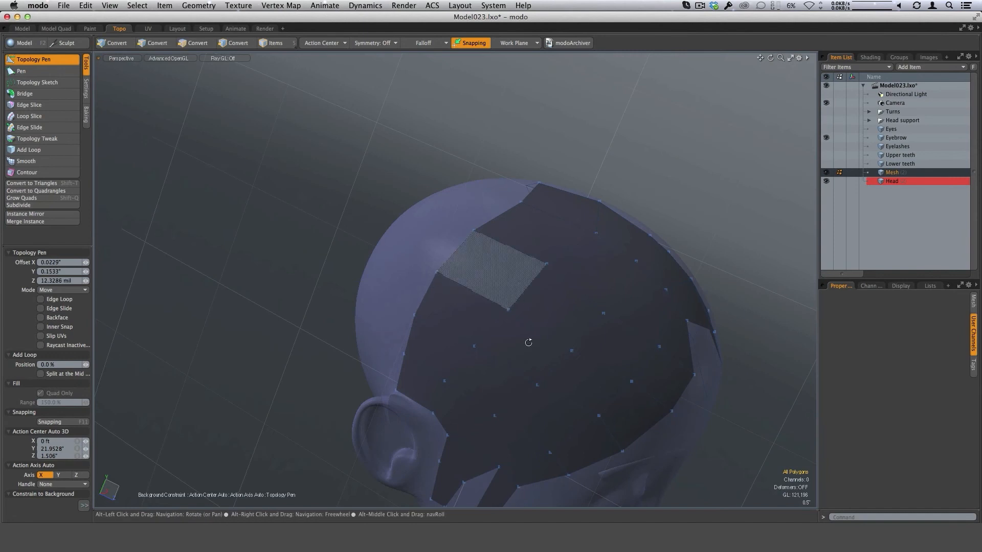
pyautogui.keyDown('alt'); pyautogui.moveTo(528, 342); pyautogui.dragTo(412, 258); pyautogui.keyUp('alt')
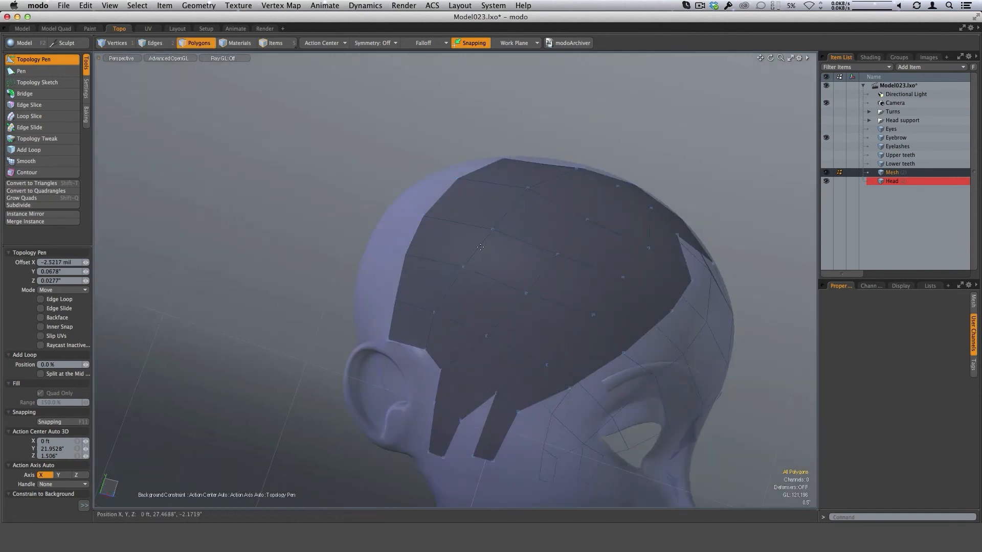
# - Widen and reshape the front sideburn strip ahead of the left ear by repositioning its vertices
pyautogui.keyDown('alt'); pyautogui.moveTo(480, 247); pyautogui.dragTo(495, 290); pyautogui.keyUp('alt')
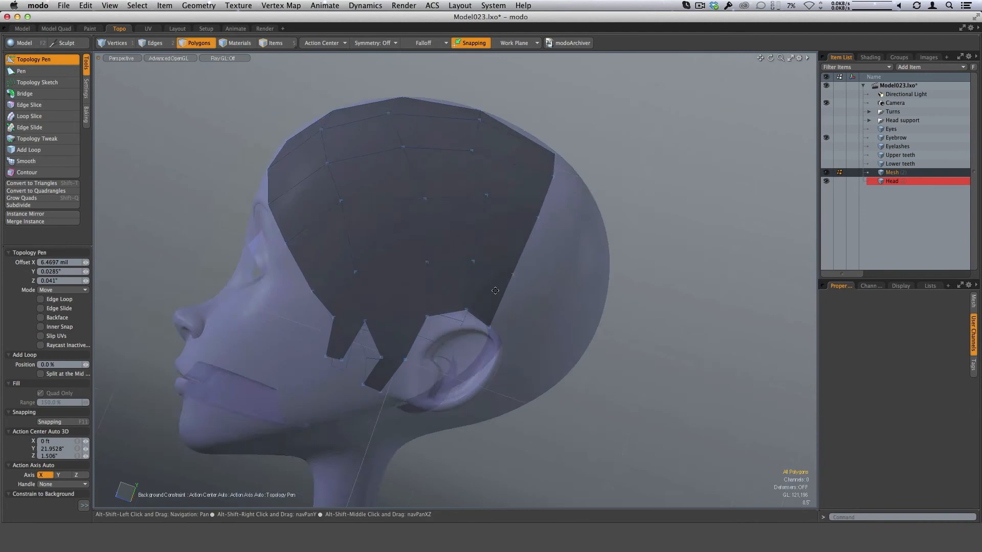
pyautogui.scroll(4, 366, 309)
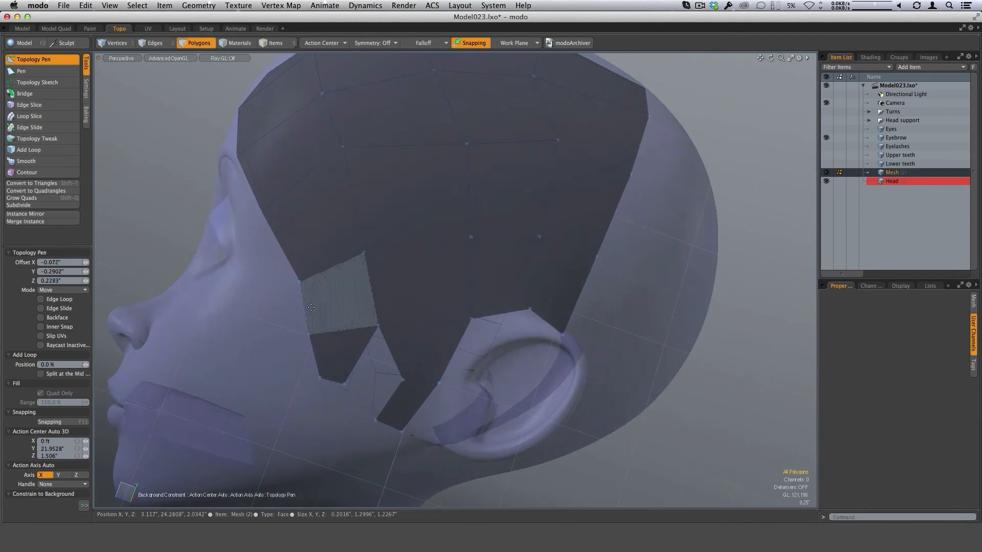
pyautogui.moveTo(304, 310); pyautogui.dragTo(297, 312)
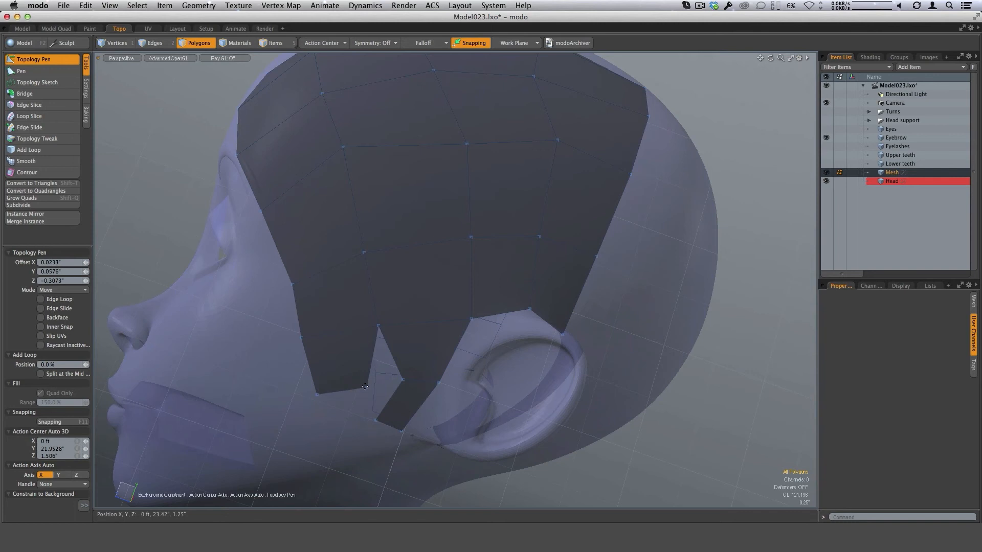
pyautogui.moveTo(341, 391); pyautogui.dragTo(370, 385)
pyautogui.moveTo(300, 338); pyautogui.dragTo(307, 338)
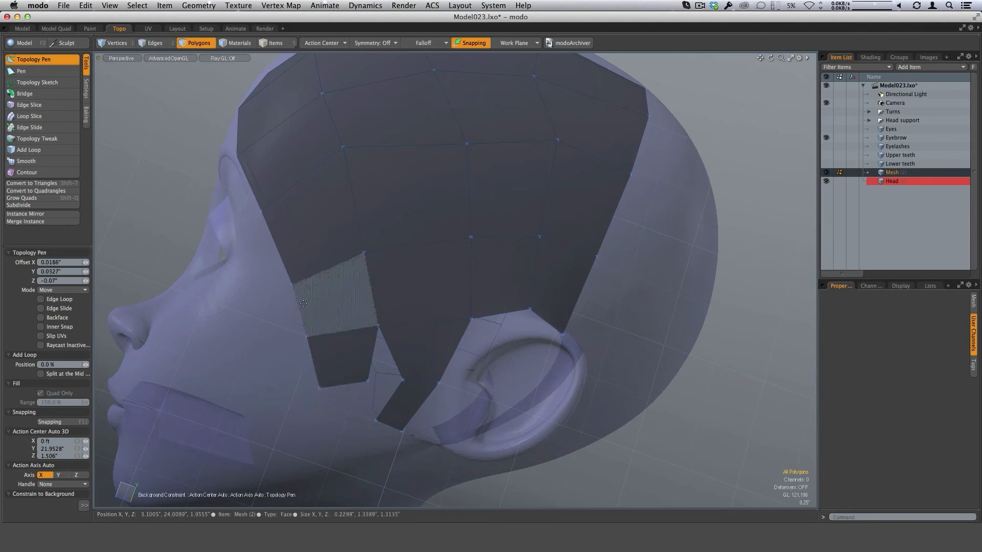
pyautogui.moveTo(293, 284); pyautogui.dragTo(288, 286)
pyautogui.keyDown('ctrl'); pyautogui.keyDown('alt'); pyautogui.moveTo(364, 350); pyautogui.dragTo(330, 357); pyautogui.keyUp('alt'); pyautogui.keyUp('ctrl')
pyautogui.moveTo(384, 363)
pyautogui.keyDown('alt'); pyautogui.mouseDown()
pyautogui.moveTo(464, 383)
pyautogui.moveTo(354, 379)
pyautogui.moveTo(375, 373)
pyautogui.mouseUp(); pyautogui.keyUp('alt')
pyautogui.moveTo(343, 339); pyautogui.dragTo(344, 341)
# - Adjust the hairline vertex above the strip at the left temple to smooth the front contour
pyautogui.keyDown('alt'); pyautogui.moveTo(413, 358); pyautogui.dragTo(445, 352); pyautogui.keyUp('alt')
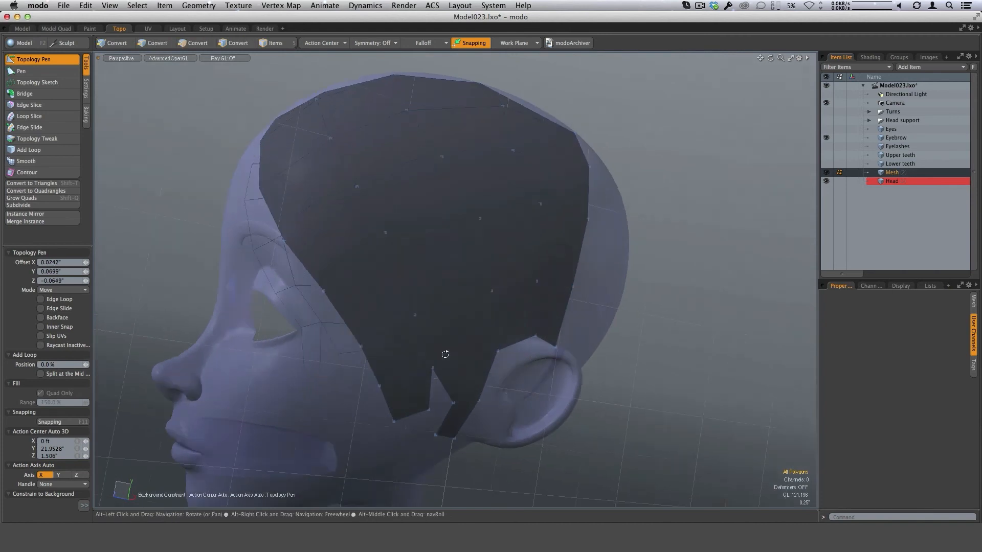
pyautogui.moveTo(408, 276)
pyautogui.keyDown('alt'); pyautogui.mouseDown()
pyautogui.moveTo(438, 292)
pyautogui.moveTo(412, 290)
pyautogui.mouseUp(); pyautogui.keyUp('alt')
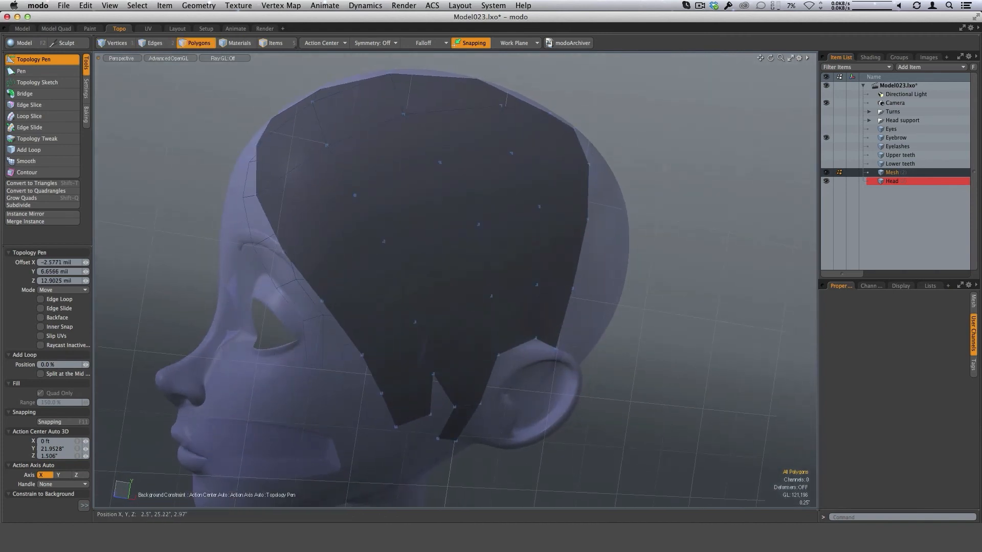
pyautogui.moveTo(321, 301); pyautogui.dragTo(319, 303)
pyautogui.keyDown('ctrl'); pyautogui.keyDown('alt'); pyautogui.moveTo(429, 351); pyautogui.dragTo(408, 352); pyautogui.keyUp('alt'); pyautogui.keyUp('ctrl')
# - Turn on X-axis symmetry and draw a four-sided polygon on the back of the head, behind the left ear
pyautogui.keyDown('alt'); pyautogui.moveTo(453, 308); pyautogui.dragTo(669, 332); pyautogui.keyUp('alt')
pyautogui.keyDown('alt'); pyautogui.keyDown('shift'); pyautogui.moveTo(537, 297); pyautogui.dragTo(506, 280); pyautogui.keyUp('shift'); pyautogui.keyUp('alt')
pyautogui.click(371, 44)
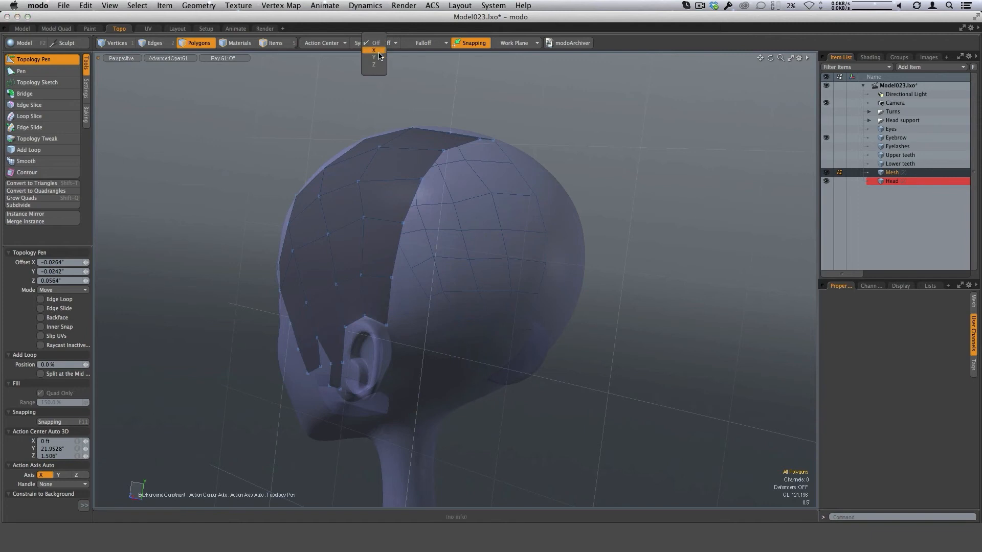
pyautogui.click(378, 52)
pyautogui.keyDown('alt'); pyautogui.moveTo(573, 347); pyautogui.dragTo(560, 370); pyautogui.keyUp('alt')
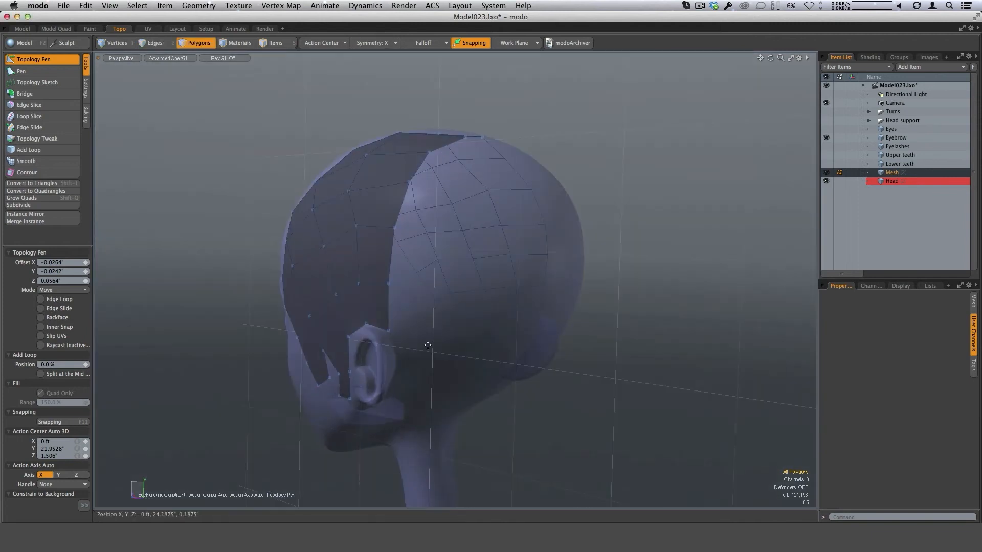
pyautogui.moveTo(417, 324); pyautogui.dragTo(486, 392)
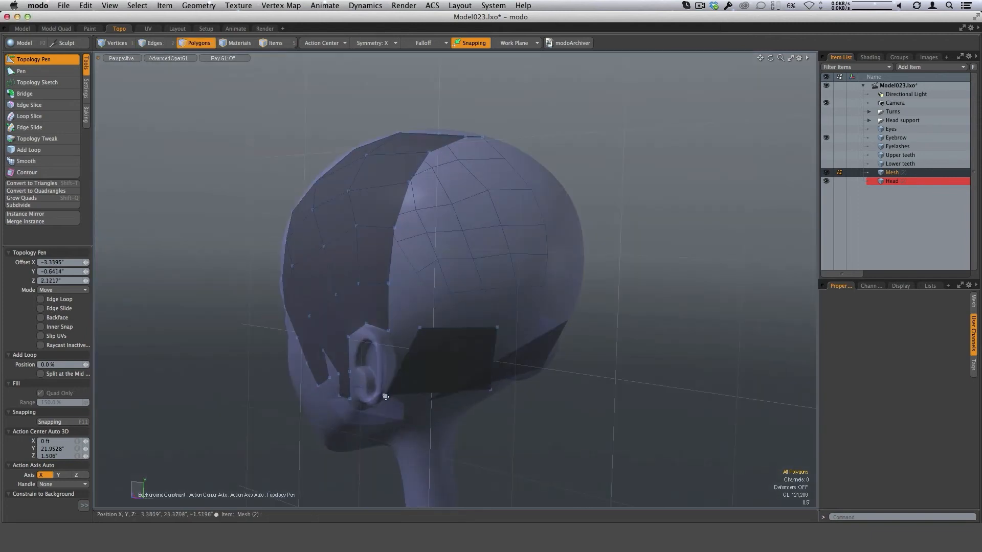
pyautogui.moveTo(385, 396); pyautogui.dragTo(415, 364)
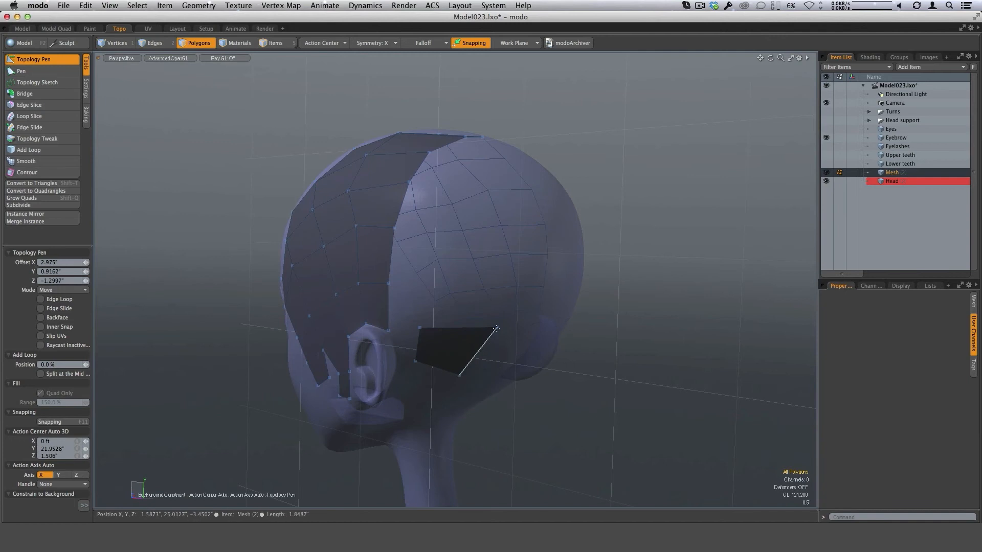
pyautogui.moveTo(496, 328); pyautogui.dragTo(497, 327)
pyautogui.press('super+z')
# - Move the new polygon behind the left ear higher on the back of the head
pyautogui.keyDown('alt'); pyautogui.moveTo(560, 301); pyautogui.dragTo(499, 297); pyautogui.keyUp('alt')
pyautogui.scroll(3, 467, 325)
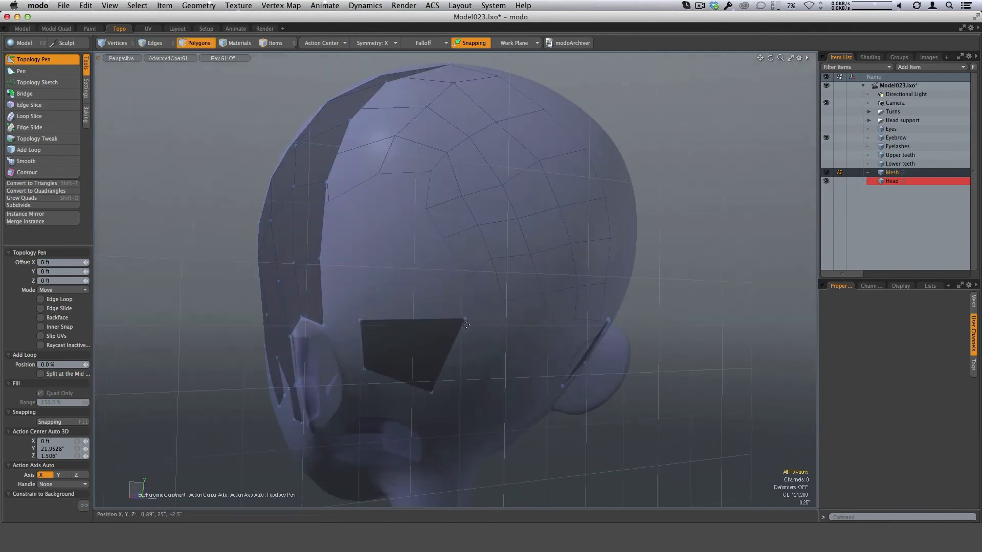
pyautogui.moveTo(439, 332); pyautogui.dragTo(426, 307)
pyautogui.keyDown('alt'); pyautogui.moveTo(496, 307); pyautogui.dragTo(469, 329); pyautogui.keyUp('alt')
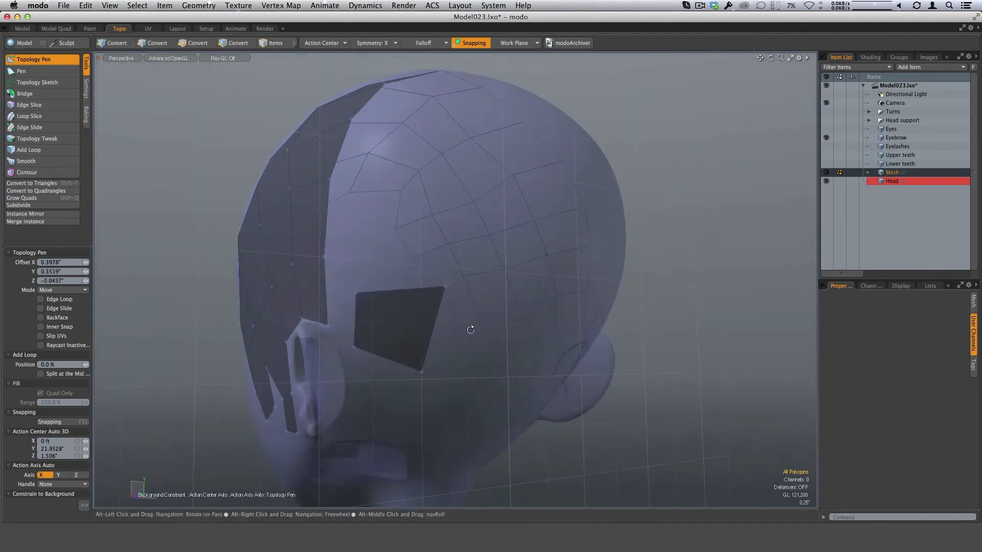
# - Reposition the corners of the polygon behind the left ear so it slants along the rear hairline
pyautogui.moveTo(446, 284); pyautogui.dragTo(543, 312)
pyautogui.moveTo(419, 327); pyautogui.dragTo(405, 306)
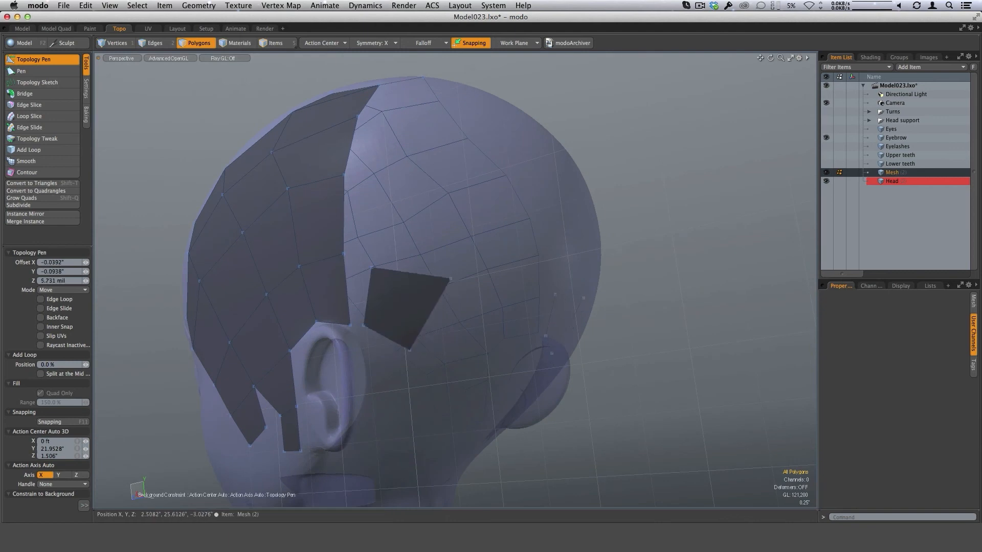
pyautogui.moveTo(449, 280); pyautogui.dragTo(415, 340)
pyautogui.keyDown('alt'); pyautogui.moveTo(519, 314); pyautogui.dragTo(495, 296); pyautogui.keyUp('alt')
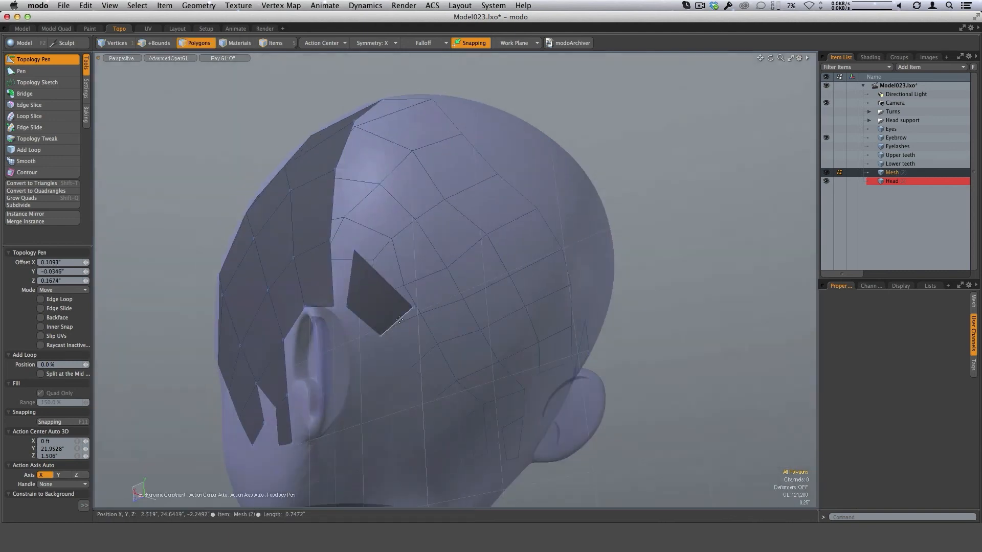
# - Extend the polygon's lower edge into a symmetrical strip of polygons running down along the nape to the centre line
pyautogui.keyDown('shift'); pyautogui.moveTo(397, 322); pyautogui.dragTo(405, 397); pyautogui.keyUp('shift')
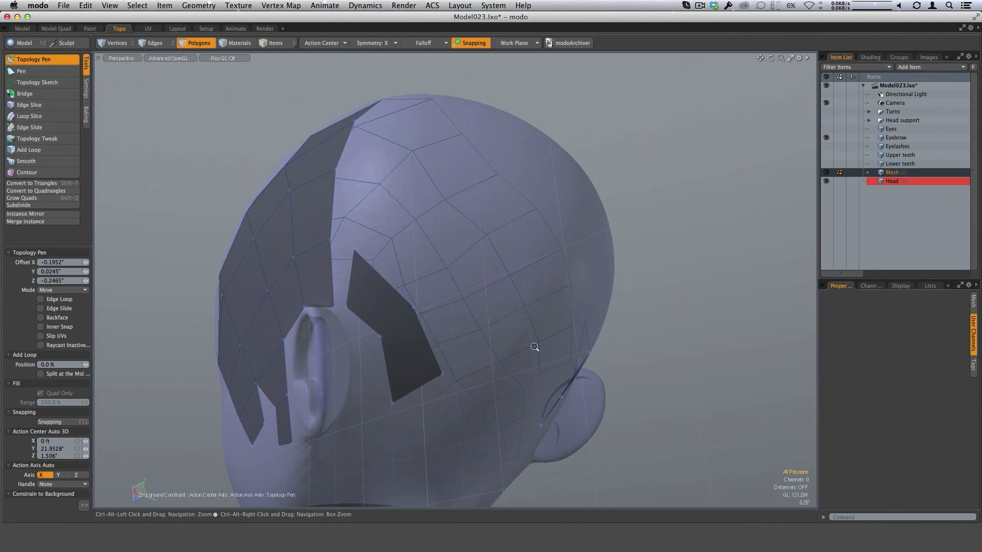
pyautogui.keyDown('ctrl'); pyautogui.keyDown('alt'); pyautogui.moveTo(535, 347); pyautogui.dragTo(503, 335); pyautogui.keyUp('alt'); pyautogui.keyUp('ctrl')
pyautogui.keyDown('alt'); pyautogui.moveTo(504, 335); pyautogui.dragTo(486, 270); pyautogui.keyUp('alt')
pyautogui.keyDown('shift'); pyautogui.moveTo(411, 332); pyautogui.dragTo(417, 387); pyautogui.keyUp('shift')
pyautogui.keyDown('alt'); pyautogui.moveTo(417, 381); pyautogui.dragTo(437, 368); pyautogui.keyUp('alt')
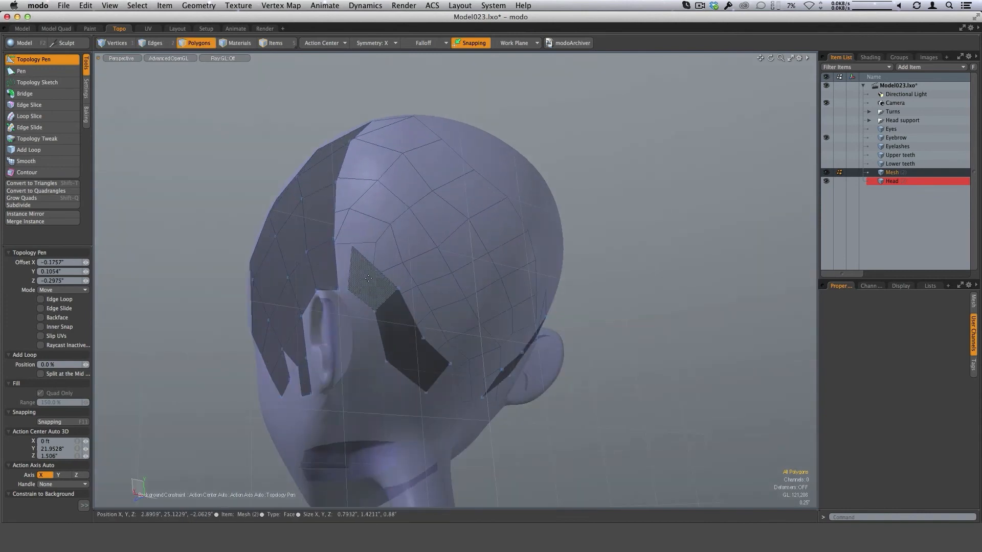
pyautogui.keyDown('alt'); pyautogui.moveTo(435, 335); pyautogui.dragTo(391, 330); pyautogui.keyUp('alt')
pyautogui.keyDown('alt'); pyautogui.moveTo(592, 305); pyautogui.dragTo(550, 309); pyautogui.keyUp('alt')
# - Extend the strip upward behind the left ear and reposition its front vertices alongside the front hair section
pyautogui.keyDown('shift'); pyautogui.moveTo(422, 374); pyautogui.dragTo(413, 278); pyautogui.keyUp('shift')
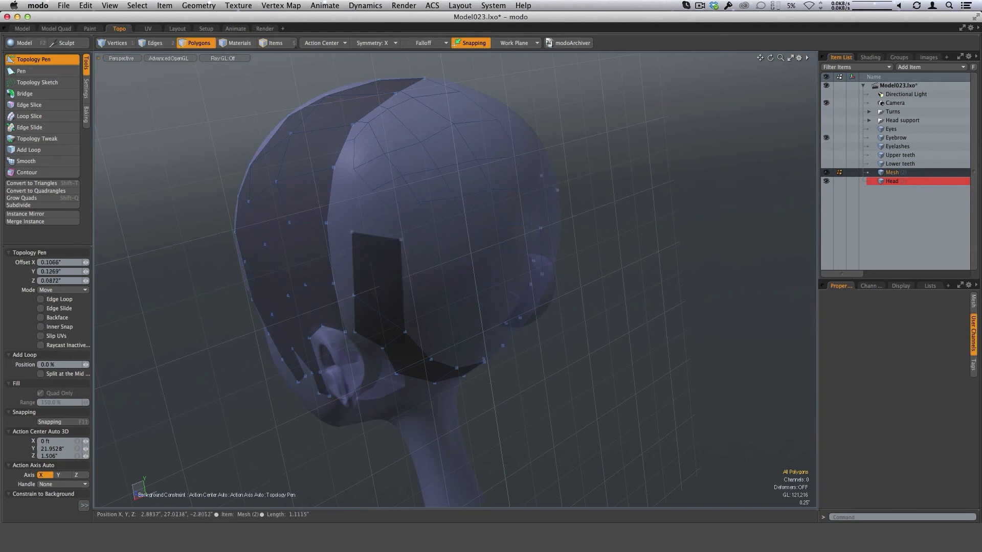
pyautogui.keyDown('alt'); pyautogui.moveTo(378, 231); pyautogui.dragTo(443, 244); pyautogui.keyUp('alt')
pyautogui.keyDown('ctrl'); pyautogui.keyDown('alt'); pyautogui.moveTo(384, 254); pyautogui.dragTo(355, 235); pyautogui.keyUp('alt'); pyautogui.keyUp('ctrl')
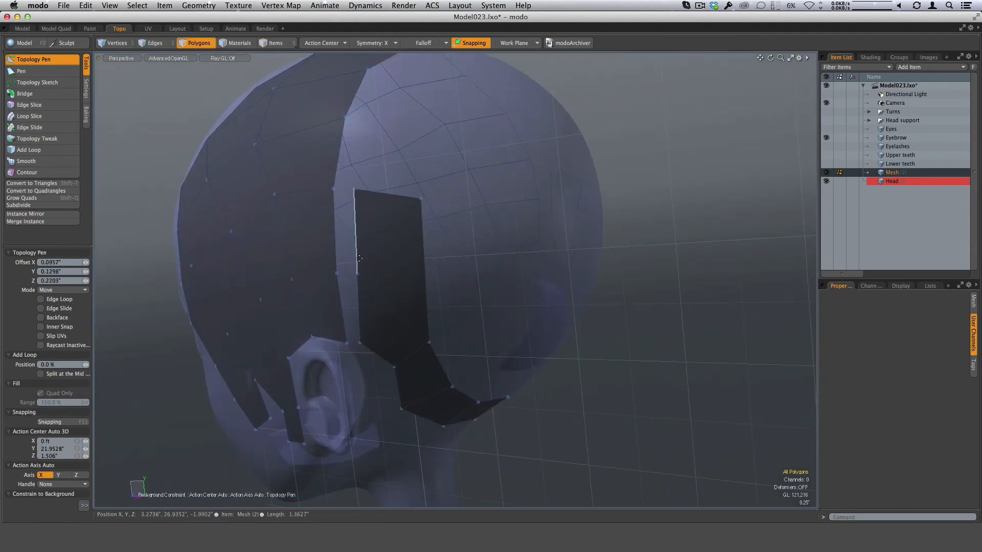
pyautogui.moveTo(354, 273); pyautogui.dragTo(359, 251)
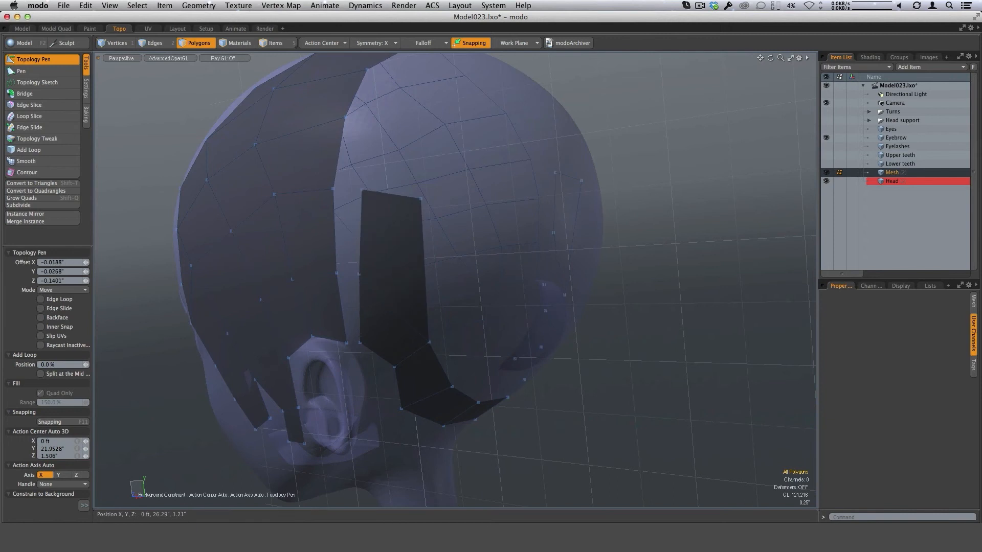
pyautogui.keyDown('alt'); pyautogui.moveTo(443, 220); pyautogui.dragTo(451, 294); pyautogui.keyUp('alt')
pyautogui.keyDown('alt'); pyautogui.moveTo(456, 395); pyautogui.dragTo(434, 220); pyautogui.keyUp('alt')
pyautogui.keyDown('alt'); pyautogui.moveTo(468, 256); pyautogui.dragTo(464, 374); pyautogui.keyUp('alt')
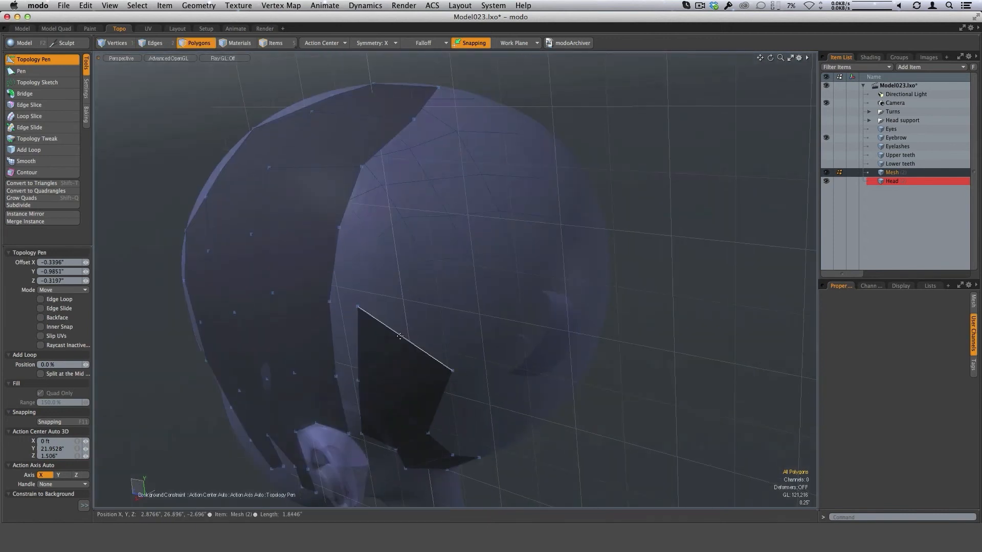
# - Extend the top edge of the strip upward with more polygons, following the side of the head onto the crown
pyautogui.keyDown('shift'); pyautogui.moveTo(407, 339); pyautogui.dragTo(438, 196); pyautogui.keyUp('shift')
pyautogui.keyDown('alt'); pyautogui.moveTo(456, 225); pyautogui.dragTo(462, 338); pyautogui.keyUp('alt')
pyautogui.keyDown('shift'); pyautogui.moveTo(429, 266); pyautogui.dragTo(463, 210); pyautogui.keyUp('shift')
pyautogui.keyDown('alt'); pyautogui.moveTo(594, 285); pyautogui.dragTo(580, 324); pyautogui.keyUp('alt')
pyautogui.keyDown('alt'); pyautogui.moveTo(564, 154); pyautogui.dragTo(495, 344); pyautogui.keyUp('alt')
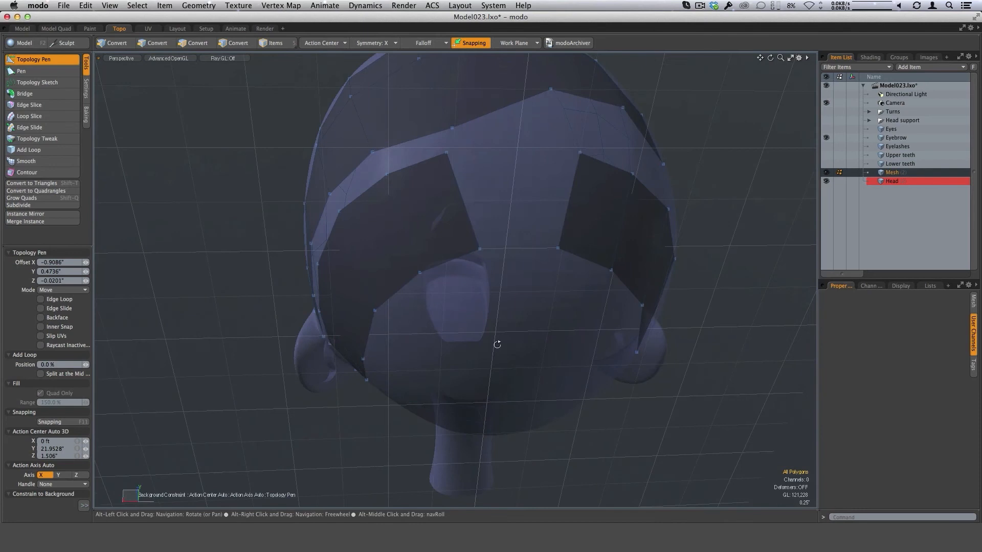
pyautogui.keyDown('alt'); pyautogui.moveTo(469, 397); pyautogui.dragTo(505, 145); pyautogui.keyUp('alt')
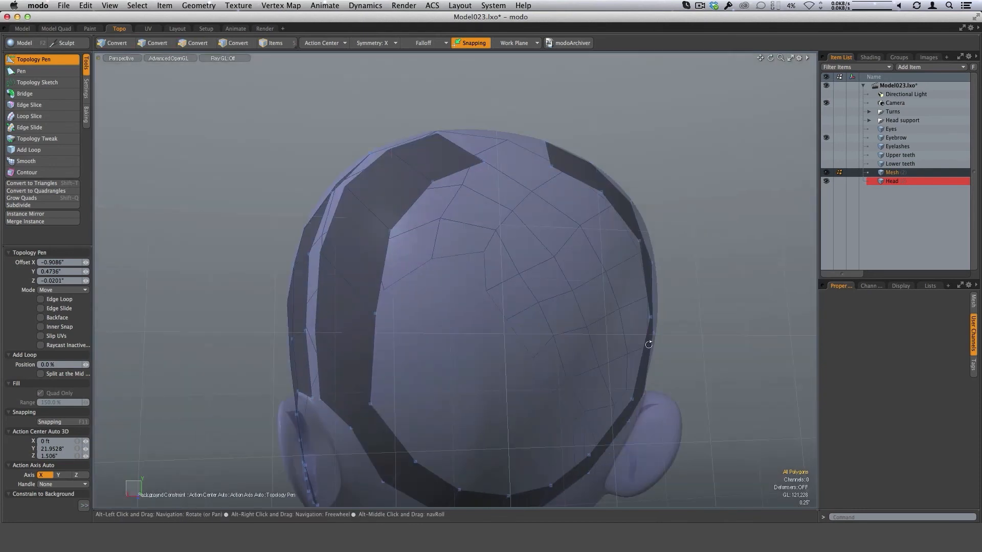
# - Extend polygons from the strip's inner edge across the back of the head and fill the space between them and the nape strip
pyautogui.keyDown('alt'); pyautogui.moveTo(521, 342); pyautogui.dragTo(499, 261); pyautogui.keyUp('alt')
pyautogui.keyDown('shift'); pyautogui.moveTo(370, 354); pyautogui.dragTo(410, 376); pyautogui.keyUp('shift')
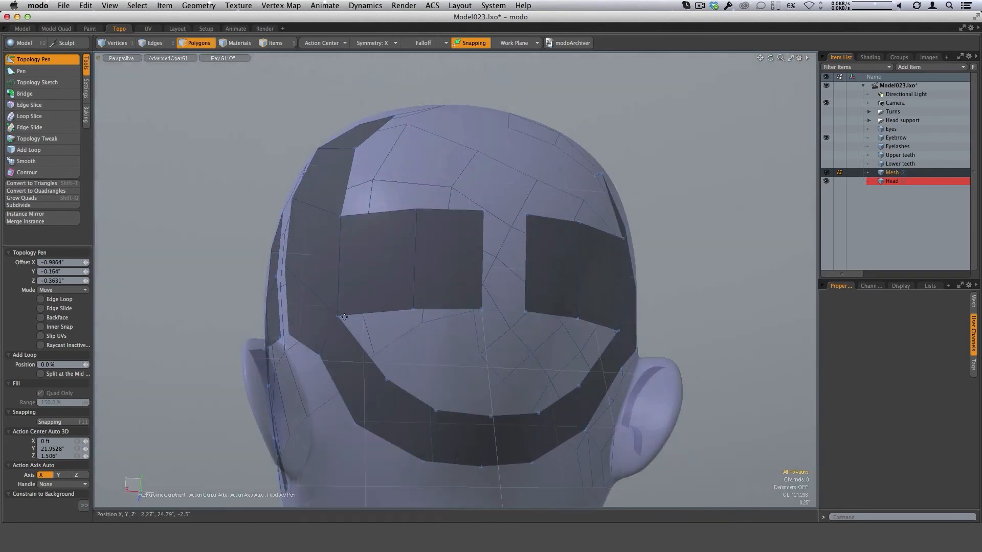
pyautogui.keyDown('shift'); pyautogui.moveTo(344, 317); pyautogui.dragTo(425, 355); pyautogui.keyUp('shift')
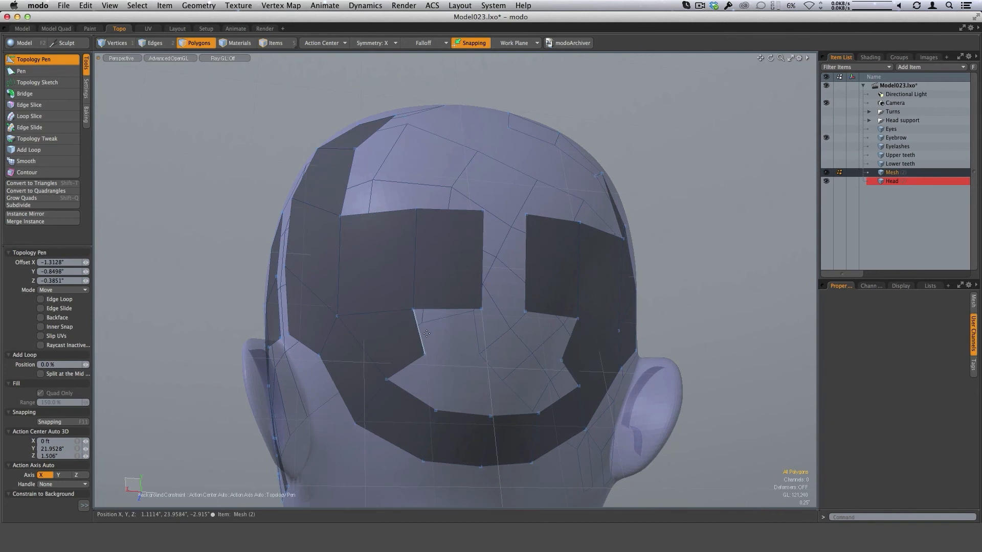
pyautogui.keyDown('shift'); pyautogui.moveTo(413, 309); pyautogui.dragTo(479, 353); pyautogui.keyUp('shift')
pyautogui.press('super+z')
pyautogui.keyDown('shift'); pyautogui.moveTo(413, 309); pyautogui.dragTo(483, 356); pyautogui.keyUp('shift')
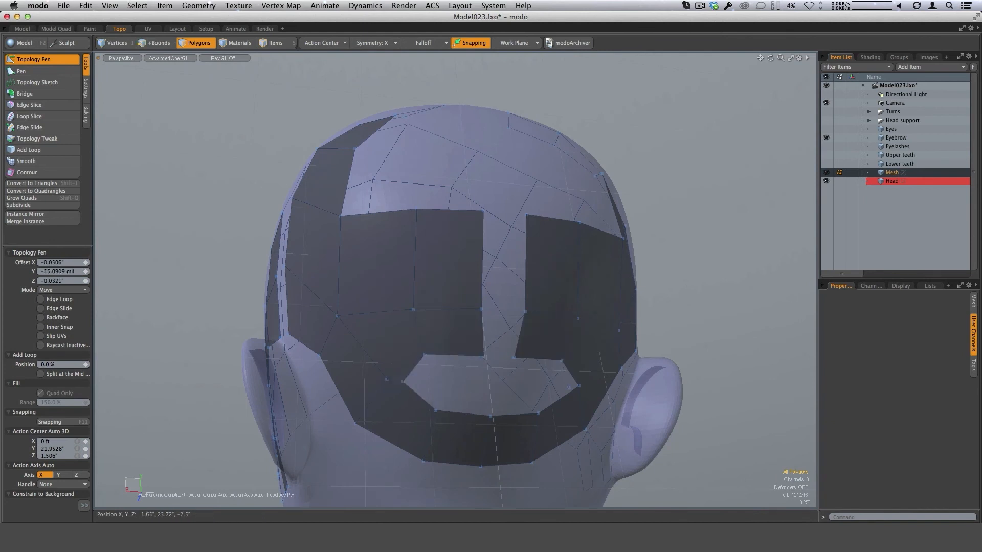
pyautogui.keyDown('shift'); pyautogui.moveTo(403, 381); pyautogui.dragTo(483, 356); pyautogui.keyUp('shift')
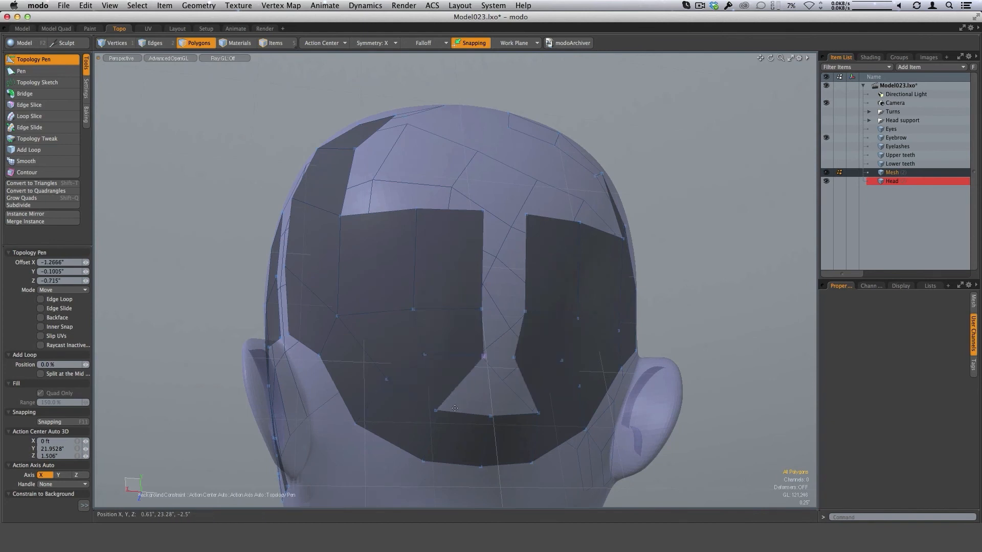
# - Move the inner vertex away from the centre line and fill the lower central gap above the nape
pyautogui.keyDown('alt'); pyautogui.moveTo(526, 327); pyautogui.dragTo(497, 310); pyautogui.keyUp('alt')
pyautogui.scroll(2, 496, 317)
pyautogui.moveTo(448, 329); pyautogui.dragTo(431, 329)
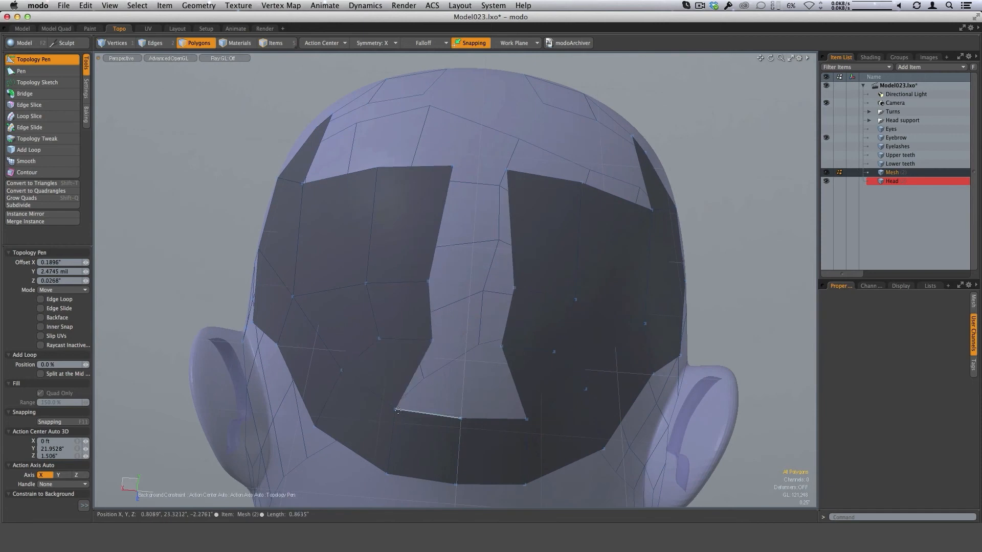
pyautogui.keyDown('shift'); pyautogui.moveTo(398, 411); pyautogui.dragTo(470, 293); pyautogui.keyUp('shift')
# - Shift the upper inner vertices outward and fill the remaining central gap to join both halves of the back
pyautogui.moveTo(452, 176); pyautogui.dragTo(439, 178)
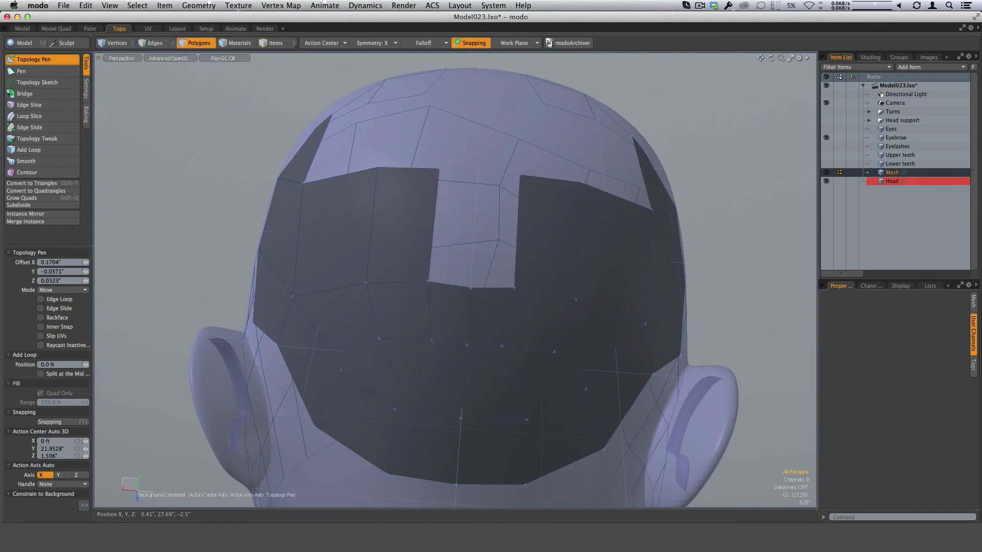
pyautogui.keyDown('shift'); pyautogui.moveTo(428, 281); pyautogui.dragTo(472, 172); pyautogui.keyUp('shift')
pyautogui.press('super+z')
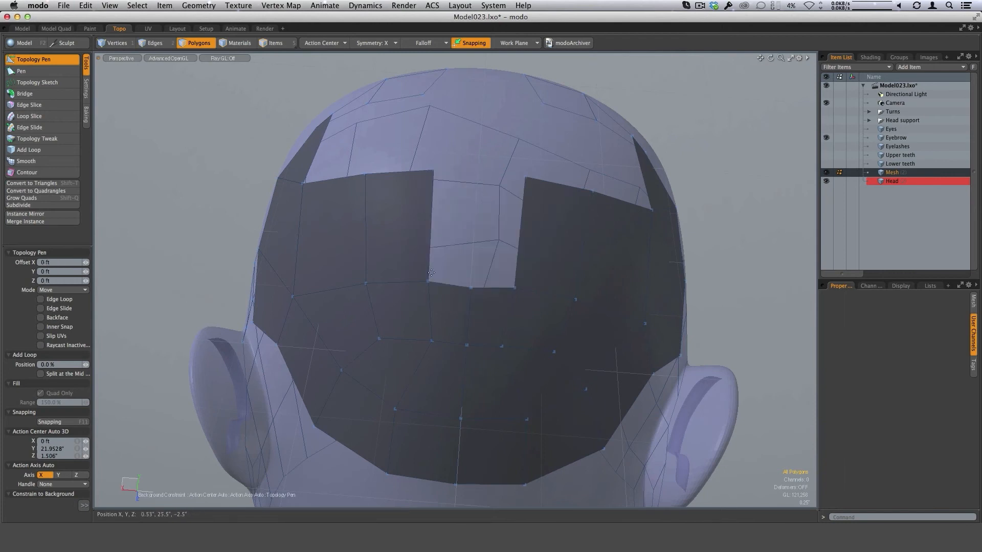
pyautogui.keyDown('shift'); pyautogui.moveTo(431, 273); pyautogui.dragTo(478, 264); pyautogui.keyUp('shift')
pyautogui.moveTo(454, 219)
pyautogui.keyDown('alt'); pyautogui.mouseDown()
pyautogui.moveTo(475, 225)
pyautogui.moveTo(452, 230)
pyautogui.mouseUp(); pyautogui.keyUp('alt')
# - Even out the polygon spacing on the back of the head by repositioning its interior vertices and edges
pyautogui.moveTo(399, 344); pyautogui.dragTo(392, 343)
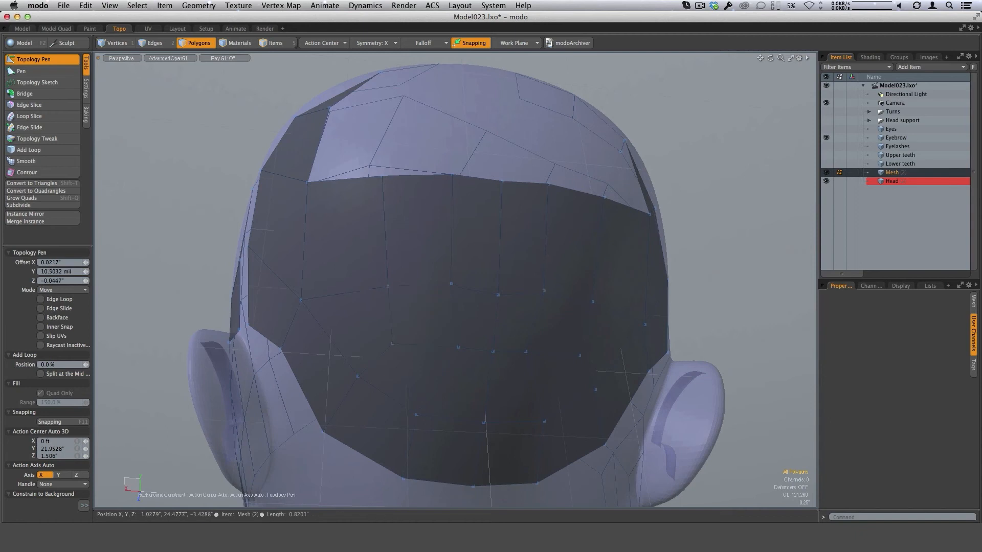
pyautogui.moveTo(419, 288); pyautogui.dragTo(417, 269)
pyautogui.keyDown('alt'); pyautogui.moveTo(543, 268); pyautogui.dragTo(435, 267); pyautogui.keyUp('alt')
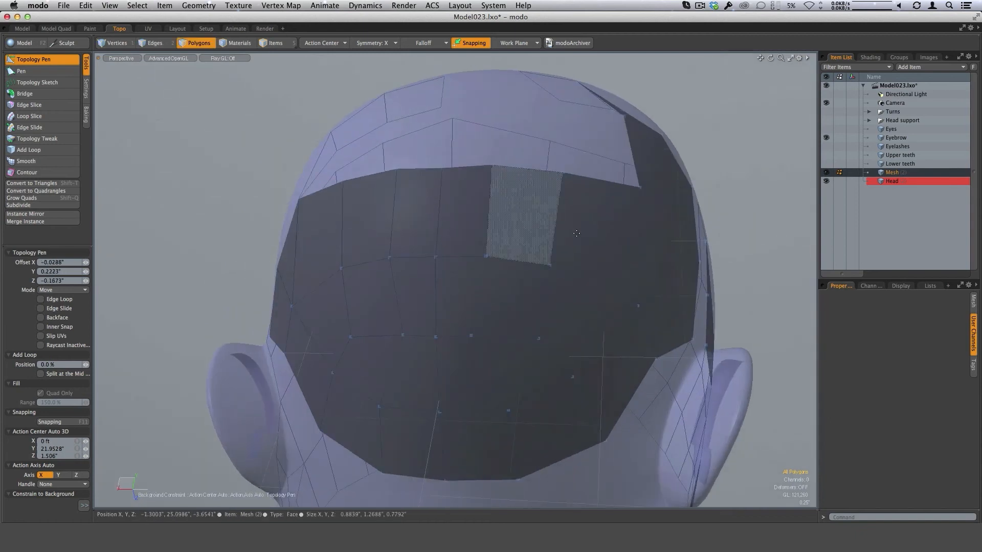
pyautogui.keyDown('alt'); pyautogui.moveTo(611, 233); pyautogui.dragTo(557, 239); pyautogui.keyUp('alt')
pyautogui.moveTo(418, 296); pyautogui.dragTo(504, 330)
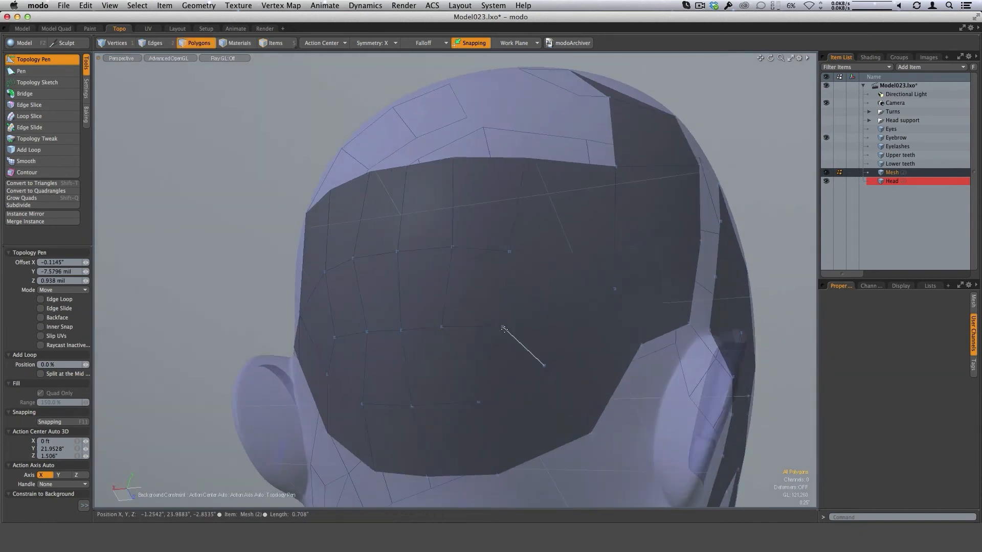
pyautogui.moveTo(441, 326); pyautogui.dragTo(453, 328)
pyautogui.keyDown('alt'); pyautogui.moveTo(613, 254); pyautogui.dragTo(556, 256); pyautogui.keyUp('alt')
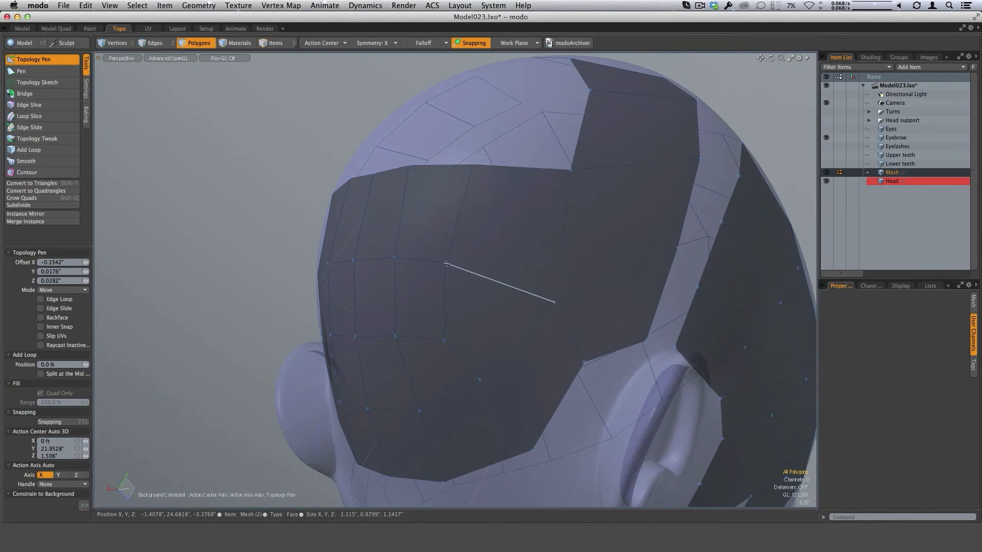
pyautogui.moveTo(445, 339)
pyautogui.mouseDown()
pyautogui.moveTo(466, 291)
pyautogui.moveTo(459, 349)
pyautogui.mouseUp()
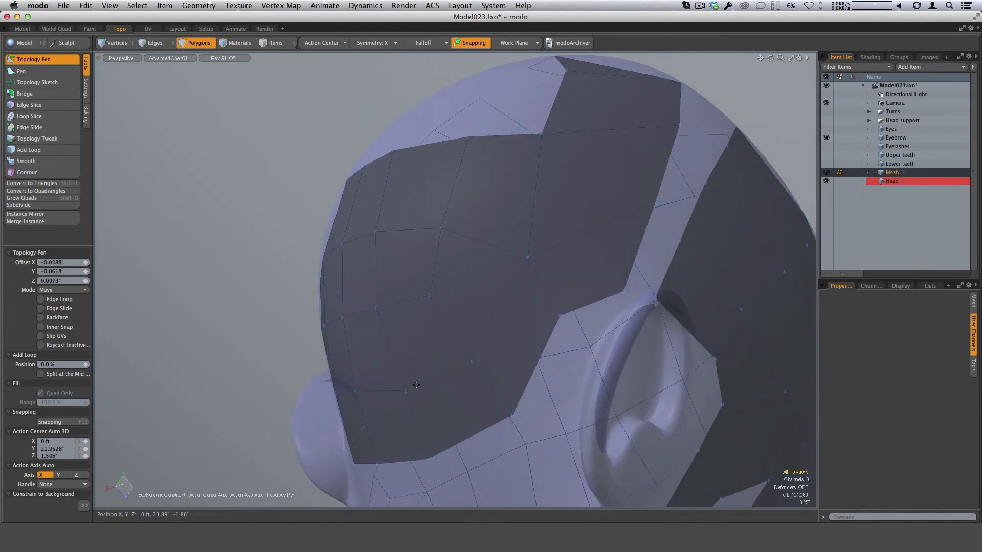
# - Undo the last two edits and extend the upper edge of the back mesh with a new row toward the crown
pyautogui.keyDown('alt'); pyautogui.moveTo(416, 385); pyautogui.dragTo(503, 303); pyautogui.keyUp('alt')
pyautogui.keyDown('alt'); pyautogui.moveTo(503, 302); pyautogui.dragTo(442, 262); pyautogui.keyUp('alt')
pyautogui.press('super+z')
pyautogui.press('super+z')
pyautogui.keyDown('shift'); pyautogui.moveTo(454, 301); pyautogui.dragTo(438, 247); pyautogui.keyUp('shift')
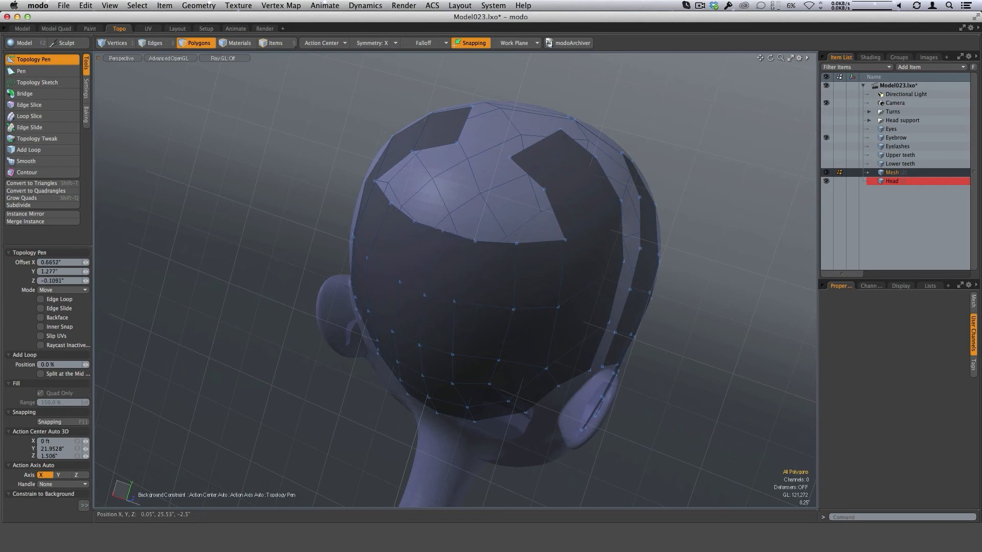
pyautogui.keyDown('alt'); pyautogui.moveTo(585, 280); pyautogui.dragTo(553, 306); pyautogui.keyUp('alt')
# - Build another row of polygons across the upper back of the head, filling from the side strips to the centre
pyautogui.keyDown('shift'); pyautogui.moveTo(538, 237); pyautogui.dragTo(467, 208); pyautogui.keyUp('shift')
pyautogui.keyDown('alt'); pyautogui.moveTo(516, 288); pyautogui.dragTo(544, 300); pyautogui.keyUp('alt')
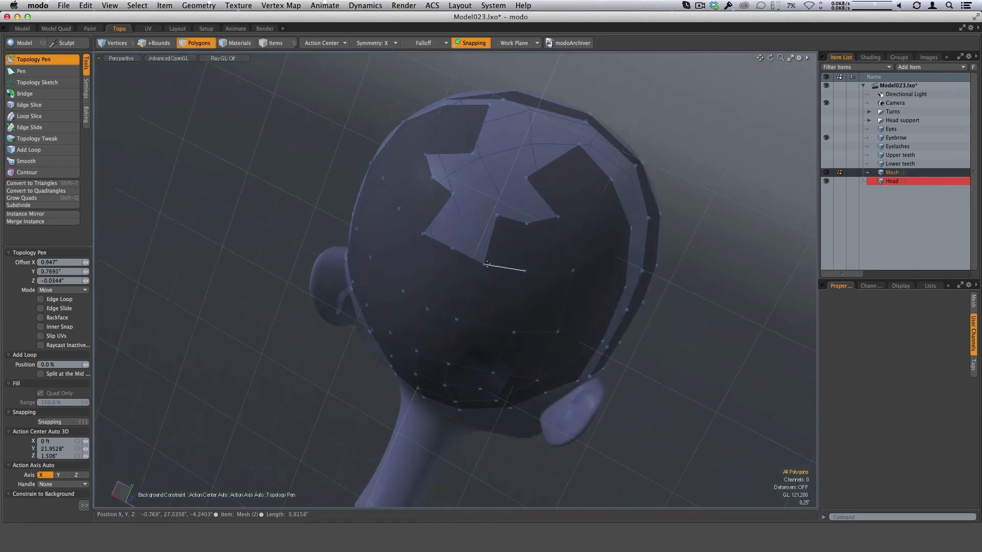
pyautogui.keyDown('shift'); pyautogui.moveTo(475, 226); pyautogui.dragTo(455, 216); pyautogui.keyUp('shift')
pyautogui.keyDown('alt'); pyautogui.moveTo(480, 287); pyautogui.dragTo(469, 337); pyautogui.keyUp('alt')
pyautogui.keyDown('alt'); pyautogui.moveTo(466, 283); pyautogui.dragTo(471, 316); pyautogui.keyUp('alt')
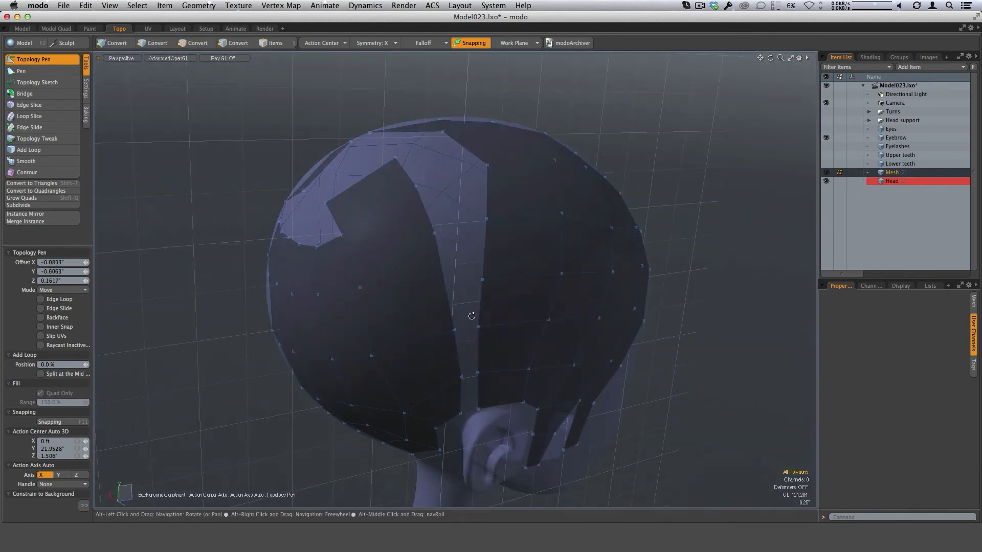
# - Adjust the vertices along the crown edge of the side strip and fill the open space between the two strips
pyautogui.moveTo(432, 227); pyautogui.dragTo(445, 267)
pyautogui.keyDown('alt'); pyautogui.moveTo(473, 332); pyautogui.dragTo(581, 285); pyautogui.keyUp('alt')
pyautogui.moveTo(460, 226); pyautogui.dragTo(469, 210)
pyautogui.keyDown('alt'); pyautogui.moveTo(475, 295); pyautogui.dragTo(458, 333); pyautogui.keyUp('alt')
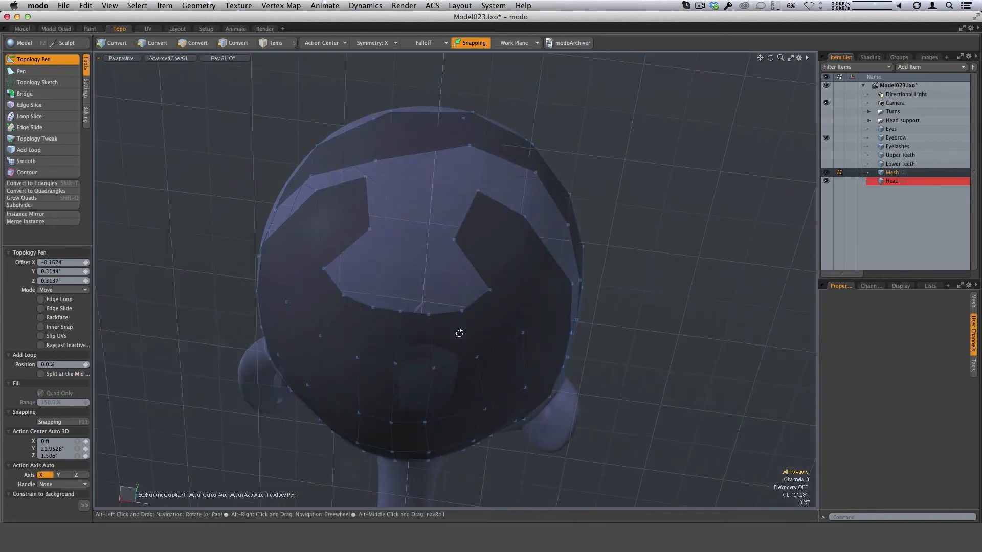
pyautogui.keyDown('shift'); pyautogui.moveTo(476, 301); pyautogui.dragTo(489, 286); pyautogui.keyUp('shift')
# - Turn off symmetry and start filling the gap between the front and back hair sections above the ears
pyautogui.click(382, 43)
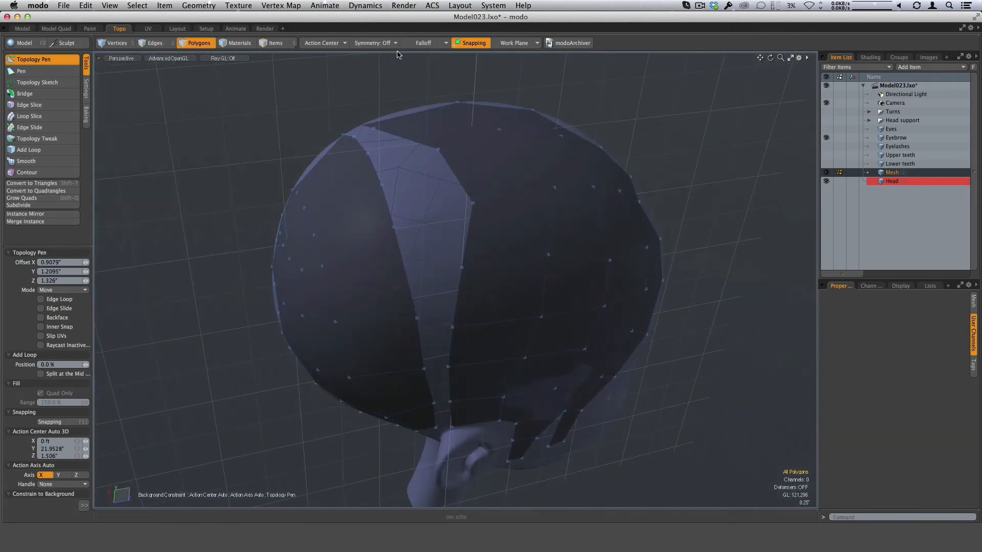
pyautogui.keyDown('alt'); pyautogui.moveTo(452, 327); pyautogui.dragTo(480, 274); pyautogui.keyUp('alt')
pyautogui.scroll(3, 483, 307)
pyautogui.keyDown('shift'); pyautogui.moveTo(433, 394); pyautogui.dragTo(445, 236); pyautogui.keyUp('shift')
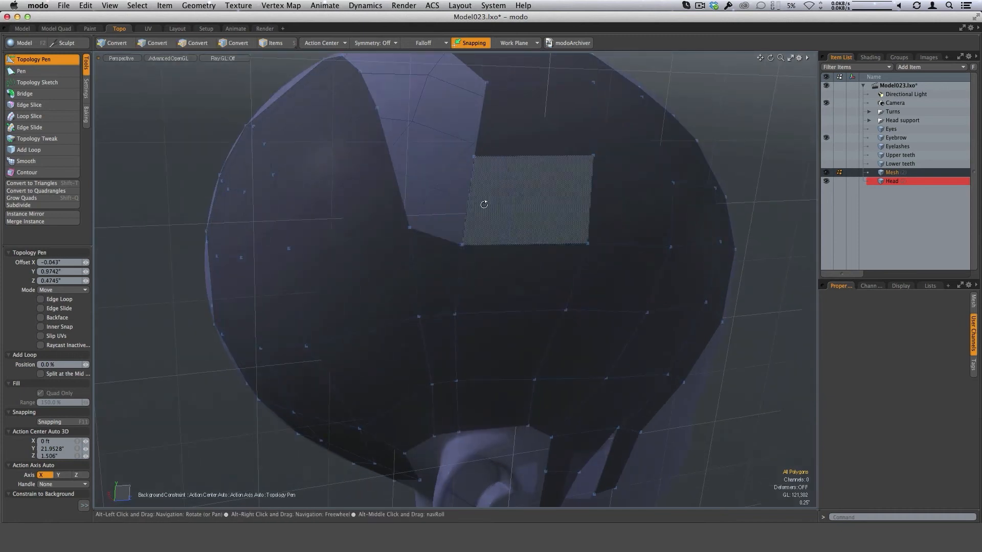
pyautogui.keyDown('alt'); pyautogui.moveTo(485, 201); pyautogui.dragTo(480, 245); pyautogui.keyUp('alt')
pyautogui.keyDown('alt'); pyautogui.moveTo(455, 286); pyautogui.dragTo(461, 314); pyautogui.keyUp('alt')
pyautogui.keyDown('ctrl'); pyautogui.keyDown('alt'); pyautogui.moveTo(432, 254); pyautogui.dragTo(588, 298); pyautogui.keyUp('alt'); pyautogui.keyUp('ctrl')
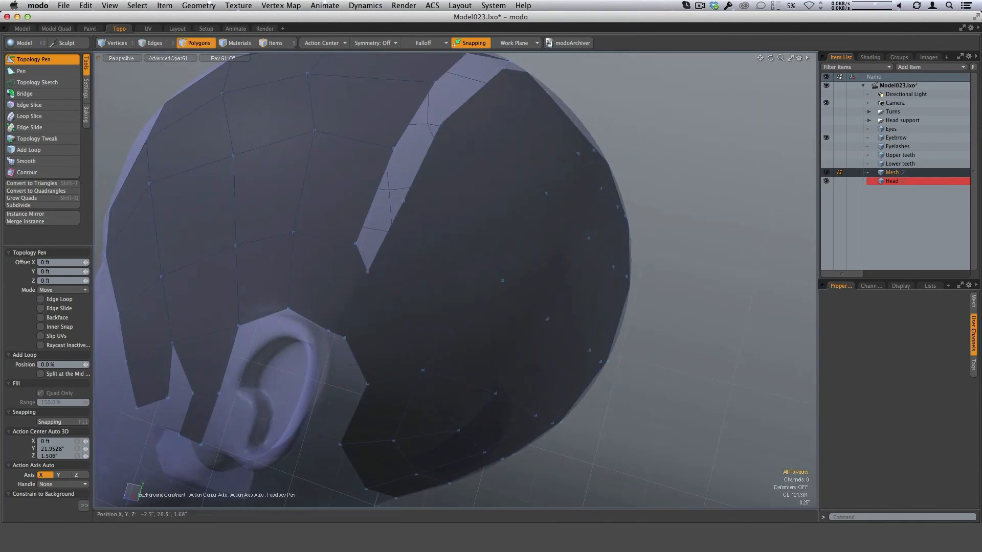
# - Continue bridging the front and back hair sections from above the left ear up to the crown, undoing misplaced polygons
pyautogui.keyDown('alt'); pyautogui.moveTo(376, 251); pyautogui.dragTo(450, 187); pyautogui.keyUp('alt')
pyautogui.keyDown('alt'); pyautogui.moveTo(450, 189); pyautogui.dragTo(402, 232); pyautogui.keyUp('alt')
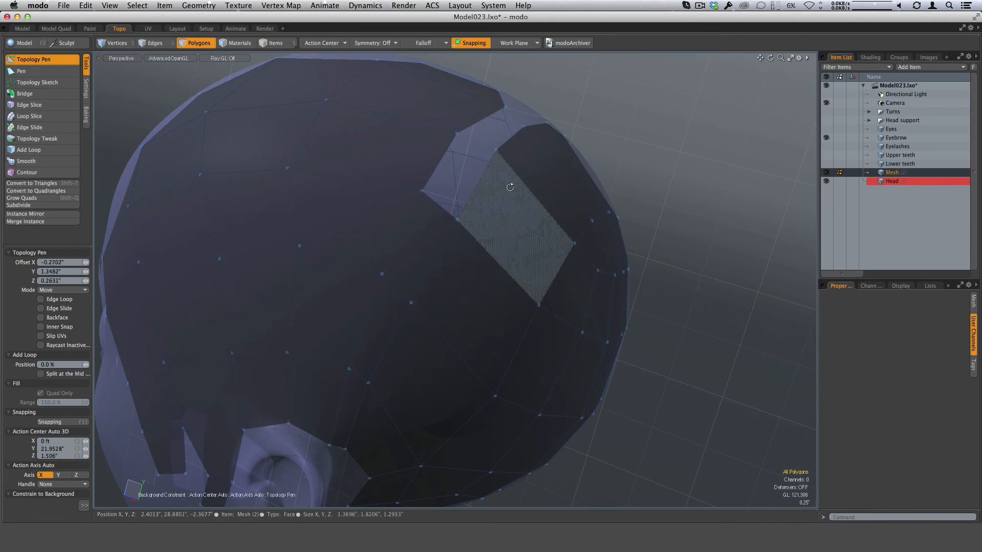
pyautogui.keyDown('alt'); pyautogui.moveTo(511, 186); pyautogui.dragTo(412, 295); pyautogui.keyUp('alt')
pyautogui.press('super+z')
pyautogui.press('super+z')
pyautogui.press('super+z')
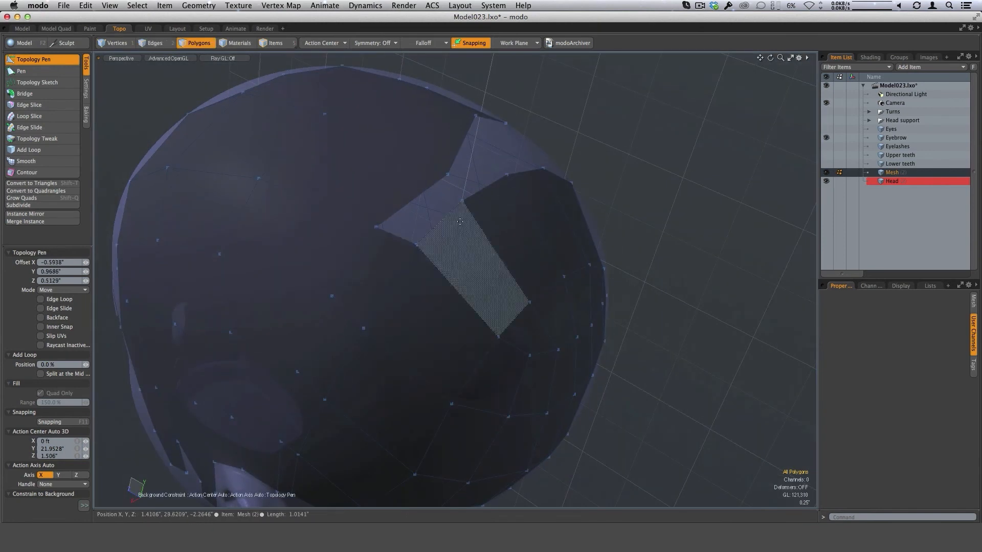
pyautogui.keyDown('alt'); pyautogui.moveTo(451, 241); pyautogui.dragTo(364, 248); pyautogui.keyUp('alt')
pyautogui.press('super+z')
pyautogui.keyDown('alt'); pyautogui.moveTo(473, 242); pyautogui.dragTo(467, 235); pyautogui.keyUp('alt')
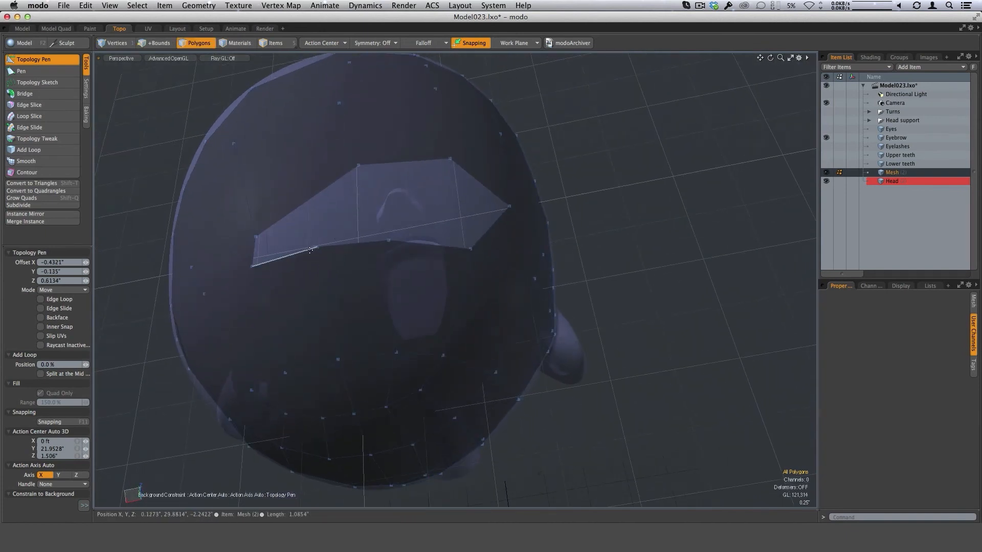
# - Fill one more polygon at the end of the crown gap and adjust the vertices of the neighbouring polygon
pyautogui.keyDown('shift'); pyautogui.moveTo(286, 256); pyautogui.dragTo(307, 201); pyautogui.keyUp('shift')
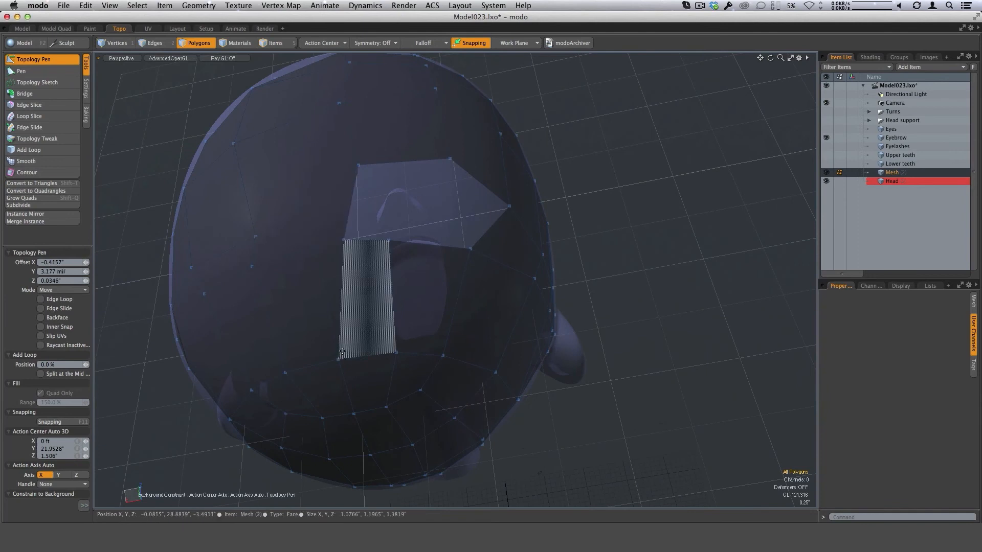
pyautogui.keyDown('alt'); pyautogui.moveTo(352, 299); pyautogui.dragTo(377, 294); pyautogui.keyUp('alt')
pyautogui.moveTo(378, 232); pyautogui.dragTo(375, 232)
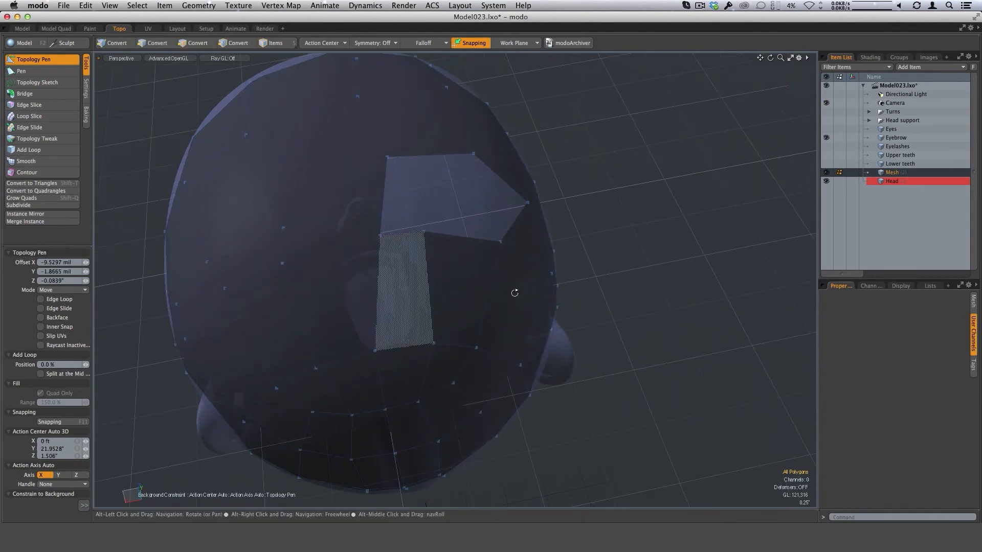
pyautogui.keyDown('alt'); pyautogui.moveTo(515, 292); pyautogui.dragTo(473, 306); pyautogui.keyUp('alt')
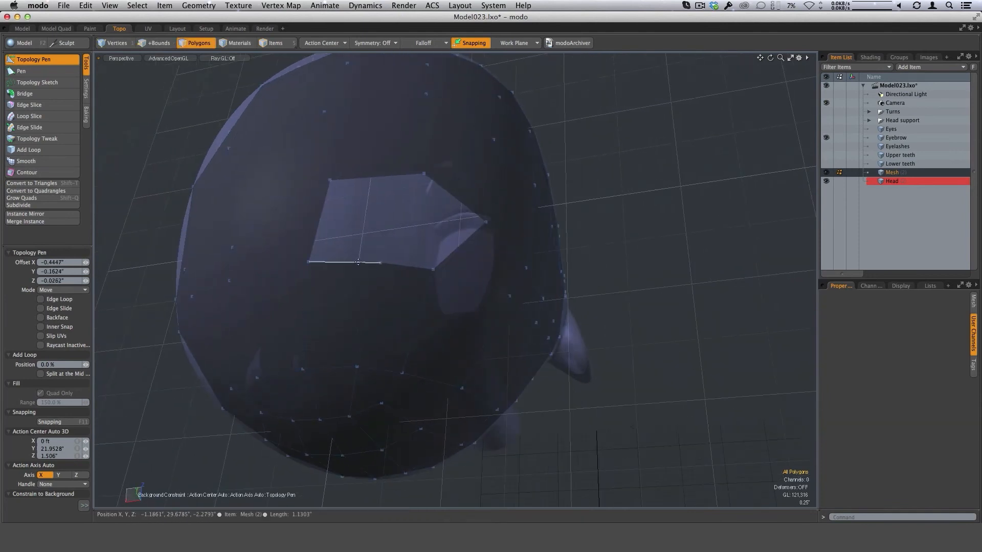
# - Fill the last open polygons on the crown between the front and back hair sections using the Topology Pen
pyautogui.moveTo(358, 262); pyautogui.dragTo(446, 222)
pyautogui.keyDown('shift'); pyautogui.moveTo(407, 266); pyautogui.dragTo(453, 200); pyautogui.keyUp('shift')
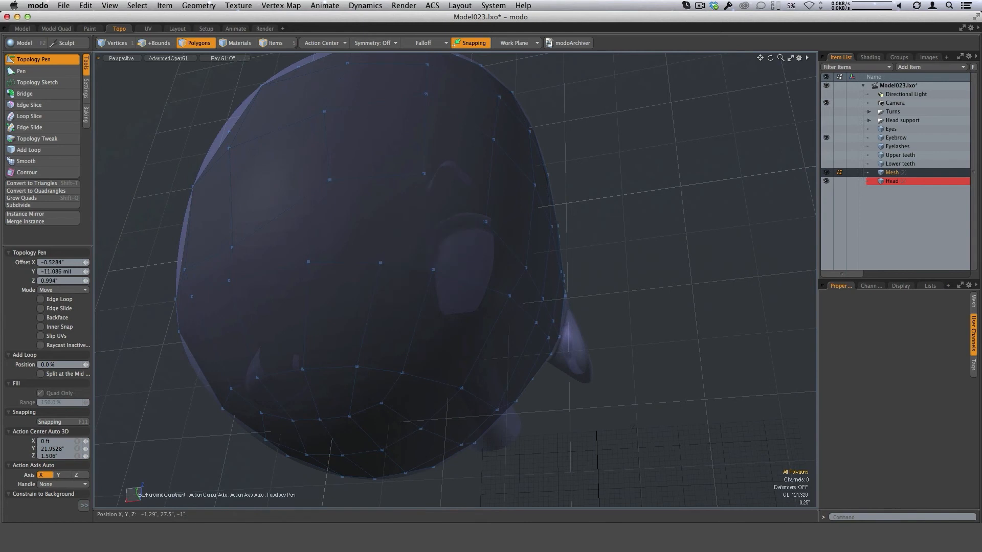
pyautogui.keyDown('alt'); pyautogui.moveTo(542, 342); pyautogui.dragTo(375, 226); pyautogui.keyUp('alt')
pyautogui.keyDown('alt'); pyautogui.moveTo(511, 283); pyautogui.dragTo(432, 296); pyautogui.keyUp('alt')
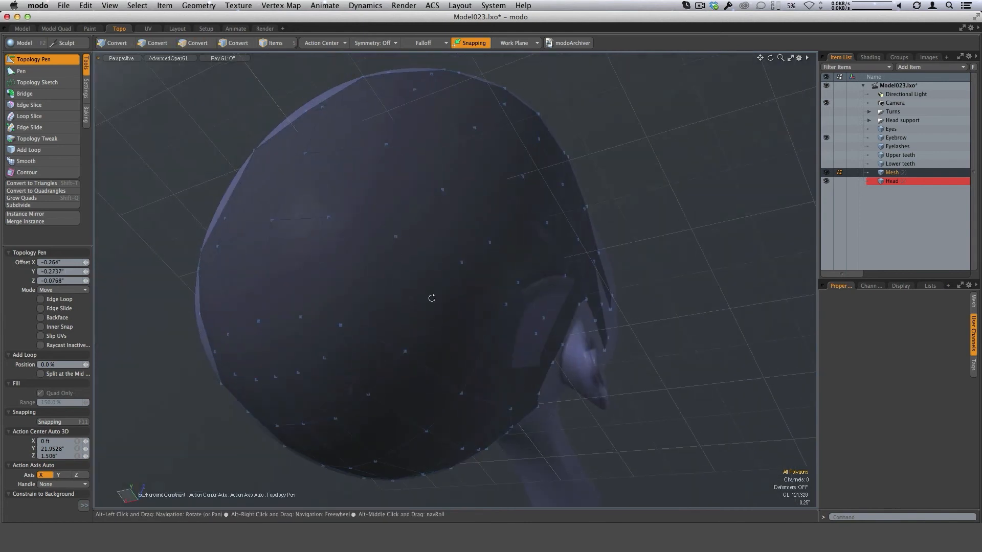
pyautogui.keyDown('alt'); pyautogui.moveTo(404, 231); pyautogui.dragTo(489, 286); pyautogui.keyUp('alt')
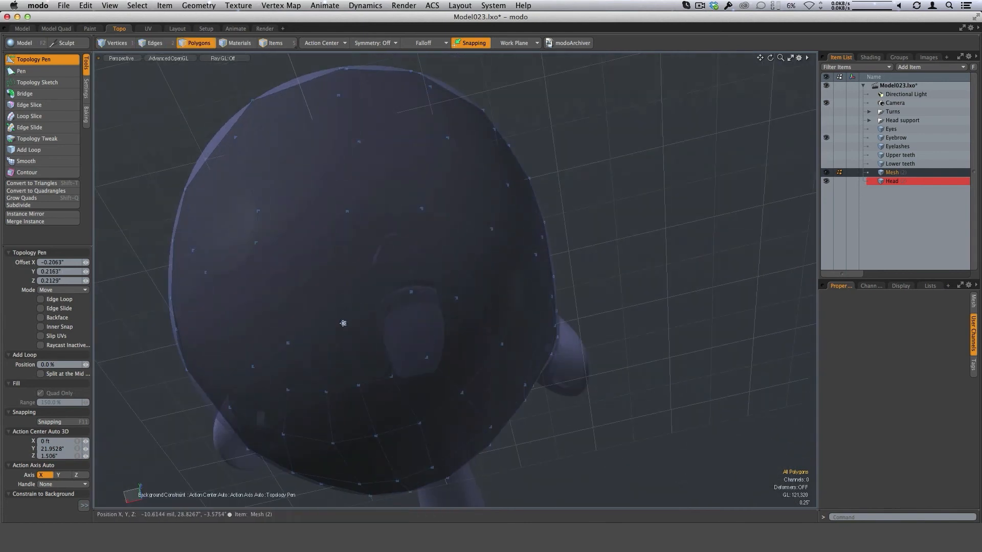
pyautogui.keyDown('alt'); pyautogui.moveTo(343, 323); pyautogui.dragTo(428, 279); pyautogui.keyUp('alt')
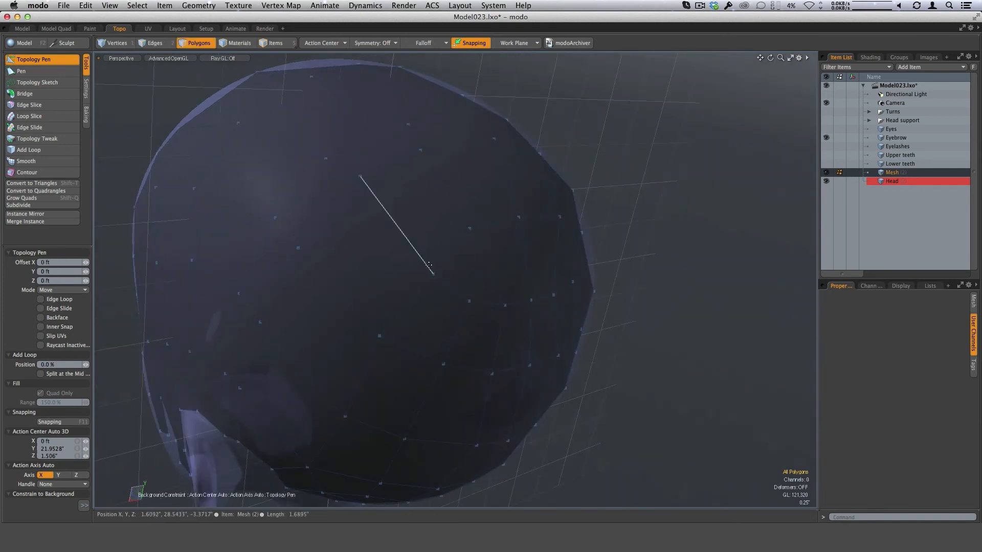
# - Even out the spacing of the vertices around the newly filled crown polygons
pyautogui.keyDown('alt'); pyautogui.moveTo(483, 303); pyautogui.dragTo(467, 219); pyautogui.keyUp('alt')
pyautogui.moveTo(424, 295); pyautogui.dragTo(476, 248)
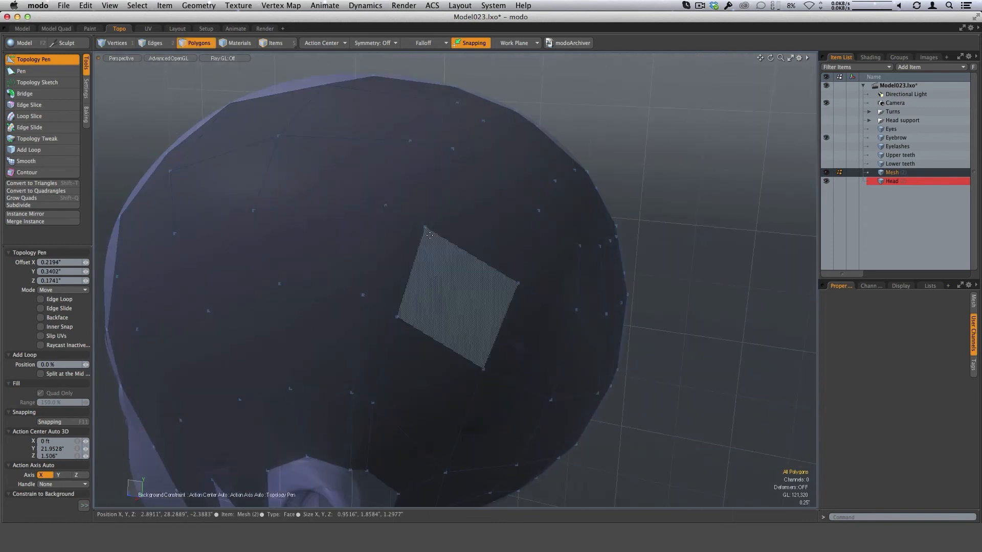
pyautogui.moveTo(424, 226); pyautogui.dragTo(425, 228)
pyautogui.keyDown('alt'); pyautogui.moveTo(471, 322); pyautogui.dragTo(407, 379); pyautogui.keyUp('alt')
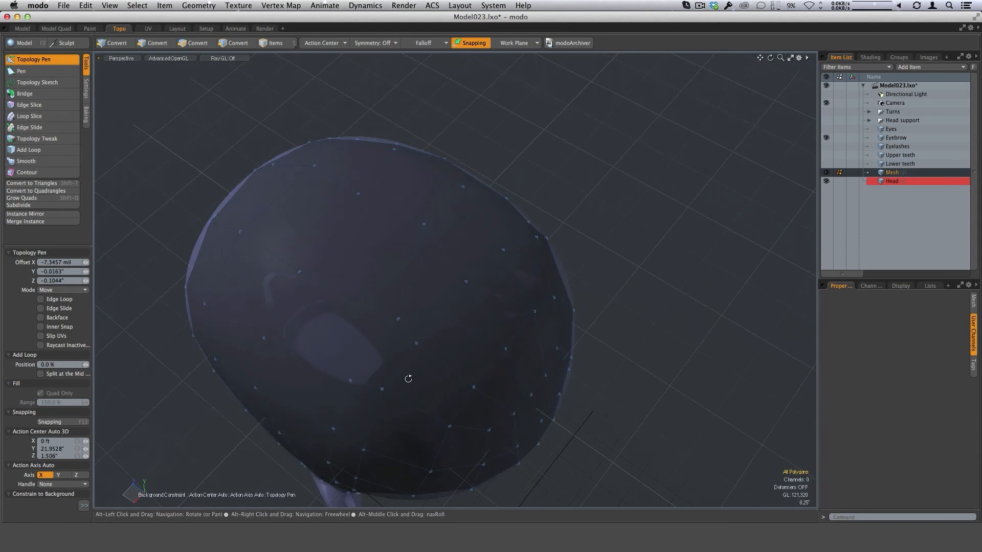
pyautogui.moveTo(398, 319); pyautogui.dragTo(514, 401)
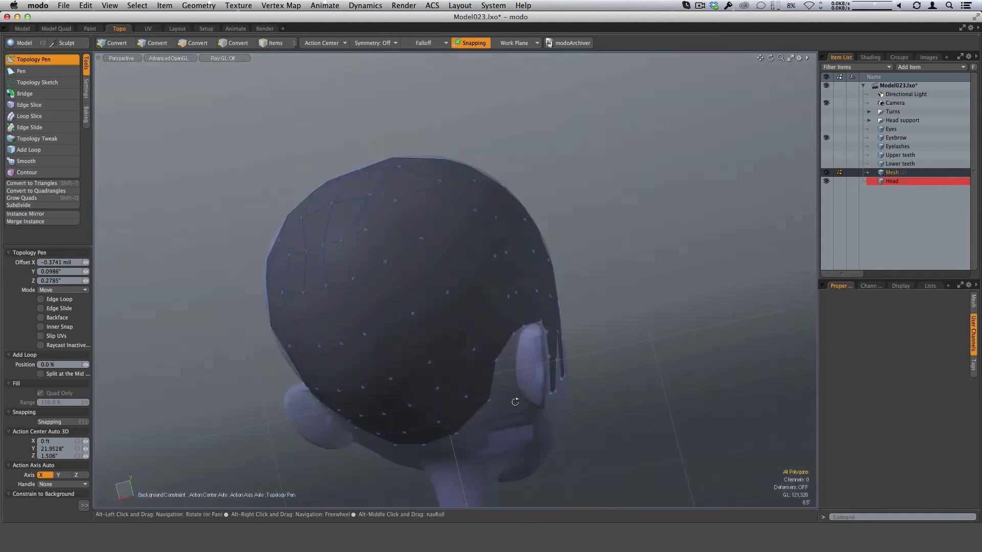
# - Inspect the joined cap around both ears and adjust a corner vertex of the side strip in front of the right ear
pyautogui.keyDown('alt'); pyautogui.moveTo(387, 275); pyautogui.dragTo(535, 156); pyautogui.keyUp('alt')
pyautogui.keyDown('alt'); pyautogui.moveTo(437, 291); pyautogui.dragTo(430, 241); pyautogui.keyUp('alt')
pyautogui.keyDown('alt'); pyautogui.moveTo(368, 240); pyautogui.dragTo(423, 316); pyautogui.keyUp('alt')
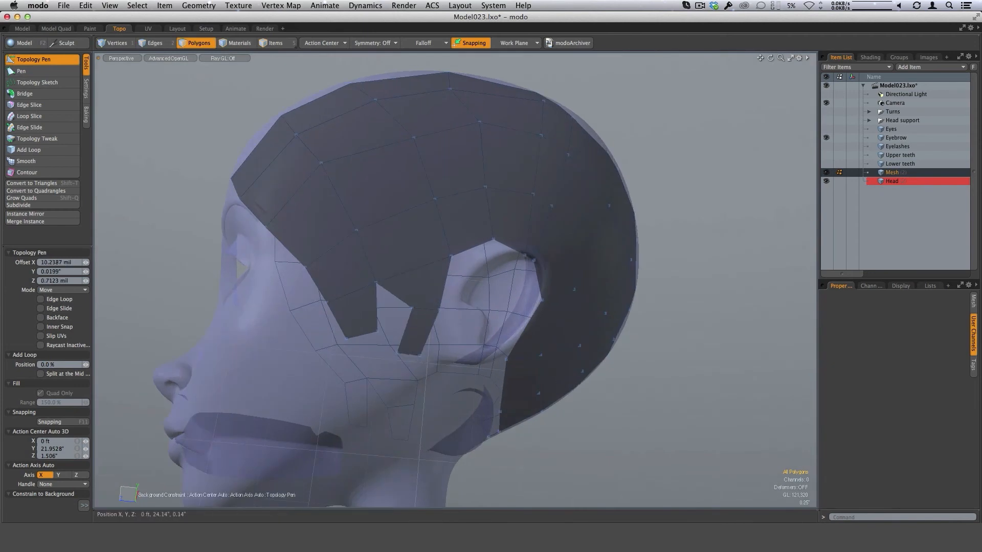
pyautogui.keyDown('alt'); pyautogui.moveTo(423, 316); pyautogui.dragTo(409, 366); pyautogui.keyUp('alt')
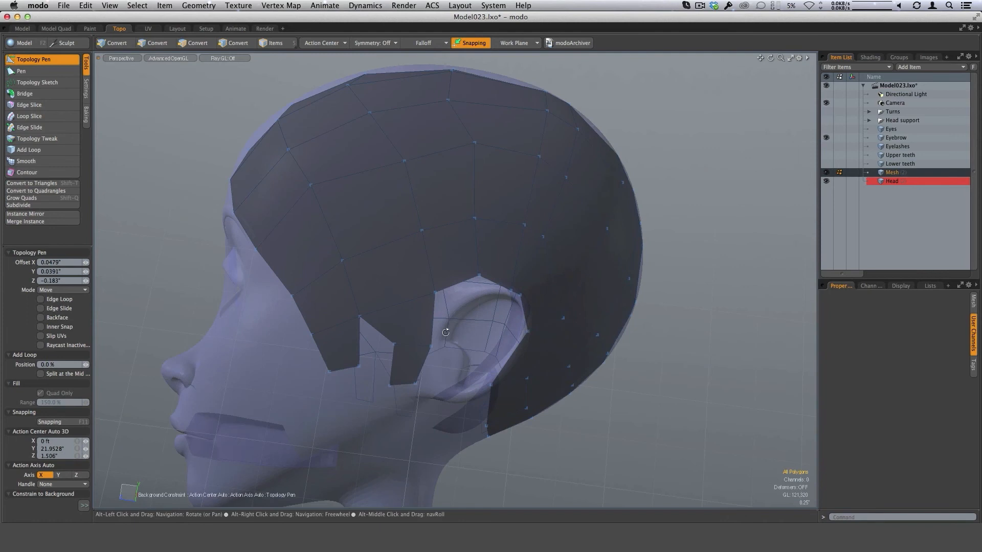
pyautogui.keyDown('alt'); pyautogui.moveTo(446, 332); pyautogui.dragTo(512, 287); pyautogui.keyUp('alt')
pyautogui.keyDown('alt'); pyautogui.moveTo(511, 288); pyautogui.dragTo(550, 227); pyautogui.keyUp('alt')
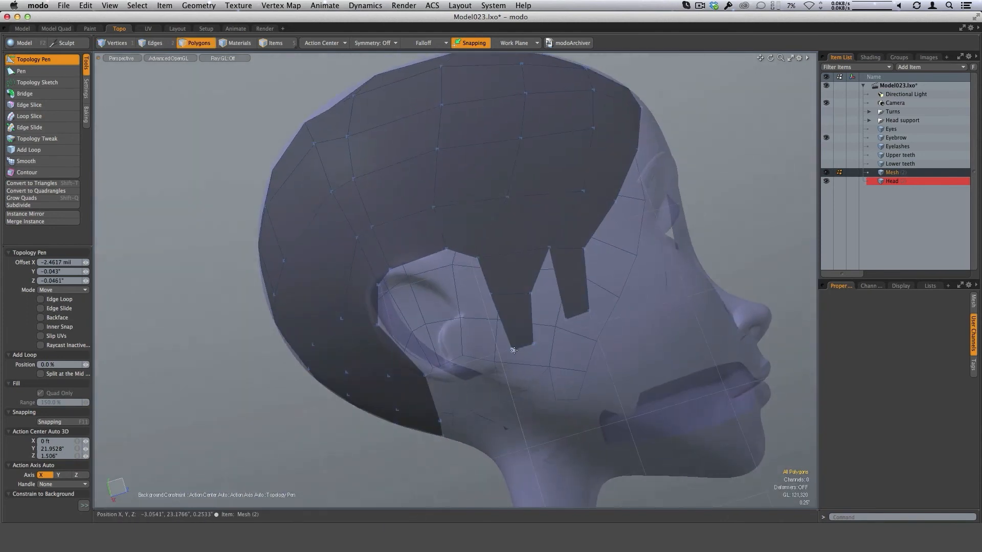
pyautogui.moveTo(531, 293); pyautogui.dragTo(529, 294)
# - Adjust the vertex of the hairline polygon above the right temple
pyautogui.keyDown('alt'); pyautogui.moveTo(529, 295); pyautogui.dragTo(419, 329); pyautogui.keyUp('alt')
pyautogui.keyDown('alt'); pyautogui.moveTo(420, 329); pyautogui.dragTo(591, 299); pyautogui.keyUp('alt')
pyautogui.keyDown('ctrl'); pyautogui.keyDown('alt'); pyautogui.moveTo(591, 299); pyautogui.dragTo(545, 303); pyautogui.keyUp('alt'); pyautogui.keyUp('ctrl')
pyautogui.keyDown('alt'); pyautogui.moveTo(544, 302); pyautogui.dragTo(630, 316); pyautogui.keyUp('alt')
pyautogui.keyDown('alt'); pyautogui.scroll(4, 487, 308); pyautogui.keyUp('alt')
pyautogui.keyDown('alt'); pyautogui.moveTo(471, 295); pyautogui.dragTo(482, 258); pyautogui.keyUp('alt')
pyautogui.scroll(2, 413, 295)
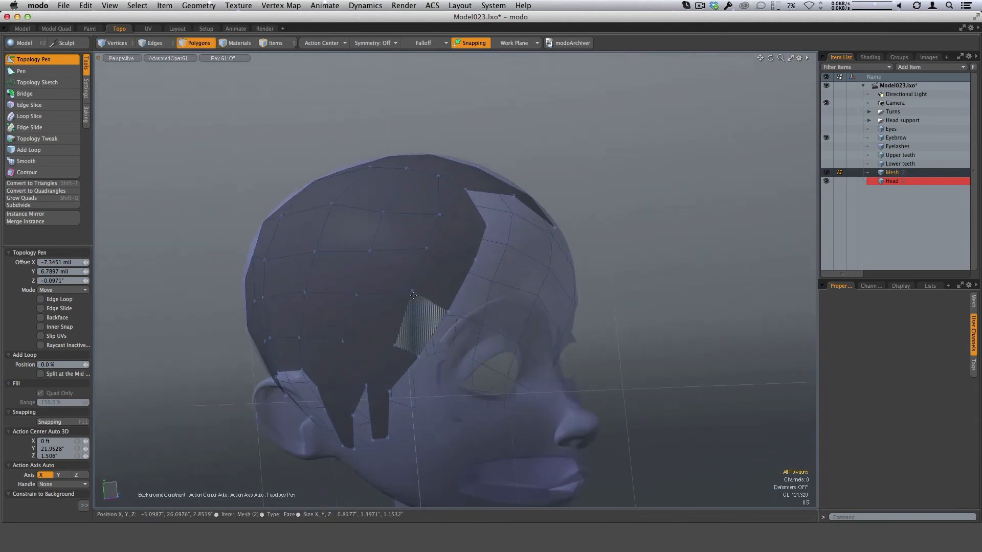
pyautogui.click(413, 295)
# - Show the Turns reference drawing in front view and align the hairline vertices above the left eye with the drawn hair edge
pyautogui.keyDown('alt'); pyautogui.moveTo(423, 275); pyautogui.dragTo(553, 434); pyautogui.keyUp('alt')
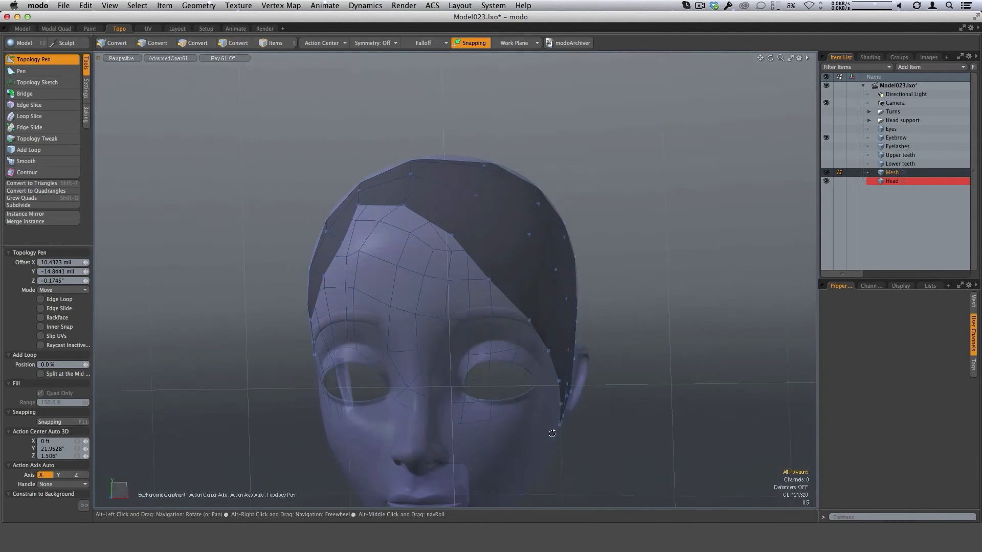
pyautogui.hotkey('ctrl', 'space')
pyautogui.click(592, 458)
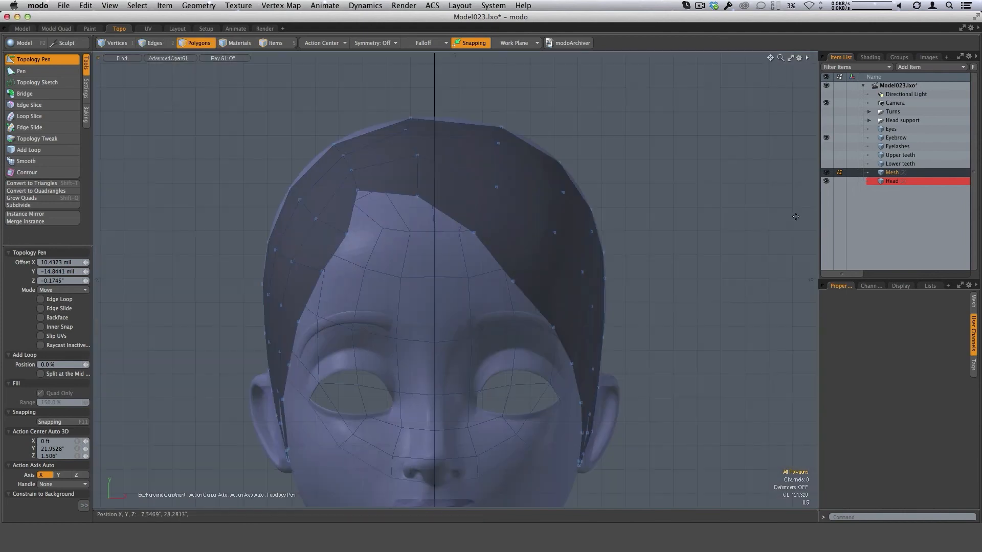
pyautogui.click(826, 112)
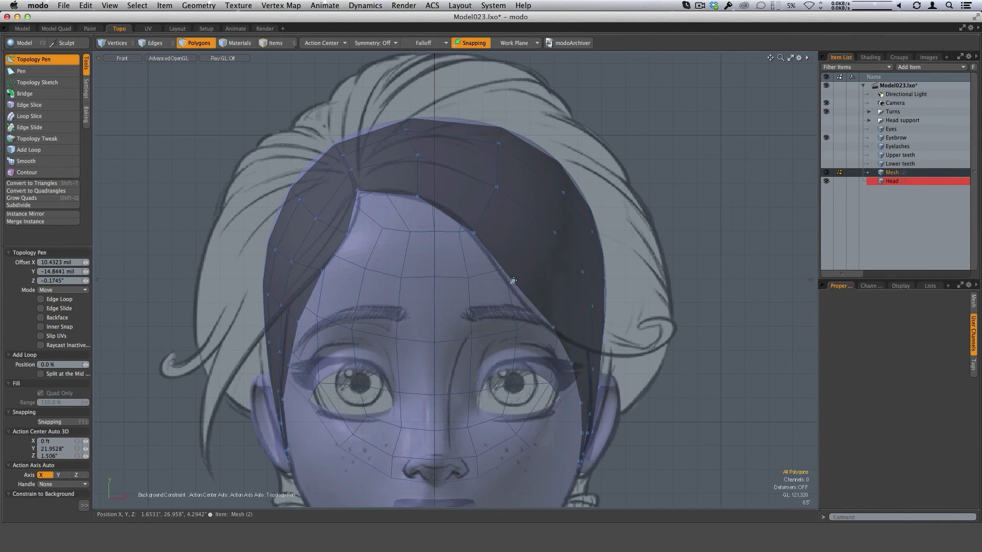
pyautogui.moveTo(513, 281); pyautogui.dragTo(509, 285)
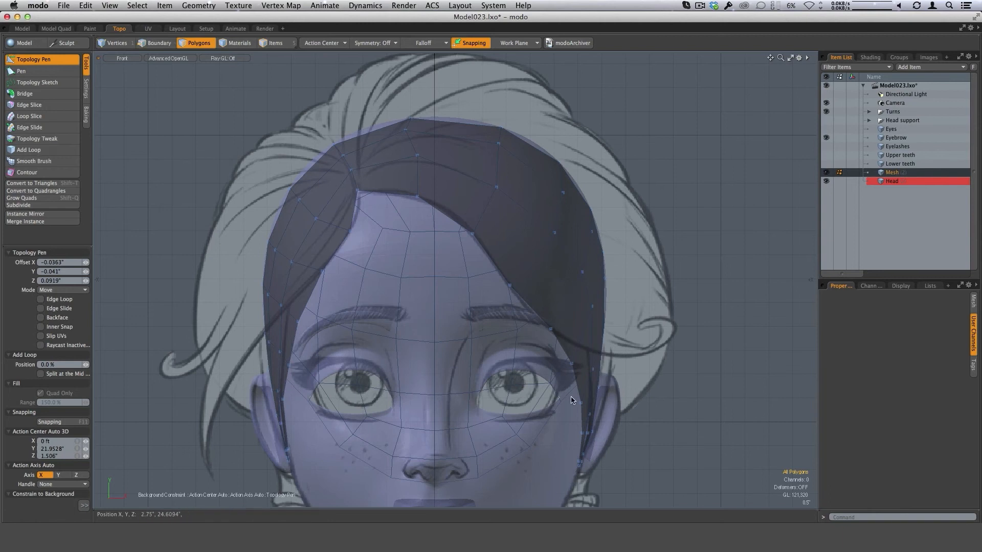
# - Return to the perspective view and switch to the Model Quad layout, enlarging the front view slightly
pyautogui.hotkey('ctrl', 'space')
pyautogui.click(608, 371)
pyautogui.keyDown('alt'); pyautogui.moveTo(673, 329); pyautogui.dragTo(412, 290); pyautogui.keyUp('alt')
pyautogui.scroll(-2, 554, 331)
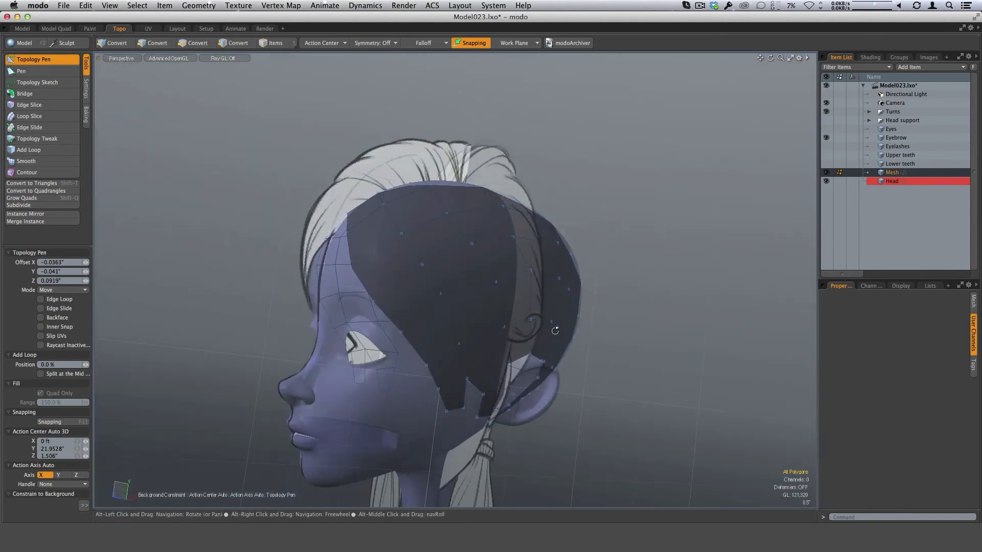
pyautogui.keyDown('alt'); pyautogui.moveTo(555, 331); pyautogui.dragTo(489, 221); pyautogui.keyUp('alt')
pyautogui.keyDown('ctrl'); pyautogui.keyDown('alt'); pyautogui.moveTo(489, 327); pyautogui.dragTo(507, 335); pyautogui.keyUp('alt'); pyautogui.keyUp('ctrl')
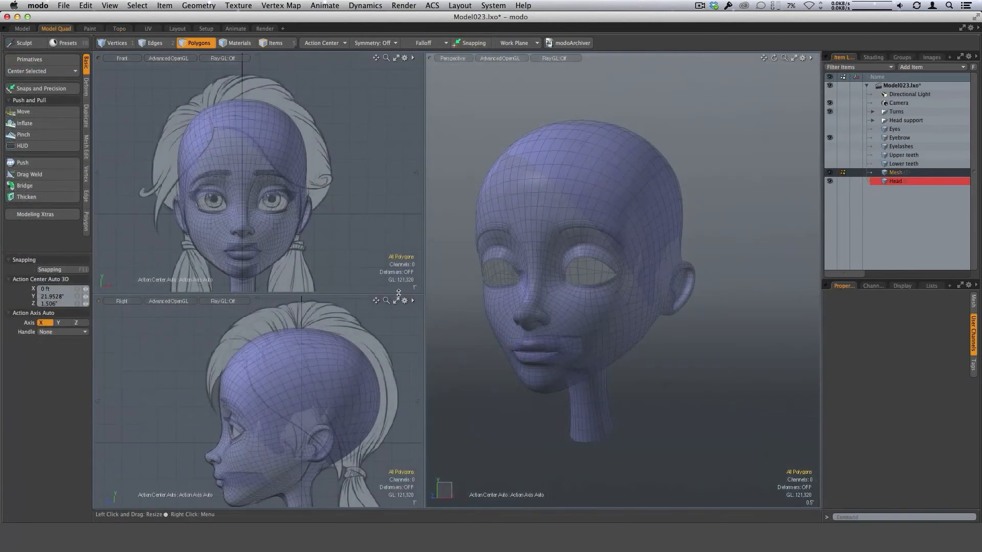
pyautogui.moveTo(399, 292); pyautogui.dragTo(399, 311)
pyautogui.keyDown('alt'); pyautogui.moveTo(562, 327); pyautogui.dragTo(633, 255); pyautogui.keyUp('alt')
pyautogui.keyDown('alt'); pyautogui.moveTo(635, 298); pyautogui.dragTo(665, 313); pyautogui.keyUp('alt')
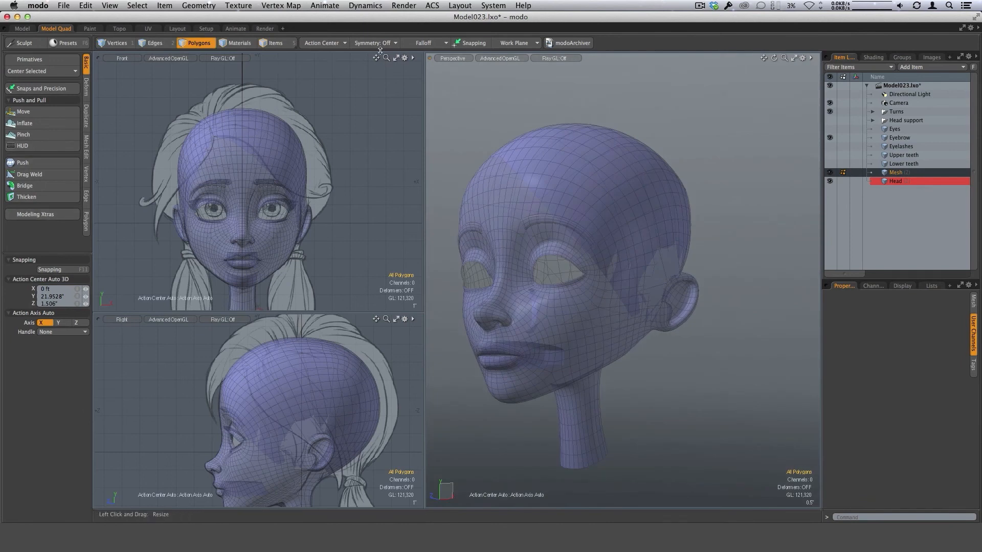
# - Thicken the hair cap outward with an offset of 1.0938" to match the volume in the reference drawing
pyautogui.click(33, 201)
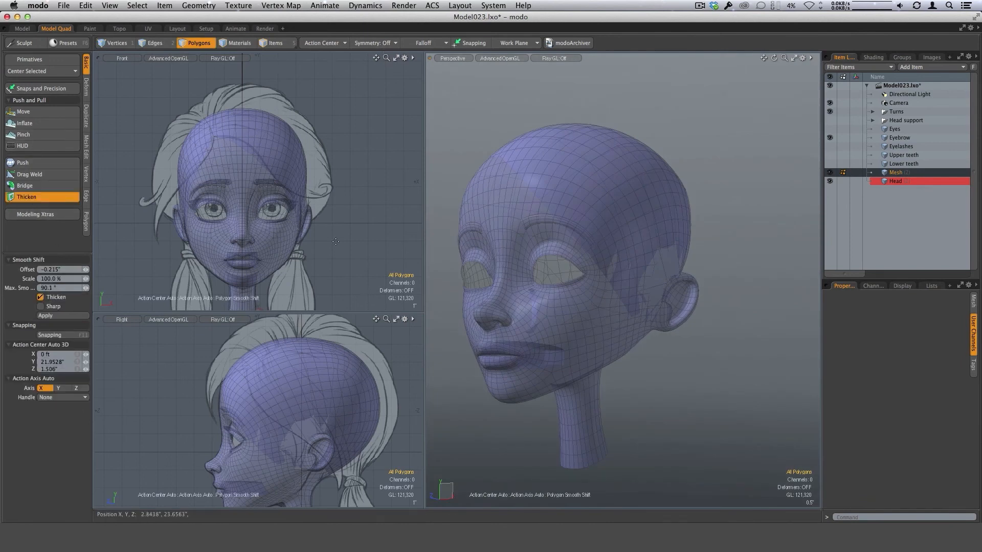
pyautogui.click(620, 260)
pyautogui.keyDown('alt'); pyautogui.moveTo(620, 259); pyautogui.dragTo(581, 286); pyautogui.keyUp('alt')
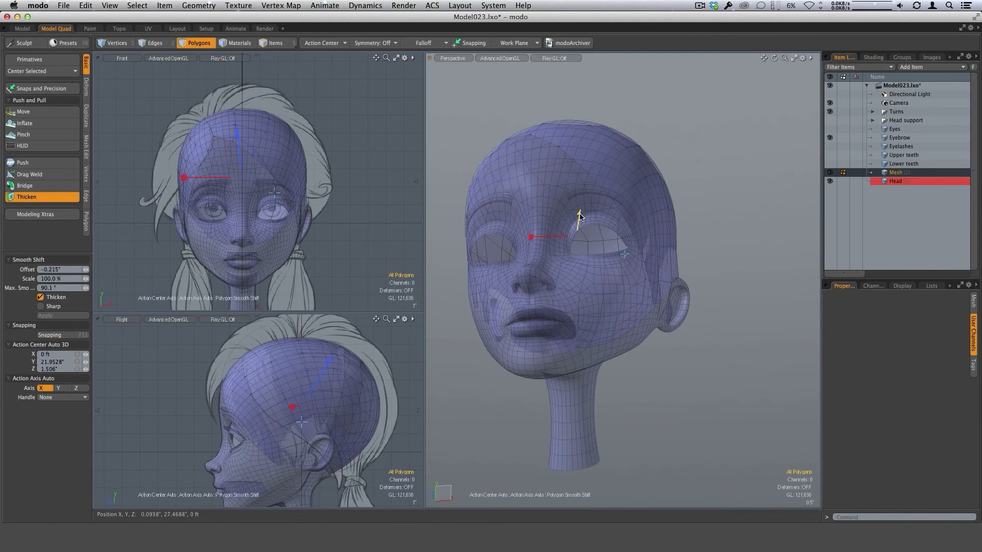
pyautogui.moveTo(580, 217); pyautogui.dragTo(586, 180)
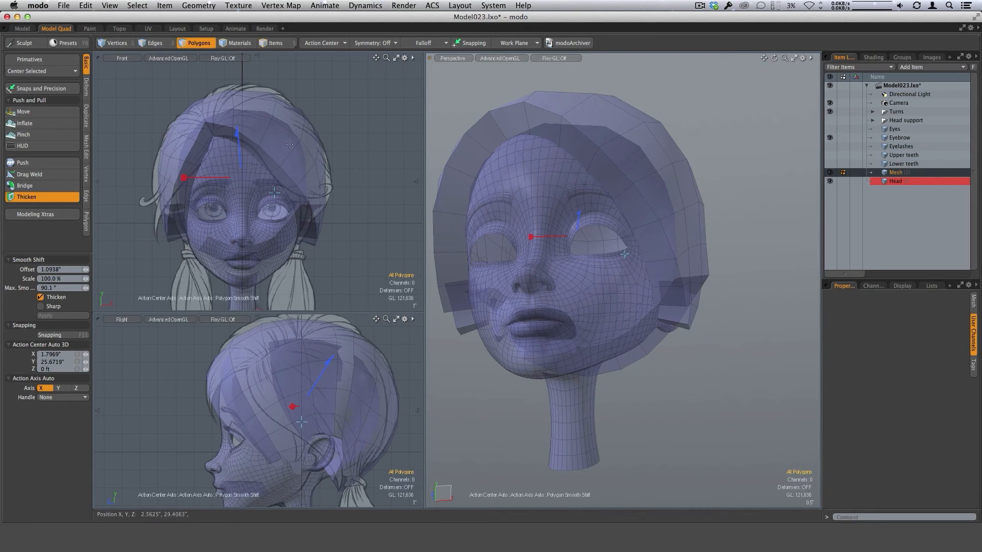
pyautogui.keyDown('alt'); pyautogui.moveTo(626, 236); pyautogui.dragTo(613, 249); pyautogui.keyUp('alt')
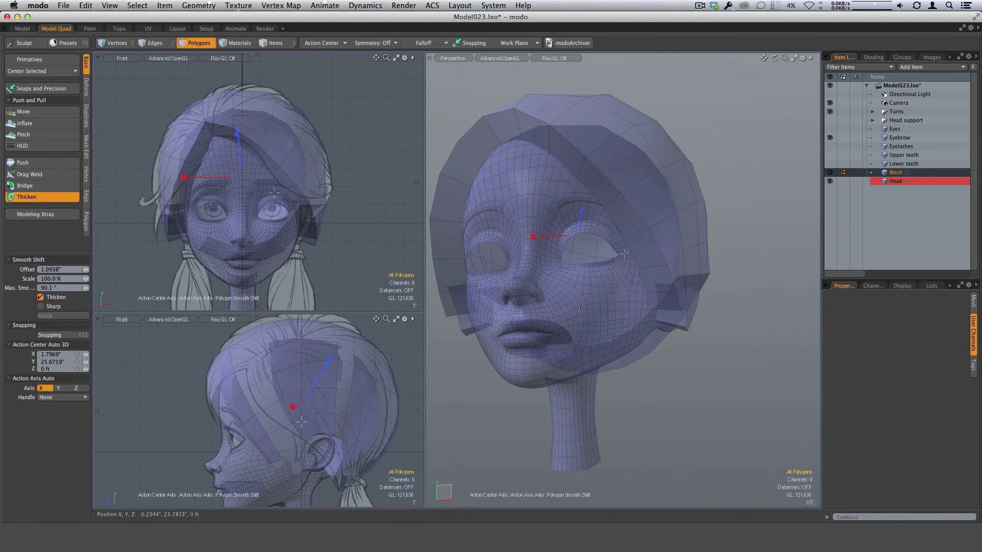
pyautogui.press('space')
# - Hide the head to examine the inside of the thickened hair shell, and show the head again
pyautogui.keyDown('alt'); pyautogui.moveTo(606, 358); pyautogui.dragTo(645, 289); pyautogui.keyUp('alt')
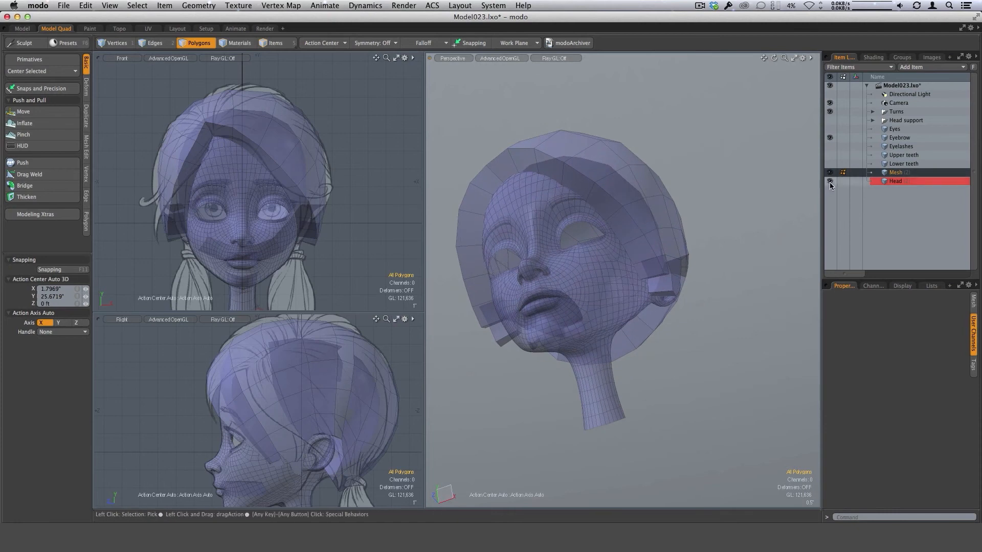
pyautogui.click(830, 182)
pyautogui.keyDown('alt'); pyautogui.moveTo(636, 357); pyautogui.dragTo(642, 241); pyautogui.keyUp('alt')
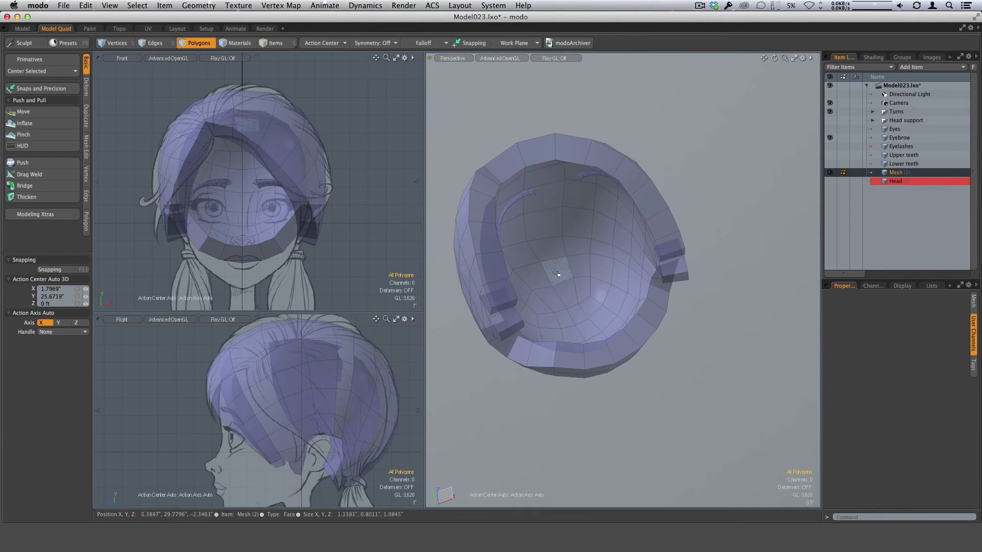
pyautogui.keyDown('alt'); pyautogui.moveTo(566, 289); pyautogui.dragTo(579, 365); pyautogui.keyUp('alt')
pyautogui.keyDown('alt'); pyautogui.moveTo(689, 288); pyautogui.dragTo(616, 279); pyautogui.keyUp('alt')
pyautogui.click(832, 182)
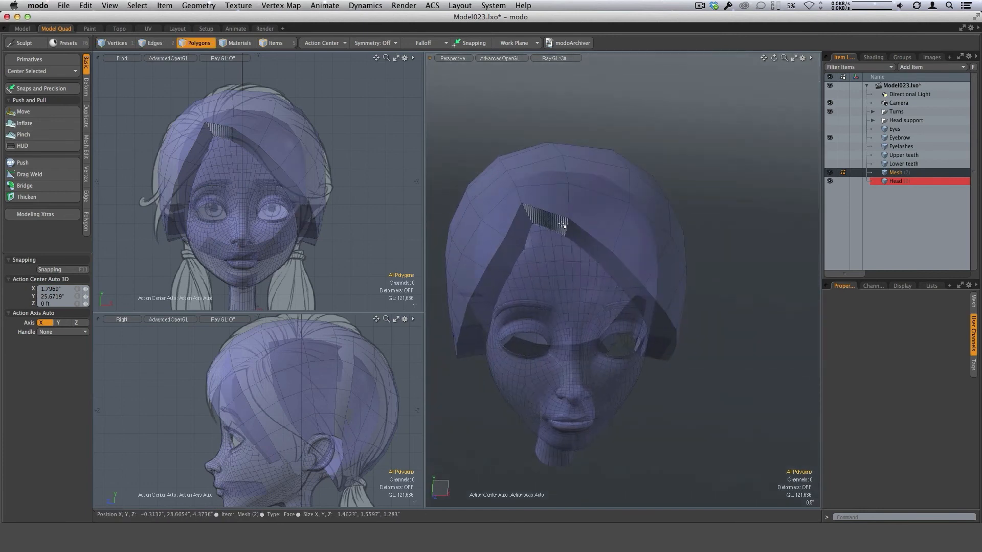
# - Switch to edge mode and reshape the hair along the crown and right side using the Move sculpt brush at size 81
pyautogui.press('2')
pyautogui.keyDown('alt'); pyautogui.moveTo(595, 225); pyautogui.dragTo(397, 220); pyautogui.keyUp('alt')
pyautogui.click(38, 112)
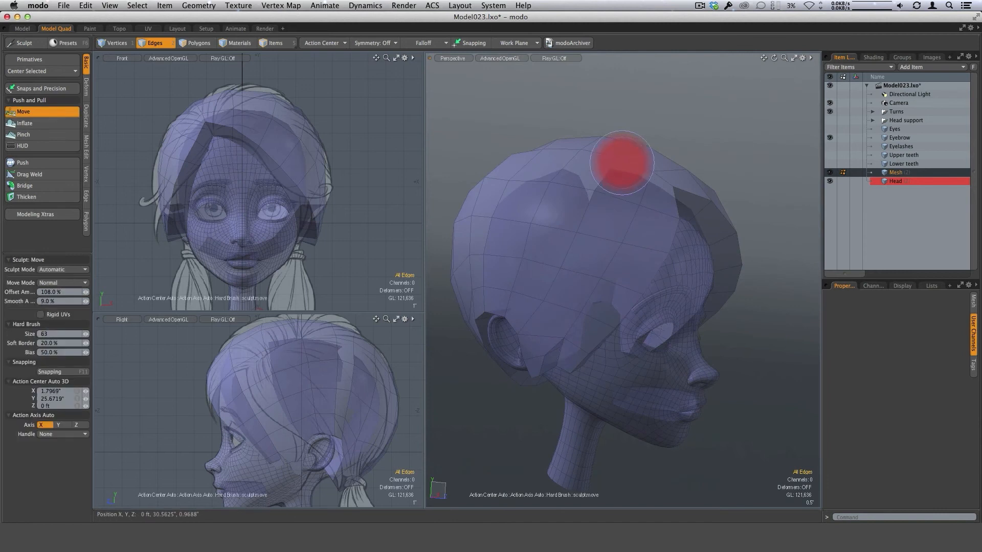
pyautogui.keyDown('alt'); pyautogui.moveTo(692, 256); pyautogui.dragTo(576, 142); pyautogui.keyUp('alt')
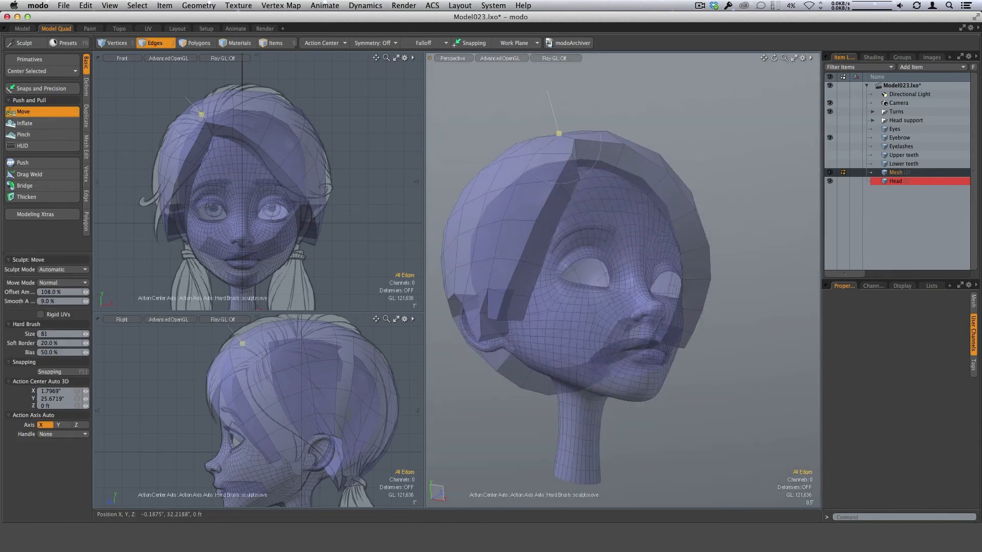
pyautogui.keyDown('alt'); pyautogui.moveTo(564, 190); pyautogui.dragTo(556, 170); pyautogui.keyUp('alt')
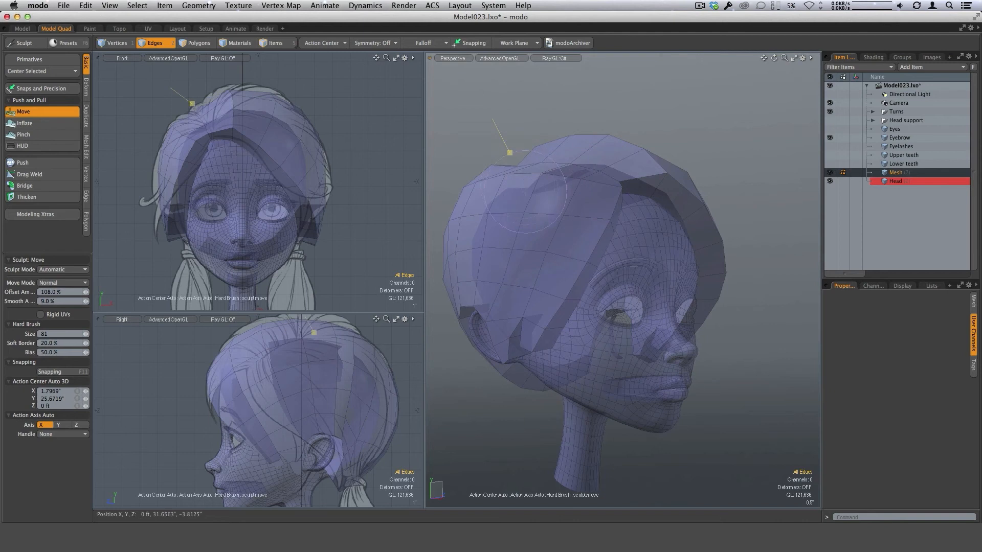
pyautogui.moveTo(525, 193)
pyautogui.keyDown('alt'); pyautogui.mouseDown()
pyautogui.moveTo(517, 212)
pyautogui.moveTo(524, 197)
pyautogui.mouseUp(); pyautogui.keyUp('alt')
# - Shape the hair volume around the parting above the forehead with the Move brush, using sizes 61 and 83
pyautogui.moveTo(501, 193); pyautogui.dragTo(493, 192, button='right')
pyautogui.moveTo(492, 193)
pyautogui.keyDown('alt'); pyautogui.mouseDown()
pyautogui.moveTo(477, 200)
pyautogui.moveTo(480, 210)
pyautogui.moveTo(467, 206)
pyautogui.mouseUp(); pyautogui.keyUp('alt')
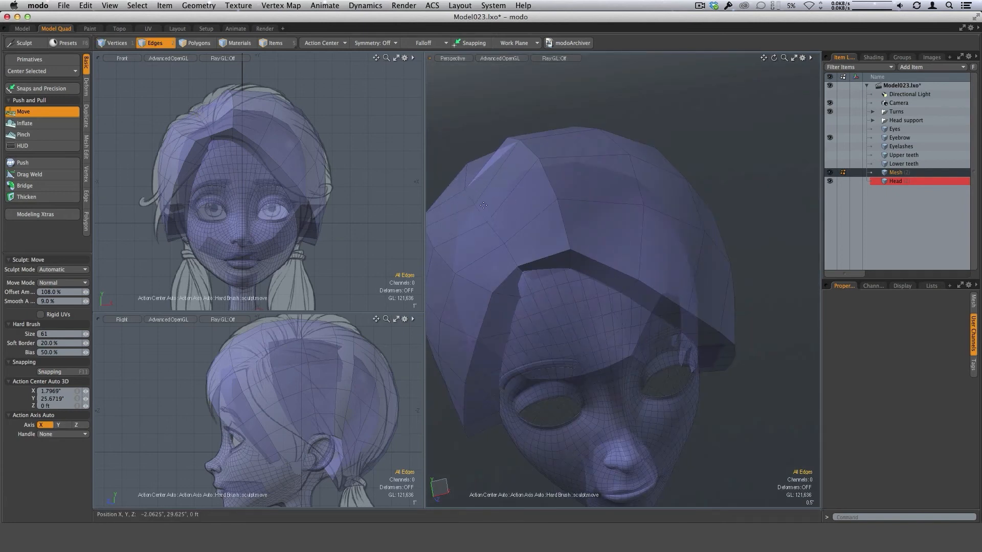
pyautogui.keyDown('alt'); pyautogui.moveTo(554, 240); pyautogui.dragTo(537, 180); pyautogui.keyUp('alt')
pyautogui.moveTo(536, 178); pyautogui.dragTo(546, 178, button='right')
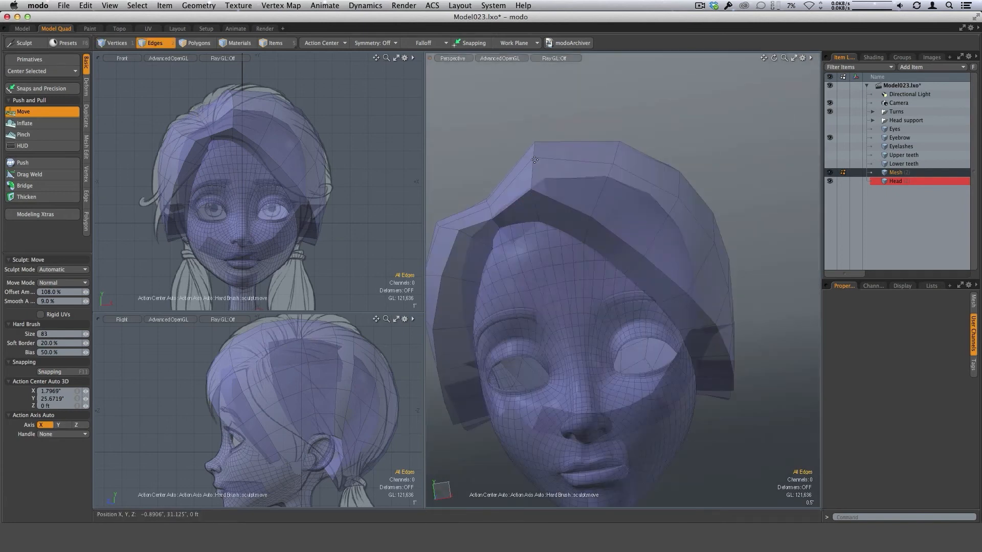
pyautogui.keyDown('alt'); pyautogui.moveTo(559, 173); pyautogui.dragTo(512, 190); pyautogui.keyUp('alt')
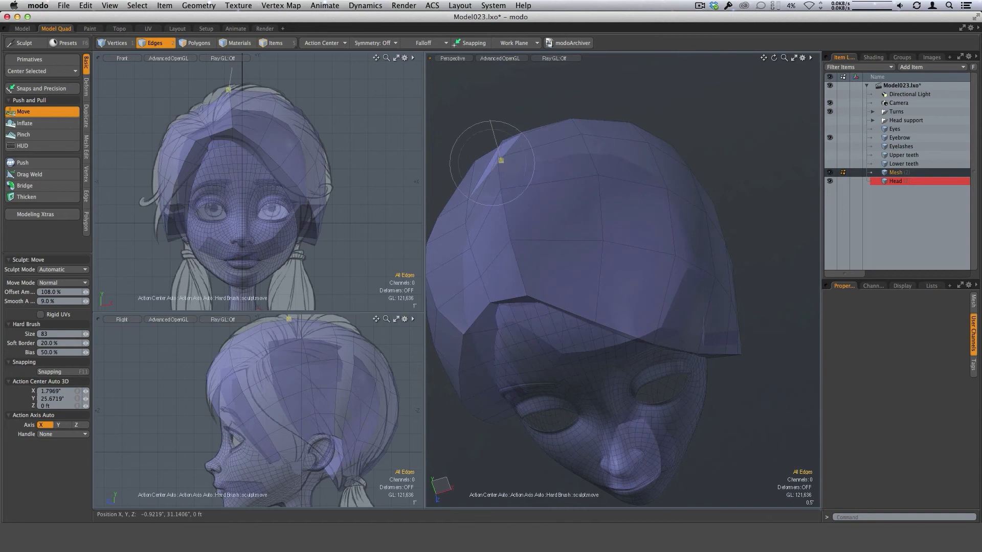
pyautogui.keyDown('alt'); pyautogui.moveTo(491, 163); pyautogui.dragTo(628, 165); pyautogui.keyUp('alt')
pyautogui.moveTo(551, 152)
pyautogui.keyDown('alt'); pyautogui.mouseDown()
pyautogui.moveTo(601, 210)
pyautogui.moveTo(657, 343)
pyautogui.moveTo(723, 352)
pyautogui.moveTo(544, 225)
pyautogui.moveTo(552, 204)
pyautogui.moveTo(538, 184)
pyautogui.moveTo(584, 332)
pyautogui.moveTo(587, 192)
pyautogui.mouseUp(); pyautogui.keyUp('alt')
# - Set the Move brush size to 62 and sculpt the sides of the hair above and behind the ears
pyautogui.moveTo(526, 185); pyautogui.dragTo(515, 185, button='right')
pyautogui.moveTo(580, 197)
pyautogui.keyDown('alt'); pyautogui.mouseDown()
pyautogui.moveTo(609, 200)
pyautogui.moveTo(575, 159)
pyautogui.mouseUp(); pyautogui.keyUp('alt')
pyautogui.keyDown('ctrl'); pyautogui.keyDown('alt'); pyautogui.moveTo(575, 159); pyautogui.dragTo(604, 145); pyautogui.keyUp('alt'); pyautogui.keyUp('ctrl')
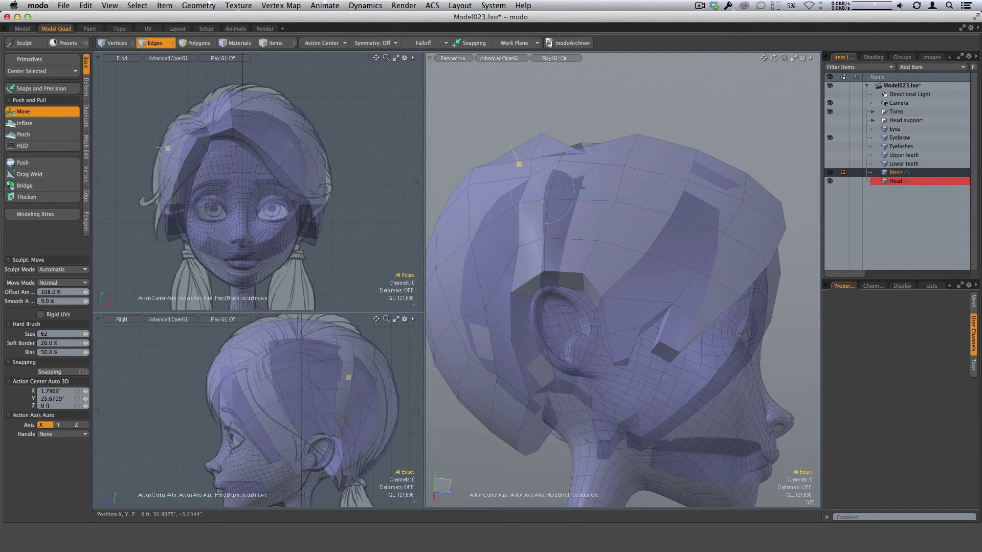
pyautogui.keyDown('alt'); pyautogui.moveTo(545, 195); pyautogui.dragTo(578, 176); pyautogui.keyUp('alt')
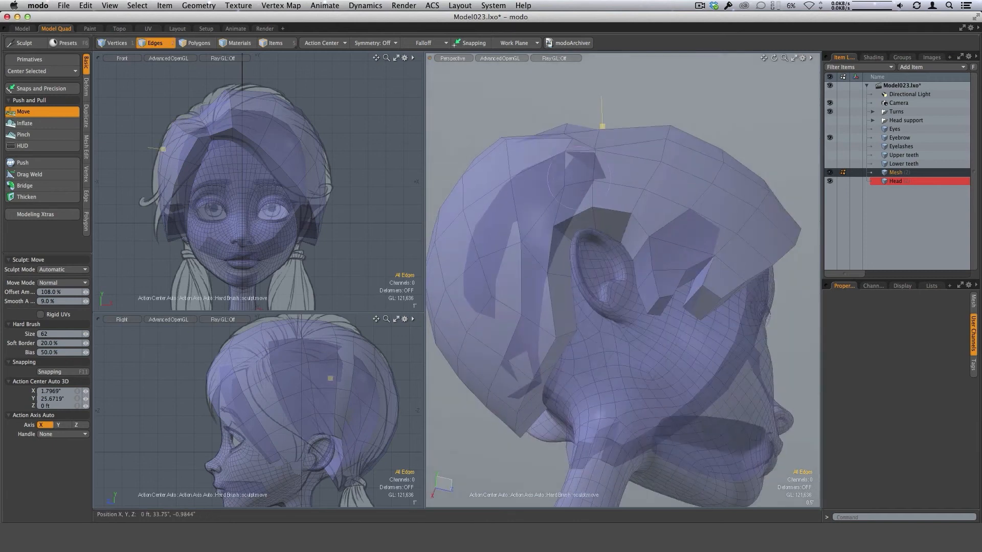
pyautogui.moveTo(579, 177)
pyautogui.keyDown('alt'); pyautogui.mouseDown()
pyautogui.moveTo(560, 164)
pyautogui.moveTo(545, 178)
pyautogui.moveTo(560, 179)
pyautogui.moveTo(602, 128)
pyautogui.moveTo(581, 140)
pyautogui.moveTo(580, 123)
pyautogui.moveTo(552, 130)
pyautogui.mouseUp(); pyautogui.keyUp('alt')
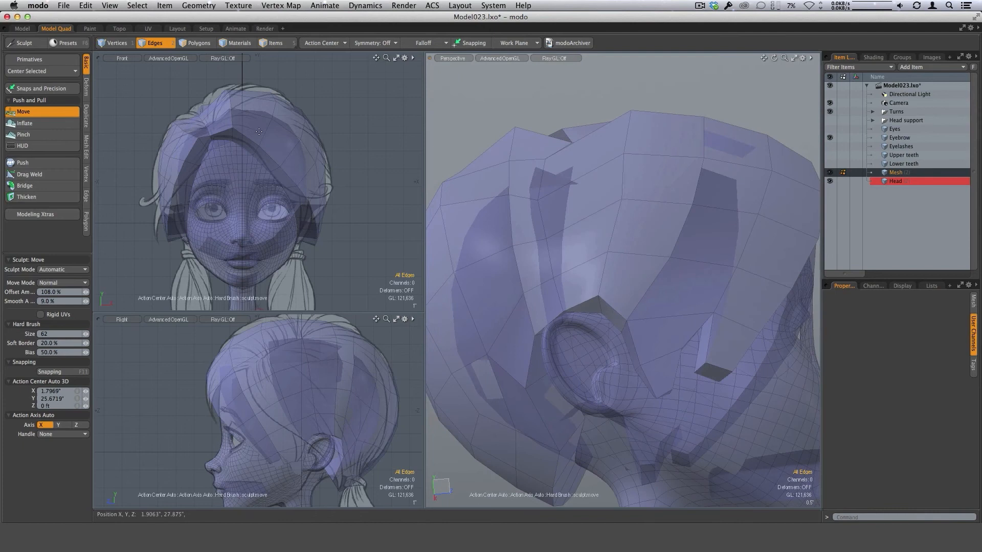
pyautogui.keyDown('ctrl'); pyautogui.keyDown('alt'); pyautogui.moveTo(680, 245); pyautogui.dragTo(690, 130); pyautogui.keyUp('alt'); pyautogui.keyUp('ctrl')
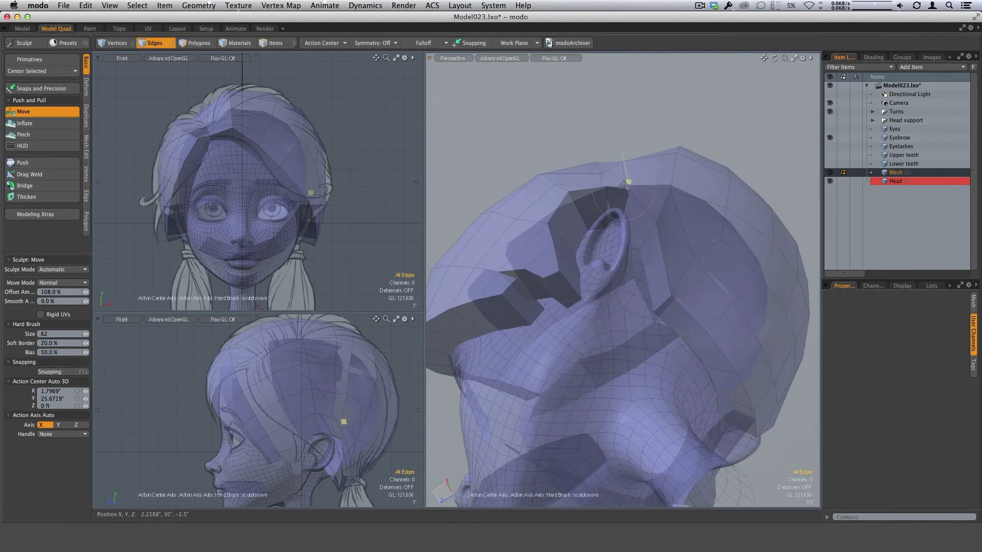
# - Set the Move brush size to 38 and sculpt the hair contour above and behind the character's left ear
pyautogui.keyDown('alt'); pyautogui.moveTo(633, 167); pyautogui.dragTo(614, 196); pyautogui.keyUp('alt')
pyautogui.moveTo(615, 196); pyautogui.dragTo(602, 197, button='right')
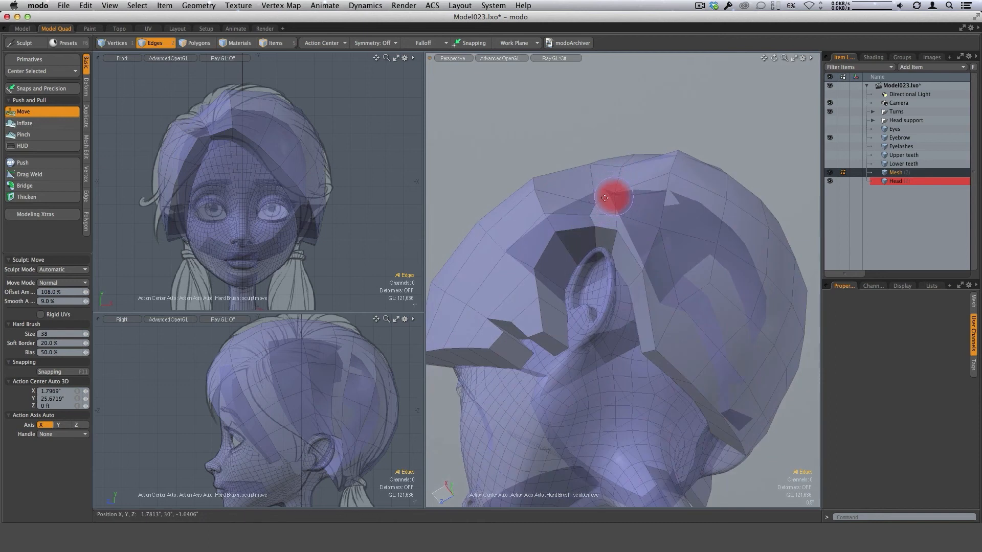
pyautogui.moveTo(603, 208)
pyautogui.keyDown('alt'); pyautogui.mouseDown()
pyautogui.moveTo(604, 171)
pyautogui.moveTo(606, 190)
pyautogui.moveTo(596, 194)
pyautogui.mouseUp(); pyautogui.keyUp('alt')
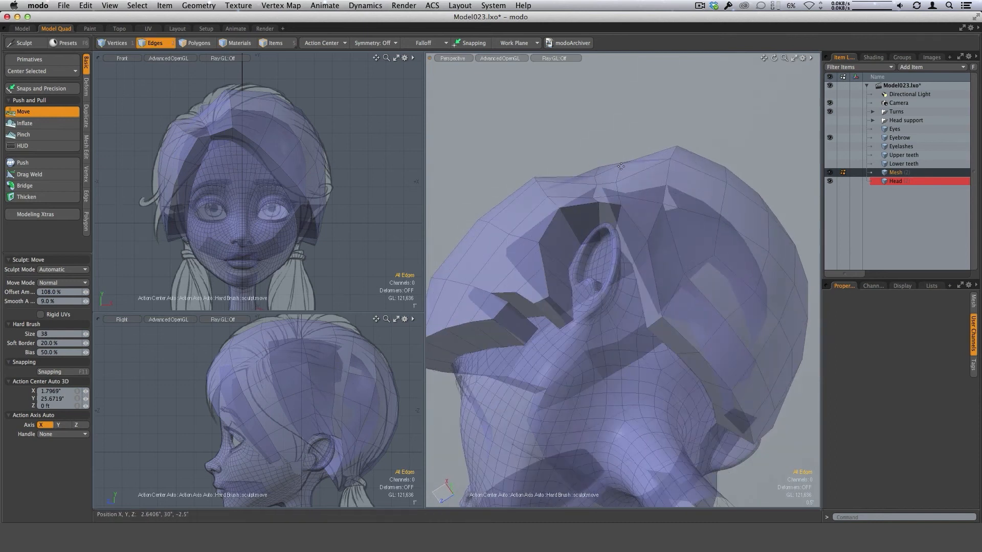
pyautogui.keyDown('alt'); pyautogui.moveTo(611, 203); pyautogui.dragTo(610, 200); pyautogui.keyUp('alt')
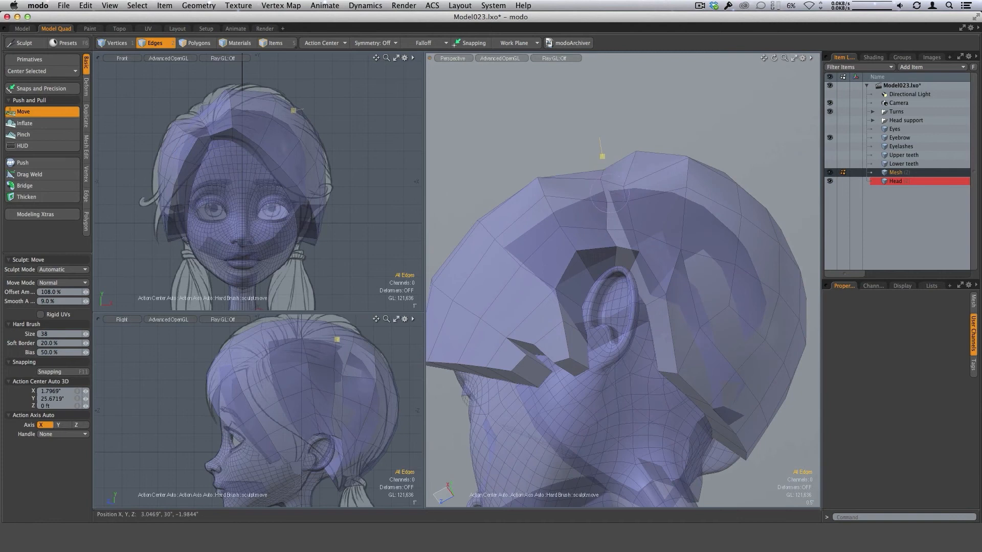
pyautogui.moveTo(637, 152)
pyautogui.mouseDown()
pyautogui.moveTo(624, 192)
pyautogui.moveTo(634, 179)
pyautogui.moveTo(617, 171)
pyautogui.mouseUp()
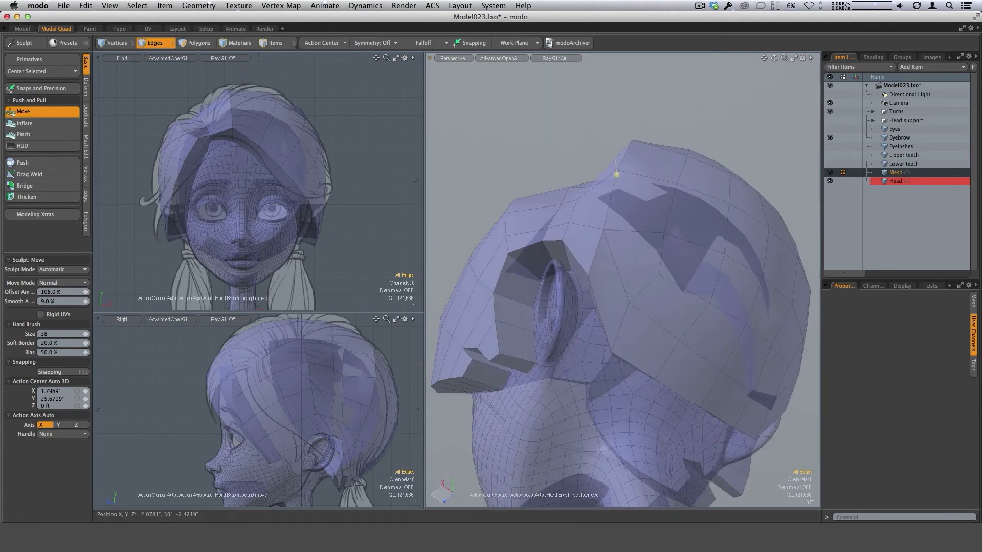
pyautogui.keyDown('alt'); pyautogui.moveTo(603, 227); pyautogui.dragTo(555, 204); pyautogui.keyUp('alt')
# - Set the Move brush size to 110 and shape the broad hair volume over the side and top of the head
pyautogui.moveTo(619, 200); pyautogui.dragTo(656, 200, button='right')
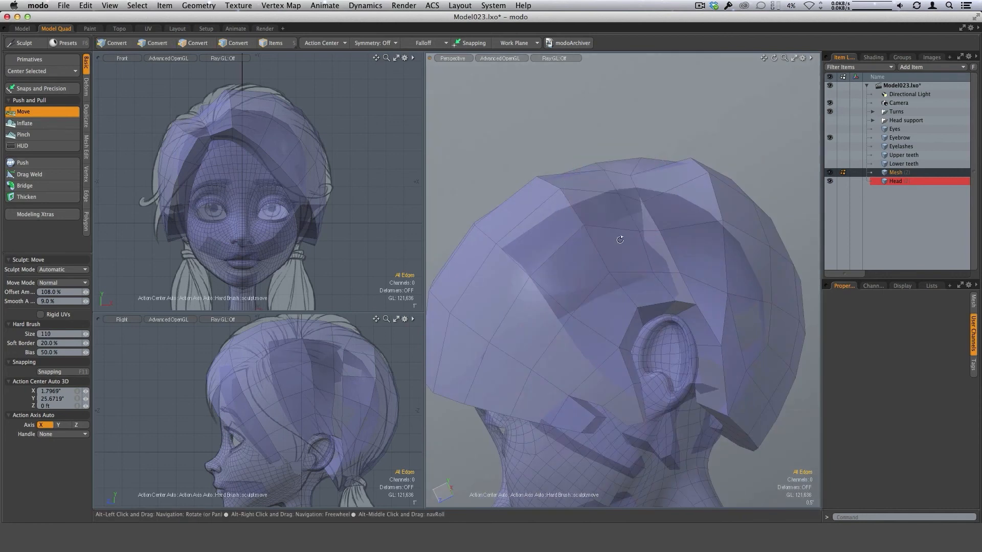
pyautogui.keyDown('alt'); pyautogui.moveTo(620, 235); pyautogui.dragTo(696, 266); pyautogui.keyUp('alt')
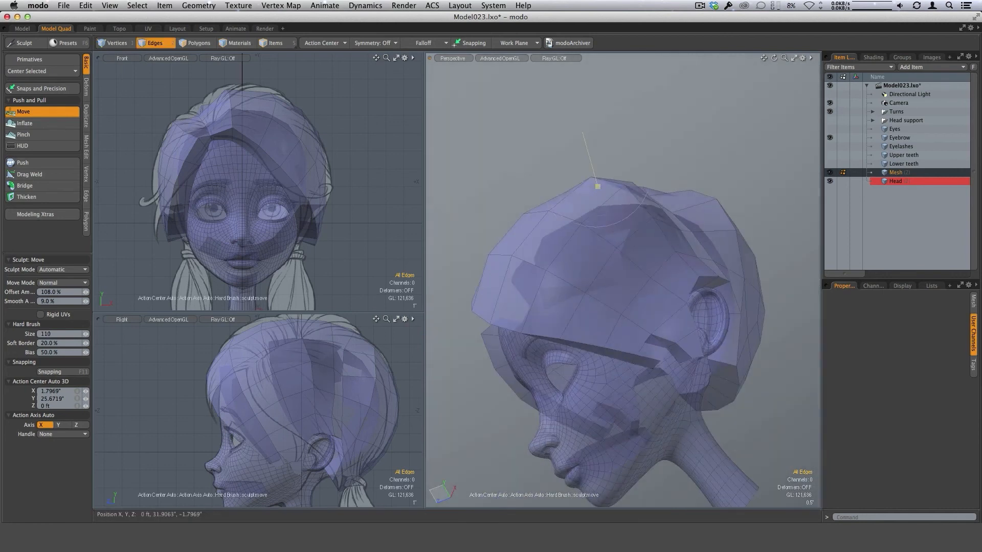
pyautogui.keyDown('alt'); pyautogui.moveTo(581, 215); pyautogui.dragTo(620, 191); pyautogui.keyUp('alt')
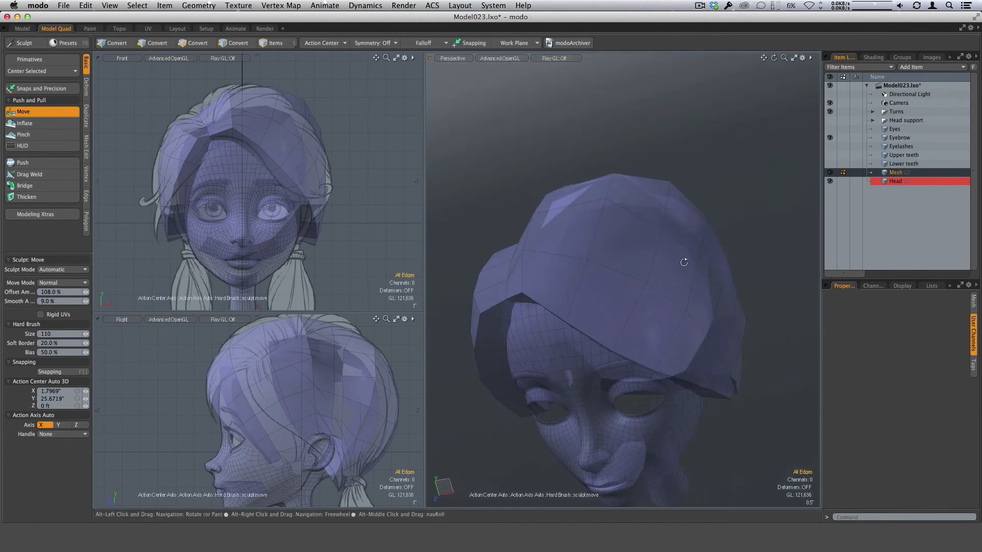
pyautogui.moveTo(684, 261)
pyautogui.keyDown('alt'); pyautogui.mouseDown()
pyautogui.moveTo(648, 228)
pyautogui.moveTo(682, 253)
pyautogui.mouseUp(); pyautogui.keyUp('alt')
pyautogui.moveTo(728, 230)
pyautogui.keyDown('alt'); pyautogui.mouseDown()
pyautogui.moveTo(733, 241)
pyautogui.moveTo(670, 197)
pyautogui.mouseUp(); pyautogui.keyUp('alt')
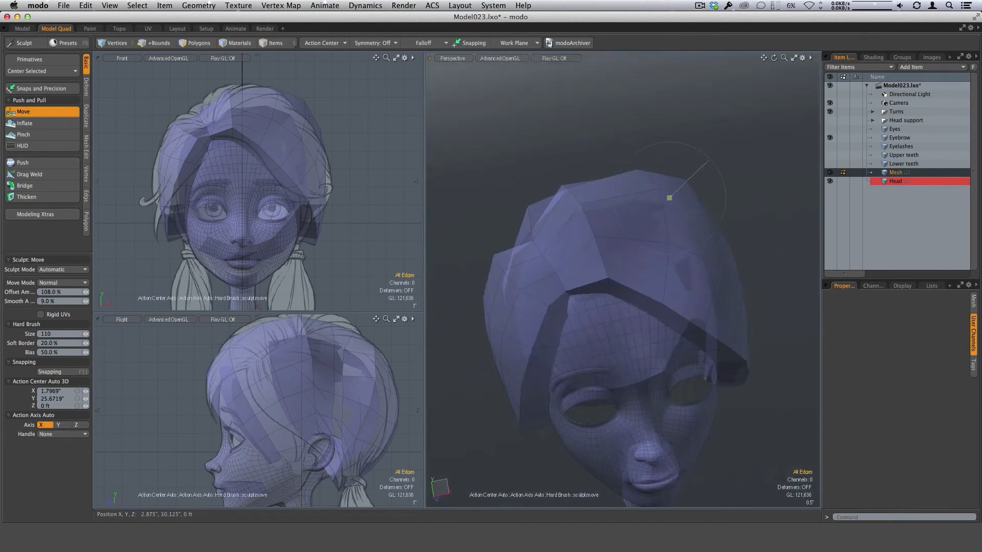
# - Set the Move brush size to 83 and reshape the hair at the parting and over the forehead
pyautogui.keyDown('alt'); pyautogui.moveTo(593, 208); pyautogui.dragTo(578, 224); pyautogui.keyUp('alt')
pyautogui.scroll(3, 568, 210)
pyautogui.moveTo(564, 199); pyautogui.dragTo(550, 199, button='right')
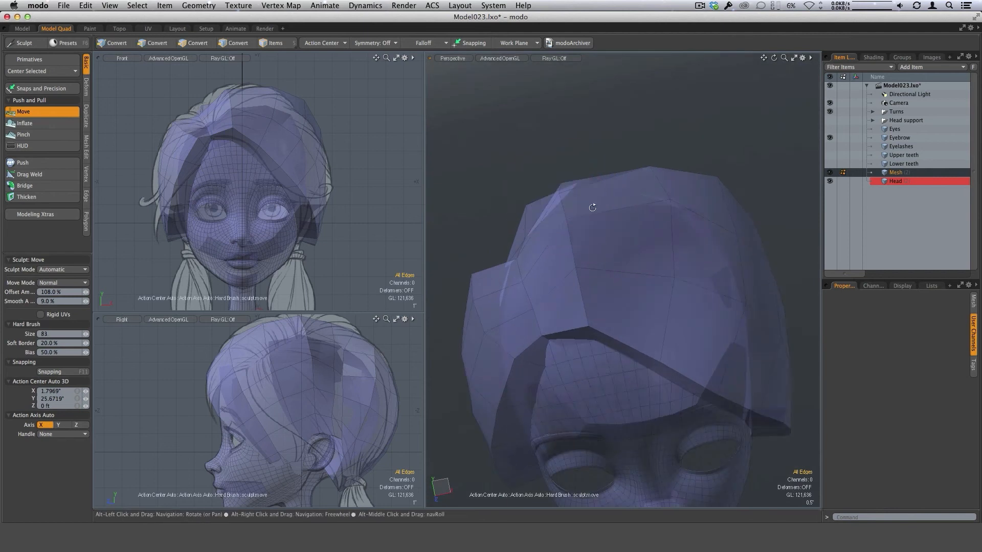
pyautogui.moveTo(591, 207)
pyautogui.keyDown('alt'); pyautogui.mouseDown()
pyautogui.moveTo(572, 228)
pyautogui.moveTo(561, 217)
pyautogui.moveTo(574, 234)
pyautogui.moveTo(551, 199)
pyautogui.mouseUp(); pyautogui.keyUp('alt')
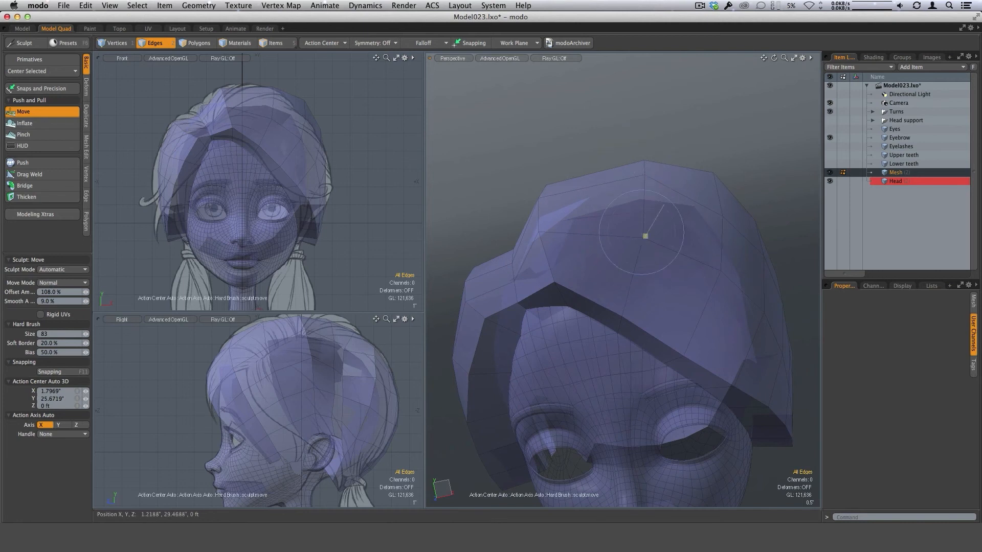
pyautogui.keyDown('alt'); pyautogui.moveTo(645, 235); pyautogui.dragTo(675, 179); pyautogui.keyUp('alt')
pyautogui.keyDown('alt'); pyautogui.moveTo(706, 219); pyautogui.dragTo(681, 164); pyautogui.keyUp('alt')
pyautogui.keyDown('alt'); pyautogui.moveTo(696, 262); pyautogui.dragTo(554, 224); pyautogui.keyUp('alt')
# - Set the Move brush size to 129 and smooth out the hair volume on the side and back of the head
pyautogui.press('2')
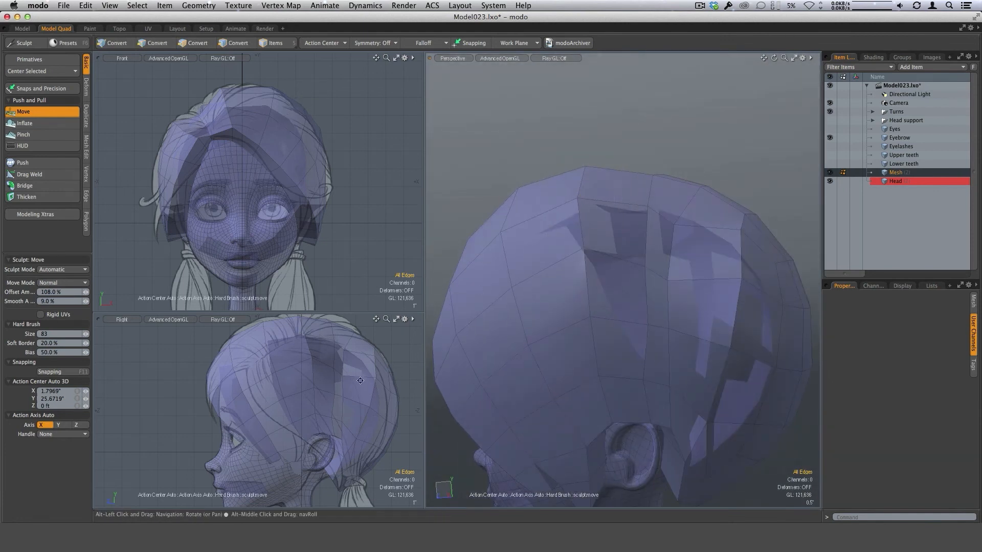
pyautogui.keyDown('alt'); pyautogui.moveTo(335, 394); pyautogui.dragTo(314, 420); pyautogui.keyUp('alt')
pyautogui.keyDown('alt'); pyautogui.moveTo(598, 281); pyautogui.dragTo(642, 266); pyautogui.keyUp('alt')
pyautogui.scroll(-4, 699, 251)
pyautogui.moveTo(698, 251); pyautogui.dragTo(722, 266, button='right')
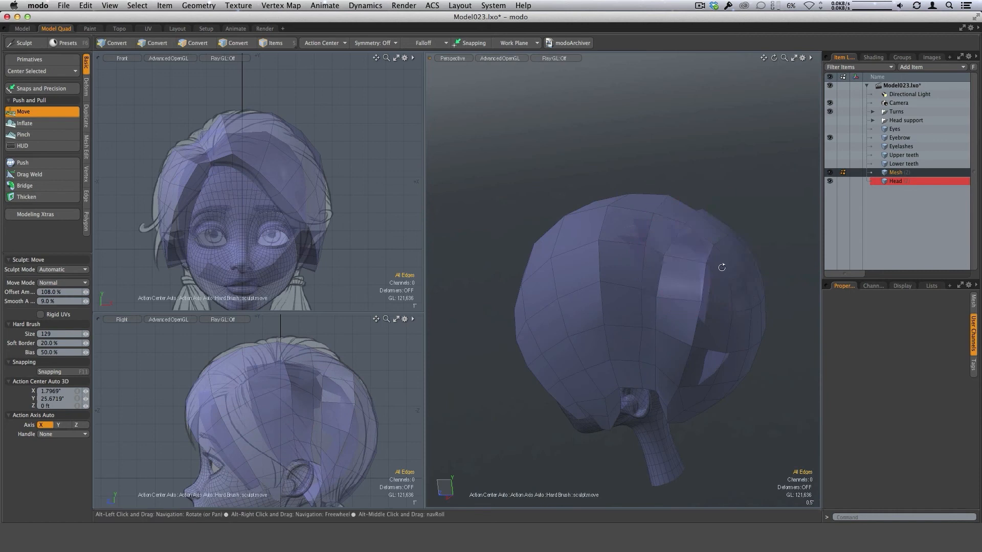
pyautogui.keyDown('alt'); pyautogui.moveTo(721, 266); pyautogui.dragTo(666, 211); pyautogui.keyUp('alt')
pyautogui.moveTo(678, 255)
pyautogui.mouseDown()
pyautogui.moveTo(697, 243)
pyautogui.moveTo(559, 210)
pyautogui.moveTo(662, 252)
pyautogui.mouseUp()
# - Sculpt the side of the hair with a smaller Move brush, and adjust the front hairline beside the forehead at size 66
pyautogui.moveTo(661, 252); pyautogui.dragTo(646, 252, button='right')
pyautogui.keyDown('alt'); pyautogui.moveTo(692, 235); pyautogui.dragTo(689, 279); pyautogui.keyUp('alt')
pyautogui.keyDown('alt'); pyautogui.moveTo(653, 250); pyautogui.dragTo(634, 339); pyautogui.keyUp('alt')
pyautogui.moveTo(680, 274); pyautogui.dragTo(671, 262)
pyautogui.moveTo(668, 245)
pyautogui.keyDown('alt'); pyautogui.mouseDown()
pyautogui.moveTo(627, 339)
pyautogui.moveTo(598, 318)
pyautogui.moveTo(620, 287)
pyautogui.moveTo(563, 186)
pyautogui.moveTo(528, 154)
pyautogui.moveTo(631, 193)
pyautogui.moveTo(558, 372)
pyautogui.moveTo(618, 230)
pyautogui.mouseUp(); pyautogui.keyUp('alt')
pyautogui.moveTo(553, 199); pyautogui.dragTo(581, 217, button='right')
pyautogui.keyDown('alt'); pyautogui.moveTo(581, 217); pyautogui.dragTo(552, 208); pyautogui.keyUp('alt')
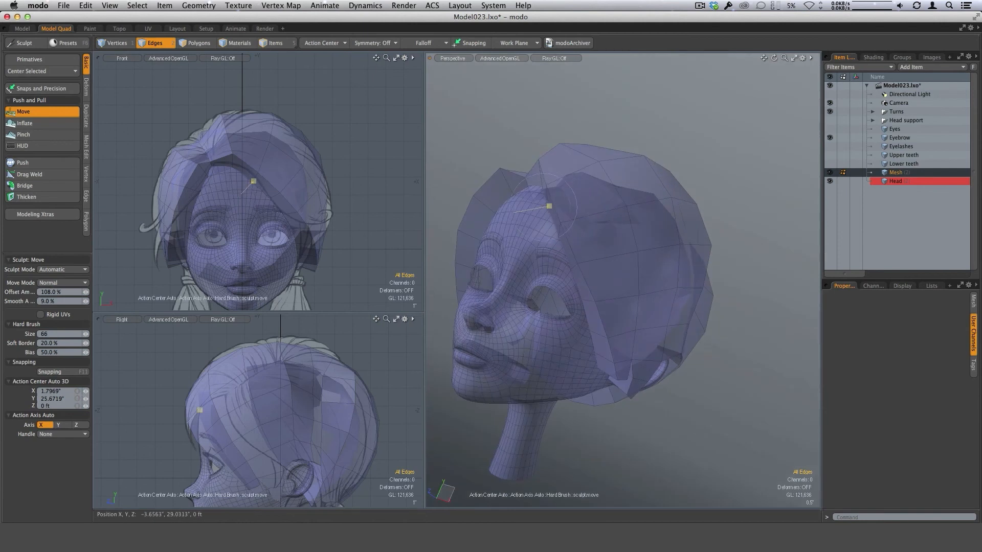
pyautogui.moveTo(574, 246)
pyautogui.keyDown('alt'); pyautogui.mouseDown()
pyautogui.moveTo(549, 219)
pyautogui.moveTo(730, 322)
pyautogui.moveTo(608, 151)
pyautogui.moveTo(633, 209)
pyautogui.moveTo(618, 128)
pyautogui.mouseUp(); pyautogui.keyUp('alt')
# - Reshape the underside rim of the hair between the temple and the left ear with Move brush sizes 56 and 37
pyautogui.moveTo(583, 145); pyautogui.dragTo(566, 135, button='right')
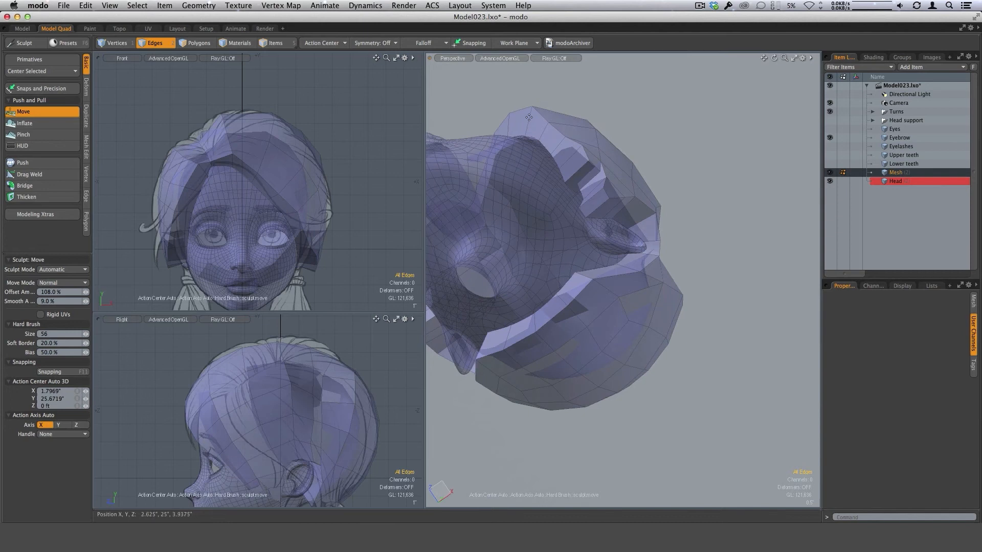
pyautogui.keyDown('alt'); pyautogui.keyDown('shift'); pyautogui.moveTo(528, 117); pyautogui.dragTo(565, 164); pyautogui.keyUp('shift'); pyautogui.keyUp('alt')
pyautogui.keyDown('ctrl'); pyautogui.keyDown('alt'); pyautogui.moveTo(564, 163); pyautogui.dragTo(621, 184); pyautogui.keyUp('alt'); pyautogui.keyUp('ctrl')
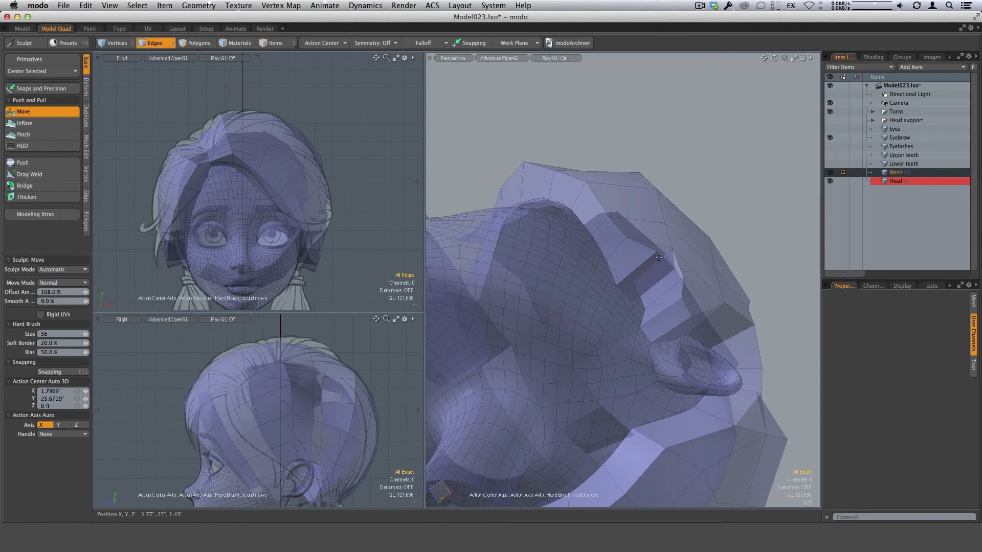
pyautogui.moveTo(644, 258); pyautogui.dragTo(615, 278)
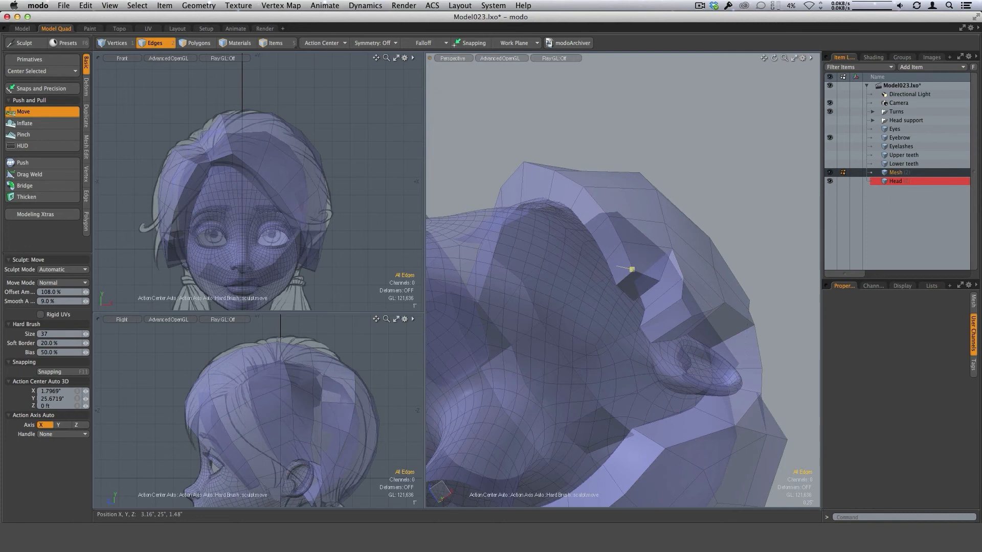
pyautogui.keyDown('alt'); pyautogui.moveTo(678, 284); pyautogui.dragTo(482, 215); pyautogui.keyUp('alt')
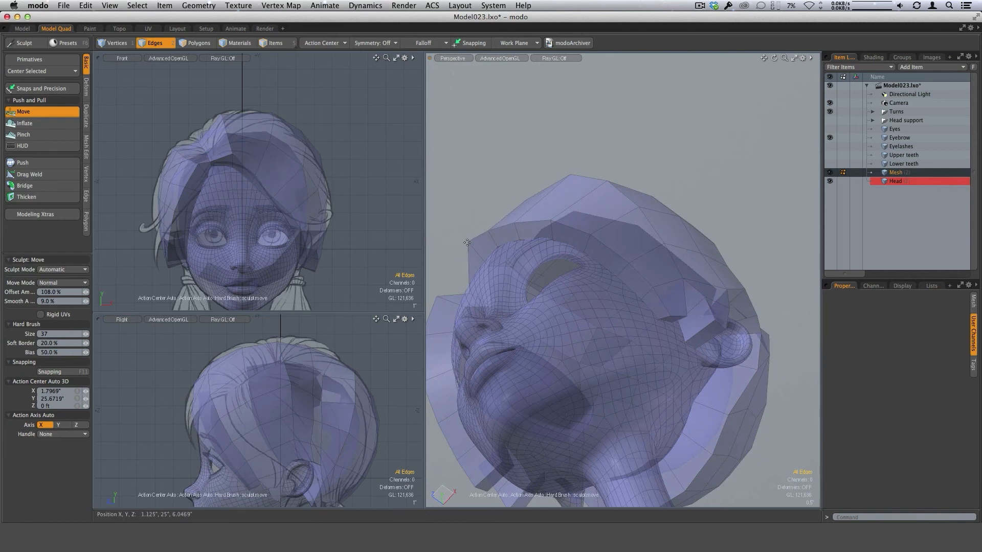
# - Adjust the front hair edge from the parting down to the left temple using the Move brush at size 37
pyautogui.keyDown('alt'); pyautogui.moveTo(471, 255); pyautogui.dragTo(565, 244); pyautogui.keyUp('alt')
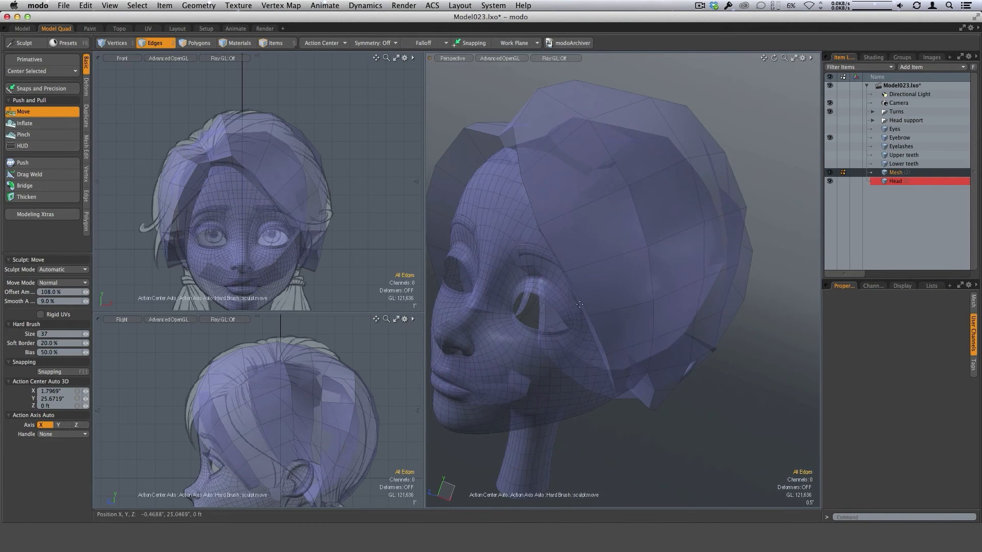
pyautogui.keyDown('alt'); pyautogui.moveTo(580, 304); pyautogui.dragTo(562, 241); pyautogui.keyUp('alt')
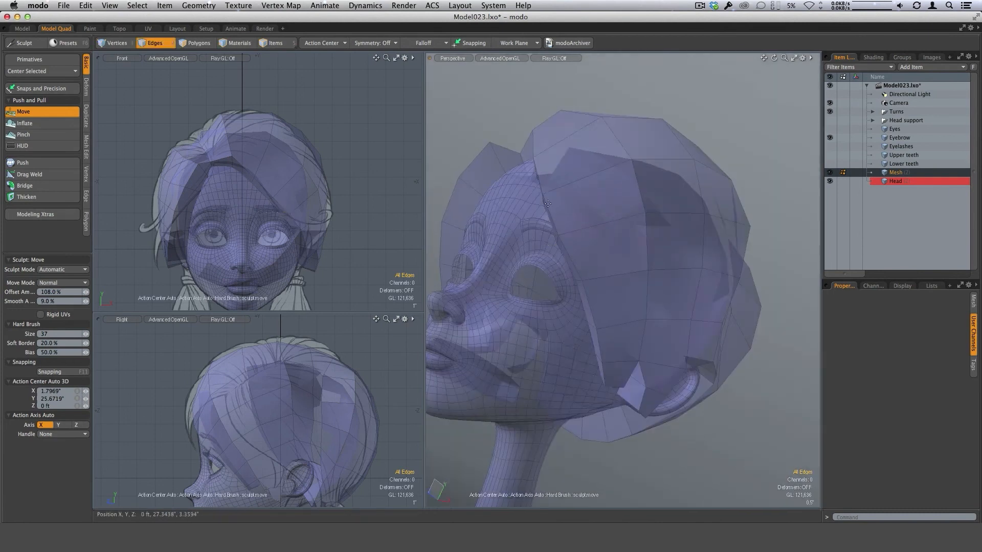
pyautogui.keyDown('alt'); pyautogui.moveTo(547, 203); pyautogui.dragTo(584, 312); pyautogui.keyUp('alt')
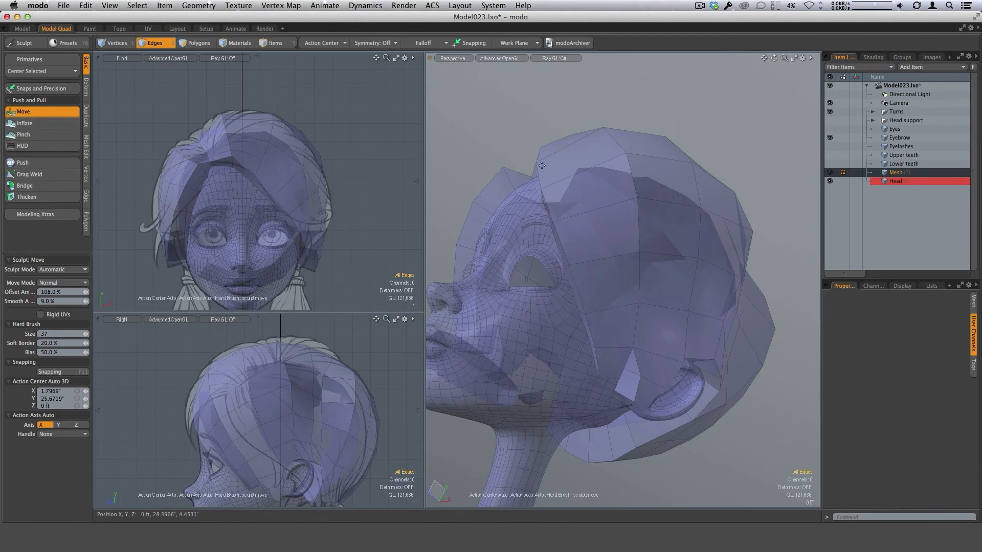
pyautogui.moveTo(541, 165)
pyautogui.keyDown('alt'); pyautogui.mouseDown()
pyautogui.moveTo(634, 296)
pyautogui.moveTo(576, 306)
pyautogui.mouseUp(); pyautogui.keyUp('alt')
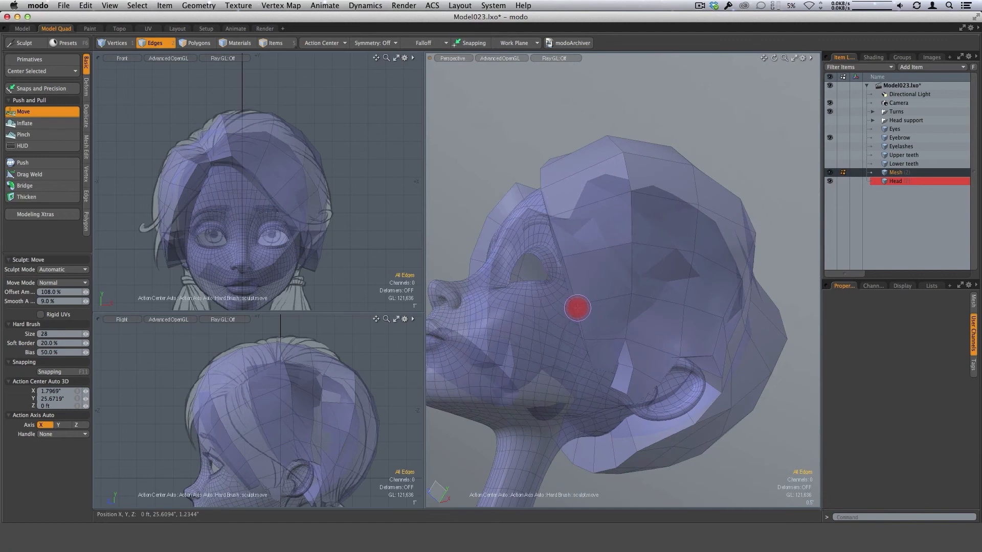
# - Set the Move brush size to 56 and sculpt the hair from the left temple to behind the ear
pyautogui.moveTo(583, 315); pyautogui.dragTo(593, 315, button='right')
pyautogui.moveTo(590, 316)
pyautogui.keyDown('alt'); pyautogui.mouseDown()
pyautogui.moveTo(569, 317)
pyautogui.moveTo(568, 277)
pyautogui.moveTo(636, 373)
pyautogui.moveTo(553, 264)
pyautogui.mouseUp(); pyautogui.keyUp('alt')
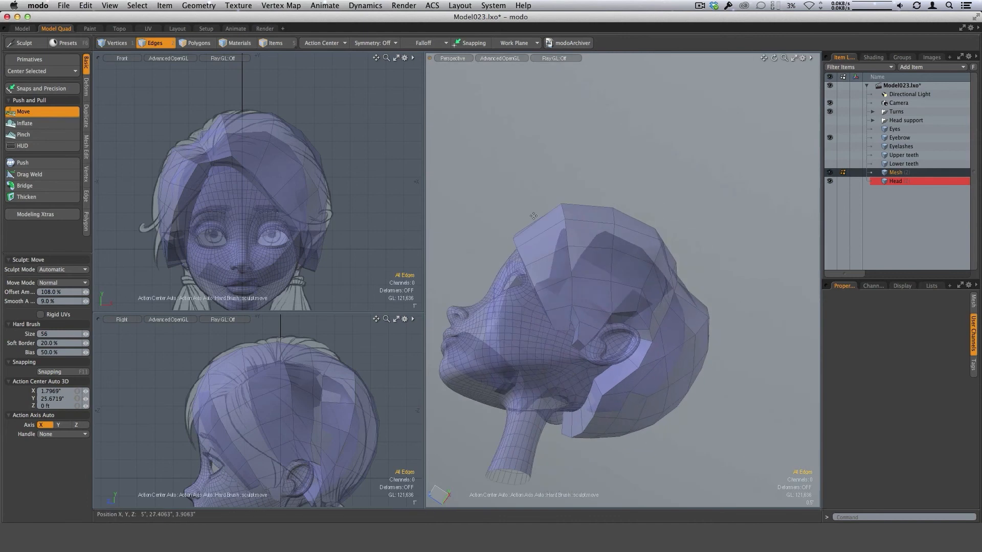
pyautogui.moveTo(534, 215)
pyautogui.keyDown('alt'); pyautogui.mouseDown()
pyautogui.moveTo(724, 280)
pyautogui.moveTo(549, 309)
pyautogui.moveTo(650, 341)
pyautogui.moveTo(728, 261)
pyautogui.moveTo(620, 212)
pyautogui.moveTo(708, 230)
pyautogui.moveTo(685, 219)
pyautogui.mouseUp(); pyautogui.keyUp('alt')
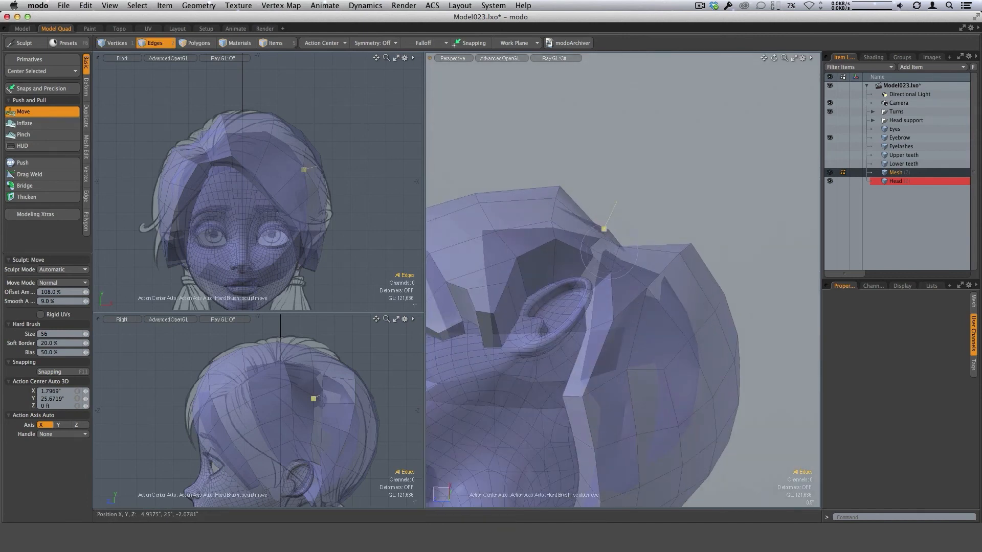
# - Undo the last sculpt stroke, set the Move brush size to 33 and refine the hair groove above the left ear
pyautogui.press('super+z')
pyautogui.moveTo(615, 238); pyautogui.dragTo(607, 238, button='right')
pyautogui.keyDown('alt'); pyautogui.moveTo(628, 233); pyautogui.dragTo(606, 229); pyautogui.keyUp('alt')
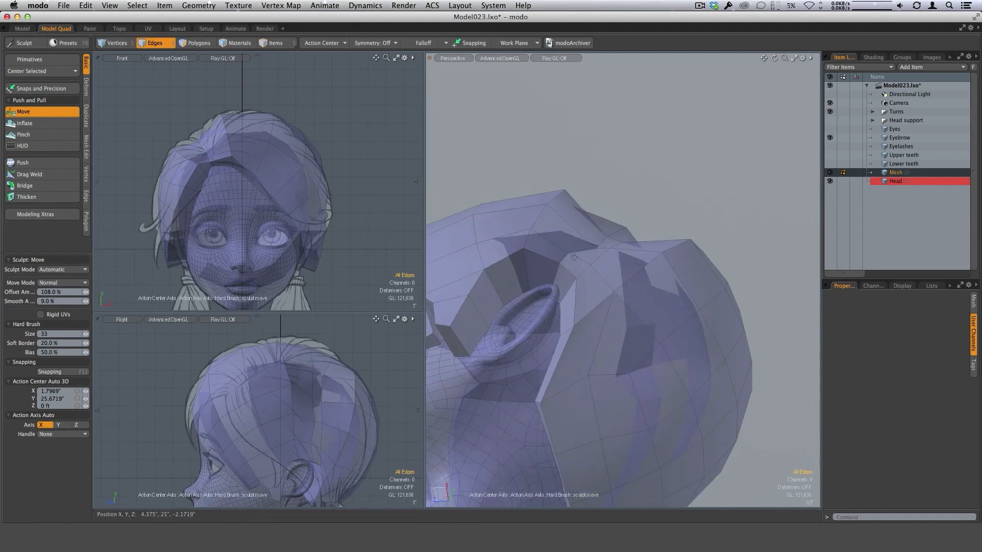
pyautogui.keyDown('alt'); pyautogui.moveTo(569, 256); pyautogui.dragTo(609, 189); pyautogui.keyUp('alt')
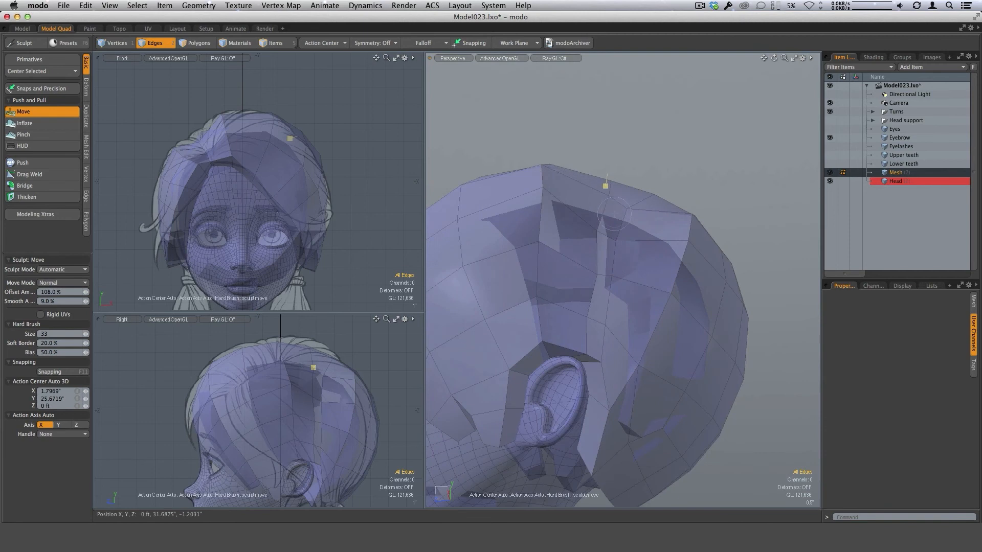
pyautogui.keyDown('alt'); pyautogui.moveTo(621, 224); pyautogui.dragTo(582, 234); pyautogui.keyUp('alt')
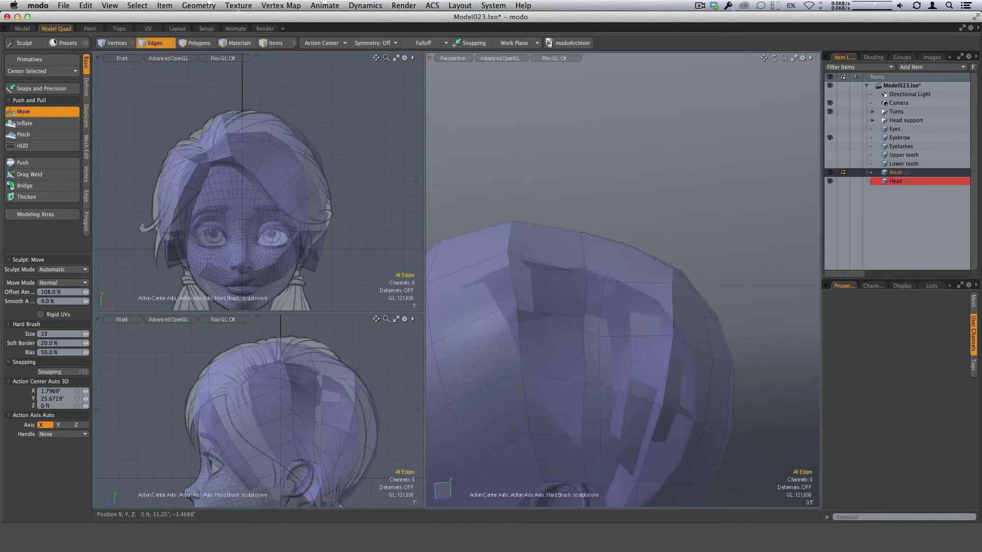
pyautogui.keyDown('alt'); pyautogui.moveTo(599, 269); pyautogui.dragTo(557, 287); pyautogui.keyUp('alt')
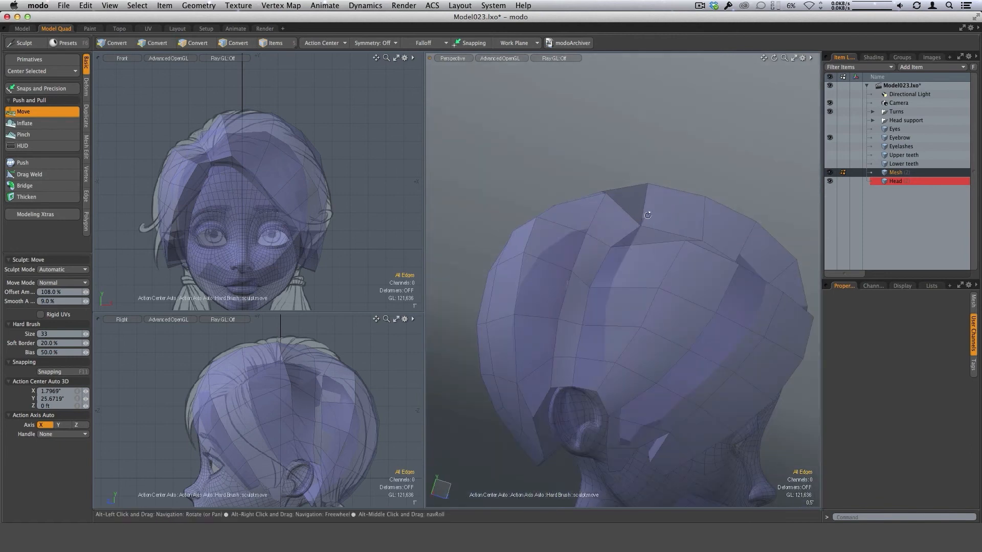
# - Refine the parting notch at the crown from the character's right side with the Move brush at size 33
pyautogui.keyDown('alt'); pyautogui.moveTo(642, 214); pyautogui.dragTo(620, 266); pyautogui.keyUp('alt')
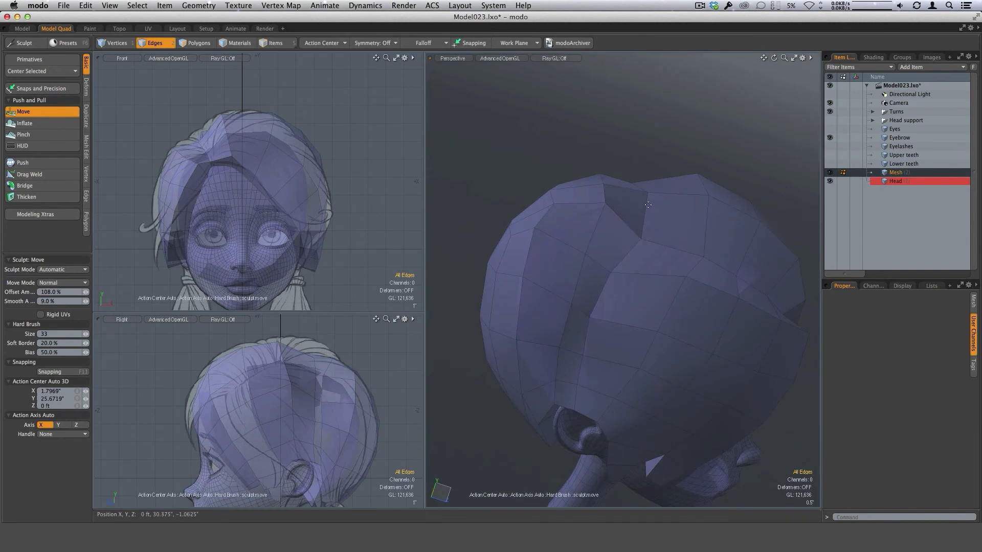
pyautogui.keyDown('alt'); pyautogui.moveTo(632, 225); pyautogui.dragTo(600, 175); pyautogui.keyUp('alt')
pyautogui.moveTo(653, 214)
pyautogui.keyDown('alt'); pyautogui.mouseDown()
pyautogui.moveTo(642, 162)
pyautogui.moveTo(638, 210)
pyautogui.mouseUp(); pyautogui.keyUp('alt')
pyautogui.moveTo(674, 295)
pyautogui.keyDown('alt'); pyautogui.mouseDown()
pyautogui.moveTo(657, 322)
pyautogui.moveTo(692, 274)
pyautogui.moveTo(664, 256)
pyautogui.mouseUp(); pyautogui.keyUp('alt')
# - Sculpt the outer hair volume on the character's right side using a larger Move brush, finishing at size 63
pyautogui.moveTo(591, 226); pyautogui.dragTo(613, 225, button='right')
pyautogui.moveTo(583, 228)
pyautogui.keyDown('alt'); pyautogui.mouseDown()
pyautogui.moveTo(608, 296)
pyautogui.moveTo(571, 239)
pyautogui.moveTo(605, 281)
pyautogui.moveTo(613, 271)
pyautogui.moveTo(575, 279)
pyautogui.mouseUp(); pyautogui.keyUp('alt')
pyautogui.moveTo(575, 278); pyautogui.dragTo(569, 279, button='right')
pyautogui.keyDown('alt'); pyautogui.moveTo(581, 293); pyautogui.dragTo(569, 272); pyautogui.keyUp('alt')
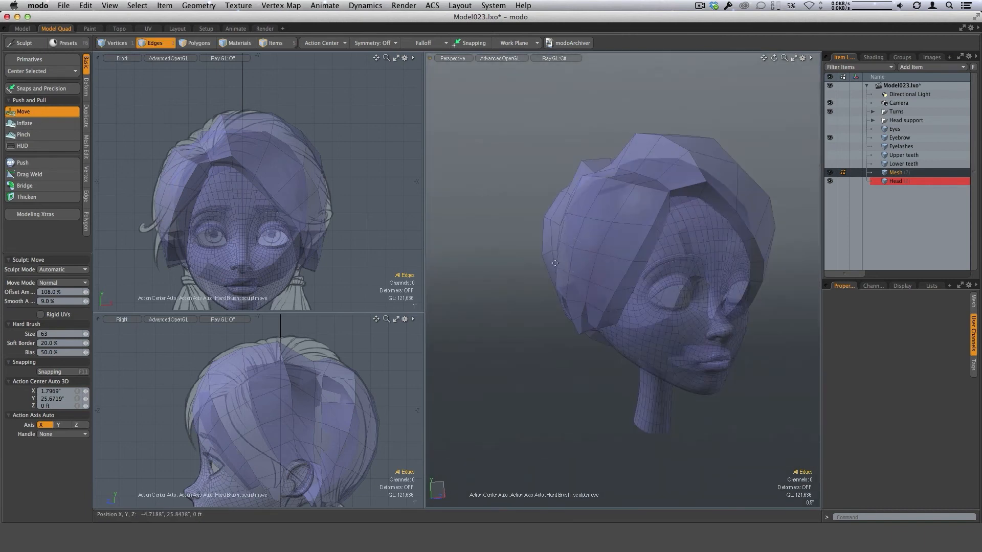
# - Set the Move brush size to 38 and bring the hair edge in toward the face along the right cheek and temple
pyautogui.keyDown('alt'); pyautogui.moveTo(670, 344); pyautogui.dragTo(608, 205); pyautogui.keyUp('alt')
pyautogui.keyDown('ctrl'); pyautogui.keyDown('alt'); pyautogui.moveTo(608, 246); pyautogui.dragTo(639, 246); pyautogui.keyUp('alt'); pyautogui.keyUp('ctrl')
pyautogui.moveTo(590, 298); pyautogui.dragTo(576, 298, button='right')
pyautogui.moveTo(612, 292)
pyautogui.keyDown('alt'); pyautogui.mouseDown()
pyautogui.moveTo(621, 271)
pyautogui.moveTo(600, 268)
pyautogui.mouseUp(); pyautogui.keyUp('alt')
pyautogui.scroll(3, 621, 271)
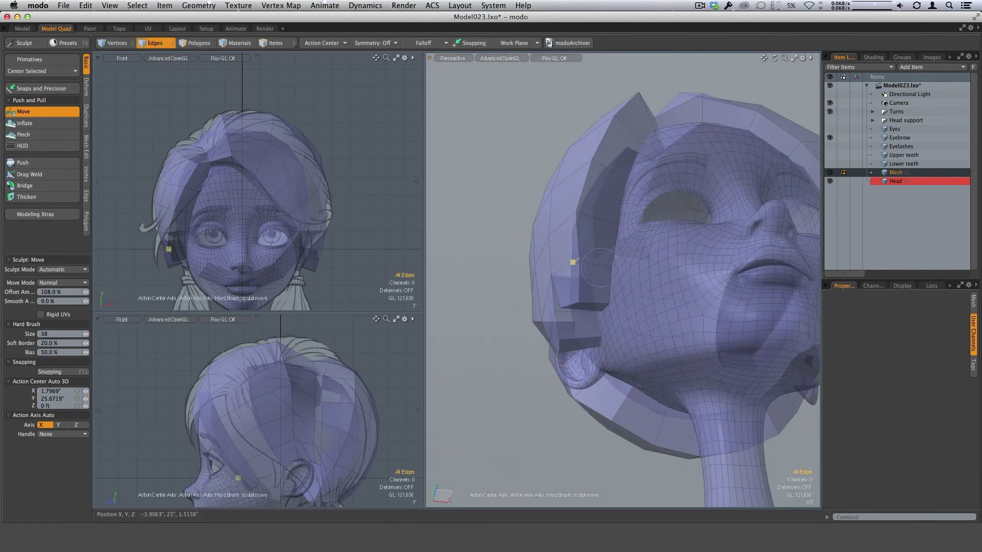
pyautogui.moveTo(577, 211); pyautogui.dragTo(603, 219)
pyautogui.moveTo(594, 162); pyautogui.dragTo(617, 173)
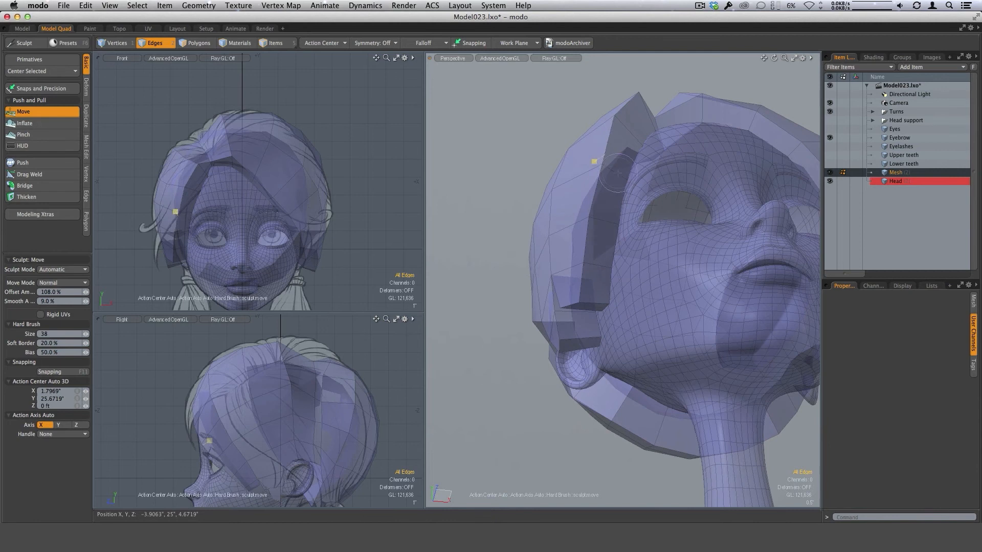
# - Reshape the underside rim of the hair between the right temple and ear with the Move brush at size 38
pyautogui.keyDown('alt'); pyautogui.moveTo(646, 138); pyautogui.dragTo(614, 183); pyautogui.keyUp('alt')
pyautogui.scroll(3, 645, 131)
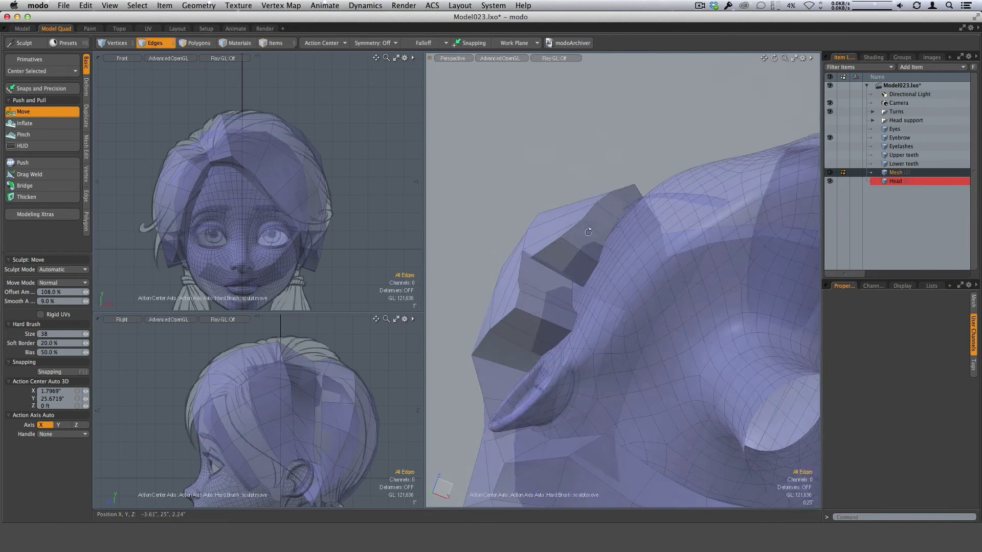
pyautogui.moveTo(588, 232)
pyautogui.keyDown('alt'); pyautogui.mouseDown()
pyautogui.moveTo(549, 255)
pyautogui.moveTo(589, 217)
pyautogui.mouseUp(); pyautogui.keyUp('alt')
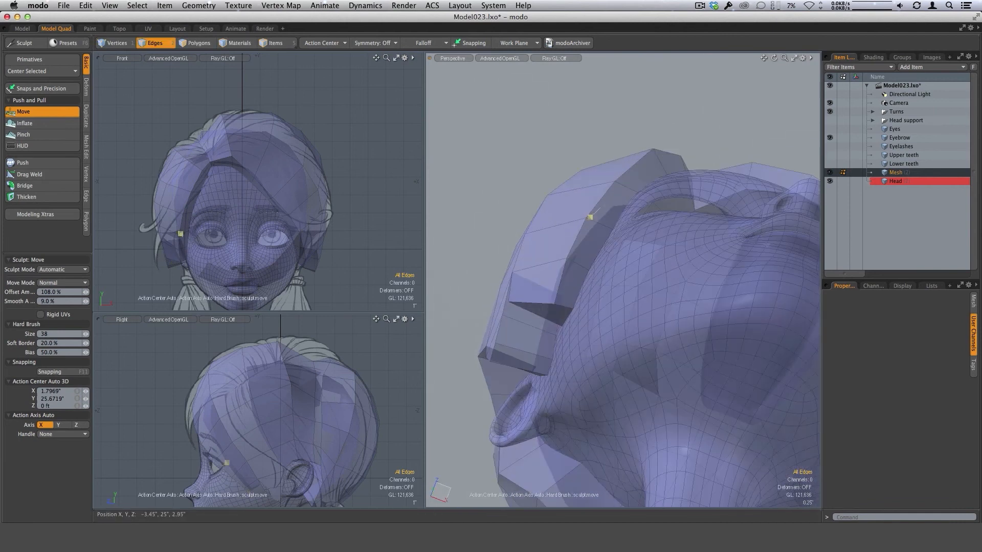
pyautogui.keyDown('alt'); pyautogui.moveTo(616, 185); pyautogui.dragTo(603, 216); pyautogui.keyUp('alt')
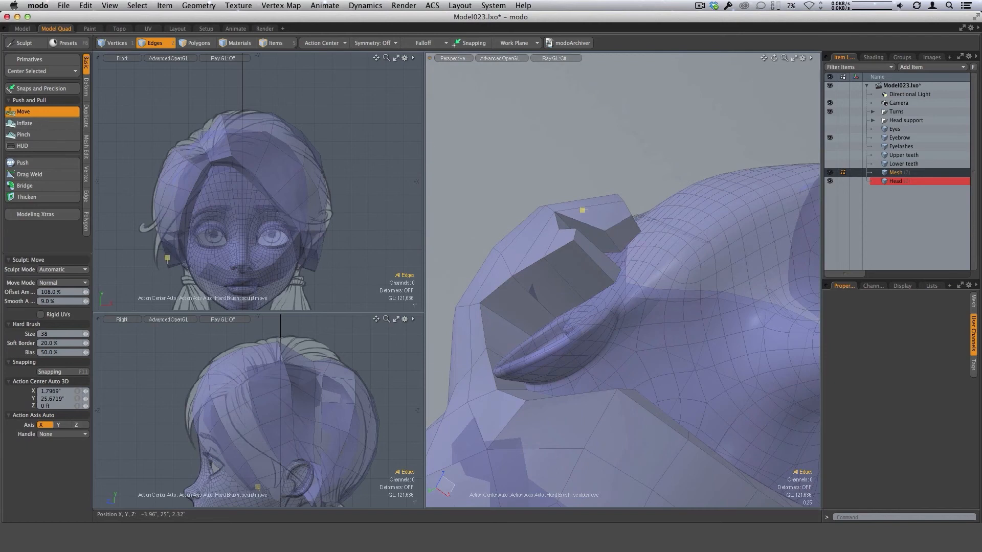
# - Reshape the hair rim around the character's right ear with the Move brush, using sizes 92 and 55
pyautogui.keyDown('alt'); pyautogui.moveTo(596, 250); pyautogui.dragTo(556, 259); pyautogui.keyUp('alt')
pyautogui.moveTo(558, 259); pyautogui.dragTo(585, 259, button='right')
pyautogui.moveTo(533, 236); pyautogui.dragTo(556, 220)
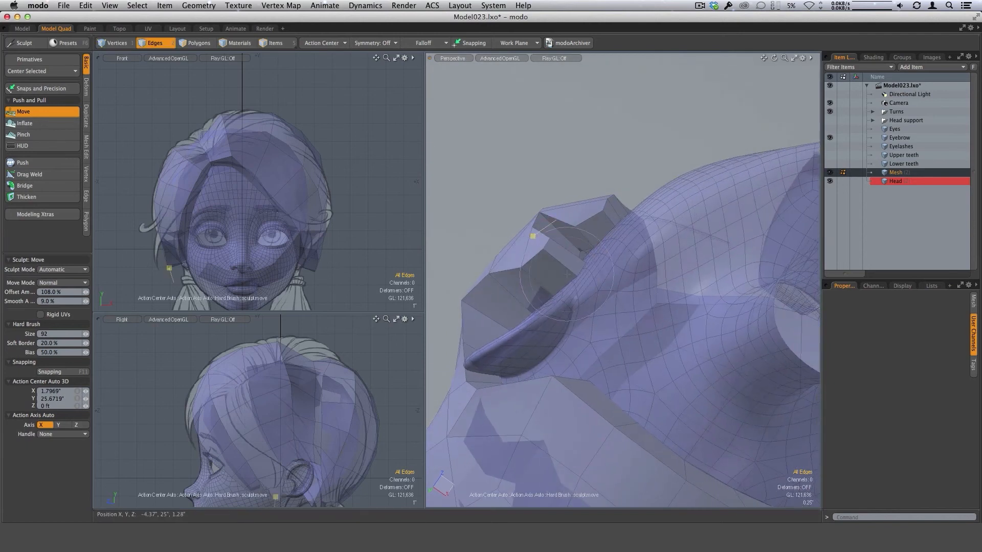
pyautogui.moveTo(564, 262); pyautogui.dragTo(552, 261, button='right')
pyautogui.moveTo(551, 261)
pyautogui.keyDown('alt'); pyautogui.mouseDown()
pyautogui.moveTo(530, 271)
pyautogui.moveTo(532, 296)
pyautogui.moveTo(506, 302)
pyautogui.mouseUp(); pyautogui.keyUp('alt')
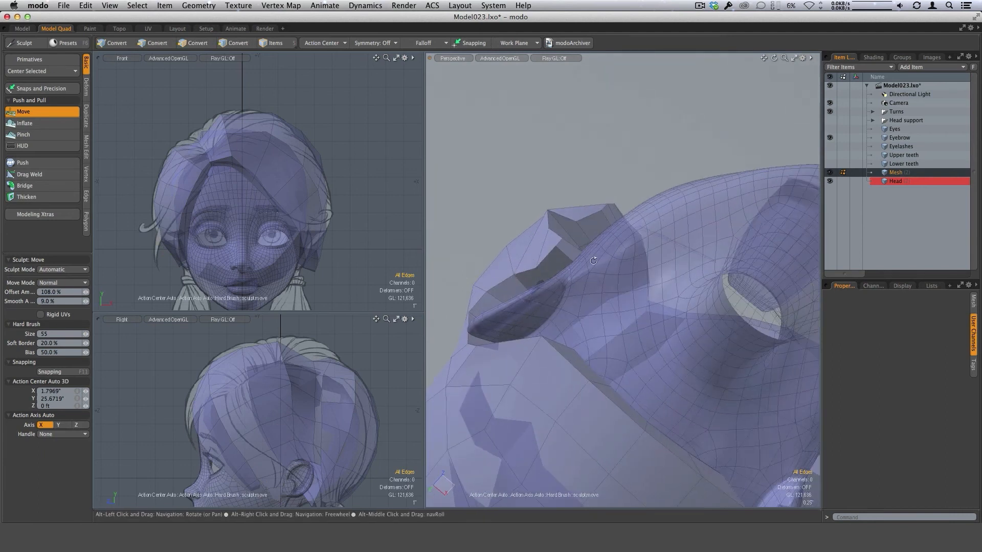
# - Sculpt the underside rim of the hair in front of the left ear with the Move brush at sizes 55 and 43
pyautogui.keyDown('alt'); pyautogui.moveTo(538, 269); pyautogui.dragTo(624, 250); pyautogui.keyUp('alt')
pyautogui.keyDown('ctrl'); pyautogui.keyDown('alt'); pyautogui.moveTo(624, 251); pyautogui.dragTo(639, 255); pyautogui.keyUp('alt'); pyautogui.keyUp('ctrl')
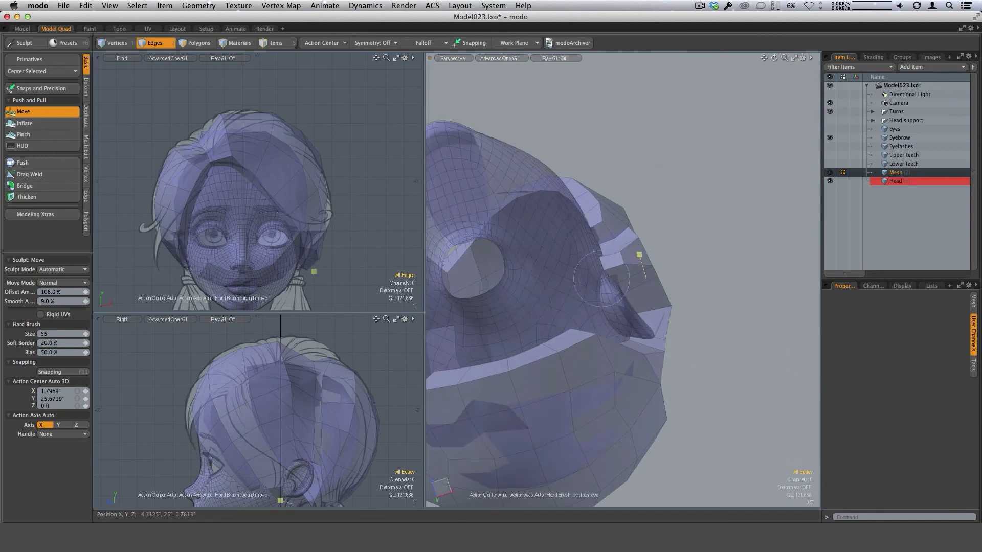
pyautogui.moveTo(585, 277)
pyautogui.keyDown('alt'); pyautogui.mouseDown()
pyautogui.moveTo(633, 248)
pyautogui.moveTo(679, 245)
pyautogui.moveTo(622, 244)
pyautogui.moveTo(657, 247)
pyautogui.mouseUp(); pyautogui.keyUp('alt')
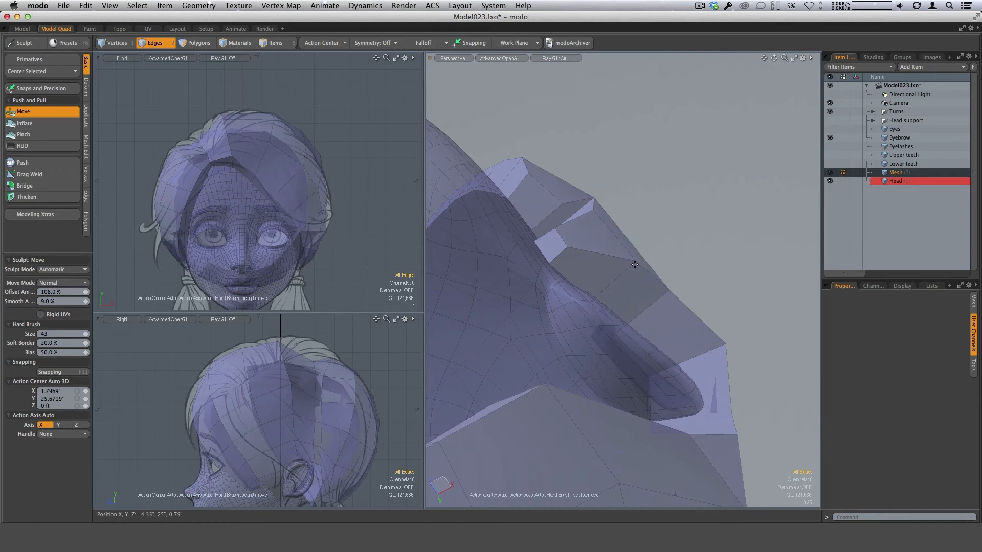
pyautogui.keyDown('alt'); pyautogui.moveTo(650, 305); pyautogui.dragTo(559, 268); pyautogui.keyUp('alt')
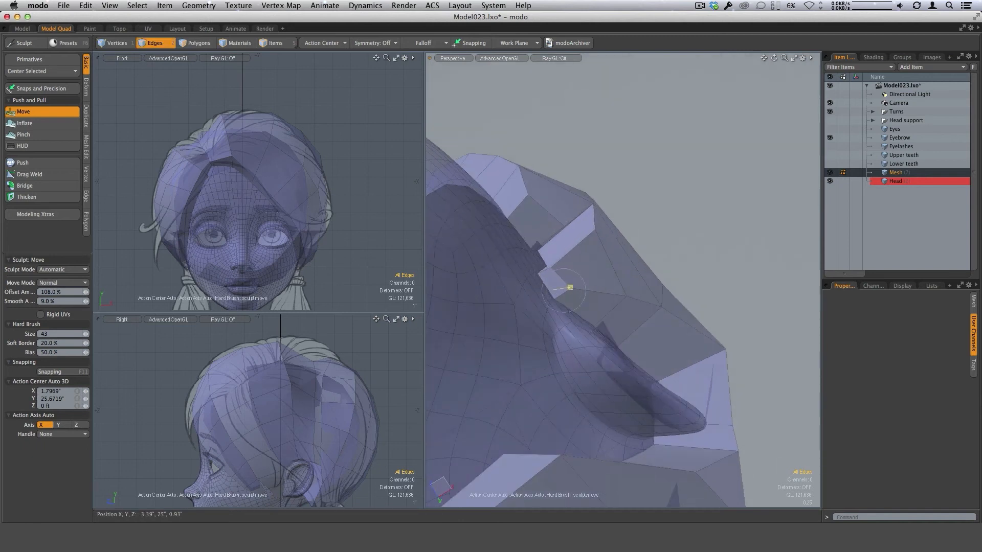
pyautogui.keyDown('alt'); pyautogui.moveTo(568, 289); pyautogui.dragTo(616, 256); pyautogui.keyUp('alt')
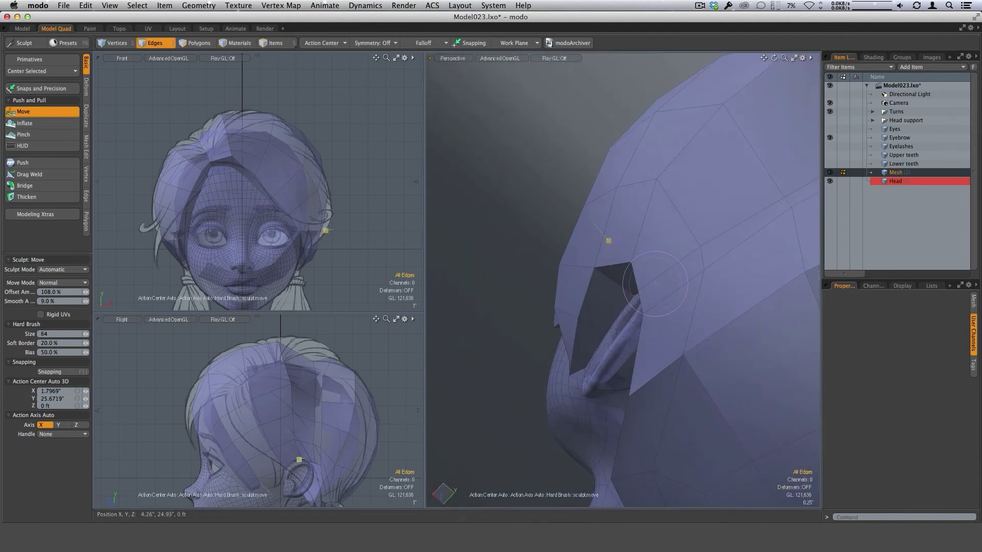
# - Reshape the hair over and around the left ear with the Move brush at size 64
pyautogui.keyDown('alt'); pyautogui.moveTo(665, 290); pyautogui.dragTo(685, 263); pyautogui.keyUp('alt')
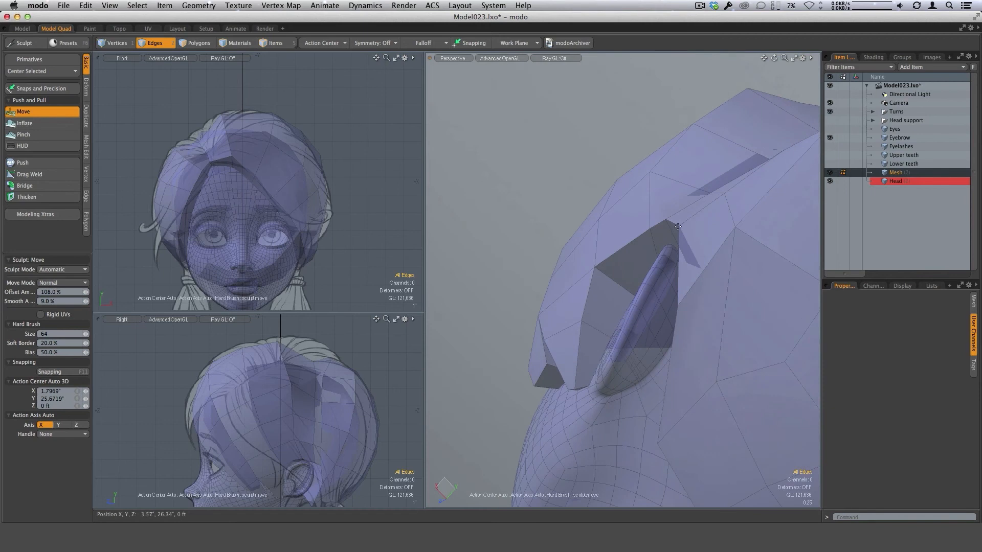
pyautogui.keyDown('alt'); pyautogui.moveTo(680, 227); pyautogui.dragTo(599, 147); pyautogui.keyUp('alt')
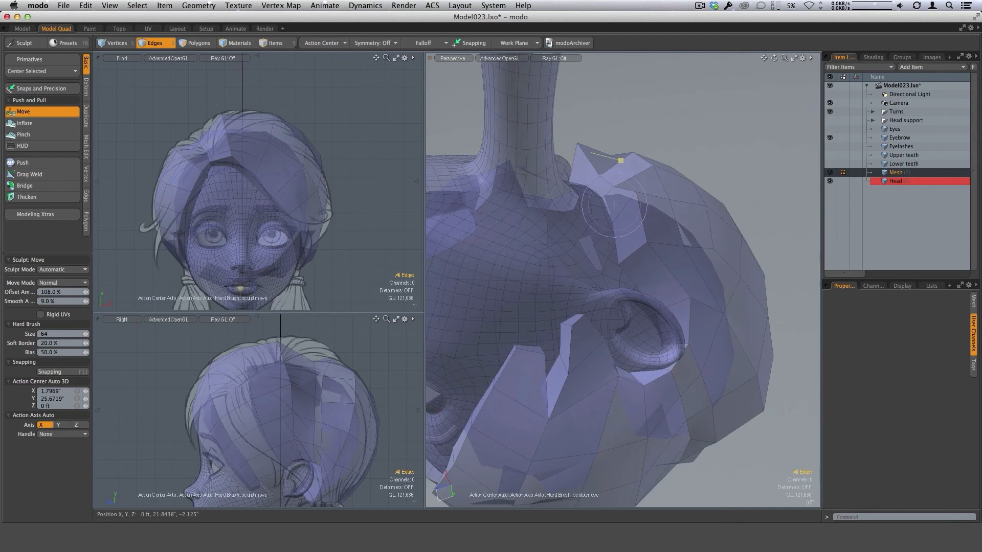
pyautogui.keyDown('alt'); pyautogui.moveTo(614, 205); pyautogui.dragTo(583, 147); pyautogui.keyUp('alt')
pyautogui.scroll(3, 567, 176)
pyautogui.keyDown('alt'); pyautogui.moveTo(603, 180); pyautogui.dragTo(604, 230); pyautogui.keyUp('alt')
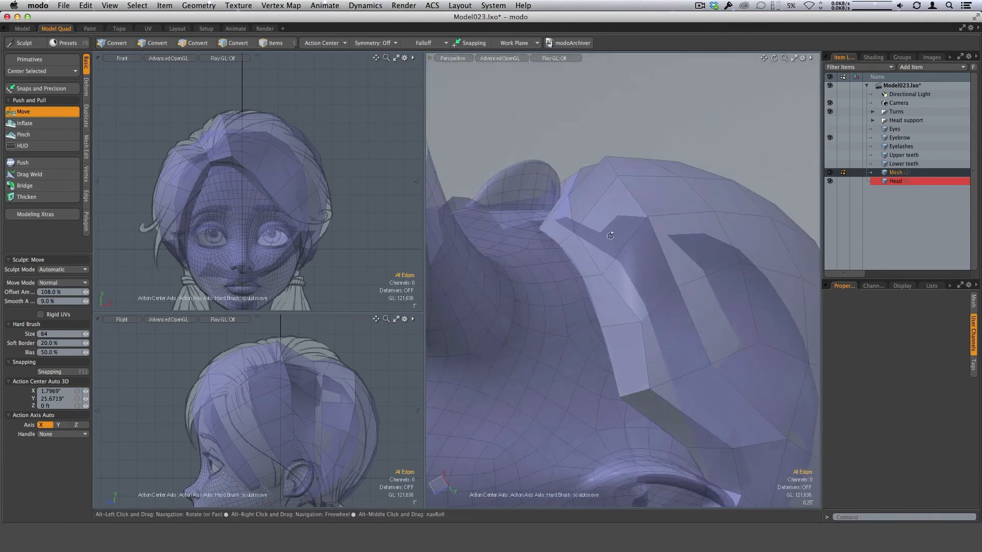
pyautogui.moveTo(666, 268)
pyautogui.keyDown('alt'); pyautogui.mouseDown()
pyautogui.moveTo(593, 304)
pyautogui.moveTo(666, 273)
pyautogui.moveTo(635, 332)
pyautogui.moveTo(592, 342)
pyautogui.mouseUp(); pyautogui.keyUp('alt')
pyautogui.keyDown('alt'); pyautogui.moveTo(615, 291); pyautogui.dragTo(645, 285); pyautogui.keyUp('alt')
pyautogui.press('a')
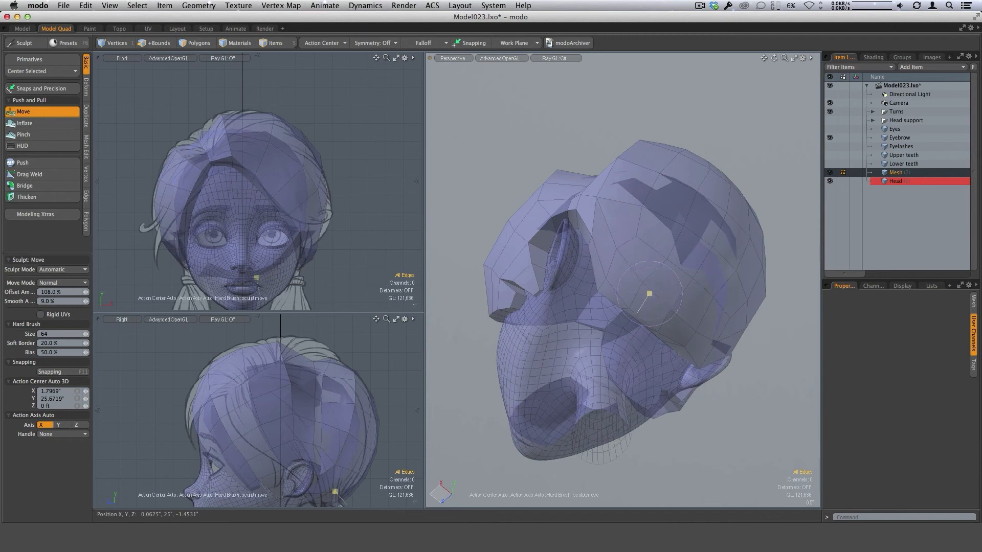
# - Adjust the lower hair edge behind the character's right ear, reducing the Move brush to size 50
pyautogui.keyDown('alt'); pyautogui.moveTo(629, 261); pyautogui.dragTo(593, 220); pyautogui.keyUp('alt')
pyautogui.moveTo(617, 265)
pyautogui.keyDown('alt'); pyautogui.mouseDown()
pyautogui.moveTo(637, 249)
pyautogui.moveTo(595, 207)
pyautogui.mouseUp(); pyautogui.keyUp('alt')
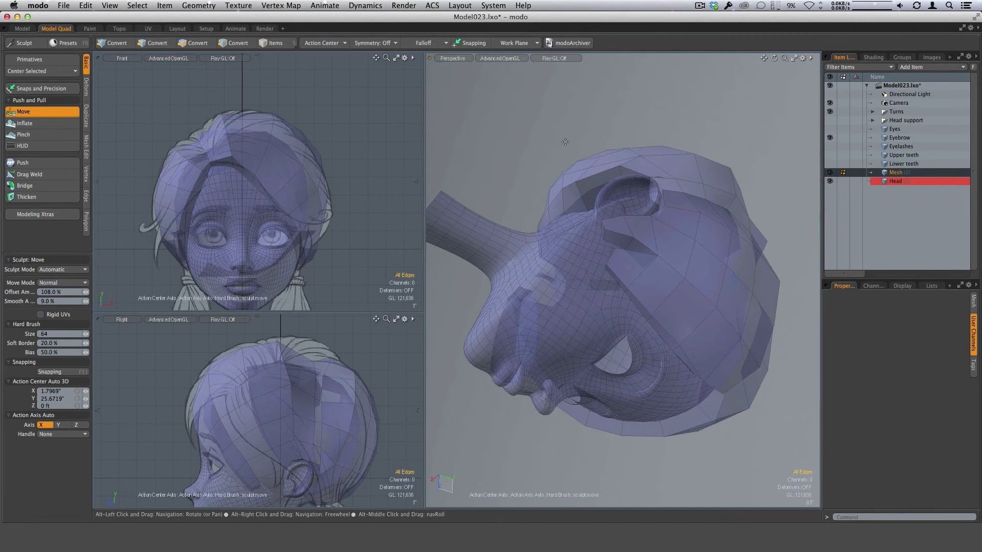
pyautogui.press('2')
pyautogui.scroll(5, 593, 204)
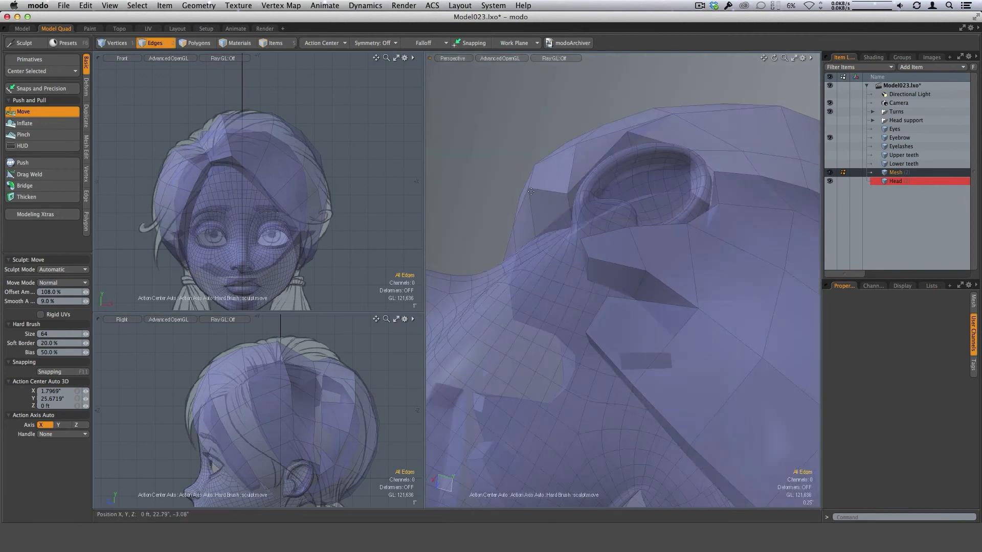
pyautogui.keyDown('alt'); pyautogui.moveTo(550, 201); pyautogui.dragTo(666, 185); pyautogui.keyUp('alt')
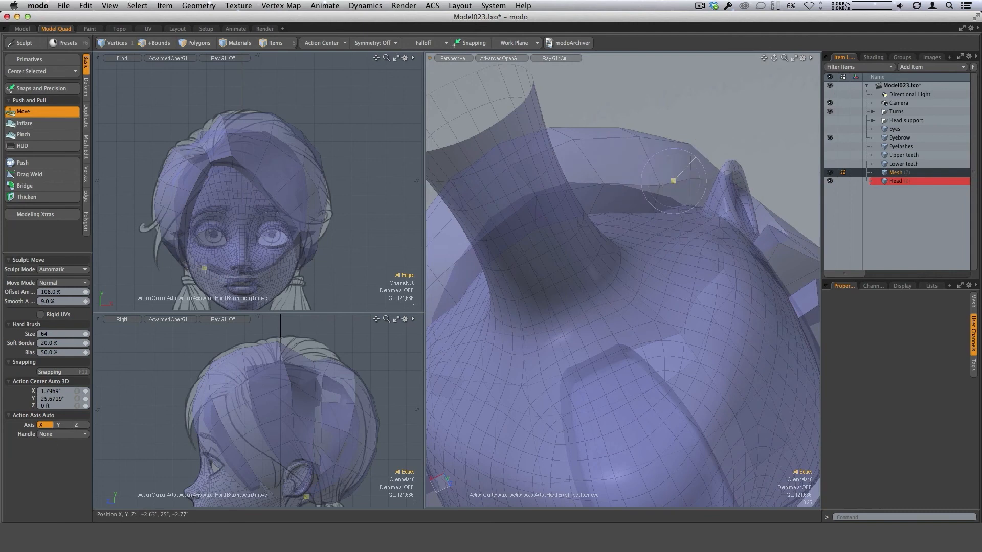
pyautogui.moveTo(608, 180)
pyautogui.keyDown('alt'); pyautogui.mouseDown()
pyautogui.moveTo(691, 225)
pyautogui.moveTo(705, 248)
pyautogui.moveTo(725, 224)
pyautogui.mouseUp(); pyautogui.keyUp('alt')
pyautogui.moveTo(690, 231); pyautogui.dragTo(695, 231, button='right')
pyautogui.moveTo(714, 227)
pyautogui.keyDown('alt'); pyautogui.mouseDown()
pyautogui.moveTo(685, 243)
pyautogui.moveTo(719, 210)
pyautogui.moveTo(707, 213)
pyautogui.moveTo(759, 205)
pyautogui.moveTo(696, 245)
pyautogui.moveTo(708, 254)
pyautogui.mouseUp(); pyautogui.keyUp('alt')
pyautogui.moveTo(710, 211); pyautogui.dragTo(691, 208, button='right')
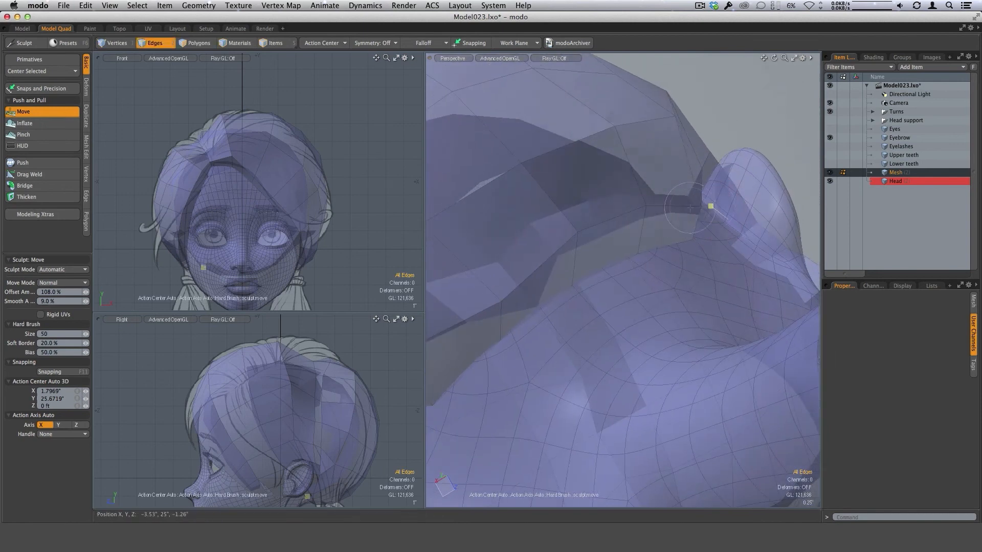
pyautogui.keyDown('alt'); pyautogui.moveTo(675, 209); pyautogui.dragTo(623, 221); pyautogui.keyUp('alt')
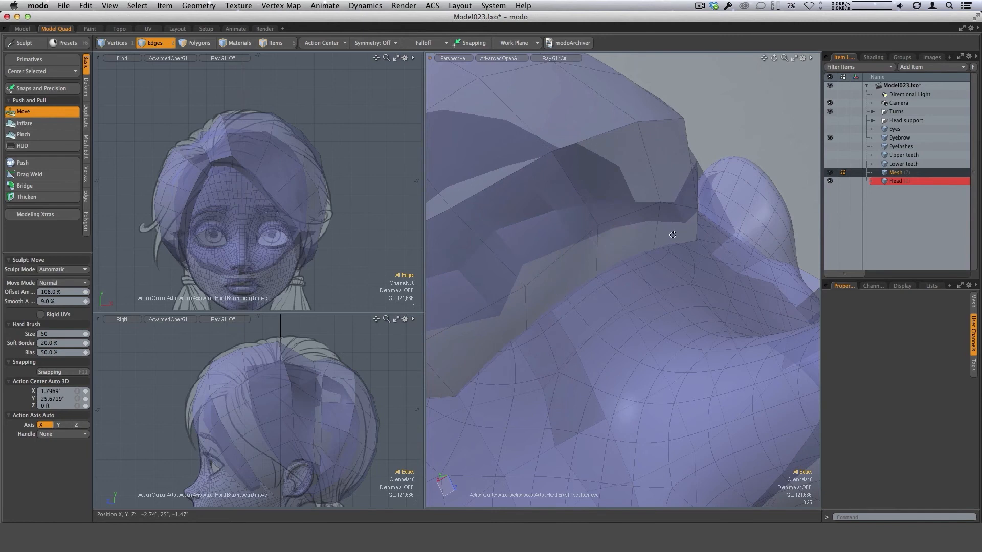
# - Even out the nape hairline between both ears with the Move brush at size 50
pyautogui.keyDown('alt'); pyautogui.moveTo(574, 245); pyautogui.dragTo(649, 242); pyautogui.keyUp('alt')
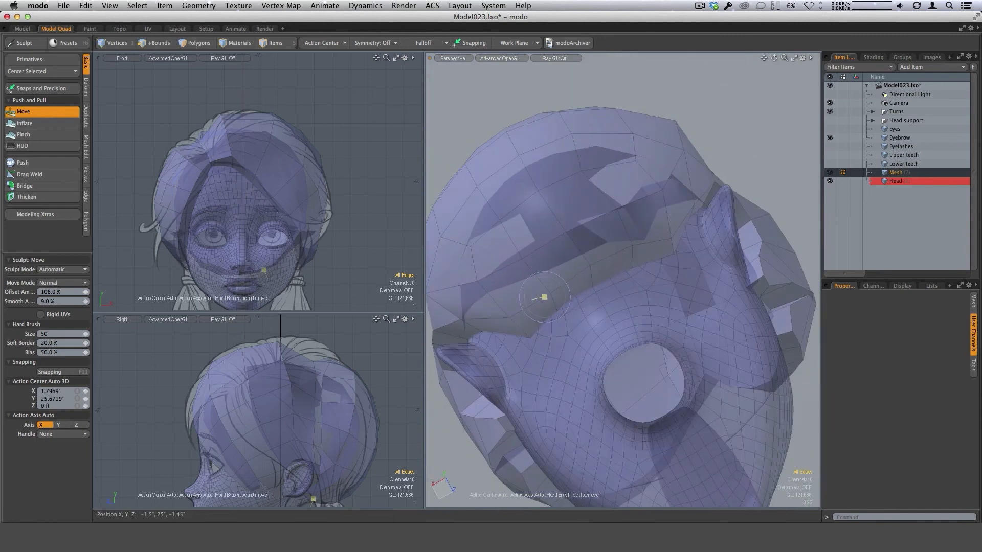
pyautogui.keyDown('alt'); pyautogui.moveTo(702, 275); pyautogui.dragTo(614, 296); pyautogui.keyUp('alt')
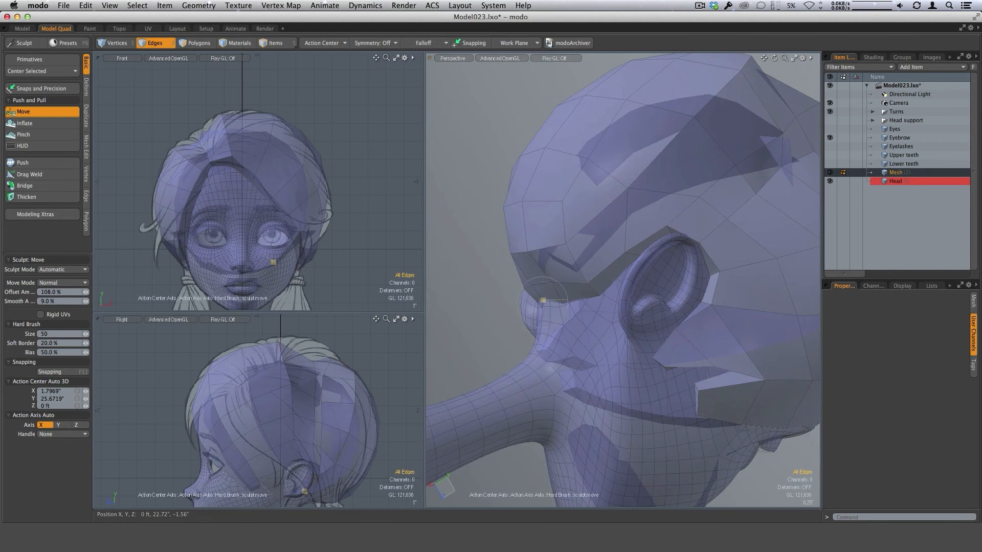
pyautogui.keyDown('alt'); pyautogui.moveTo(545, 309); pyautogui.dragTo(632, 323); pyautogui.keyUp('alt')
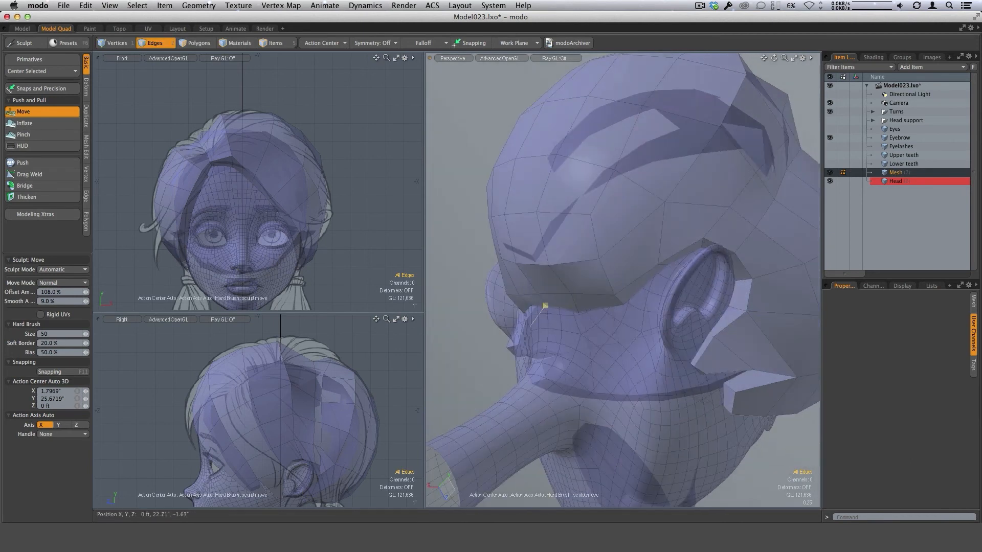
pyautogui.keyDown('alt'); pyautogui.moveTo(578, 309); pyautogui.dragTo(590, 304); pyautogui.keyUp('alt')
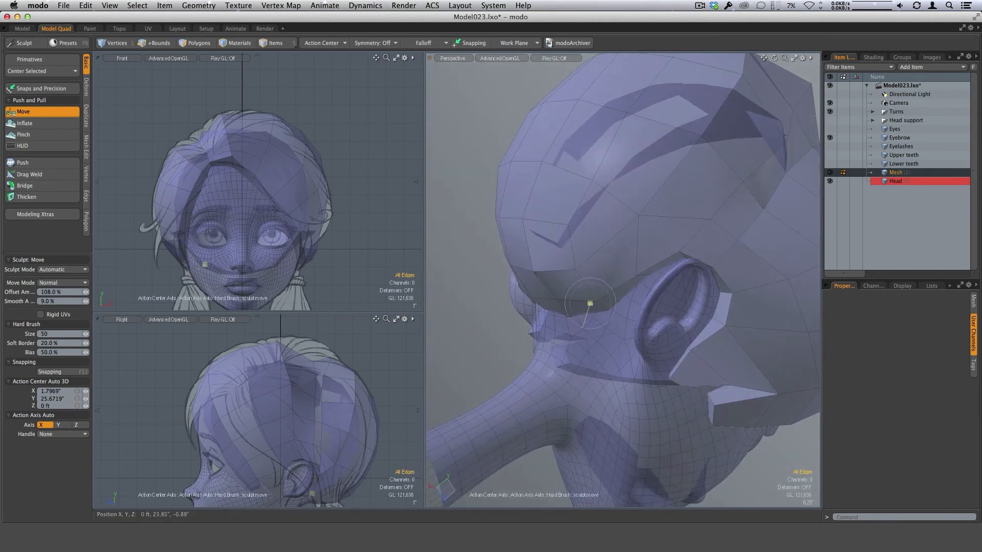
pyautogui.keyDown('alt'); pyautogui.moveTo(545, 266); pyautogui.dragTo(587, 269); pyautogui.keyUp('alt')
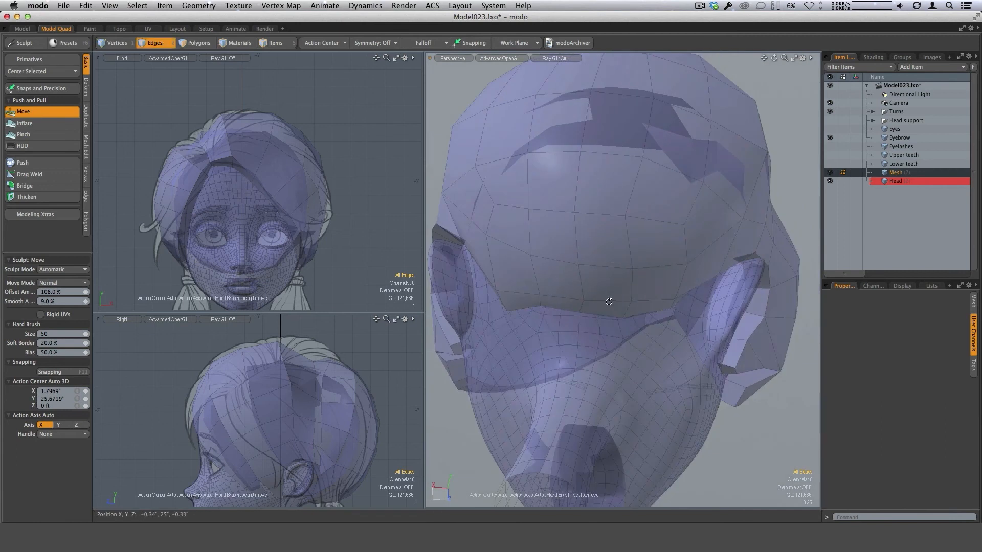
pyautogui.moveTo(608, 302)
pyautogui.keyDown('ctrl'); pyautogui.keyDown('alt'); pyautogui.mouseDown()
pyautogui.moveTo(603, 285)
pyautogui.moveTo(591, 293)
pyautogui.mouseUp(); pyautogui.keyUp('alt'); pyautogui.keyUp('ctrl')
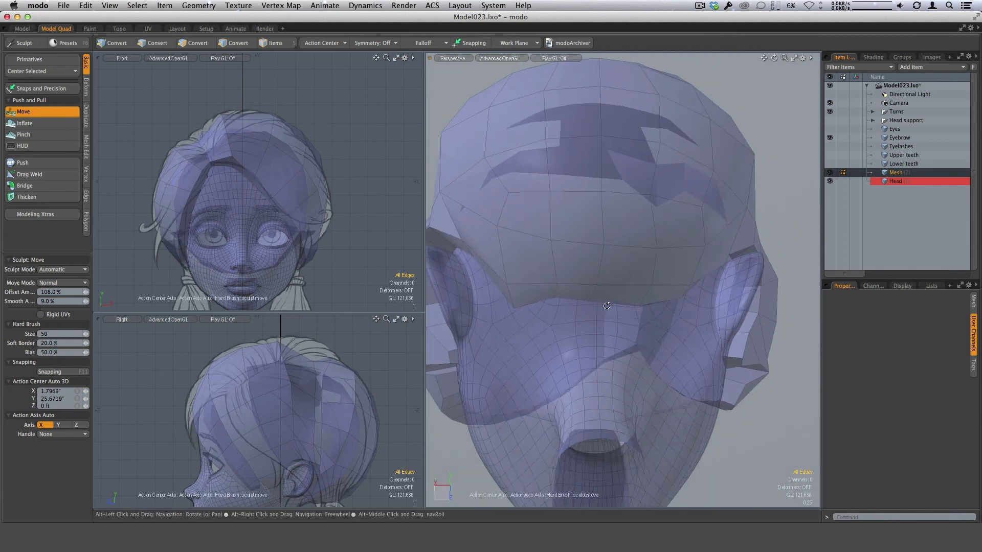
pyautogui.moveTo(594, 302); pyautogui.dragTo(593, 302, button='right')
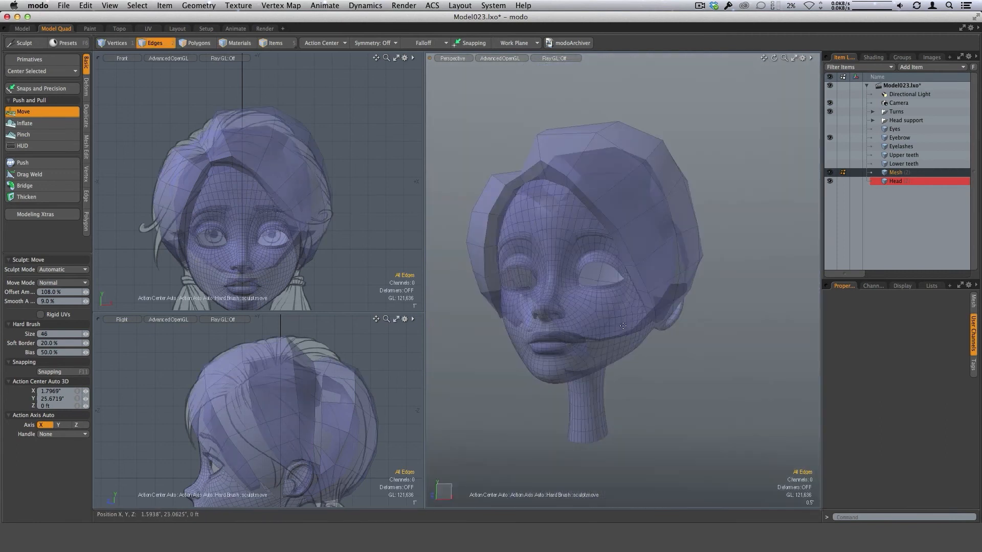
# - Refine the hair volume above and behind the left ear with the Move brush at size 50
pyautogui.keyDown('alt'); pyautogui.moveTo(720, 286); pyautogui.dragTo(693, 276); pyautogui.keyUp('alt')
pyautogui.keyDown('alt'); pyautogui.moveTo(693, 276); pyautogui.dragTo(672, 188); pyautogui.keyUp('alt')
pyautogui.moveTo(671, 200); pyautogui.dragTo(672, 199, button='right')
pyautogui.keyDown('alt'); pyautogui.moveTo(671, 201); pyautogui.dragTo(647, 199); pyautogui.keyUp('alt')
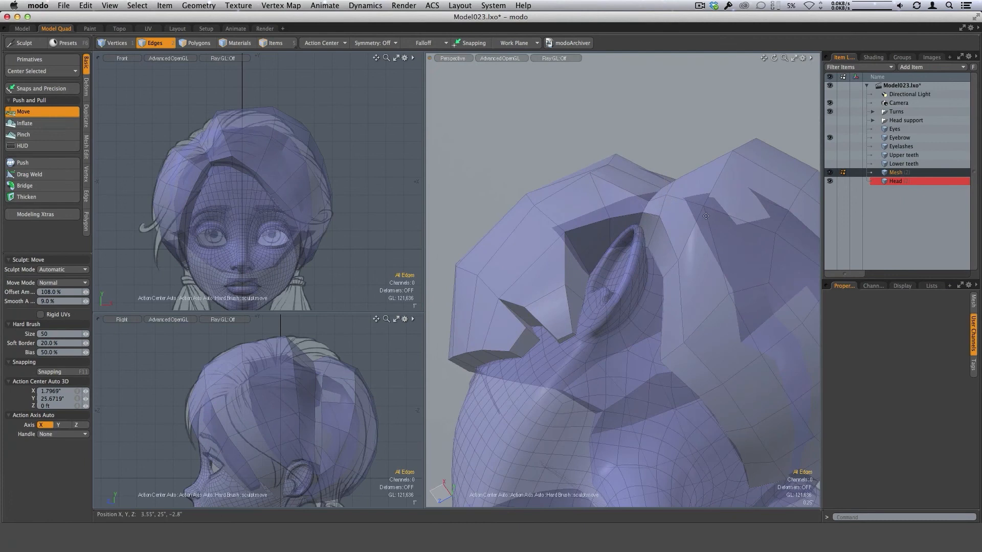
pyautogui.keyDown('ctrl'); pyautogui.keyDown('alt'); pyautogui.moveTo(706, 215); pyautogui.dragTo(782, 358); pyautogui.keyUp('alt'); pyautogui.keyUp('ctrl')
# - Shape the side lock and its lower tip beside the character's right cheek with the Move brush at size 65
pyautogui.moveTo(595, 312)
pyautogui.keyDown('alt'); pyautogui.mouseDown()
pyautogui.moveTo(643, 252)
pyautogui.moveTo(591, 250)
pyautogui.moveTo(570, 225)
pyautogui.moveTo(612, 223)
pyautogui.mouseUp(); pyautogui.keyUp('alt')
pyautogui.moveTo(510, 280); pyautogui.dragTo(518, 280, button='right')
pyautogui.keyDown('ctrl'); pyautogui.keyDown('alt'); pyautogui.moveTo(518, 280); pyautogui.dragTo(549, 278); pyautogui.keyUp('alt'); pyautogui.keyUp('ctrl')
pyautogui.moveTo(550, 279)
pyautogui.keyDown('alt'); pyautogui.mouseDown()
pyautogui.moveTo(533, 254)
pyautogui.moveTo(580, 260)
pyautogui.mouseUp(); pyautogui.keyUp('alt')
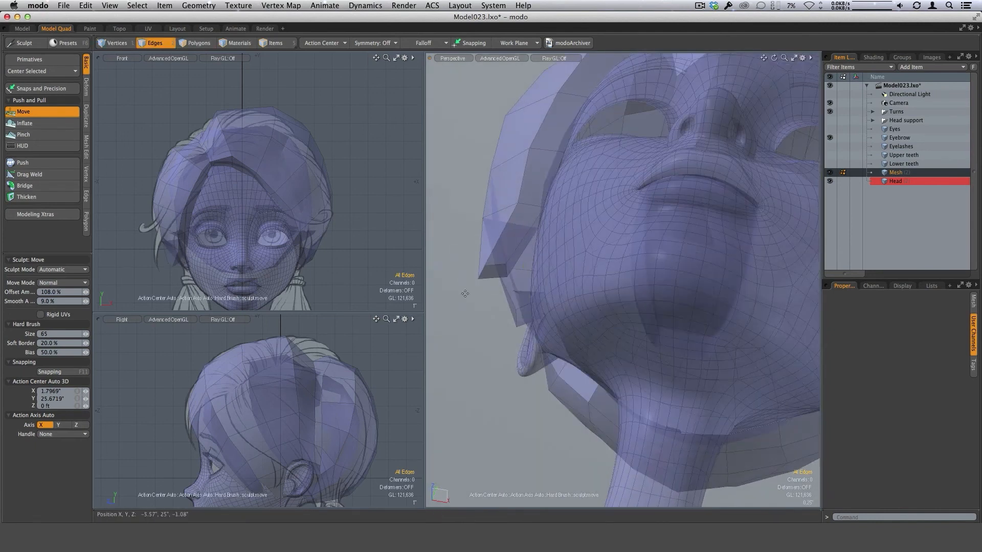
pyautogui.moveTo(641, 307)
pyautogui.keyDown('alt'); pyautogui.mouseDown()
pyautogui.moveTo(628, 296)
pyautogui.moveTo(664, 344)
pyautogui.moveTo(623, 299)
pyautogui.mouseUp(); pyautogui.keyUp('alt')
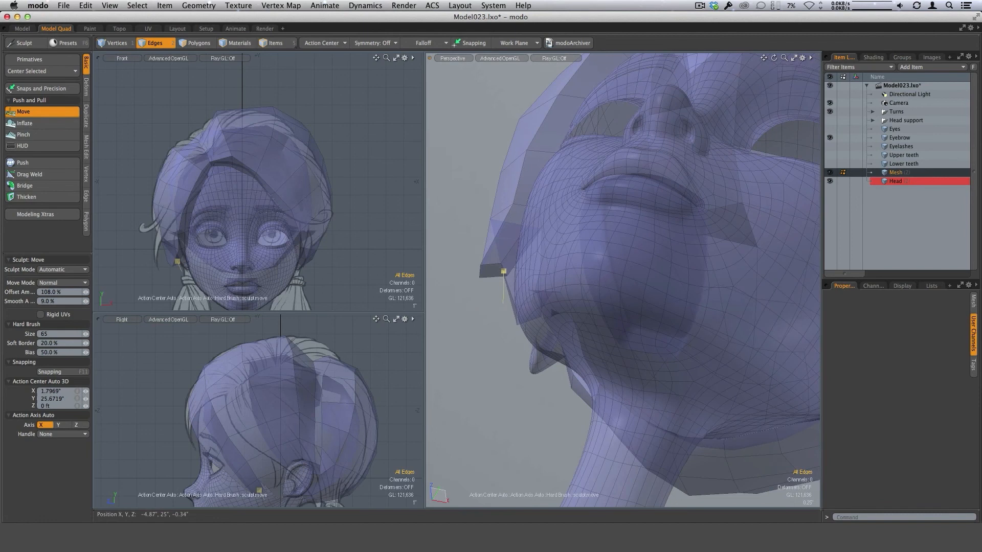
pyautogui.keyDown('alt'); pyautogui.moveTo(503, 271); pyautogui.dragTo(534, 207); pyautogui.keyUp('alt')
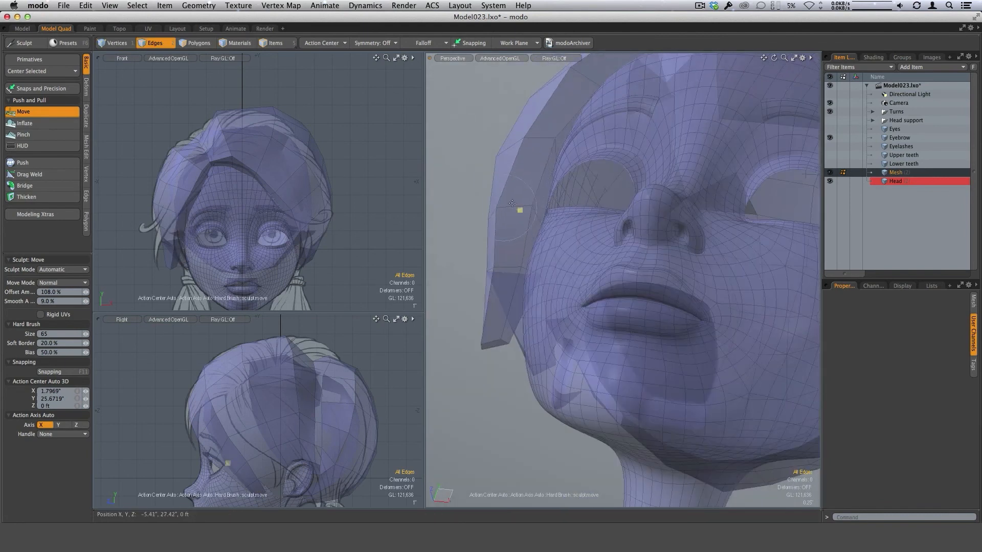
pyautogui.moveTo(511, 203)
pyautogui.keyDown('alt'); pyautogui.mouseDown()
pyautogui.moveTo(571, 237)
pyautogui.moveTo(606, 208)
pyautogui.moveTo(557, 173)
pyautogui.moveTo(512, 211)
pyautogui.mouseUp(); pyautogui.keyUp('alt')
pyautogui.keyDown('alt'); pyautogui.moveTo(486, 208); pyautogui.dragTo(574, 242); pyautogui.keyUp('alt')
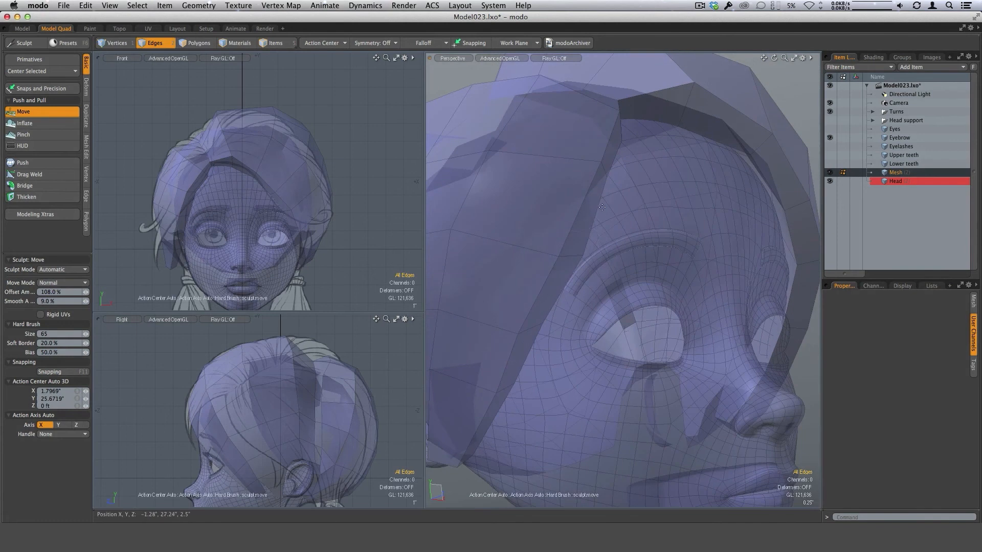
# - Refine the hair edge along the right temple and eye with the Move brush at sizes 41 and 79
pyautogui.moveTo(616, 194)
pyautogui.keyDown('alt'); pyautogui.mouseDown()
pyautogui.moveTo(646, 225)
pyautogui.moveTo(634, 245)
pyautogui.moveTo(636, 208)
pyautogui.mouseUp(); pyautogui.keyUp('alt')
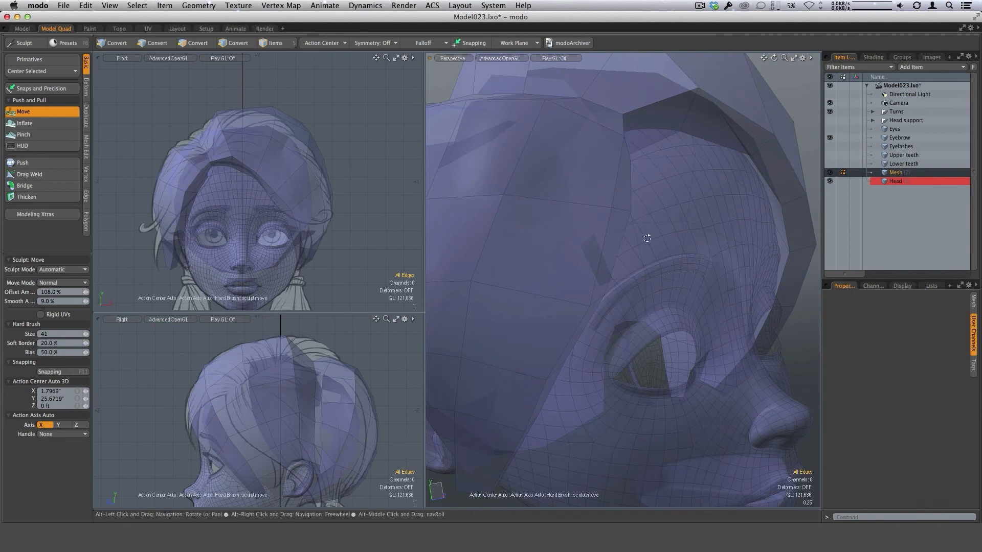
pyautogui.keyDown('alt'); pyautogui.moveTo(645, 229); pyautogui.dragTo(639, 213); pyautogui.keyUp('alt')
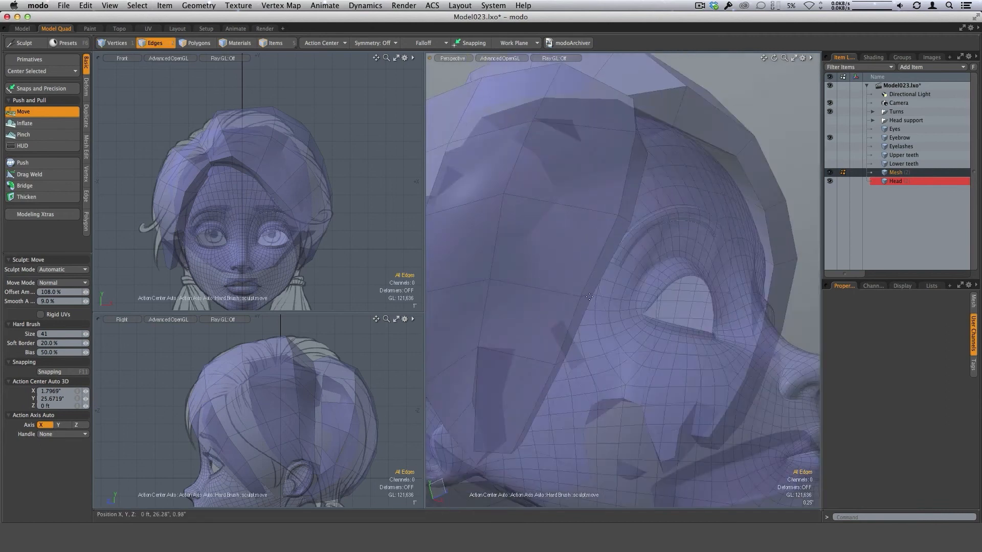
pyautogui.moveTo(589, 297); pyautogui.dragTo(591, 296, button='right')
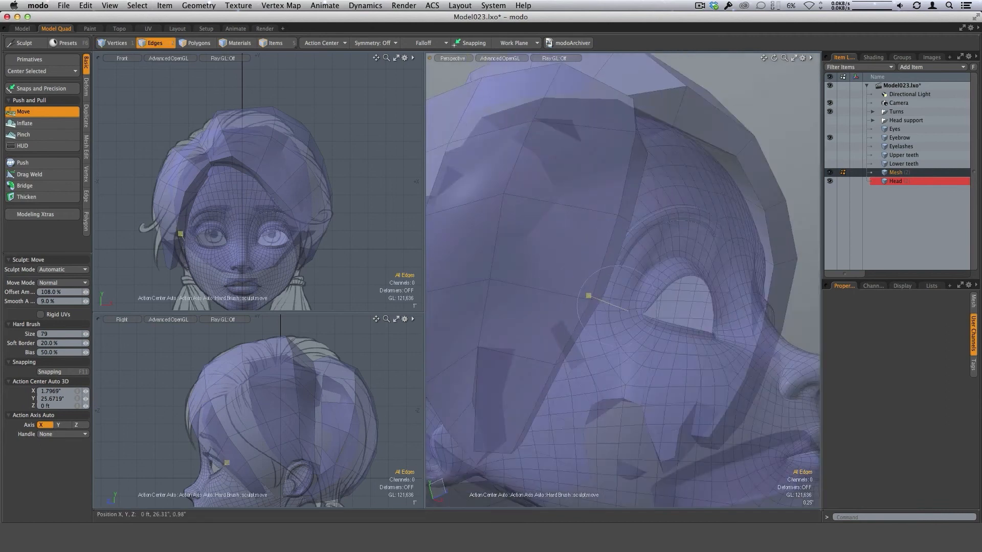
pyautogui.keyDown('alt'); pyautogui.moveTo(627, 248); pyautogui.dragTo(620, 291); pyautogui.keyUp('alt')
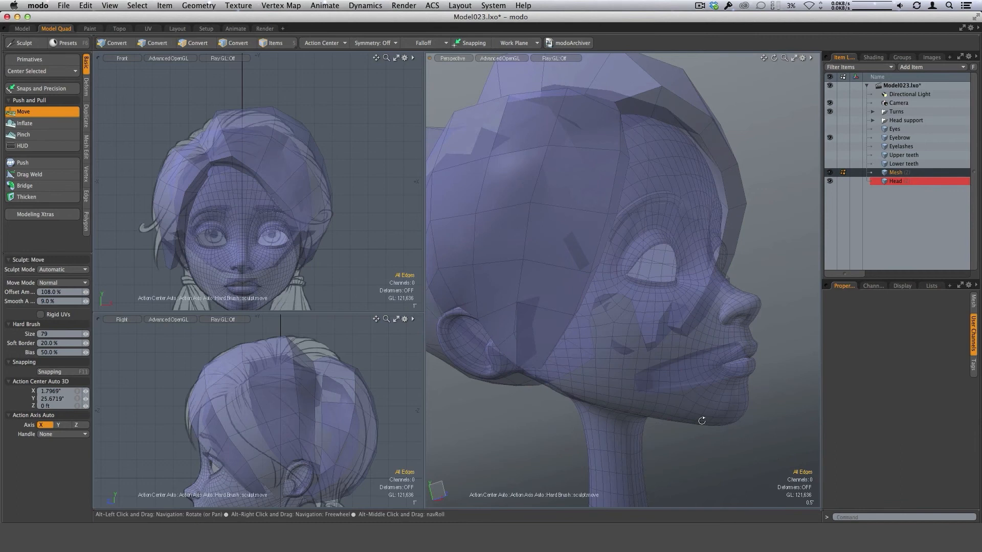
# - Pull the hair rim outward beside the character's left cheek with the Move brush at sizes 73 and 48
pyautogui.moveTo(549, 360)
pyautogui.keyDown('alt'); pyautogui.mouseDown()
pyautogui.moveTo(667, 217)
pyautogui.moveTo(673, 153)
pyautogui.mouseUp(); pyautogui.keyUp('alt')
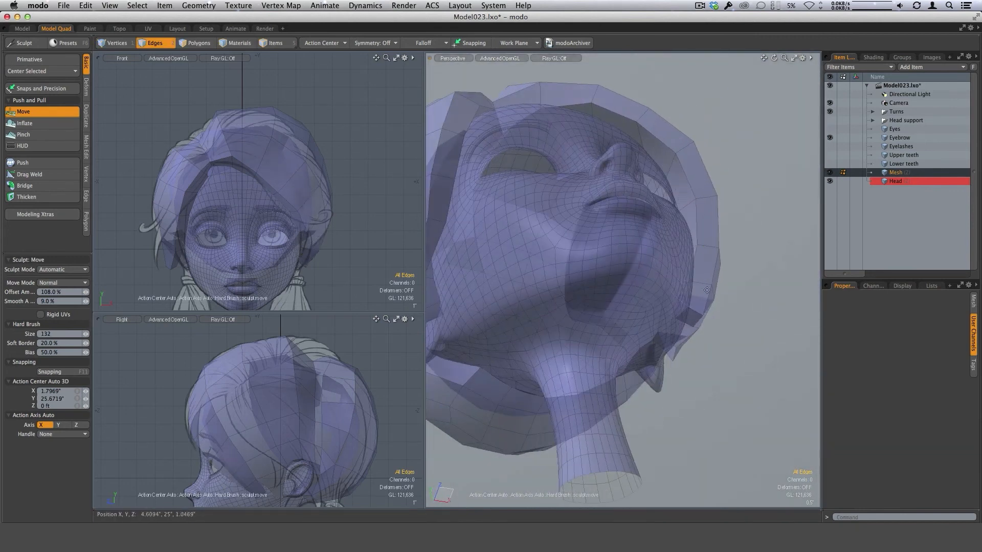
pyautogui.moveTo(706, 291)
pyautogui.keyDown('alt'); pyautogui.mouseDown()
pyautogui.moveTo(633, 127)
pyautogui.moveTo(619, 239)
pyautogui.mouseUp(); pyautogui.keyUp('alt')
pyautogui.moveTo(588, 168); pyautogui.dragTo(566, 163, button='right')
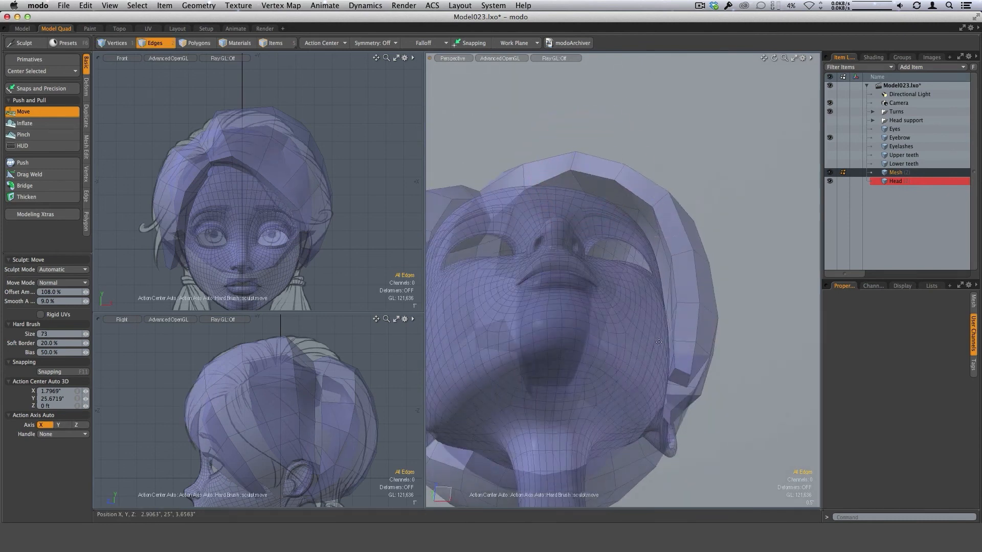
pyautogui.keyDown('alt'); pyautogui.moveTo(658, 342); pyautogui.dragTo(698, 283); pyautogui.keyUp('alt')
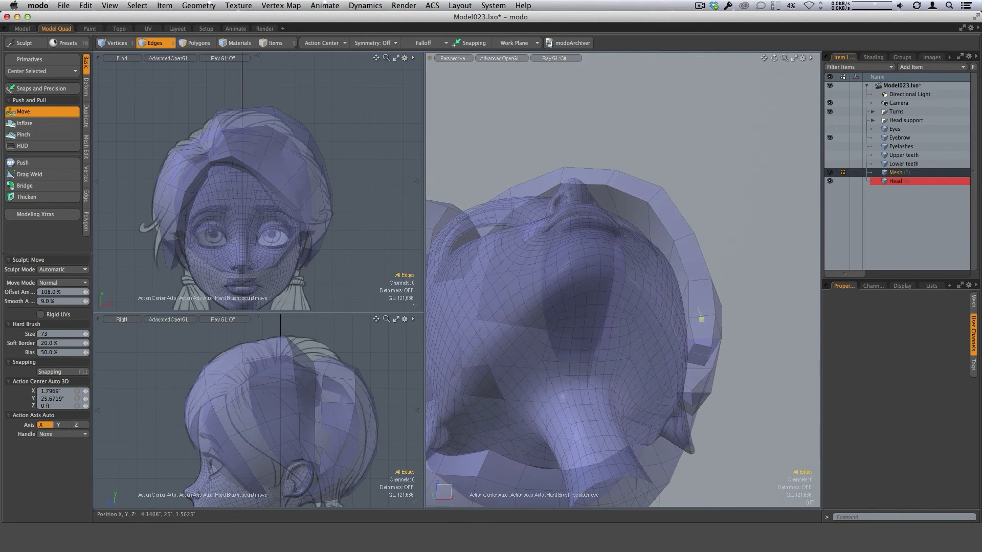
pyautogui.moveTo(701, 319); pyautogui.dragTo(699, 321, button='right')
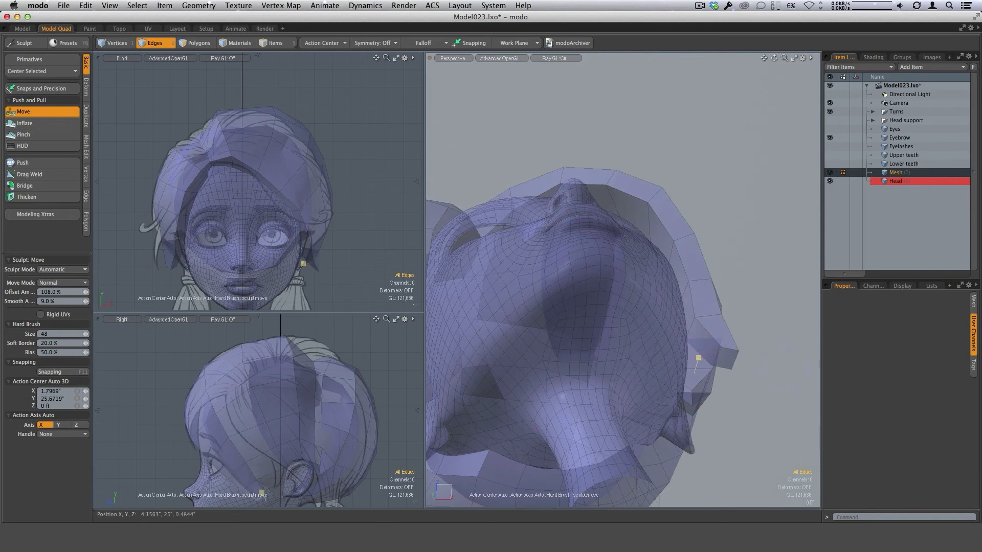
# - Shape the small lock in front of the character's left ear with the Move brush at sizes 40 and 35
pyautogui.keyDown('alt'); pyautogui.moveTo(761, 377); pyautogui.dragTo(588, 260); pyautogui.keyUp('alt')
pyautogui.scroll(3, 615, 230)
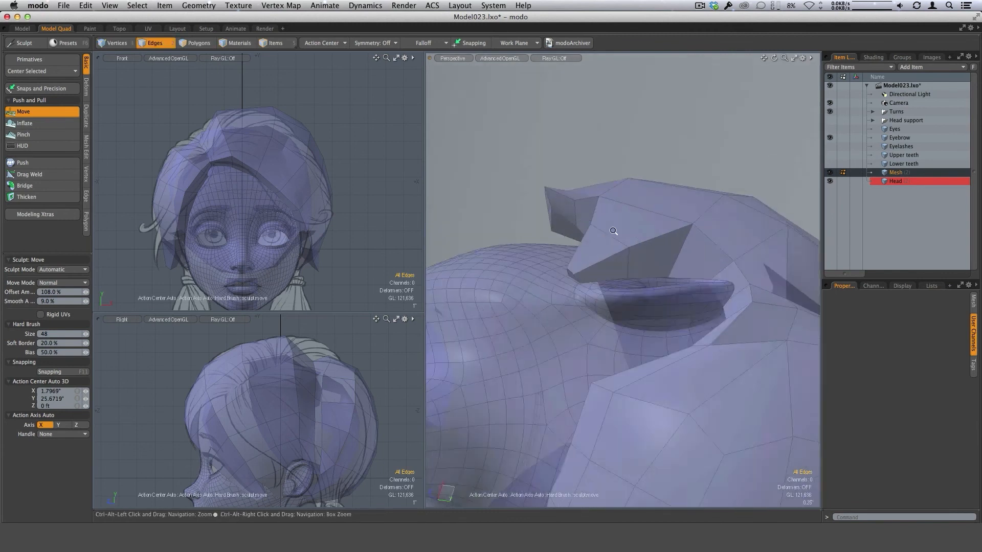
pyautogui.moveTo(616, 230)
pyautogui.keyDown('alt'); pyautogui.mouseDown()
pyautogui.moveTo(573, 223)
pyautogui.moveTo(540, 240)
pyautogui.moveTo(548, 253)
pyautogui.mouseUp(); pyautogui.keyUp('alt')
pyautogui.moveTo(546, 276); pyautogui.dragTo(540, 275, button='right')
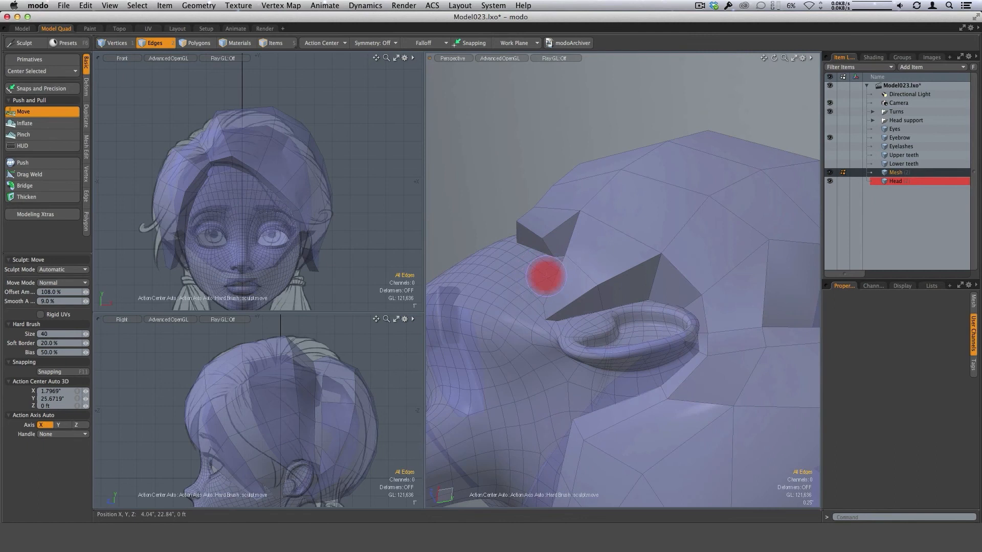
pyautogui.keyDown('alt'); pyautogui.moveTo(545, 274); pyautogui.dragTo(553, 261); pyautogui.keyUp('alt')
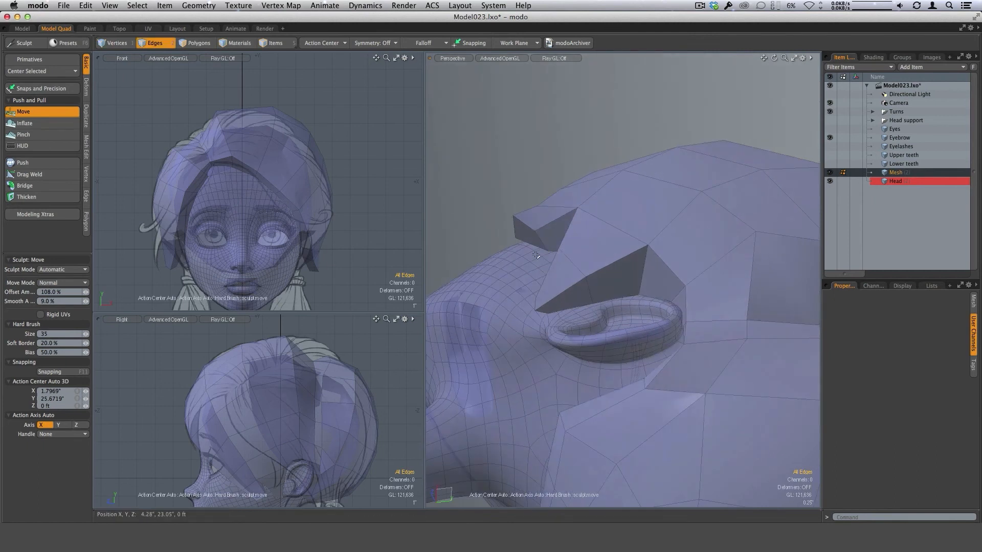
pyautogui.moveTo(538, 259); pyautogui.dragTo(551, 260, button='right')
# - Even out the hair rim along the left temple and cheek with the Move brush at sizes 69, 96 and 101
pyautogui.moveTo(551, 260)
pyautogui.keyDown('alt'); pyautogui.mouseDown()
pyautogui.moveTo(582, 237)
pyautogui.moveTo(736, 200)
pyautogui.mouseUp(); pyautogui.keyUp('alt')
pyautogui.keyDown('alt'); pyautogui.moveTo(664, 317); pyautogui.dragTo(715, 281); pyautogui.keyUp('alt')
pyautogui.moveTo(633, 246); pyautogui.dragTo(638, 246, button='right')
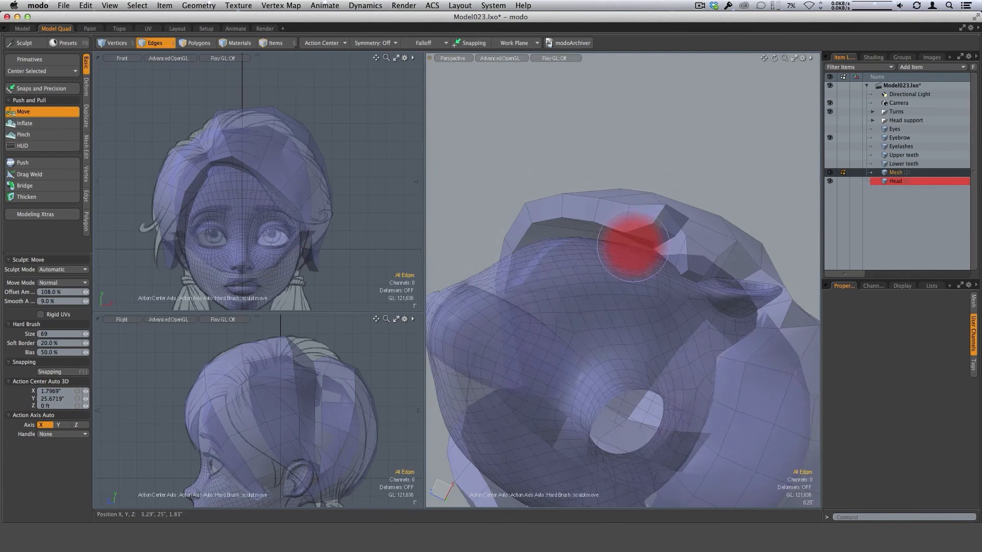
pyautogui.keyDown('alt'); pyautogui.moveTo(633, 245); pyautogui.dragTo(593, 229); pyautogui.keyUp('alt')
pyautogui.moveTo(593, 229); pyautogui.dragTo(626, 230, button='right')
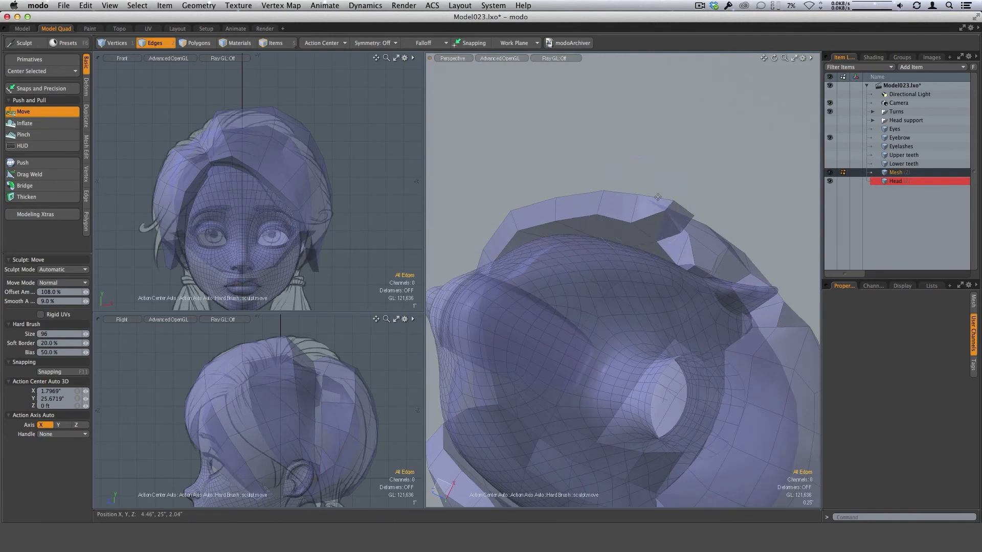
pyautogui.moveTo(657, 196)
pyautogui.keyDown('alt'); pyautogui.mouseDown()
pyautogui.moveTo(652, 279)
pyautogui.moveTo(608, 291)
pyautogui.moveTo(645, 323)
pyautogui.moveTo(622, 324)
pyautogui.mouseUp(); pyautogui.keyUp('alt')
pyautogui.keyDown('alt'); pyautogui.moveTo(621, 325); pyautogui.dragTo(592, 329); pyautogui.keyUp('alt')
pyautogui.moveTo(628, 337); pyautogui.dragTo(631, 337, button='right')
pyautogui.keyDown('alt'); pyautogui.moveTo(631, 337); pyautogui.dragTo(640, 280); pyautogui.keyUp('alt')
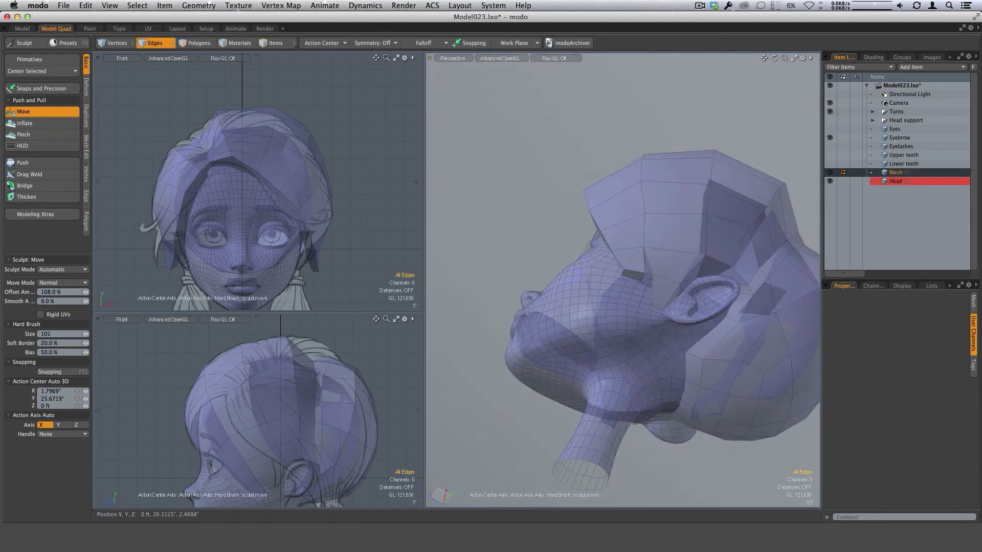
# - Select the end polygon of the lock in front of the left ear and lengthen the lock with Polygon Extrude
pyautogui.press('space')
pyautogui.press('space')
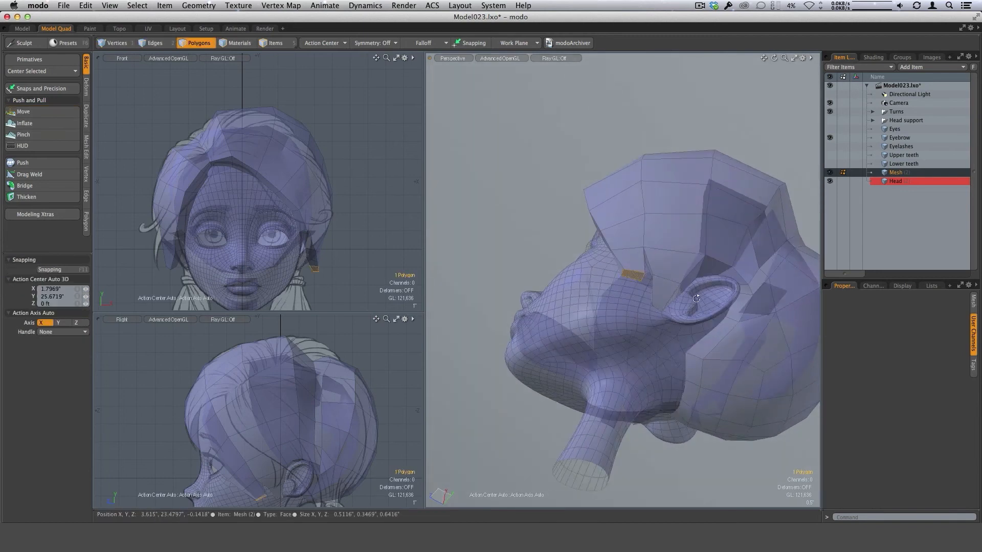
pyautogui.keyDown('alt'); pyautogui.moveTo(696, 298); pyautogui.dragTo(588, 325); pyautogui.keyUp('alt')
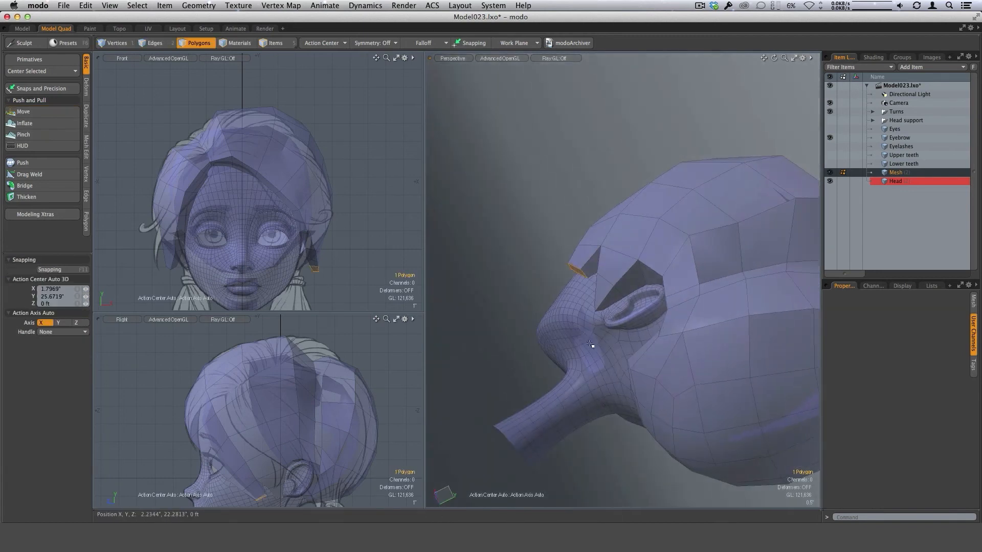
pyautogui.click(578, 297)
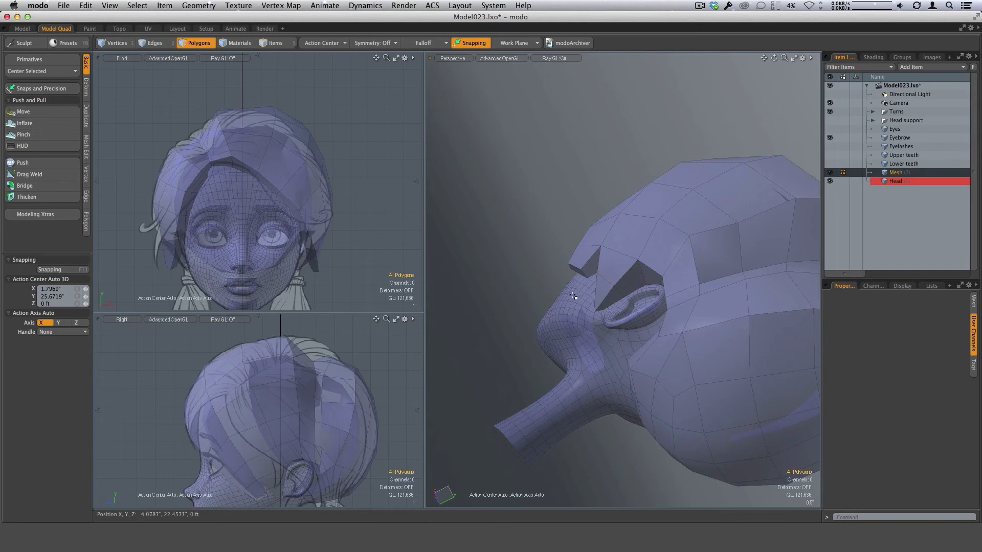
pyautogui.click(578, 272)
pyautogui.moveTo(579, 272)
pyautogui.keyDown('alt'); pyautogui.mouseDown()
pyautogui.moveTo(567, 293)
pyautogui.moveTo(574, 260)
pyautogui.mouseUp(); pyautogui.keyUp('alt')
pyautogui.click(568, 288)
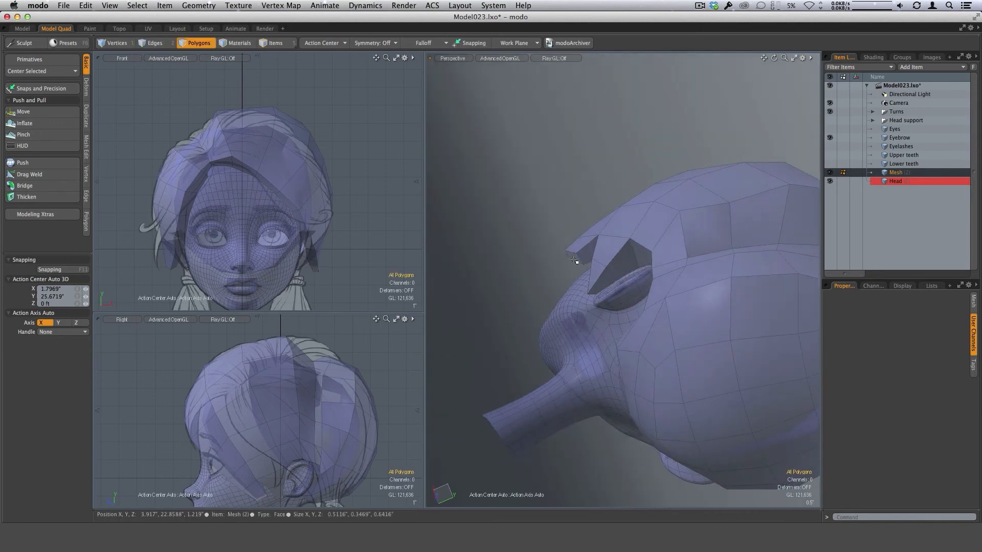
pyautogui.hotkey('shift', 'x')
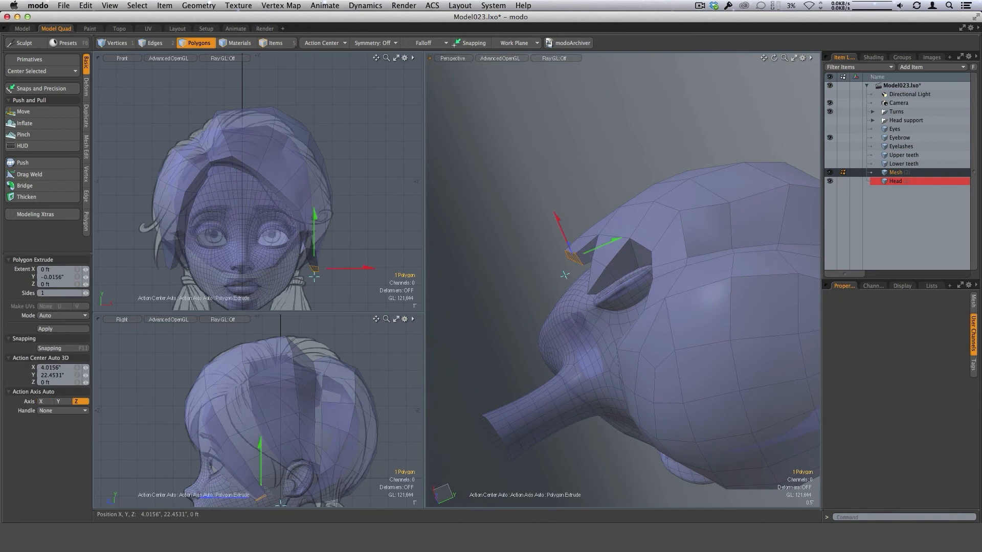
pyautogui.keyDown('alt'); pyautogui.moveTo(603, 250); pyautogui.dragTo(643, 354); pyautogui.keyUp('alt')
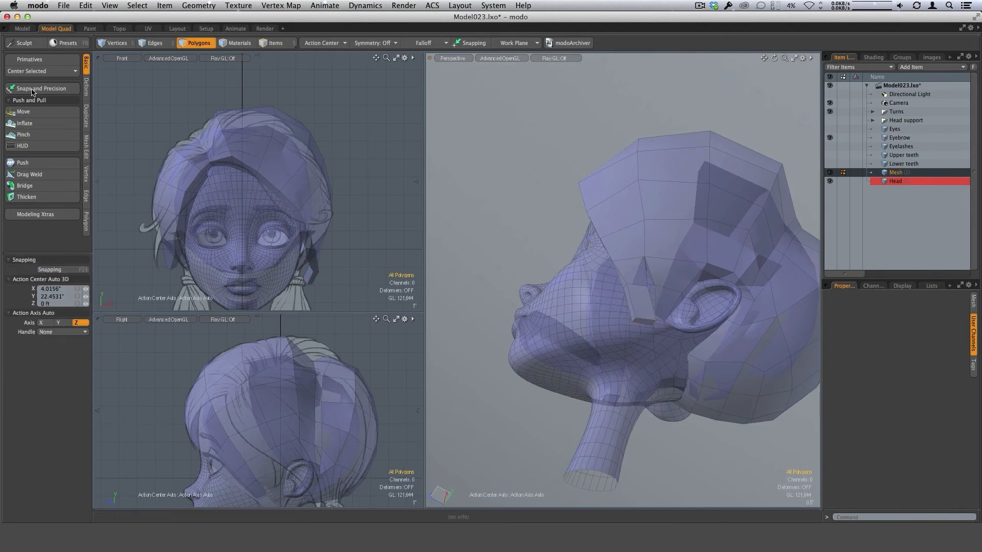
# - Reshape the extruded end of the left side lock with the Move brush at size 59
pyautogui.click(41, 112)
pyautogui.moveTo(621, 308)
pyautogui.mouseDown(button='right')
pyautogui.moveTo(633, 308)
pyautogui.moveTo(618, 325)
pyautogui.mouseUp(button='right')
pyautogui.keyDown('alt'); pyautogui.moveTo(645, 323); pyautogui.dragTo(616, 317); pyautogui.keyUp('alt')
pyautogui.scroll(3, 615, 317)
pyautogui.moveTo(612, 322); pyautogui.dragTo(595, 322, button='right')
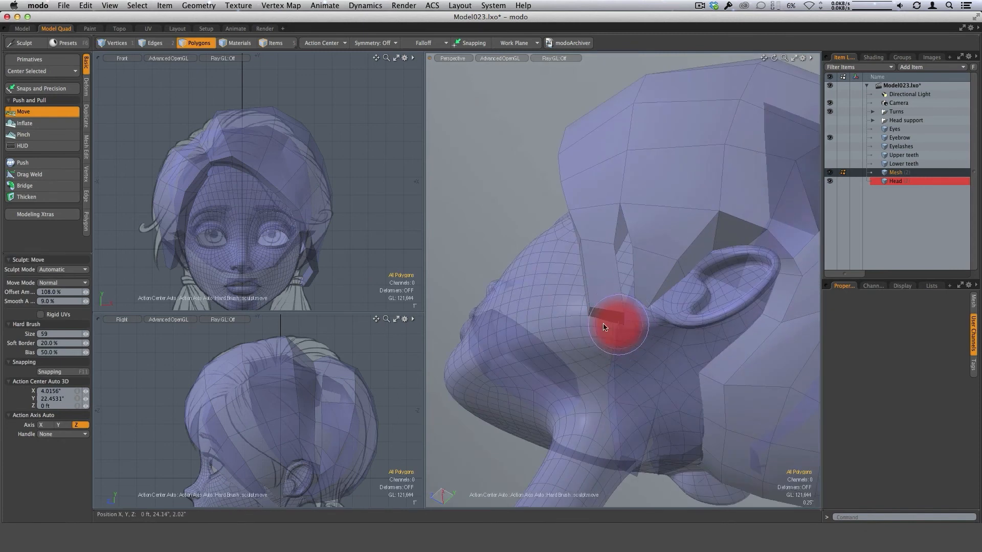
pyautogui.moveTo(596, 322)
pyautogui.keyDown('alt'); pyautogui.mouseDown()
pyautogui.moveTo(598, 353)
pyautogui.moveTo(601, 156)
pyautogui.moveTo(631, 163)
pyautogui.mouseUp(); pyautogui.keyUp('alt')
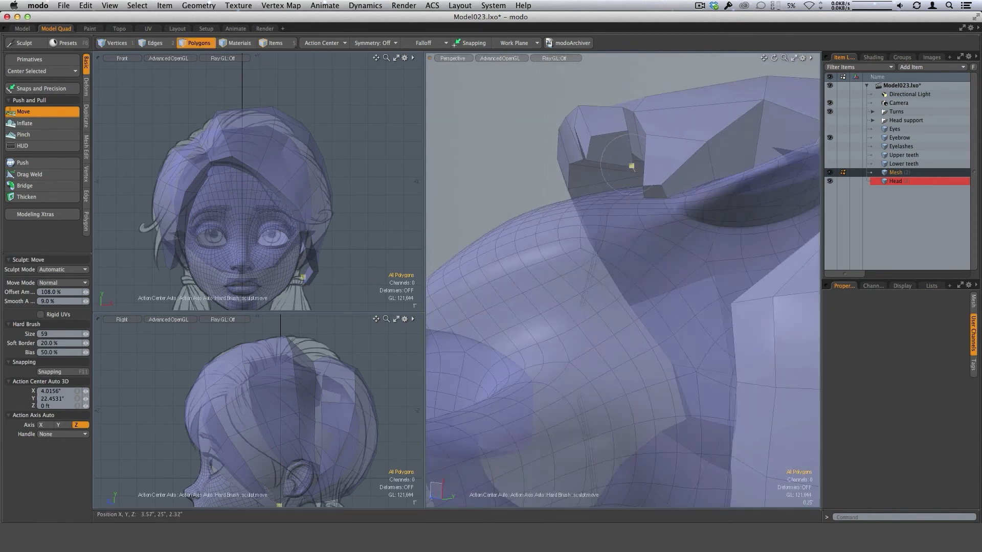
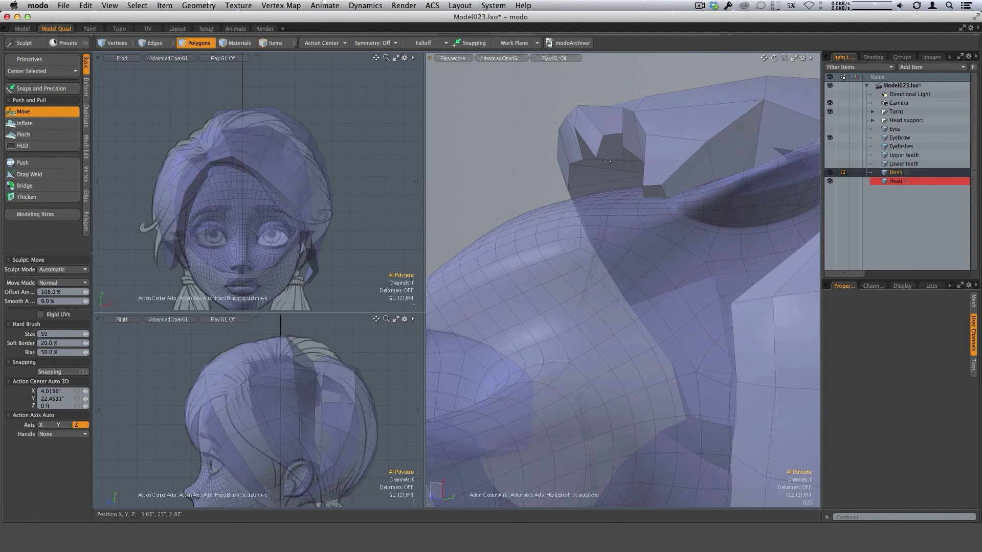
# - Bend and taper the tip of the left side lock below the ear with the Move brush at size 42
pyautogui.moveTo(607, 162); pyautogui.dragTo(594, 161, button='right')
pyautogui.moveTo(606, 153)
pyautogui.keyDown('alt'); pyautogui.mouseDown()
pyautogui.moveTo(604, 176)
pyautogui.moveTo(616, 154)
pyautogui.moveTo(644, 141)
pyautogui.moveTo(657, 168)
pyautogui.mouseUp(); pyautogui.keyUp('alt')
pyautogui.moveTo(657, 168); pyautogui.dragTo(675, 167, button='right')
pyautogui.moveTo(664, 166)
pyautogui.keyDown('alt'); pyautogui.mouseDown()
pyautogui.moveTo(624, 138)
pyautogui.moveTo(685, 170)
pyautogui.moveTo(506, 332)
pyautogui.moveTo(664, 390)
pyautogui.moveTo(620, 216)
pyautogui.moveTo(567, 210)
pyautogui.moveTo(607, 331)
pyautogui.moveTo(551, 319)
pyautogui.moveTo(586, 323)
pyautogui.mouseUp(); pyautogui.keyUp('alt')
pyautogui.keyDown('alt'); pyautogui.moveTo(525, 189); pyautogui.dragTo(550, 212); pyautogui.keyUp('alt')
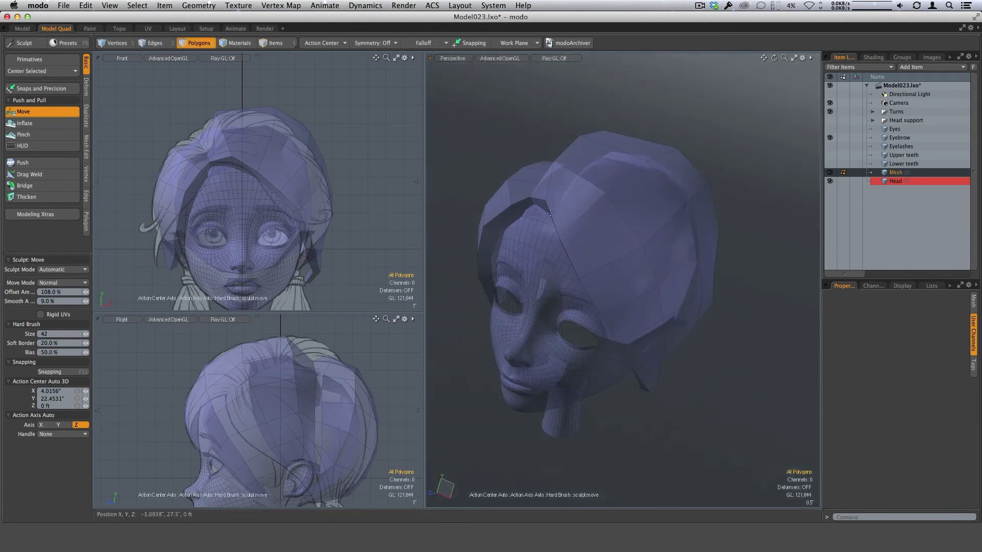
# - Refine the hair edge at the forehead parting with the Move brush at sizes 42 and 41
pyautogui.moveTo(558, 218); pyautogui.dragTo(572, 219, button='right')
pyautogui.moveTo(572, 220)
pyautogui.keyDown('alt'); pyautogui.mouseDown()
pyautogui.moveTo(591, 279)
pyautogui.moveTo(548, 237)
pyautogui.moveTo(596, 235)
pyautogui.mouseUp(); pyautogui.keyUp('alt')
pyautogui.moveTo(596, 234); pyautogui.dragTo(583, 235, button='right')
pyautogui.moveTo(582, 235)
pyautogui.keyDown('alt'); pyautogui.mouseDown()
pyautogui.moveTo(576, 278)
pyautogui.moveTo(577, 258)
pyautogui.moveTo(609, 246)
pyautogui.mouseUp(); pyautogui.keyUp('alt')
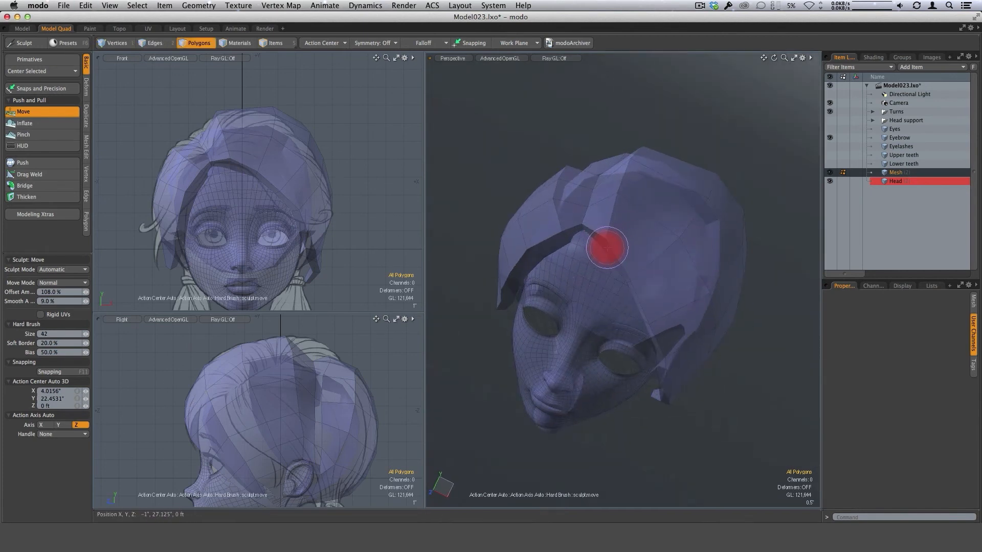
pyautogui.keyDown('alt'); pyautogui.moveTo(603, 252); pyautogui.dragTo(600, 112); pyautogui.keyUp('alt')
pyautogui.scroll(5, 591, 110)
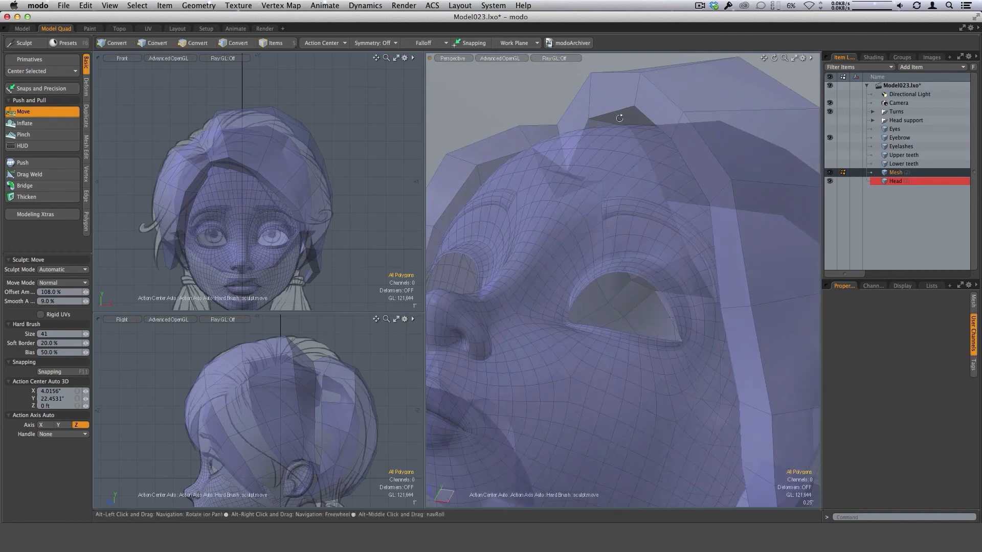
# - Preview the hair mesh with subdivision smoothing from several angles, switch back to plain polygons, and drop the Move brush
pyautogui.keyDown('ctrl'); pyautogui.keyDown('alt'); pyautogui.moveTo(615, 118); pyautogui.dragTo(624, 352); pyautogui.keyUp('alt'); pyautogui.keyUp('ctrl')
pyautogui.keyDown('ctrl'); pyautogui.keyDown('alt'); pyautogui.moveTo(625, 353); pyautogui.dragTo(629, 332); pyautogui.keyUp('alt'); pyautogui.keyUp('ctrl')
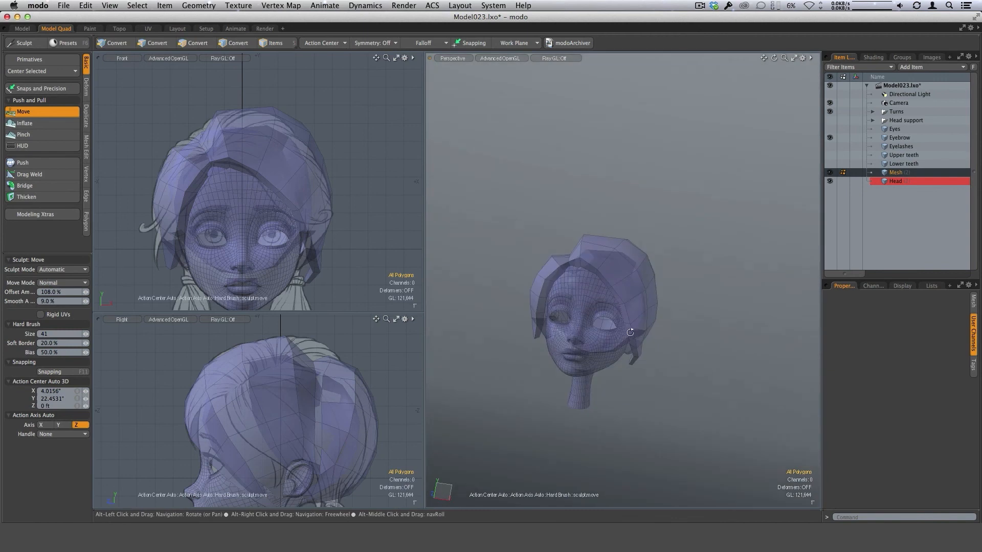
pyautogui.press('Tab')
pyautogui.keyDown('alt'); pyautogui.moveTo(681, 361); pyautogui.dragTo(680, 286); pyautogui.keyUp('alt')
pyautogui.keyDown('alt'); pyautogui.moveTo(680, 286); pyautogui.dragTo(684, 204); pyautogui.keyUp('alt')
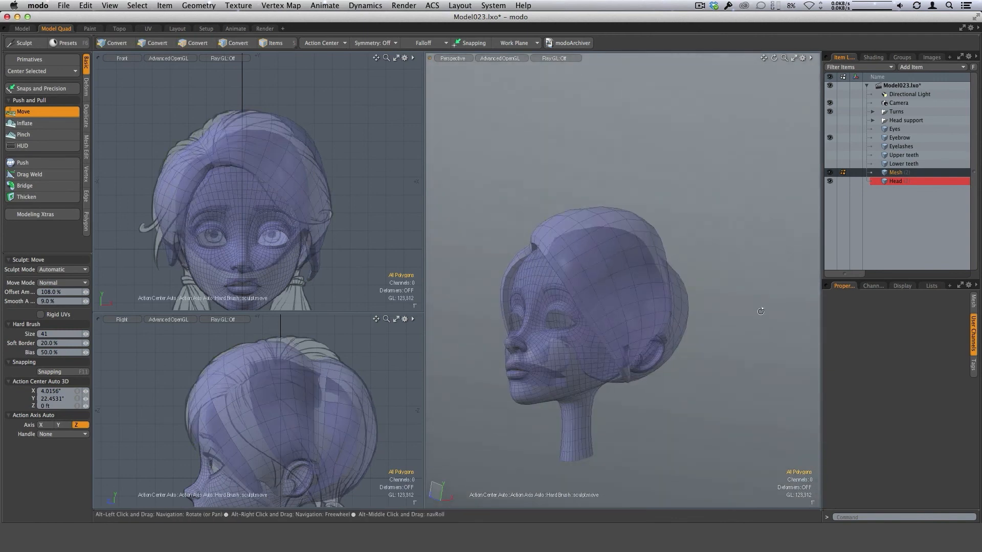
pyautogui.press('Tab')
pyautogui.keyDown('alt'); pyautogui.moveTo(688, 278); pyautogui.dragTo(713, 303); pyautogui.keyUp('alt')
pyautogui.press('space')
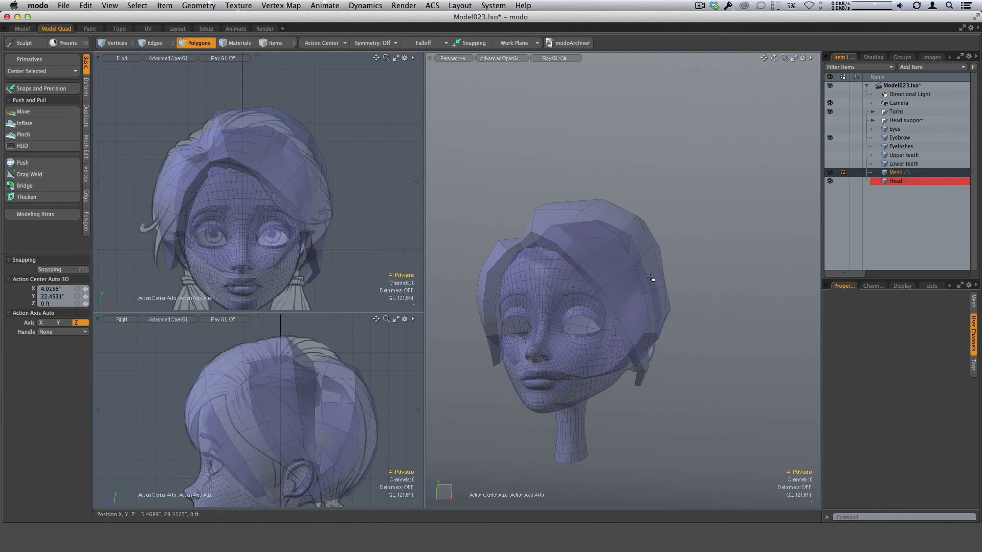
pyautogui.keyDown('alt'); pyautogui.moveTo(650, 278); pyautogui.dragTo(679, 313); pyautogui.keyUp('alt')
pyautogui.keyDown('alt'); pyautogui.moveTo(632, 260); pyautogui.dragTo(648, 297); pyautogui.keyUp('alt')
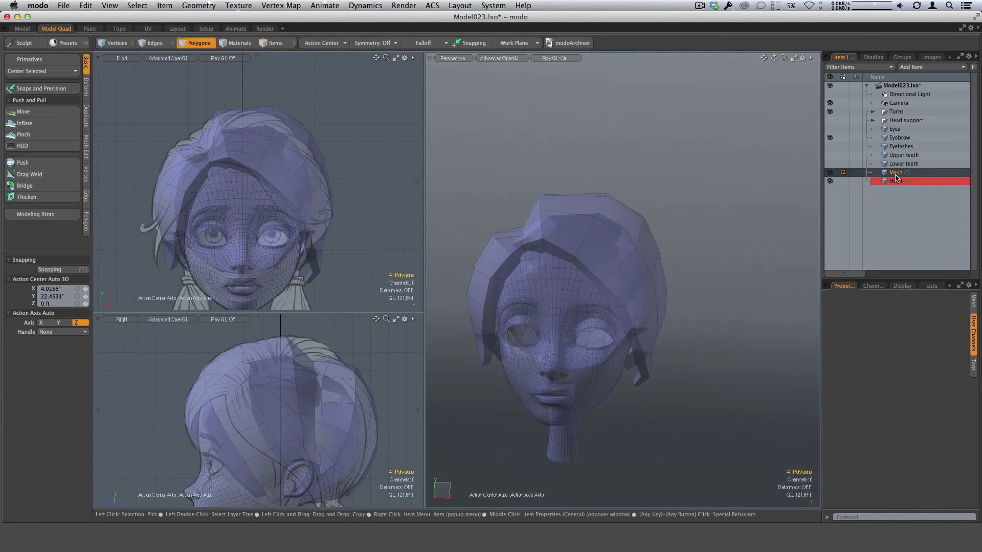
pyautogui.rightClick(896, 178)
pyautogui.click(879, 366)
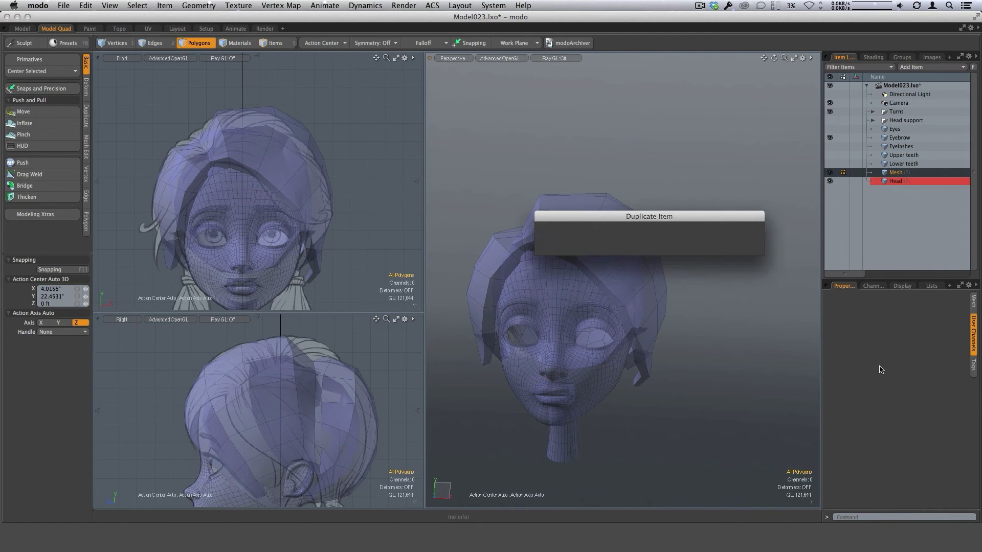
pyautogui.click(737, 230)
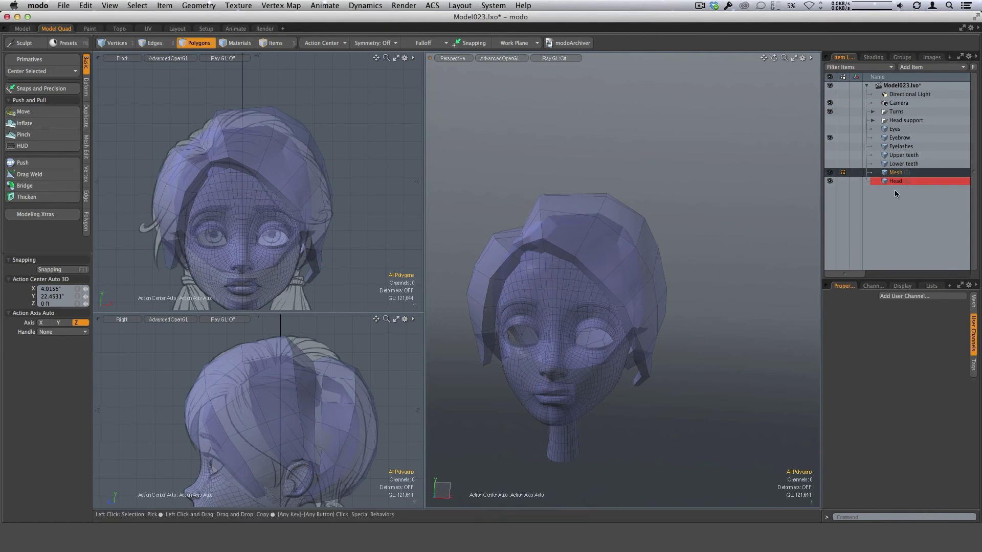
pyautogui.click(745, 304)
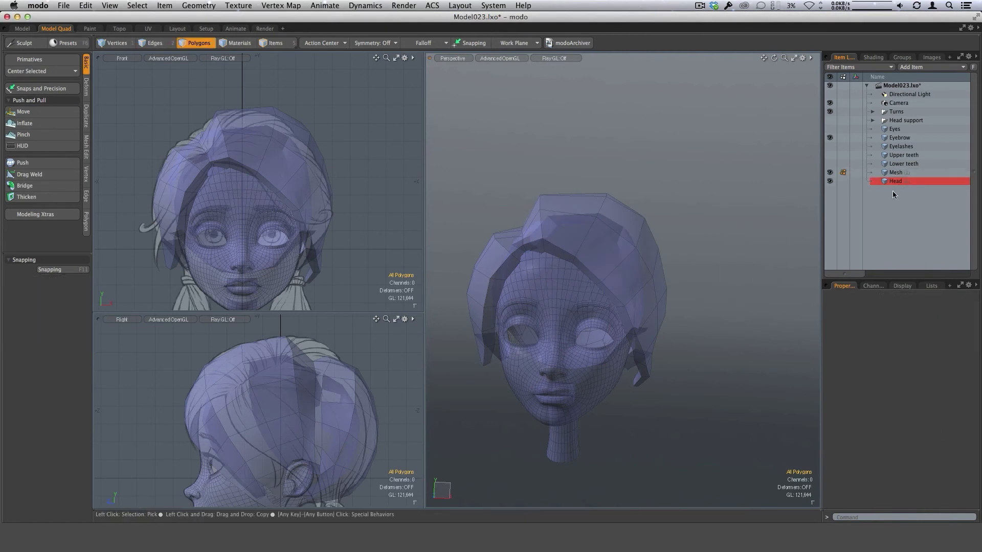
# - Duplicate the hair mesh item
pyautogui.click(910, 173)
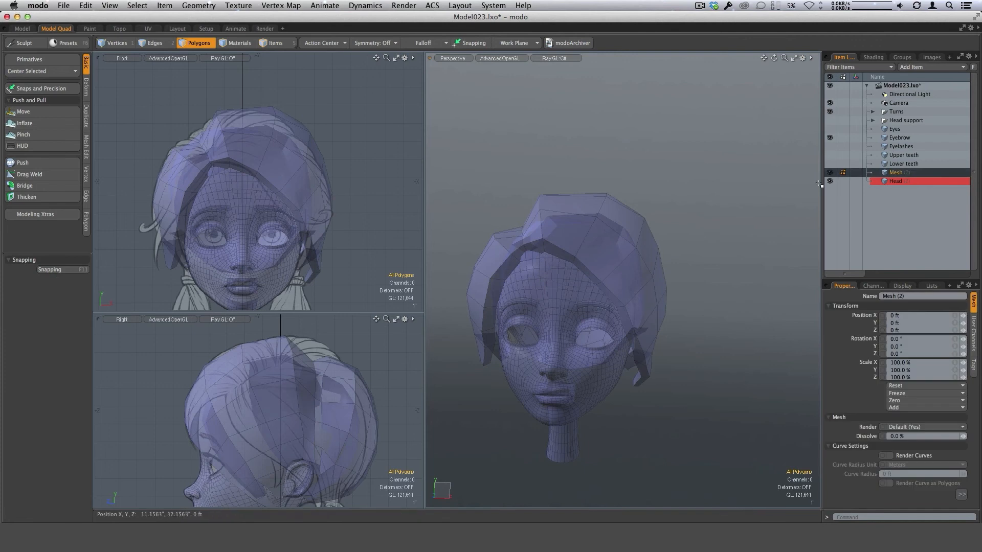
pyautogui.rightClick(896, 177)
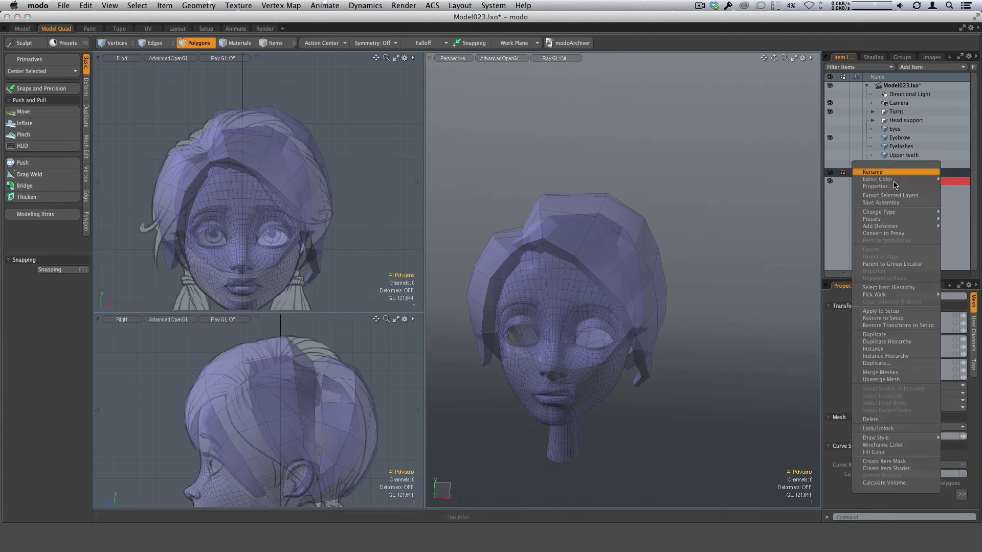
pyautogui.click(878, 336)
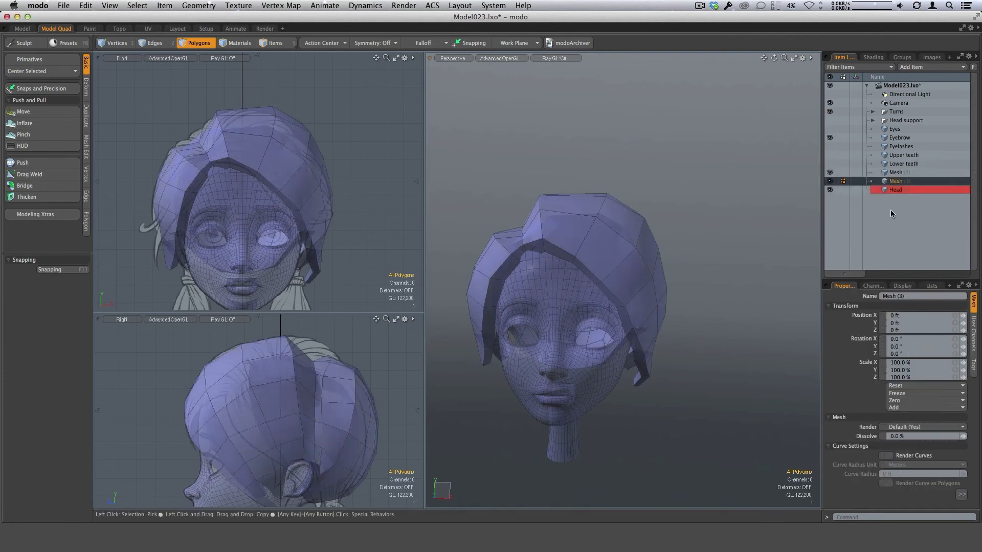
# - Hide the original hair mesh and rename it "hair low poly"
pyautogui.click(829, 172)
pyautogui.click(894, 172)
pyautogui.rightClick(897, 173)
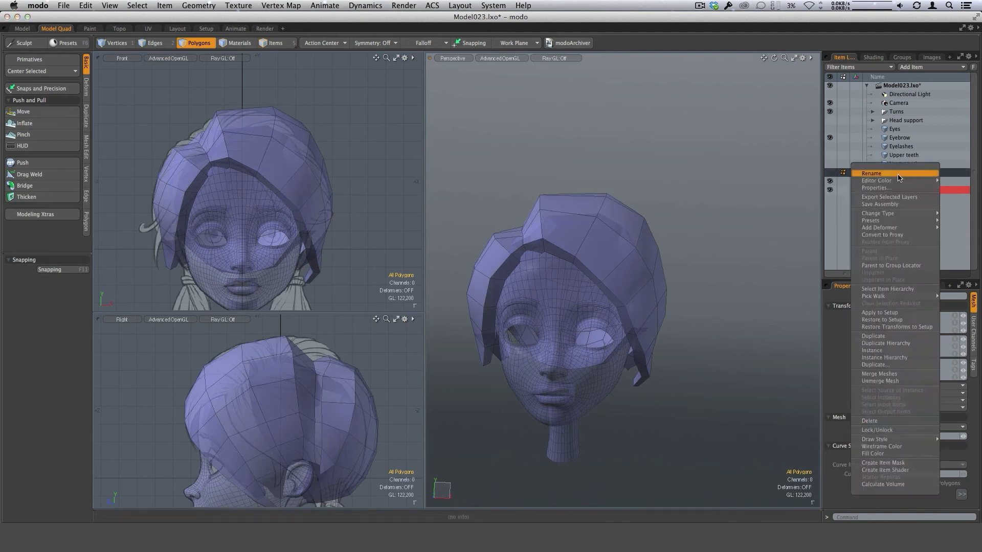
pyautogui.click(899, 173)
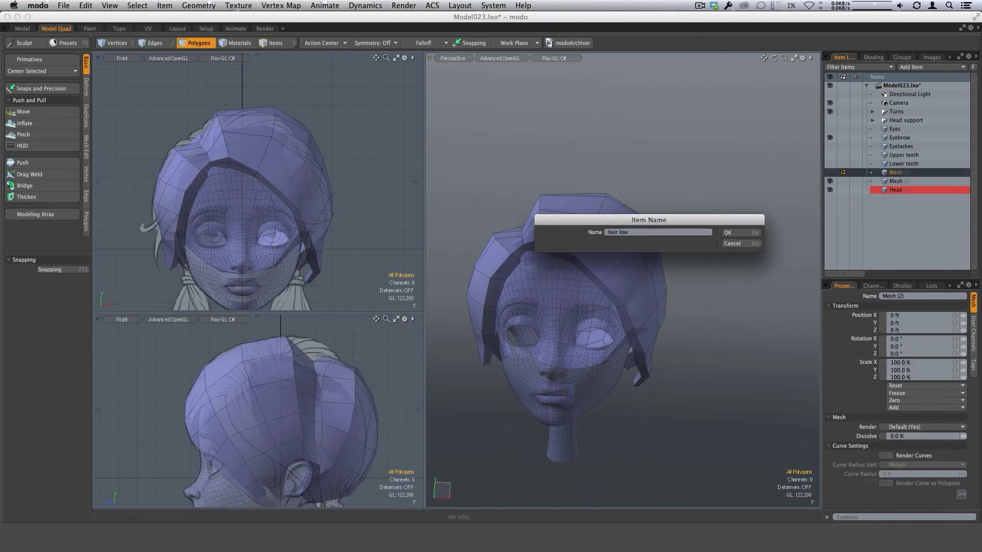
pyautogui.write('hair low poly')
pyautogui.press('Return')
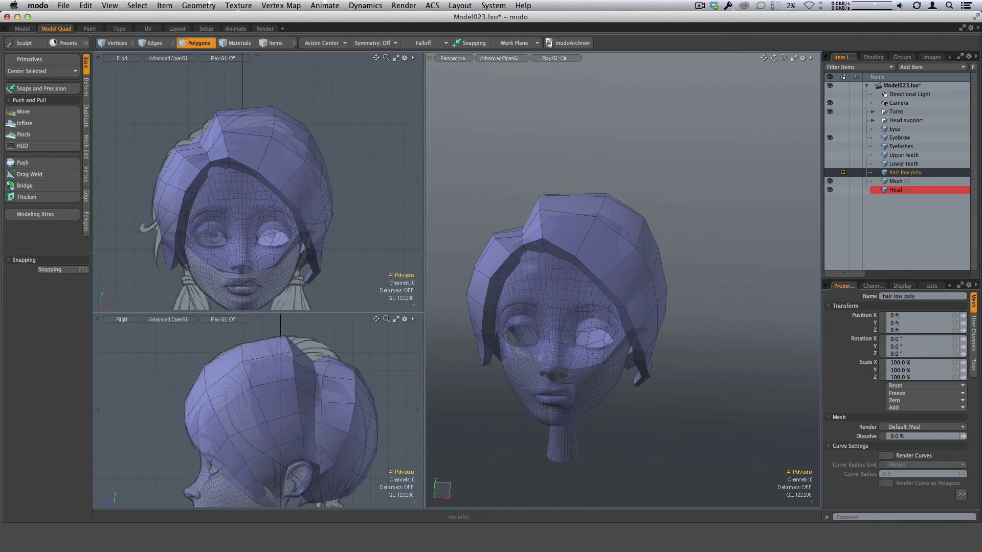
# - Move the "hair low poly" item into the Head support group and make the duplicate hair mesh active
pyautogui.click(897, 181)
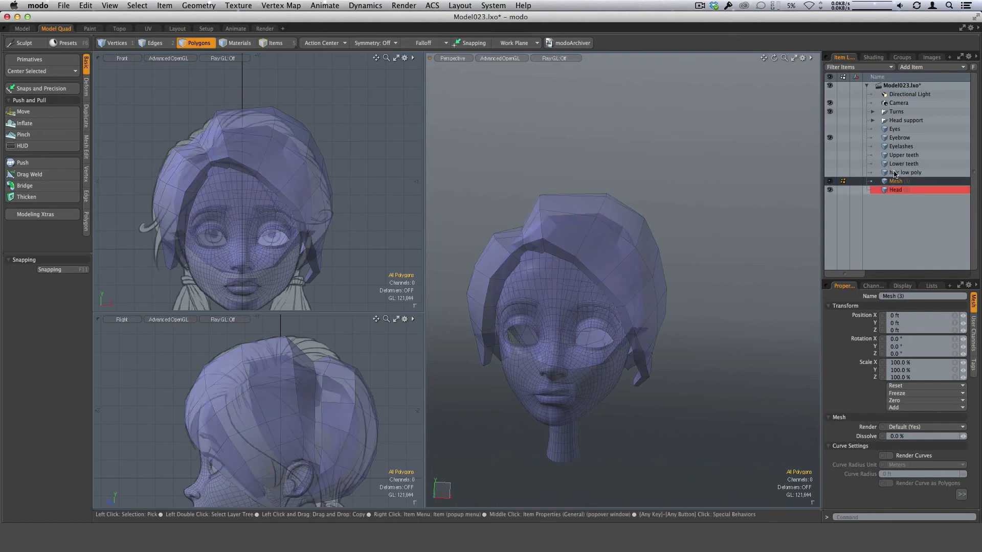
pyautogui.moveTo(904, 172); pyautogui.dragTo(912, 122)
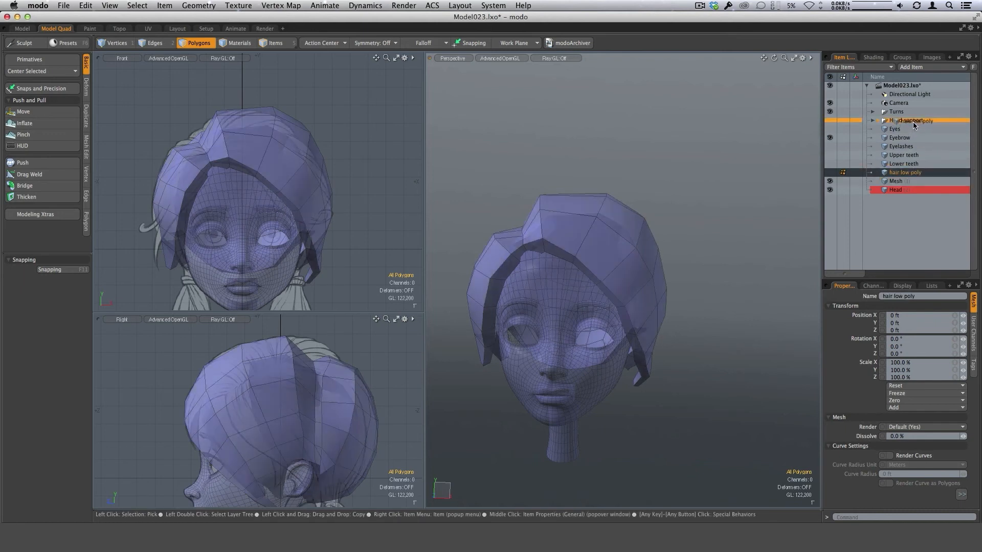
pyautogui.click(898, 178)
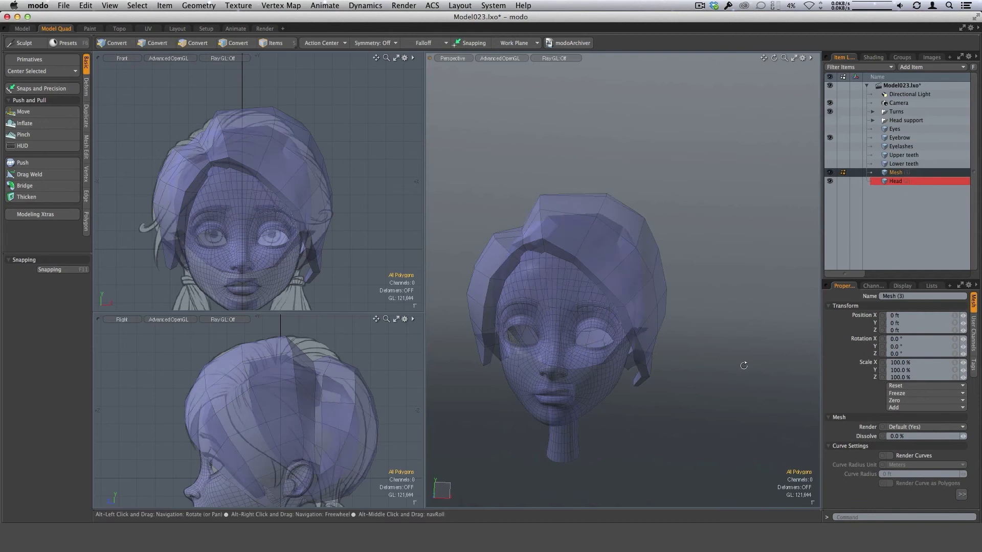
# - Turn on subdivision smoothing for the duplicate hair mesh
pyautogui.keyDown('alt'); pyautogui.moveTo(745, 362); pyautogui.dragTo(604, 307); pyautogui.keyUp('alt')
pyautogui.press('Tab')
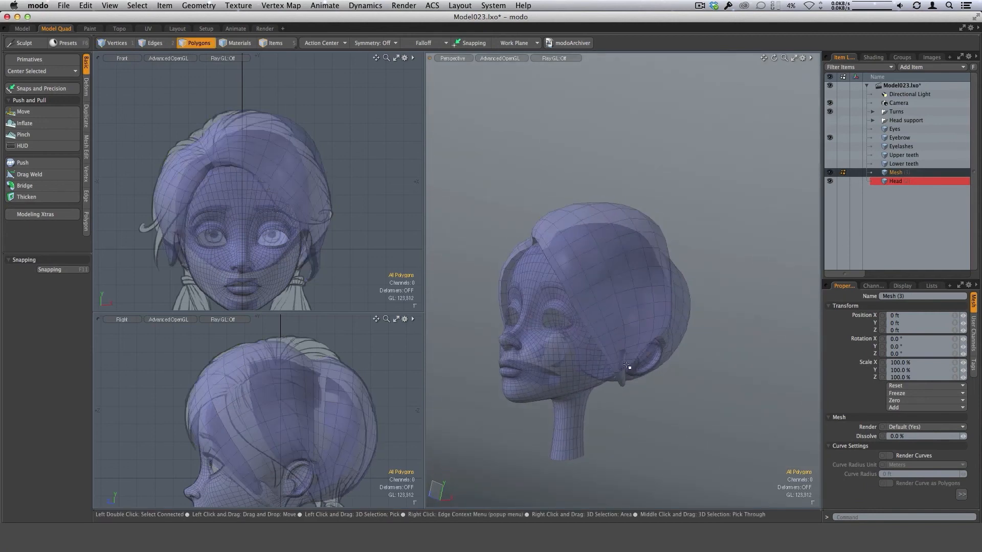
# - Examine the smoothed hair mesh from the back, underside, front and both sides
pyautogui.keyDown('alt'); pyautogui.moveTo(627, 366); pyautogui.dragTo(647, 280); pyautogui.keyUp('alt')
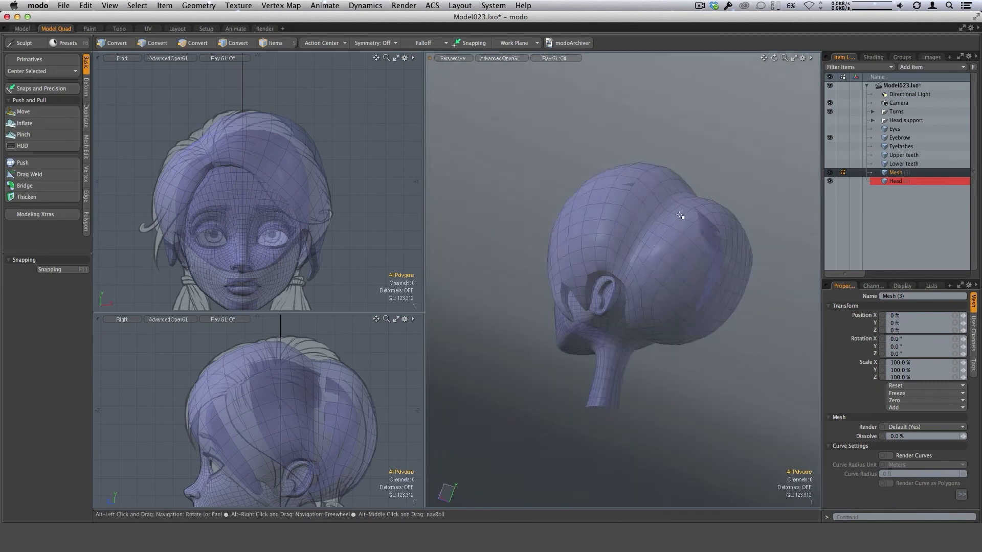
pyautogui.keyDown('alt'); pyautogui.moveTo(679, 219); pyautogui.dragTo(718, 352); pyautogui.keyUp('alt')
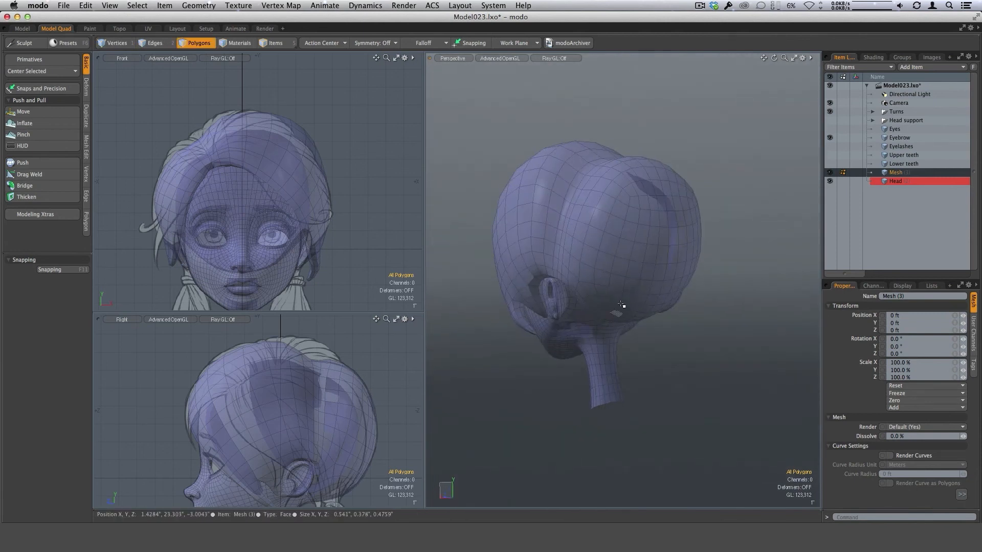
pyautogui.keyDown('alt'); pyautogui.moveTo(695, 302); pyautogui.dragTo(736, 207); pyautogui.keyUp('alt')
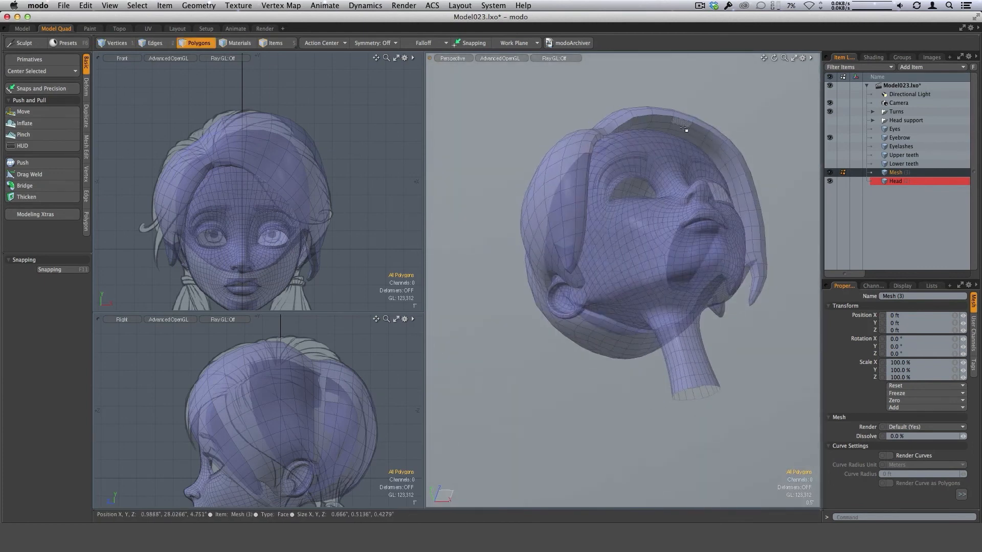
pyautogui.keyDown('alt'); pyautogui.moveTo(686, 128); pyautogui.dragTo(489, 239); pyautogui.keyUp('alt')
pyautogui.keyDown('alt'); pyautogui.moveTo(482, 300); pyautogui.dragTo(634, 210); pyautogui.keyUp('alt')
pyautogui.keyDown('alt'); pyautogui.moveTo(710, 343); pyautogui.dragTo(477, 358); pyautogui.keyUp('alt')
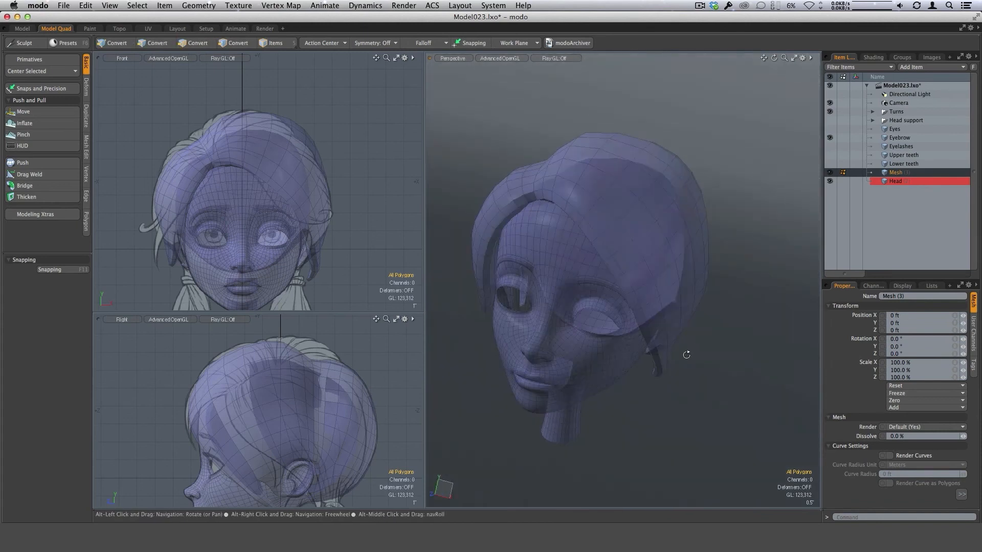
pyautogui.keyDown('alt'); pyautogui.moveTo(686, 354); pyautogui.dragTo(578, 301); pyautogui.keyUp('alt')
pyautogui.keyDown('alt'); pyautogui.moveTo(628, 346); pyautogui.dragTo(532, 202); pyautogui.keyUp('alt')
pyautogui.keyDown('alt'); pyautogui.moveTo(555, 232); pyautogui.dragTo(616, 269); pyautogui.keyUp('alt')
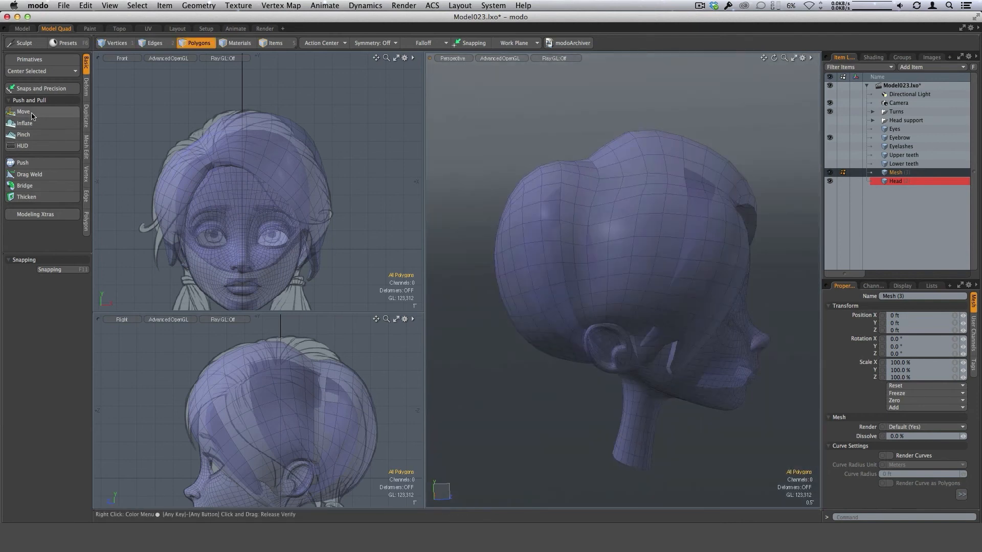
# - Pinch the vertical hair crease above the ear with the Pinch brush at size 57
pyautogui.click(24, 134)
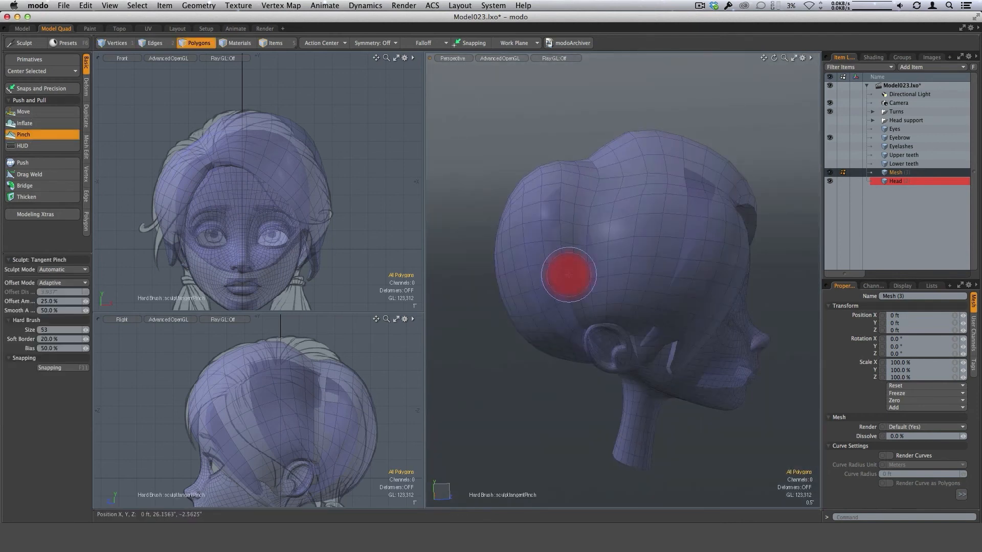
pyautogui.moveTo(569, 274); pyautogui.dragTo(578, 274, button='right')
pyautogui.keyDown('alt'); pyautogui.moveTo(588, 205); pyautogui.dragTo(569, 229); pyautogui.keyUp('alt')
pyautogui.moveTo(569, 229); pyautogui.dragTo(563, 229, button='right')
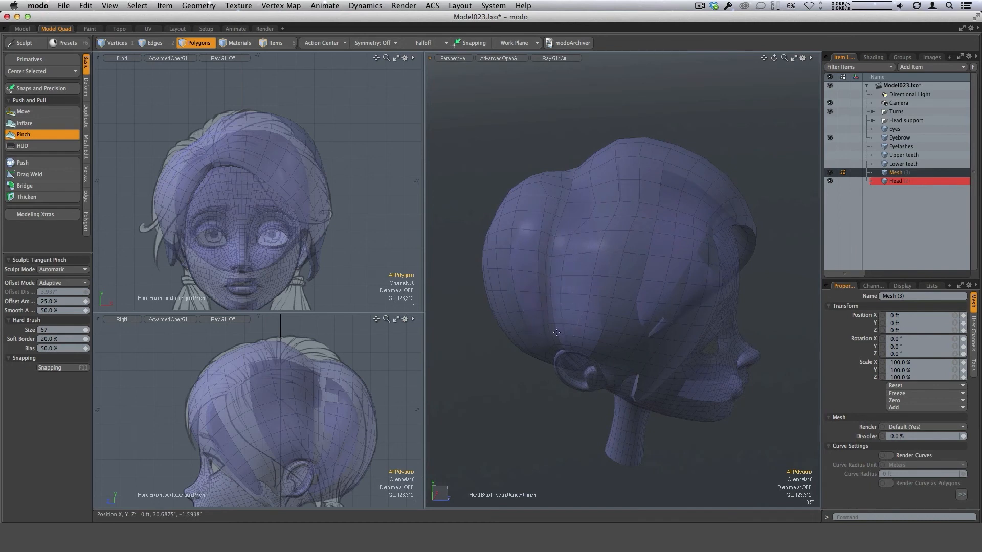
pyautogui.keyDown('alt'); pyautogui.moveTo(626, 271); pyautogui.dragTo(627, 243); pyautogui.keyUp('alt')
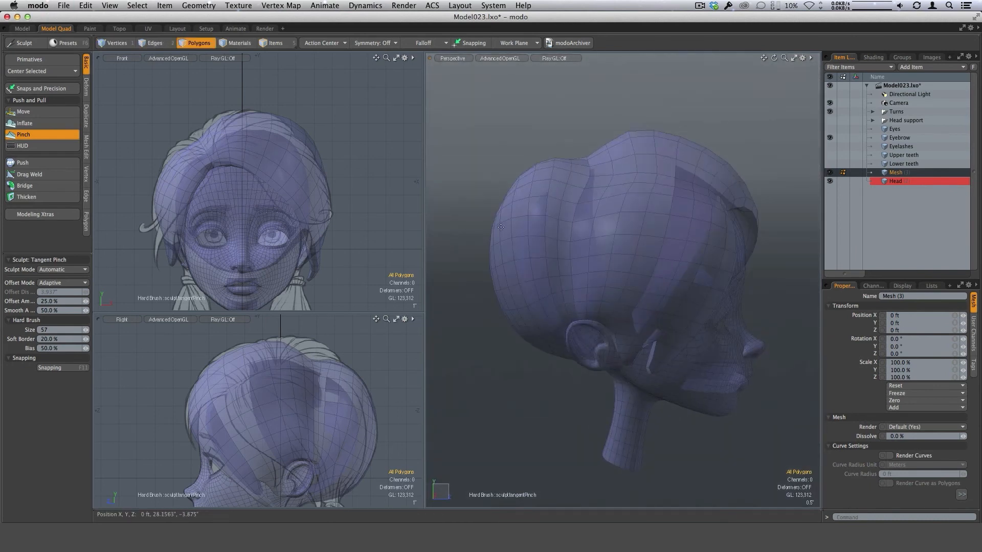
# - Set the Pinch brush's offset amount to 6% and tighten the crease above the ear at size 54
pyautogui.moveTo(85, 301); pyautogui.dragTo(83, 302)
pyautogui.keyDown('alt'); pyautogui.moveTo(593, 364); pyautogui.dragTo(581, 339); pyautogui.keyUp('alt')
pyautogui.moveTo(562, 200); pyautogui.dragTo(561, 200, button='right')
pyautogui.keyDown('alt'); pyautogui.moveTo(598, 219); pyautogui.dragTo(565, 214); pyautogui.keyUp('alt')
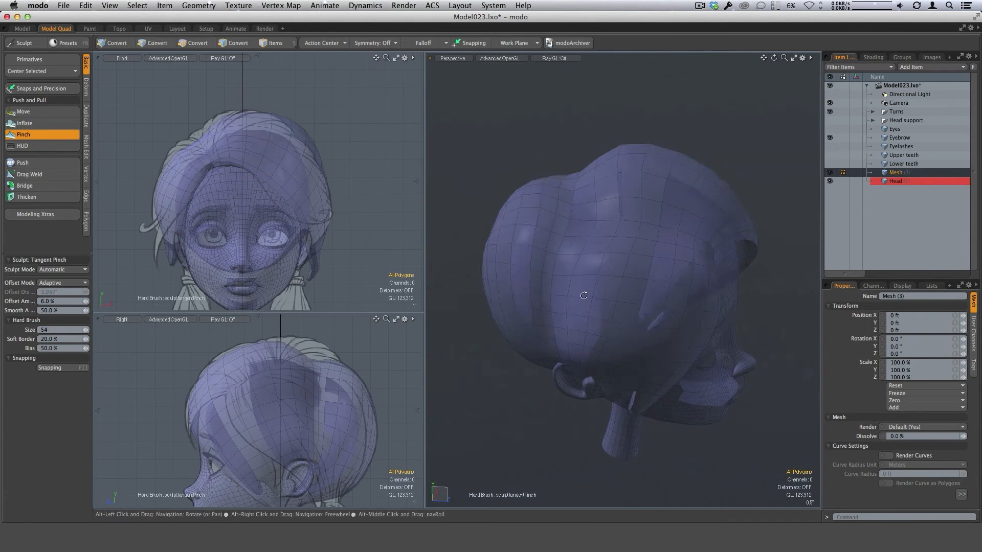
pyautogui.keyDown('alt'); pyautogui.moveTo(545, 297); pyautogui.dragTo(592, 169); pyautogui.keyUp('alt')
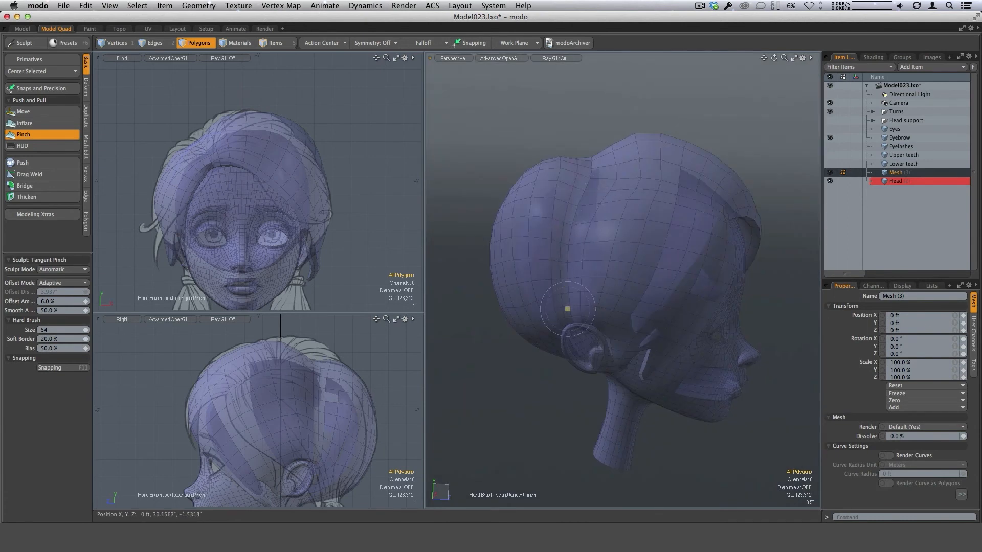
pyautogui.keyDown('alt'); pyautogui.moveTo(613, 285); pyautogui.dragTo(586, 173); pyautogui.keyUp('alt')
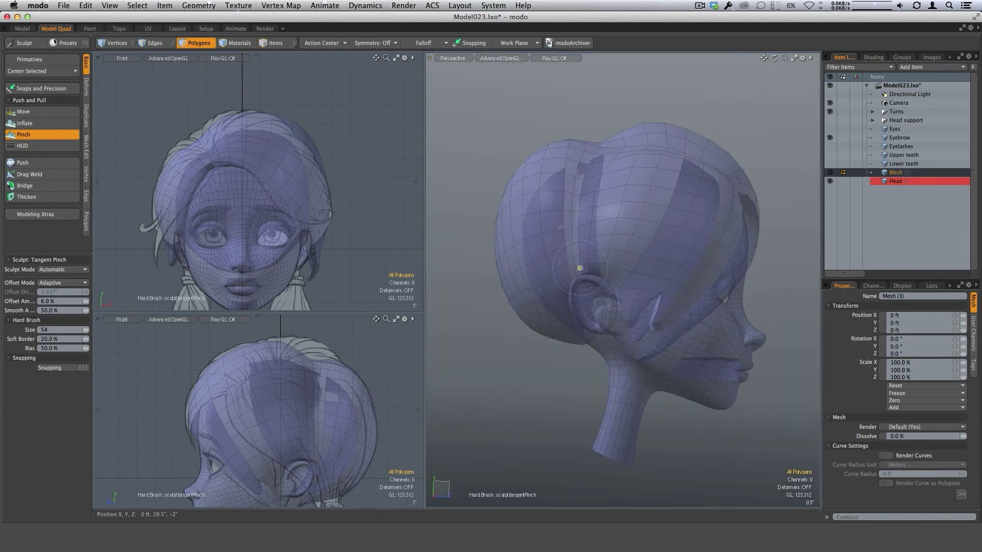
# - Extend the pinched crease over the crown and around the back of the head at brush size 54
pyautogui.keyDown('alt'); pyautogui.moveTo(580, 267); pyautogui.dragTo(593, 284); pyautogui.keyUp('alt')
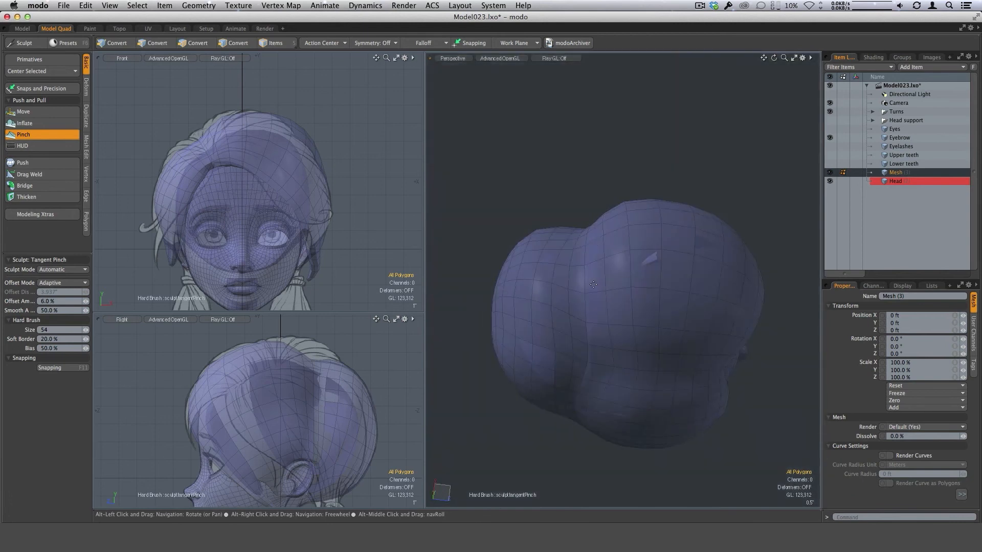
pyautogui.keyDown('alt'); pyautogui.moveTo(574, 211); pyautogui.dragTo(578, 279); pyautogui.keyUp('alt')
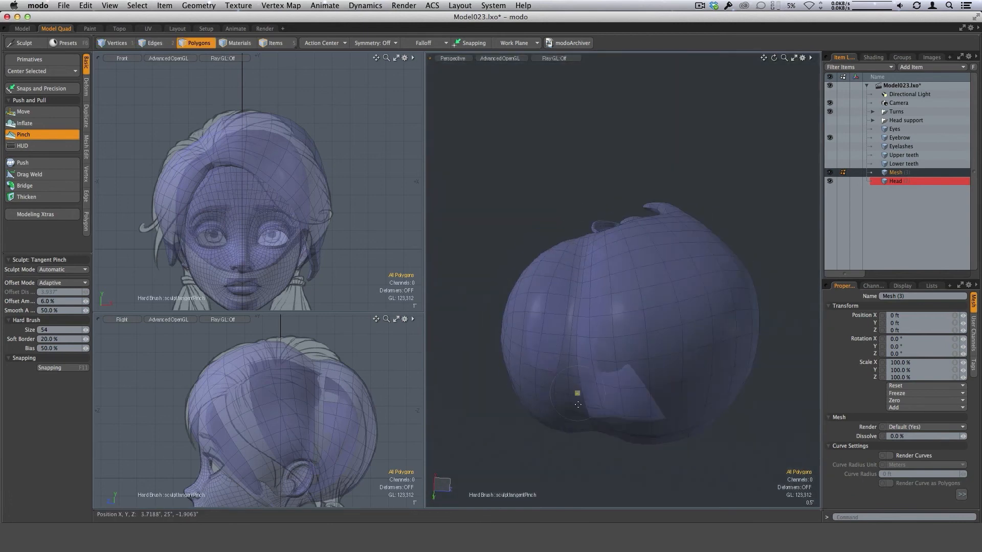
pyautogui.keyDown('alt'); pyautogui.moveTo(578, 404); pyautogui.dragTo(578, 238); pyautogui.keyUp('alt')
pyautogui.keyDown('alt'); pyautogui.moveTo(585, 317); pyautogui.dragTo(592, 166); pyautogui.keyUp('alt')
pyautogui.keyDown('alt'); pyautogui.moveTo(588, 233); pyautogui.dragTo(599, 154); pyautogui.keyUp('alt')
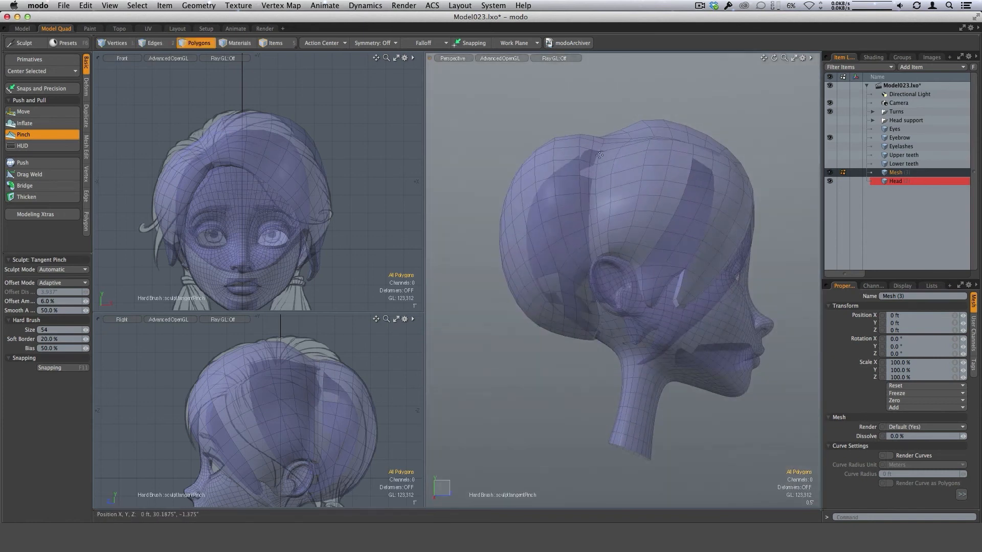
# - Tighten the front hair parting from the forehead up to the crown with the Pinch brush at size 48
pyautogui.keyDown('alt'); pyautogui.moveTo(707, 258); pyautogui.dragTo(509, 284); pyautogui.keyUp('alt')
pyautogui.keyDown('alt'); pyautogui.moveTo(683, 291); pyautogui.dragTo(595, 367); pyautogui.keyUp('alt')
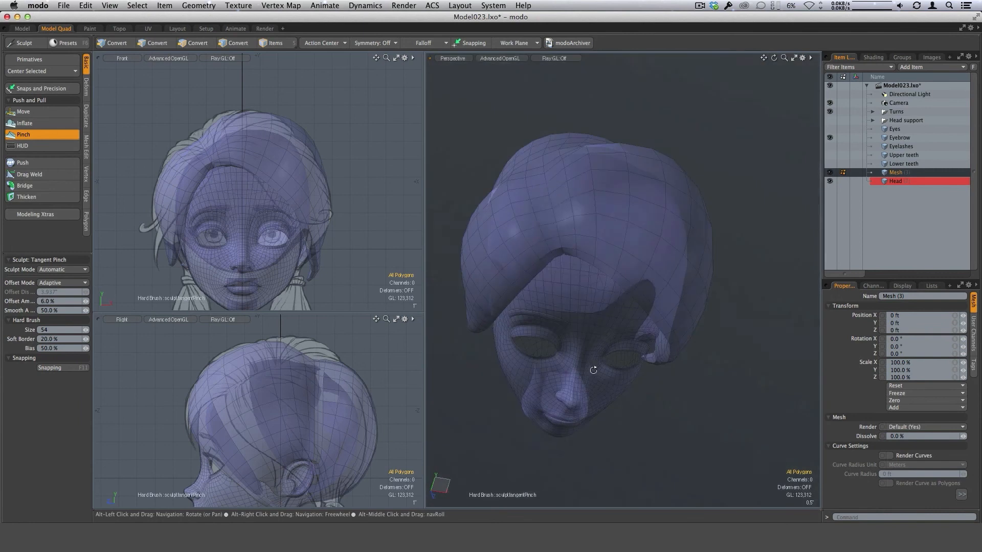
pyautogui.moveTo(552, 212); pyautogui.dragTo(551, 212, button='right')
pyautogui.keyDown('alt'); pyautogui.moveTo(583, 238); pyautogui.dragTo(596, 292); pyautogui.keyUp('alt')
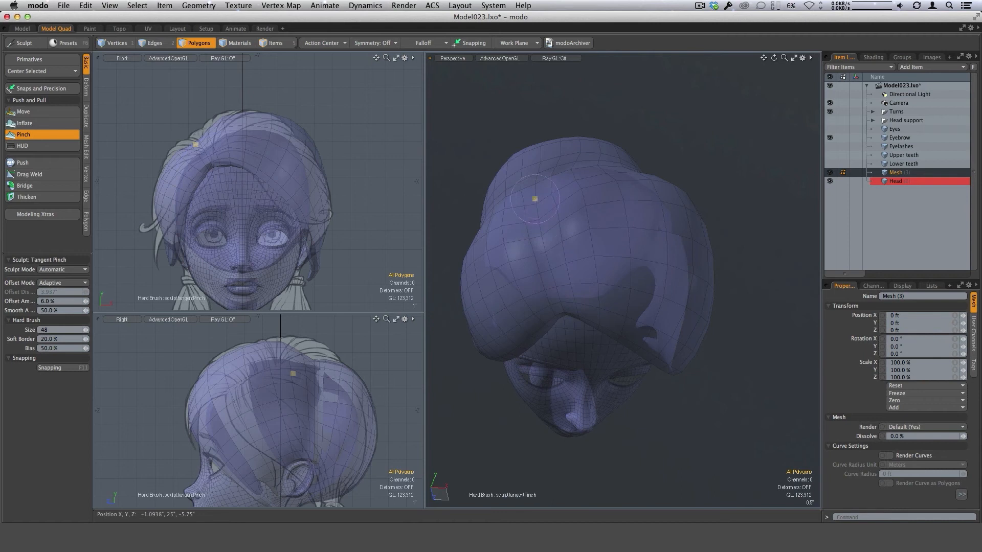
pyautogui.keyDown('alt'); pyautogui.moveTo(548, 281); pyautogui.dragTo(531, 178); pyautogui.keyUp('alt')
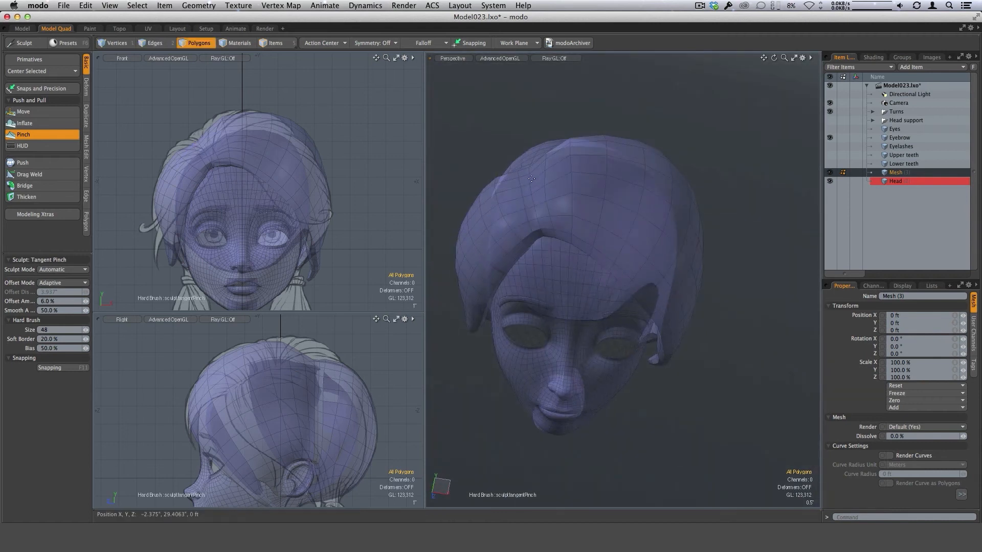
pyautogui.keyDown('alt'); pyautogui.moveTo(578, 201); pyautogui.dragTo(545, 284); pyautogui.keyUp('alt')
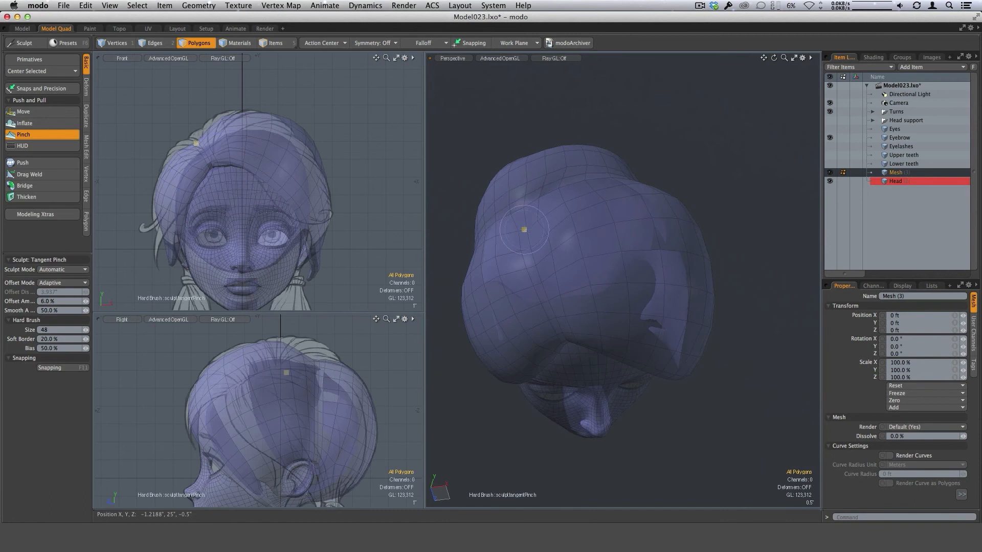
pyautogui.keyDown('alt'); pyautogui.moveTo(523, 230); pyautogui.dragTo(563, 233); pyautogui.keyUp('alt')
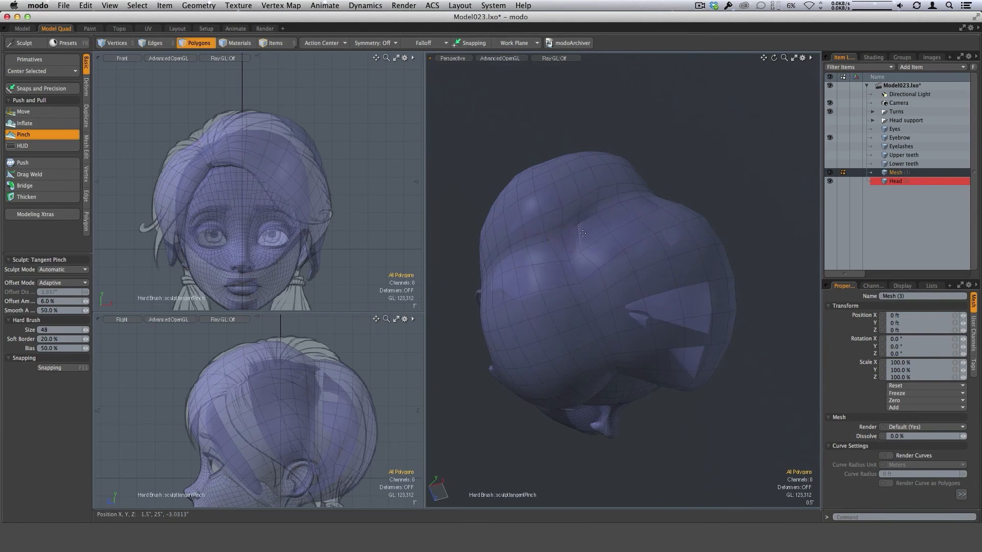
pyautogui.keyDown('alt'); pyautogui.moveTo(605, 264); pyautogui.dragTo(583, 253); pyautogui.keyUp('alt')
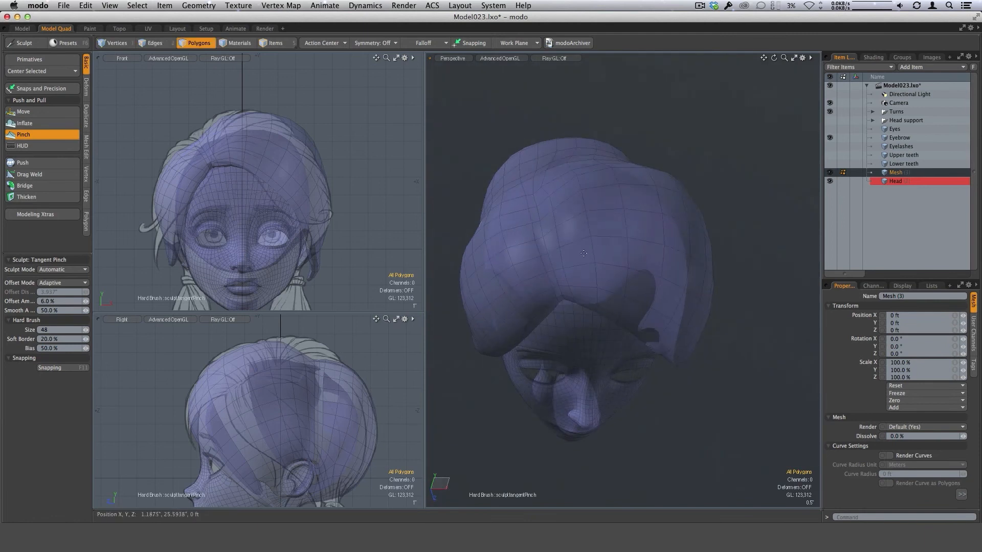
pyautogui.keyDown('alt'); pyautogui.moveTo(552, 190); pyautogui.dragTo(622, 225); pyautogui.keyUp('alt')
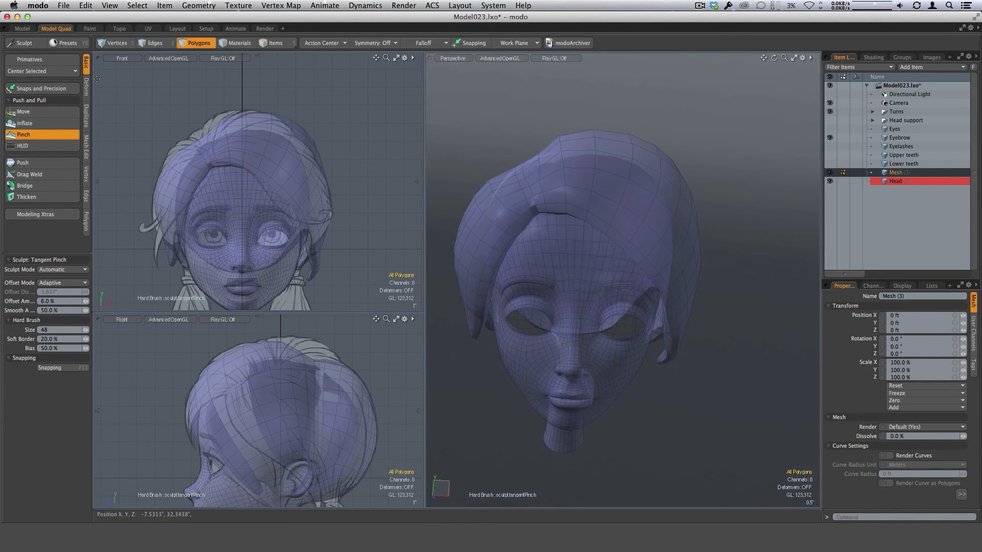
# - Sculpt the front hair parting with the Carve brush at size 43 and 50% offset
pyautogui.press('F5')
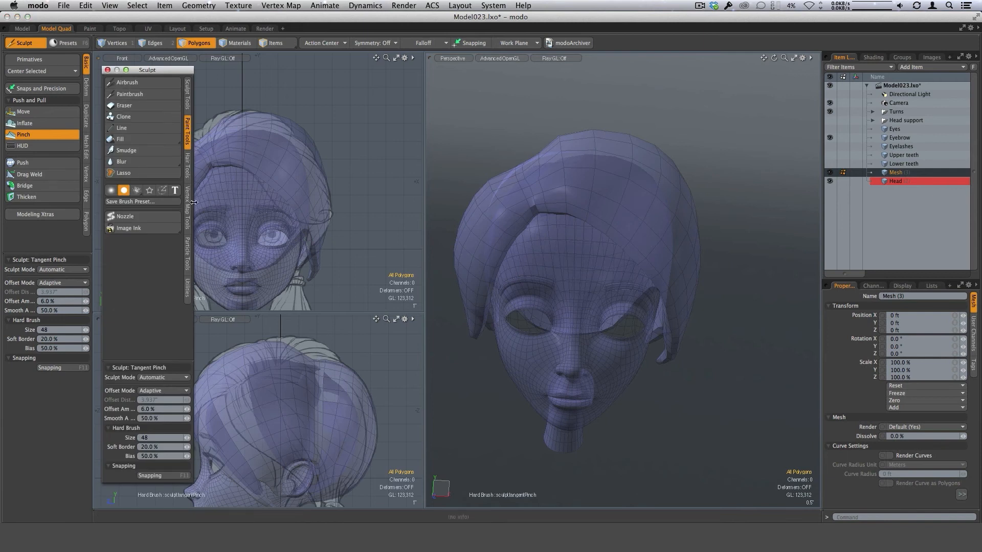
pyautogui.click(189, 105)
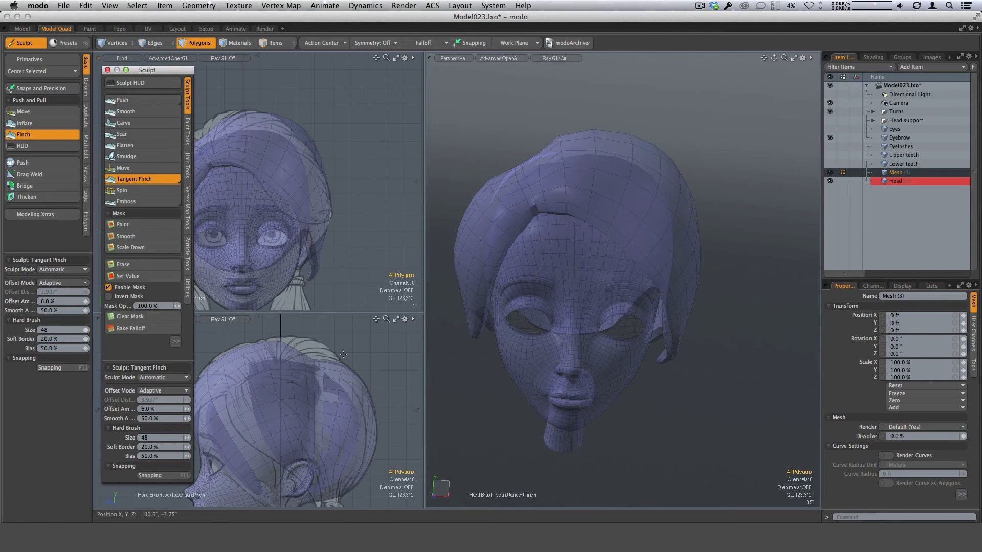
pyautogui.click(123, 123)
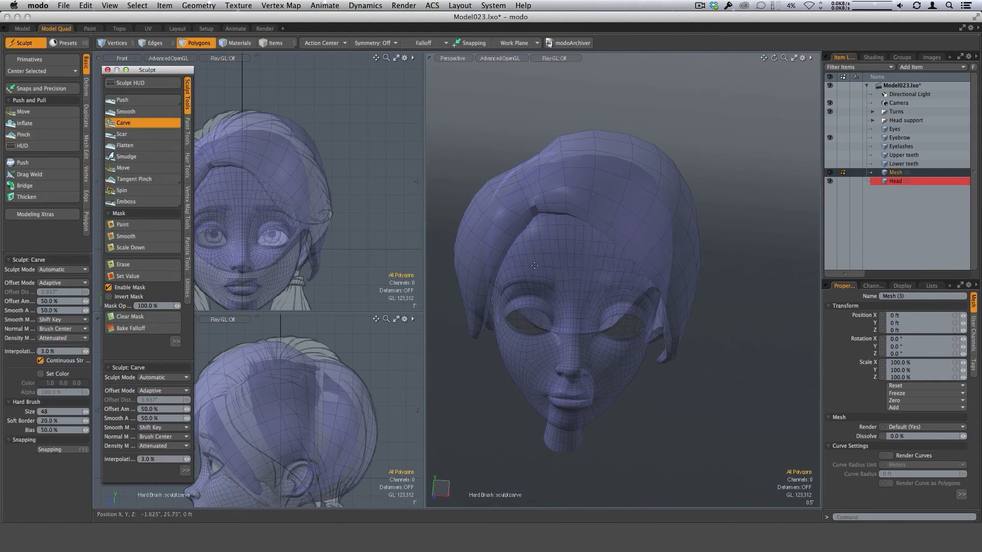
pyautogui.moveTo(543, 219); pyautogui.dragTo(543, 219, button='right')
pyautogui.keyDown('alt'); pyautogui.moveTo(562, 240); pyautogui.dragTo(620, 324); pyautogui.keyUp('alt')
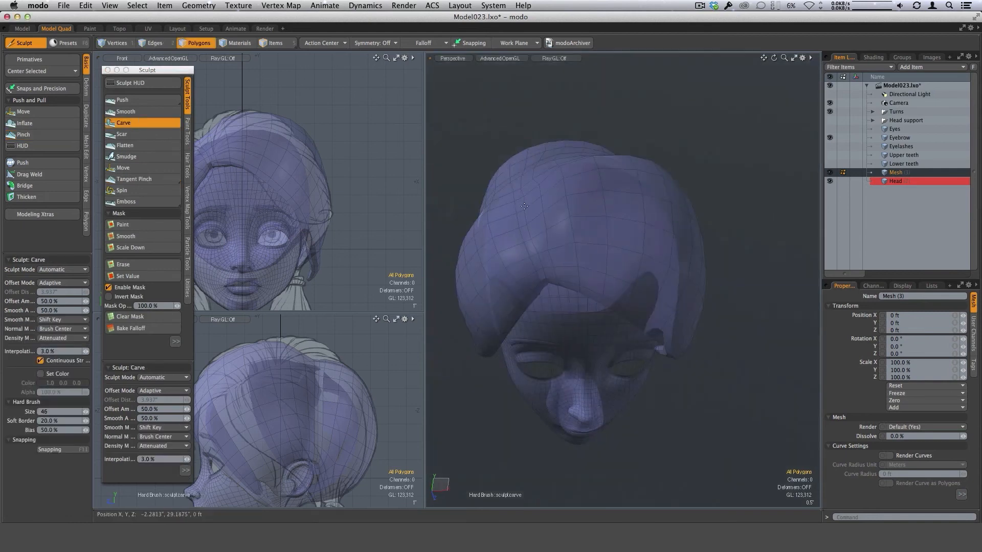
pyautogui.moveTo(529, 237); pyautogui.dragTo(528, 237, button='right')
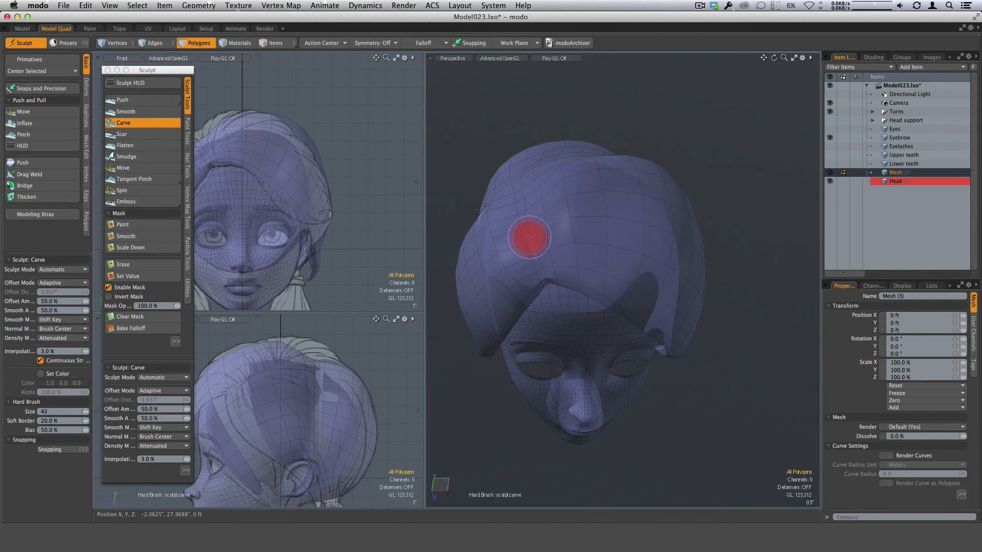
pyautogui.moveTo(524, 224); pyautogui.dragTo(537, 266)
pyautogui.moveTo(600, 281)
pyautogui.keyDown('alt'); pyautogui.mouseDown()
pyautogui.moveTo(496, 174)
pyautogui.moveTo(522, 212)
pyautogui.moveTo(588, 201)
pyautogui.mouseUp(); pyautogui.keyUp('alt')
pyautogui.moveTo(533, 165)
pyautogui.mouseDown()
pyautogui.moveTo(534, 218)
pyautogui.moveTo(589, 229)
pyautogui.moveTo(601, 248)
pyautogui.mouseUp()
pyautogui.moveTo(548, 189); pyautogui.dragTo(558, 242)
# - Refine the hair creases across the crown and back with the Carve brush at size 22
pyautogui.keyDown('alt'); pyautogui.moveTo(604, 259); pyautogui.dragTo(623, 310); pyautogui.keyUp('alt')
pyautogui.moveTo(547, 286)
pyautogui.keyDown('alt'); pyautogui.mouseDown()
pyautogui.moveTo(636, 218)
pyautogui.moveTo(587, 204)
pyautogui.moveTo(548, 265)
pyautogui.moveTo(579, 377)
pyautogui.moveTo(669, 249)
pyautogui.moveTo(670, 213)
pyautogui.mouseUp(); pyautogui.keyUp('alt')
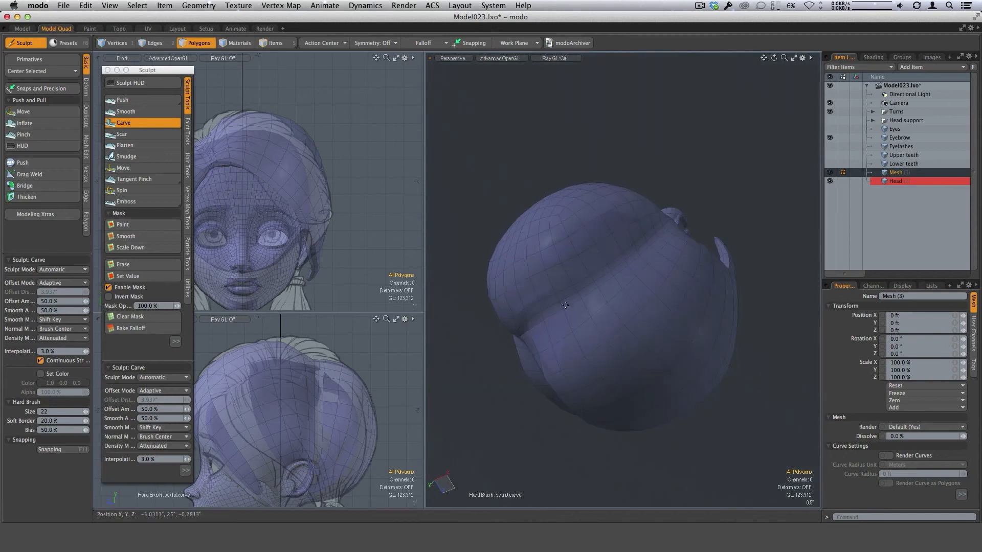
pyautogui.moveTo(611, 271)
pyautogui.keyDown('alt'); pyautogui.mouseDown()
pyautogui.moveTo(622, 252)
pyautogui.moveTo(598, 267)
pyautogui.moveTo(684, 153)
pyautogui.moveTo(686, 240)
pyautogui.moveTo(606, 257)
pyautogui.mouseUp(); pyautogui.keyUp('alt')
pyautogui.moveTo(669, 271)
pyautogui.keyDown('alt'); pyautogui.mouseDown()
pyautogui.moveTo(609, 246)
pyautogui.moveTo(593, 222)
pyautogui.mouseUp(); pyautogui.keyUp('alt')
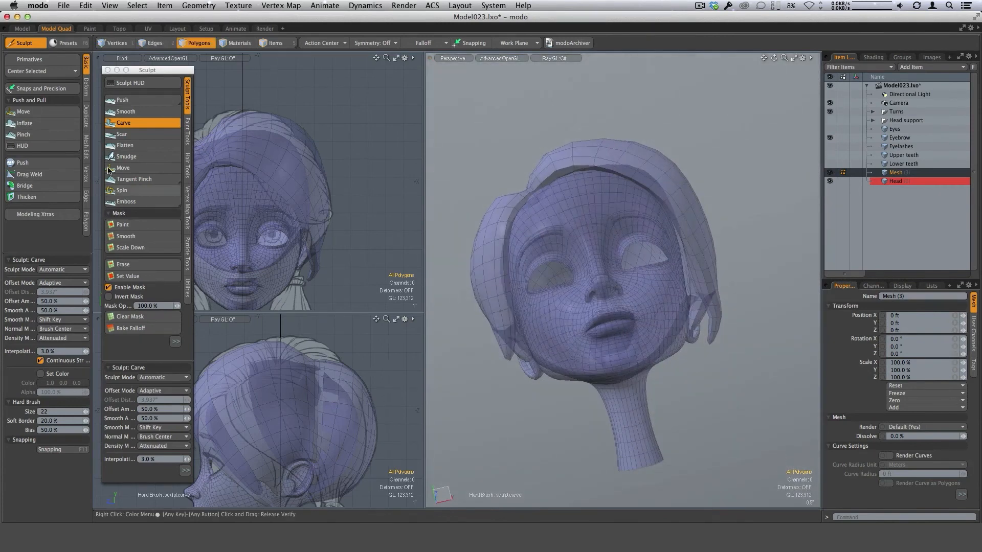
# - Reshape the front hairline around the forehead with the sculpt Move brush, reducing the brush size to 53
pyautogui.click(23, 111)
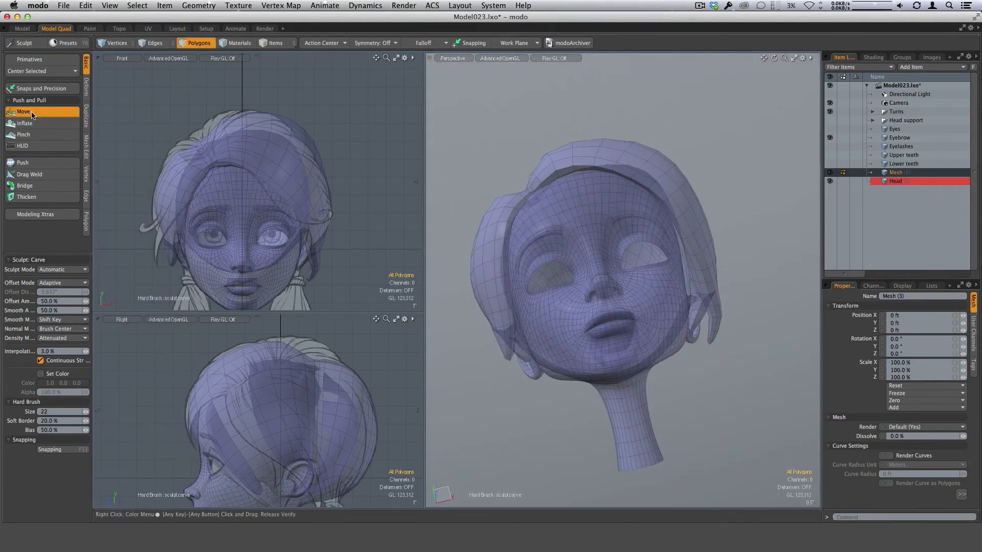
pyautogui.moveTo(610, 206); pyautogui.dragTo(660, 204, button='right')
pyautogui.keyDown('alt'); pyautogui.moveTo(659, 198); pyautogui.dragTo(624, 168); pyautogui.keyUp('alt')
pyautogui.moveTo(621, 161); pyautogui.dragTo(637, 168, button='right')
pyautogui.keyDown('alt'); pyautogui.moveTo(637, 169); pyautogui.dragTo(631, 138); pyautogui.keyUp('alt')
pyautogui.moveTo(645, 145); pyautogui.dragTo(631, 145, button='right')
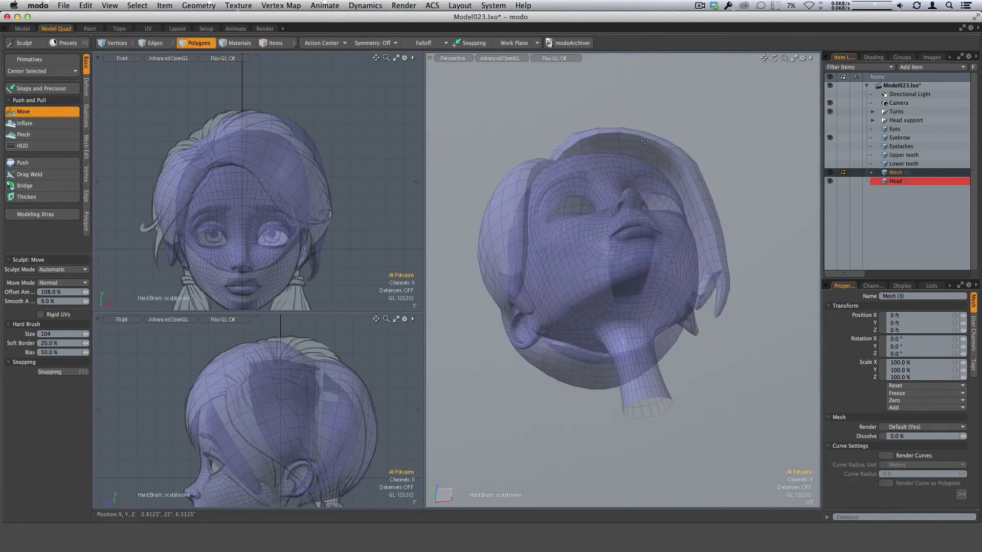
pyautogui.moveTo(645, 140)
pyautogui.keyDown('alt'); pyautogui.mouseDown()
pyautogui.moveTo(650, 124)
pyautogui.moveTo(669, 150)
pyautogui.mouseUp(); pyautogui.keyUp('alt')
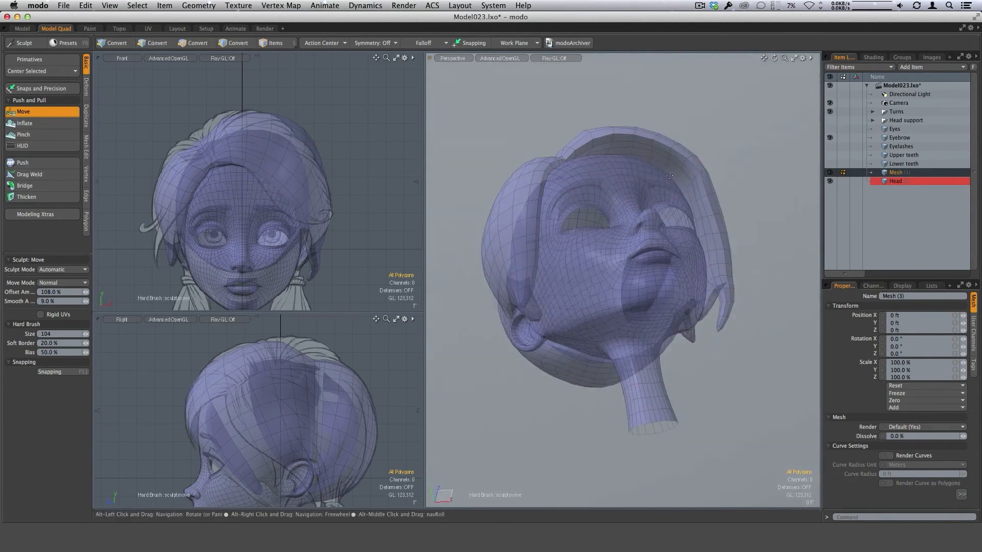
pyautogui.moveTo(670, 151); pyautogui.dragTo(655, 142, button='right')
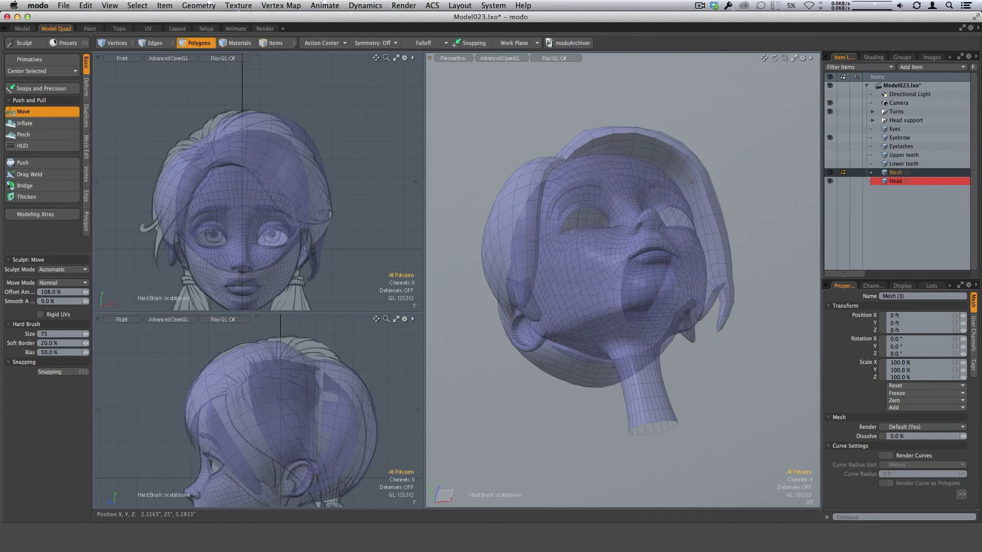
pyautogui.moveTo(706, 207); pyautogui.dragTo(706, 203, button='right')
pyautogui.keyDown('alt'); pyautogui.moveTo(705, 202); pyautogui.dragTo(697, 203); pyautogui.keyUp('alt')
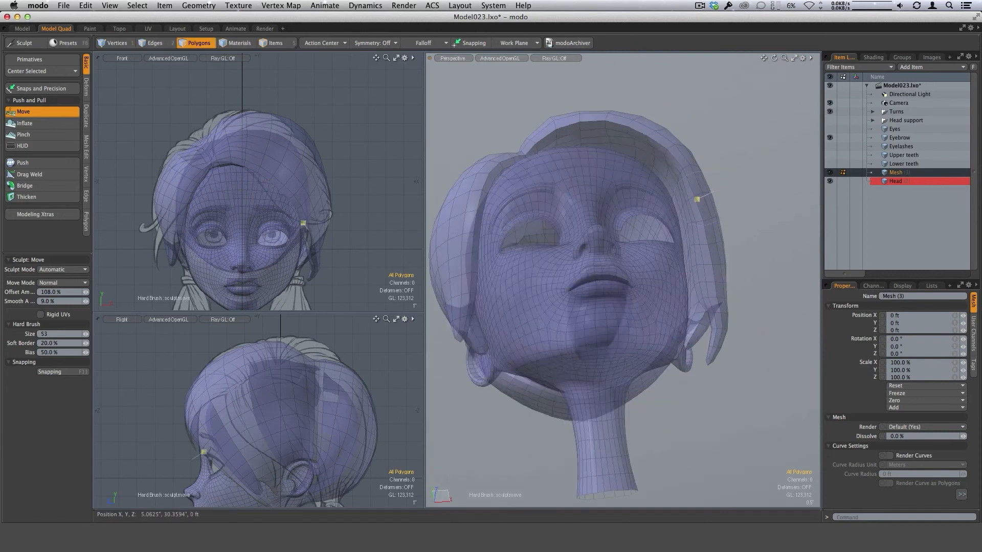
# - Adjust the long hair lock beside the cheek with the Move brush at sizes 61 and 33
pyautogui.moveTo(707, 238)
pyautogui.keyDown('alt'); pyautogui.mouseDown()
pyautogui.moveTo(721, 243)
pyautogui.moveTo(699, 252)
pyautogui.moveTo(688, 298)
pyautogui.moveTo(695, 284)
pyautogui.mouseUp(); pyautogui.keyUp('alt')
pyautogui.moveTo(691, 280); pyautogui.dragTo(695, 279, button='right')
pyautogui.moveTo(693, 269); pyautogui.dragTo(701, 262)
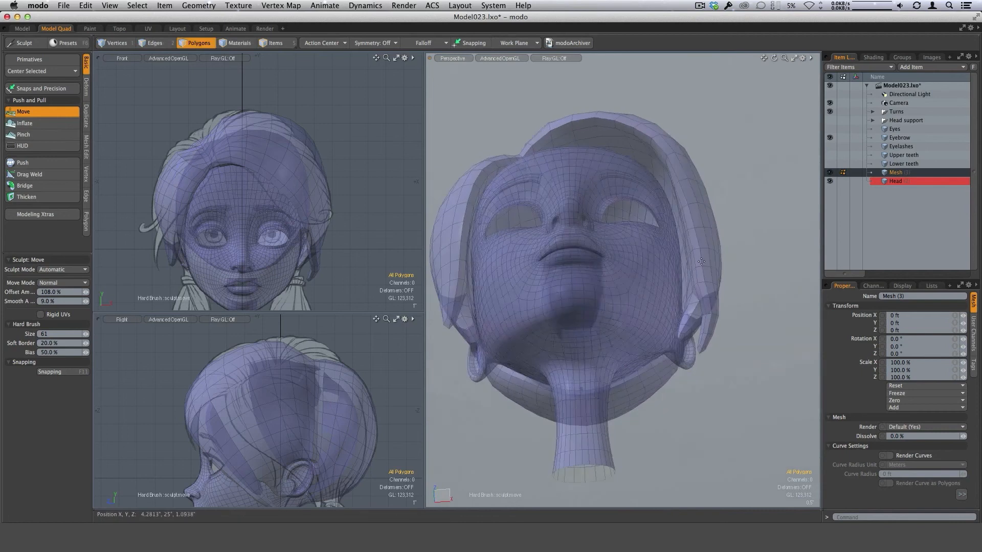
pyautogui.keyDown('alt'); pyautogui.moveTo(692, 220); pyautogui.dragTo(703, 249); pyautogui.keyUp('alt')
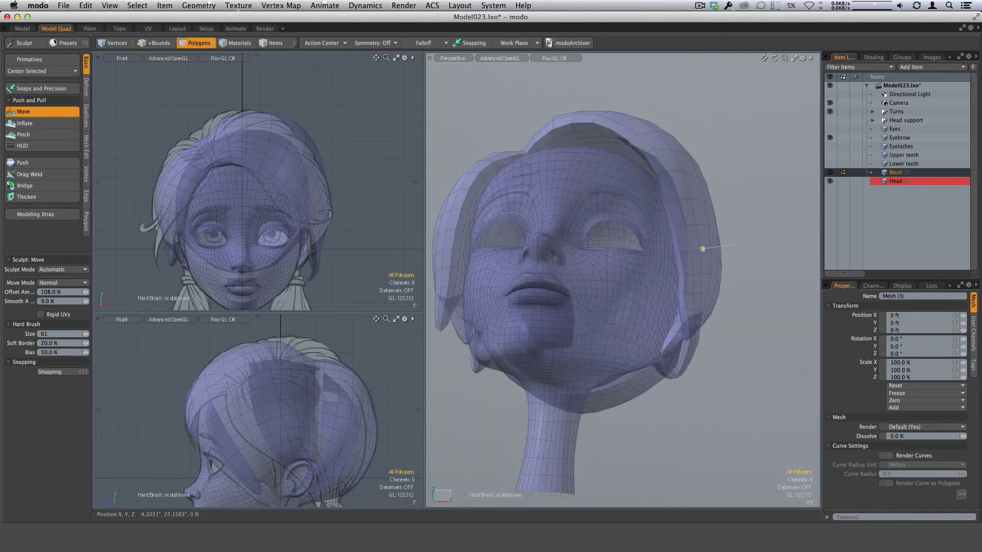
pyautogui.keyDown('alt'); pyautogui.moveTo(704, 297); pyautogui.dragTo(747, 258); pyautogui.keyUp('alt')
pyautogui.moveTo(722, 272); pyautogui.dragTo(749, 271, button='right')
pyautogui.moveTo(715, 273); pyautogui.dragTo(712, 274)
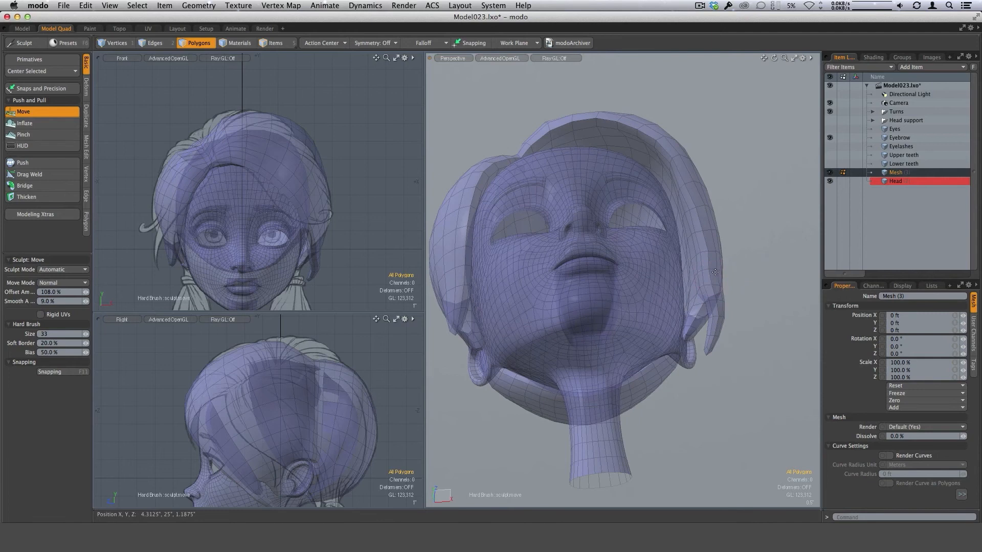
# - Refine the outer contour of the cheek-side hair lock with the Move brush at sizes 40 and 64
pyautogui.scroll(5, 714, 272)
pyautogui.moveTo(712, 279)
pyautogui.mouseDown(button='right')
pyautogui.moveTo(737, 280)
pyautogui.moveTo(683, 278)
pyautogui.mouseUp(button='right')
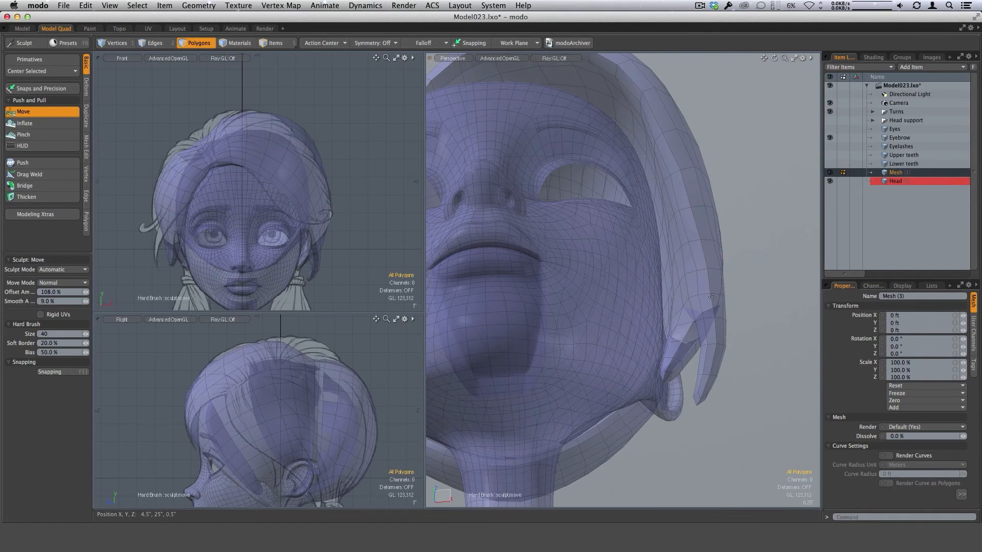
pyautogui.moveTo(712, 298); pyautogui.dragTo(724, 298, button='right')
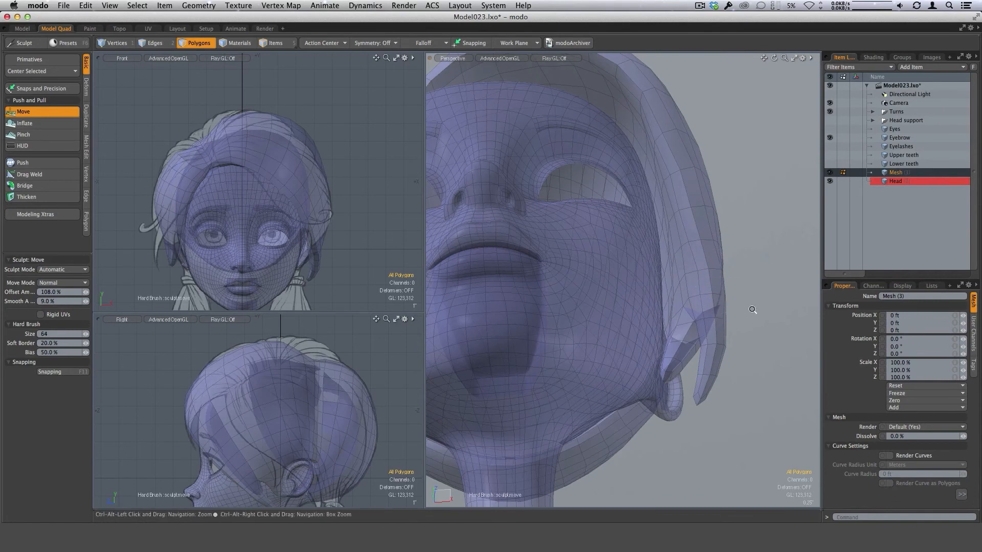
pyautogui.keyDown('ctrl'); pyautogui.keyDown('alt'); pyautogui.moveTo(753, 309); pyautogui.dragTo(688, 311); pyautogui.keyUp('alt'); pyautogui.keyUp('ctrl')
pyautogui.keyDown('alt'); pyautogui.moveTo(706, 321); pyautogui.dragTo(638, 327); pyautogui.keyUp('alt')
pyautogui.moveTo(762, 292)
pyautogui.keyDown('alt'); pyautogui.mouseDown()
pyautogui.moveTo(624, 281)
pyautogui.moveTo(623, 262)
pyautogui.mouseUp(); pyautogui.keyUp('alt')
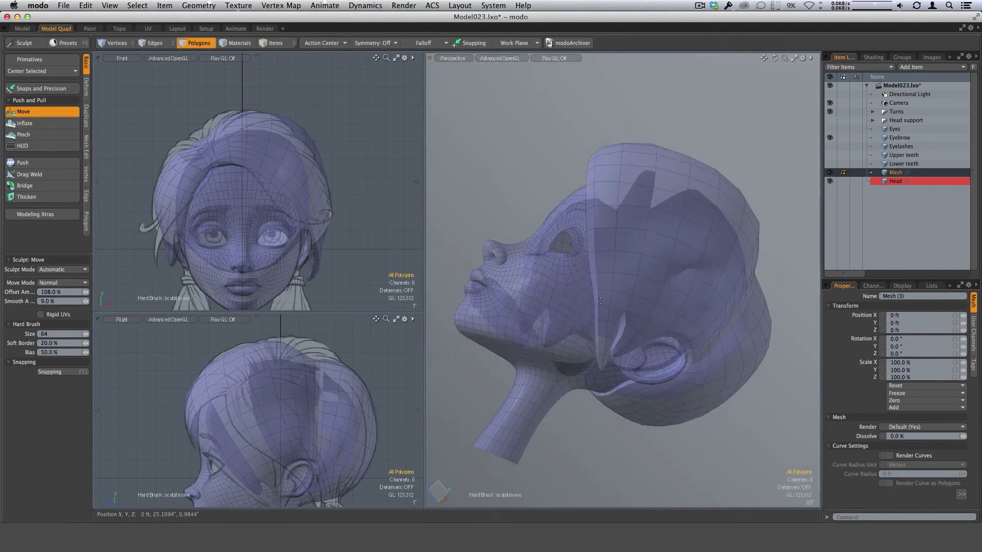
# - Shape the pointed hair strands in front of the ear with the Move brush at sizes 42 and 50
pyautogui.moveTo(584, 302)
pyautogui.mouseDown(button='right')
pyautogui.moveTo(598, 302)
pyautogui.moveTo(593, 294)
pyautogui.mouseUp(button='right')
pyautogui.moveTo(634, 319)
pyautogui.keyDown('alt'); pyautogui.mouseDown()
pyautogui.moveTo(609, 302)
pyautogui.moveTo(634, 298)
pyautogui.mouseUp(); pyautogui.keyUp('alt')
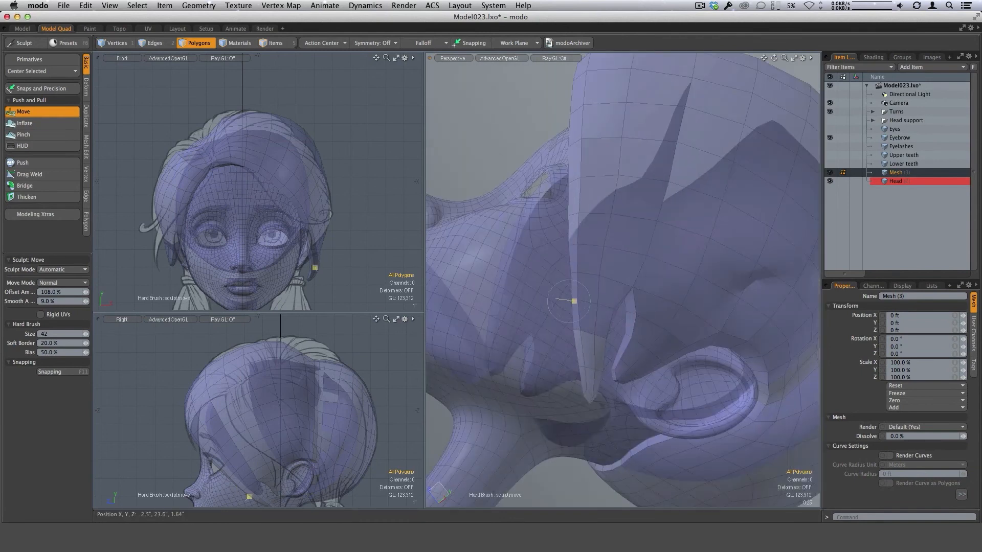
pyautogui.moveTo(568, 301)
pyautogui.keyDown('ctrl'); pyautogui.keyDown('alt'); pyautogui.mouseDown()
pyautogui.moveTo(524, 303)
pyautogui.moveTo(593, 314)
pyautogui.mouseUp(); pyautogui.keyUp('alt'); pyautogui.keyUp('ctrl')
pyautogui.keyDown('ctrl'); pyautogui.keyDown('alt'); pyautogui.moveTo(593, 316); pyautogui.dragTo(652, 320); pyautogui.keyUp('alt'); pyautogui.keyUp('ctrl')
pyautogui.moveTo(610, 331)
pyautogui.mouseDown(button='right')
pyautogui.moveTo(622, 330)
pyautogui.moveTo(601, 313)
pyautogui.mouseUp(button='right')
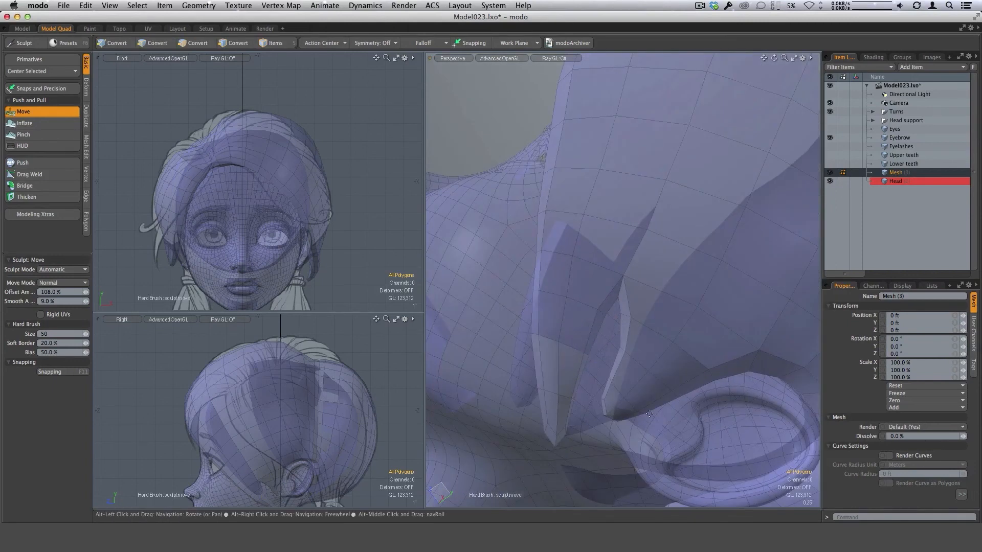
pyautogui.keyDown('alt'); pyautogui.moveTo(589, 399); pyautogui.dragTo(503, 350); pyautogui.keyUp('alt')
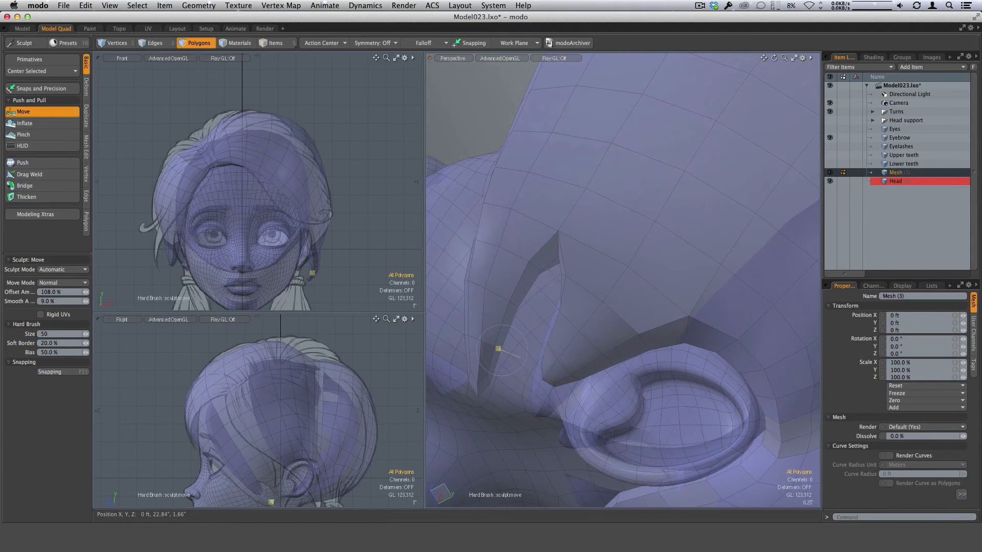
pyautogui.keyDown('alt'); pyautogui.moveTo(523, 316); pyautogui.dragTo(650, 205); pyautogui.keyUp('alt')
# - Adjust the underside and depth of the side hair around the ear with the Move brush at sizes 69 to 95
pyautogui.moveTo(629, 205); pyautogui.dragTo(639, 205, button='right')
pyautogui.moveTo(659, 215)
pyautogui.keyDown('alt'); pyautogui.mouseDown()
pyautogui.moveTo(677, 250)
pyautogui.moveTo(720, 225)
pyautogui.moveTo(691, 201)
pyautogui.mouseUp(); pyautogui.keyUp('alt')
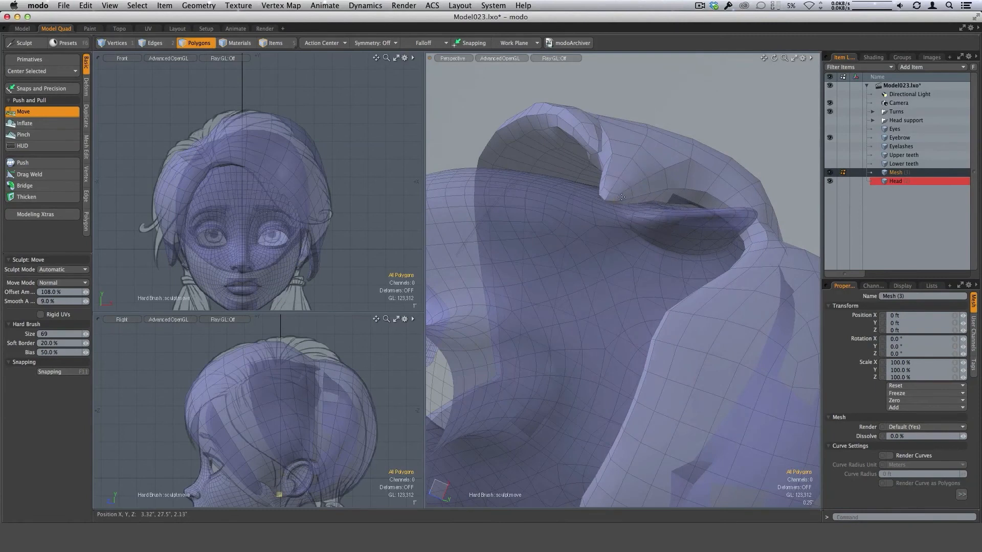
pyautogui.moveTo(622, 197)
pyautogui.keyDown('alt'); pyautogui.mouseDown()
pyautogui.moveTo(683, 187)
pyautogui.moveTo(709, 198)
pyautogui.mouseUp(); pyautogui.keyUp('alt')
pyautogui.moveTo(709, 197); pyautogui.dragTo(716, 199, button='right')
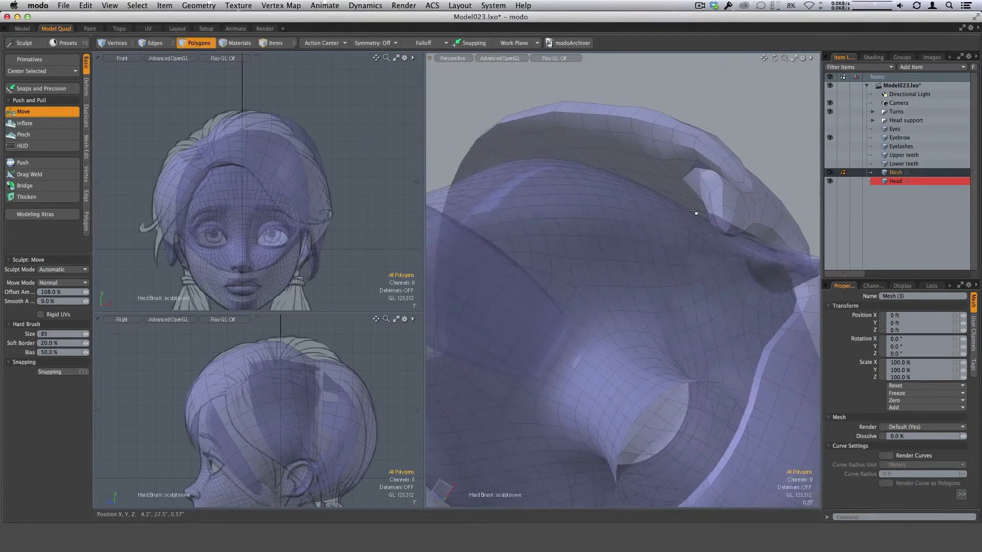
pyautogui.moveTo(692, 215)
pyautogui.keyDown('alt'); pyautogui.mouseDown()
pyautogui.moveTo(578, 233)
pyautogui.moveTo(561, 351)
pyautogui.mouseUp(); pyautogui.keyUp('alt')
pyautogui.moveTo(561, 351); pyautogui.dragTo(567, 351, button='right')
pyautogui.keyDown('alt'); pyautogui.moveTo(566, 351); pyautogui.dragTo(565, 371); pyautogui.keyUp('alt')
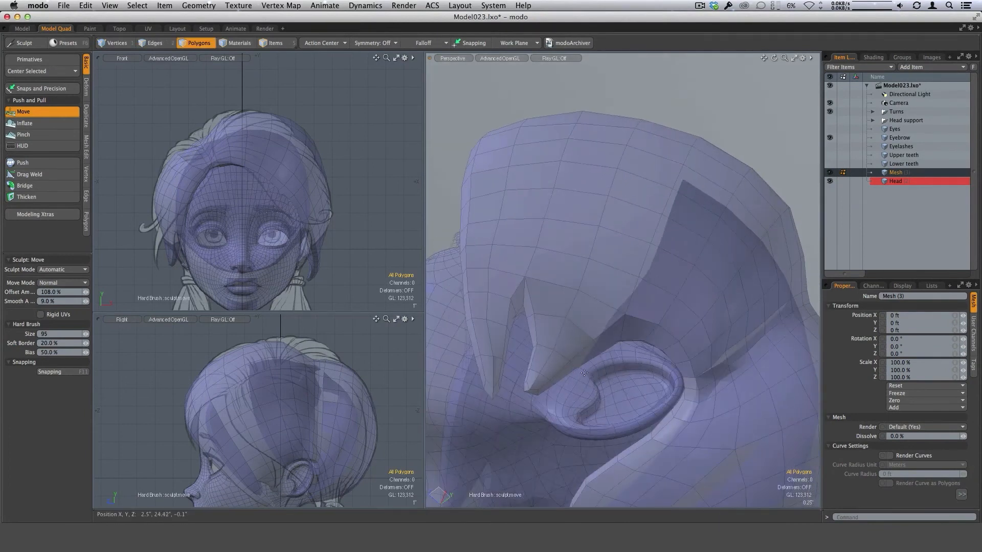
# - Fit the hair edge just above the ear with the Move brush at size 54
pyautogui.moveTo(584, 372); pyautogui.dragTo(580, 368, button='right')
pyautogui.keyDown('alt'); pyautogui.moveTo(581, 368); pyautogui.dragTo(544, 330); pyautogui.keyUp('alt')
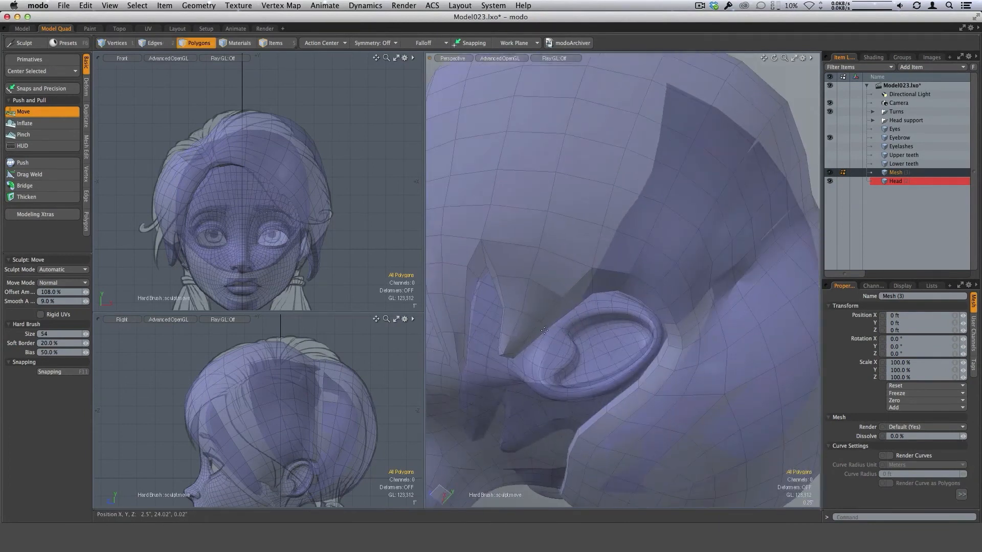
pyautogui.keyDown('alt'); pyautogui.moveTo(648, 298); pyautogui.dragTo(615, 277); pyautogui.keyUp('alt')
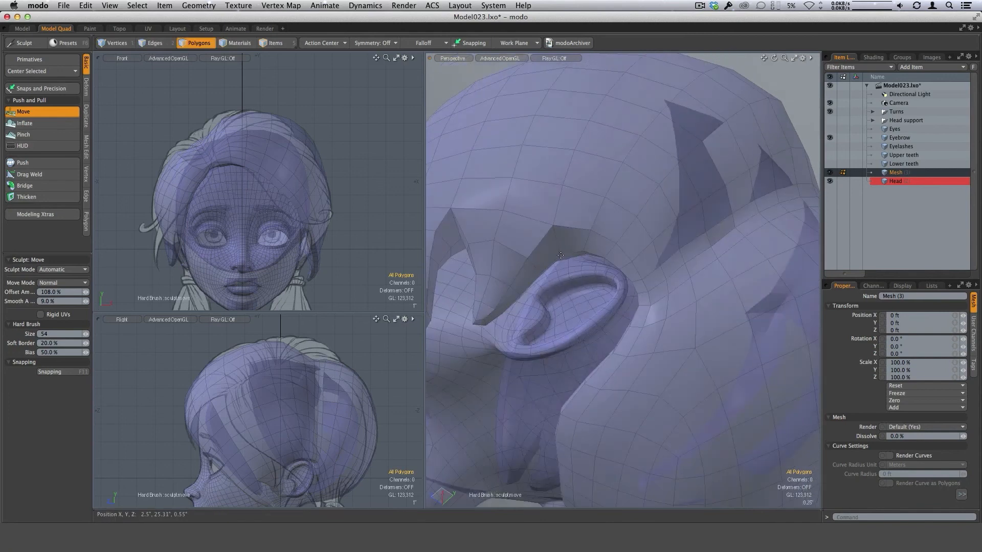
pyautogui.moveTo(564, 254)
pyautogui.mouseDown()
pyautogui.moveTo(558, 264)
pyautogui.moveTo(643, 288)
pyautogui.moveTo(651, 235)
pyautogui.moveTo(567, 223)
pyautogui.moveTo(536, 240)
pyautogui.moveTo(540, 226)
pyautogui.moveTo(638, 200)
pyautogui.mouseUp()
# - Smooth and reshape the lower hair edge at the nape with the Move brush at sizes 91 and 73
pyautogui.moveTo(637, 200); pyautogui.dragTo(657, 201, button='right')
pyautogui.moveTo(658, 201)
pyautogui.keyDown('alt'); pyautogui.mouseDown()
pyautogui.moveTo(688, 215)
pyautogui.moveTo(568, 244)
pyautogui.mouseUp(); pyautogui.keyUp('alt')
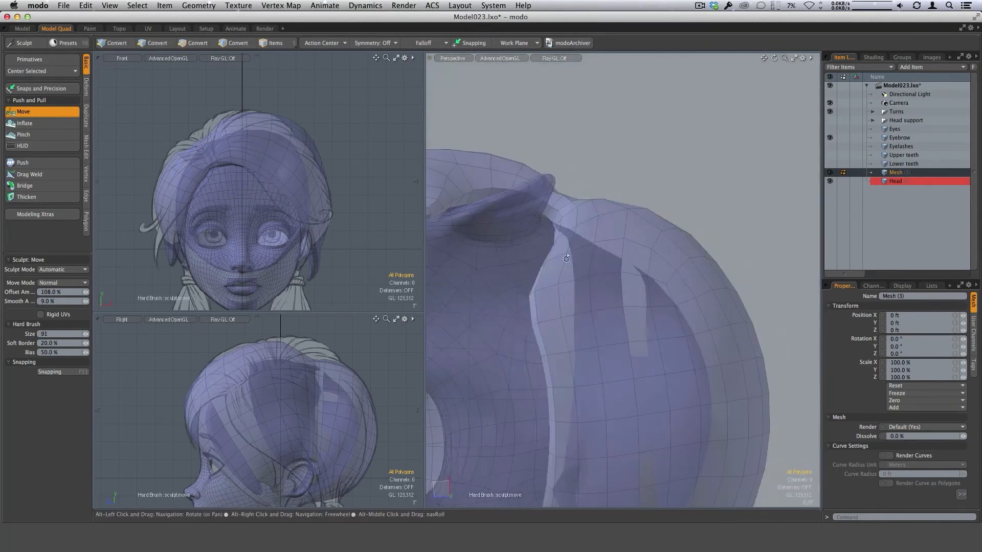
pyautogui.moveTo(571, 350)
pyautogui.keyDown('shift'); pyautogui.mouseDown()
pyautogui.moveTo(568, 311)
pyautogui.moveTo(627, 256)
pyautogui.mouseUp(); pyautogui.keyUp('shift')
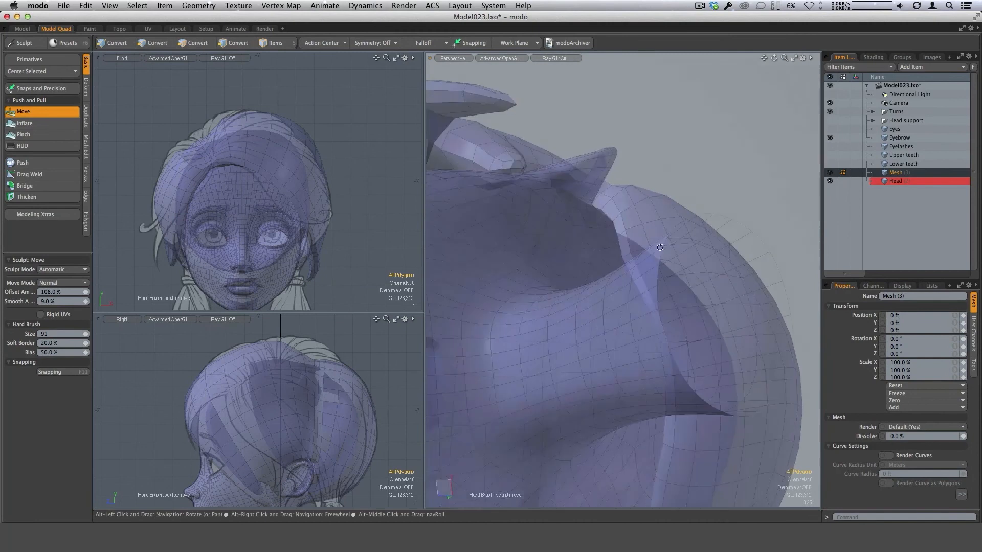
pyautogui.moveTo(618, 260); pyautogui.dragTo(609, 260, button='right')
pyautogui.moveTo(609, 260)
pyautogui.keyDown('alt'); pyautogui.mouseDown()
pyautogui.moveTo(681, 293)
pyautogui.moveTo(633, 264)
pyautogui.mouseUp(); pyautogui.keyUp('alt')
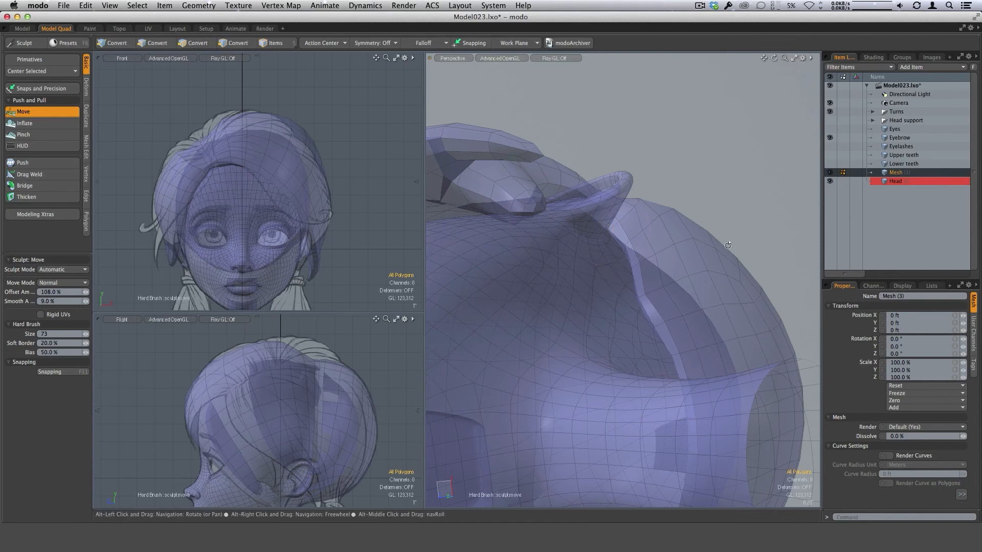
# - Even out the hair edge running from the nape up behind the ears with the Move brush at size 73
pyautogui.keyDown('alt'); pyautogui.moveTo(614, 228); pyautogui.dragTo(583, 151); pyautogui.keyUp('alt')
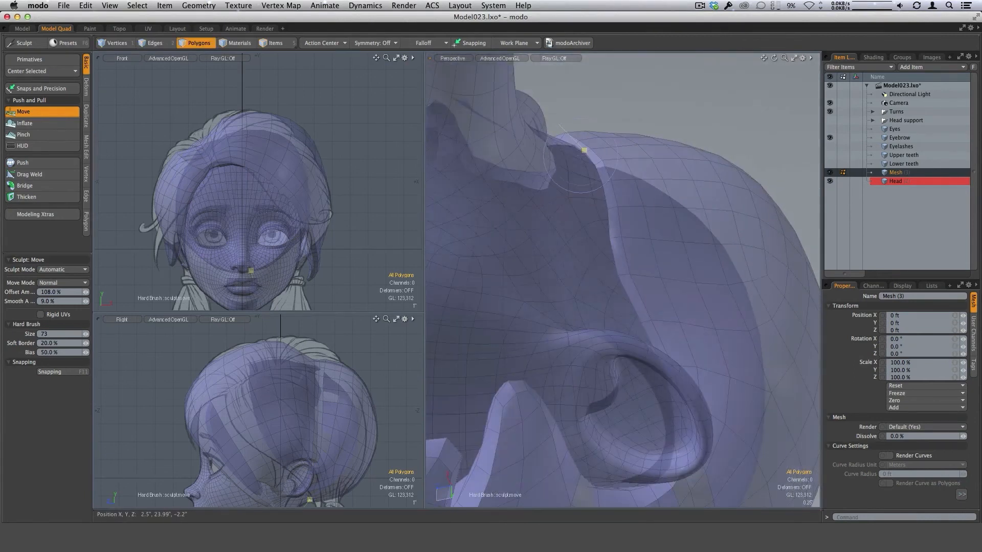
pyautogui.keyDown('alt'); pyautogui.moveTo(611, 214); pyautogui.dragTo(688, 223); pyautogui.keyUp('alt')
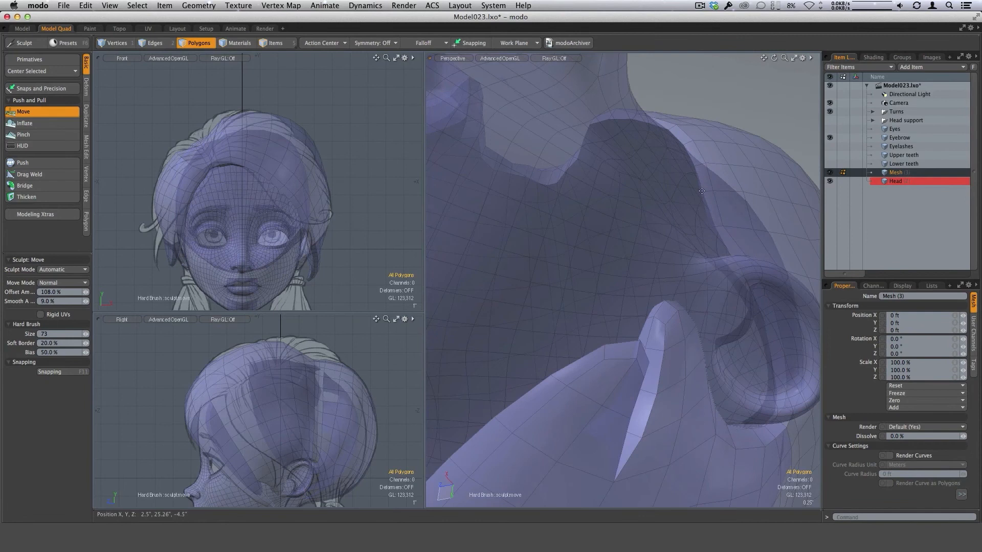
pyautogui.keyDown('ctrl'); pyautogui.keyDown('alt'); pyautogui.moveTo(716, 172); pyautogui.dragTo(646, 183); pyautogui.keyUp('alt'); pyautogui.keyUp('ctrl')
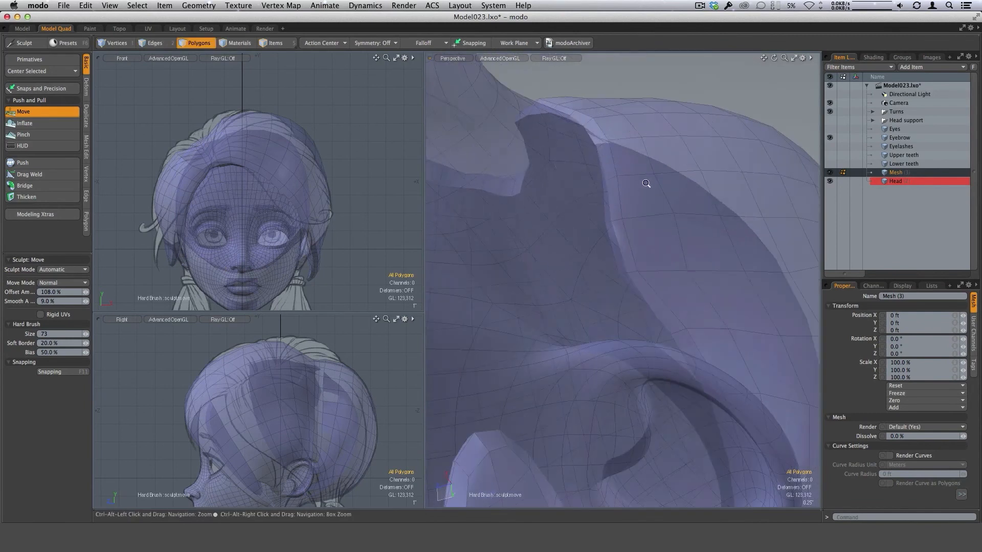
pyautogui.keyDown('ctrl'); pyautogui.keyDown('alt'); pyautogui.moveTo(589, 157); pyautogui.dragTo(591, 326); pyautogui.keyUp('alt'); pyautogui.keyUp('ctrl')
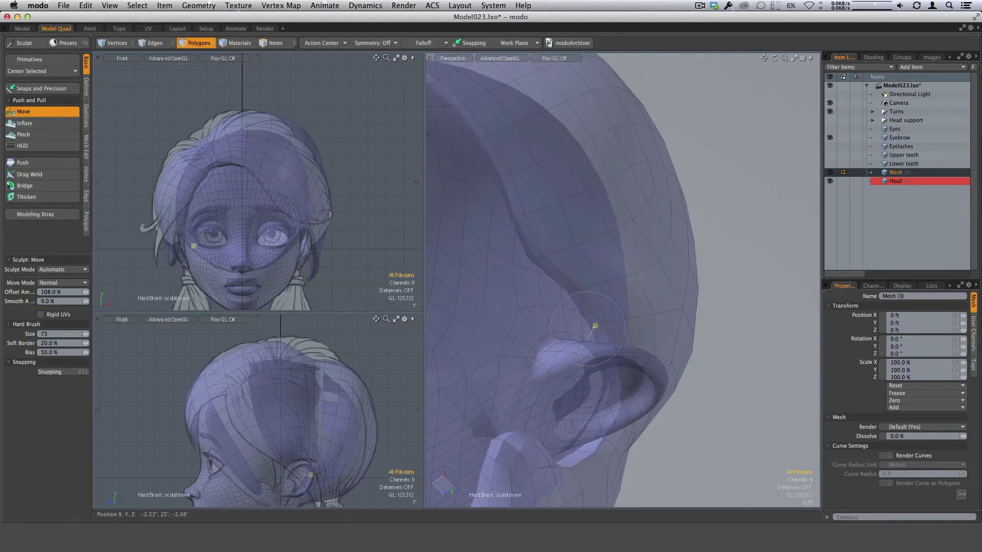
# - Adjust the hair volume at the back of the head behind the character's right ear with the Move brush
pyautogui.keyDown('ctrl'); pyautogui.keyDown('alt'); pyautogui.moveTo(680, 318); pyautogui.dragTo(440, 384); pyautogui.keyUp('alt'); pyautogui.keyUp('ctrl')
pyautogui.keyDown('alt'); pyautogui.moveTo(593, 307); pyautogui.dragTo(682, 232); pyautogui.keyUp('alt')
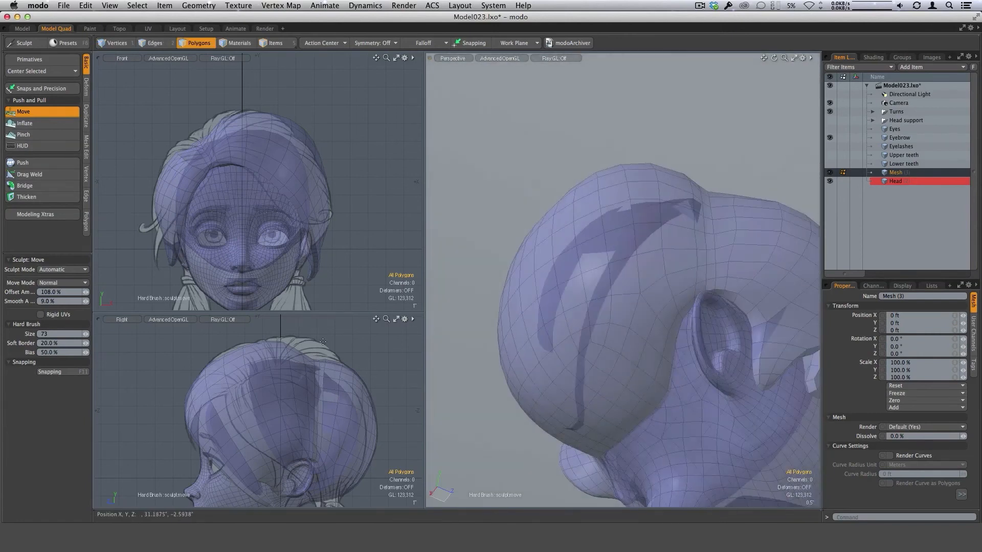
pyautogui.keyDown('ctrl'); pyautogui.keyDown('alt'); pyautogui.moveTo(671, 348); pyautogui.dragTo(593, 361); pyautogui.keyUp('alt'); pyautogui.keyUp('ctrl')
pyautogui.moveTo(639, 250); pyautogui.dragTo(660, 250, button='right')
pyautogui.moveTo(646, 310)
pyautogui.keyDown('alt'); pyautogui.mouseDown()
pyautogui.moveTo(630, 318)
pyautogui.moveTo(643, 220)
pyautogui.mouseUp(); pyautogui.keyUp('alt')
pyautogui.moveTo(643, 220); pyautogui.dragTo(612, 220, button='right')
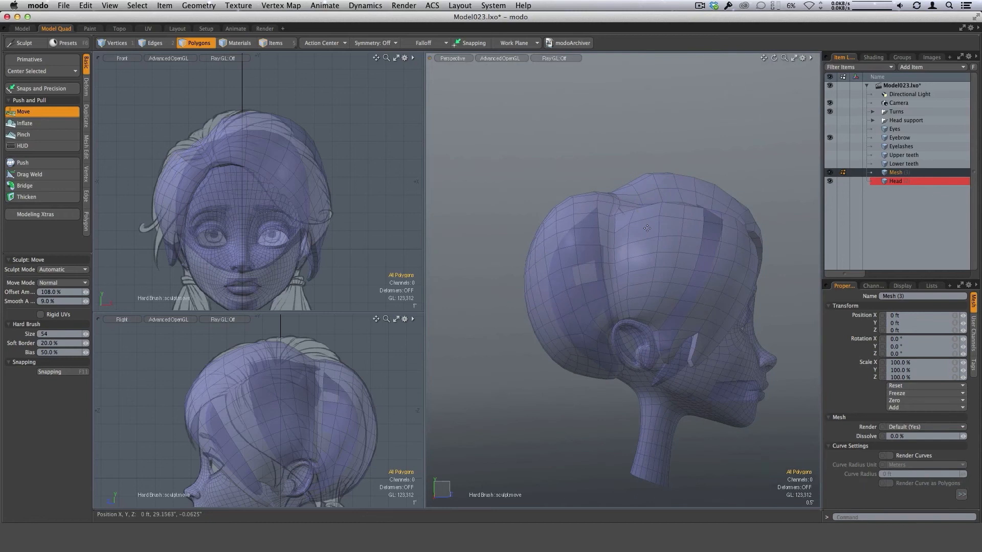
# - Reshape the crown where the side hair meets the back section with the Move brush at size 55
pyautogui.keyDown('alt'); pyautogui.moveTo(647, 229); pyautogui.dragTo(686, 268); pyautogui.keyUp('alt')
pyautogui.keyDown('alt'); pyautogui.moveTo(671, 219); pyautogui.dragTo(657, 204); pyautogui.keyUp('alt')
pyautogui.moveTo(640, 182); pyautogui.dragTo(639, 180, button='right')
pyautogui.scroll(3, 629, 176)
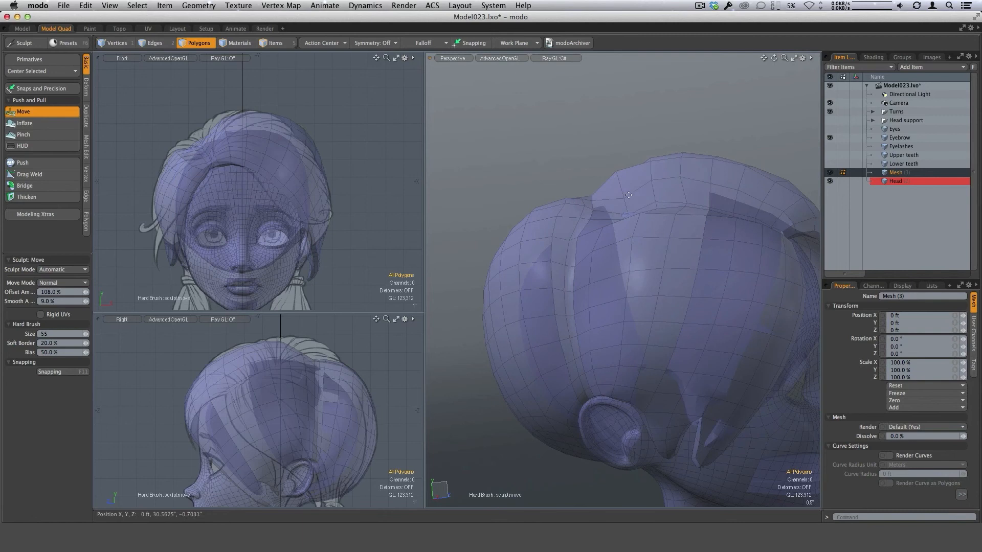
# - Deepen the dip of the hair parting between crown and forehead with the Move brush, using size 71
pyautogui.moveTo(671, 243)
pyautogui.keyDown('alt'); pyautogui.mouseDown()
pyautogui.moveTo(620, 215)
pyautogui.moveTo(616, 229)
pyautogui.mouseUp(); pyautogui.keyUp('alt')
pyautogui.moveTo(638, 187); pyautogui.dragTo(646, 187, button='right')
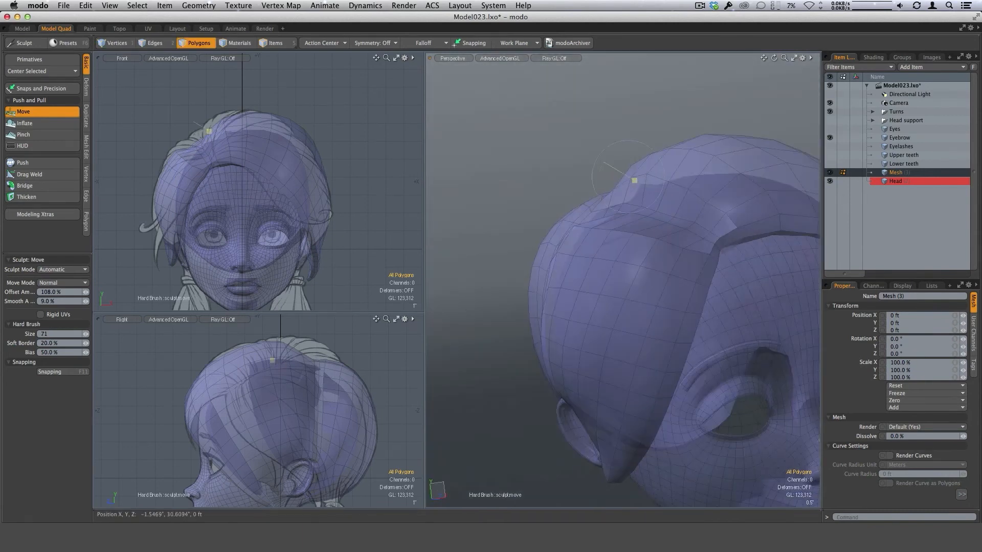
pyautogui.keyDown('alt'); pyautogui.moveTo(634, 180); pyautogui.dragTo(639, 167); pyautogui.keyUp('alt')
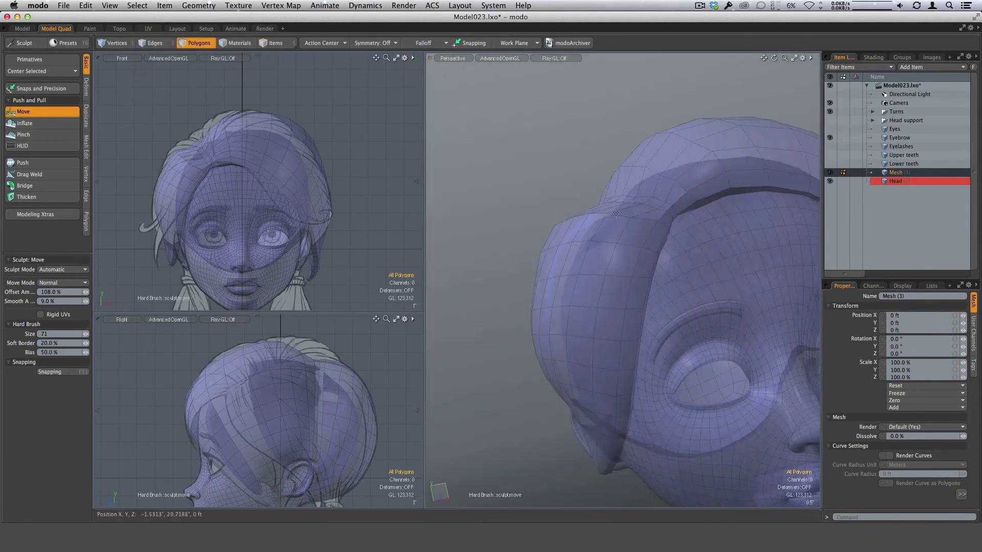
pyautogui.moveTo(615, 214)
pyautogui.keyDown('alt'); pyautogui.mouseDown()
pyautogui.moveTo(597, 173)
pyautogui.moveTo(616, 208)
pyautogui.mouseUp(); pyautogui.keyUp('alt')
pyautogui.moveTo(607, 190); pyautogui.dragTo(589, 191, button='right')
pyautogui.keyDown('alt'); pyautogui.moveTo(648, 225); pyautogui.dragTo(662, 243); pyautogui.keyUp('alt')
pyautogui.press('space')
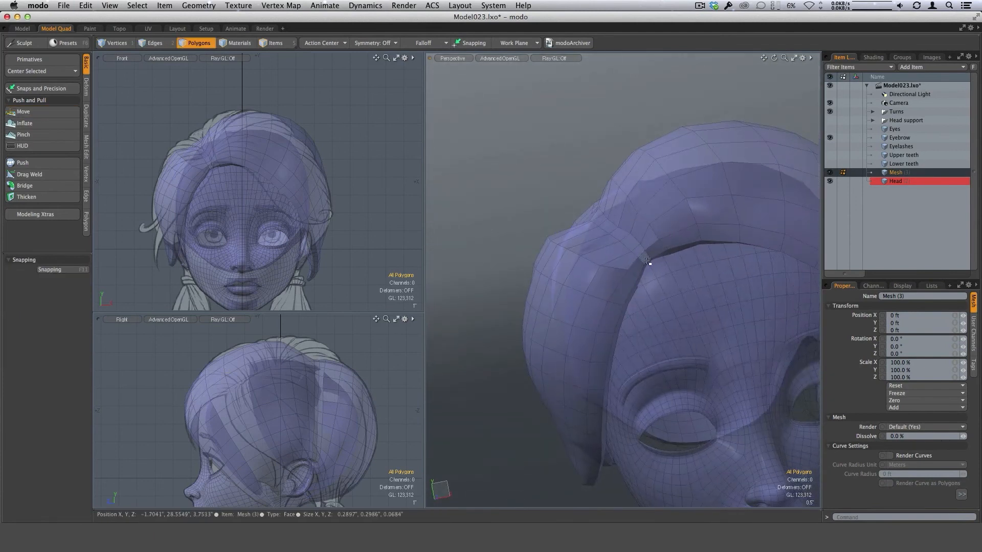
pyautogui.keyDown('alt'); pyautogui.moveTo(636, 287); pyautogui.dragTo(706, 298); pyautogui.keyUp('alt')
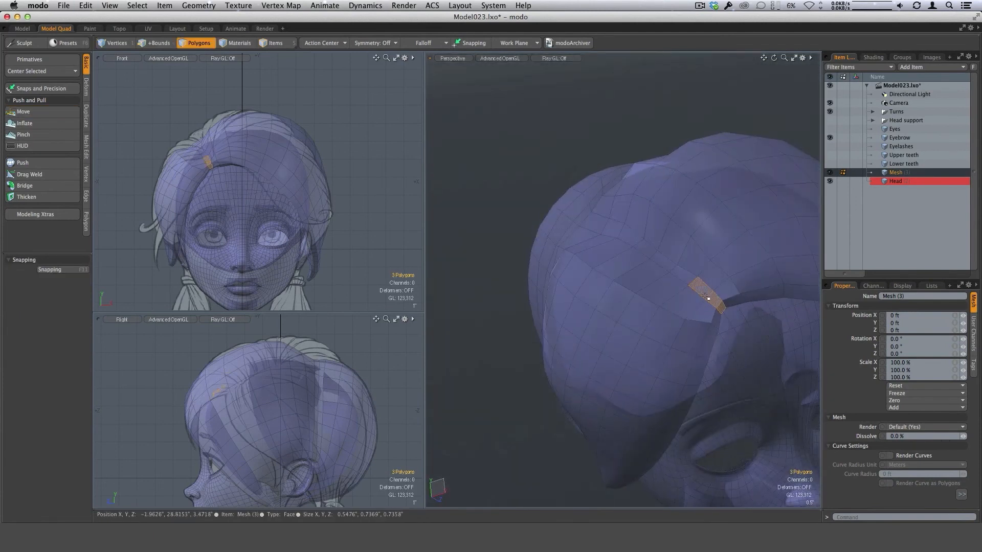
pyautogui.keyDown('alt'); pyautogui.moveTo(673, 244); pyautogui.dragTo(678, 343); pyautogui.keyUp('alt')
pyautogui.press('Escape')
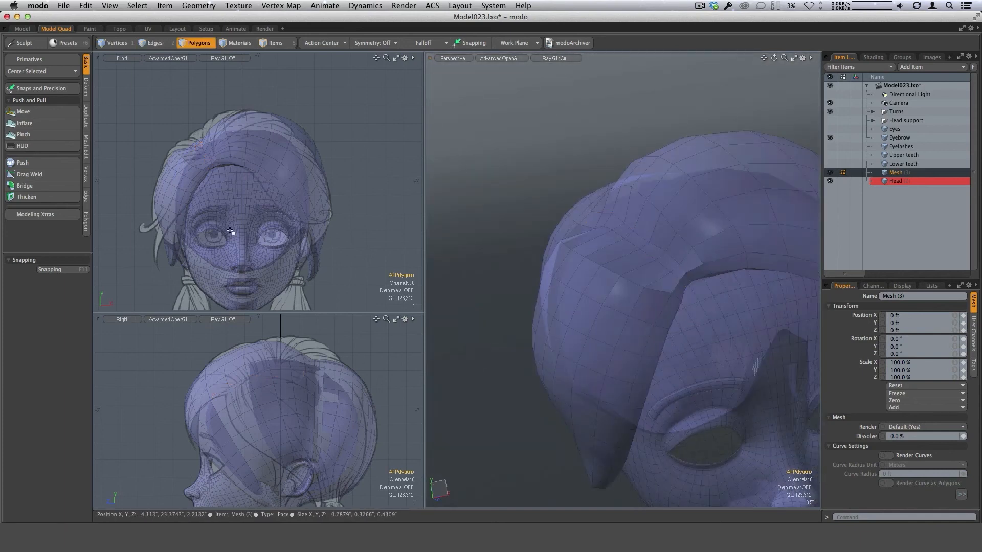
# - Refine the hair silhouette on both sides of the front parting with the Move brush, using size 75
pyautogui.click(27, 113)
pyautogui.moveTo(661, 225); pyautogui.dragTo(706, 225, button='right')
pyautogui.moveTo(706, 225)
pyautogui.keyDown('alt'); pyautogui.mouseDown()
pyautogui.moveTo(690, 193)
pyautogui.moveTo(634, 182)
pyautogui.mouseUp(); pyautogui.keyUp('alt')
pyautogui.moveTo(610, 182); pyautogui.dragTo(611, 182)
pyautogui.moveTo(613, 206); pyautogui.dragTo(590, 206, button='right')
pyautogui.keyDown('alt'); pyautogui.moveTo(589, 207); pyautogui.dragTo(584, 228); pyautogui.keyUp('alt')
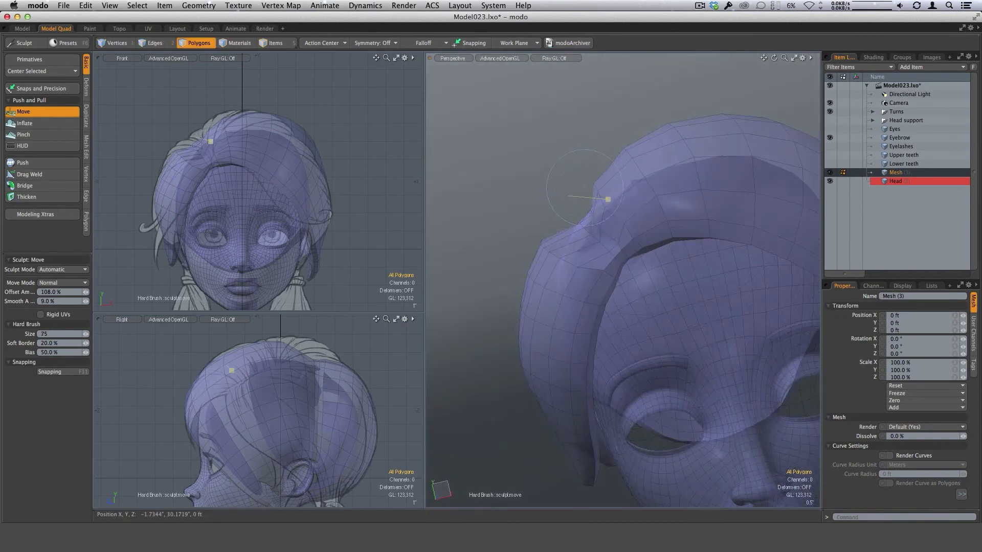
pyautogui.press('space')
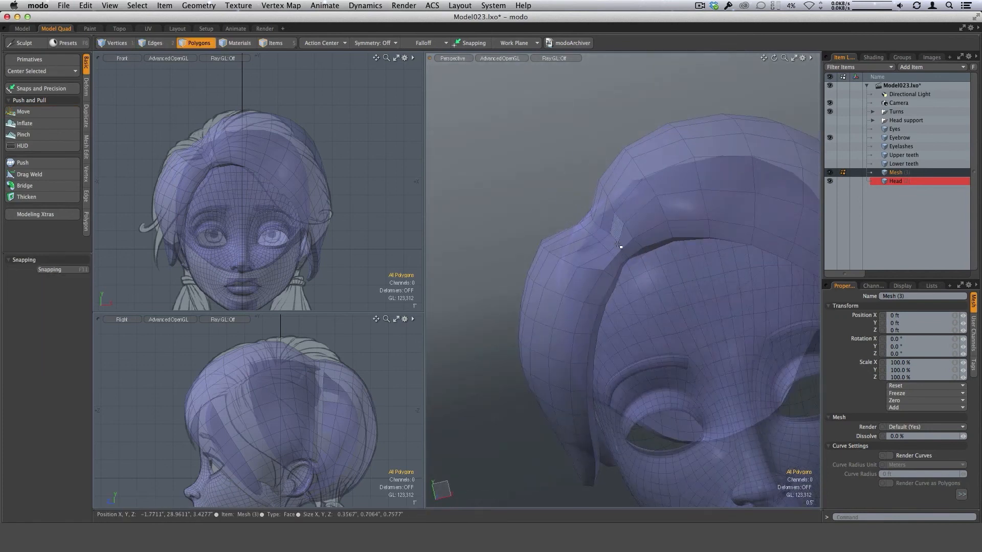
pyautogui.press('space')
pyautogui.press('space')
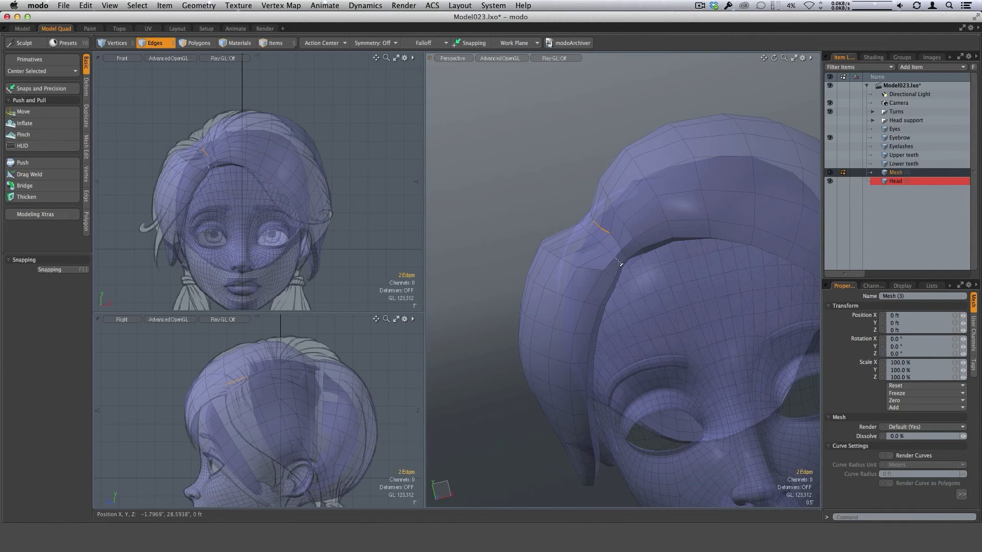
pyautogui.press('space')
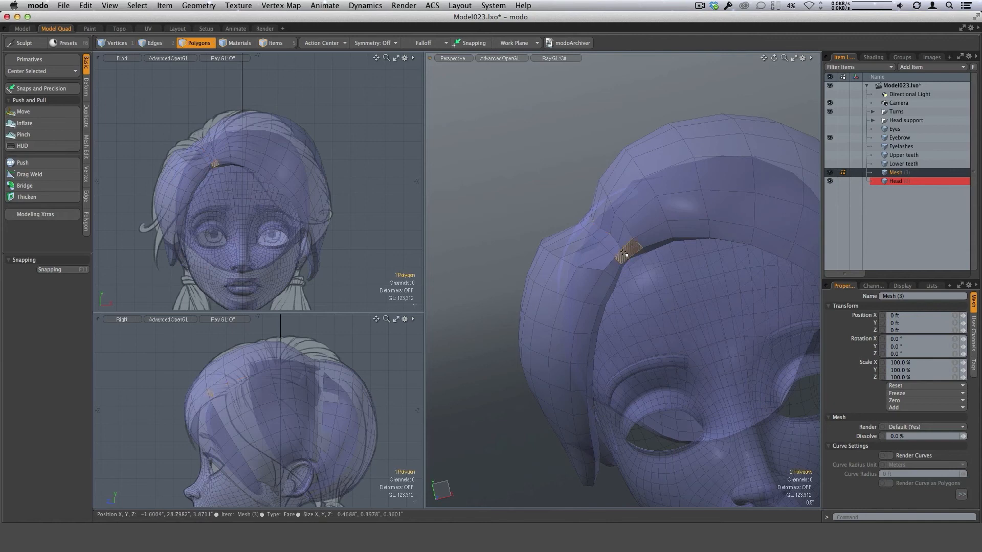
pyautogui.press('space')
pyautogui.press('space')
pyautogui.doubleClick(625, 253)
pyautogui.keyDown('alt'); pyautogui.moveTo(625, 253); pyautogui.dragTo(611, 296); pyautogui.keyUp('alt')
pyautogui.keyDown('shift'); pyautogui.doubleClick(691, 300); pyautogui.keyUp('shift')
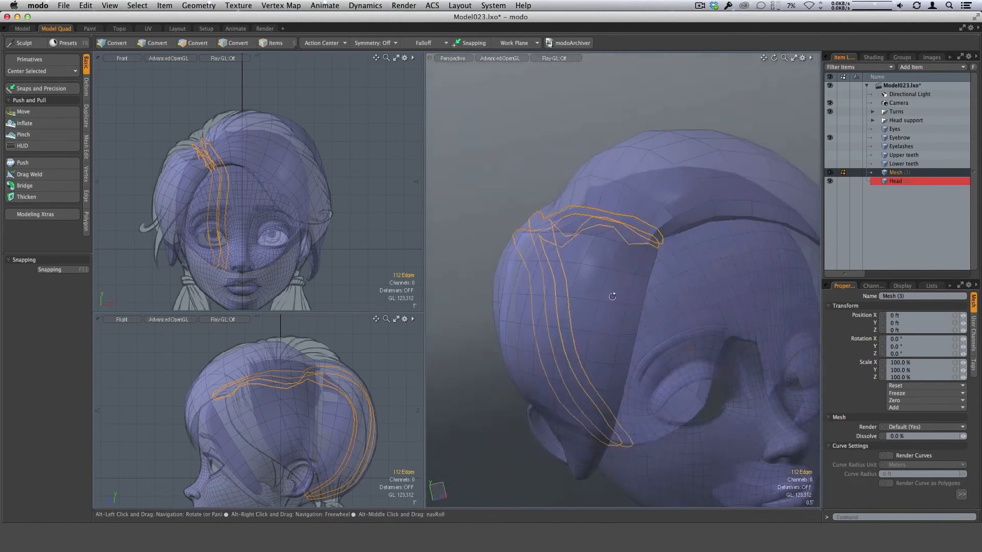
pyautogui.click(611, 319)
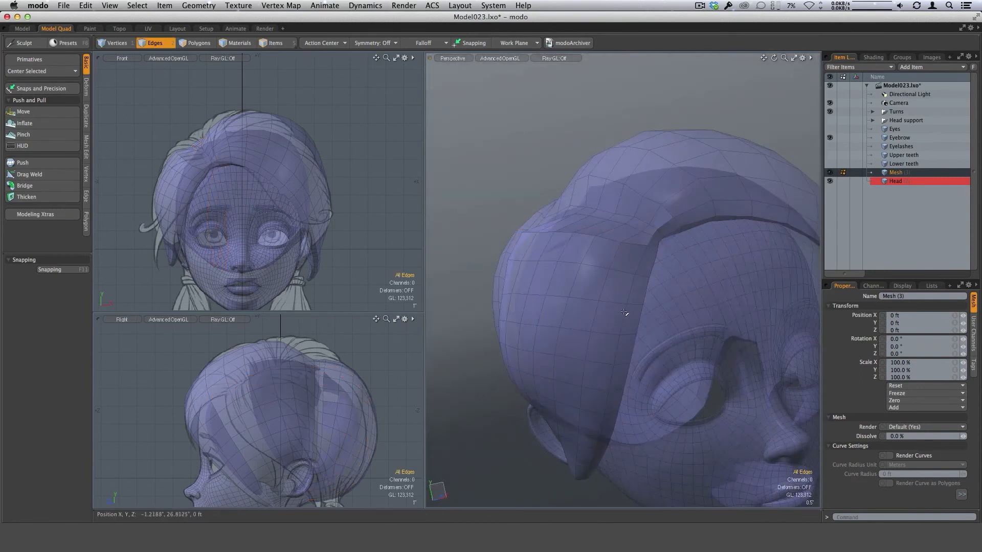
# - Reshape the side hair where it meets the front parting with the Move brush, reducing the size from 110 to 48
pyautogui.click(43, 112)
pyautogui.moveTo(639, 235)
pyautogui.keyDown('alt'); pyautogui.mouseDown()
pyautogui.moveTo(565, 184)
pyautogui.moveTo(549, 242)
pyautogui.mouseUp(); pyautogui.keyUp('alt')
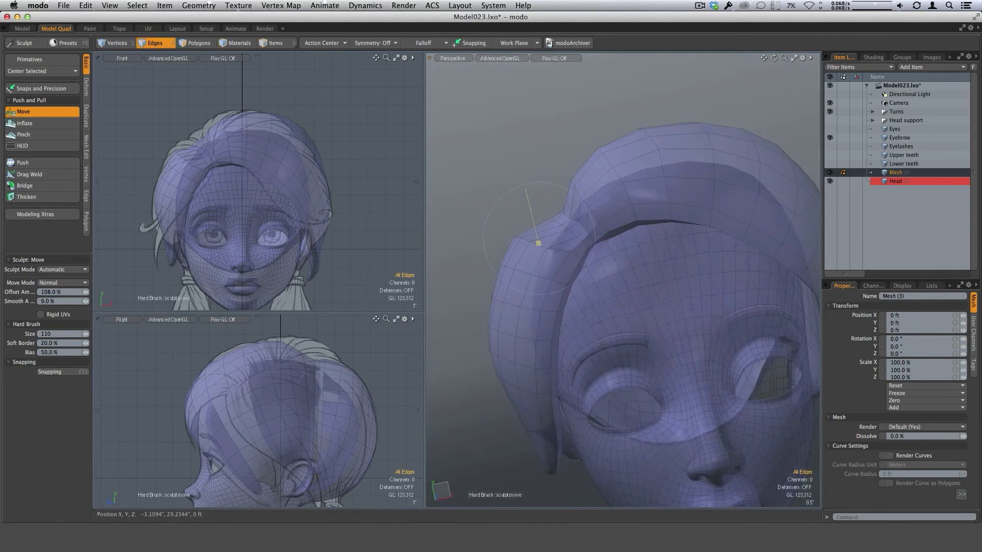
pyautogui.moveTo(560, 248); pyautogui.dragTo(540, 247, button='right')
pyautogui.keyDown('alt'); pyautogui.moveTo(543, 241); pyautogui.dragTo(559, 208); pyautogui.keyUp('alt')
pyautogui.moveTo(558, 208); pyautogui.dragTo(554, 201, button='right')
pyautogui.moveTo(556, 201)
pyautogui.keyDown('alt'); pyautogui.mouseDown()
pyautogui.moveTo(564, 237)
pyautogui.moveTo(541, 217)
pyautogui.moveTo(554, 227)
pyautogui.moveTo(539, 222)
pyautogui.moveTo(522, 251)
pyautogui.mouseUp(); pyautogui.keyUp('alt')
pyautogui.moveTo(549, 249); pyautogui.dragTo(528, 249, button='right')
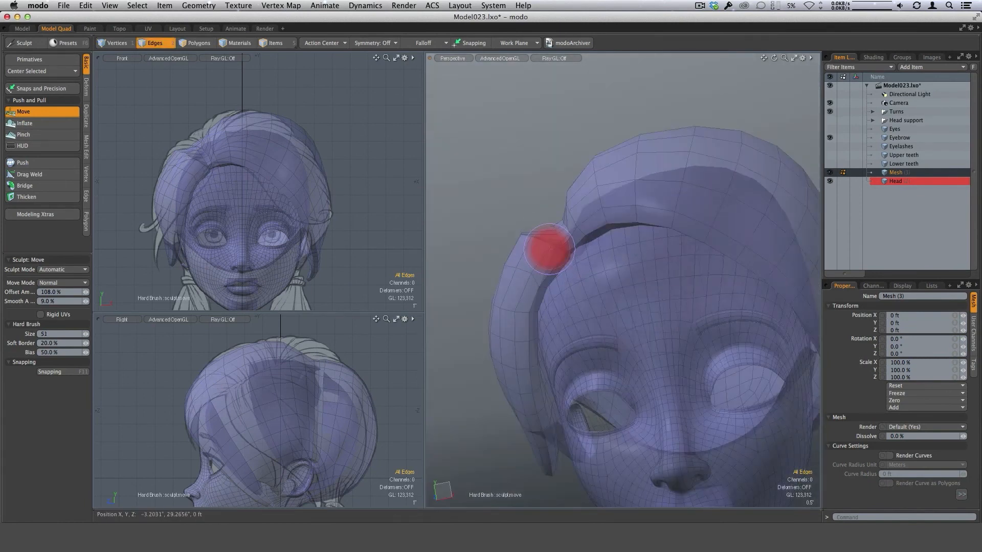
pyautogui.keyDown('alt'); pyautogui.moveTo(523, 235); pyautogui.dragTo(557, 252); pyautogui.keyUp('alt')
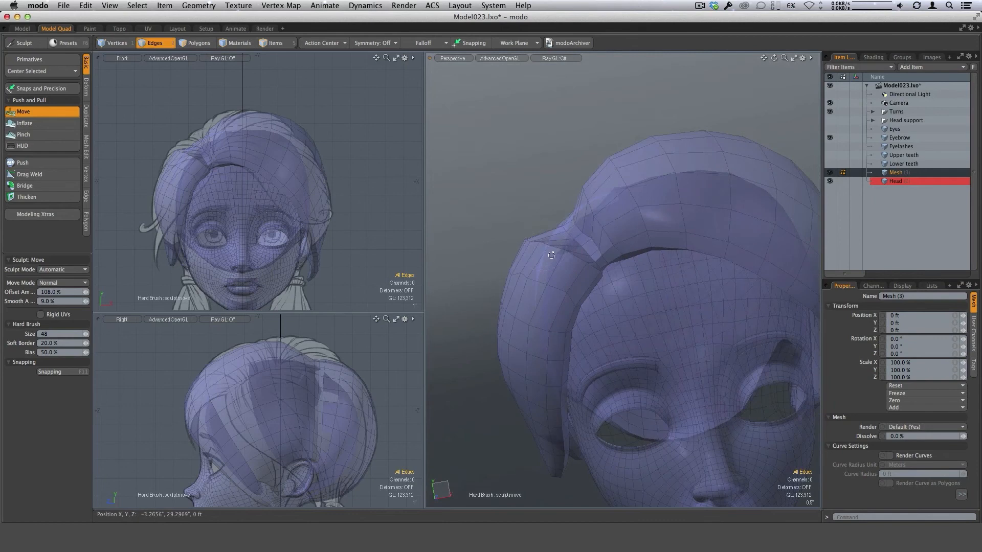
# - Adjust the crease running back from the parting on the character's right side with the Move brush, using size 57
pyautogui.moveTo(551, 254); pyautogui.dragTo(574, 254, button='right')
pyautogui.moveTo(574, 254)
pyautogui.keyDown('alt'); pyautogui.mouseDown()
pyautogui.moveTo(572, 264)
pyautogui.moveTo(564, 247)
pyautogui.moveTo(573, 234)
pyautogui.mouseUp(); pyautogui.keyUp('alt')
pyautogui.moveTo(573, 236); pyautogui.dragTo(552, 236, button='right')
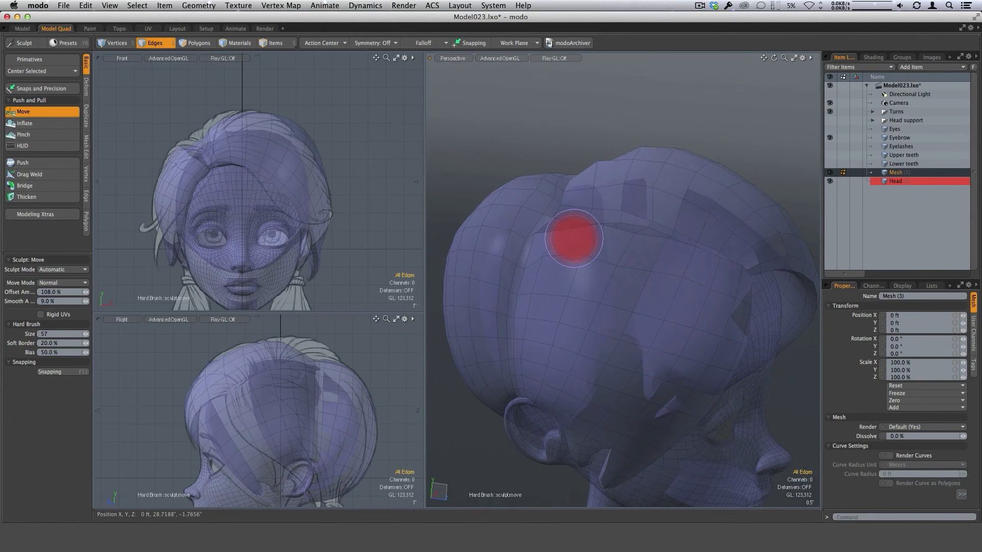
pyautogui.moveTo(620, 255)
pyautogui.keyDown('alt'); pyautogui.mouseDown()
pyautogui.moveTo(640, 263)
pyautogui.moveTo(635, 242)
pyautogui.moveTo(654, 183)
pyautogui.mouseUp(); pyautogui.keyUp('alt')
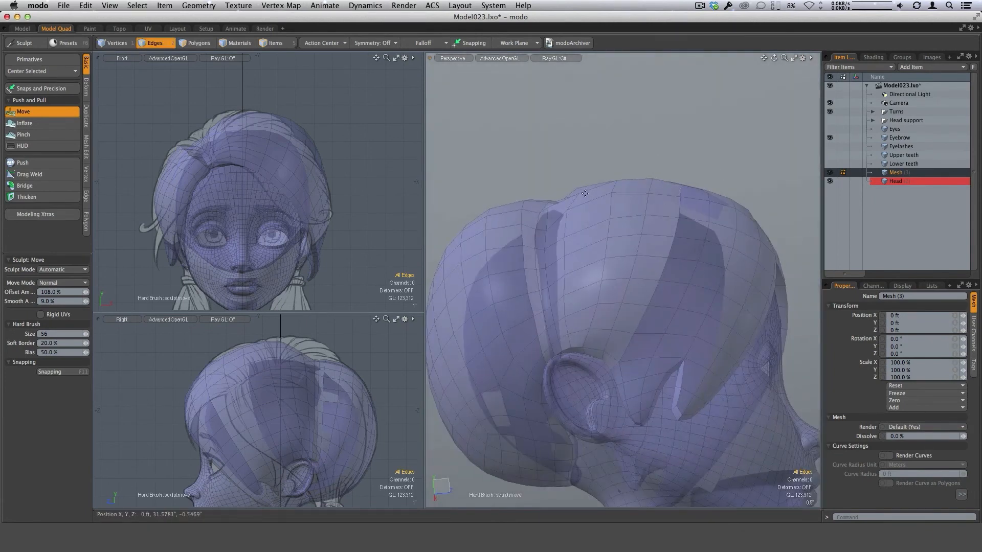
pyautogui.keyDown('alt'); pyautogui.moveTo(580, 195); pyautogui.dragTo(740, 205); pyautogui.keyUp('alt')
# - Refine the hair contour above and behind the character's right ear with the Move brush, using sizes 34 and 57
pyautogui.moveTo(575, 172)
pyautogui.keyDown('alt'); pyautogui.mouseDown()
pyautogui.moveTo(587, 185)
pyautogui.moveTo(622, 173)
pyautogui.moveTo(616, 185)
pyautogui.moveTo(659, 187)
pyautogui.mouseUp(); pyautogui.keyUp('alt')
pyautogui.moveTo(618, 178); pyautogui.dragTo(607, 177, button='right')
pyautogui.keyDown('alt'); pyautogui.moveTo(638, 180); pyautogui.dragTo(641, 180); pyautogui.keyUp('alt')
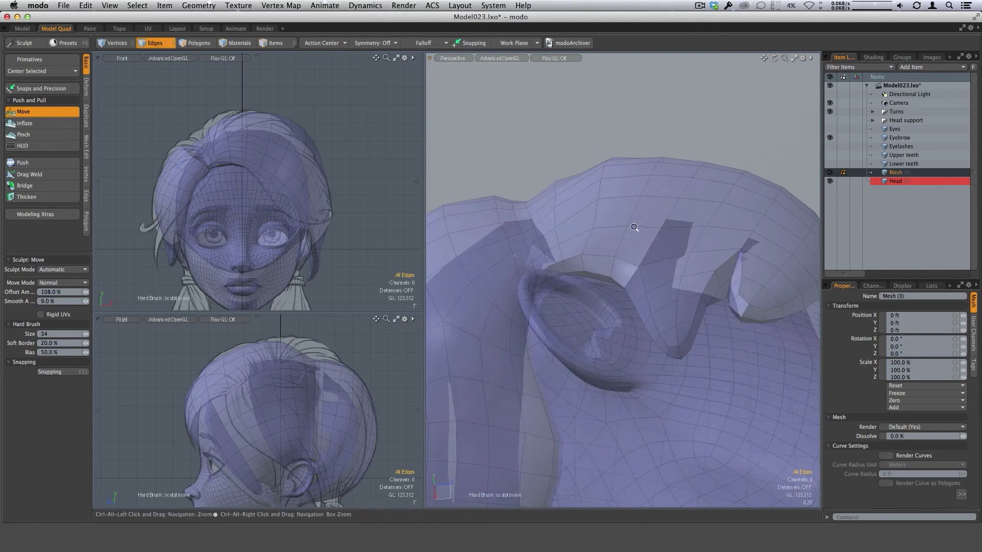
pyautogui.moveTo(634, 227)
pyautogui.keyDown('ctrl'); pyautogui.keyDown('alt'); pyautogui.mouseDown()
pyautogui.moveTo(609, 213)
pyautogui.moveTo(621, 210)
pyautogui.moveTo(586, 201)
pyautogui.moveTo(624, 207)
pyautogui.mouseUp(); pyautogui.keyUp('alt'); pyautogui.keyUp('ctrl')
pyautogui.moveTo(581, 207); pyautogui.dragTo(593, 207, button='right')
pyautogui.moveTo(582, 205)
pyautogui.keyDown('alt'); pyautogui.mouseDown()
pyautogui.moveTo(587, 190)
pyautogui.moveTo(612, 182)
pyautogui.moveTo(634, 199)
pyautogui.mouseUp(); pyautogui.keyUp('alt')
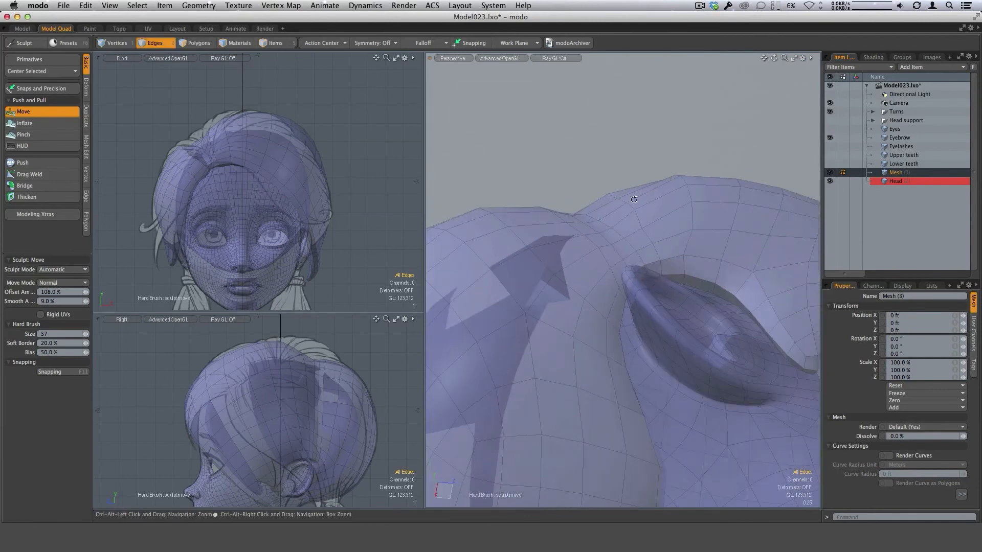
pyautogui.keyDown('alt'); pyautogui.moveTo(660, 231); pyautogui.dragTo(659, 185); pyautogui.keyUp('alt')
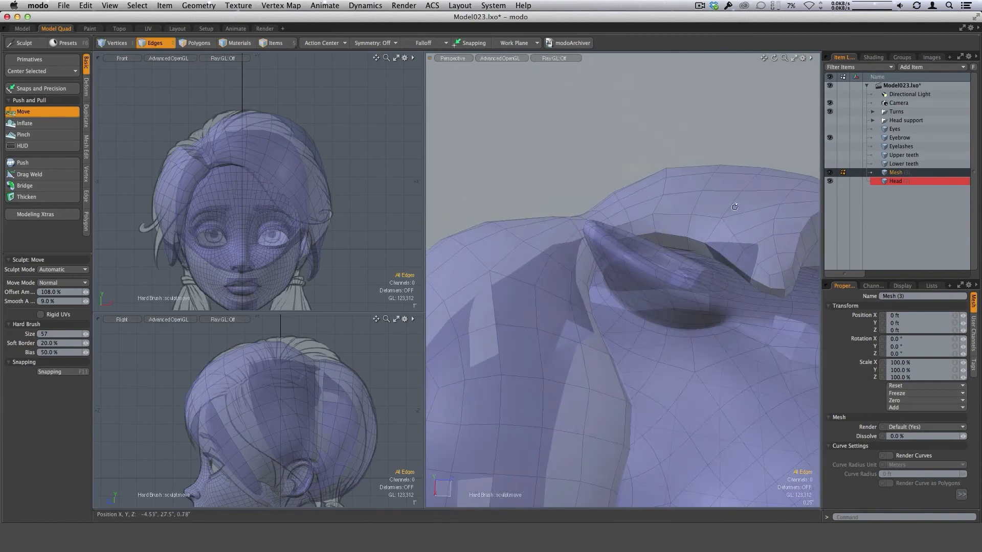
# - Smooth the raised hair ridge beside the front parting with the Move brush at size 57
pyautogui.keyDown('alt'); pyautogui.moveTo(734, 207); pyautogui.dragTo(634, 307); pyautogui.keyUp('alt')
pyautogui.keyDown('alt'); pyautogui.scroll(5, 578, 243); pyautogui.keyUp('alt')
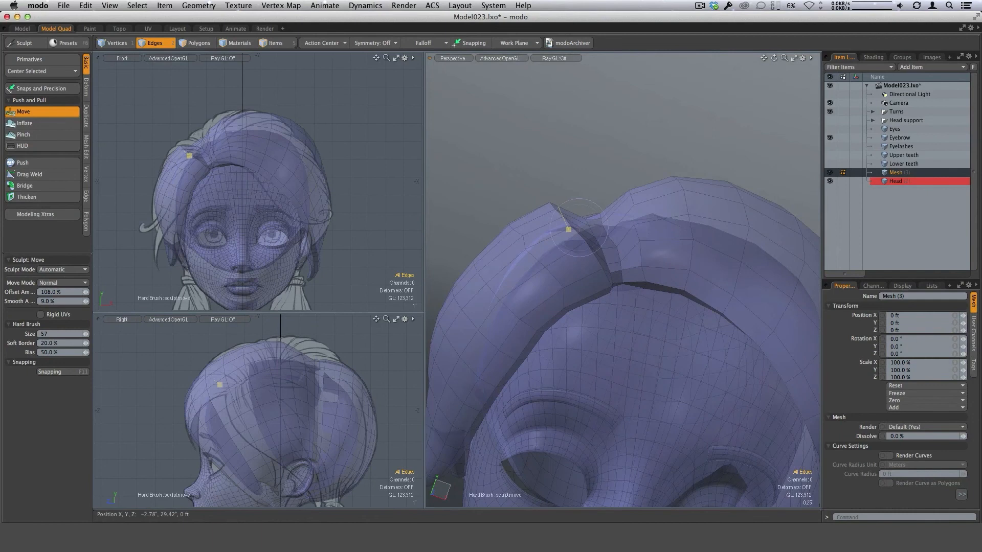
pyautogui.keyDown('alt'); pyautogui.moveTo(568, 229); pyautogui.dragTo(555, 231); pyautogui.keyUp('alt')
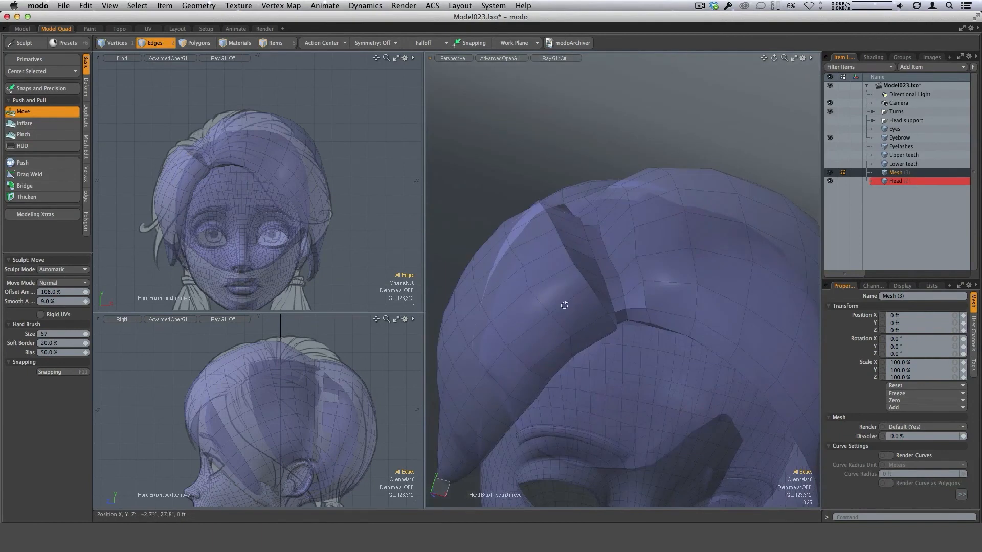
pyautogui.keyDown('alt'); pyautogui.moveTo(564, 305); pyautogui.dragTo(560, 230); pyautogui.keyUp('alt')
pyautogui.scroll(-5, 572, 220)
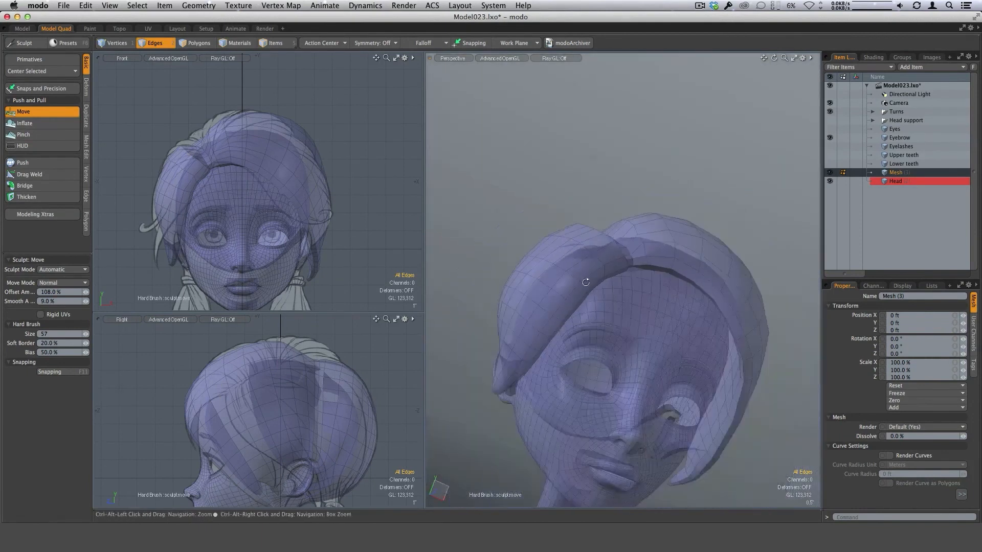
pyautogui.keyDown('alt'); pyautogui.moveTo(587, 278); pyautogui.dragTo(555, 269); pyautogui.keyUp('alt')
# - Shape the crown hair along the parting with the Move brush at size 52 and compare it with the reference drawing
pyautogui.press('q')
pyautogui.moveTo(692, 245)
pyautogui.keyDown('alt'); pyautogui.mouseDown()
pyautogui.moveTo(583, 214)
pyautogui.moveTo(571, 270)
pyautogui.moveTo(580, 274)
pyautogui.moveTo(585, 266)
pyautogui.moveTo(557, 260)
pyautogui.moveTo(584, 246)
pyautogui.moveTo(593, 220)
pyautogui.moveTo(582, 204)
pyautogui.moveTo(614, 219)
pyautogui.moveTo(546, 249)
pyautogui.mouseUp(); pyautogui.keyUp('alt')
pyautogui.scroll(4, 571, 272)
pyautogui.click(23, 112)
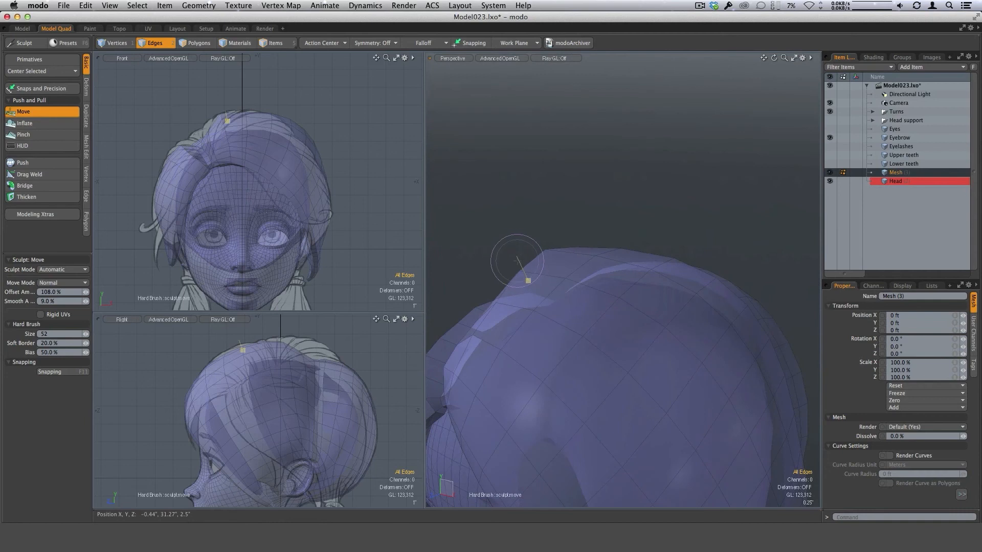
pyautogui.keyDown('alt'); pyautogui.moveTo(544, 287); pyautogui.dragTo(525, 267); pyautogui.keyUp('alt')
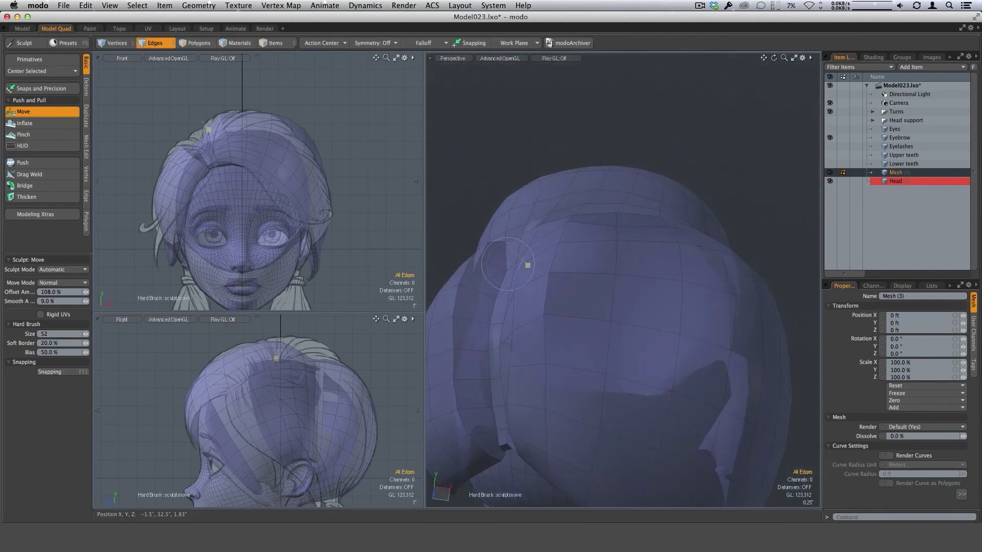
pyautogui.keyDown('alt'); pyautogui.moveTo(518, 233); pyautogui.dragTo(512, 298); pyautogui.keyUp('alt')
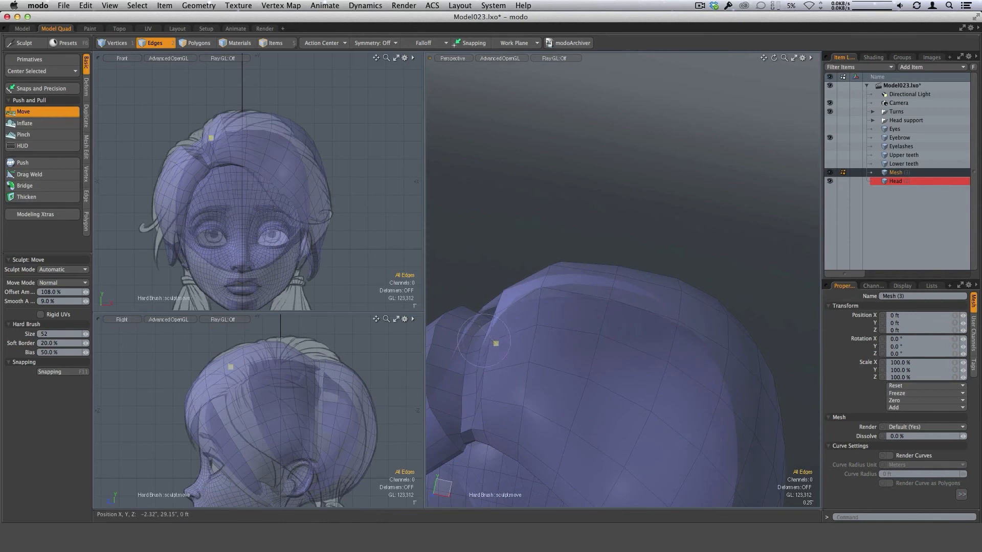
pyautogui.keyDown('alt'); pyautogui.moveTo(471, 337); pyautogui.dragTo(562, 307); pyautogui.keyUp('alt')
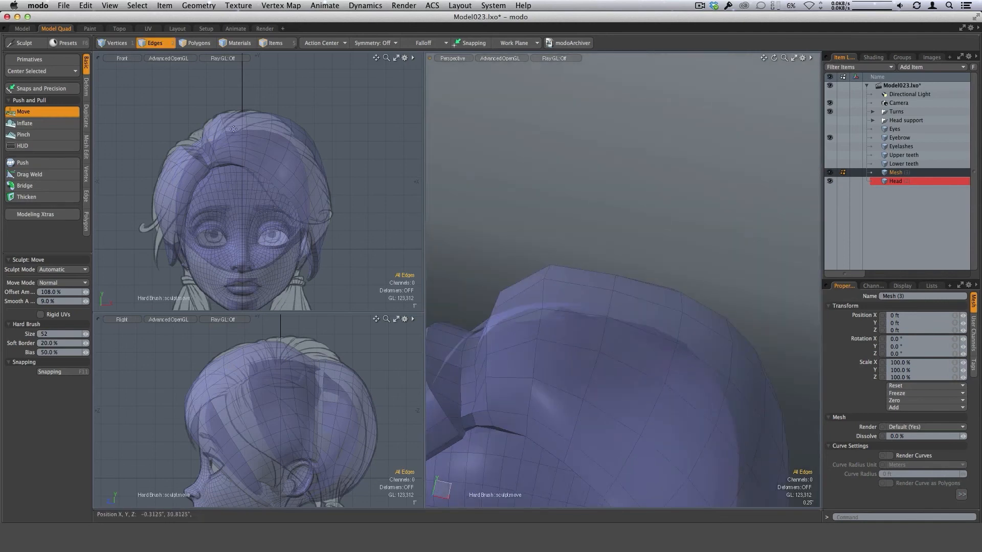
pyautogui.scroll(5, 233, 128)
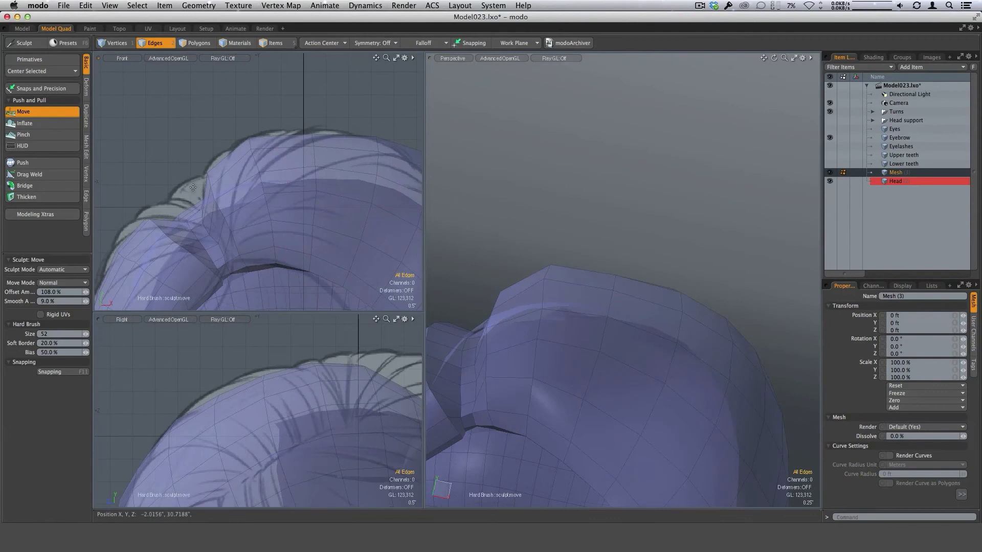
pyautogui.scroll(-4, 348, 240)
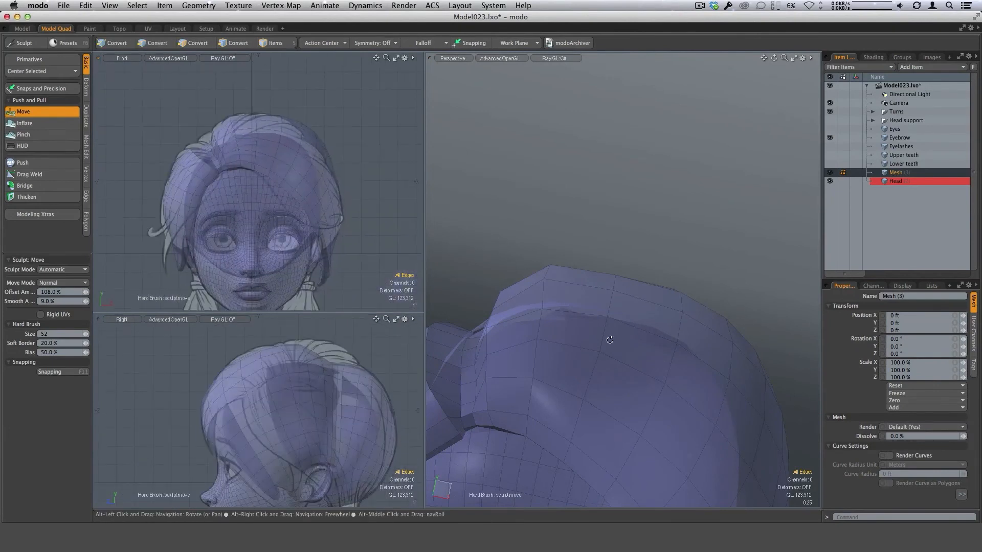
# - Adjust the front hair ridge just above the forehead at the parting with the Move brush at size 40
pyautogui.moveTo(609, 338)
pyautogui.keyDown('alt'); pyautogui.mouseDown()
pyautogui.moveTo(696, 350)
pyautogui.moveTo(685, 311)
pyautogui.moveTo(709, 355)
pyautogui.moveTo(673, 371)
pyautogui.moveTo(598, 300)
pyautogui.moveTo(552, 278)
pyautogui.moveTo(568, 280)
pyautogui.mouseUp(); pyautogui.keyUp('alt')
pyautogui.moveTo(537, 282); pyautogui.dragTo(531, 282, button='right')
pyautogui.moveTo(575, 285)
pyautogui.keyDown('alt'); pyautogui.mouseDown()
pyautogui.moveTo(677, 278)
pyautogui.moveTo(583, 268)
pyautogui.moveTo(555, 276)
pyautogui.moveTo(566, 316)
pyautogui.mouseUp(); pyautogui.keyUp('alt')
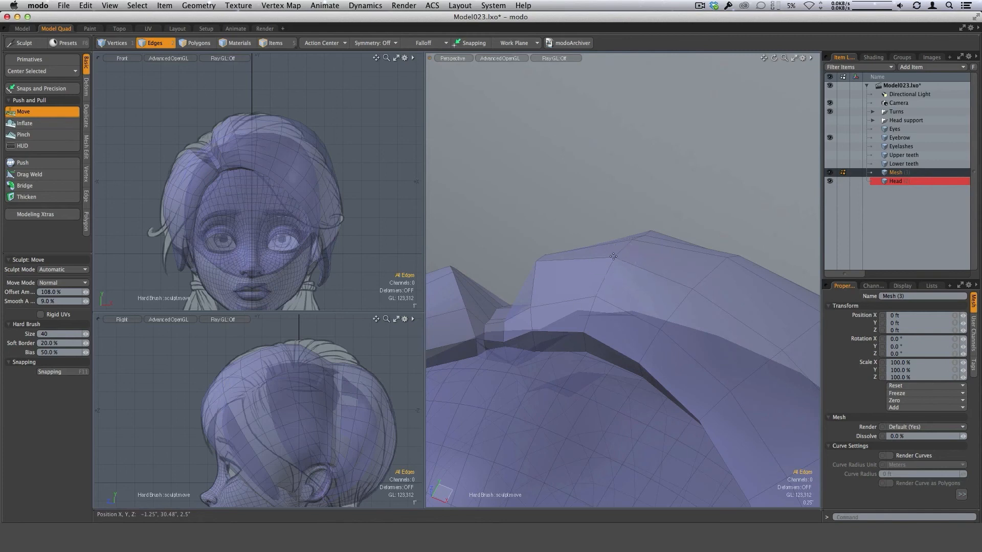
pyautogui.keyDown('alt'); pyautogui.moveTo(613, 257); pyautogui.dragTo(575, 262); pyautogui.keyUp('alt')
# - Build up the top and back of the crown around the parting's end with the Move brush, using sizes 90 and 107
pyautogui.moveTo(639, 267); pyautogui.dragTo(664, 267, button='right')
pyautogui.moveTo(664, 266)
pyautogui.keyDown('alt'); pyautogui.mouseDown()
pyautogui.moveTo(647, 245)
pyautogui.moveTo(639, 276)
pyautogui.moveTo(736, 344)
pyautogui.moveTo(625, 285)
pyautogui.moveTo(637, 288)
pyautogui.mouseUp(); pyautogui.keyUp('alt')
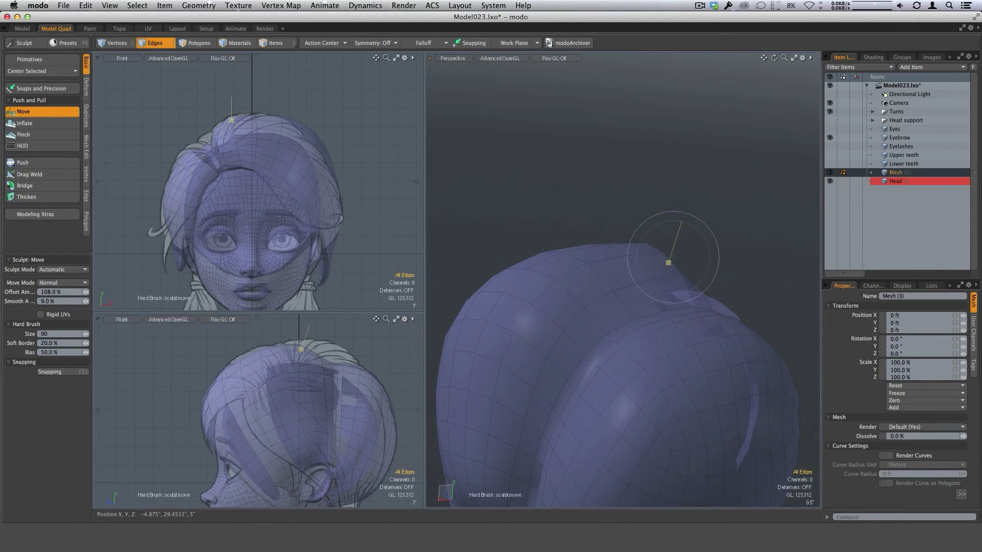
pyautogui.keyDown('alt'); pyautogui.moveTo(708, 276); pyautogui.dragTo(638, 294); pyautogui.keyUp('alt')
pyautogui.moveTo(655, 288); pyautogui.dragTo(641, 289, button='right')
pyautogui.moveTo(702, 290)
pyautogui.keyDown('alt'); pyautogui.mouseDown()
pyautogui.moveTo(673, 271)
pyautogui.moveTo(634, 285)
pyautogui.mouseUp(); pyautogui.keyUp('alt')
pyautogui.moveTo(634, 285); pyautogui.dragTo(658, 287, button='right')
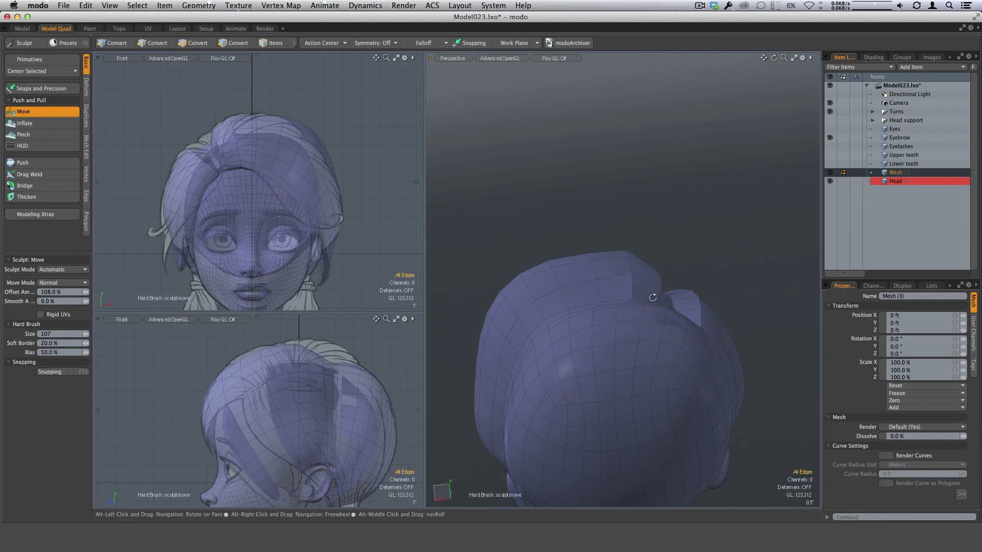
# - Round out the upper hair on the character's left side with the Move brush at size 76 and preview the mesh subdivided
pyautogui.keyDown('alt'); pyautogui.moveTo(528, 299); pyautogui.dragTo(518, 292); pyautogui.keyUp('alt')
pyautogui.moveTo(524, 298); pyautogui.dragTo(511, 298, button='right')
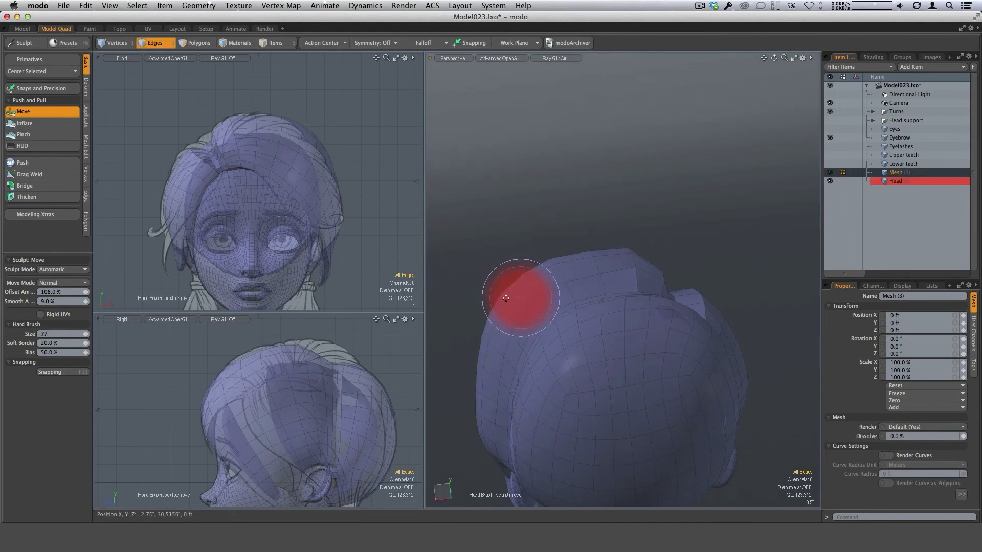
pyautogui.moveTo(517, 299)
pyautogui.keyDown('alt'); pyautogui.mouseDown()
pyautogui.moveTo(563, 304)
pyautogui.moveTo(546, 330)
pyautogui.moveTo(544, 317)
pyautogui.mouseUp(); pyautogui.keyUp('alt')
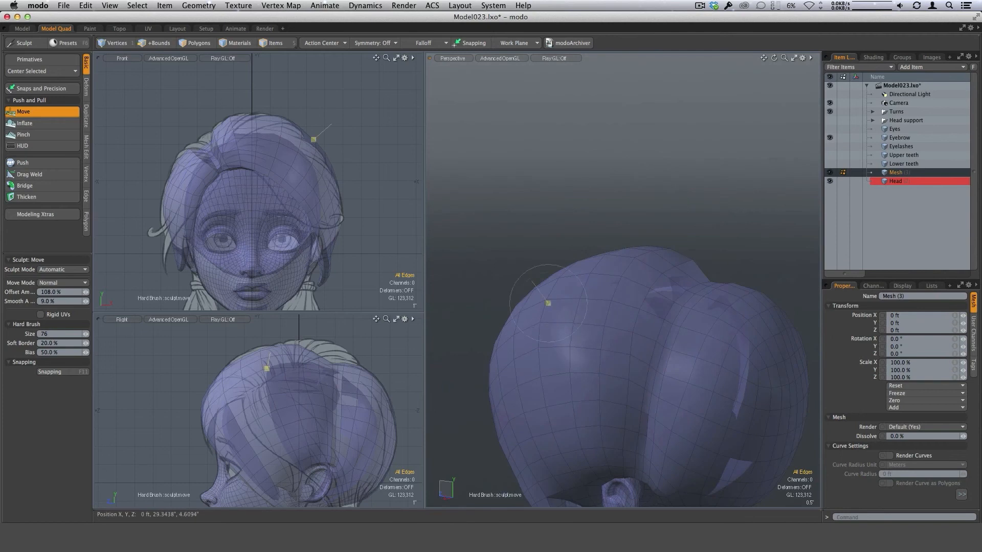
pyautogui.hotkey('shift', 'Tab')
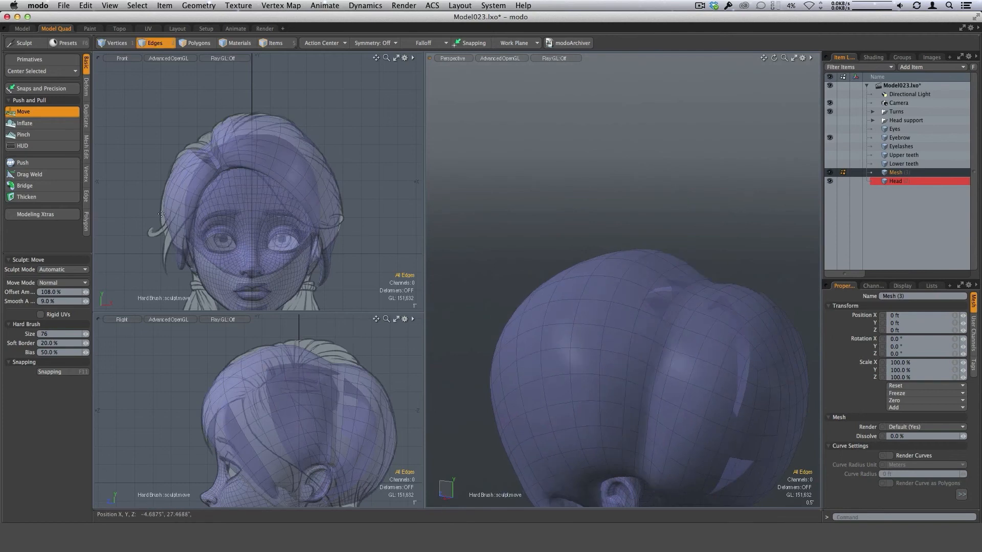
# - Adjust the hair volume and side lock on the character's left with the Move brush, using sizes 94 and 93
pyautogui.moveTo(632, 389)
pyautogui.keyDown('alt'); pyautogui.mouseDown()
pyautogui.moveTo(774, 322)
pyautogui.moveTo(688, 318)
pyautogui.moveTo(692, 285)
pyautogui.mouseUp(); pyautogui.keyUp('alt')
pyautogui.moveTo(692, 285); pyautogui.dragTo(701, 285, button='right')
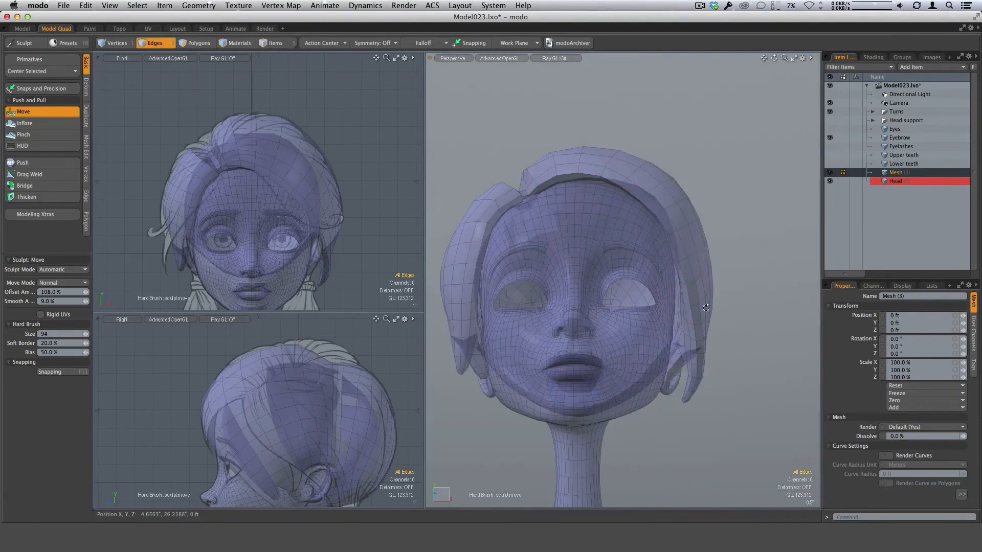
pyautogui.moveTo(700, 285)
pyautogui.keyDown('alt'); pyautogui.mouseDown()
pyautogui.moveTo(702, 247)
pyautogui.moveTo(688, 250)
pyautogui.mouseUp(); pyautogui.keyUp('alt')
pyautogui.moveTo(688, 250); pyautogui.dragTo(689, 250, button='right')
pyautogui.keyDown('alt'); pyautogui.moveTo(680, 252); pyautogui.dragTo(689, 226); pyautogui.keyUp('alt')
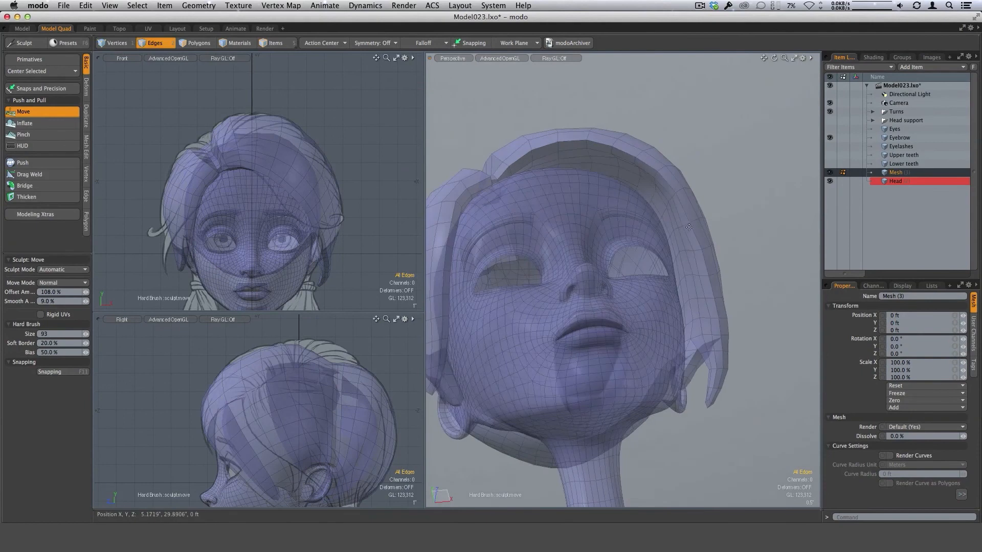
# - Fit the inner hair edge to the forehead above the character's left eye with the Move brush at size 42
pyautogui.moveTo(688, 226); pyautogui.dragTo(666, 227, button='right')
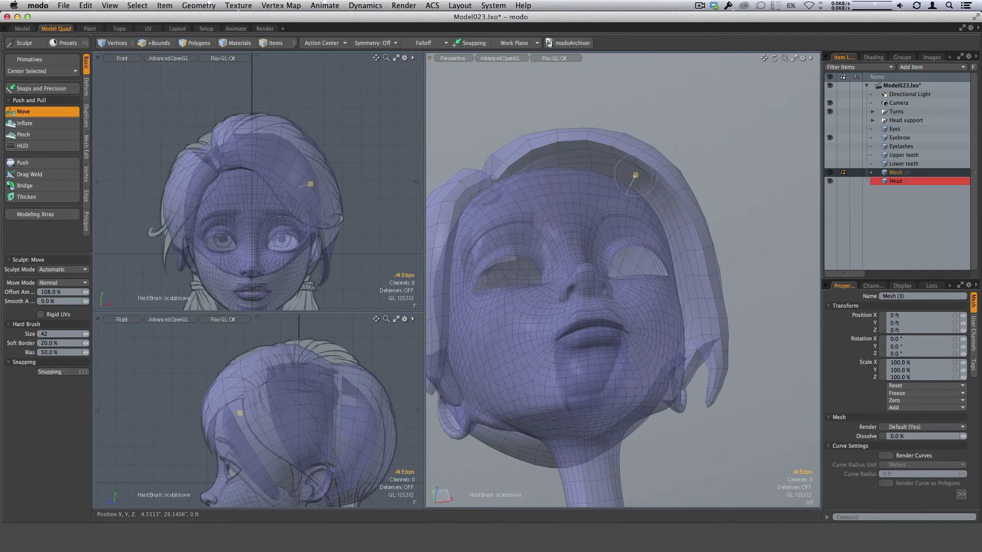
pyautogui.keyDown('alt'); pyautogui.moveTo(635, 175); pyautogui.dragTo(633, 166); pyautogui.keyUp('alt')
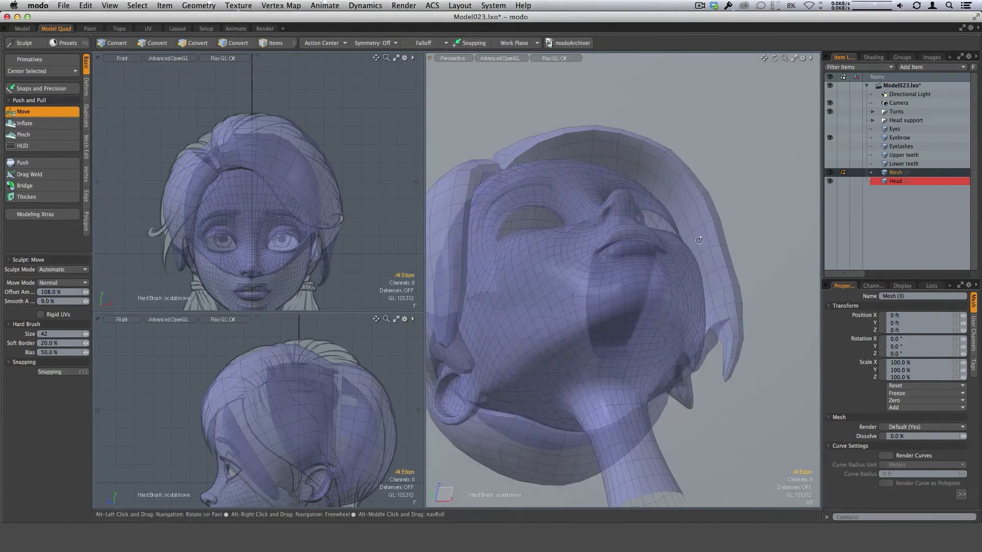
pyautogui.keyDown('alt'); pyautogui.moveTo(698, 240); pyautogui.dragTo(526, 348); pyautogui.keyUp('alt')
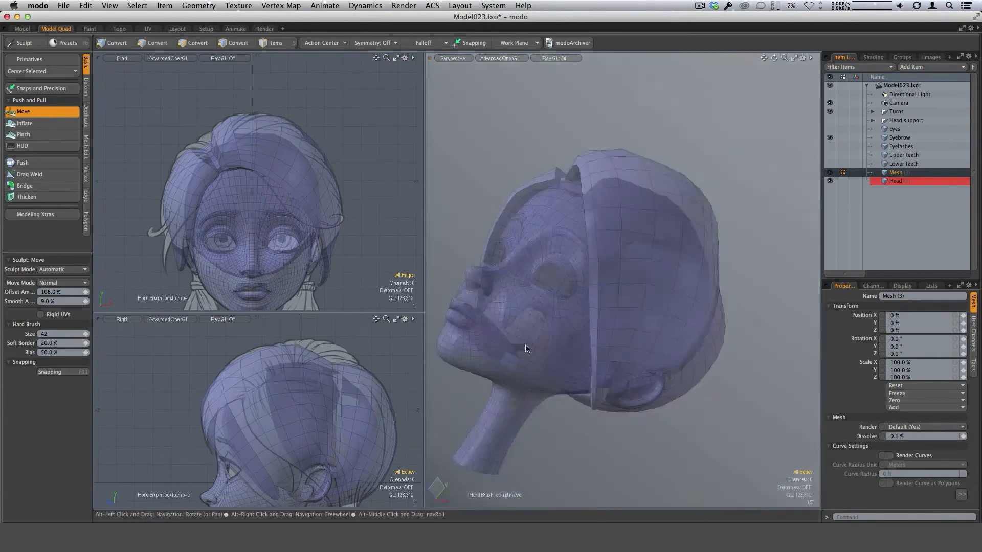
# - Refine the hair surface behind the front edge at the character's left temple with the Move brush at size 61
pyautogui.keyDown('alt'); pyautogui.moveTo(663, 318); pyautogui.dragTo(600, 288); pyautogui.keyUp('alt')
pyautogui.moveTo(580, 294); pyautogui.dragTo(600, 294, button='right')
pyautogui.moveTo(600, 294)
pyautogui.keyDown('alt'); pyautogui.mouseDown()
pyautogui.moveTo(572, 289)
pyautogui.moveTo(583, 301)
pyautogui.mouseUp(); pyautogui.keyUp('alt')
pyautogui.scroll(3, 562, 293)
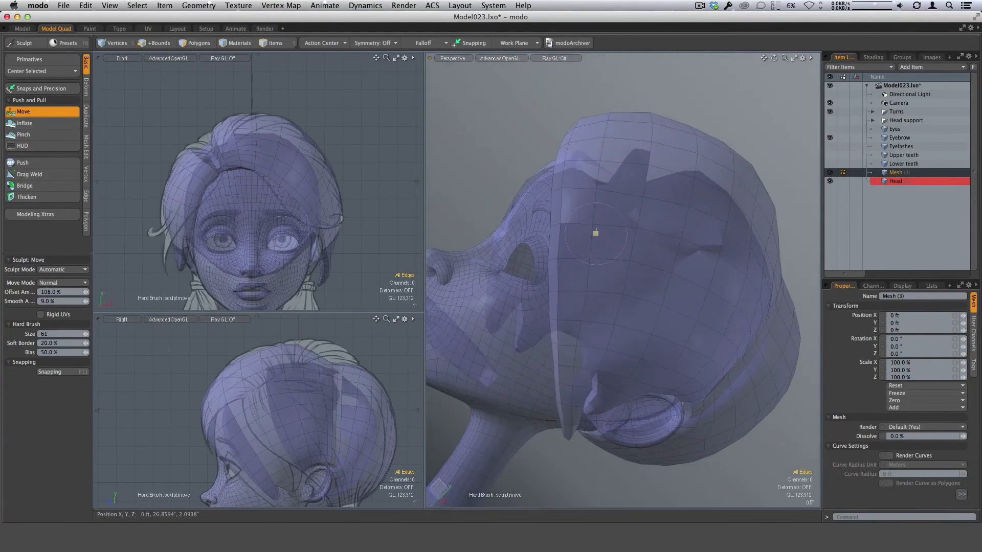
pyautogui.press('2')
pyautogui.moveTo(596, 233)
pyautogui.keyDown('alt'); pyautogui.mouseDown()
pyautogui.moveTo(563, 235)
pyautogui.moveTo(625, 217)
pyautogui.mouseUp(); pyautogui.keyUp('alt')
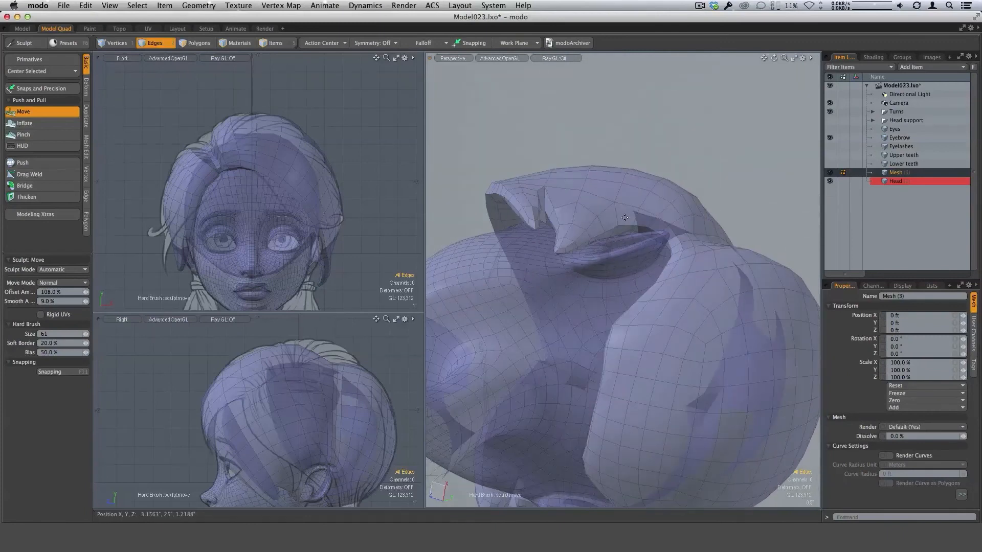
# - Smooth the hair volume above the ear and temple on the character's left with the Move brush at size 81
pyautogui.keyDown('alt'); pyautogui.moveTo(574, 160); pyautogui.dragTo(604, 230); pyautogui.keyUp('alt')
pyautogui.moveTo(597, 189); pyautogui.dragTo(619, 190, button='right')
pyautogui.keyDown('alt'); pyautogui.moveTo(608, 191); pyautogui.dragTo(553, 211); pyautogui.keyUp('alt')
pyautogui.moveTo(557, 196); pyautogui.dragTo(543, 198, button='right')
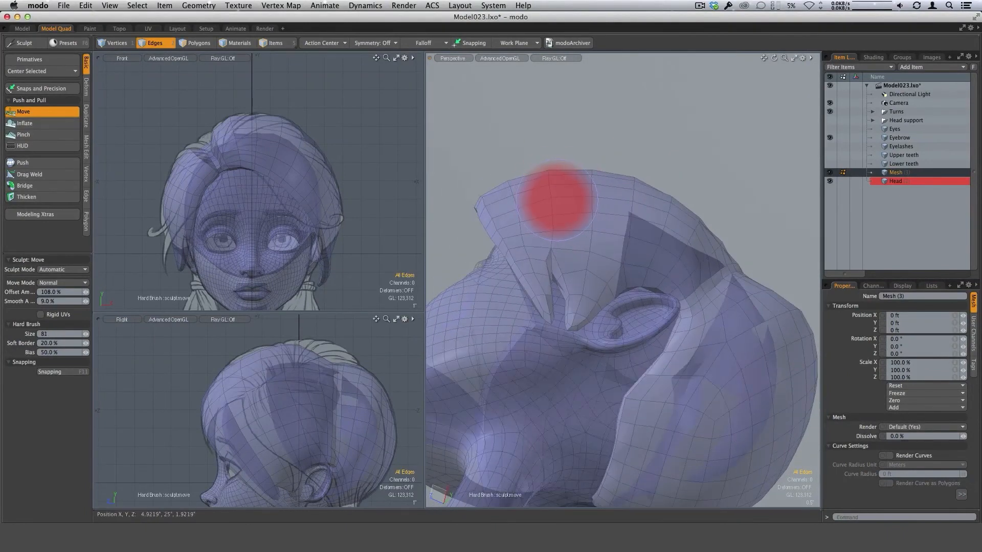
pyautogui.moveTo(543, 197)
pyautogui.keyDown('alt'); pyautogui.mouseDown()
pyautogui.moveTo(557, 185)
pyautogui.moveTo(509, 204)
pyautogui.moveTo(526, 204)
pyautogui.mouseUp(); pyautogui.keyUp('alt')
pyautogui.moveTo(516, 204); pyautogui.dragTo(500, 205, button='right')
pyautogui.keyDown('alt'); pyautogui.moveTo(503, 206); pyautogui.dragTo(494, 211); pyautogui.keyUp('alt')
# - Refine the front hair contour above the notched side lock at the character's left temple with the Move brush at sizes 42 and 45
pyautogui.moveTo(493, 210)
pyautogui.keyDown('ctrl'); pyautogui.keyDown('alt'); pyautogui.mouseDown()
pyautogui.moveTo(514, 209)
pyautogui.moveTo(544, 236)
pyautogui.moveTo(512, 284)
pyautogui.moveTo(482, 400)
pyautogui.mouseUp(); pyautogui.keyUp('alt'); pyautogui.keyUp('ctrl')
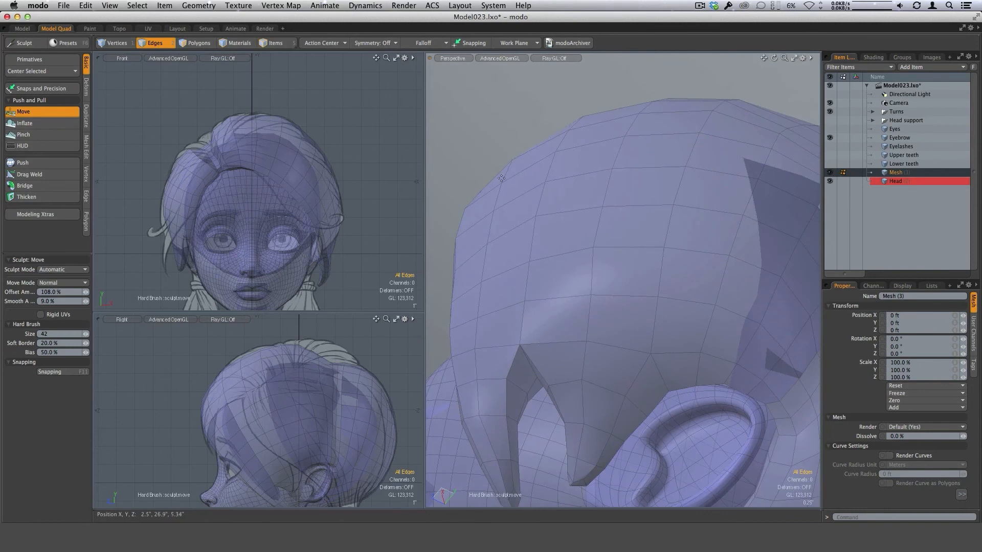
pyautogui.keyDown('alt'); pyautogui.moveTo(589, 418); pyautogui.dragTo(532, 217); pyautogui.keyUp('alt')
pyautogui.scroll(5, 522, 250)
pyautogui.keyDown('alt'); pyautogui.keyDown('shift'); pyautogui.moveTo(532, 217); pyautogui.dragTo(538, 233); pyautogui.keyUp('shift'); pyautogui.keyUp('alt')
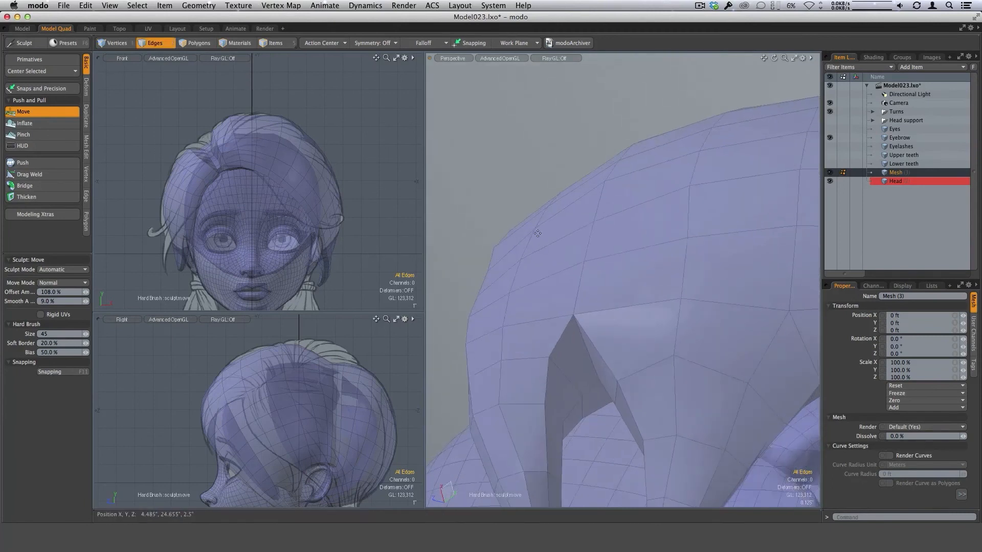
pyautogui.scroll(-4, 572, 238)
pyautogui.keyDown('alt'); pyautogui.moveTo(591, 268); pyautogui.dragTo(550, 252); pyautogui.keyUp('alt')
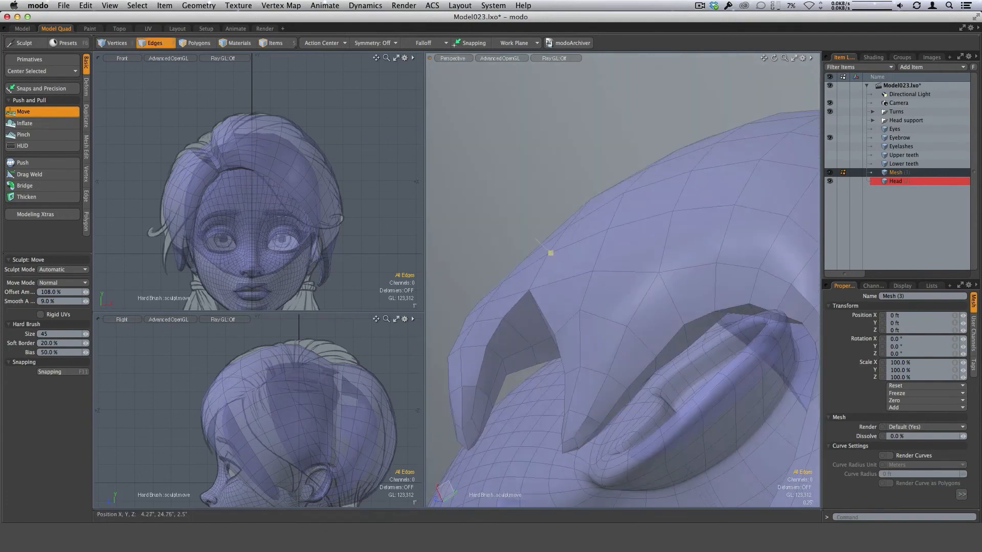
# - Adjust the hair around the top of the ear on the character's left with the Move brush at size 38
pyautogui.moveTo(578, 303)
pyautogui.keyDown('alt'); pyautogui.mouseDown()
pyautogui.moveTo(605, 261)
pyautogui.moveTo(480, 306)
pyautogui.moveTo(537, 294)
pyautogui.moveTo(694, 297)
pyautogui.moveTo(668, 345)
pyautogui.mouseUp(); pyautogui.keyUp('alt')
pyautogui.moveTo(665, 348); pyautogui.dragTo(677, 349, button='right')
pyautogui.keyDown('alt'); pyautogui.moveTo(675, 350); pyautogui.dragTo(665, 393); pyautogui.keyUp('alt')
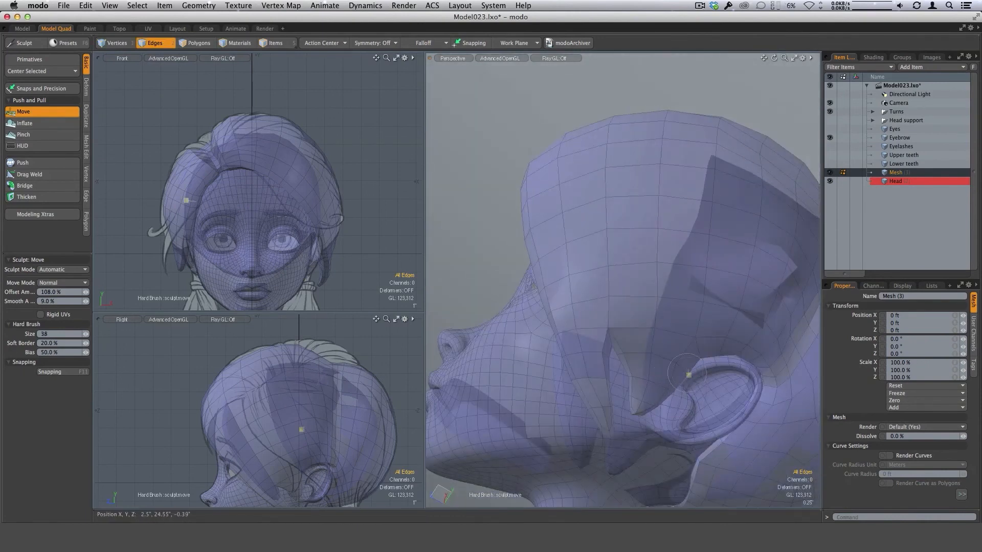
pyautogui.keyDown('alt'); pyautogui.moveTo(688, 375); pyautogui.dragTo(752, 440); pyautogui.keyUp('alt')
# - Shape the side lock in front of the ear on the character's right with the Move brush, using sizes 52, 65 and 39
pyautogui.moveTo(738, 382)
pyautogui.keyDown('alt'); pyautogui.mouseDown()
pyautogui.moveTo(592, 369)
pyautogui.moveTo(587, 227)
pyautogui.moveTo(557, 224)
pyautogui.moveTo(535, 239)
pyautogui.moveTo(558, 238)
pyautogui.moveTo(542, 237)
pyautogui.moveTo(538, 259)
pyautogui.moveTo(583, 228)
pyautogui.moveTo(621, 248)
pyautogui.moveTo(650, 220)
pyautogui.moveTo(571, 227)
pyautogui.moveTo(571, 249)
pyautogui.moveTo(580, 225)
pyautogui.moveTo(561, 244)
pyautogui.moveTo(581, 283)
pyautogui.mouseUp(); pyautogui.keyUp('alt')
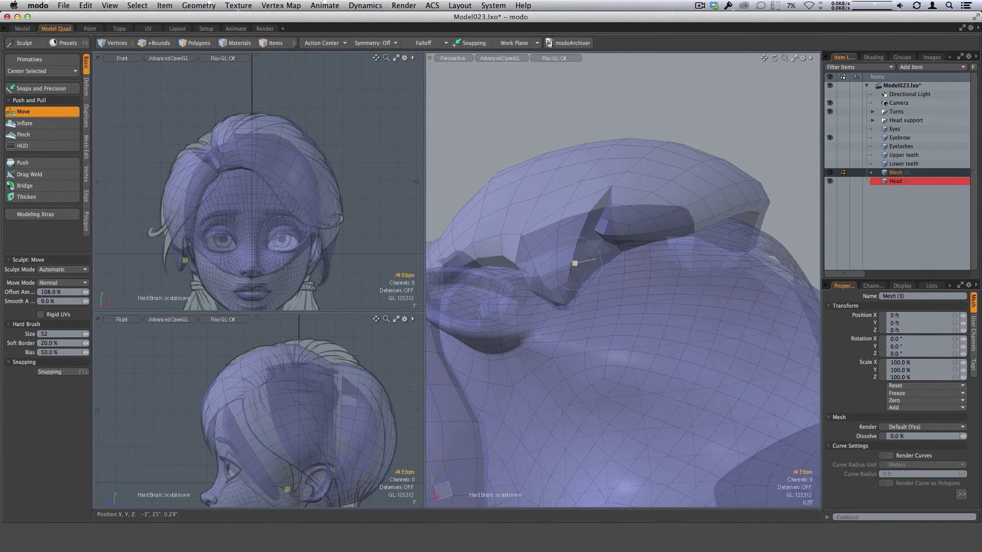
pyautogui.keyDown('alt'); pyautogui.moveTo(575, 263); pyautogui.dragTo(481, 253); pyautogui.keyUp('alt')
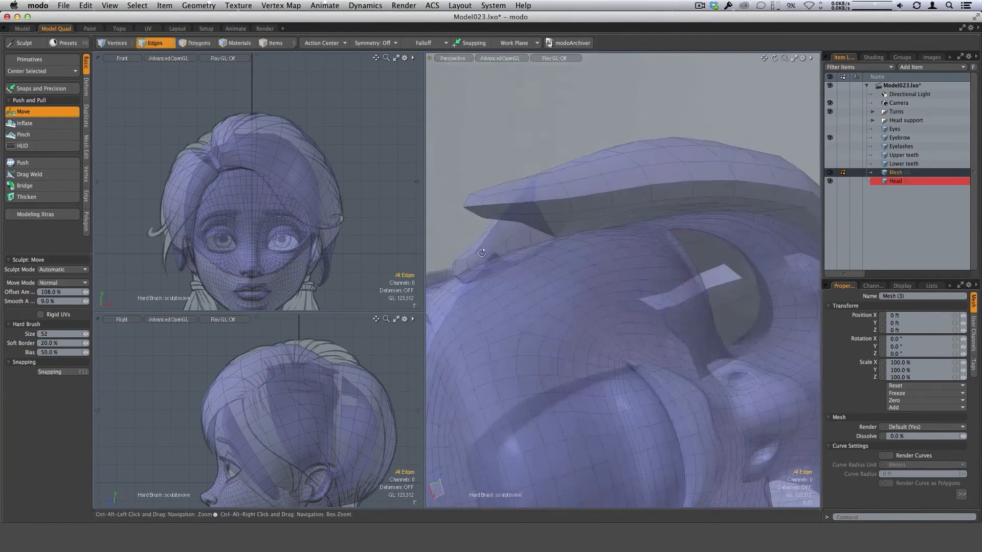
pyautogui.moveTo(473, 265); pyautogui.dragTo(480, 265, button='right')
pyautogui.moveTo(479, 266)
pyautogui.keyDown('alt'); pyautogui.mouseDown()
pyautogui.moveTo(482, 284)
pyautogui.moveTo(455, 285)
pyautogui.mouseUp(); pyautogui.keyUp('alt')
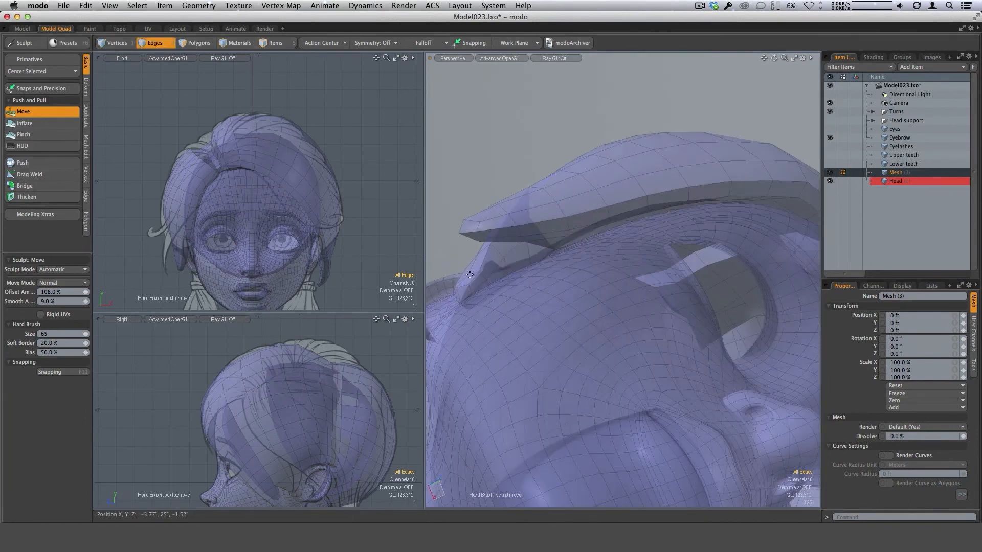
pyautogui.moveTo(471, 282); pyautogui.dragTo(459, 281, button='right')
pyautogui.keyDown('ctrl'); pyautogui.keyDown('alt'); pyautogui.moveTo(463, 282); pyautogui.dragTo(488, 276); pyautogui.keyUp('alt'); pyautogui.keyUp('ctrl')
pyautogui.moveTo(471, 294); pyautogui.dragTo(466, 293)
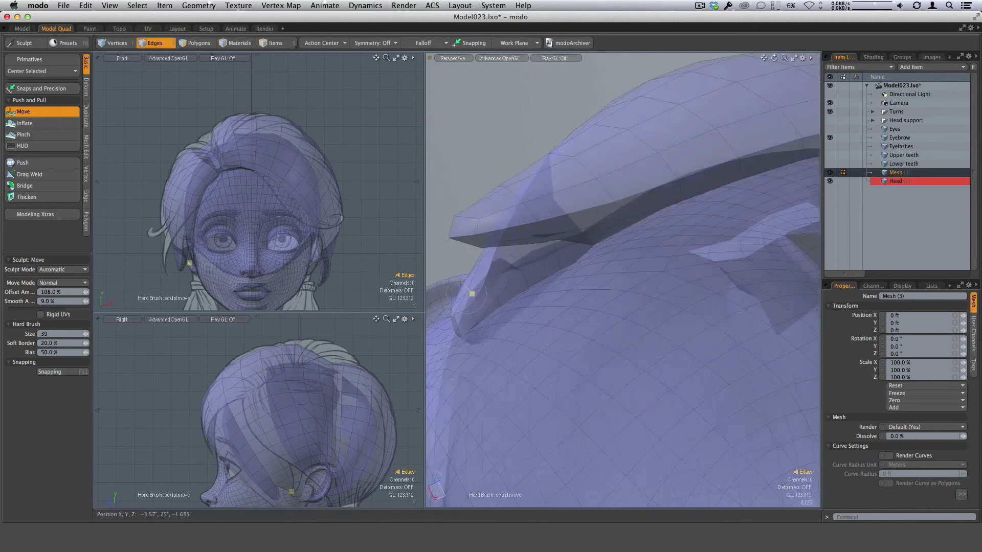
pyautogui.moveTo(535, 295)
pyautogui.keyDown('ctrl'); pyautogui.keyDown('alt'); pyautogui.mouseDown()
pyautogui.moveTo(515, 296)
pyautogui.moveTo(554, 251)
pyautogui.moveTo(634, 200)
pyautogui.mouseUp(); pyautogui.keyUp('alt'); pyautogui.keyUp('ctrl')
pyautogui.moveTo(560, 244)
pyautogui.mouseDown()
pyautogui.moveTo(553, 249)
pyautogui.moveTo(571, 260)
pyautogui.mouseUp()
# - Fit the hair edge against the top of the ear on the character's right with the Move brush at size 27
pyautogui.keyDown('alt'); pyautogui.moveTo(572, 259); pyautogui.dragTo(567, 255); pyautogui.keyUp('alt')
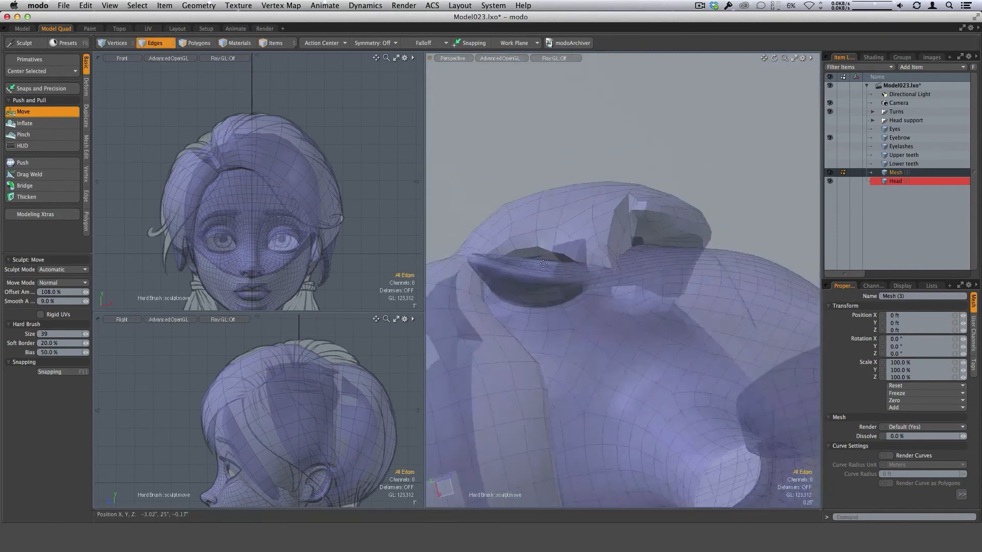
pyautogui.moveTo(541, 264); pyautogui.dragTo(557, 265, button='right')
pyautogui.moveTo(583, 277)
pyautogui.keyDown('alt'); pyautogui.mouseDown()
pyautogui.moveTo(532, 245)
pyautogui.moveTo(546, 266)
pyautogui.moveTo(625, 296)
pyautogui.mouseUp(); pyautogui.keyUp('alt')
pyautogui.moveTo(574, 283); pyautogui.dragTo(567, 283, button='right')
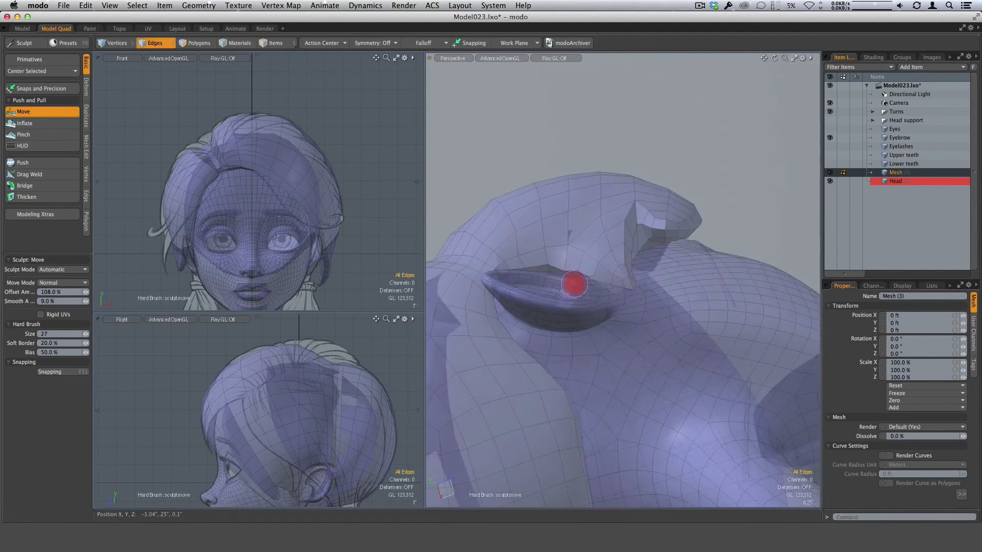
pyautogui.moveTo(568, 262)
pyautogui.keyDown('alt'); pyautogui.mouseDown()
pyautogui.moveTo(553, 286)
pyautogui.moveTo(580, 299)
pyautogui.moveTo(582, 314)
pyautogui.moveTo(637, 308)
pyautogui.mouseUp(); pyautogui.keyUp('alt')
pyautogui.moveTo(637, 308); pyautogui.dragTo(632, 308, button='right')
# - Smooth the hair surface just above the ear on the character's right with the Move brush at size 40
pyautogui.keyDown('alt'); pyautogui.moveTo(632, 308); pyautogui.dragTo(632, 336); pyautogui.keyUp('alt')
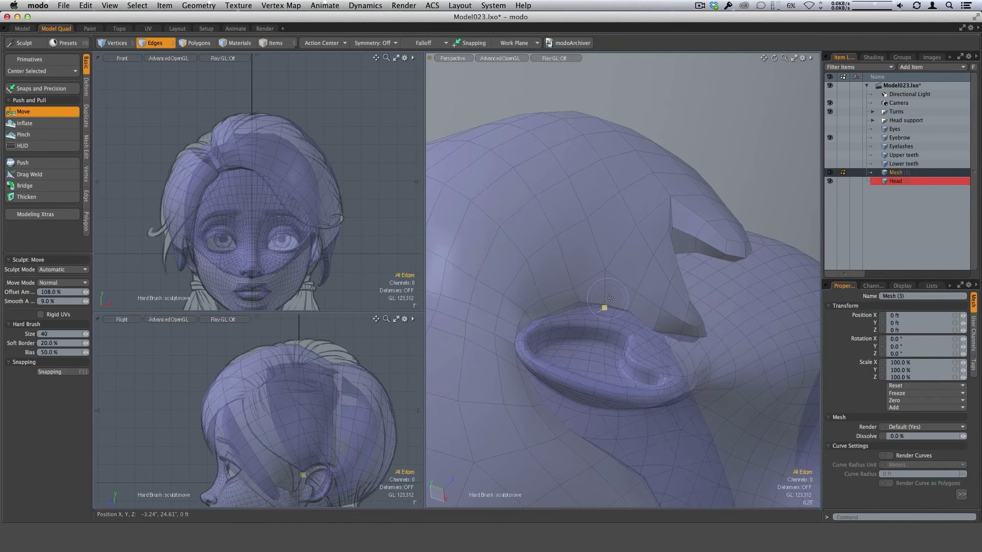
pyautogui.moveTo(608, 299)
pyautogui.keyDown('alt'); pyautogui.mouseDown()
pyautogui.moveTo(642, 320)
pyautogui.moveTo(639, 306)
pyautogui.mouseUp(); pyautogui.keyUp('alt')
pyautogui.moveTo(601, 299); pyautogui.dragTo(608, 299, button='right')
pyautogui.moveTo(616, 327)
pyautogui.keyDown('alt'); pyautogui.mouseDown()
pyautogui.moveTo(630, 345)
pyautogui.moveTo(577, 306)
pyautogui.mouseUp(); pyautogui.keyUp('alt')
# - Adjust the lower back of the hair near the nape with the Move brush at sizes 55 and 42, checking the ponytails in the reference drawing
pyautogui.keyDown('alt'); pyautogui.moveTo(650, 131); pyautogui.dragTo(597, 328); pyautogui.keyUp('alt')
pyautogui.keyDown('alt'); pyautogui.moveTo(598, 327); pyautogui.dragTo(706, 299); pyautogui.keyUp('alt')
pyautogui.moveTo(631, 330)
pyautogui.keyDown('ctrl'); pyautogui.keyDown('alt'); pyautogui.mouseDown()
pyautogui.moveTo(590, 334)
pyautogui.moveTo(629, 317)
pyautogui.moveTo(656, 364)
pyautogui.moveTo(646, 358)
pyautogui.mouseUp(); pyautogui.keyUp('alt'); pyautogui.keyUp('ctrl')
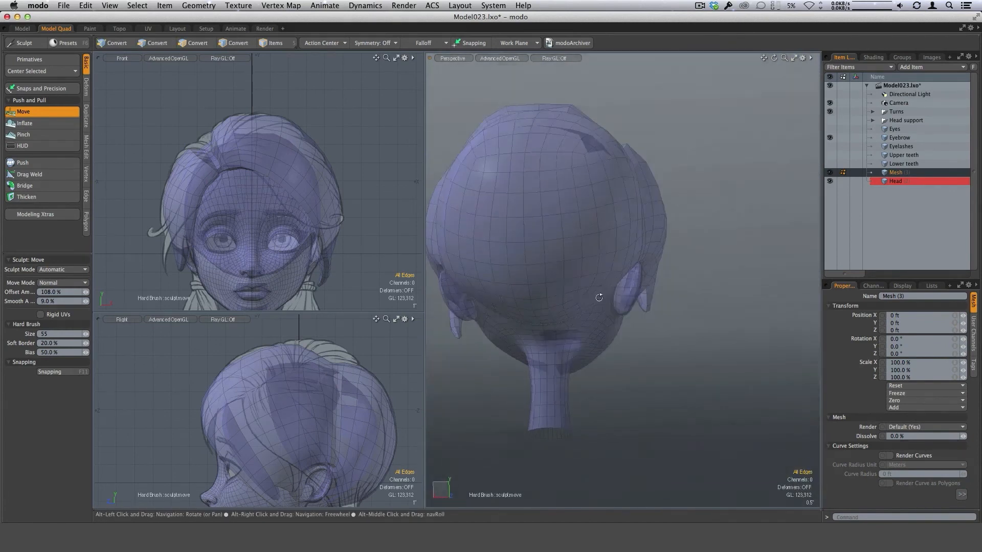
pyautogui.moveTo(596, 299)
pyautogui.mouseDown(button='right')
pyautogui.moveTo(612, 298)
pyautogui.moveTo(586, 306)
pyautogui.mouseUp(button='right')
pyautogui.moveTo(622, 320)
pyautogui.keyDown('alt'); pyautogui.mouseDown()
pyautogui.moveTo(646, 328)
pyautogui.moveTo(607, 357)
pyautogui.moveTo(625, 376)
pyautogui.mouseUp(); pyautogui.keyUp('alt')
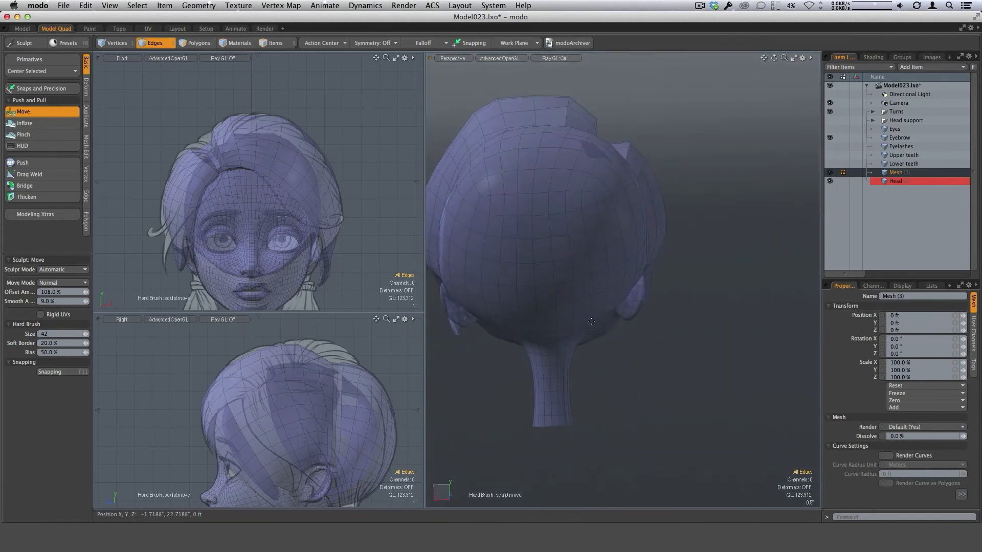
pyautogui.keyDown('alt'); pyautogui.moveTo(386, 457); pyautogui.dragTo(365, 390); pyautogui.keyUp('alt')
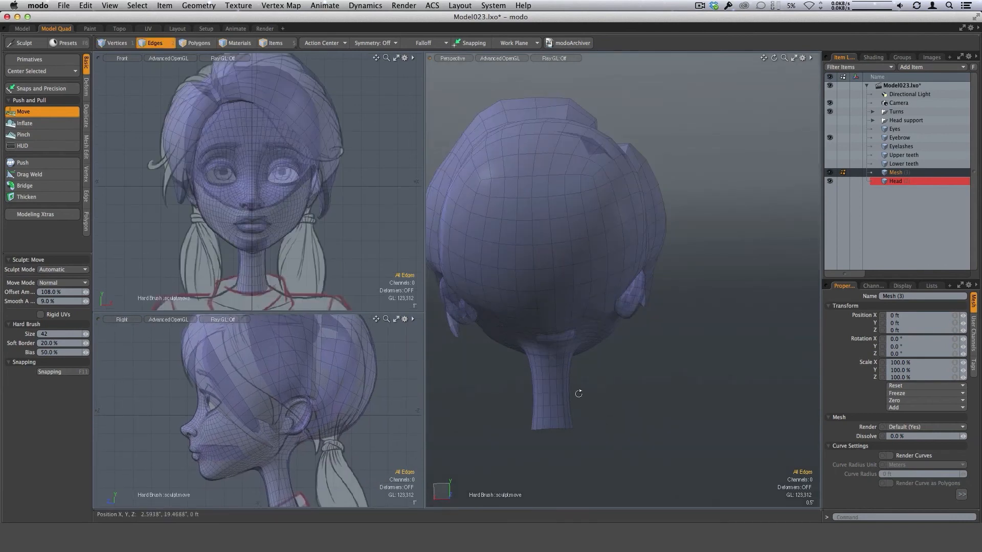
# - Reshape the lower back of the hair mesh with the Move sculpt brush at size 72
pyautogui.moveTo(578, 394)
pyautogui.keyDown('alt'); pyautogui.mouseDown()
pyautogui.moveTo(495, 338)
pyautogui.moveTo(526, 268)
pyautogui.mouseUp(); pyautogui.keyUp('alt')
pyautogui.moveTo(526, 268); pyautogui.dragTo(535, 275, button='right')
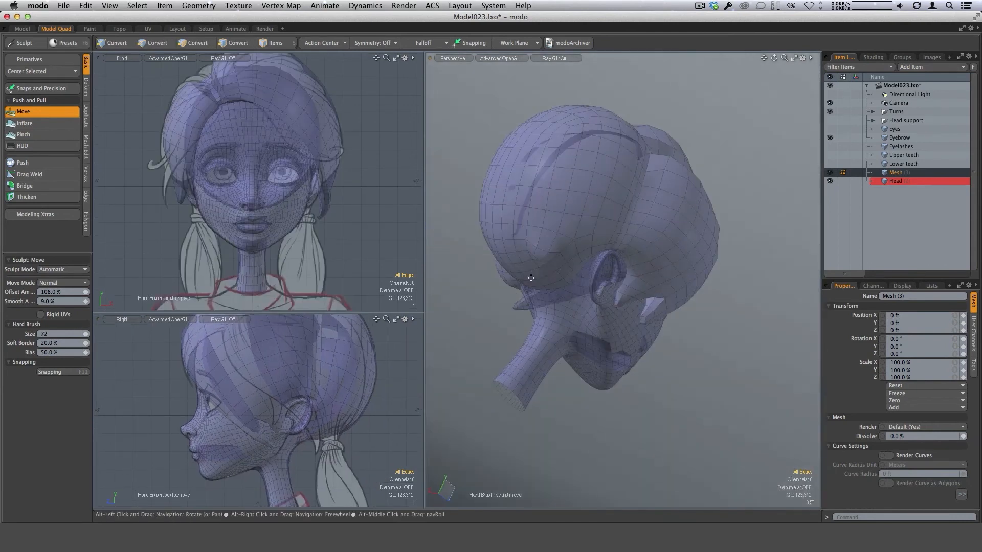
pyautogui.keyDown('alt'); pyautogui.moveTo(535, 271); pyautogui.dragTo(618, 182); pyautogui.keyUp('alt')
pyautogui.keyDown('alt'); pyautogui.moveTo(571, 319); pyautogui.dragTo(572, 348); pyautogui.keyUp('alt')
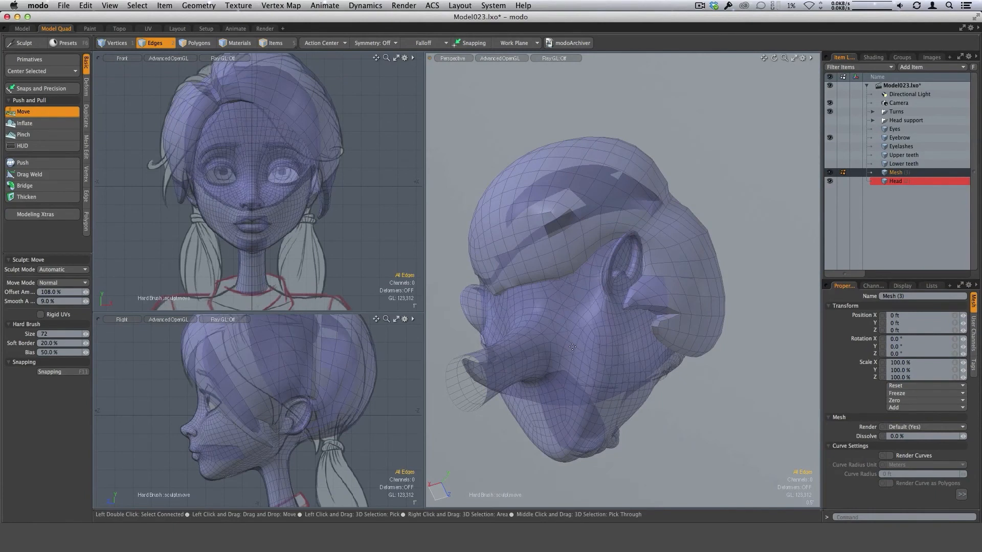
pyautogui.keyDown('alt'); pyautogui.moveTo(572, 347); pyautogui.dragTo(607, 125); pyautogui.keyUp('alt')
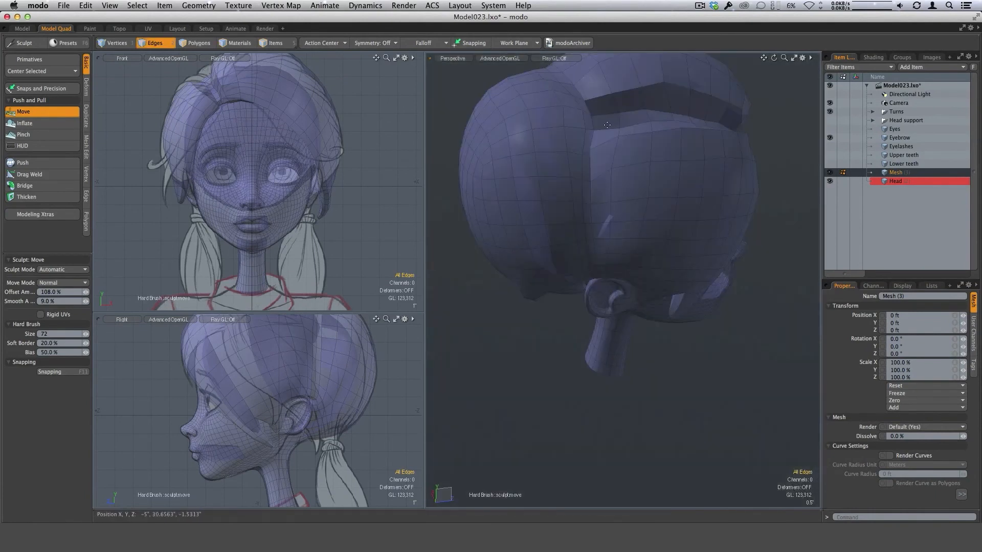
# - Adjust the hair's underside behind the ear with the Move sculpt brush, reducing its size to 66 and 49
pyautogui.moveTo(698, 291)
pyautogui.keyDown('alt'); pyautogui.mouseDown()
pyautogui.moveTo(684, 256)
pyautogui.moveTo(658, 240)
pyautogui.mouseUp(); pyautogui.keyUp('alt')
pyautogui.keyDown('alt'); pyautogui.moveTo(603, 293); pyautogui.dragTo(555, 235); pyautogui.keyUp('alt')
pyautogui.moveTo(558, 270)
pyautogui.mouseDown(button='right')
pyautogui.moveTo(583, 270)
pyautogui.moveTo(556, 270)
pyautogui.mouseUp(button='right')
pyautogui.keyDown('alt'); pyautogui.moveTo(557, 256); pyautogui.dragTo(532, 180); pyautogui.keyUp('alt')
pyautogui.keyDown('alt'); pyautogui.moveTo(595, 262); pyautogui.dragTo(560, 243); pyautogui.keyUp('alt')
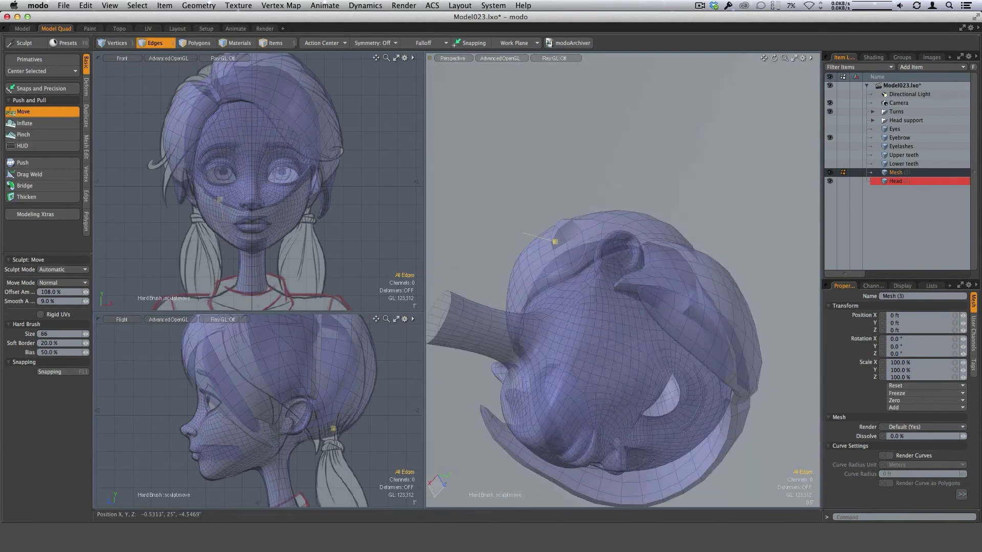
pyautogui.keyDown('alt'); pyautogui.scroll(3, 553, 246); pyautogui.keyUp('alt')
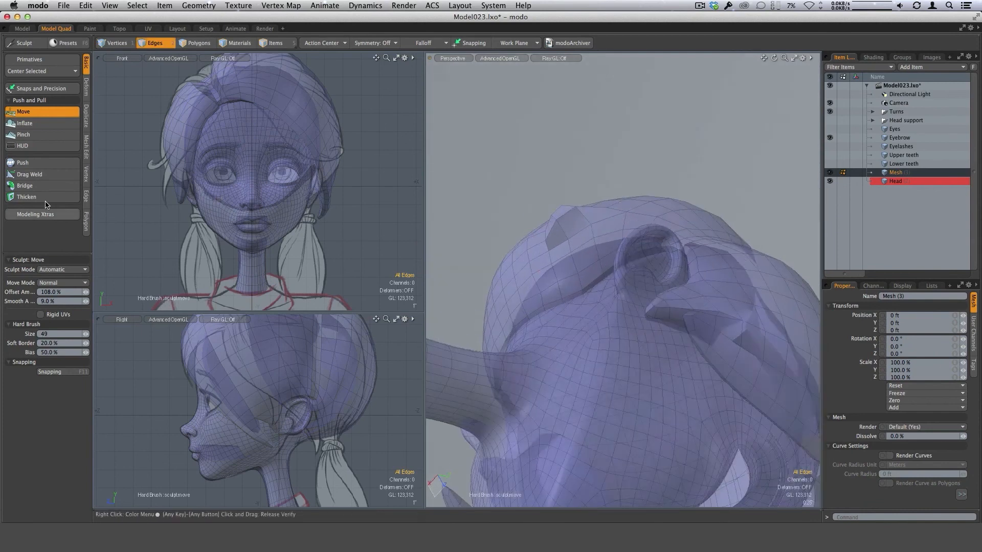
# - Sculpt the hair's lower edge behind the ear with the Inflate brush at size 34
pyautogui.click(24, 124)
pyautogui.keyDown('alt'); pyautogui.moveTo(588, 245); pyautogui.dragTo(537, 236); pyautogui.keyUp('alt')
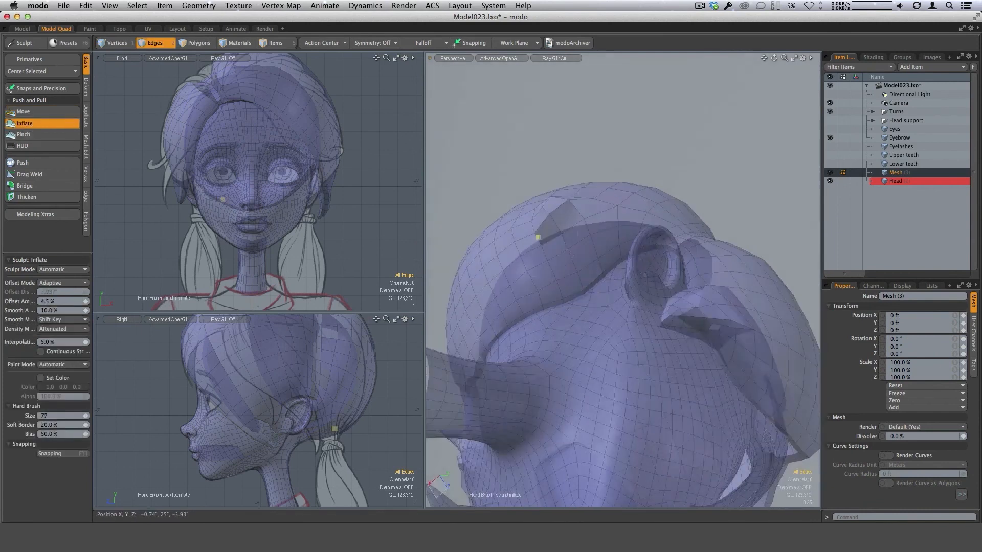
pyautogui.moveTo(534, 226); pyautogui.dragTo(538, 229, button='right')
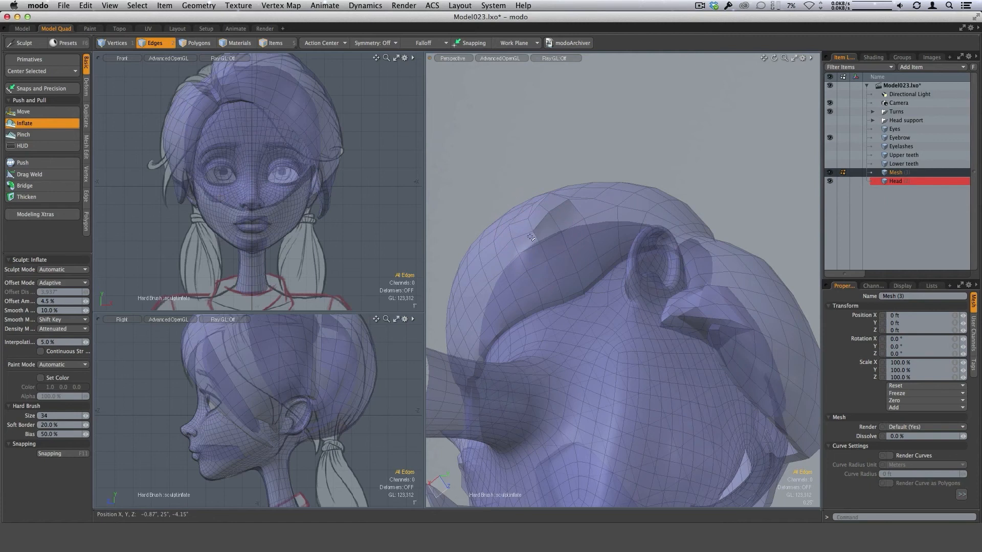
pyautogui.keyDown('alt'); pyautogui.moveTo(532, 238); pyautogui.dragTo(530, 237); pyautogui.keyUp('alt')
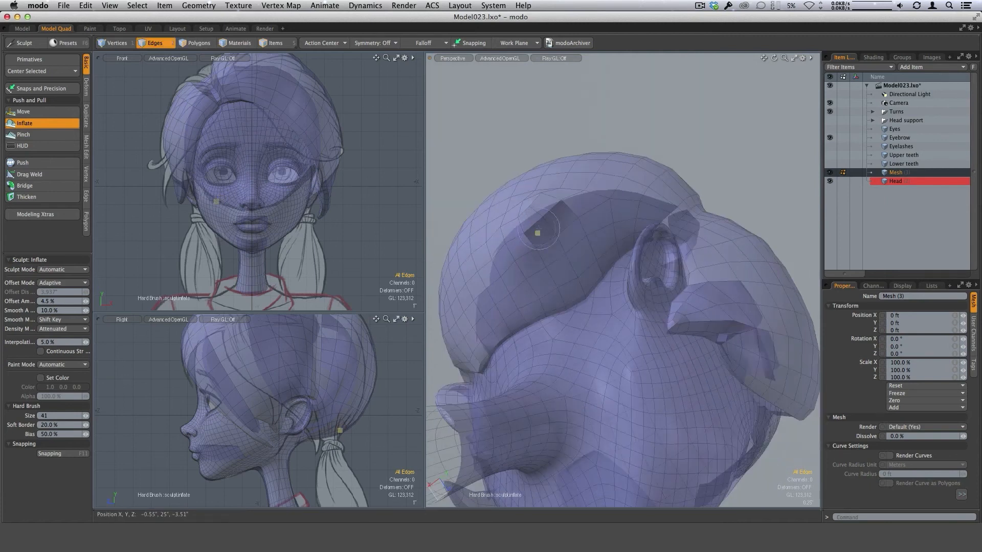
# - Add volume to the back of the hair above the nape with the Inflate brush at size 62
pyautogui.moveTo(564, 238); pyautogui.dragTo(582, 238, button='right')
pyautogui.moveTo(577, 243)
pyautogui.keyDown('alt'); pyautogui.mouseDown()
pyautogui.moveTo(607, 302)
pyautogui.moveTo(562, 260)
pyautogui.moveTo(609, 291)
pyautogui.moveTo(506, 261)
pyautogui.mouseUp(); pyautogui.keyUp('alt')
pyautogui.keyDown('alt'); pyautogui.moveTo(506, 261); pyautogui.dragTo(543, 293); pyautogui.keyUp('alt')
pyautogui.moveTo(548, 297); pyautogui.dragTo(541, 297, button='right')
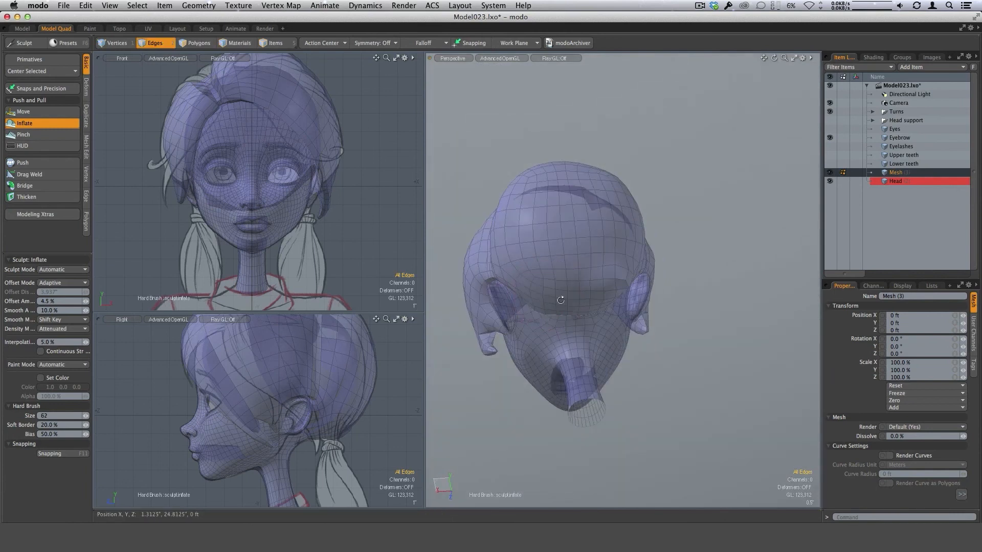
# - Refine the hair's bottom edge at the nape and behind both ears with the Inflate brush at size 38
pyautogui.keyDown('alt'); pyautogui.moveTo(560, 299); pyautogui.dragTo(549, 269); pyautogui.keyUp('alt')
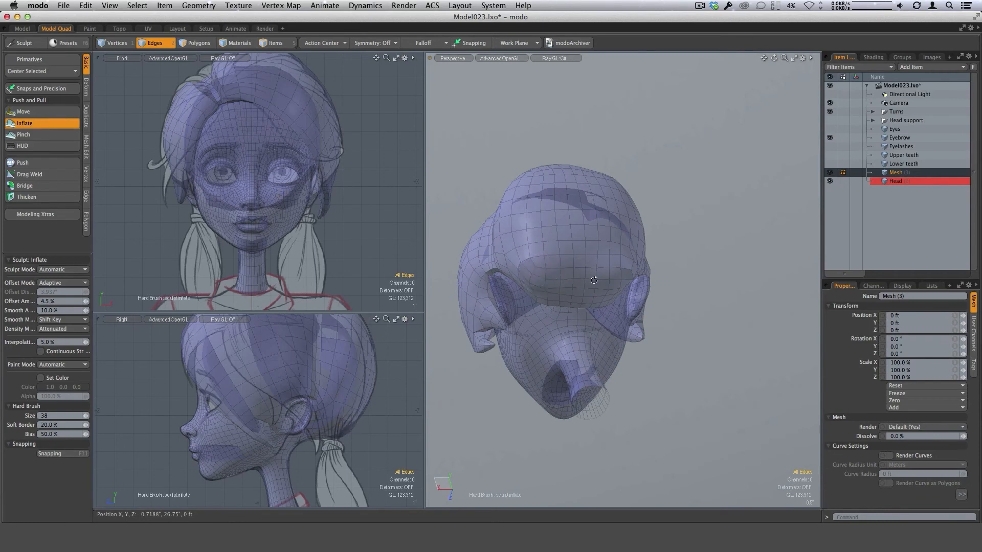
pyautogui.moveTo(594, 280)
pyautogui.keyDown('alt'); pyautogui.mouseDown()
pyautogui.moveTo(659, 342)
pyautogui.moveTo(614, 278)
pyautogui.moveTo(577, 310)
pyautogui.moveTo(584, 294)
pyautogui.mouseUp(); pyautogui.keyUp('alt')
pyautogui.press('2')
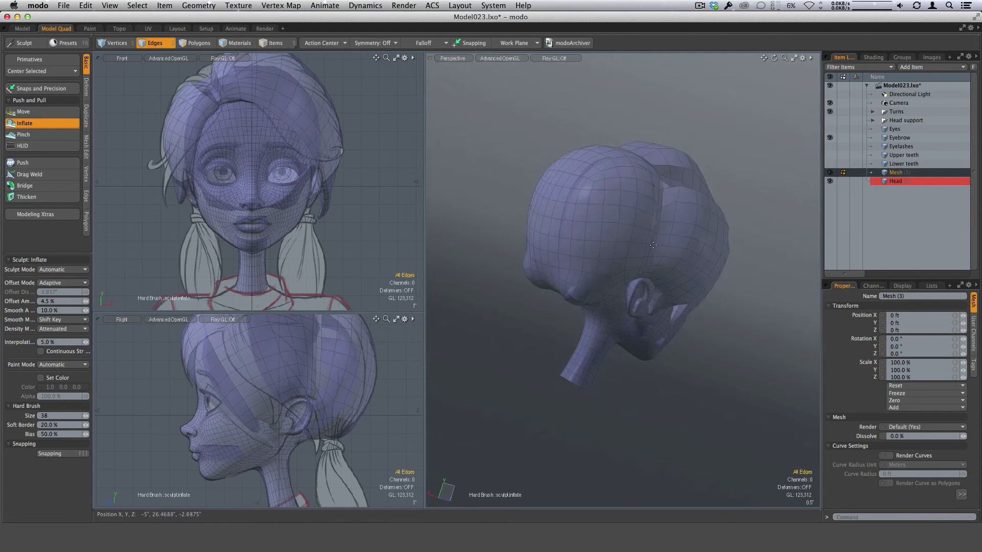
pyautogui.keyDown('alt'); pyautogui.moveTo(653, 245); pyautogui.dragTo(608, 263); pyautogui.keyUp('alt')
pyautogui.keyDown('alt'); pyautogui.moveTo(662, 277); pyautogui.dragTo(581, 274); pyautogui.keyUp('alt')
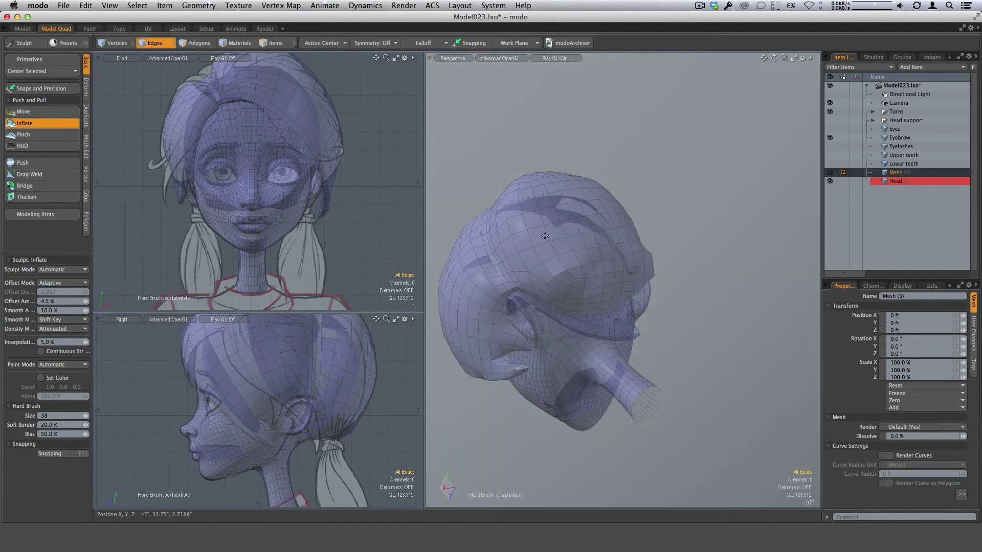
pyautogui.keyDown('alt'); pyautogui.moveTo(580, 220); pyautogui.dragTo(589, 287); pyautogui.keyUp('alt')
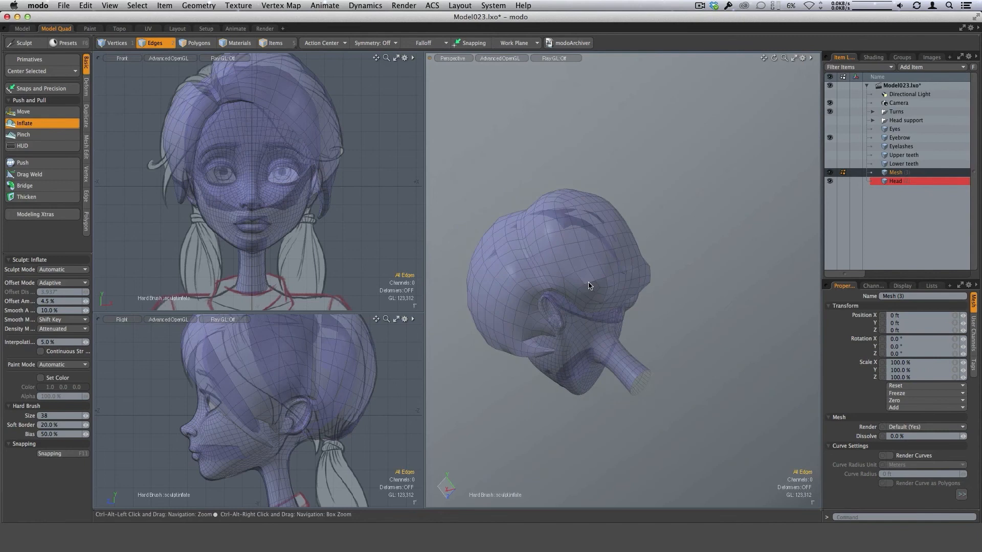
# - Shape the hair volumes along the parting on top of the head with the Inflate brush at size 58
pyautogui.keyDown('alt'); pyautogui.moveTo(369, 346); pyautogui.dragTo(321, 365); pyautogui.keyUp('alt')
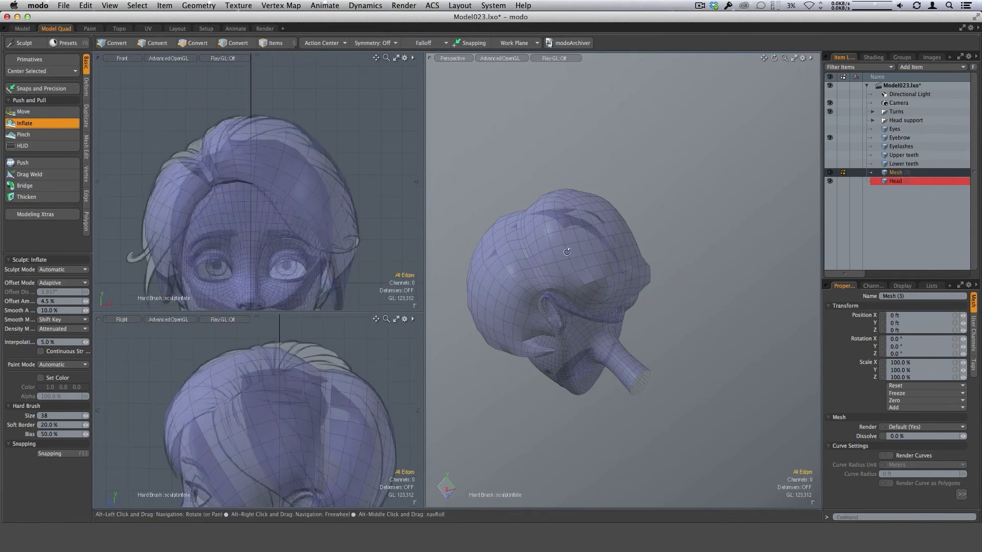
pyautogui.keyDown('alt'); pyautogui.moveTo(578, 261); pyautogui.dragTo(608, 234); pyautogui.keyUp('alt')
pyautogui.keyDown('alt'); pyautogui.moveTo(601, 308); pyautogui.dragTo(643, 236); pyautogui.keyUp('alt')
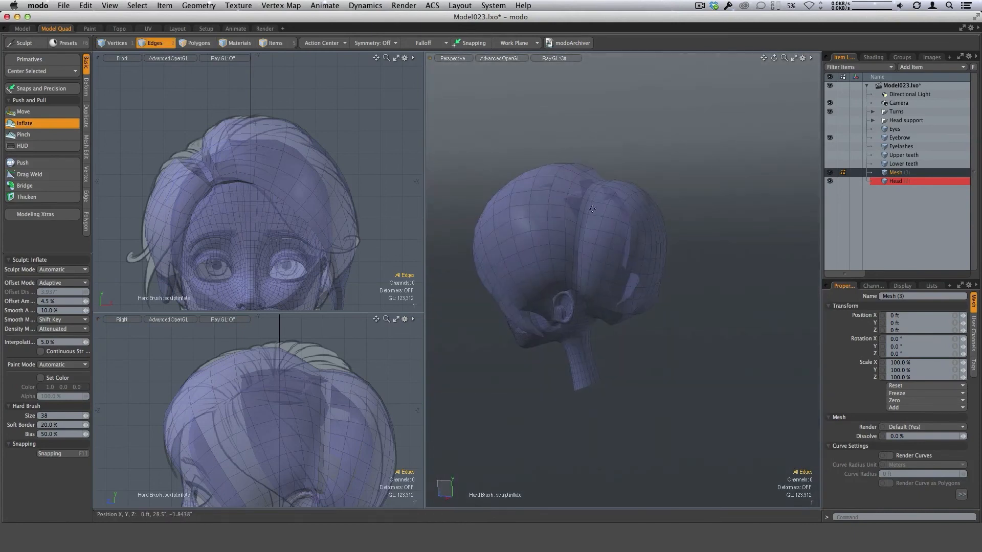
pyautogui.moveTo(612, 264)
pyautogui.keyDown('alt'); pyautogui.mouseDown()
pyautogui.moveTo(586, 236)
pyautogui.moveTo(592, 261)
pyautogui.mouseUp(); pyautogui.keyUp('alt')
pyautogui.moveTo(590, 229); pyautogui.dragTo(601, 228, button='right')
pyautogui.keyDown('alt'); pyautogui.moveTo(599, 241); pyautogui.dragTo(604, 260); pyautogui.keyUp('alt')
pyautogui.keyDown('alt'); pyautogui.moveTo(496, 336); pyautogui.dragTo(611, 234); pyautogui.keyUp('alt')
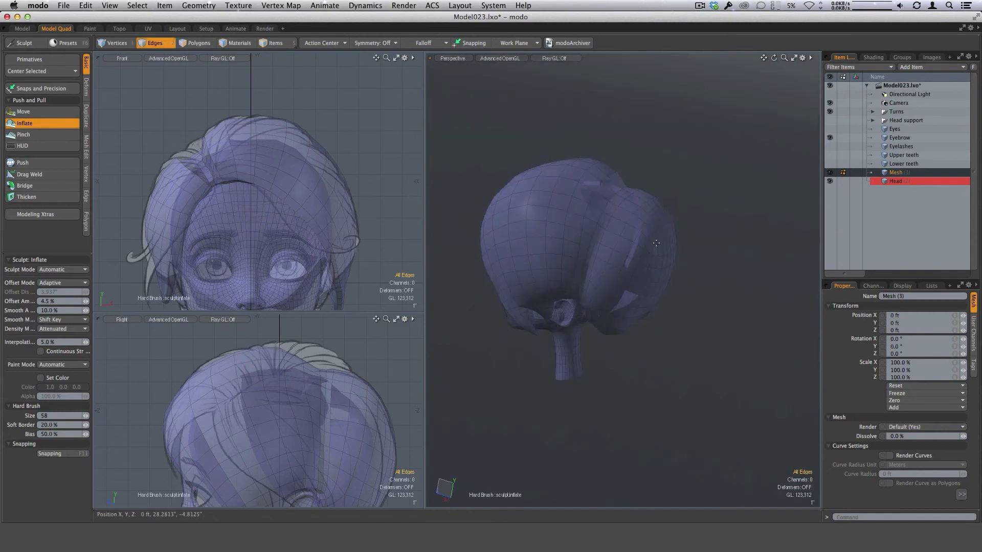
# - Tighten the crease between the front and back hair volumes with the Pinch brush at size 46
pyautogui.click(31, 135)
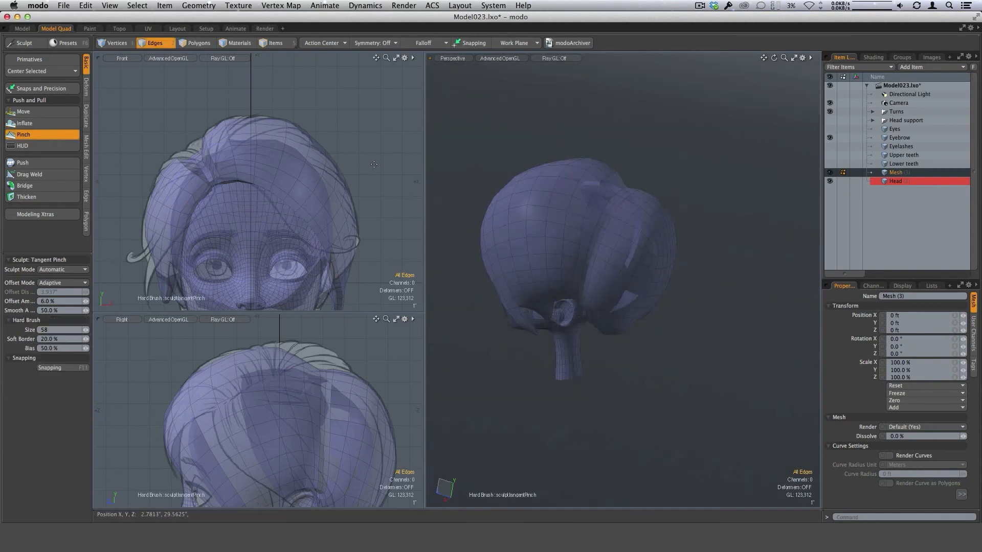
pyautogui.moveTo(612, 223)
pyautogui.keyDown('alt'); pyautogui.mouseDown()
pyautogui.moveTo(602, 252)
pyautogui.moveTo(634, 248)
pyautogui.mouseUp(); pyautogui.keyUp('alt')
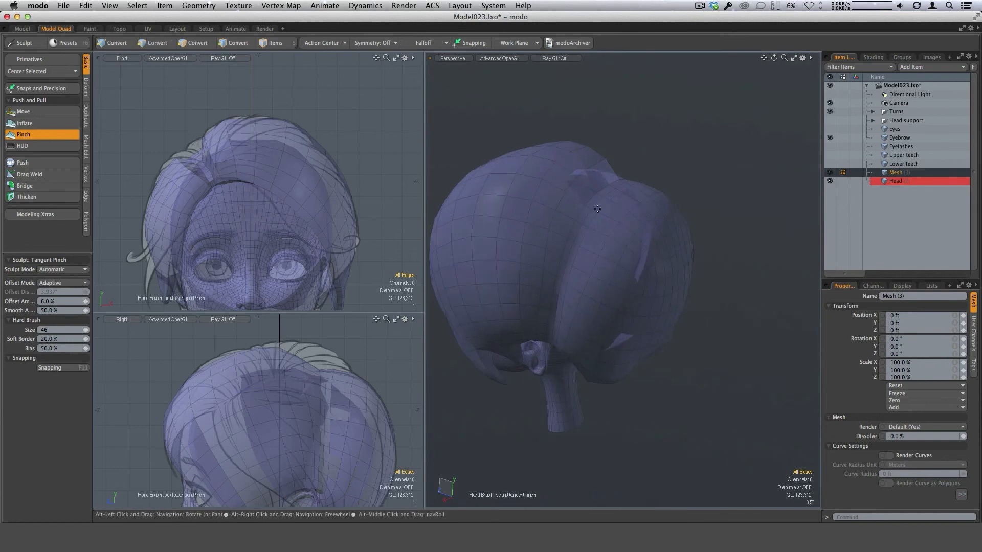
pyautogui.keyDown('alt'); pyautogui.moveTo(561, 276); pyautogui.dragTo(561, 262); pyautogui.keyUp('alt')
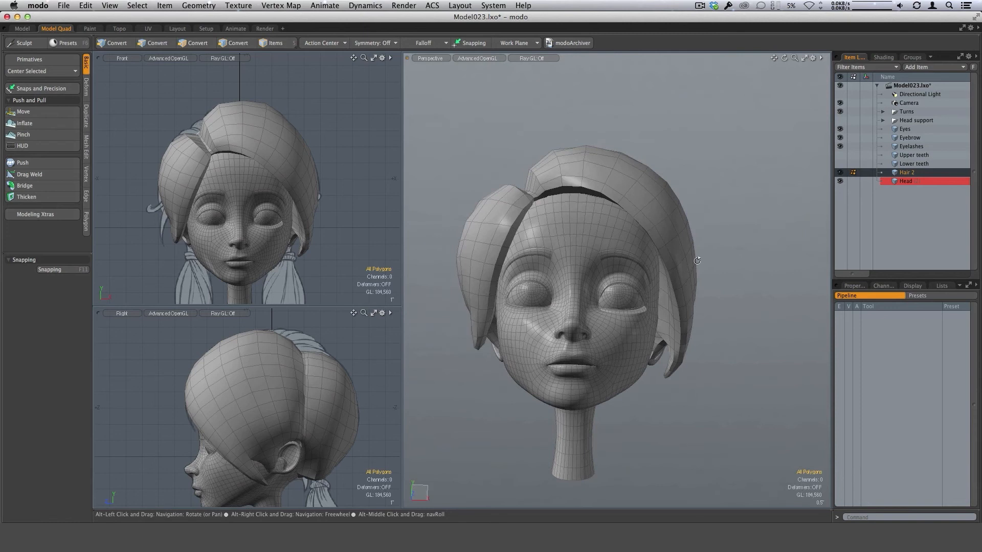
# - Examine the thickened Hair 2 mesh around the face, including the inner side of the fringe and its fit against the cheeks and forehead
pyautogui.keyDown('alt'); pyautogui.moveTo(697, 260); pyautogui.dragTo(675, 327); pyautogui.keyUp('alt')
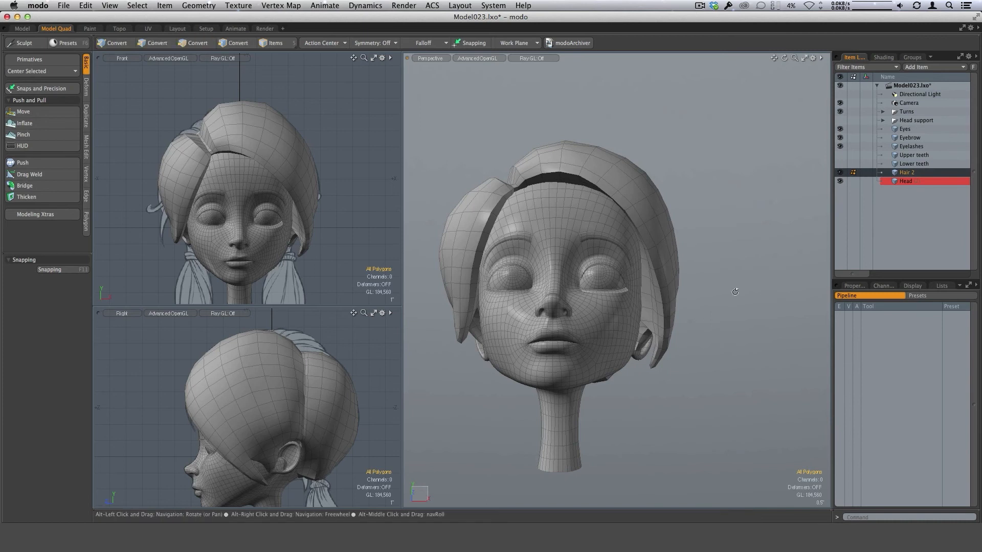
pyautogui.keyDown('alt'); pyautogui.moveTo(735, 291); pyautogui.dragTo(646, 292); pyautogui.keyUp('alt')
pyautogui.keyDown('ctrl'); pyautogui.keyDown('alt'); pyautogui.moveTo(645, 291); pyautogui.dragTo(710, 292); pyautogui.keyUp('alt'); pyautogui.keyUp('ctrl')
pyautogui.keyDown('alt'); pyautogui.moveTo(640, 308); pyautogui.dragTo(675, 296); pyautogui.keyUp('alt')
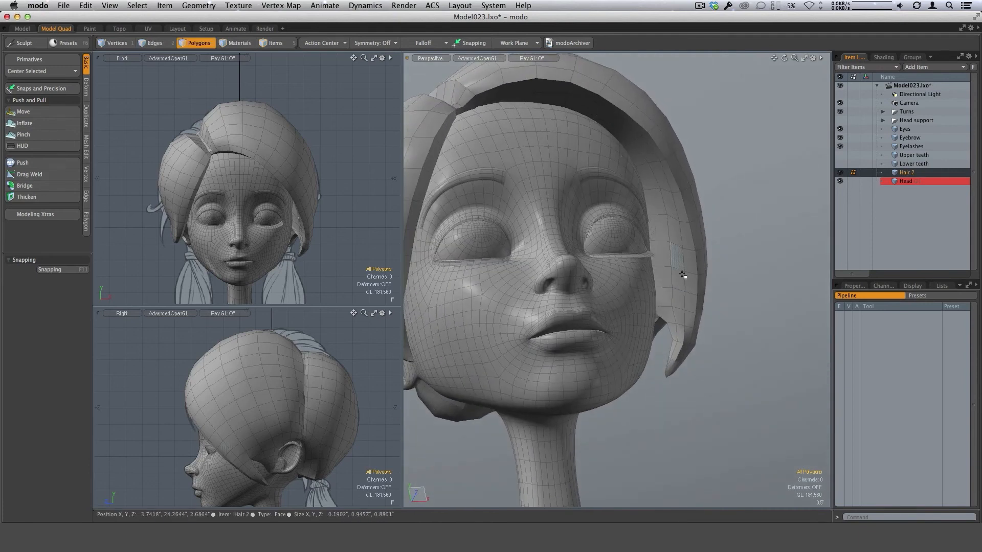
pyautogui.keyDown('alt'); pyautogui.moveTo(680, 299); pyautogui.dragTo(692, 291); pyautogui.keyUp('alt')
pyautogui.keyDown('alt'); pyautogui.moveTo(684, 240); pyautogui.dragTo(679, 165); pyautogui.keyUp('alt')
pyautogui.keyDown('alt'); pyautogui.moveTo(652, 230); pyautogui.dragTo(645, 212); pyautogui.keyUp('alt')
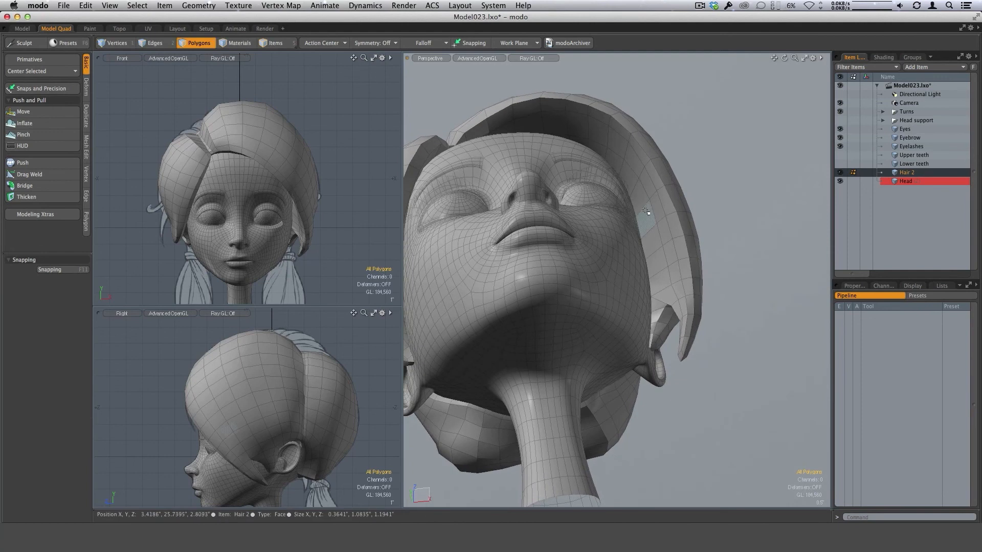
pyautogui.keyDown('alt'); pyautogui.moveTo(639, 177); pyautogui.dragTo(647, 246); pyautogui.keyUp('alt')
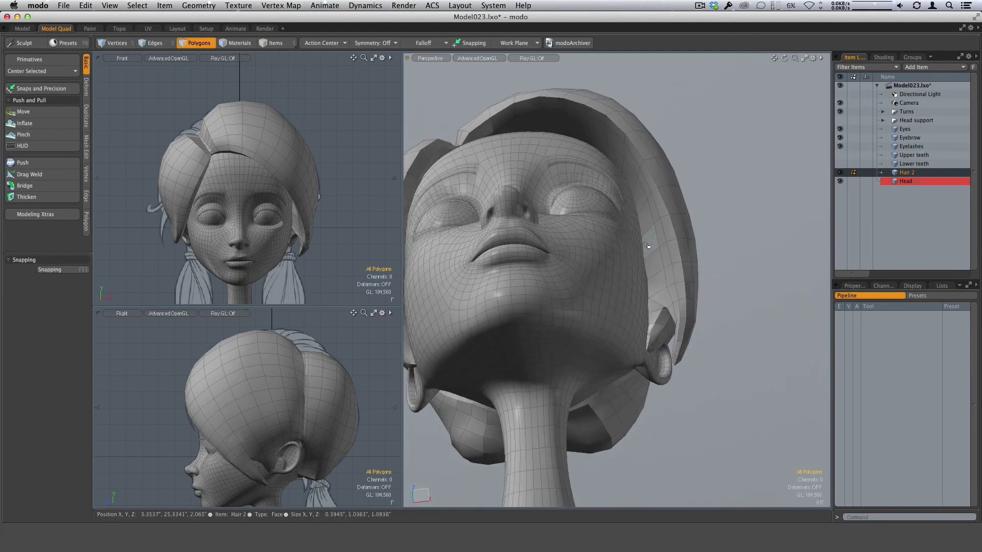
pyautogui.keyDown('alt'); pyautogui.moveTo(647, 290); pyautogui.dragTo(673, 291); pyautogui.keyUp('alt')
pyautogui.keyDown('alt'); pyautogui.moveTo(654, 344); pyautogui.dragTo(635, 338); pyautogui.keyUp('alt')
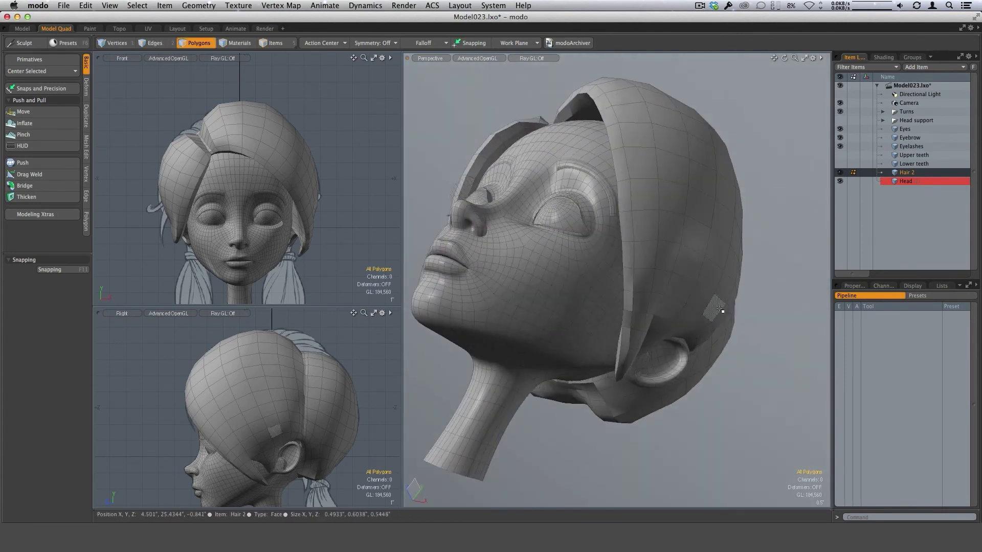
pyautogui.keyDown('alt'); pyautogui.moveTo(721, 321); pyautogui.dragTo(681, 333); pyautogui.keyUp('alt')
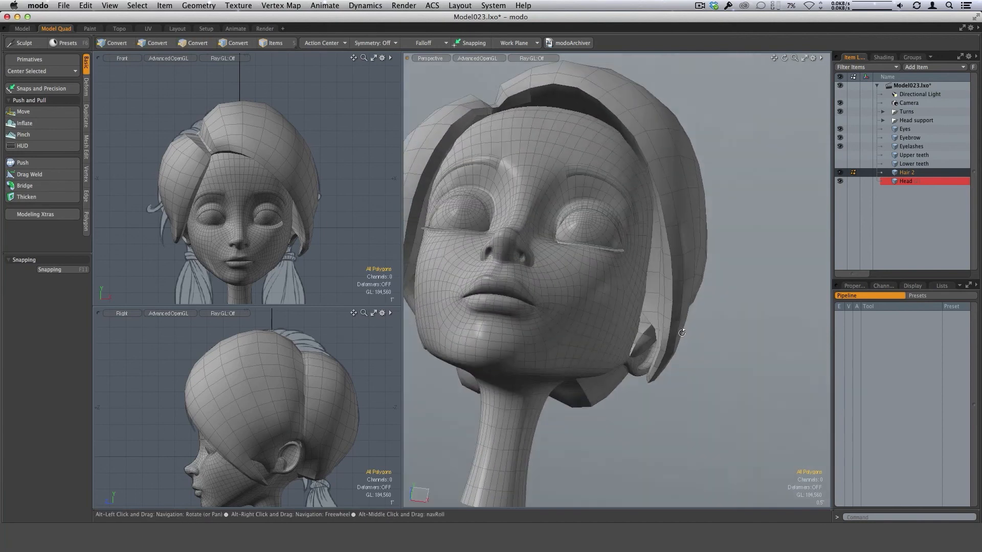
pyautogui.keyDown('alt'); pyautogui.moveTo(643, 238); pyautogui.dragTo(654, 258); pyautogui.keyUp('alt')
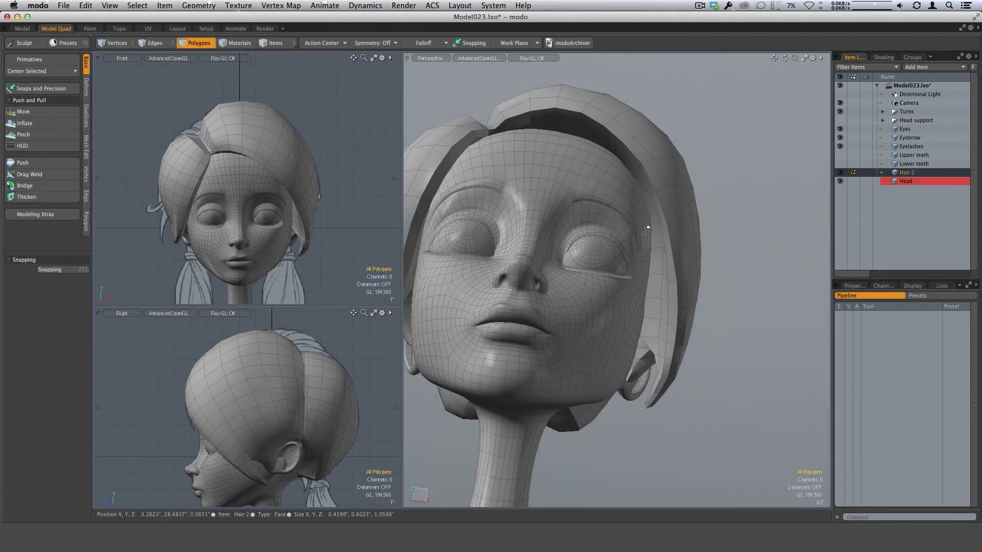
pyautogui.scroll(5, 657, 223)
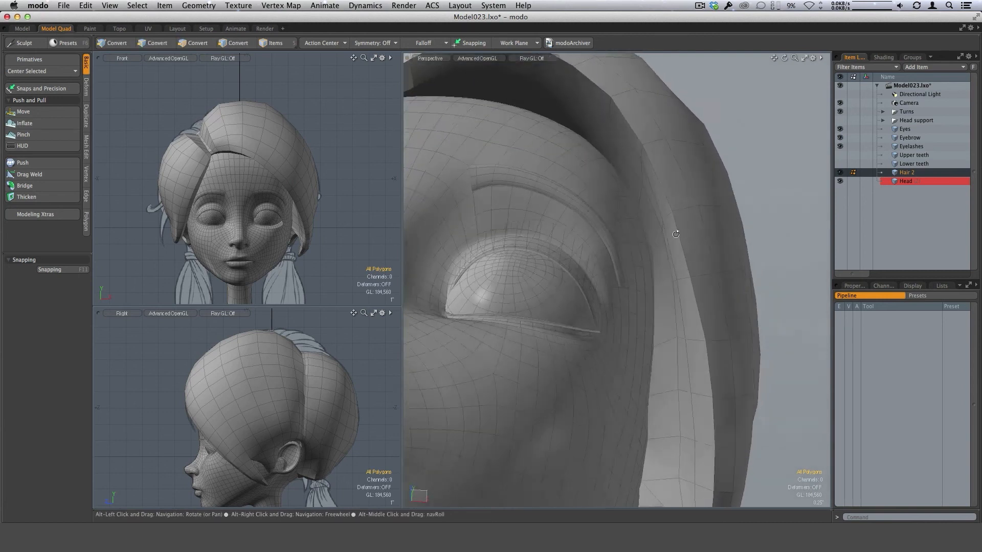
pyautogui.keyDown('alt'); pyautogui.moveTo(664, 278); pyautogui.dragTo(659, 255); pyautogui.keyUp('alt')
pyautogui.scroll(-5, 695, 275)
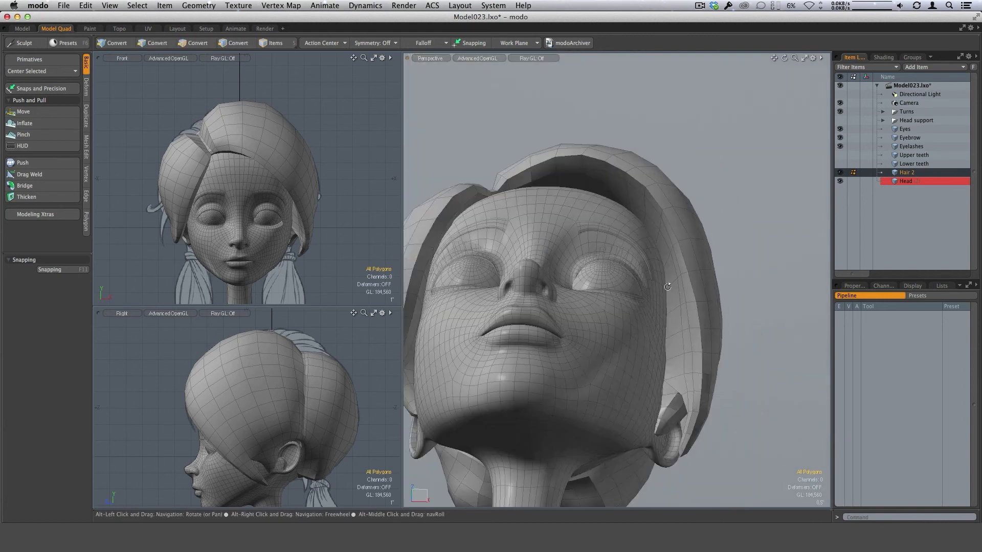
pyautogui.keyDown('alt'); pyautogui.moveTo(670, 290); pyautogui.dragTo(653, 302); pyautogui.keyUp('alt')
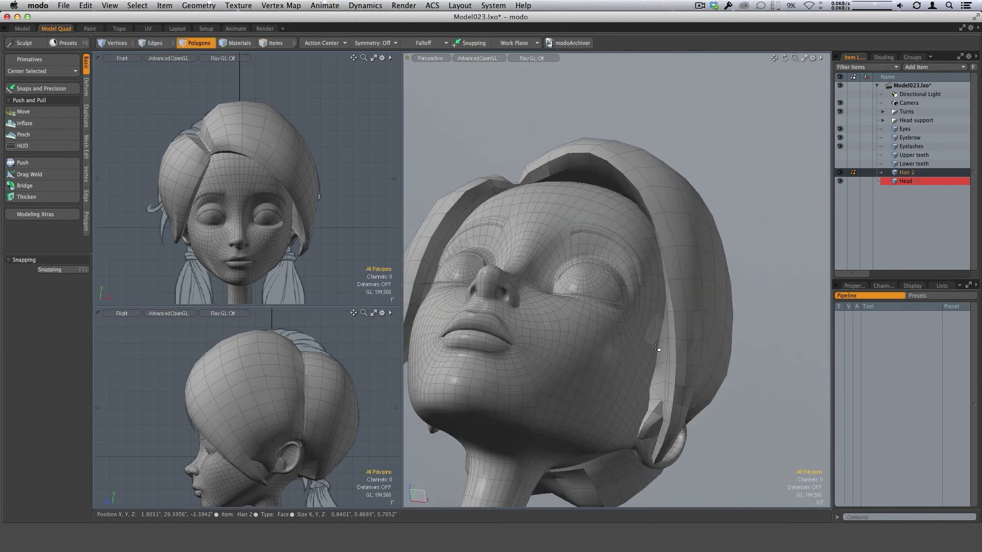
pyautogui.keyDown('alt'); pyautogui.moveTo(656, 348); pyautogui.dragTo(495, 175); pyautogui.keyUp('alt')
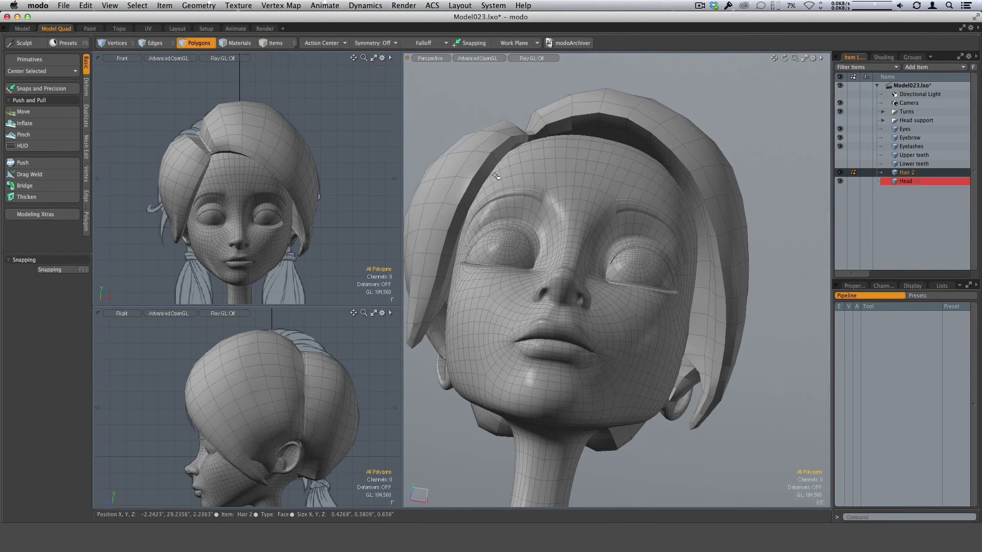
pyautogui.scroll(5, 498, 180)
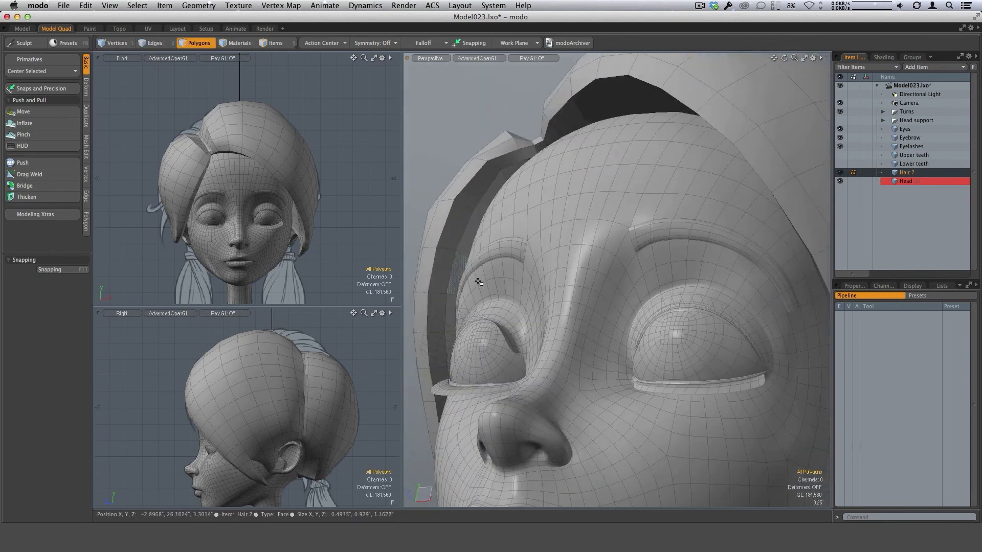
pyautogui.scroll(-5, 478, 281)
pyautogui.keyDown('alt'); pyautogui.moveTo(480, 282); pyautogui.dragTo(639, 300); pyautogui.keyUp('alt')
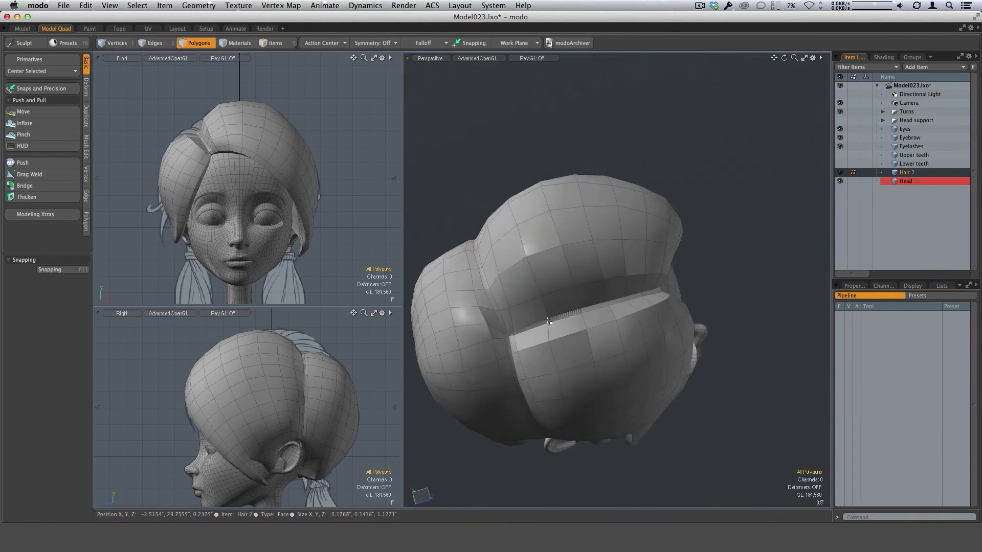
# - Examine the hair's parting, back and underside at the nape from above, behind and below
pyautogui.keyDown('alt'); pyautogui.moveTo(548, 321); pyautogui.dragTo(573, 272); pyautogui.keyUp('alt')
pyautogui.keyDown('alt'); pyautogui.moveTo(554, 224); pyautogui.dragTo(762, 272); pyautogui.keyUp('alt')
pyautogui.keyDown('alt'); pyautogui.moveTo(641, 315); pyautogui.dragTo(710, 237); pyautogui.keyUp('alt')
pyautogui.keyDown('alt'); pyautogui.keyDown('shift'); pyautogui.moveTo(725, 357); pyautogui.dragTo(660, 332); pyautogui.keyUp('shift'); pyautogui.keyUp('alt')
pyautogui.keyDown('alt'); pyautogui.moveTo(659, 333); pyautogui.dragTo(697, 306); pyautogui.keyUp('alt')
pyautogui.keyDown('alt'); pyautogui.moveTo(712, 380); pyautogui.dragTo(628, 303); pyautogui.keyUp('alt')
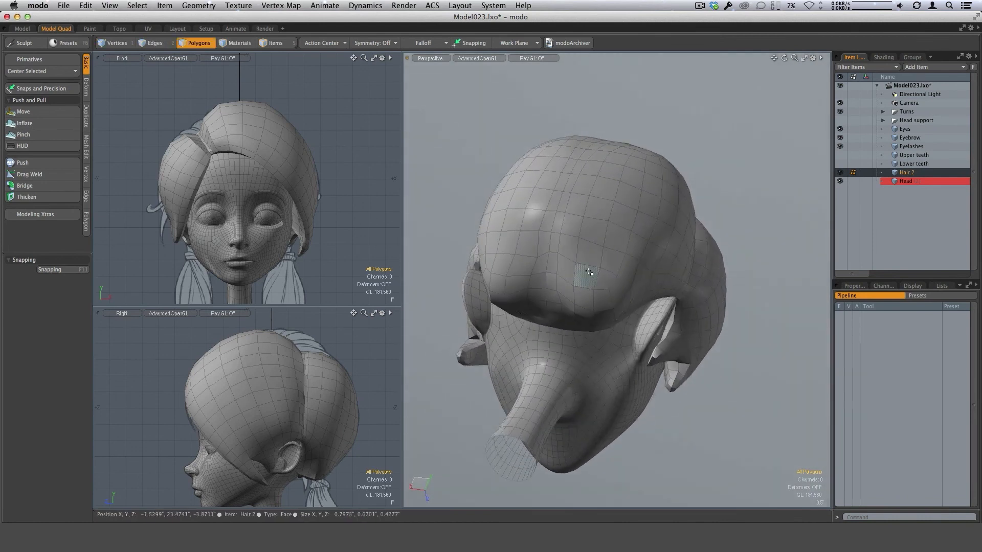
pyautogui.keyDown('alt'); pyautogui.moveTo(589, 272); pyautogui.dragTo(570, 285); pyautogui.keyUp('alt')
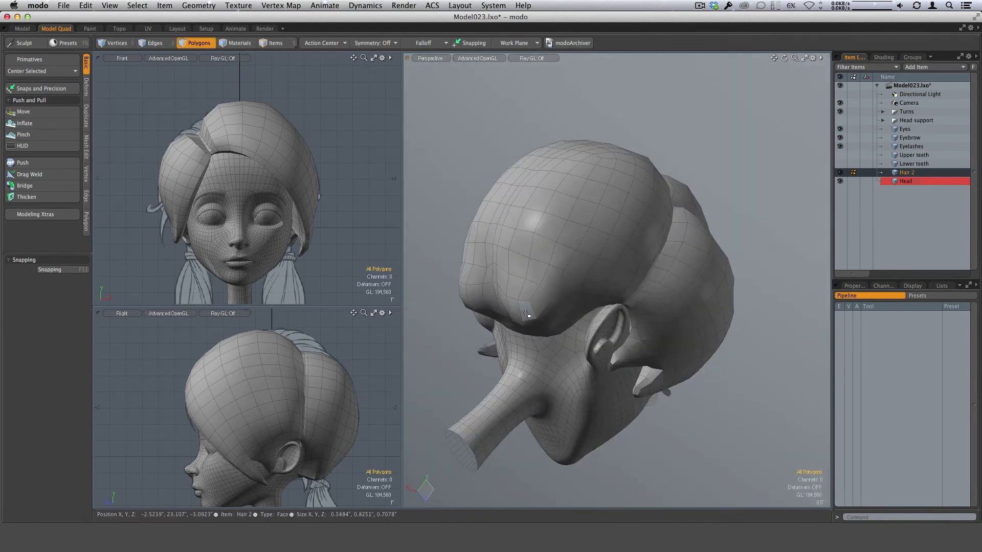
pyautogui.keyDown('alt'); pyautogui.moveTo(526, 315); pyautogui.dragTo(559, 307); pyautogui.keyUp('alt')
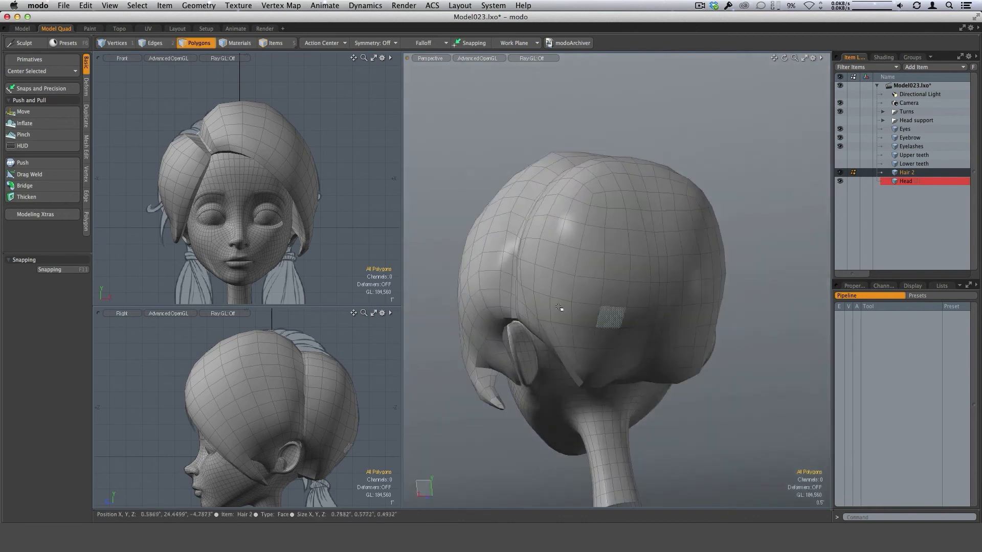
# - Show the hair as a smoothed subdivision surface and examine its silhouette from the back and side against the reference drawings
pyautogui.press('Tab')
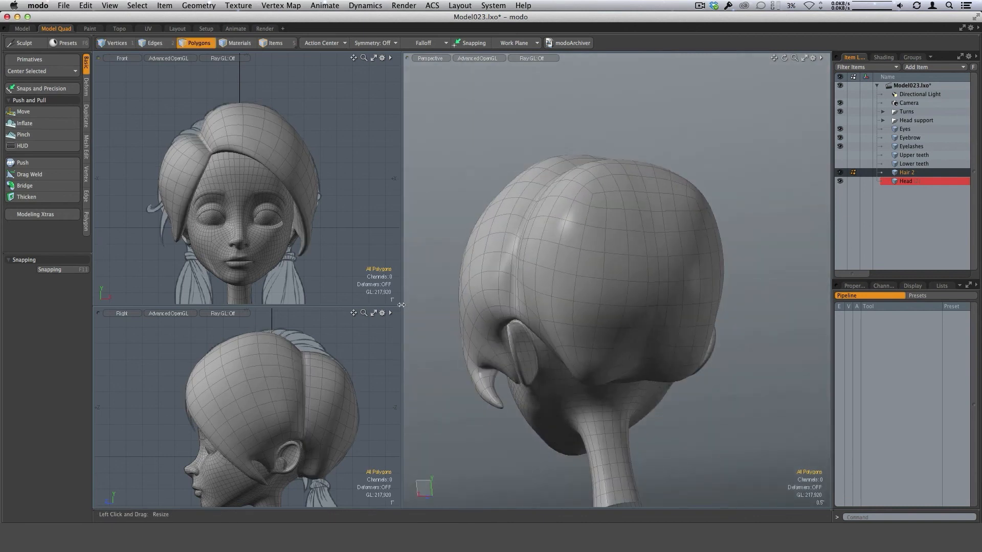
pyautogui.moveTo(401, 305); pyautogui.dragTo(406, 267)
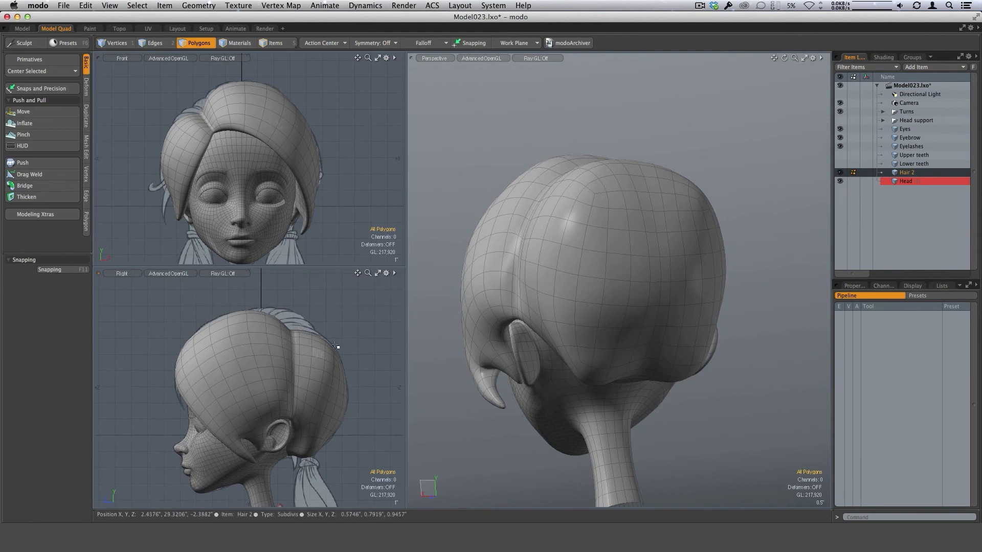
pyautogui.keyDown('alt'); pyautogui.moveTo(587, 262); pyautogui.dragTo(679, 261); pyautogui.keyUp('alt')
pyautogui.keyDown('alt'); pyautogui.moveTo(663, 319); pyautogui.dragTo(663, 256); pyautogui.keyUp('alt')
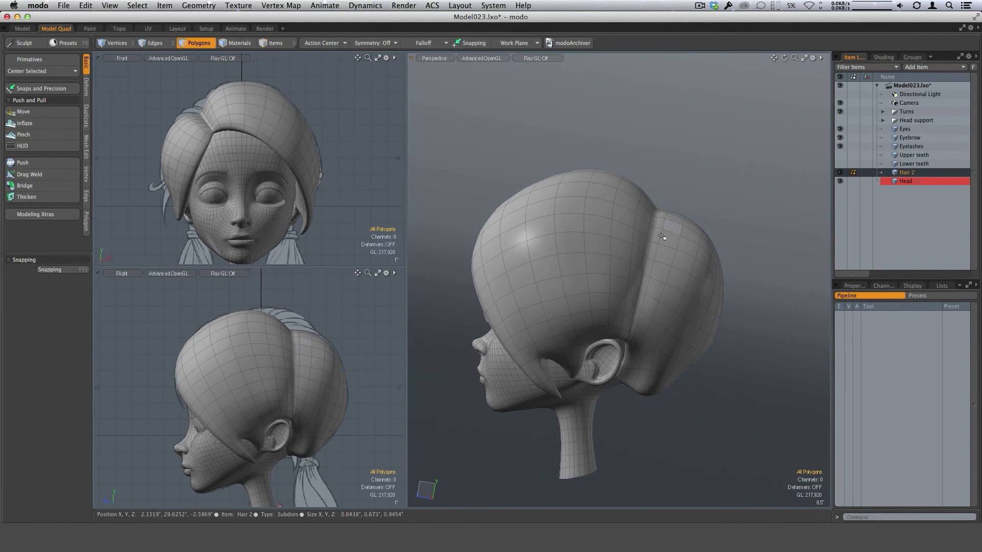
pyautogui.keyDown('alt'); pyautogui.moveTo(663, 245); pyautogui.dragTo(687, 255); pyautogui.keyUp('alt')
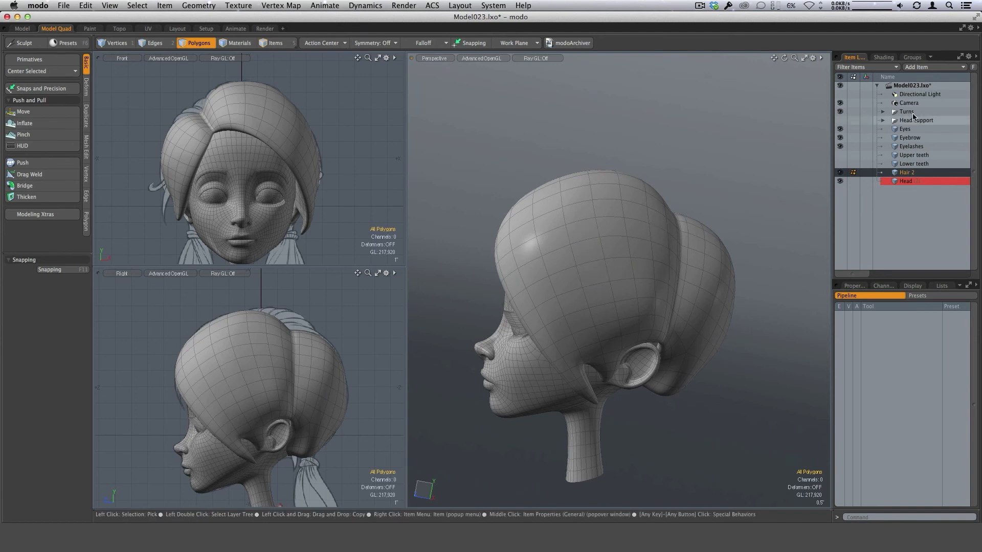
# - Enable the Trans material in the Shader Tree to make the model see-through, and set the side reference viewport to the Left view
pyautogui.click(882, 58)
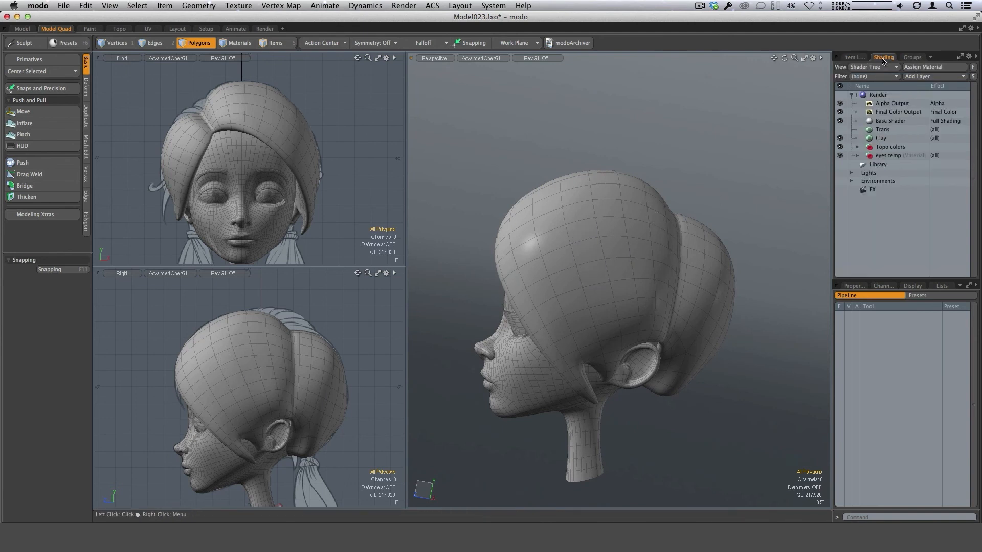
pyautogui.click(840, 138)
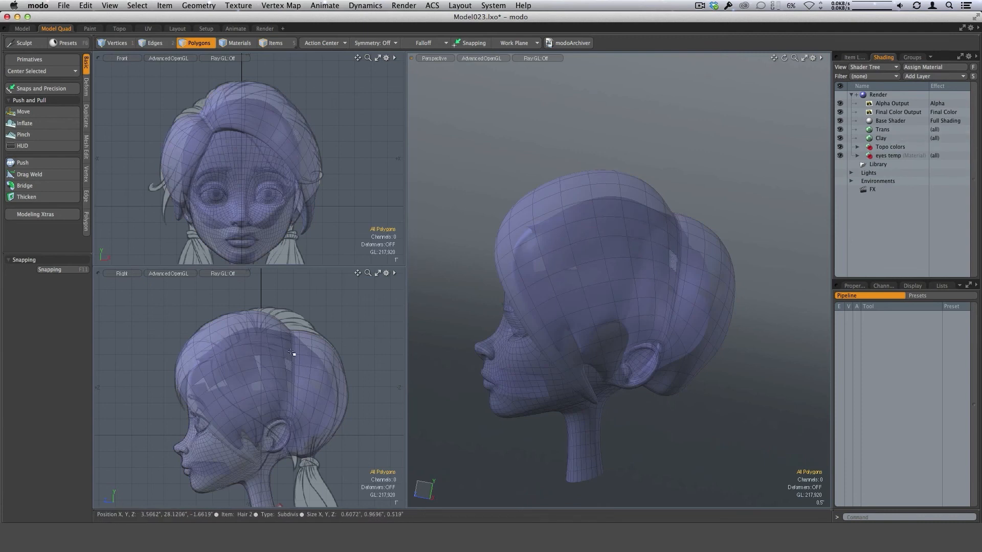
pyautogui.hotkey('ctrl', 'space')
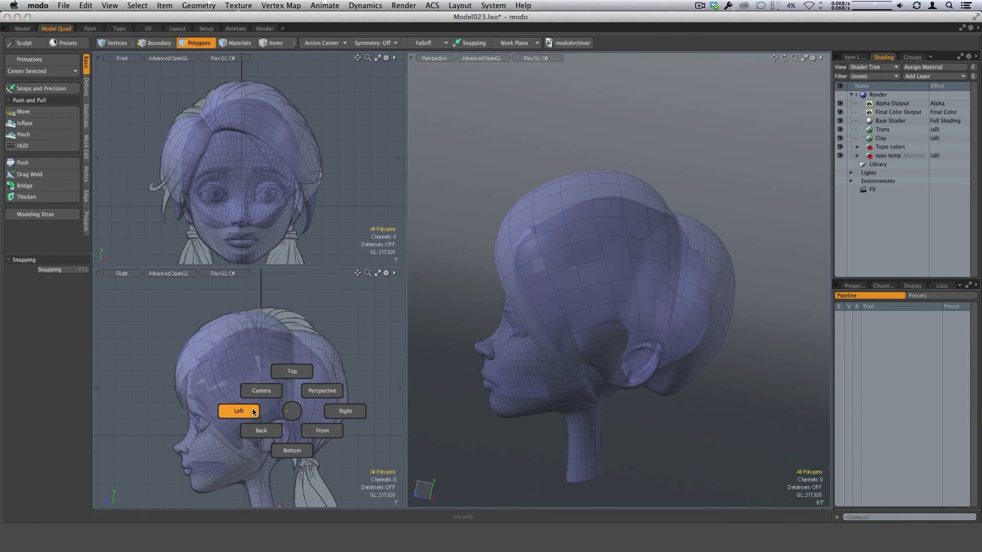
pyautogui.click(252, 411)
pyautogui.keyDown('alt'); pyautogui.keyDown('shift'); pyautogui.moveTo(290, 403); pyautogui.dragTo(318, 384); pyautogui.keyUp('shift'); pyautogui.keyUp('alt')
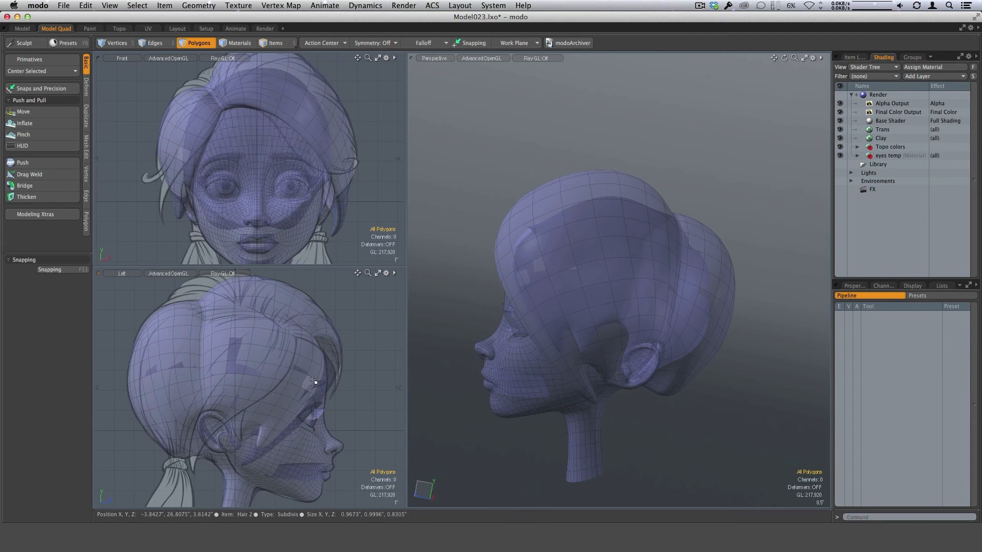
# - Highlight the polygon strip along the hair's front edge at the character's right temple, compare it with the drawings, and clear the selection
pyautogui.moveTo(321, 372); pyautogui.dragTo(306, 397)
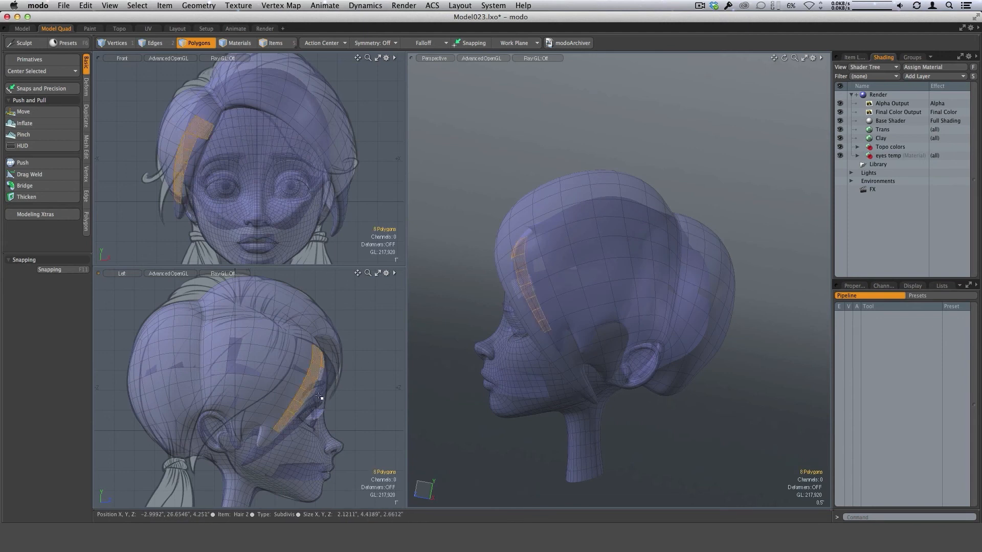
pyautogui.keyDown('alt'); pyautogui.moveTo(621, 303); pyautogui.dragTo(746, 313); pyautogui.keyUp('alt')
pyautogui.moveTo(648, 274)
pyautogui.keyDown('alt'); pyautogui.mouseDown()
pyautogui.moveTo(696, 268)
pyautogui.moveTo(592, 322)
pyautogui.mouseUp(); pyautogui.keyUp('alt')
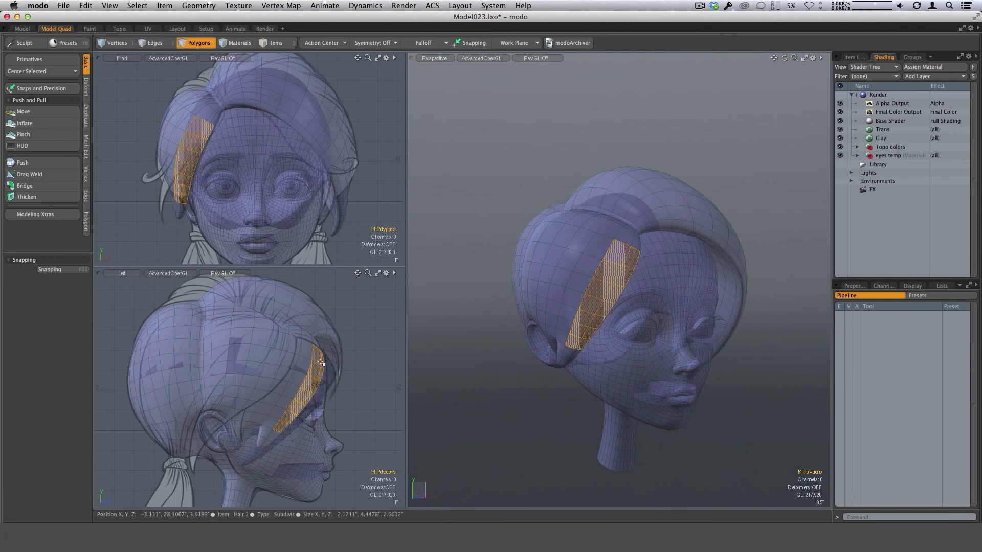
pyautogui.keyDown('alt'); pyautogui.moveTo(510, 333); pyautogui.dragTo(636, 246); pyautogui.keyUp('alt')
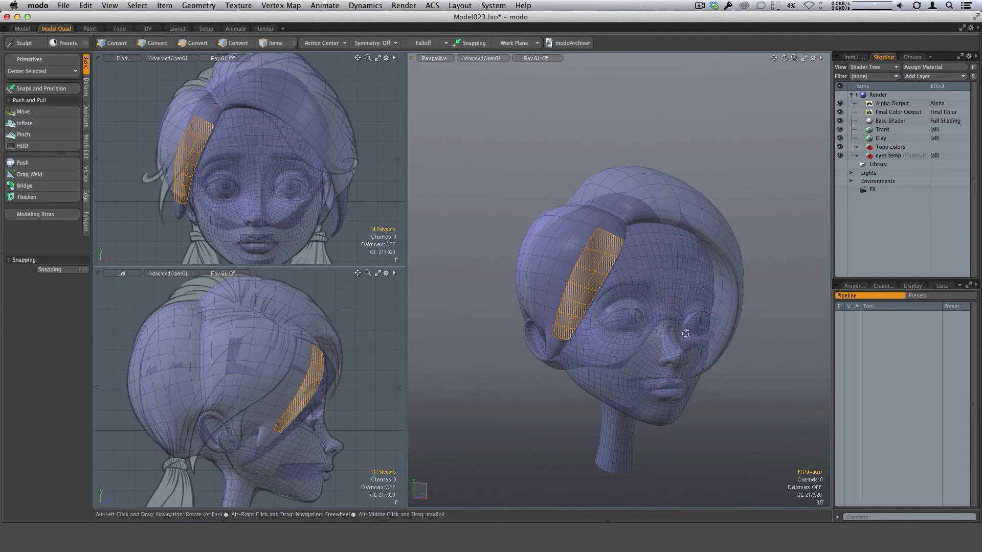
pyautogui.keyDown('alt'); pyautogui.moveTo(685, 332); pyautogui.dragTo(635, 304); pyautogui.keyUp('alt')
pyautogui.press('Escape')
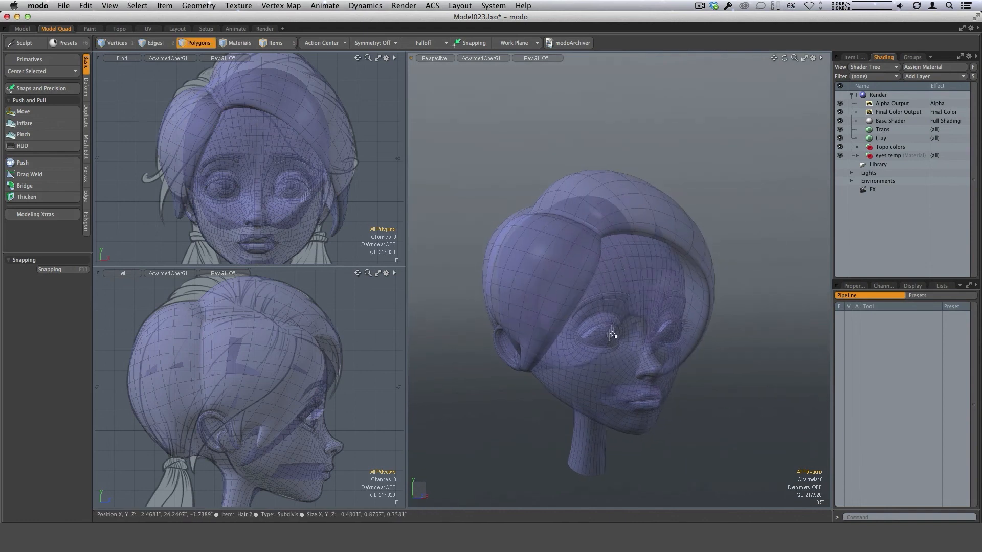
# - Turn off the hair's subdivision smoothing and inspect the faceted mesh from the front and side without the Trans material
pyautogui.press('Tab')
pyautogui.keyDown('alt'); pyautogui.moveTo(695, 325); pyautogui.dragTo(643, 307); pyautogui.keyUp('alt')
pyautogui.moveTo(407, 307); pyautogui.dragTo(386, 309)
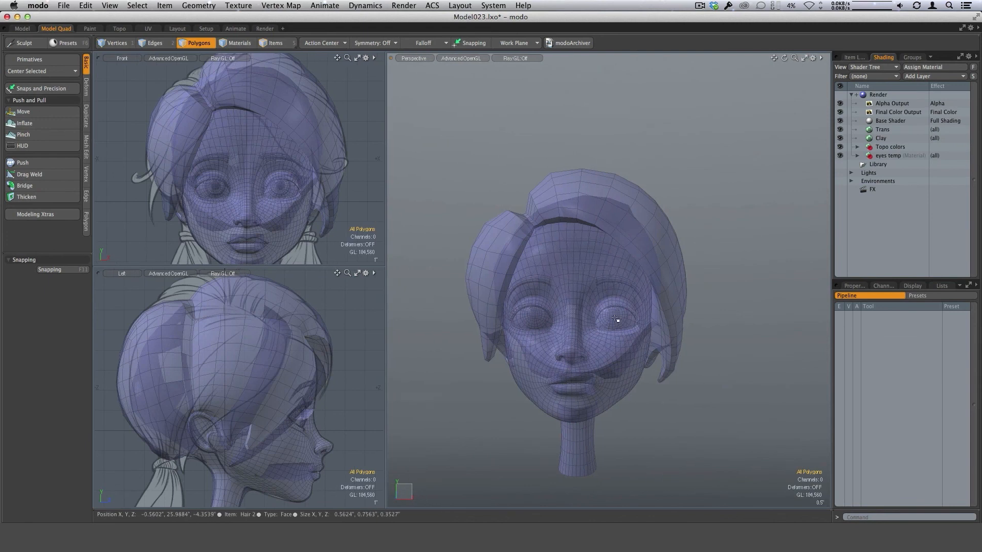
pyautogui.keyDown('alt'); pyautogui.moveTo(569, 310); pyautogui.dragTo(551, 310); pyautogui.keyUp('alt')
pyautogui.click(839, 130)
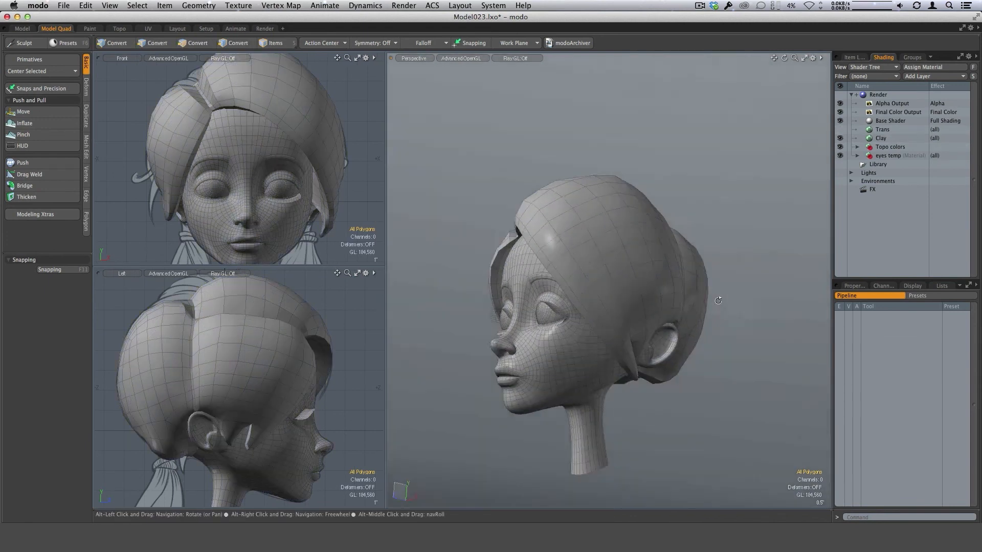
pyautogui.keyDown('alt'); pyautogui.moveTo(712, 285); pyautogui.dragTo(645, 346); pyautogui.keyUp('alt')
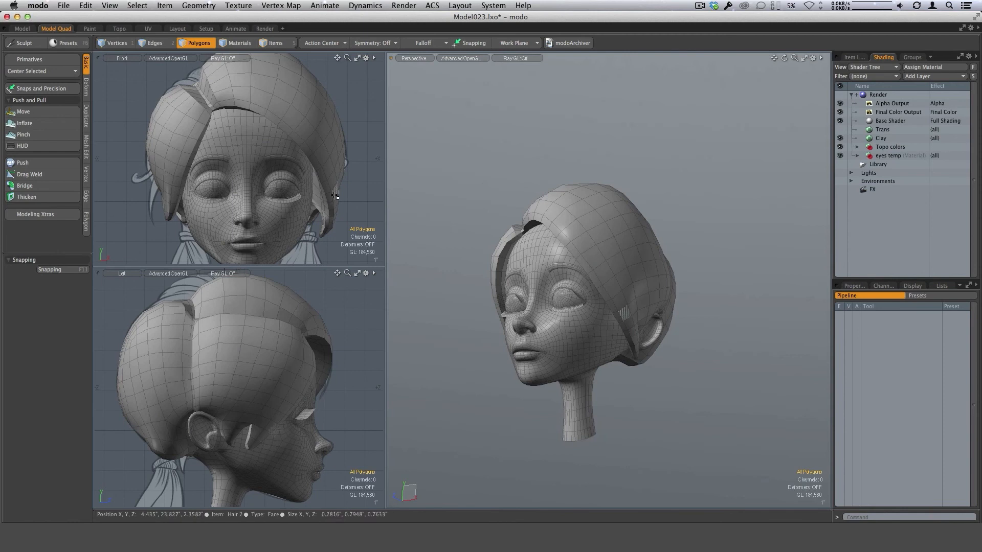
# - Enable the Trans material again and highlight the polygons of the hair locks beside both cheeks to compare them with the drawings
pyautogui.click(839, 129)
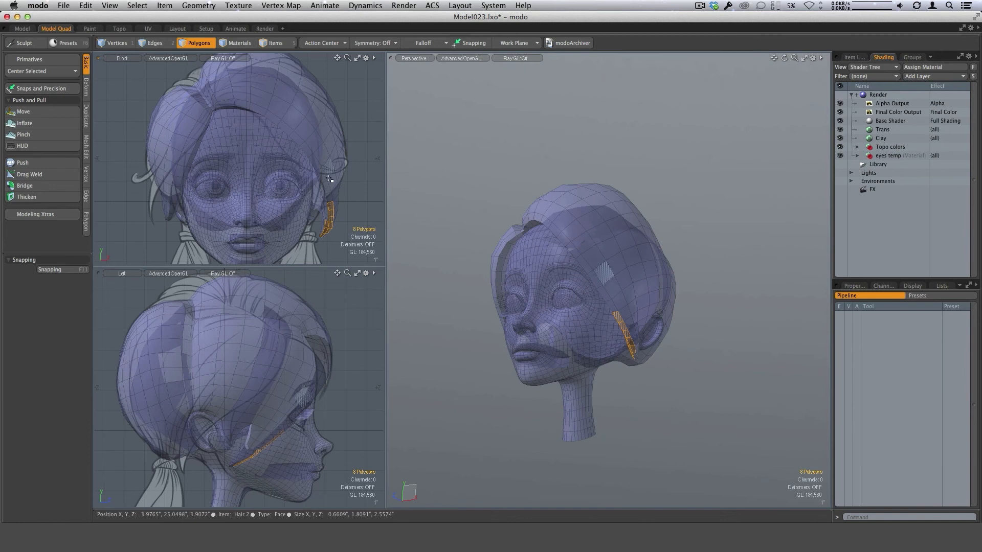
pyautogui.keyDown('alt'); pyautogui.moveTo(685, 290); pyautogui.dragTo(633, 352); pyautogui.keyUp('alt')
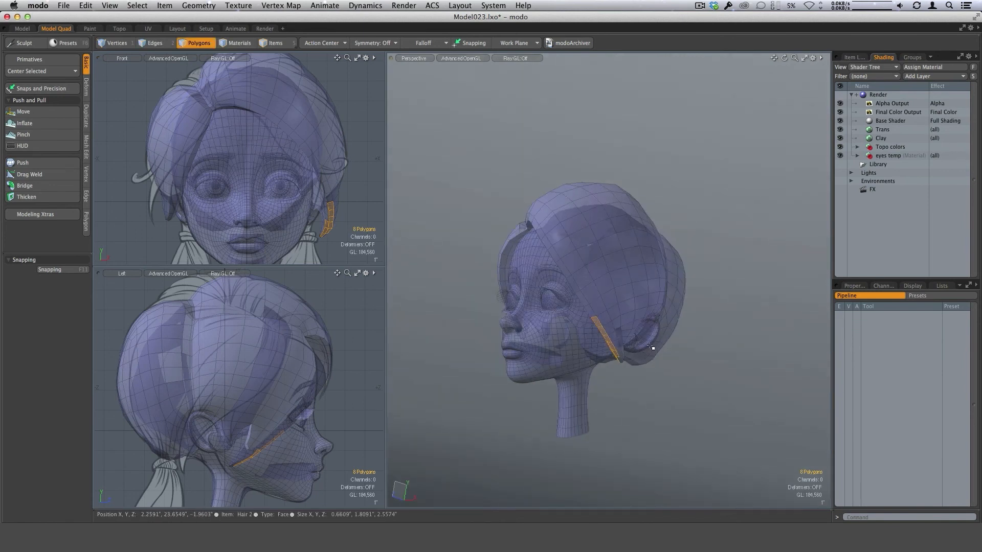
pyautogui.keyDown('alt'); pyautogui.moveTo(607, 305); pyautogui.dragTo(583, 313); pyautogui.keyUp('alt')
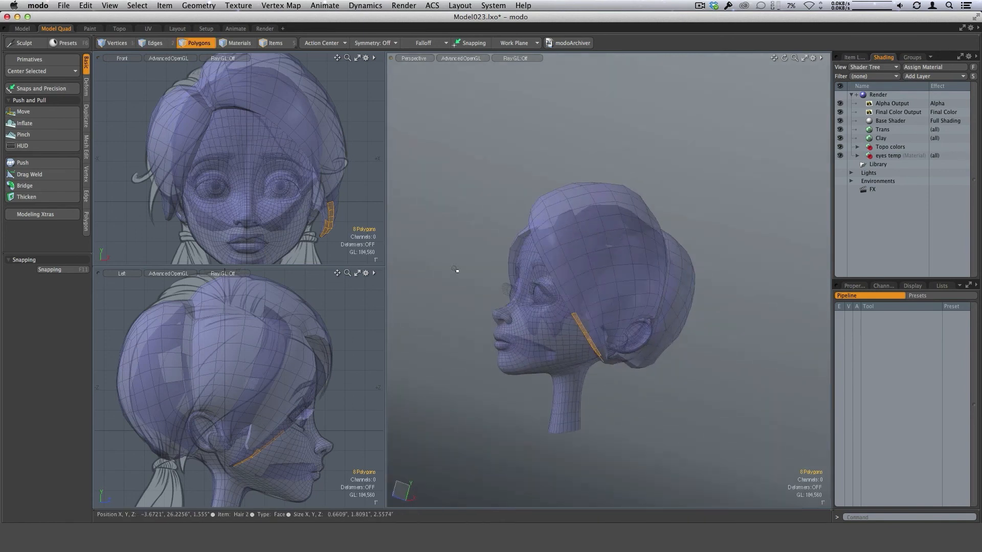
pyautogui.moveTo(173, 209); pyautogui.dragTo(167, 219)
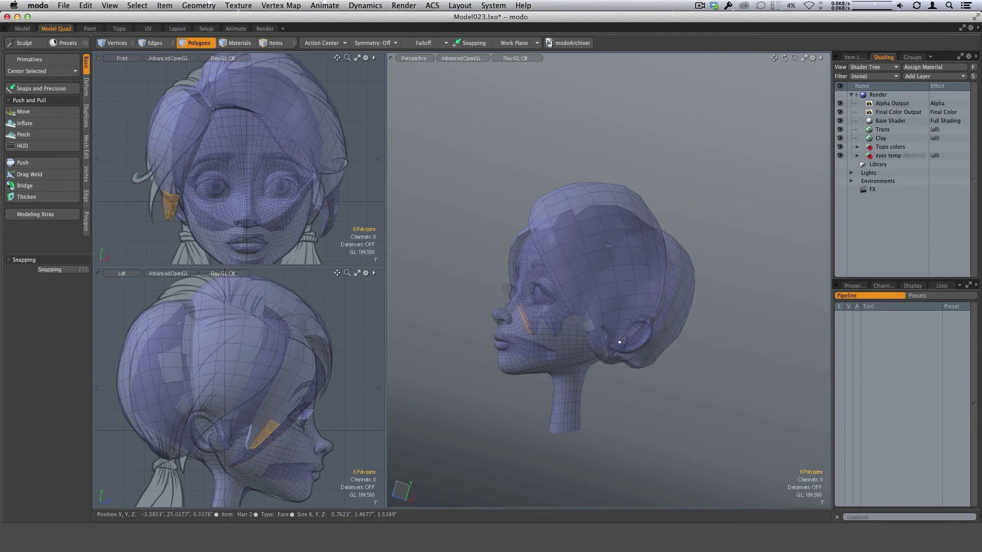
# - Select the whole pointed hair lock in front of the character's left ear by growing a selection from a few polygons on it
pyautogui.keyDown('alt'); pyautogui.moveTo(617, 340); pyautogui.dragTo(553, 336); pyautogui.keyUp('alt')
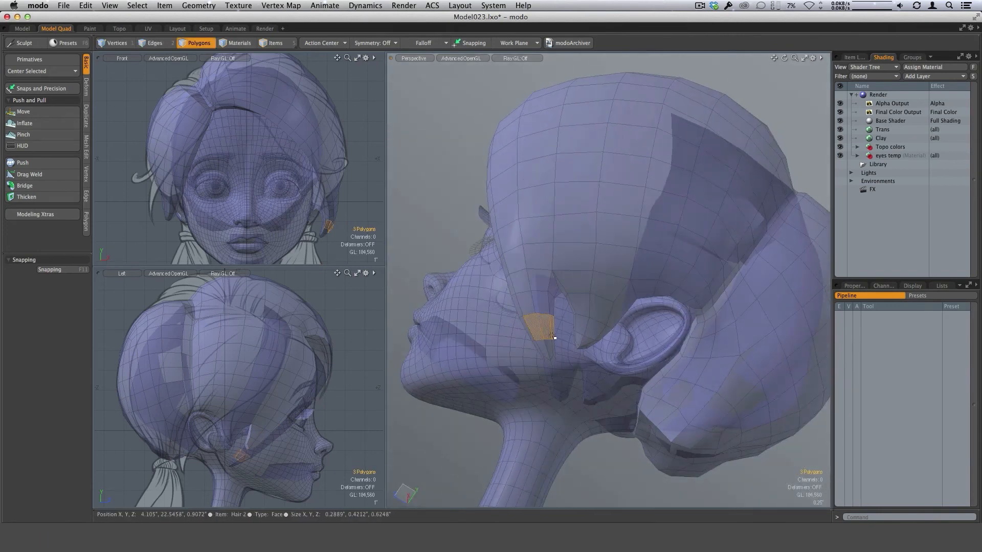
pyautogui.keyDown('alt'); pyautogui.moveTo(552, 391); pyautogui.dragTo(617, 323); pyautogui.keyUp('alt')
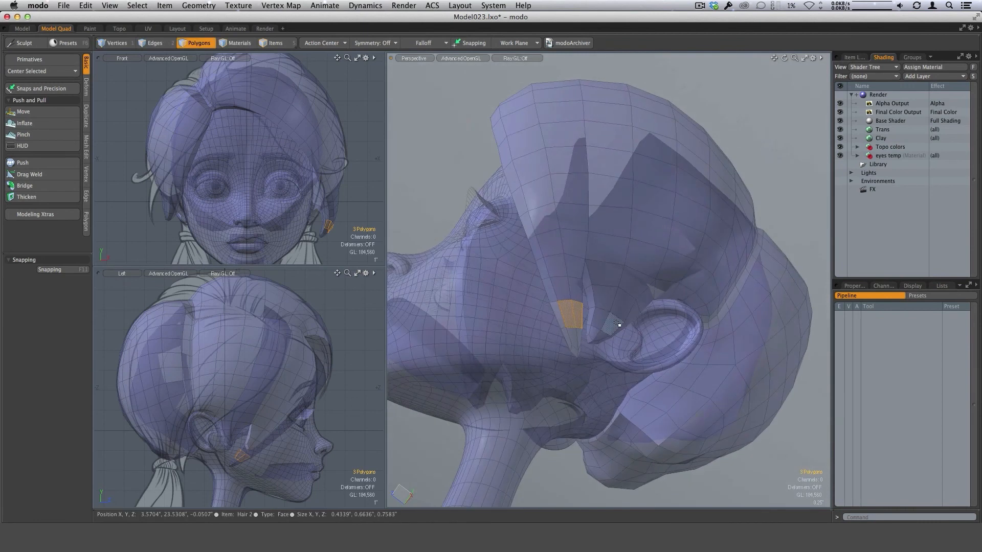
pyautogui.hotkey('shift', 'Up')
pyautogui.hotkey('shift', 'Up')
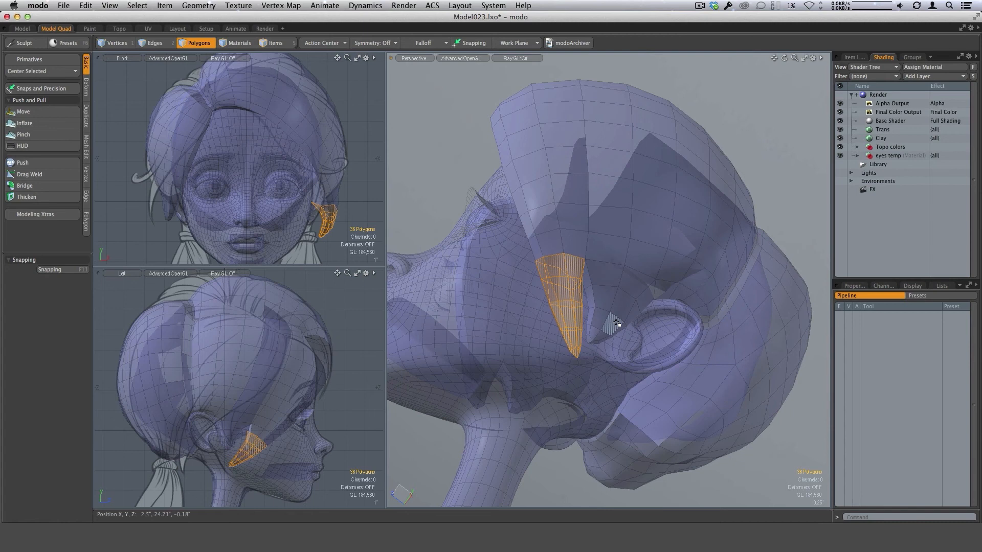
pyautogui.hotkey('shift', 'Up')
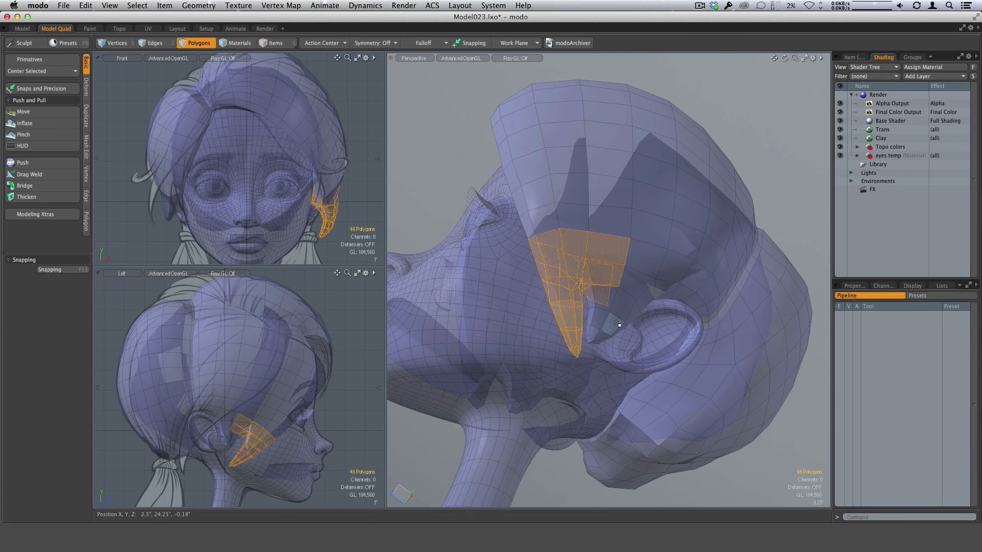
pyautogui.hotkey('shift', 'Down')
# - Swing the selected lock back toward the ear using Transform with a Smooth selection falloff of 2 steps
pyautogui.keyDown('alt'); pyautogui.moveTo(617, 323); pyautogui.dragTo(538, 315); pyautogui.keyUp('alt')
pyautogui.press('y')
pyautogui.scroll(3, 658, 300)
pyautogui.keyDown('alt'); pyautogui.moveTo(507, 171); pyautogui.dragTo(523, 93); pyautogui.keyUp('alt')
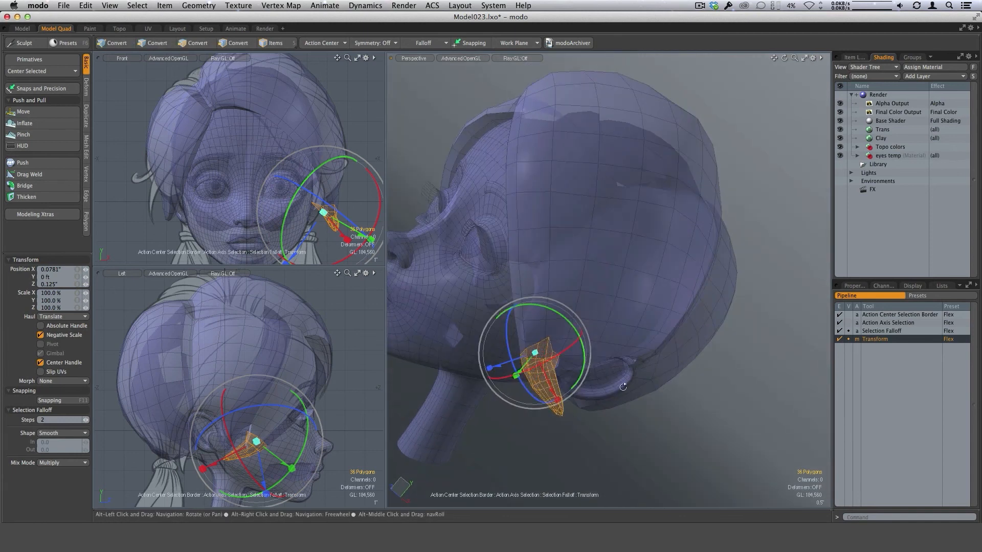
pyautogui.keyDown('alt'); pyautogui.moveTo(581, 409); pyautogui.dragTo(627, 347); pyautogui.keyUp('alt')
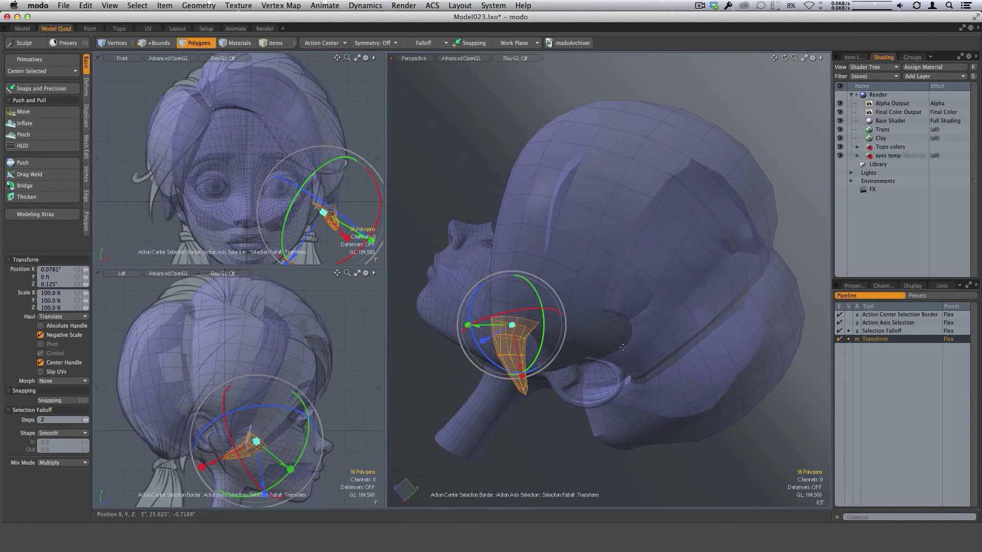
# - Expand the selection in stages into the hair above the ear, adjust each larger area with the Transform tool, and clear the selection
pyautogui.hotkey('shift', 'Up')
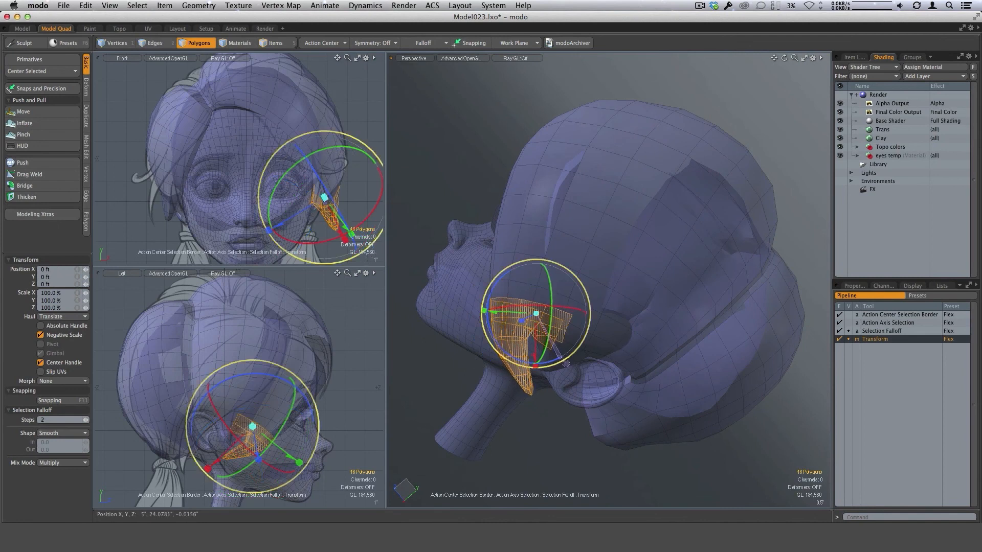
pyautogui.keyDown('alt'); pyautogui.moveTo(607, 395); pyautogui.dragTo(654, 401); pyautogui.keyUp('alt')
pyautogui.hotkey('shift', 'Up')
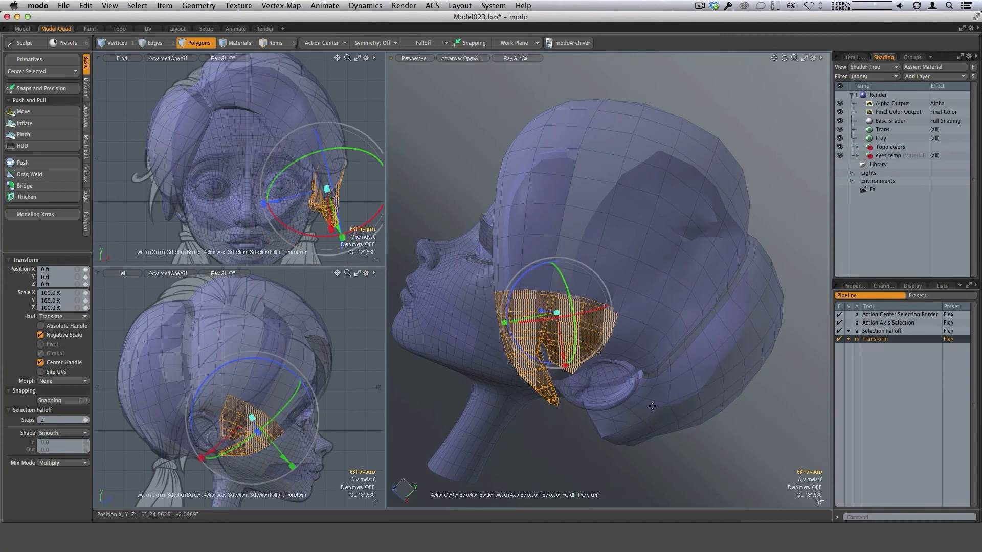
pyautogui.keyDown('alt'); pyautogui.moveTo(622, 429); pyautogui.dragTo(633, 407); pyautogui.keyUp('alt')
pyautogui.hotkey('shift', 'Up')
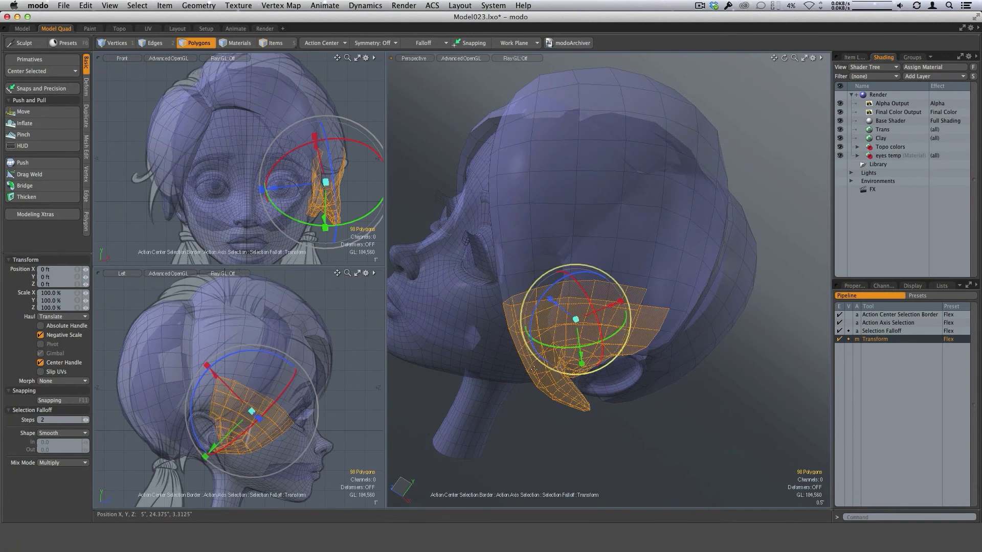
pyautogui.keyDown('alt'); pyautogui.moveTo(534, 370); pyautogui.dragTo(719, 403); pyautogui.keyUp('alt')
pyautogui.press('space')
pyautogui.click(731, 409)
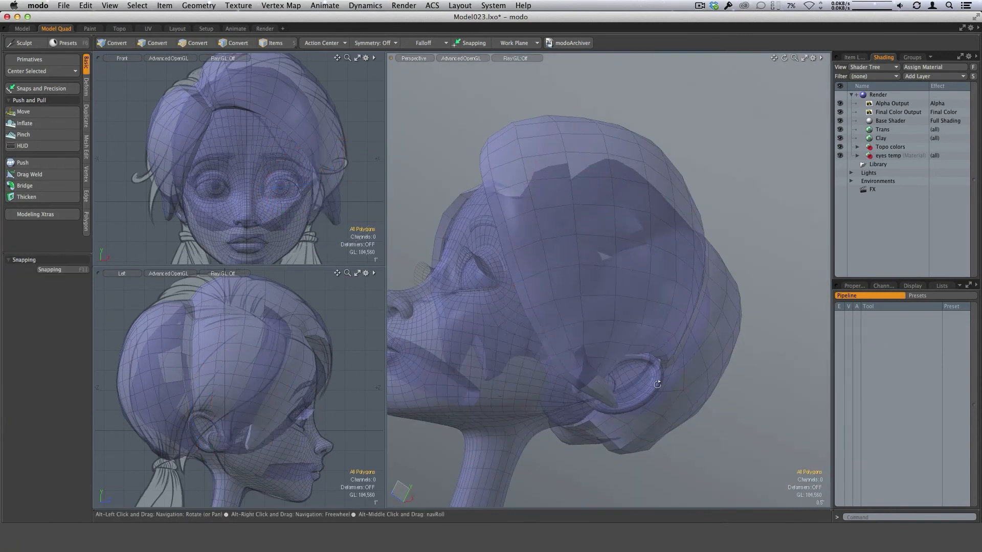
# - Reshape the hair's lower rim and the lock in front of the left ear using the Move brush at sizes 83, 66 and 58
pyautogui.keyDown('alt'); pyautogui.moveTo(657, 384); pyautogui.dragTo(655, 192); pyautogui.keyUp('alt')
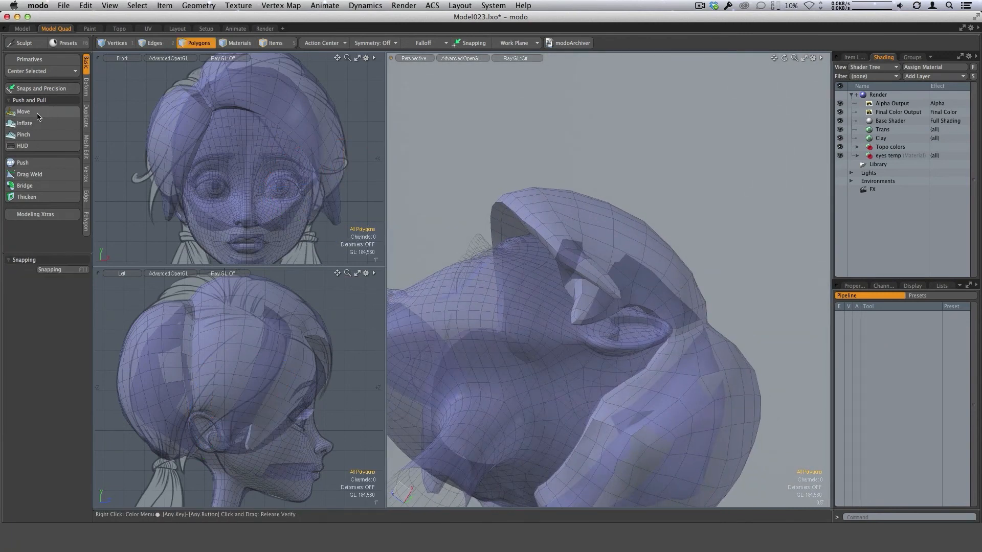
pyautogui.click(24, 111)
pyautogui.moveTo(548, 274)
pyautogui.keyDown('alt'); pyautogui.mouseDown()
pyautogui.moveTo(573, 225)
pyautogui.moveTo(530, 200)
pyautogui.moveTo(541, 188)
pyautogui.mouseUp(); pyautogui.keyUp('alt')
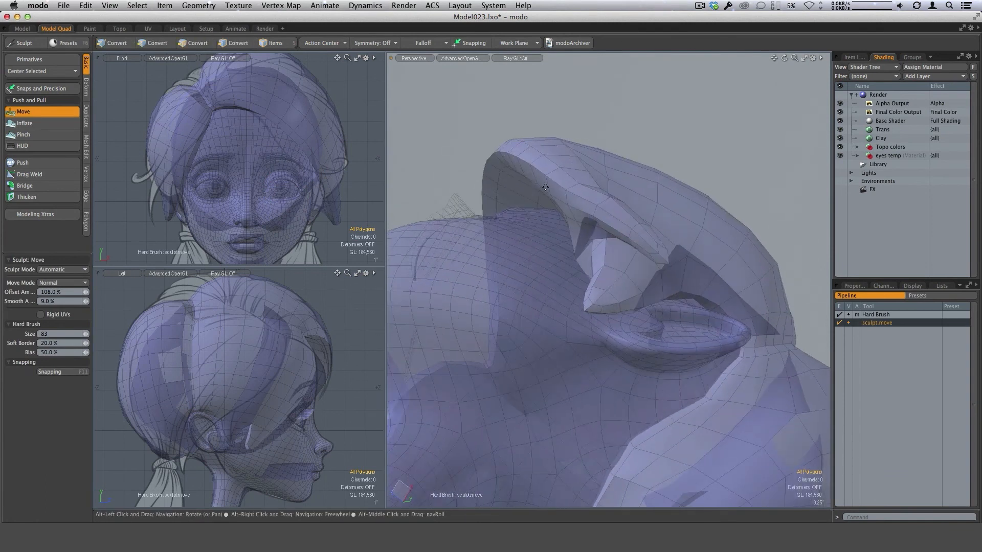
pyautogui.moveTo(541, 189); pyautogui.dragTo(538, 188, button='right')
pyautogui.moveTo(539, 188); pyautogui.dragTo(535, 181)
pyautogui.moveTo(562, 217)
pyautogui.keyDown('alt'); pyautogui.mouseDown()
pyautogui.moveTo(614, 311)
pyautogui.moveTo(603, 187)
pyautogui.moveTo(528, 195)
pyautogui.moveTo(572, 220)
pyautogui.mouseUp(); pyautogui.keyUp('alt')
pyautogui.moveTo(573, 221); pyautogui.dragTo(567, 221, button='right')
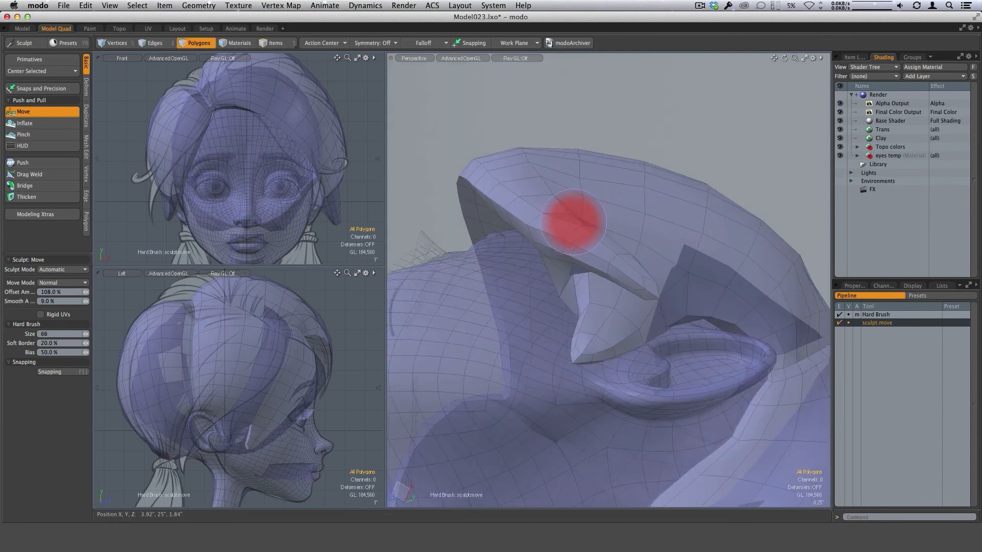
pyautogui.keyDown('alt'); pyautogui.moveTo(568, 219); pyautogui.dragTo(552, 240); pyautogui.keyUp('alt')
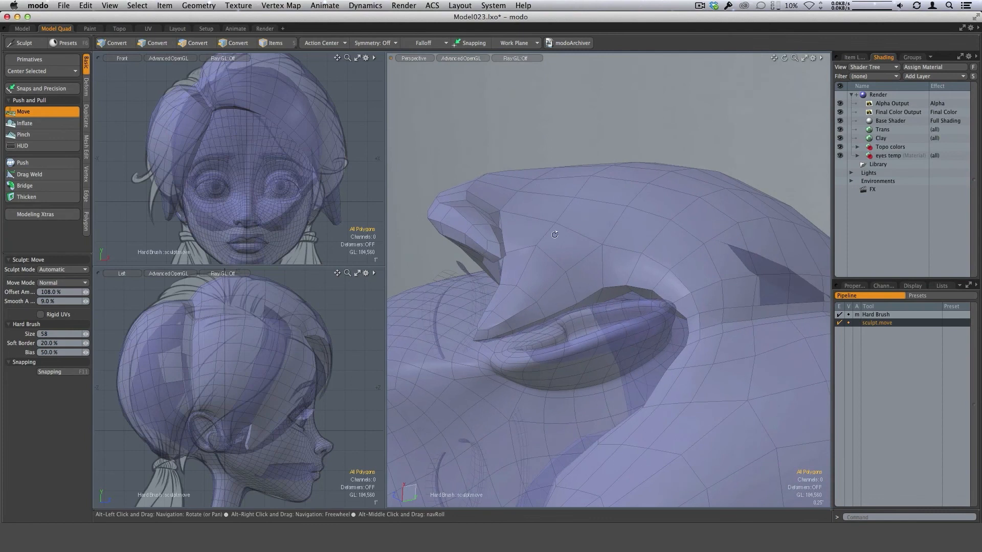
# - Refine the left cheek lock's outline with the Move brush at size 53, checking it from the front and side
pyautogui.moveTo(621, 230)
pyautogui.keyDown('alt'); pyautogui.mouseDown()
pyautogui.moveTo(659, 229)
pyautogui.moveTo(721, 260)
pyautogui.moveTo(758, 235)
pyautogui.moveTo(642, 352)
pyautogui.moveTo(660, 261)
pyautogui.moveTo(671, 266)
pyautogui.mouseUp(); pyautogui.keyUp('alt')
pyautogui.moveTo(659, 361); pyautogui.dragTo(673, 360, button='right')
pyautogui.moveTo(680, 348)
pyautogui.keyDown('alt'); pyautogui.mouseDown()
pyautogui.moveTo(644, 362)
pyautogui.moveTo(696, 335)
pyautogui.moveTo(722, 409)
pyautogui.moveTo(675, 383)
pyautogui.moveTo(567, 373)
pyautogui.moveTo(668, 355)
pyautogui.mouseUp(); pyautogui.keyUp('alt')
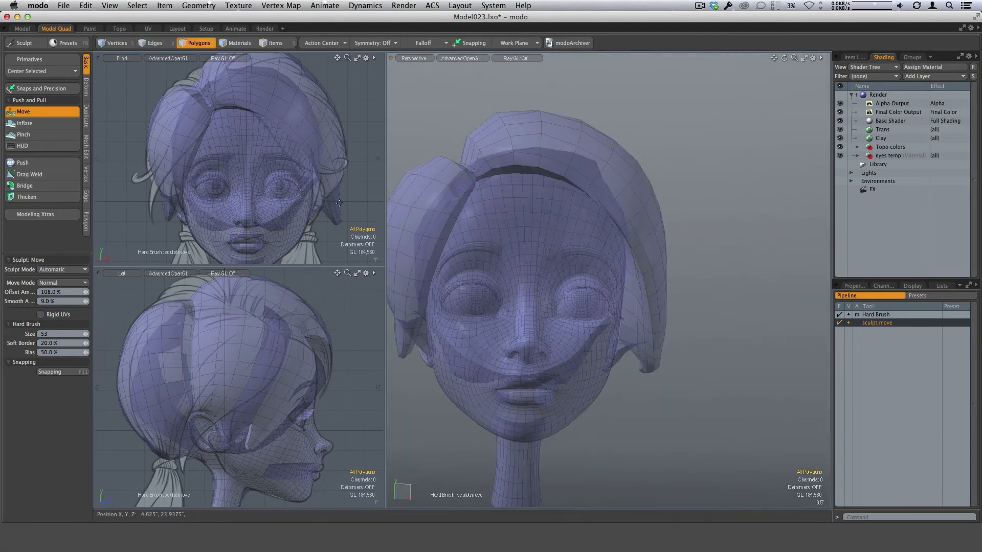
pyautogui.keyDown('alt'); pyautogui.moveTo(562, 306); pyautogui.dragTo(630, 322); pyautogui.keyUp('alt')
pyautogui.keyDown('alt'); pyautogui.moveTo(664, 349); pyautogui.dragTo(593, 345); pyautogui.keyUp('alt')
# - Adjust the tip of the lock by the left ear using Transform with a 2-step Smooth falloff, and check it with subdivision smoothing
pyautogui.press('space')
pyautogui.scroll(5, 593, 348)
pyautogui.click(555, 338)
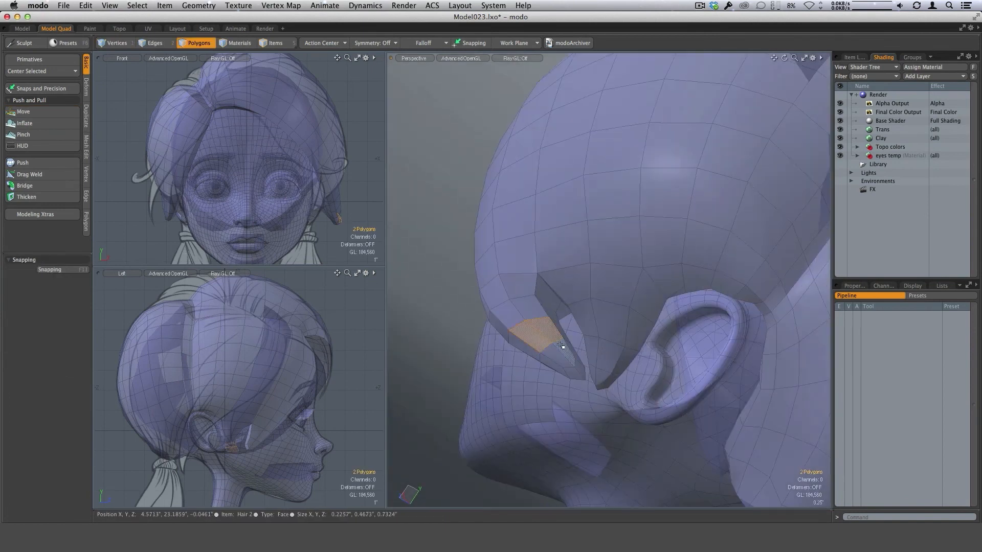
pyautogui.keyDown('shift'); pyautogui.doubleClick(561, 346); pyautogui.keyUp('shift')
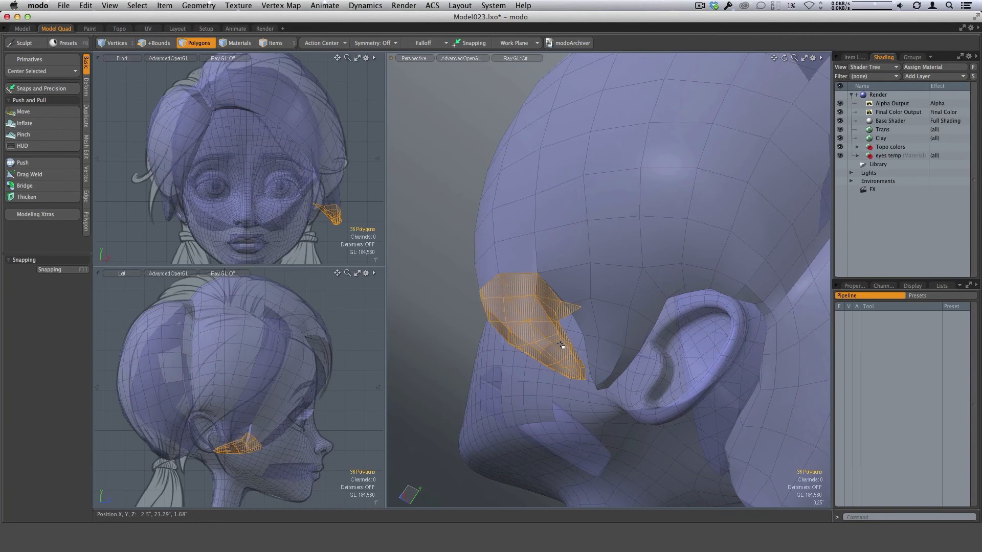
pyautogui.hotkey('shift', 'Down')
pyautogui.keyDown('alt'); pyautogui.moveTo(577, 367); pyautogui.dragTo(671, 327); pyautogui.keyUp('alt')
pyautogui.hotkey('shift', 'f')
pyautogui.moveTo(669, 276); pyautogui.dragTo(642, 237)
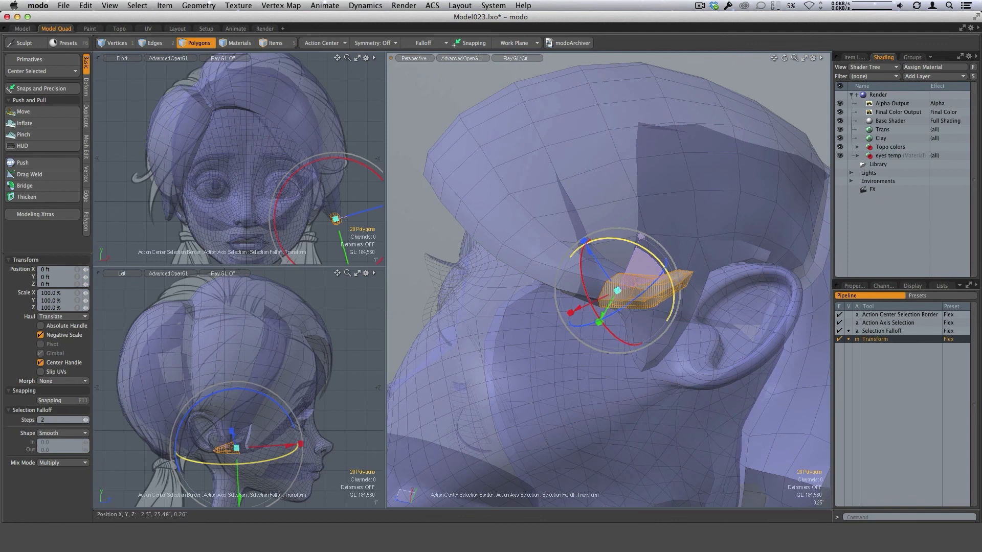
pyautogui.keyDown('alt'); pyautogui.moveTo(704, 241); pyautogui.dragTo(648, 261); pyautogui.keyUp('alt')
pyautogui.press('q')
pyautogui.click(738, 129)
pyautogui.press('Tab')
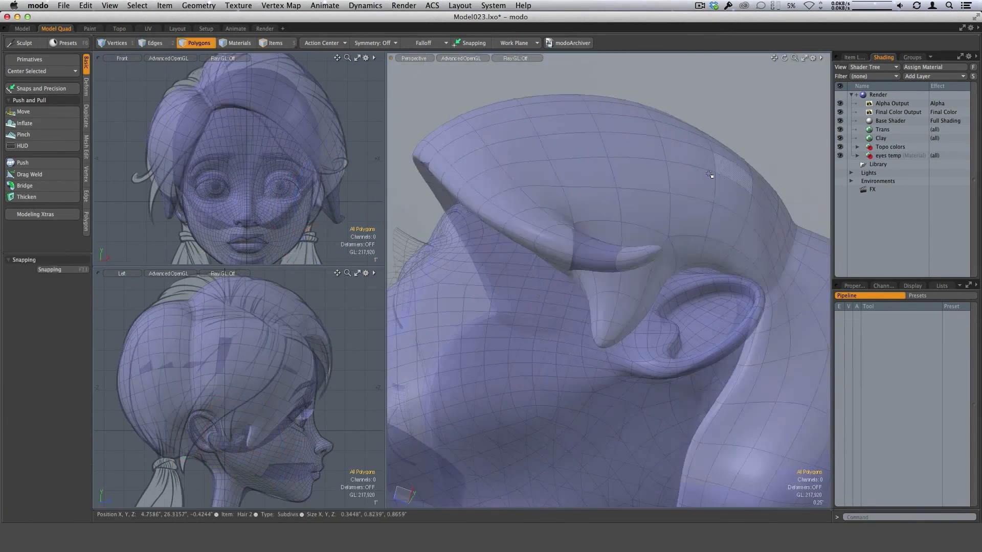
pyautogui.keyDown('alt'); pyautogui.moveTo(710, 173); pyautogui.dragTo(751, 271); pyautogui.keyUp('alt')
pyautogui.press('Tab')
# - Select the right ear's lock up into the hair around its base and reposition it with Transform from several angles
pyautogui.scroll(-5, 698, 265)
pyautogui.keyDown('alt'); pyautogui.moveTo(577, 256); pyautogui.dragTo(646, 258); pyautogui.keyUp('alt')
pyautogui.scroll(5, 510, 317)
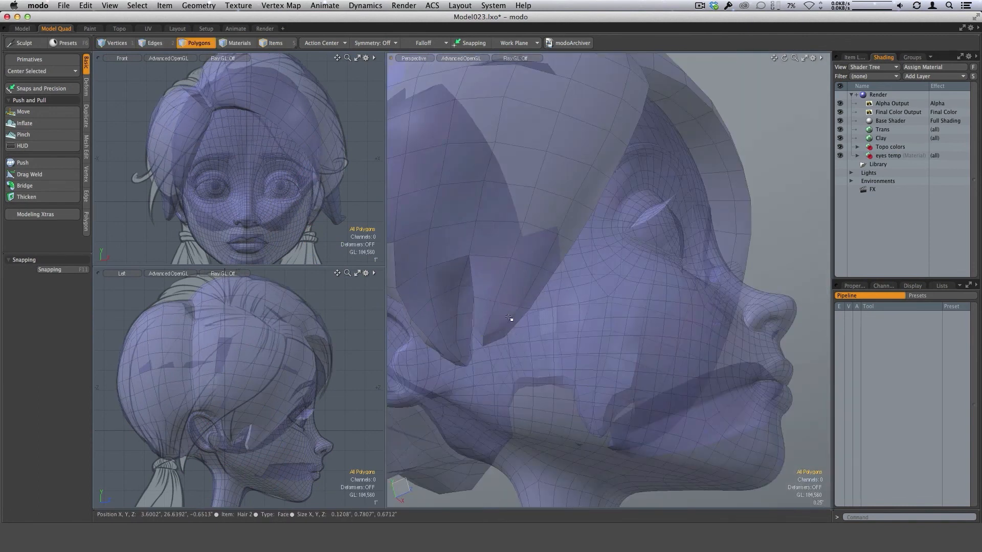
pyautogui.moveTo(483, 317); pyautogui.dragTo(509, 318)
pyautogui.hotkey('shift', 'Up')
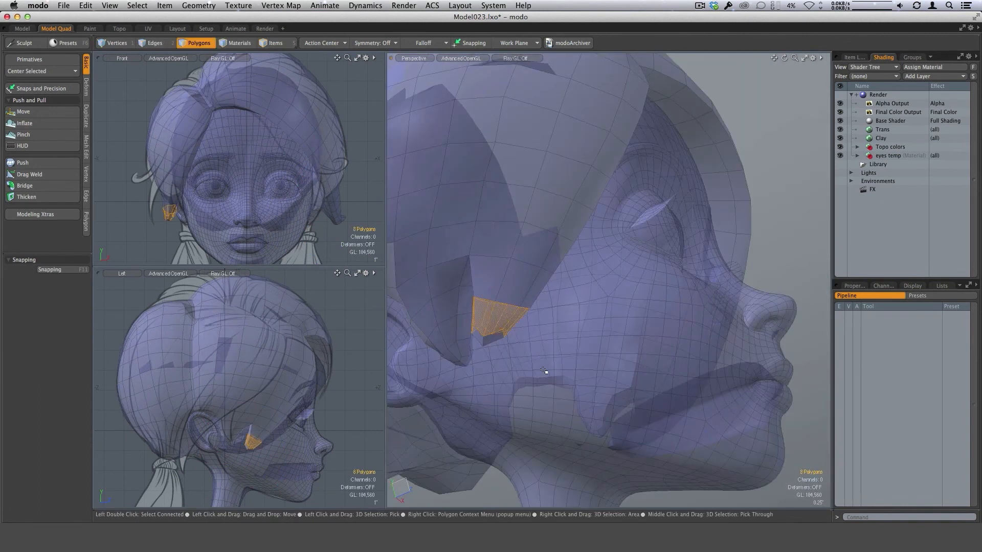
pyautogui.hotkey('shift', 'Up')
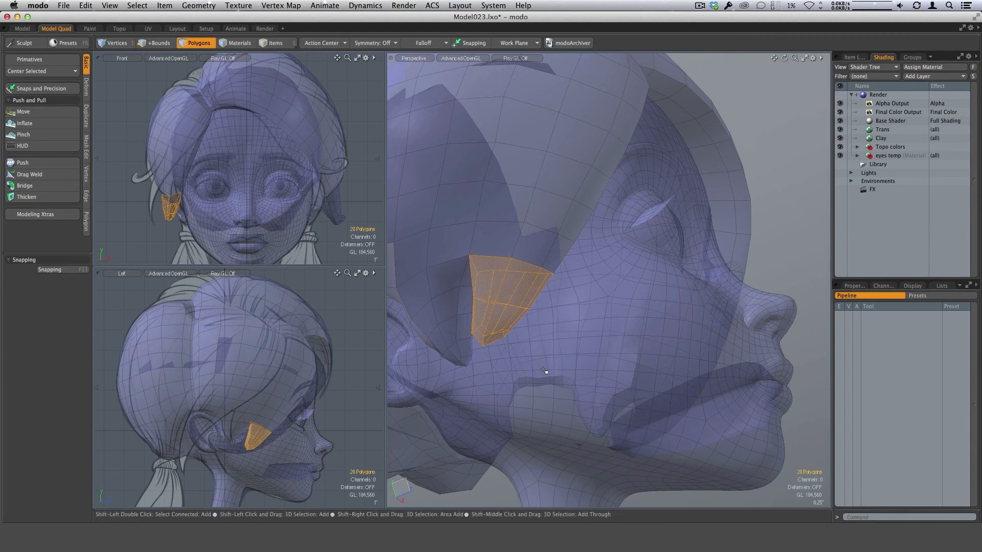
pyautogui.hotkey('shift', 'Up')
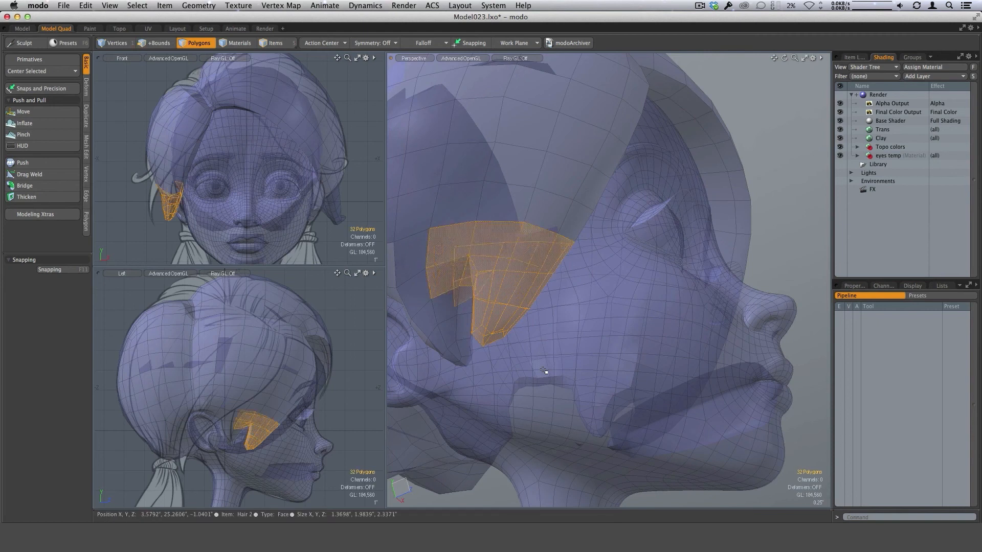
pyautogui.press('y')
pyautogui.keyDown('alt'); pyautogui.moveTo(542, 370); pyautogui.dragTo(502, 239); pyautogui.keyUp('alt')
pyautogui.keyDown('alt'); pyautogui.moveTo(521, 276); pyautogui.dragTo(691, 325); pyautogui.keyUp('alt')
pyautogui.keyDown('alt'); pyautogui.moveTo(672, 335); pyautogui.dragTo(571, 359); pyautogui.keyUp('alt')
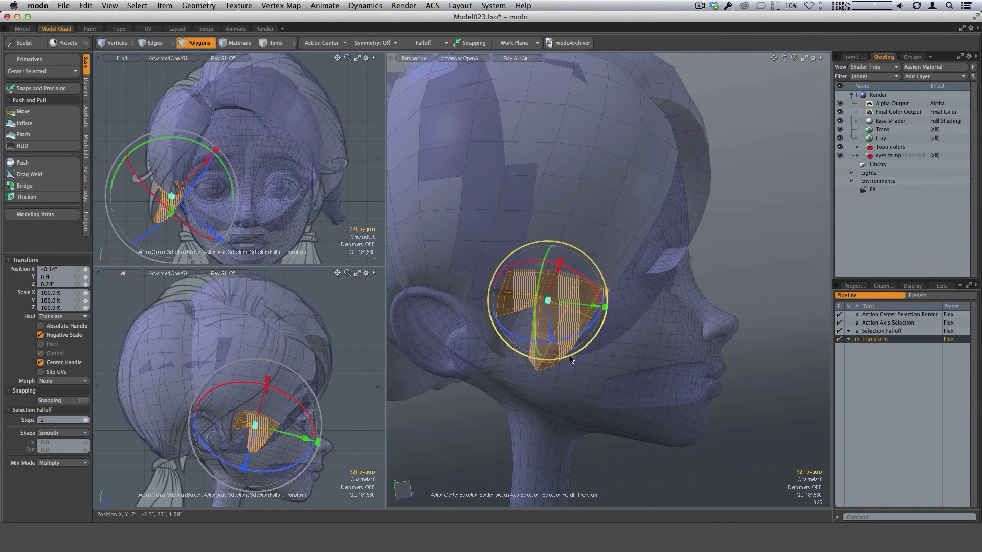
pyautogui.keyDown('alt'); pyautogui.moveTo(657, 362); pyautogui.dragTo(517, 321); pyautogui.keyUp('alt')
# - Shrink the selection to the right lock itself, pull it about 1.1" outward from the face, and rotate it
pyautogui.hotkey('shift', 'Down')
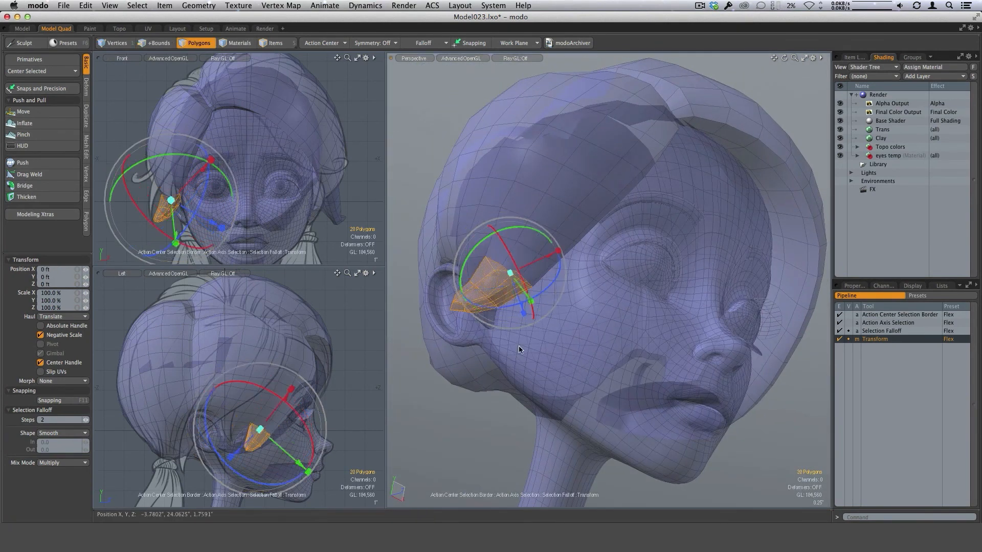
pyautogui.moveTo(558, 251); pyautogui.dragTo(513, 271)
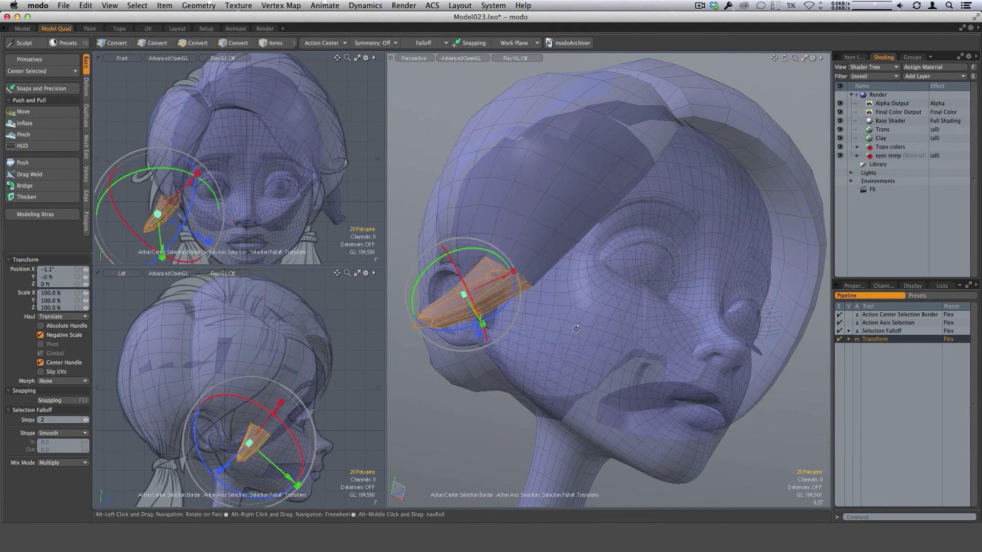
pyautogui.keyDown('alt'); pyautogui.moveTo(548, 353); pyautogui.dragTo(669, 364); pyautogui.keyUp('alt')
pyautogui.moveTo(557, 380); pyautogui.dragTo(529, 385)
pyautogui.keyDown('alt'); pyautogui.moveTo(568, 382); pyautogui.dragTo(647, 322); pyautogui.keyUp('alt')
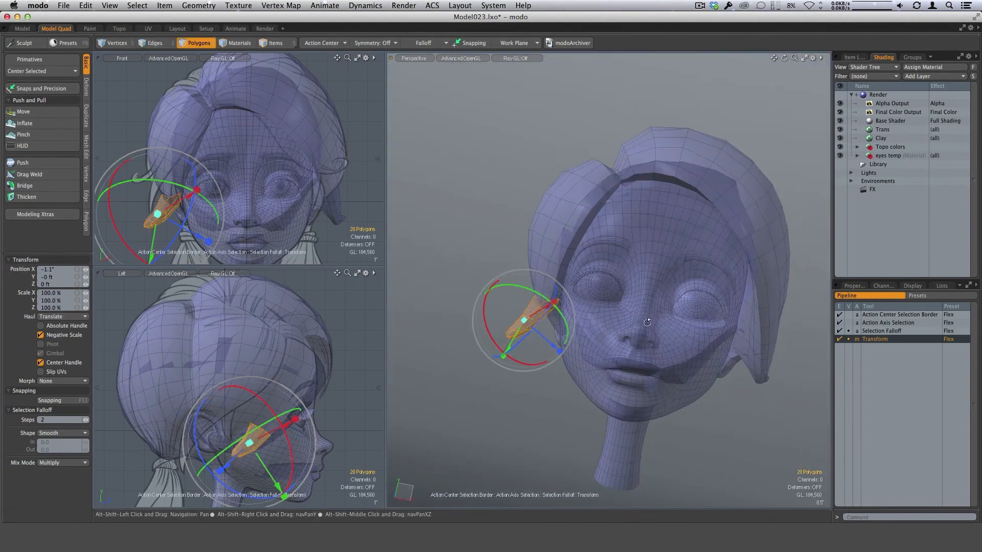
# - Grow the selection two rings into the hair above the right lock, adjust it with Transform, deselect, and check the subdivided result
pyautogui.keyDown('alt'); pyautogui.moveTo(547, 426); pyautogui.dragTo(595, 365); pyautogui.keyUp('alt')
pyautogui.hotkey('shift', 'Up')
pyautogui.hotkey('shift', 'Up')
pyautogui.keyDown('alt'); pyautogui.moveTo(660, 340); pyautogui.dragTo(627, 323); pyautogui.keyUp('alt')
pyautogui.scroll(4, 626, 322)
pyautogui.press('space')
pyautogui.click(754, 255)
pyautogui.press('Tab')
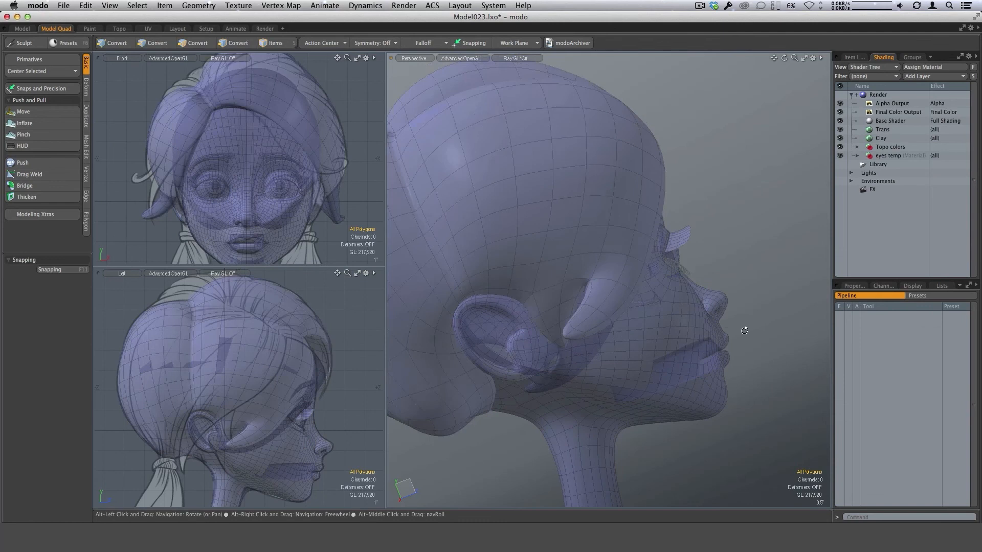
pyautogui.keyDown('alt'); pyautogui.moveTo(745, 327); pyautogui.dragTo(593, 357); pyautogui.keyUp('alt')
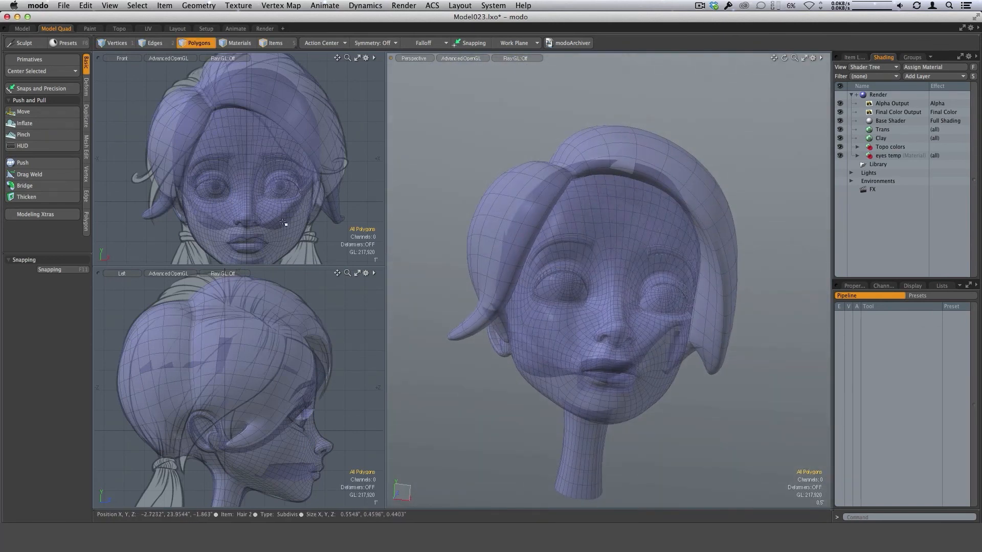
pyautogui.keyDown('alt'); pyautogui.moveTo(657, 311); pyautogui.dragTo(517, 322); pyautogui.keyUp('alt')
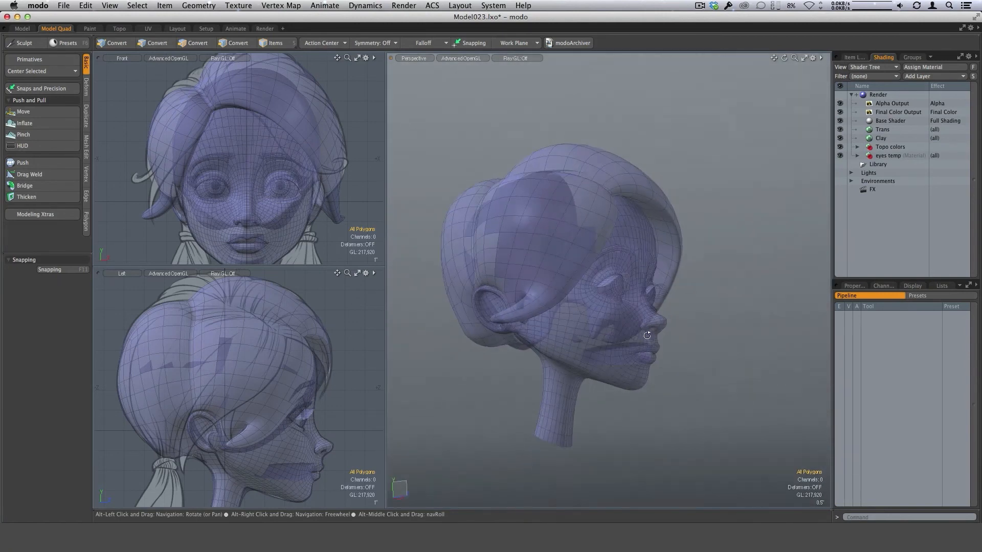
pyautogui.moveTo(647, 335)
pyautogui.keyDown('alt'); pyautogui.mouseDown()
pyautogui.moveTo(609, 341)
pyautogui.moveTo(648, 290)
pyautogui.mouseUp(); pyautogui.keyUp('alt')
# - Reshape the hair around the right ear's lock using the Move brush at size 84
pyautogui.click(25, 113)
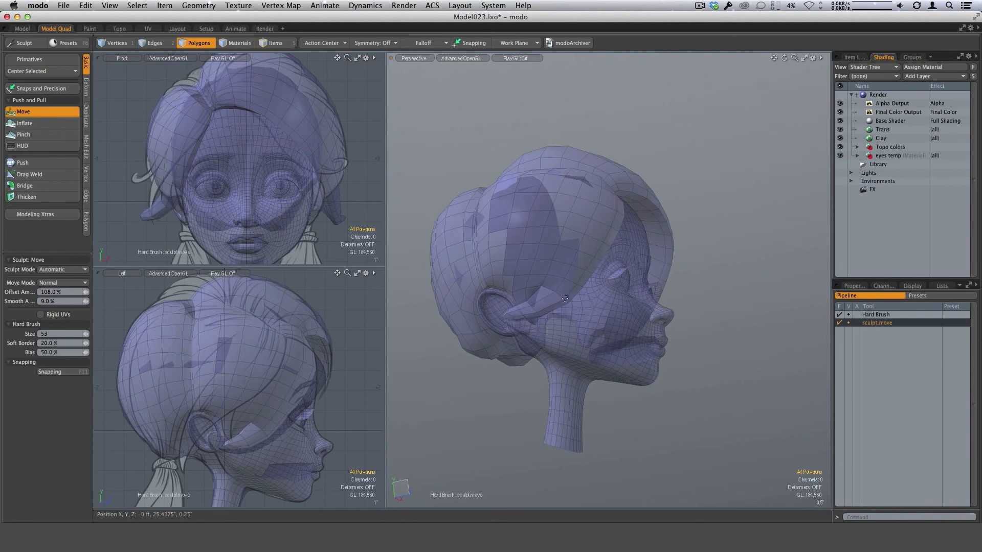
pyautogui.moveTo(571, 309); pyautogui.dragTo(597, 309, button='right')
pyautogui.moveTo(596, 310)
pyautogui.keyDown('alt'); pyautogui.mouseDown()
pyautogui.moveTo(565, 302)
pyautogui.moveTo(609, 291)
pyautogui.moveTo(598, 230)
pyautogui.moveTo(550, 225)
pyautogui.mouseUp(); pyautogui.keyUp('alt')
pyautogui.moveTo(547, 223); pyautogui.dragTo(537, 223, button='right')
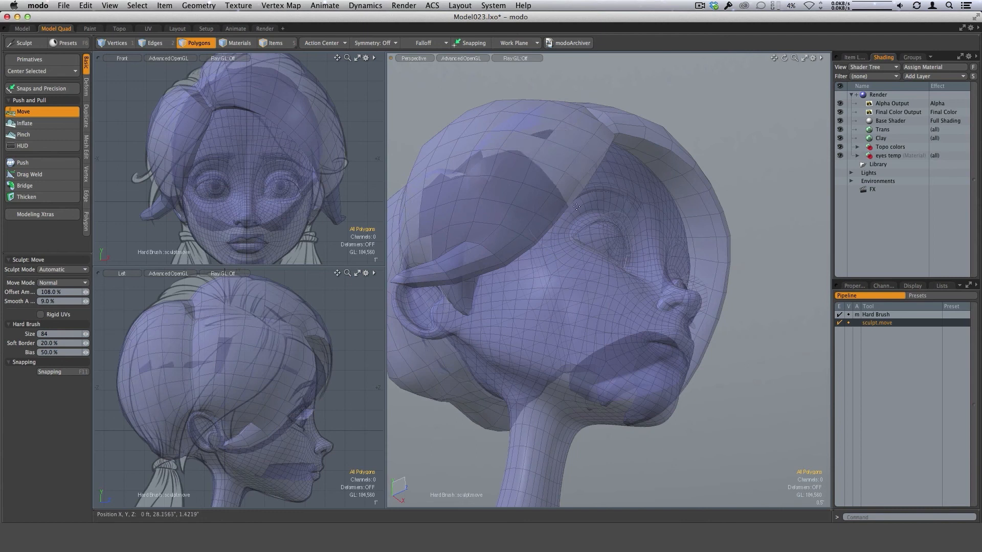
pyautogui.moveTo(608, 192)
pyautogui.keyDown('alt'); pyautogui.mouseDown()
pyautogui.moveTo(620, 184)
pyautogui.moveTo(623, 122)
pyautogui.moveTo(575, 378)
pyautogui.mouseUp(); pyautogui.keyUp('alt')
pyautogui.press('q')
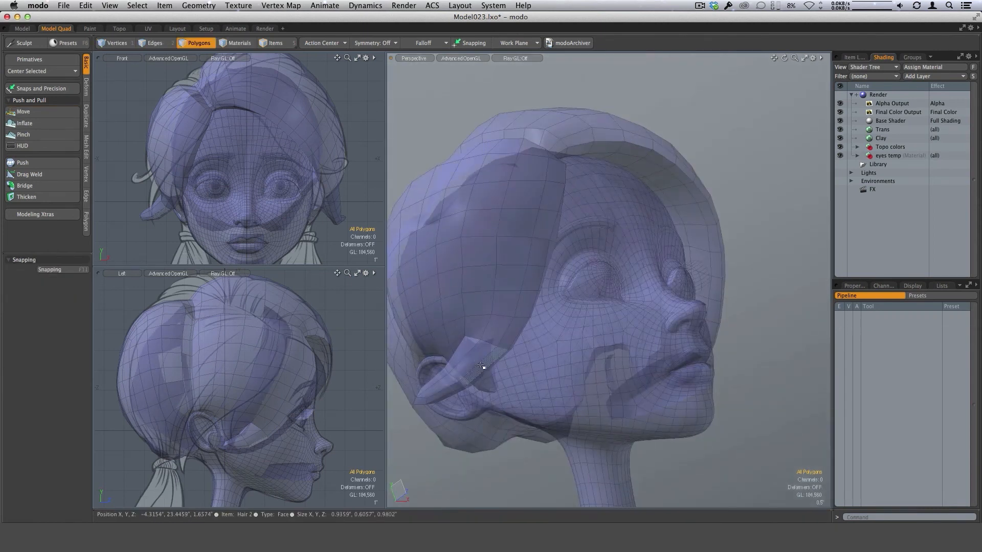
# - Add one edge loop across the upper part of the right lock with Loop Slice at about 61.5%
pyautogui.moveTo(467, 373); pyautogui.dragTo(483, 360)
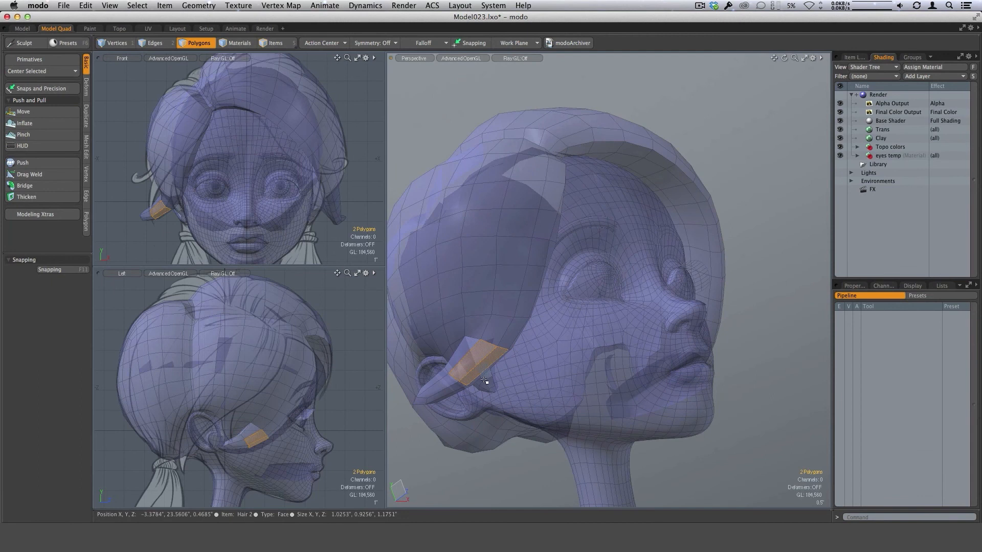
pyautogui.hotkey('alt', 'c')
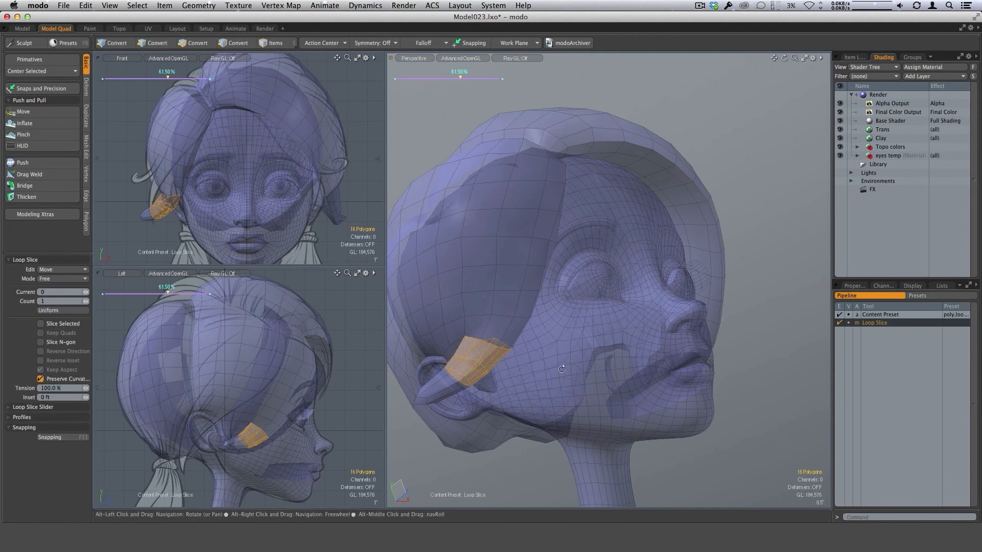
pyautogui.keyDown('alt'); pyautogui.moveTo(588, 414); pyautogui.dragTo(561, 372); pyautogui.keyUp('alt')
pyautogui.hotkey('ctrl', 'z')
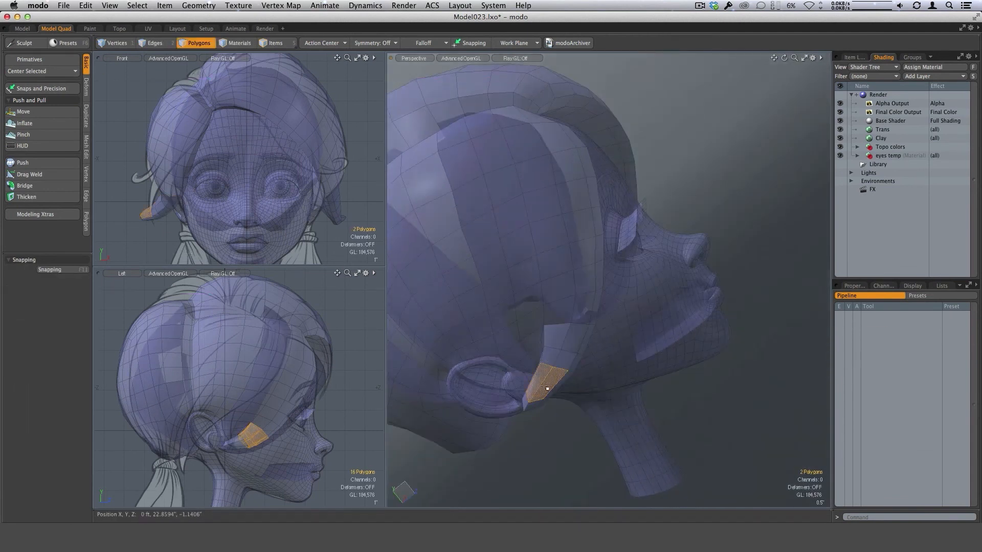
# - Add another edge loop near the right lock's tip with Loop Slice, clear the selection, and check the hair with subdivision smoothing
pyautogui.hotkey('alt', 'c')
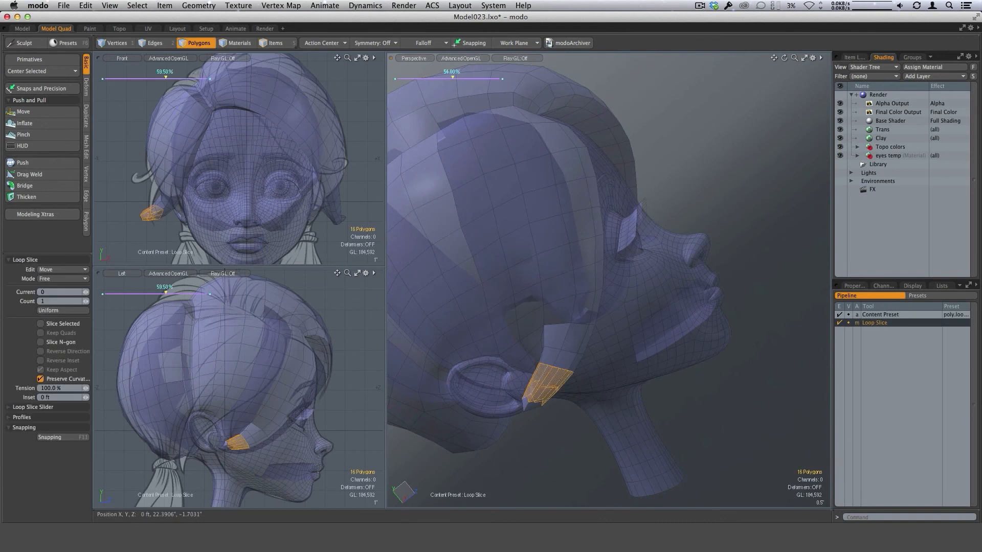
pyautogui.press('q')
pyautogui.click(589, 423)
pyautogui.keyDown('alt'); pyautogui.moveTo(590, 423); pyautogui.dragTo(440, 306); pyautogui.keyUp('alt')
pyautogui.press('Tab')
pyautogui.press('Tab')
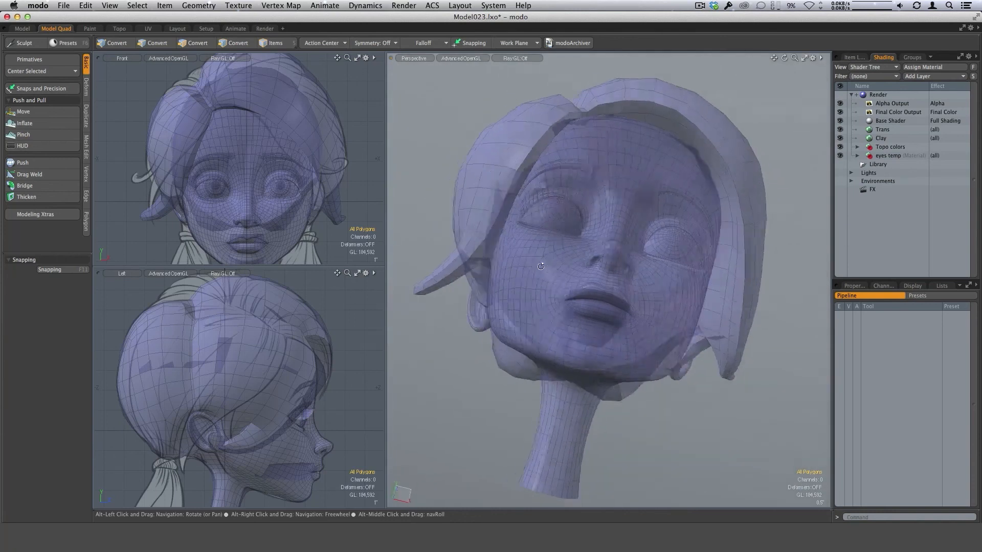
pyautogui.keyDown('alt'); pyautogui.moveTo(634, 279); pyautogui.dragTo(611, 327); pyautogui.keyUp('alt')
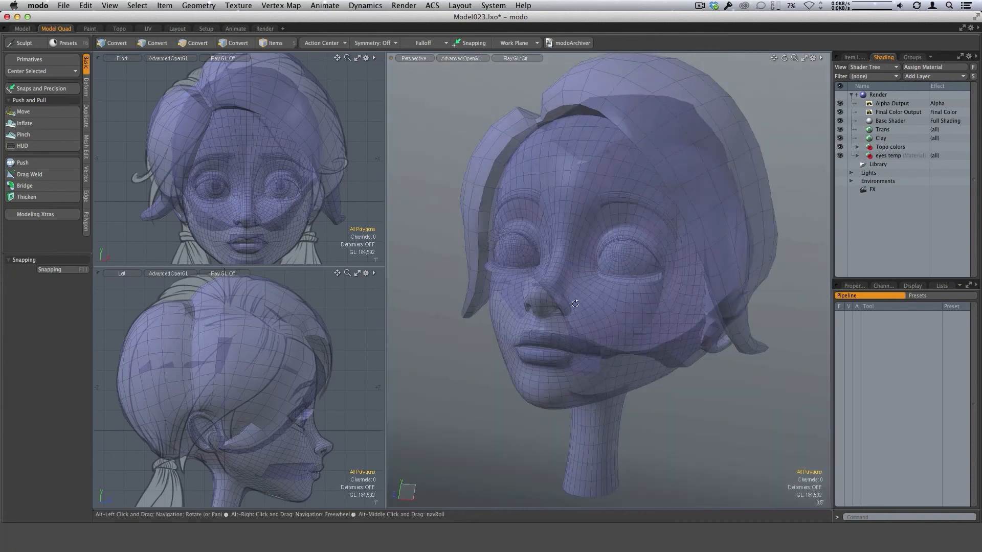
# - Duplicate the Hair 2 mesh and store the copy in the Head support group
pyautogui.click(848, 57)
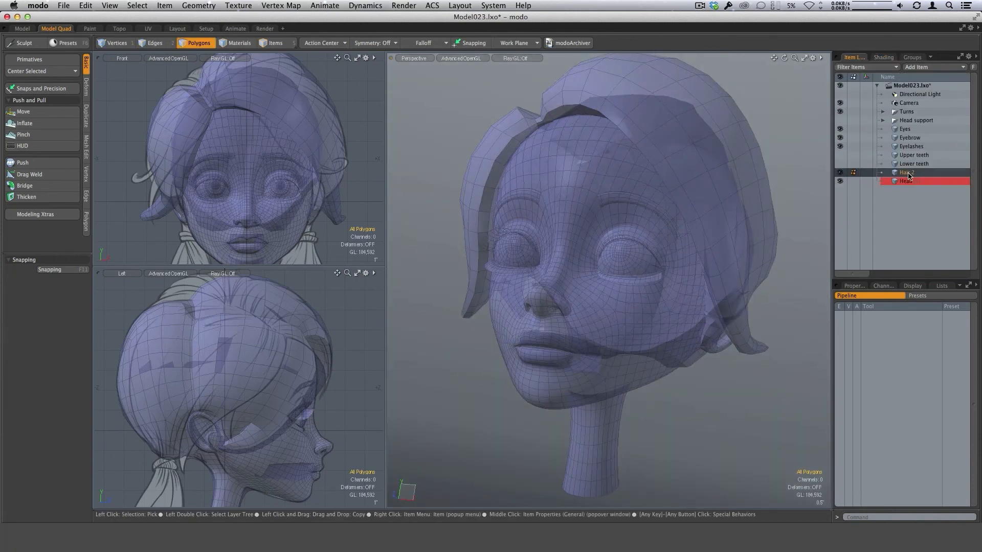
pyautogui.rightClick(905, 210)
pyautogui.click(898, 334)
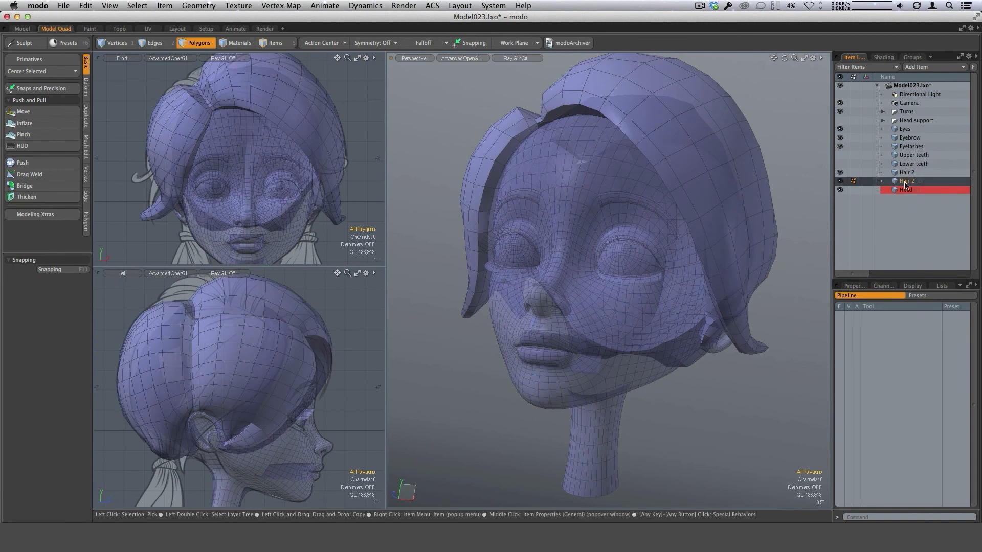
pyautogui.moveTo(922, 121); pyautogui.dragTo(923, 122)
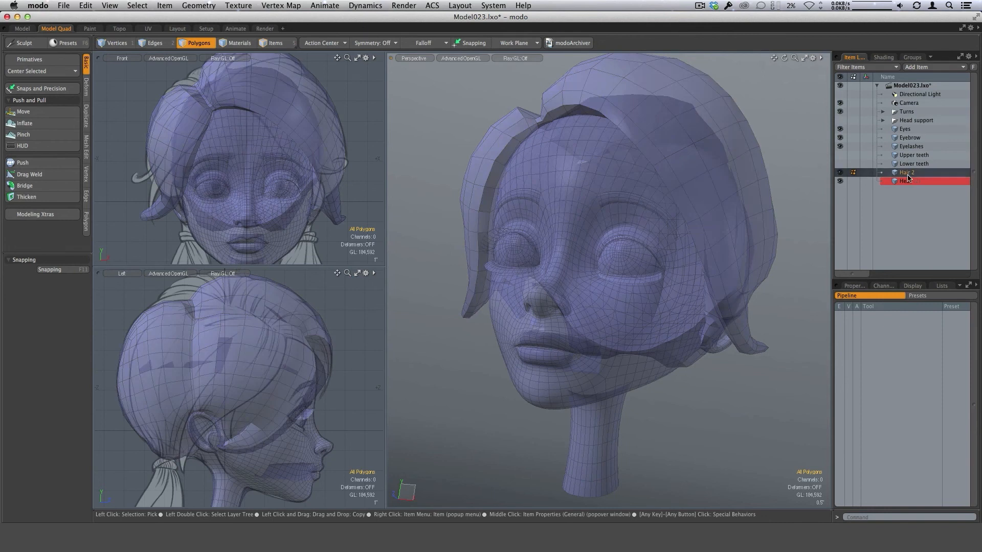
# - Subdivide the original Hair 2 mesh into denser polygons and hide the Trans material so the model displays in Clay
pyautogui.click(906, 174)
pyautogui.keyDown('alt'); pyautogui.moveTo(696, 410); pyautogui.dragTo(693, 235); pyautogui.keyUp('alt')
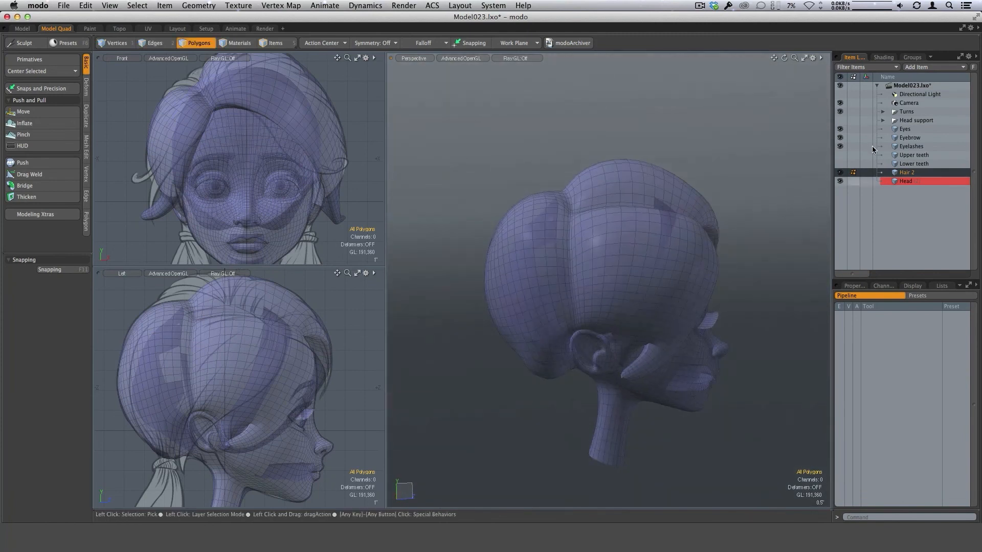
pyautogui.click(883, 56)
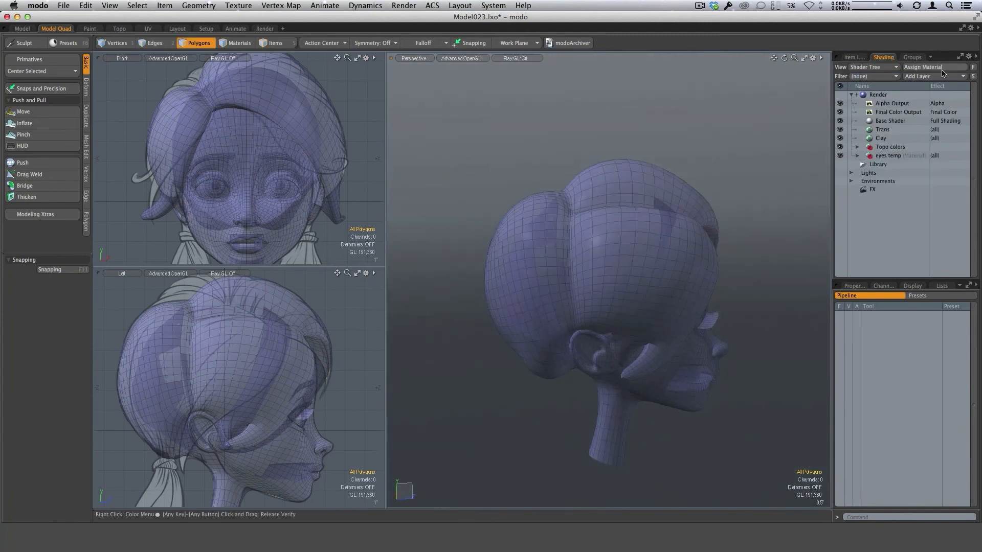
pyautogui.click(839, 130)
# - Examine the opaque hair's overall shape and side locks from the front and both sides, including against the wider reference drawings
pyautogui.keyDown('alt'); pyautogui.moveTo(741, 314); pyautogui.dragTo(656, 360); pyautogui.keyUp('alt')
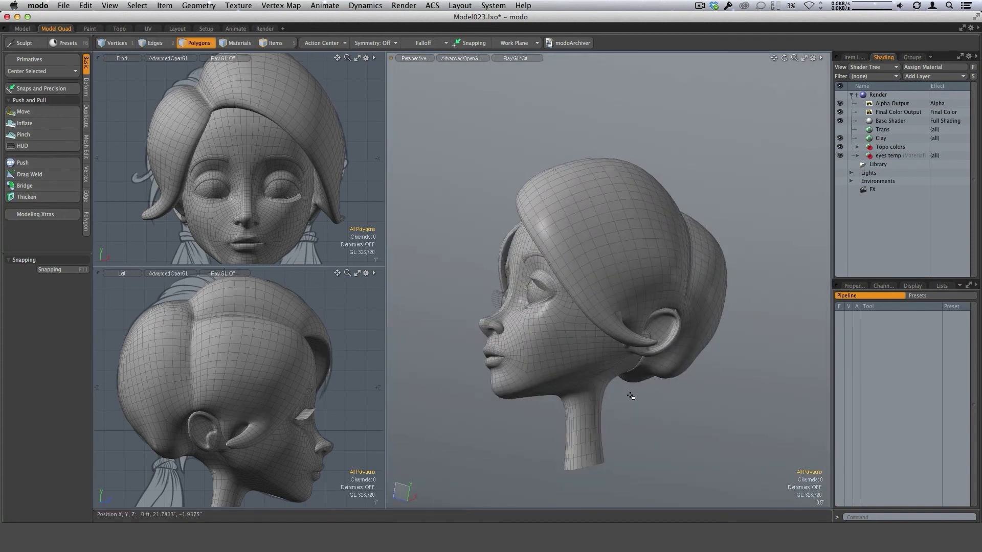
pyautogui.keyDown('alt'); pyautogui.moveTo(588, 320); pyautogui.dragTo(604, 281); pyautogui.keyUp('alt')
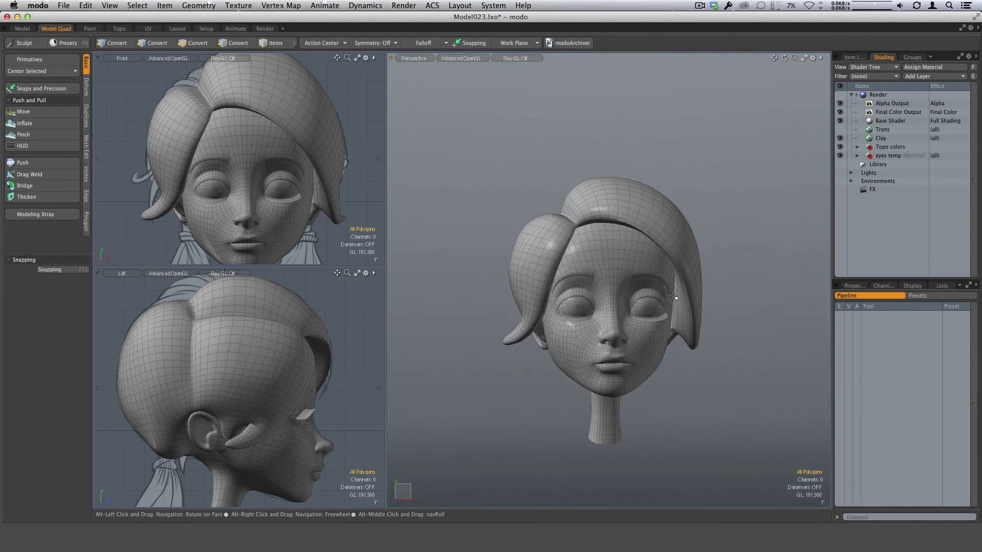
pyautogui.keyDown('alt'); pyautogui.moveTo(673, 296); pyautogui.dragTo(634, 283); pyautogui.keyUp('alt')
pyautogui.keyDown('alt'); pyautogui.moveTo(647, 372); pyautogui.dragTo(673, 344); pyautogui.keyUp('alt')
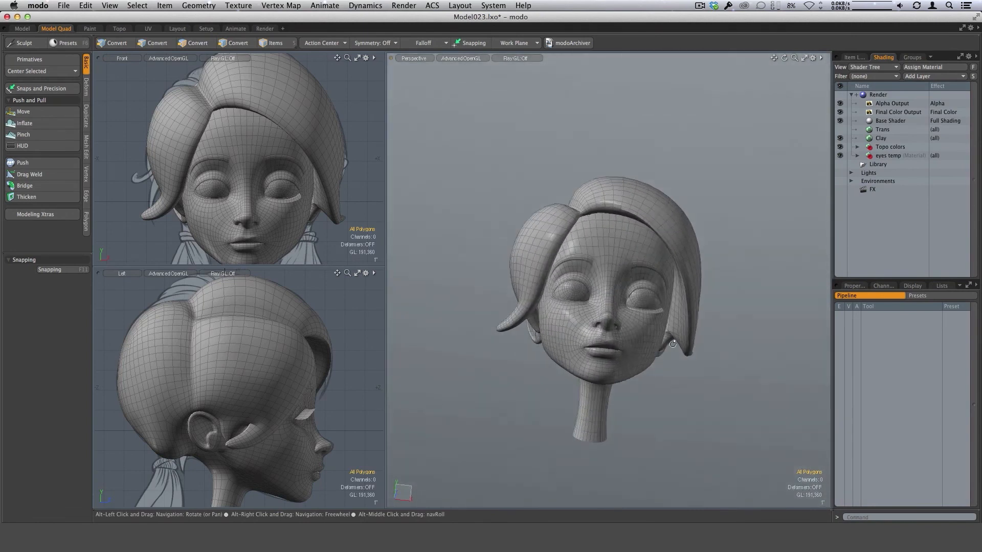
pyautogui.keyDown('alt'); pyautogui.moveTo(691, 285); pyautogui.dragTo(683, 319); pyautogui.keyUp('alt')
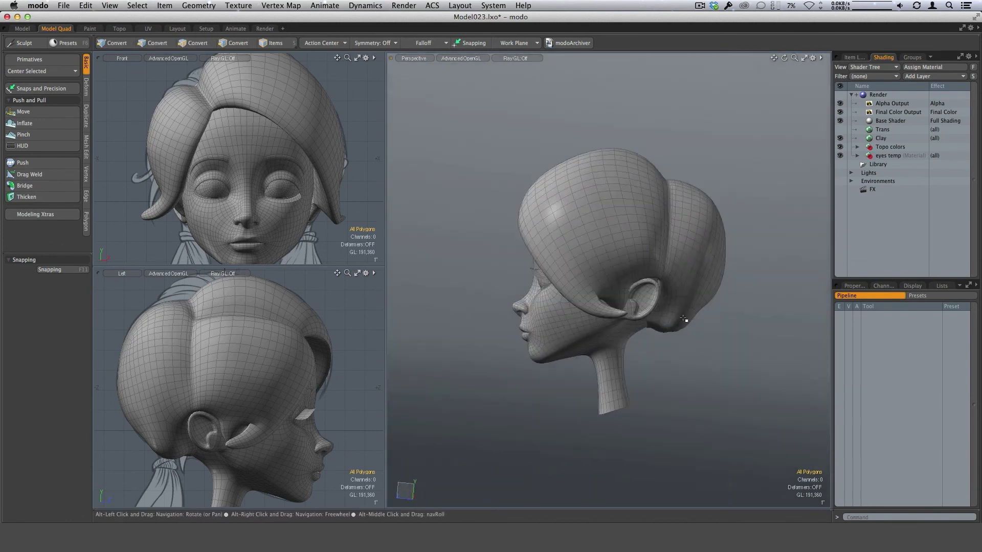
pyautogui.keyDown('alt'); pyautogui.keyDown('shift'); pyautogui.moveTo(349, 423); pyautogui.dragTo(267, 445); pyautogui.keyUp('shift'); pyautogui.keyUp('alt')
pyautogui.keyDown('alt'); pyautogui.moveTo(614, 332); pyautogui.dragTo(708, 330); pyautogui.keyUp('alt')
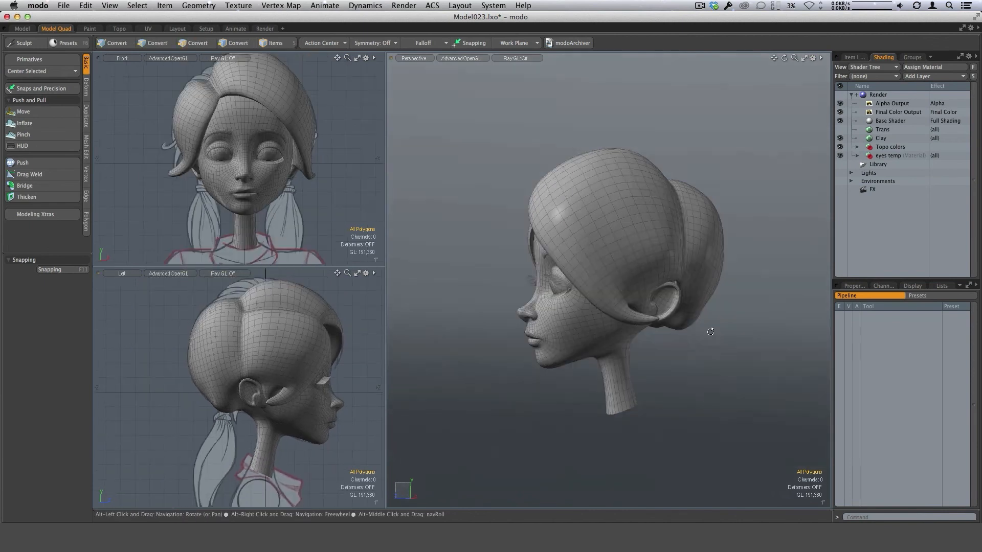
pyautogui.keyDown('alt'); pyautogui.moveTo(449, 384); pyautogui.dragTo(672, 358); pyautogui.keyUp('alt')
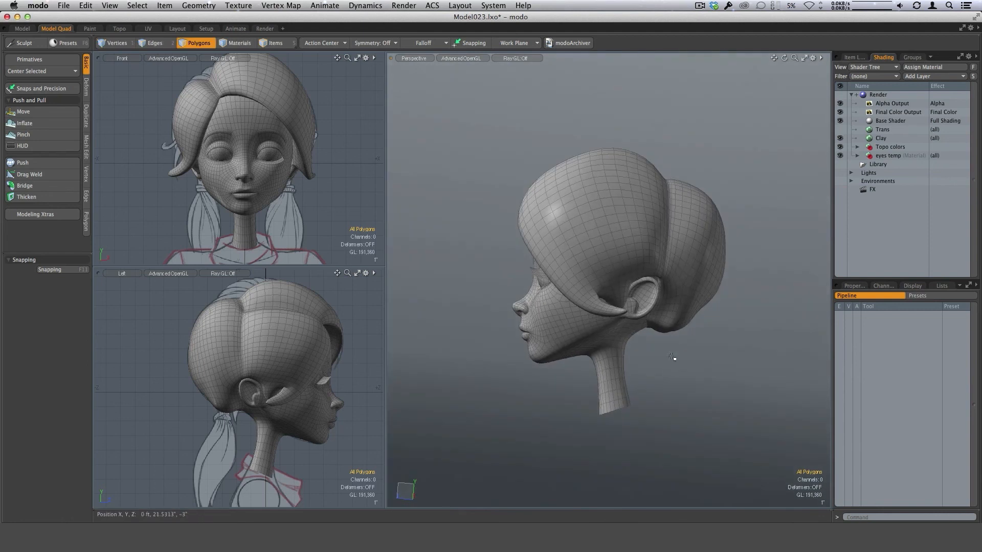
# - Inspect the opaque hair and side locks around the head, from the profile to the front and close up
pyautogui.keyDown('alt'); pyautogui.moveTo(782, 287); pyautogui.dragTo(645, 292); pyautogui.keyUp('alt')
pyautogui.keyDown('alt'); pyautogui.moveTo(642, 337); pyautogui.dragTo(613, 350); pyautogui.keyUp('alt')
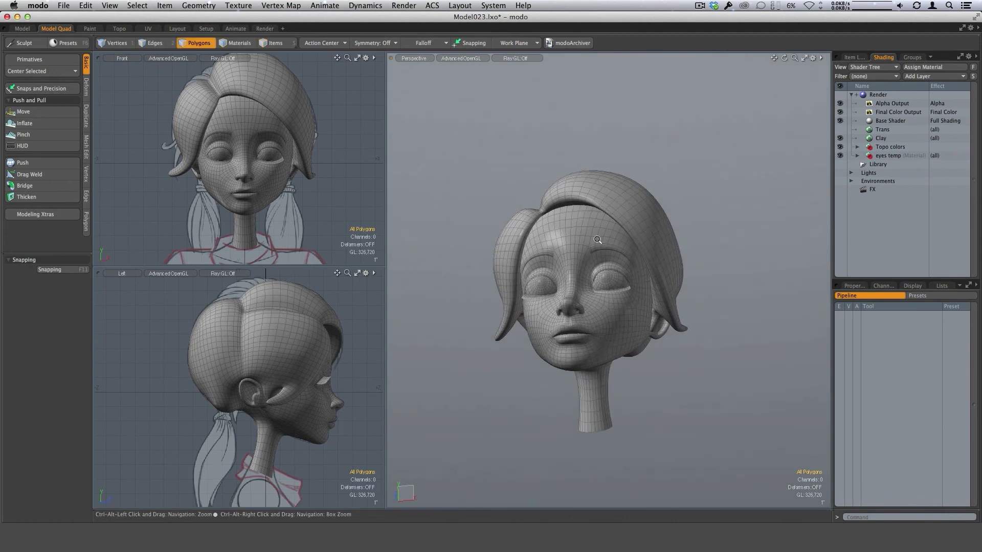
pyautogui.keyDown('ctrl'); pyautogui.keyDown('alt'); pyautogui.moveTo(603, 245); pyautogui.dragTo(625, 247); pyautogui.keyUp('alt'); pyautogui.keyUp('ctrl')
pyautogui.keyDown('alt'); pyautogui.moveTo(625, 247); pyautogui.dragTo(628, 281); pyautogui.keyUp('alt')
pyautogui.keyDown('ctrl'); pyautogui.keyDown('alt'); pyautogui.moveTo(559, 253); pyautogui.dragTo(605, 239); pyautogui.keyUp('alt'); pyautogui.keyUp('ctrl')
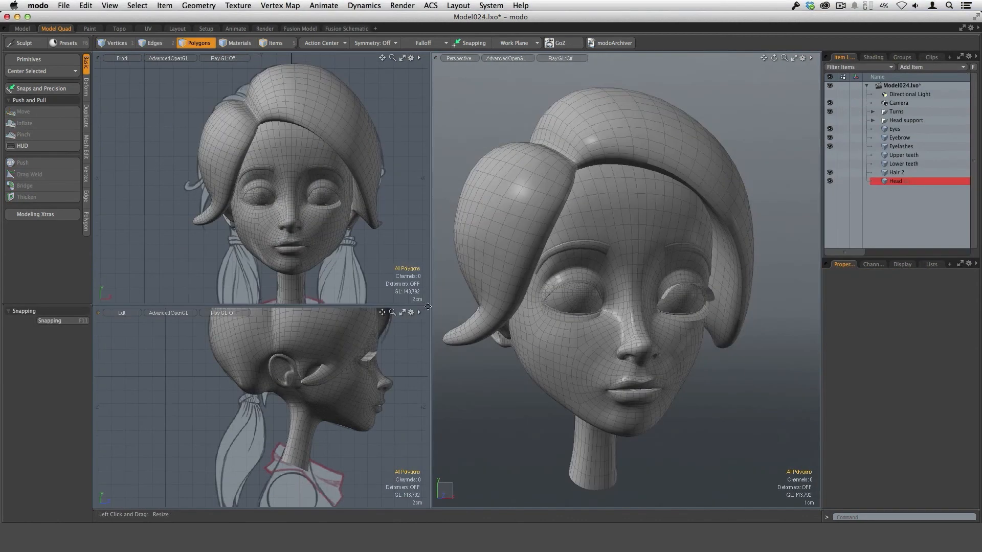
# - Enlarge the Left view and switch to Ultimate Pen, placing its palette beside the torso drawing
pyautogui.click(402, 312)
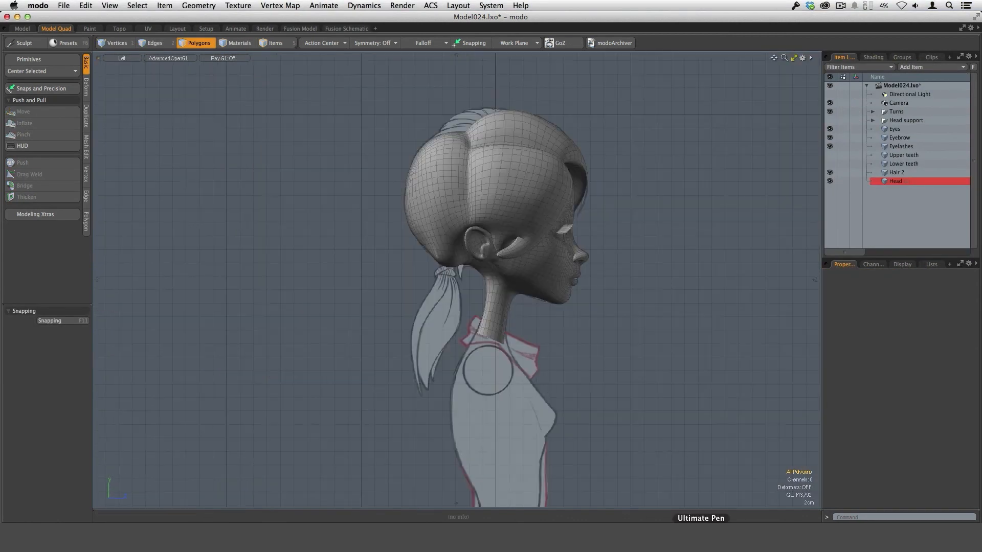
pyautogui.click(700, 537)
pyautogui.moveTo(454, 404); pyautogui.dragTo(634, 415)
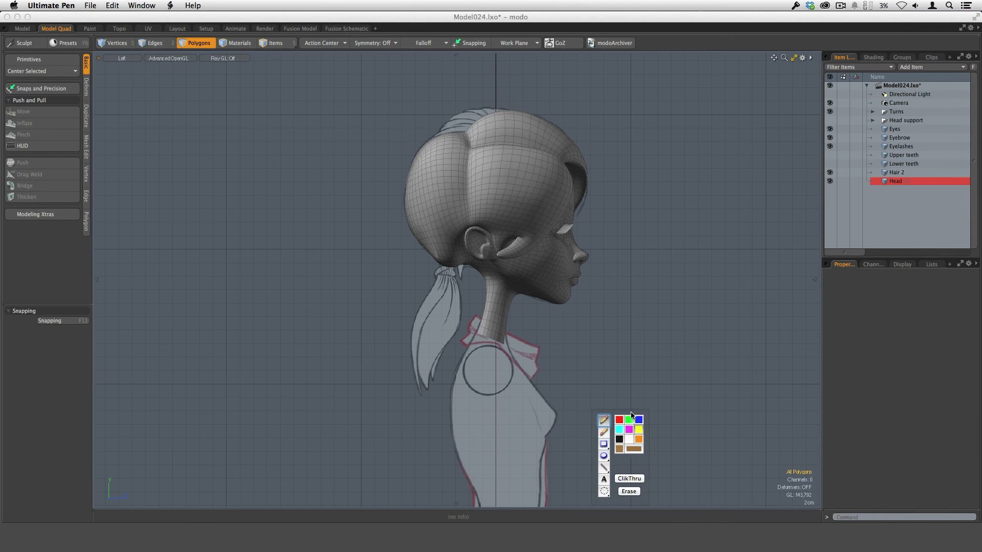
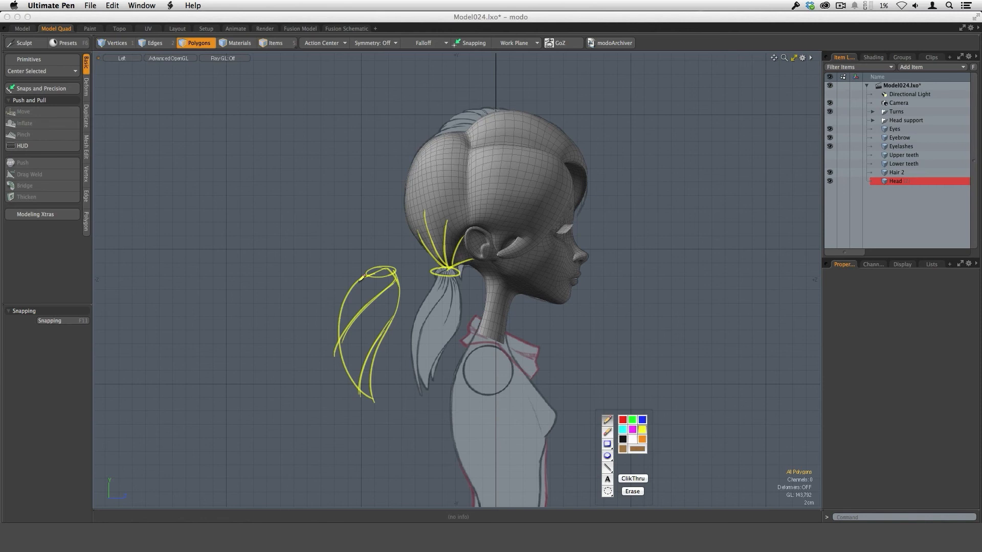
# - Sketch the ponytail in yellow over the side view, drawing its outer contours, pointed tips and inner hair strands
pyautogui.moveTo(386, 265)
pyautogui.mouseDown()
pyautogui.moveTo(342, 327)
pyautogui.moveTo(368, 398)
pyautogui.mouseUp()
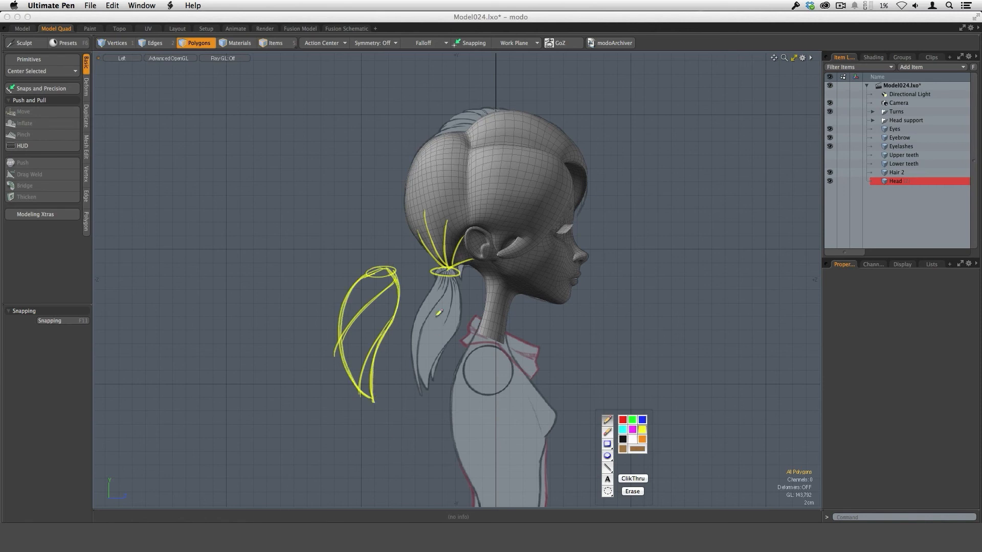
pyautogui.moveTo(433, 305); pyautogui.dragTo(423, 395)
pyautogui.moveTo(417, 320); pyautogui.dragTo(425, 380)
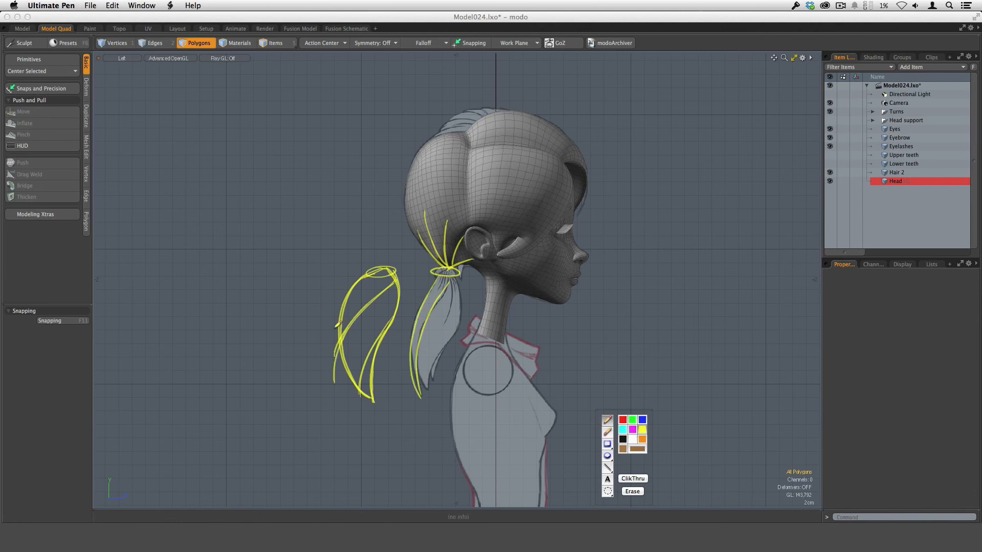
pyautogui.moveTo(337, 327); pyautogui.dragTo(333, 384)
pyautogui.moveTo(396, 315); pyautogui.dragTo(386, 376)
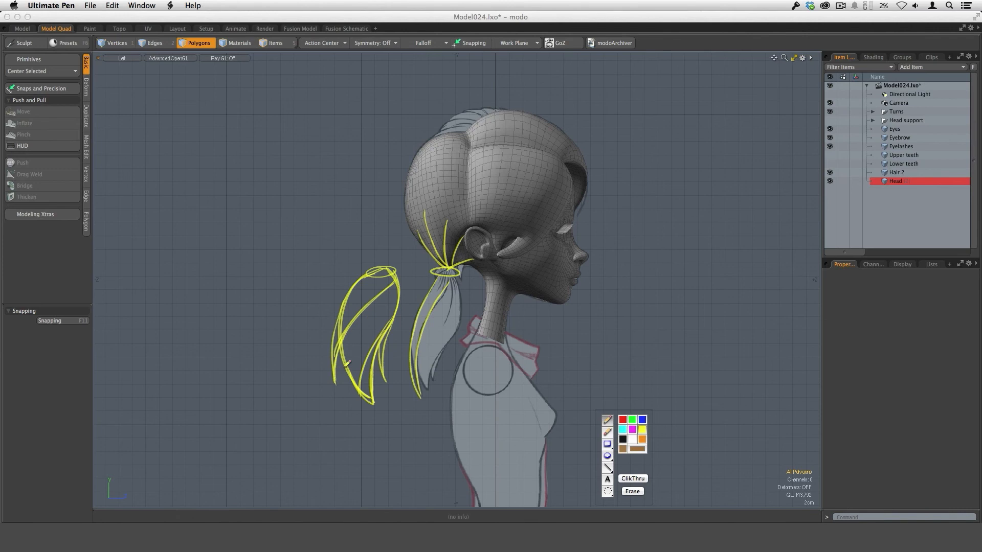
pyautogui.moveTo(349, 289); pyautogui.dragTo(335, 376)
pyautogui.moveTo(385, 302)
pyautogui.mouseDown()
pyautogui.moveTo(359, 381)
pyautogui.moveTo(369, 389)
pyautogui.mouseUp()
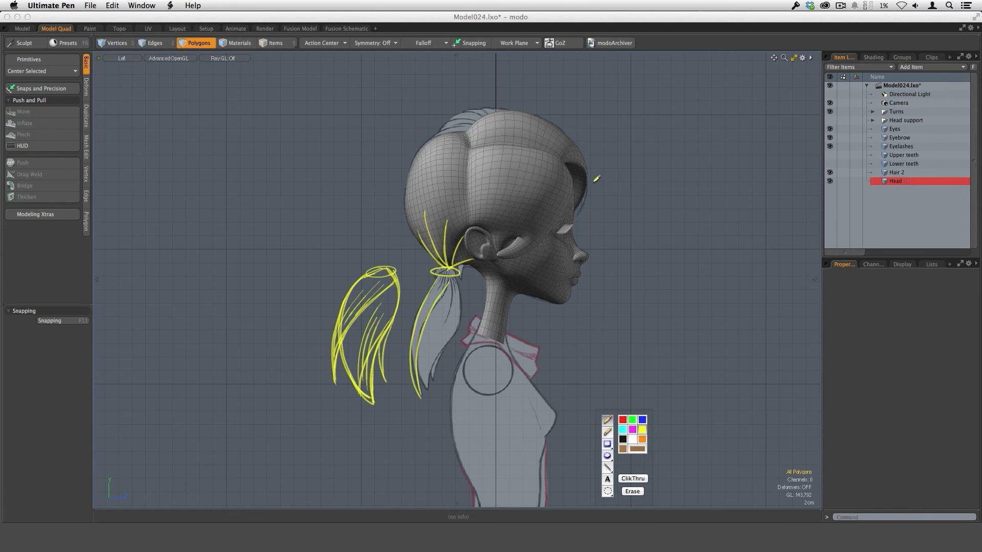
# - Erase the yellow annotations, restore the multi-view layout and quit Ultimate Pen
pyautogui.click(632, 491)
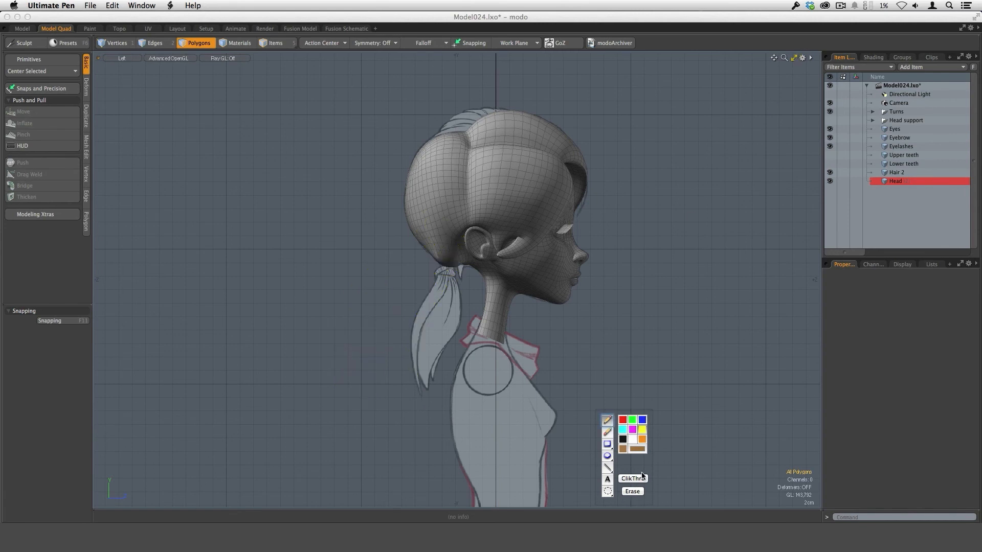
pyautogui.click(793, 58)
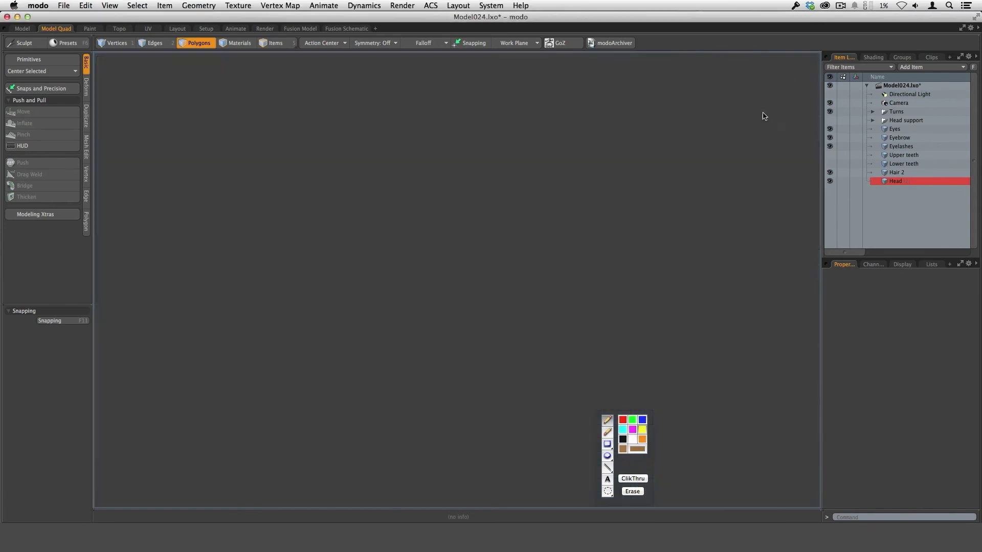
pyautogui.click(701, 537)
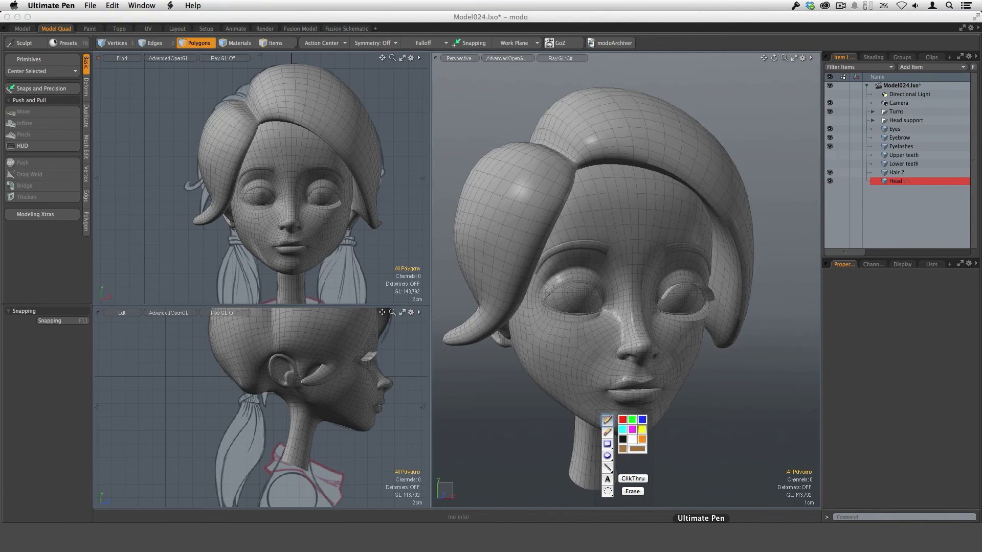
pyautogui.press('super+q')
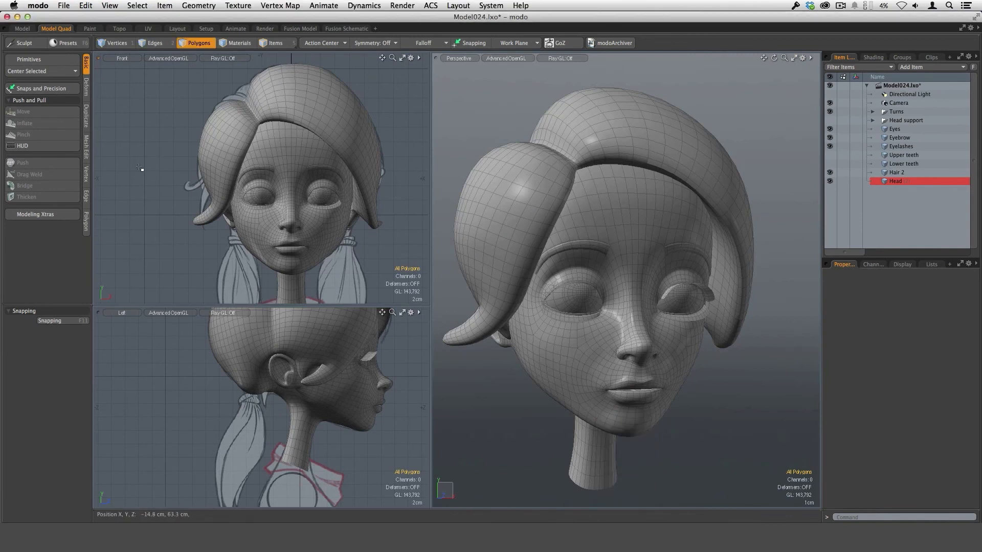
# - Create a sphere primitive with a radius of about 3.7 cm over the ponytail drawing, in a new mesh layer
pyautogui.click(29, 60)
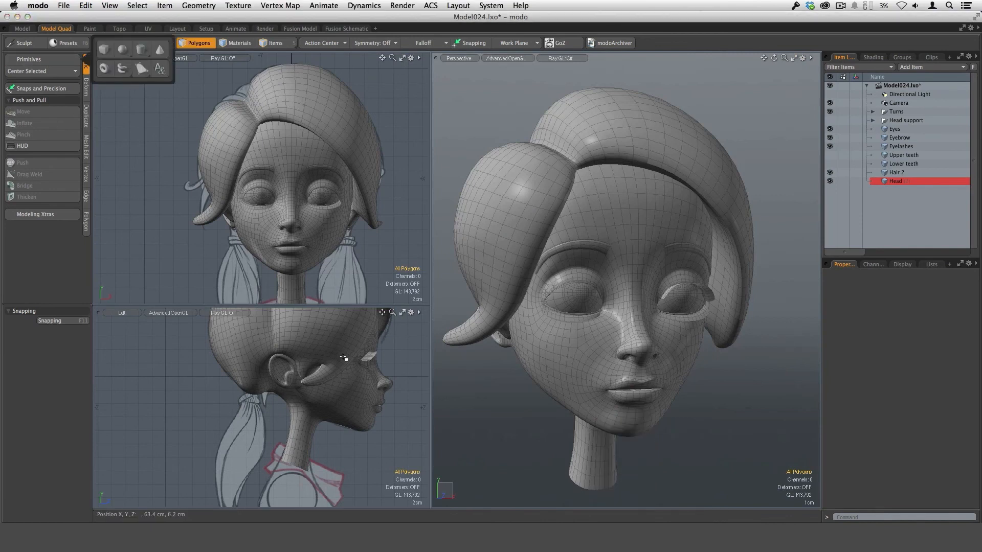
pyautogui.click(123, 49)
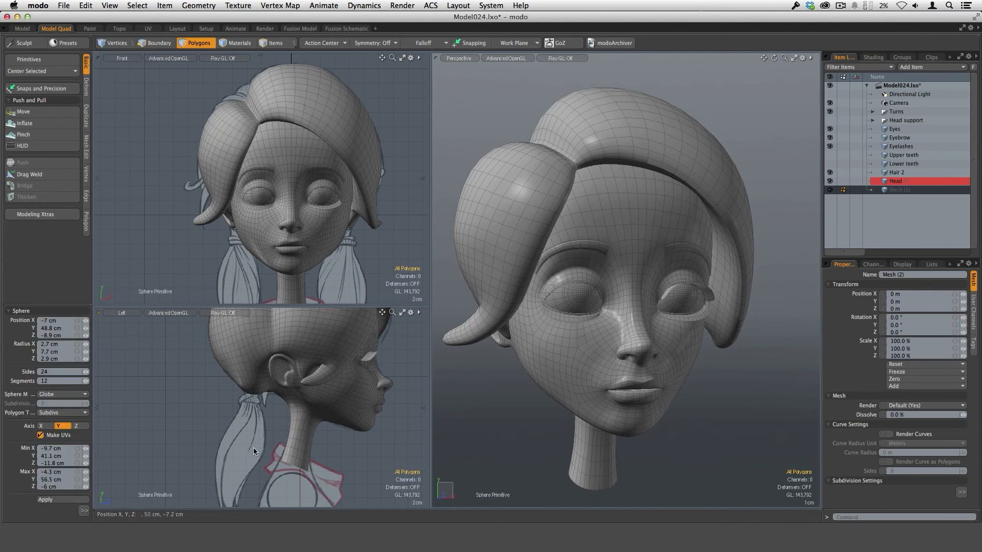
pyautogui.moveTo(247, 440); pyautogui.dragTo(268, 461)
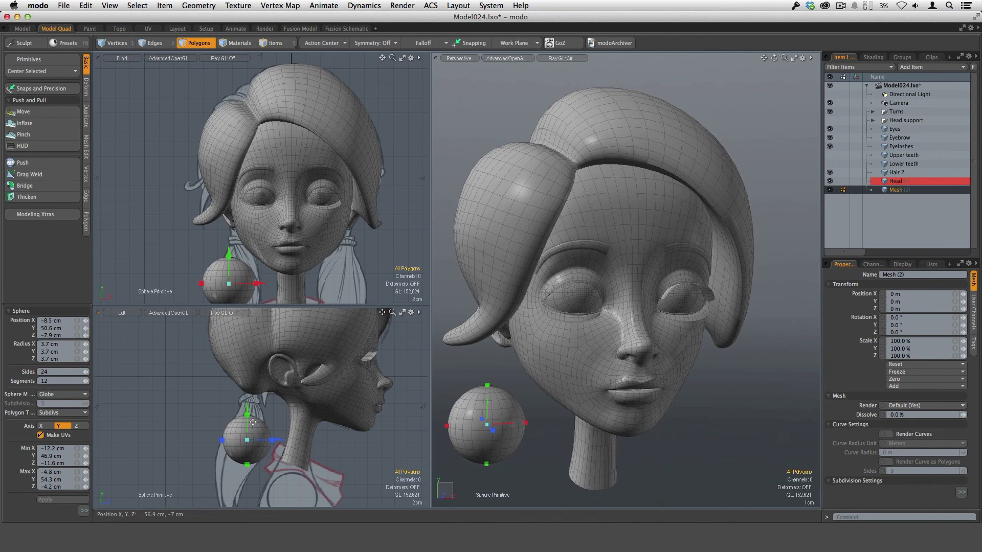
# - Fit the sphere to the ponytail drawing, centred at about X -7.1, Y 48.4, Z -8.4 cm with a Y radius of about 7.2 cm
pyautogui.moveTo(258, 284); pyautogui.dragTo(284, 256)
pyautogui.keyDown('alt'); pyautogui.keyDown('shift'); pyautogui.moveTo(283, 256); pyautogui.dragTo(289, 205); pyautogui.keyUp('shift'); pyautogui.keyUp('alt')
pyautogui.moveTo(247, 259); pyautogui.dragTo(248, 270)
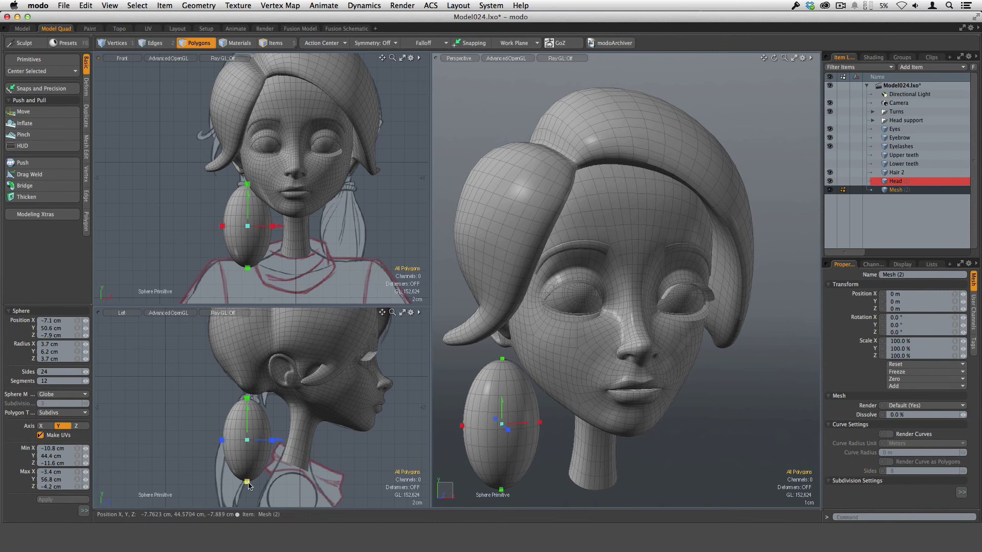
pyautogui.moveTo(248, 483); pyautogui.dragTo(249, 494)
pyautogui.moveTo(249, 412); pyautogui.dragTo(248, 418)
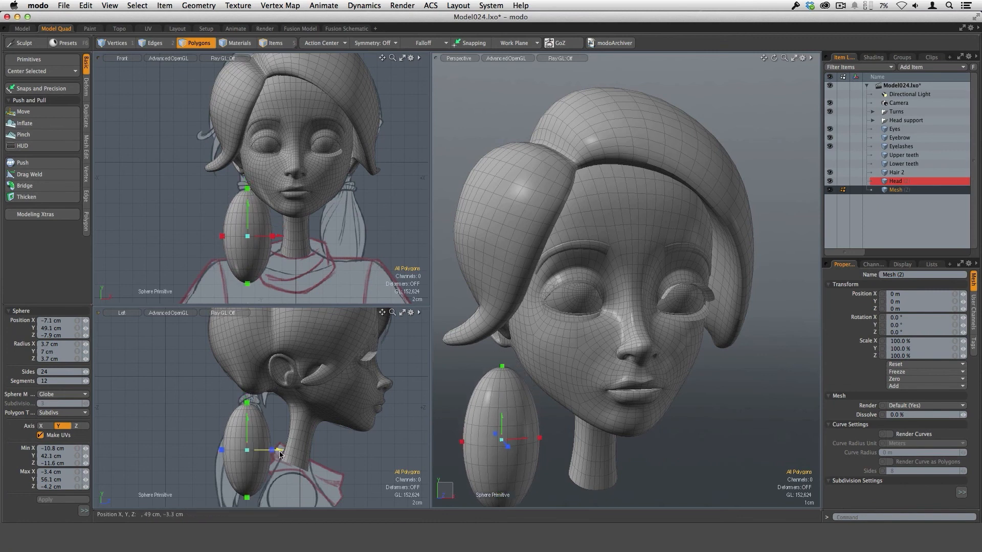
pyautogui.moveTo(280, 454); pyautogui.dragTo(289, 423)
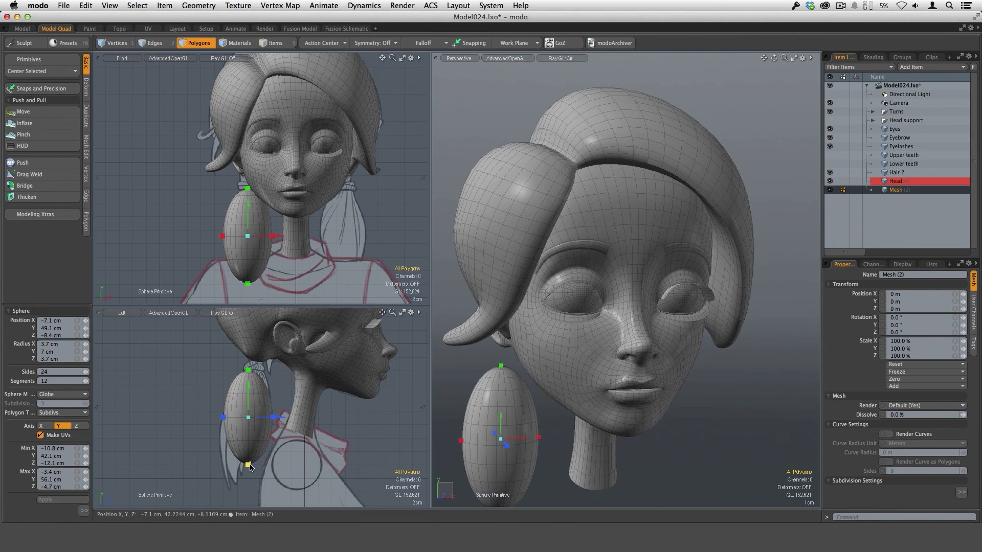
pyautogui.moveTo(248, 464); pyautogui.dragTo(248, 466)
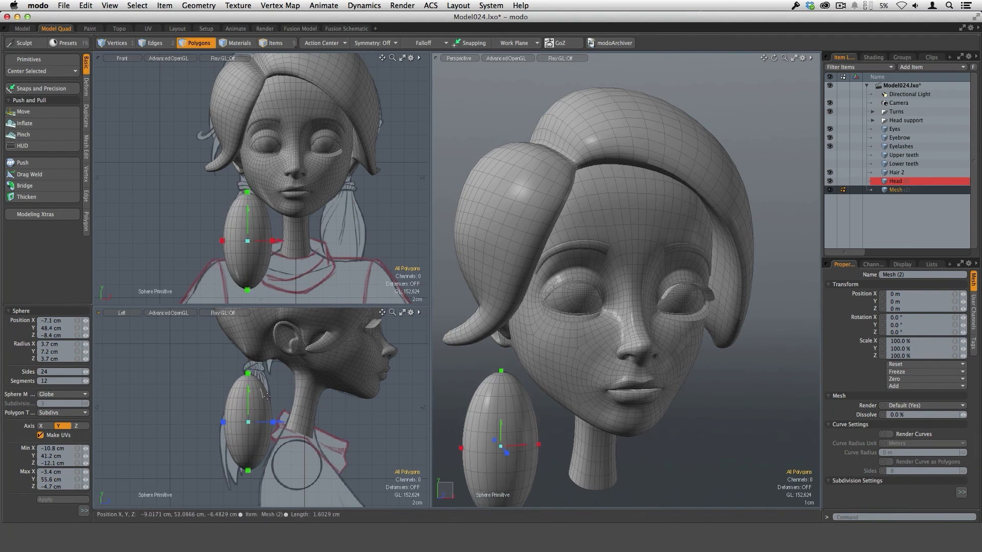
pyautogui.press('space')
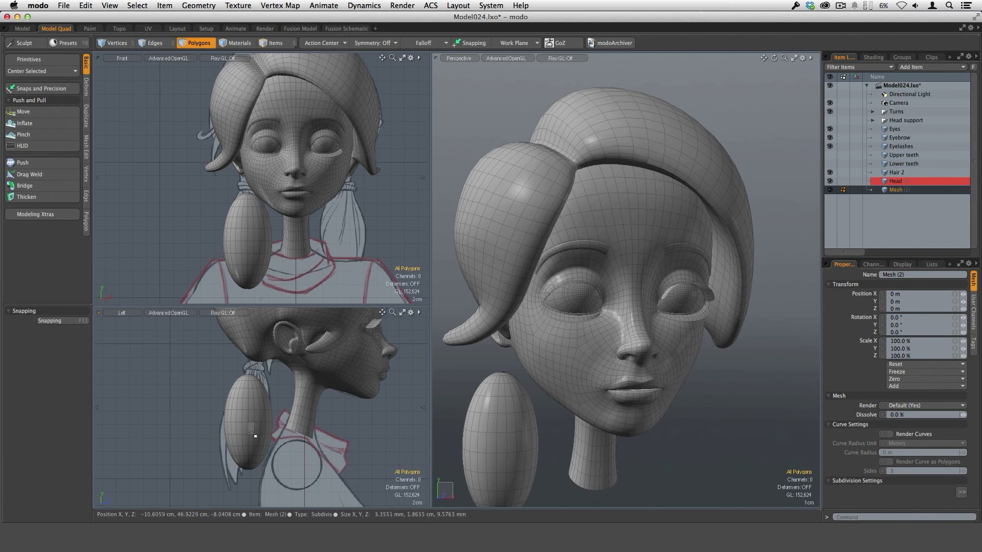
# - Select the ellipsoid's top four polygon rings, raise them about 1.4 cm with Transform and tilt them toward the back of the head
pyautogui.keyDown('ctrl'); pyautogui.keyDown('alt'); pyautogui.moveTo(541, 333); pyautogui.dragTo(645, 367); pyautogui.keyUp('alt'); pyautogui.keyUp('ctrl')
pyautogui.moveTo(243, 387); pyautogui.dragTo(251, 387)
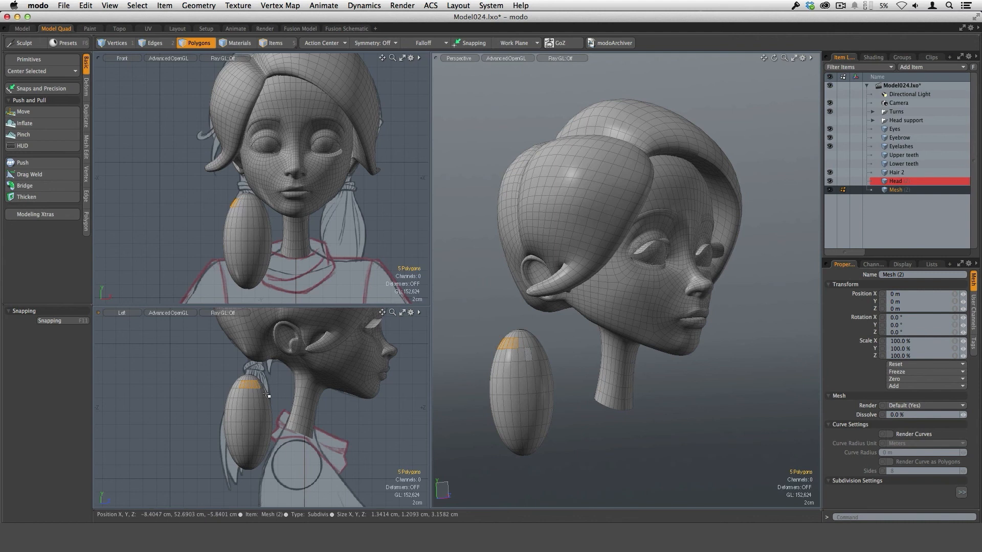
pyautogui.press('l')
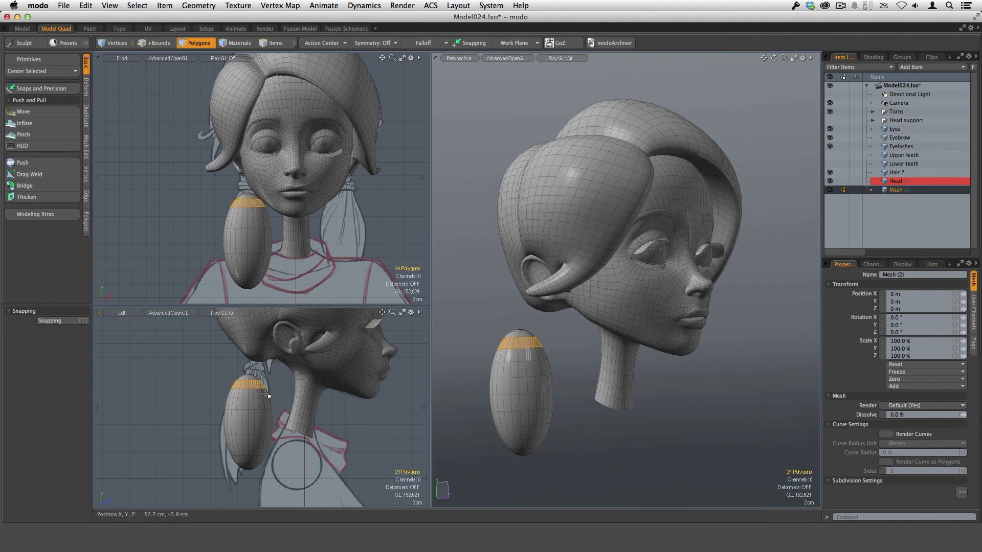
pyautogui.hotkey('shift', 'Up')
pyautogui.hotkey('shift', 'Up')
pyautogui.hotkey('shift', 'Up')
pyautogui.hotkey('shift', 'Up')
pyautogui.hotkey('shift', 'Down')
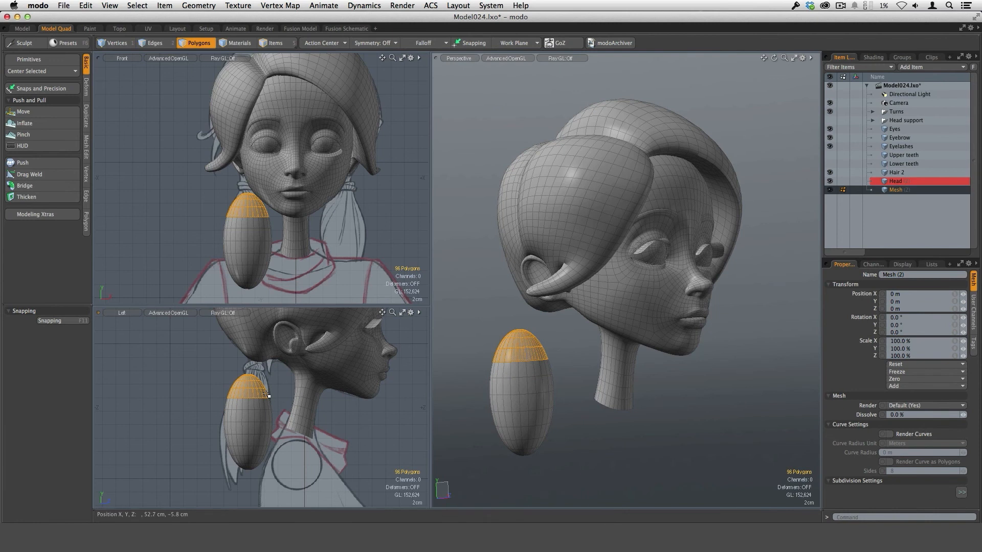
pyautogui.press('y')
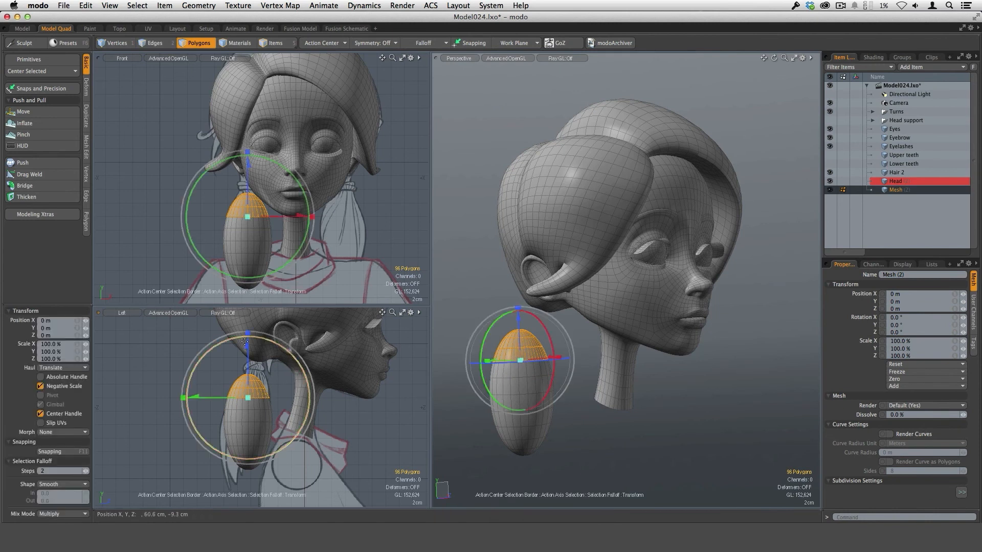
pyautogui.moveTo(249, 351); pyautogui.dragTo(249, 348)
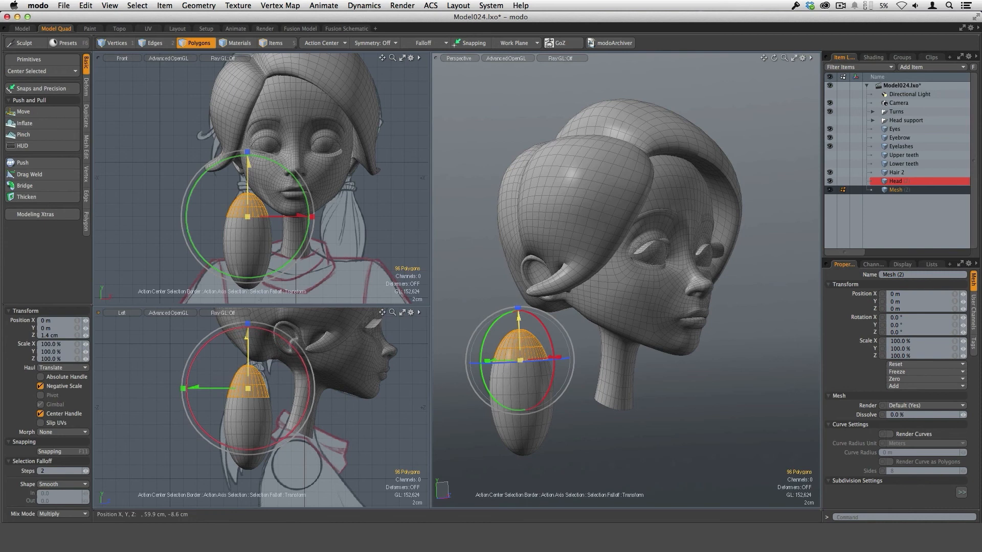
pyautogui.moveTo(261, 393); pyautogui.dragTo(301, 371)
# - Extend the selection by one ring, adjust the upper part toward the hair tie, and reduce the selection to the top three rings
pyautogui.hotkey('shift', 'Up')
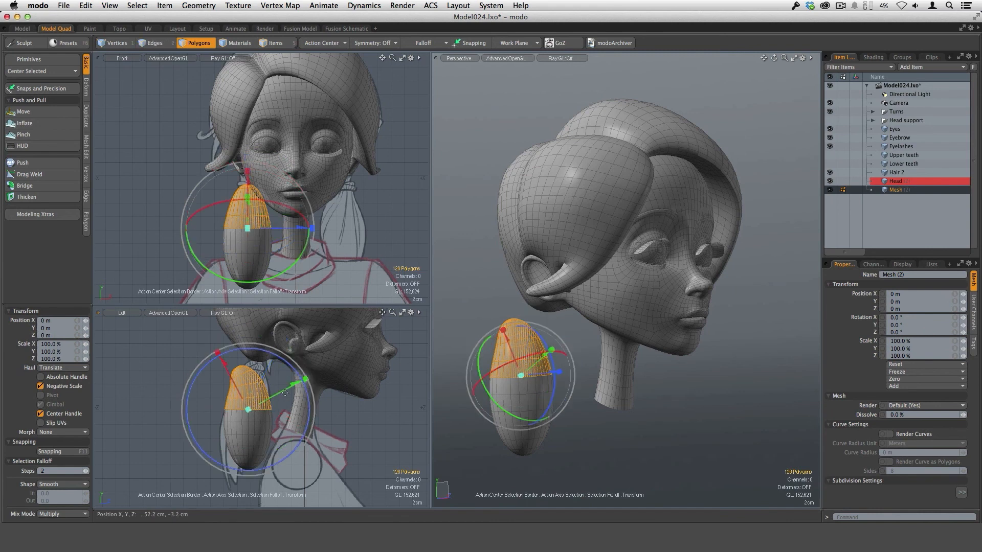
pyautogui.moveTo(290, 402); pyautogui.dragTo(293, 389)
pyautogui.hotkey('shift', 'Down')
pyautogui.hotkey('shift', 'Down')
pyautogui.hotkey('shift', 'Down')
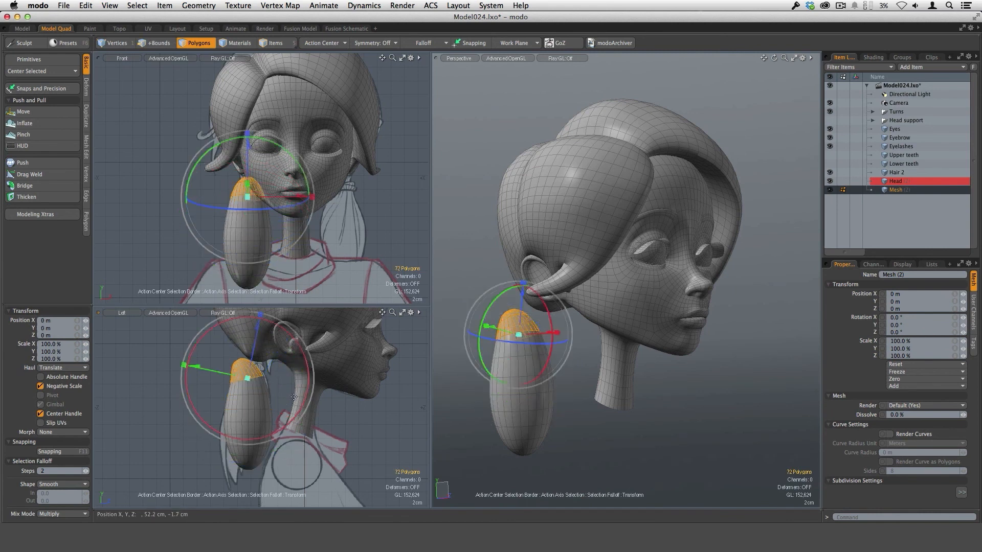
pyautogui.hotkey('shift', 'Down')
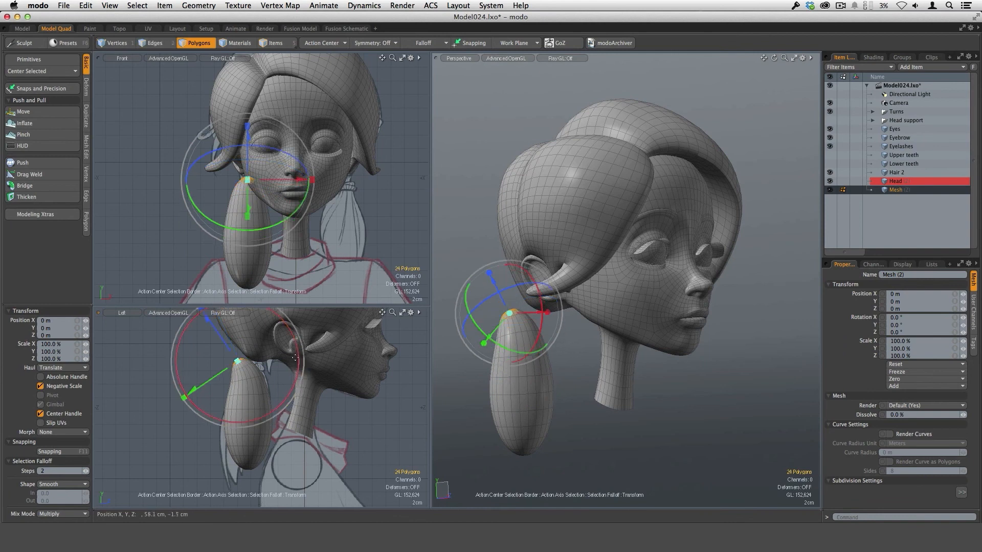
pyautogui.hotkey('shift', 'Down')
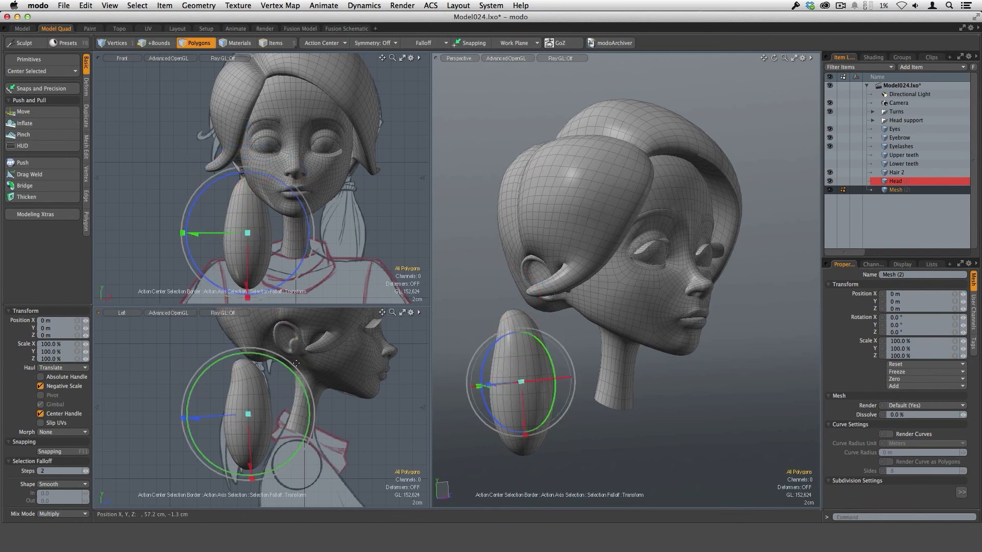
pyautogui.hotkey('shift', 'Up')
pyautogui.press('Return')
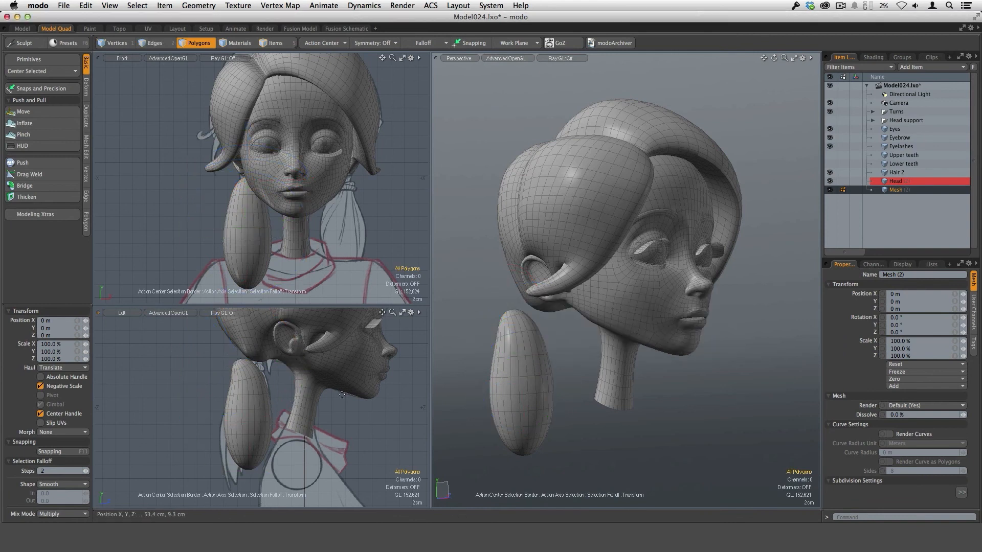
pyautogui.press('super+z')
pyautogui.press('y')
pyautogui.hotkey('shift', 'Up')
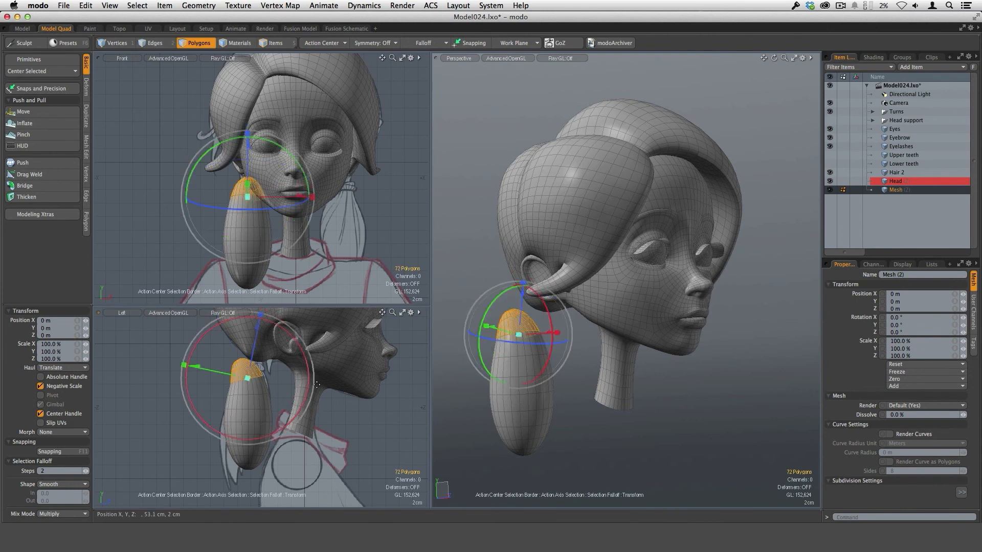
# - Rotate the ponytail form's top three rings and shift them about 6 mm in Y and 1.2 cm in Z toward the hair tie
pyautogui.moveTo(313, 358); pyautogui.dragTo(305, 345)
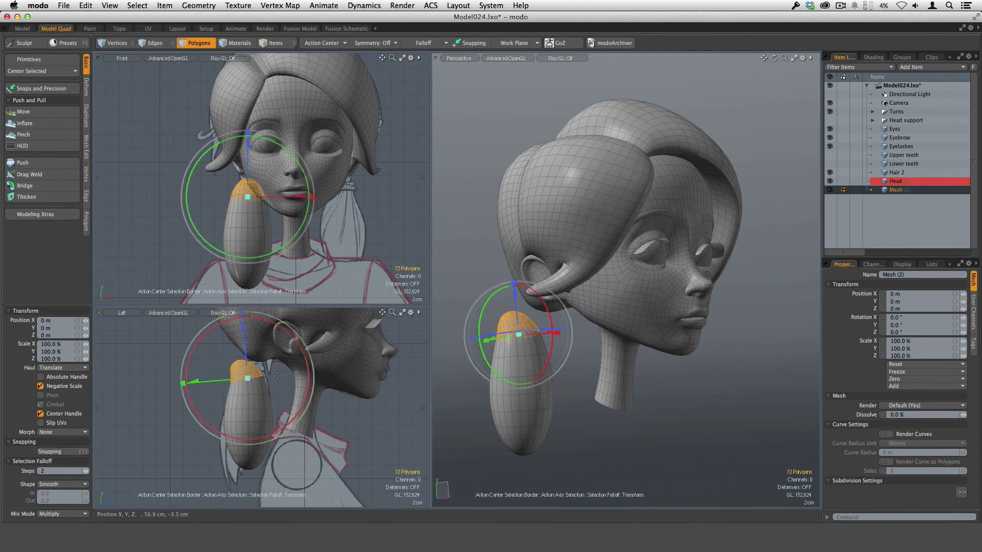
pyautogui.moveTo(279, 389); pyautogui.dragTo(276, 381)
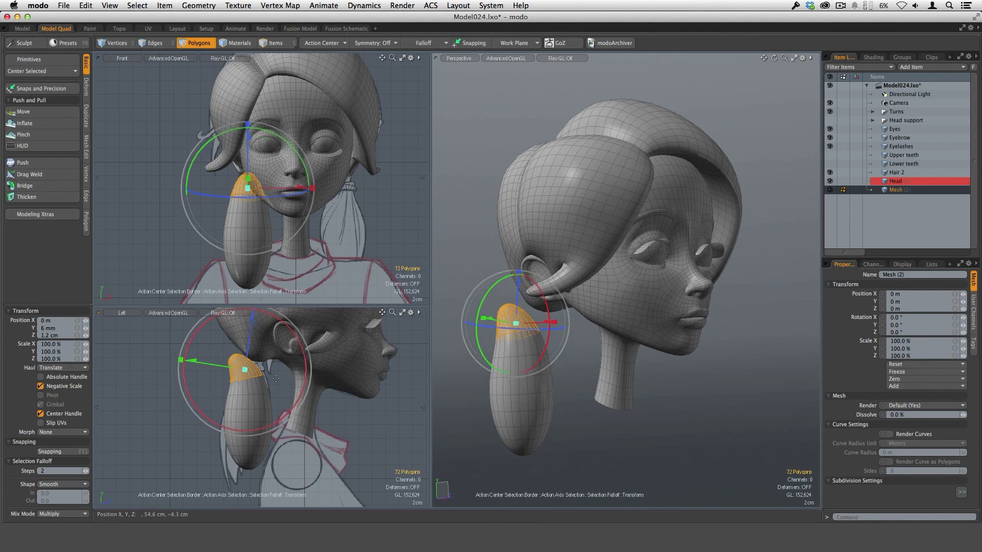
pyautogui.press('space')
# - Select the ponytail's bottom four polygon rings, shift them about -5 mm in Y and 1.1 cm in Z, and rotate them slightly
pyautogui.moveTo(240, 451); pyautogui.dragTo(256, 452)
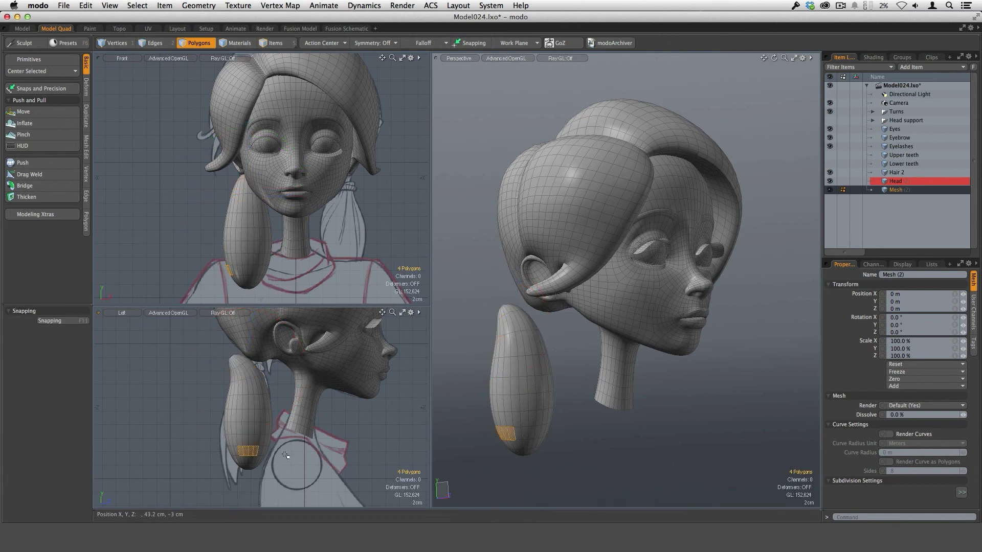
pyautogui.press('l')
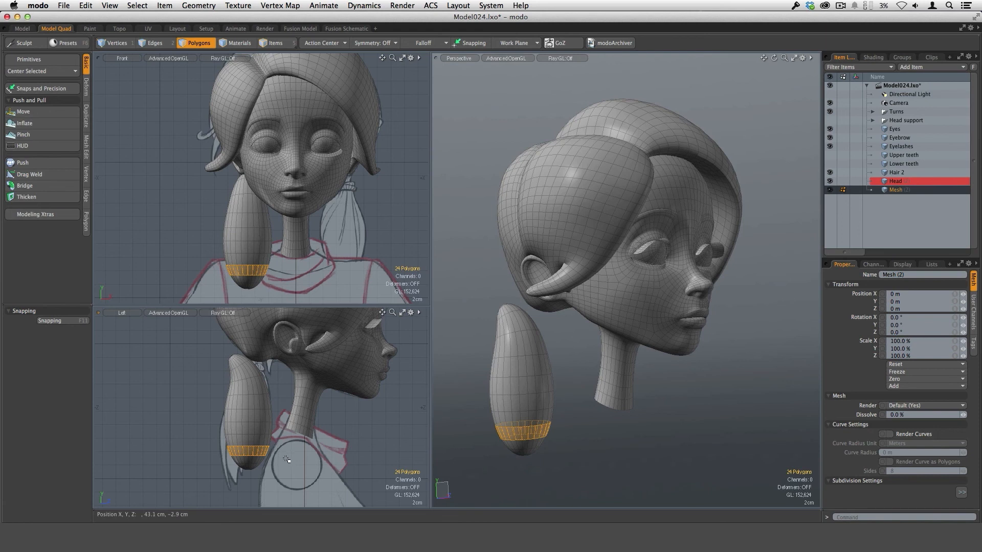
pyautogui.hotkey('shift', 'Up')
pyautogui.hotkey('shift', 'Up')
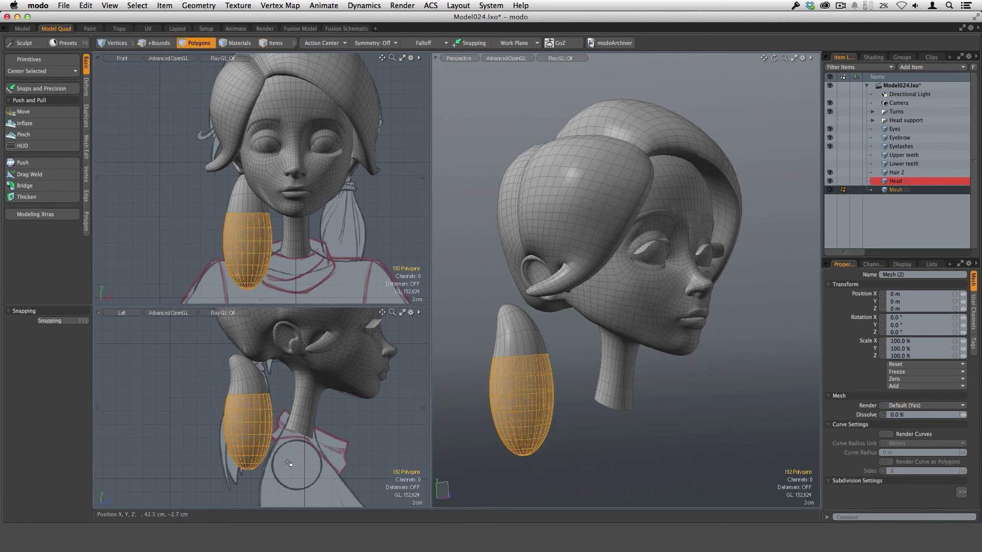
pyautogui.hotkey('shift', 'Down')
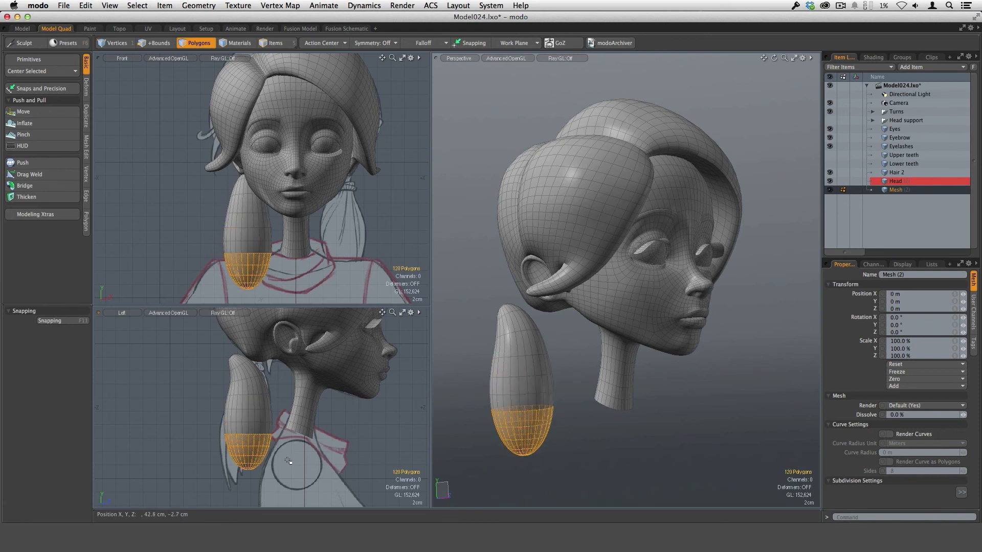
pyautogui.hotkey('shift', 'Down')
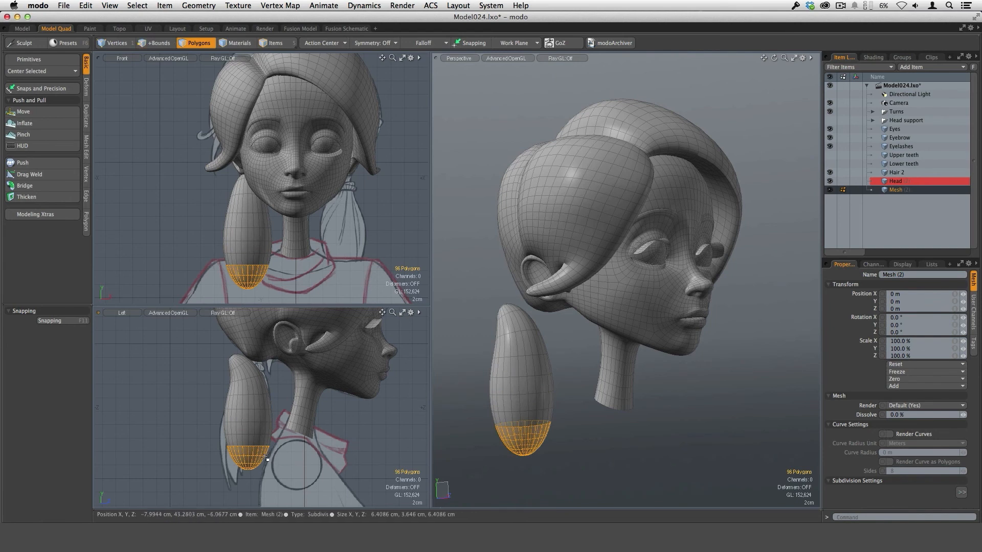
pyautogui.press('y')
pyautogui.moveTo(315, 456); pyautogui.dragTo(314, 432)
pyautogui.moveTo(262, 480); pyautogui.dragTo(264, 487)
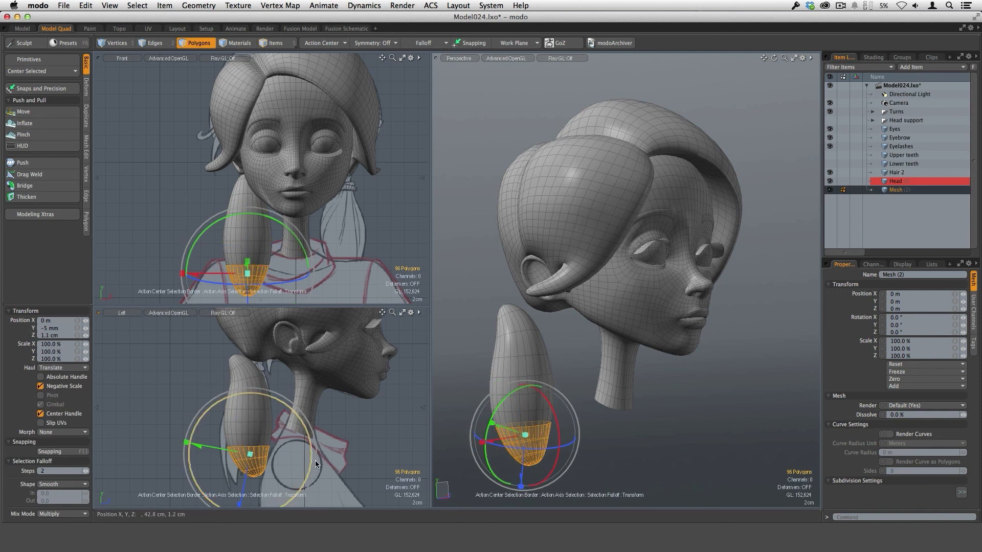
pyautogui.moveTo(316, 459); pyautogui.dragTo(315, 449)
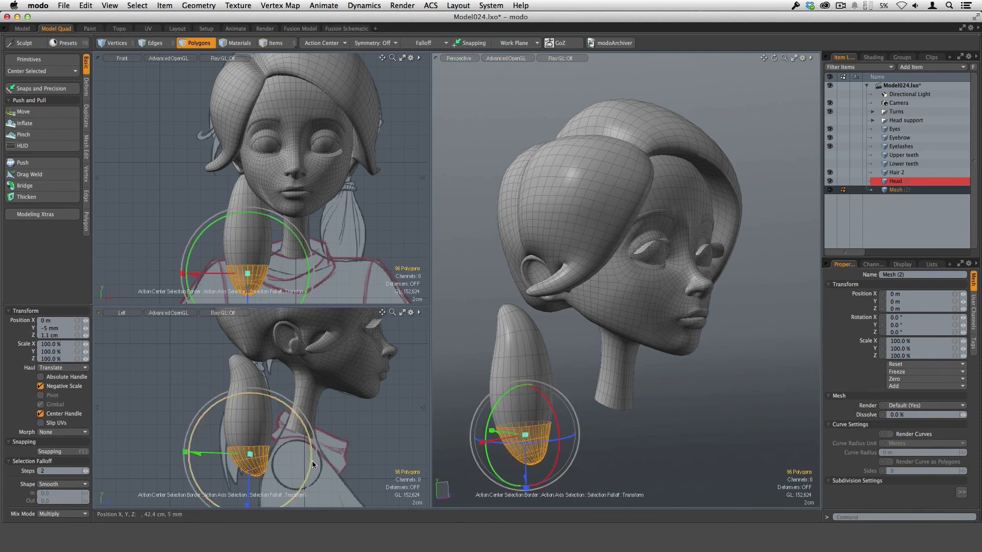
# - Tilt the bottom four rings further in an enlarged side view and shift them about -6 mm in X and 7 mm in Z
pyautogui.hotkey('ctrl', 'space')
pyautogui.scroll(3, 445, 363)
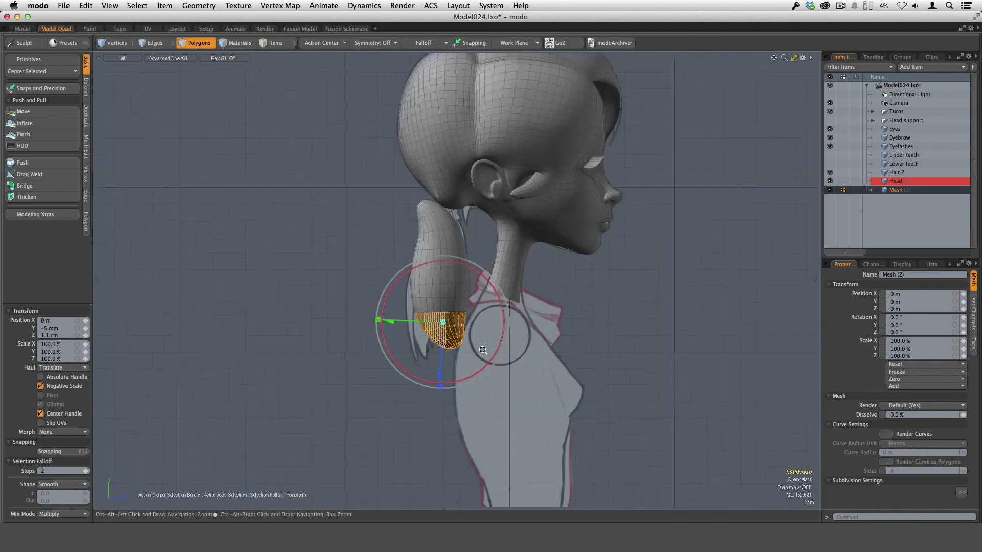
pyautogui.press('y')
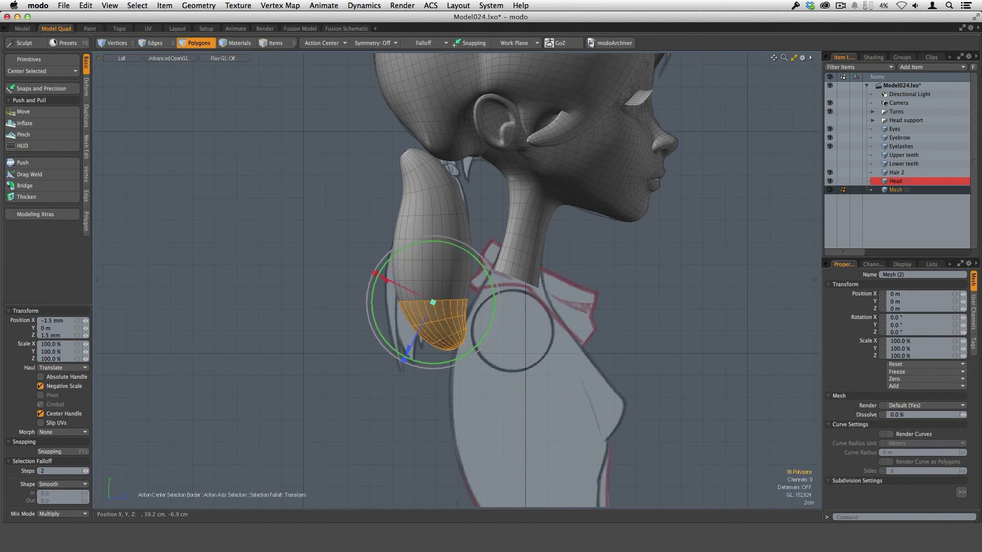
pyautogui.moveTo(433, 301); pyautogui.dragTo(435, 309)
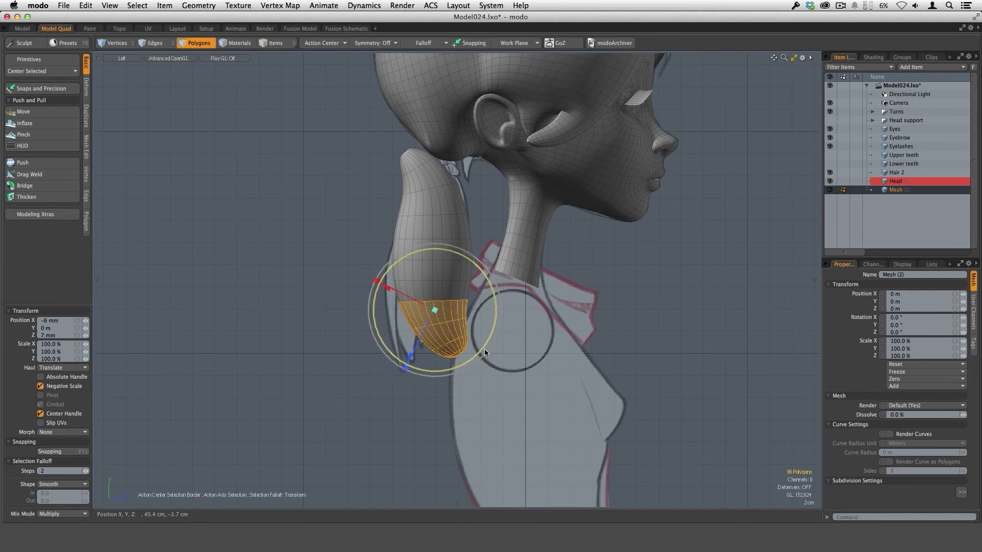
# - Reduce the selection to the two lowest rings, shift them about -2 cm in Y and 2.9 cm in Z to curve the tip, and deselect
pyautogui.hotkey('shift', 'Down')
pyautogui.hotkey('shift', 'Down')
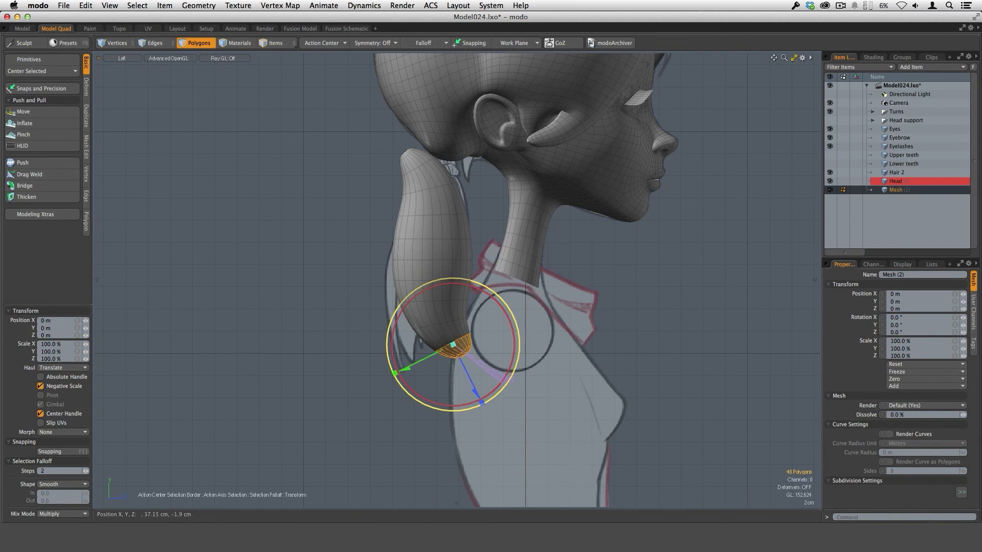
pyautogui.moveTo(504, 391); pyautogui.dragTo(525, 412)
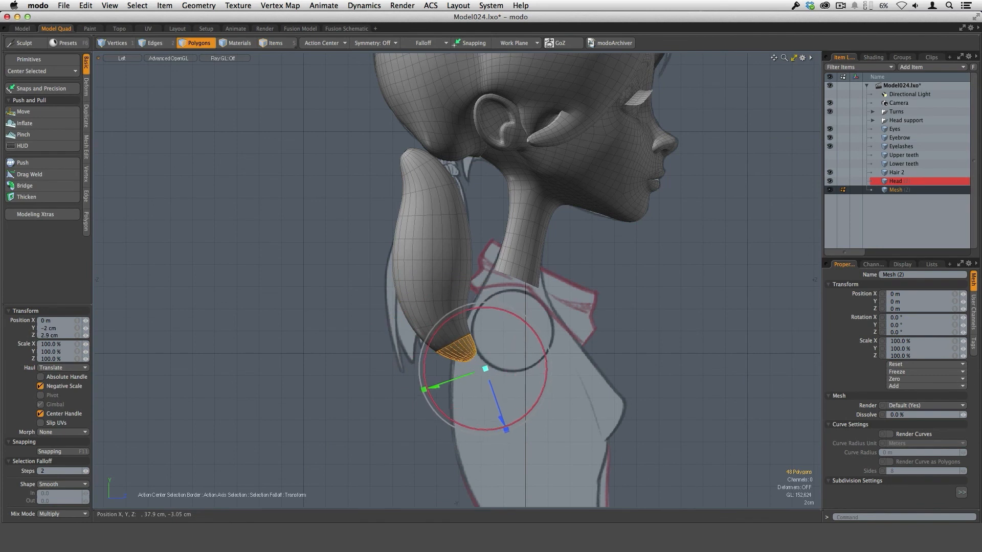
pyautogui.press('space')
pyautogui.click(502, 377)
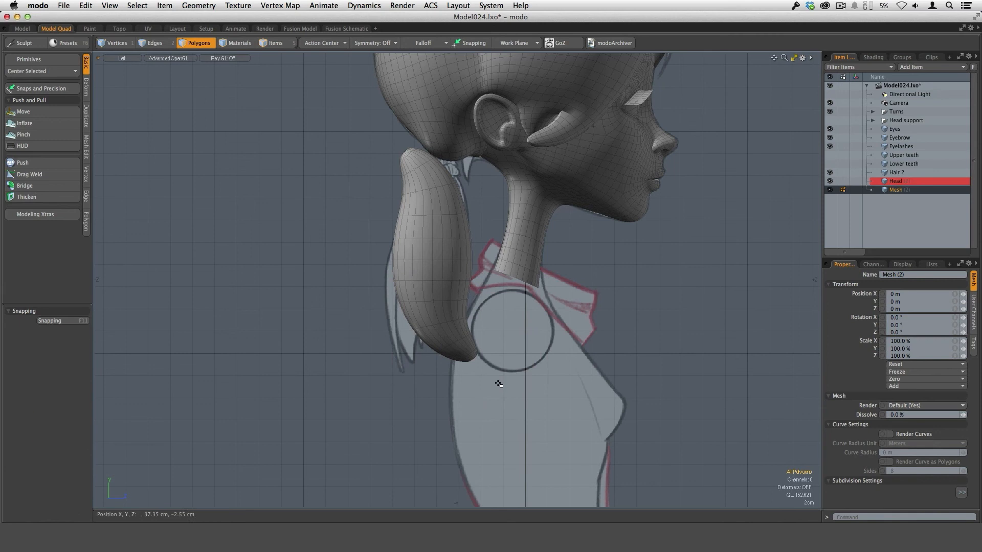
# - Rotate the whole ponytail form about 23.3° around X to follow the side reference drawing
pyautogui.press('e')
pyautogui.moveTo(486, 297)
pyautogui.mouseDown()
pyautogui.moveTo(475, 294)
pyautogui.moveTo(480, 301)
pyautogui.mouseUp()
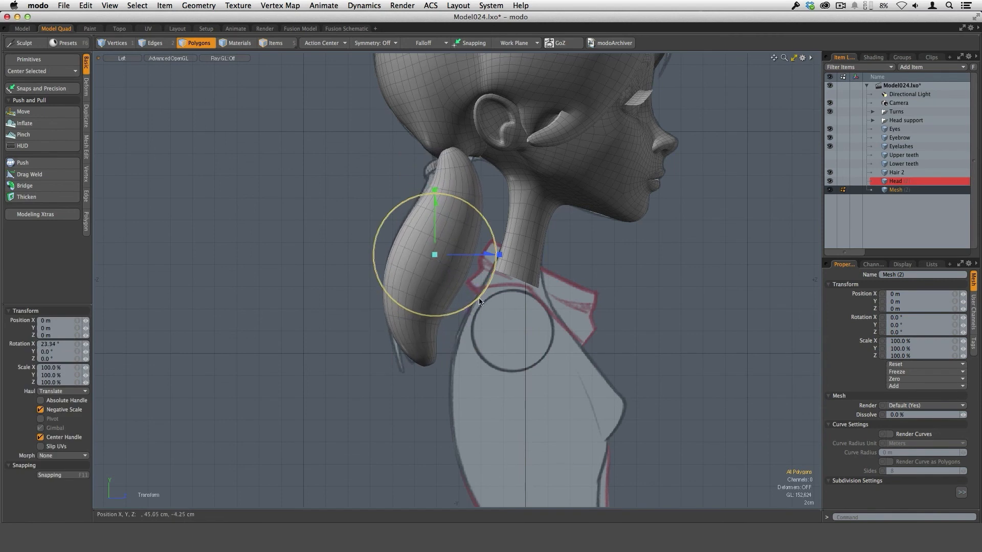
pyautogui.press('space')
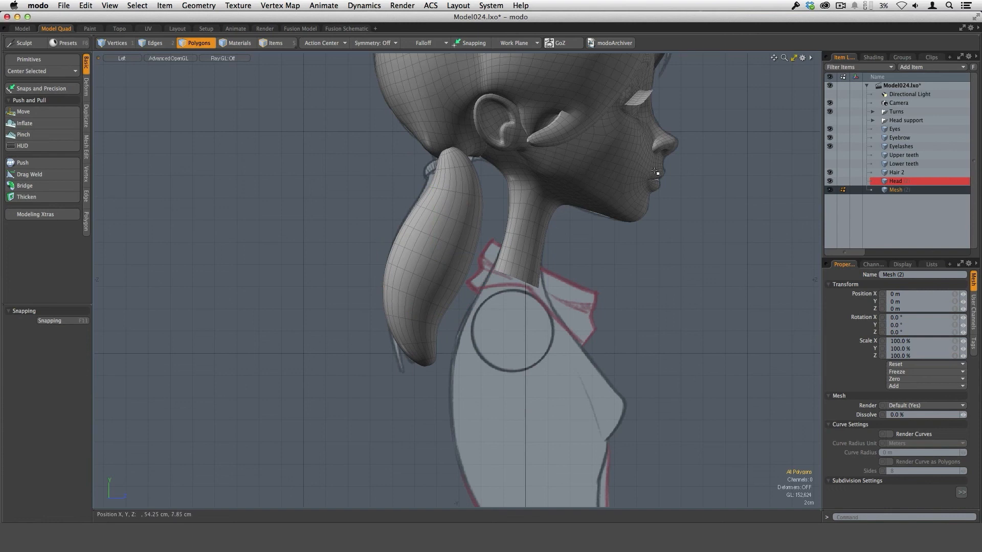
pyautogui.click(794, 57)
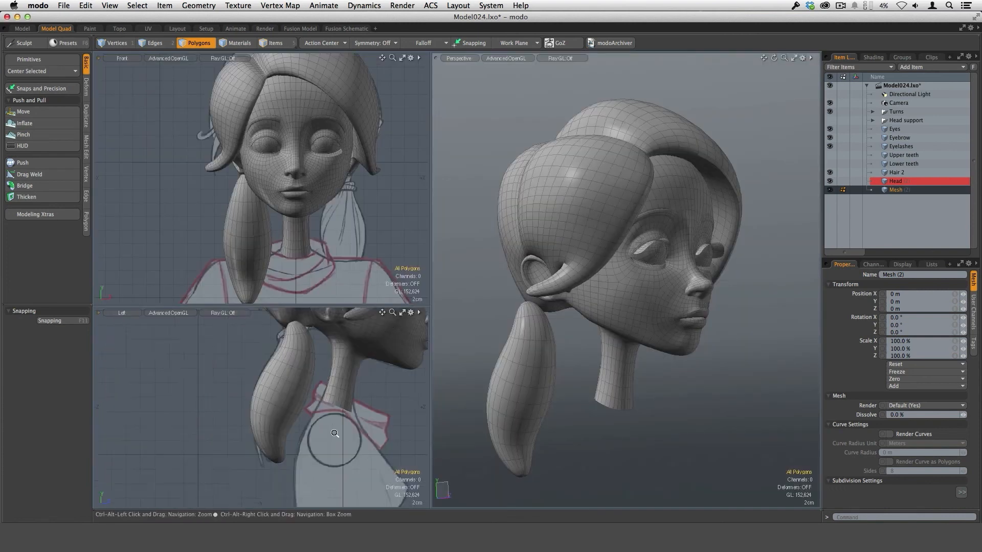
pyautogui.keyDown('ctrl'); pyautogui.keyDown('alt'); pyautogui.moveTo(334, 433); pyautogui.dragTo(328, 434); pyautogui.keyUp('alt'); pyautogui.keyUp('ctrl')
pyautogui.keyDown('alt'); pyautogui.keyDown('shift'); pyautogui.moveTo(329, 434); pyautogui.dragTo(311, 458); pyautogui.keyUp('shift'); pyautogui.keyUp('alt')
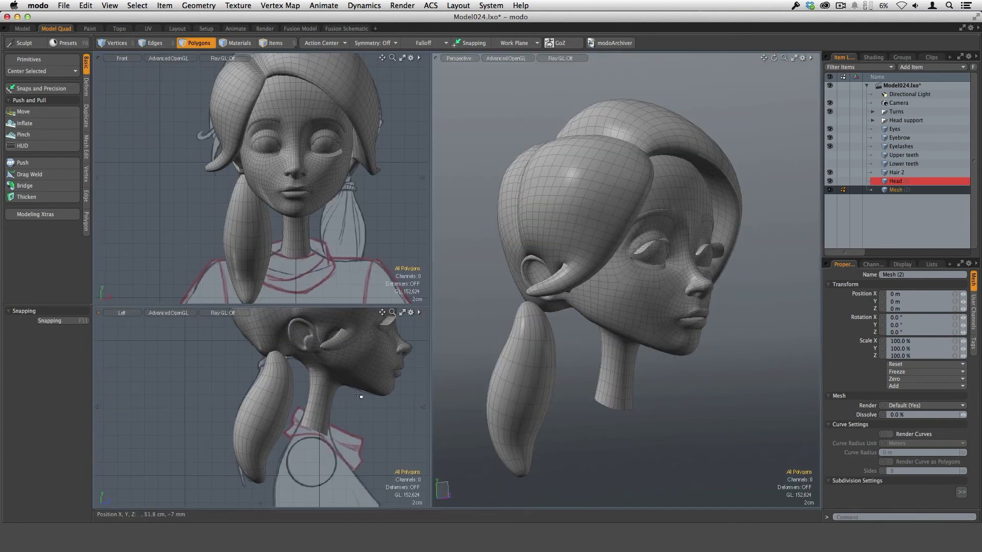
# - Shape the ponytail's upper end near the hair tie with the sculpt Move brush, reducing the brush size to 81
pyautogui.click(43, 111)
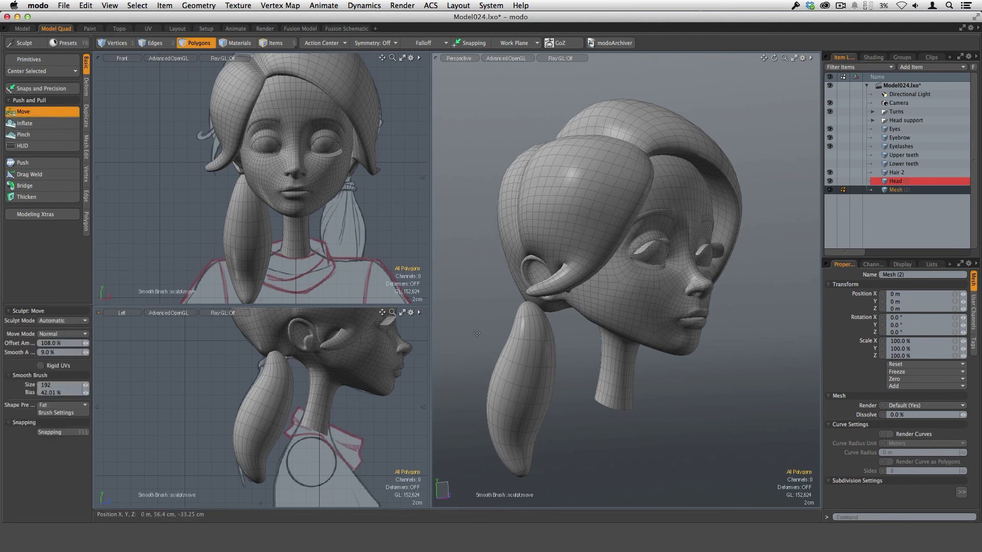
pyautogui.moveTo(552, 317)
pyautogui.keyDown('alt'); pyautogui.mouseDown()
pyautogui.moveTo(588, 321)
pyautogui.moveTo(603, 262)
pyautogui.mouseUp(); pyautogui.keyUp('alt')
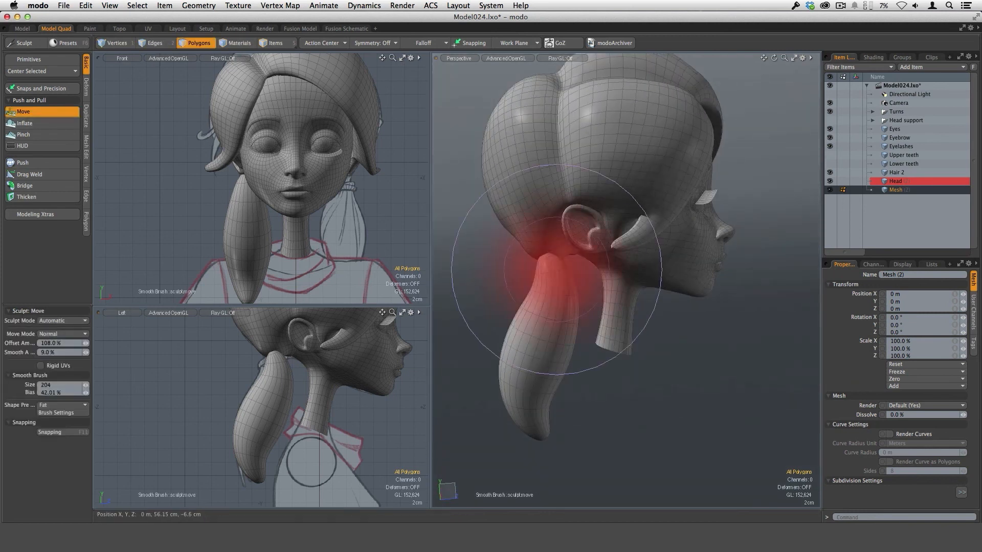
pyautogui.moveTo(557, 270); pyautogui.dragTo(527, 269, button='right')
pyautogui.keyDown('alt'); pyautogui.moveTo(554, 289); pyautogui.dragTo(593, 276); pyautogui.keyUp('alt')
pyautogui.moveTo(593, 276); pyautogui.dragTo(577, 277, button='right')
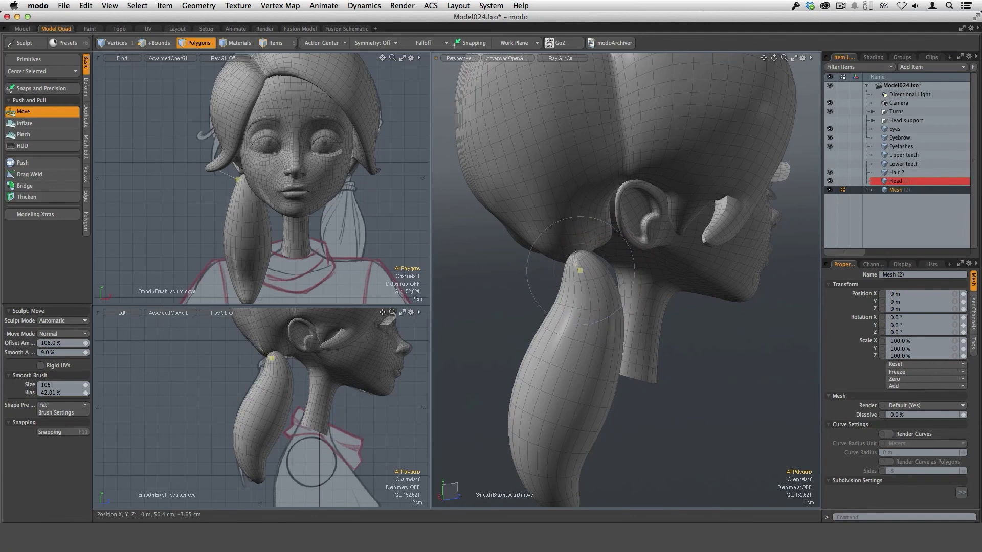
pyautogui.moveTo(573, 302)
pyautogui.keyDown('alt'); pyautogui.mouseDown()
pyautogui.moveTo(556, 314)
pyautogui.moveTo(665, 261)
pyautogui.moveTo(648, 270)
pyautogui.mouseUp(); pyautogui.keyUp('alt')
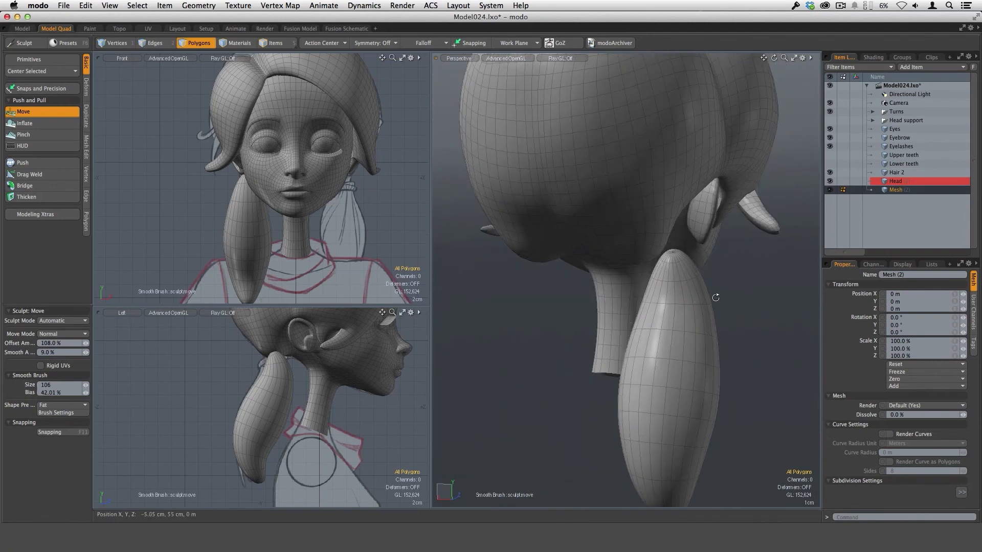
pyautogui.moveTo(714, 296)
pyautogui.keyDown('alt'); pyautogui.mouseDown()
pyautogui.moveTo(559, 296)
pyautogui.moveTo(532, 324)
pyautogui.moveTo(525, 314)
pyautogui.moveTo(599, 294)
pyautogui.mouseUp(); pyautogui.keyUp('alt')
pyautogui.moveTo(593, 289); pyautogui.dragTo(581, 289, button='right')
pyautogui.keyDown('alt'); pyautogui.moveTo(580, 277); pyautogui.dragTo(652, 258); pyautogui.keyUp('alt')
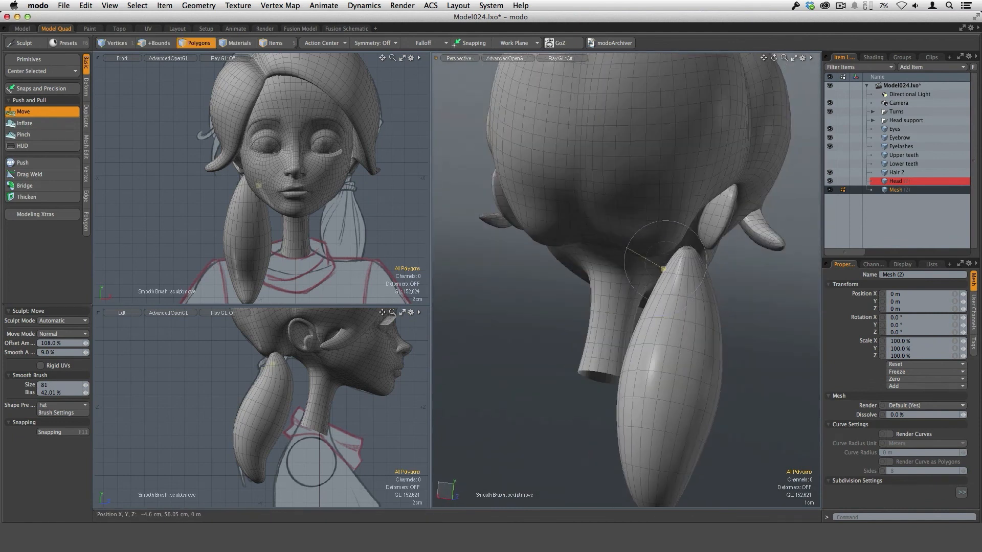
# - Refine the ponytail's contour down to its tip with the sculpt Move brush at size 79, viewed from several sides
pyautogui.keyDown('alt'); pyautogui.keyDown('shift'); pyautogui.moveTo(718, 354); pyautogui.dragTo(655, 238); pyautogui.keyUp('shift'); pyautogui.keyUp('alt')
pyautogui.keyDown('alt'); pyautogui.moveTo(664, 324); pyautogui.dragTo(599, 280); pyautogui.keyUp('alt')
pyautogui.moveTo(568, 293); pyautogui.dragTo(567, 293, button='right')
pyautogui.keyDown('alt'); pyautogui.moveTo(565, 314); pyautogui.dragTo(519, 312); pyautogui.keyUp('alt')
pyautogui.keyDown('alt'); pyautogui.moveTo(639, 234); pyautogui.dragTo(560, 240); pyautogui.keyUp('alt')
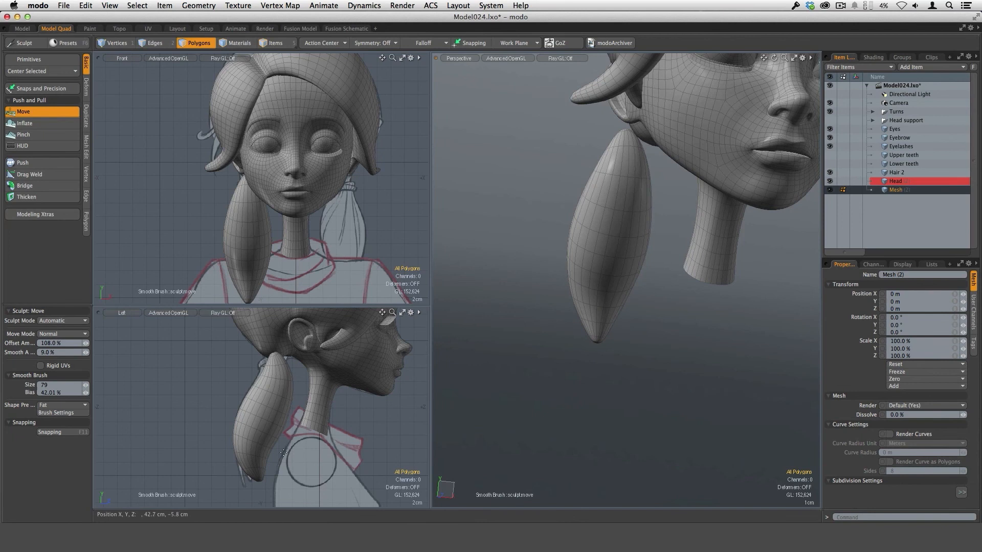
pyautogui.keyDown('alt'); pyautogui.moveTo(591, 296); pyautogui.dragTo(572, 302); pyautogui.keyUp('alt')
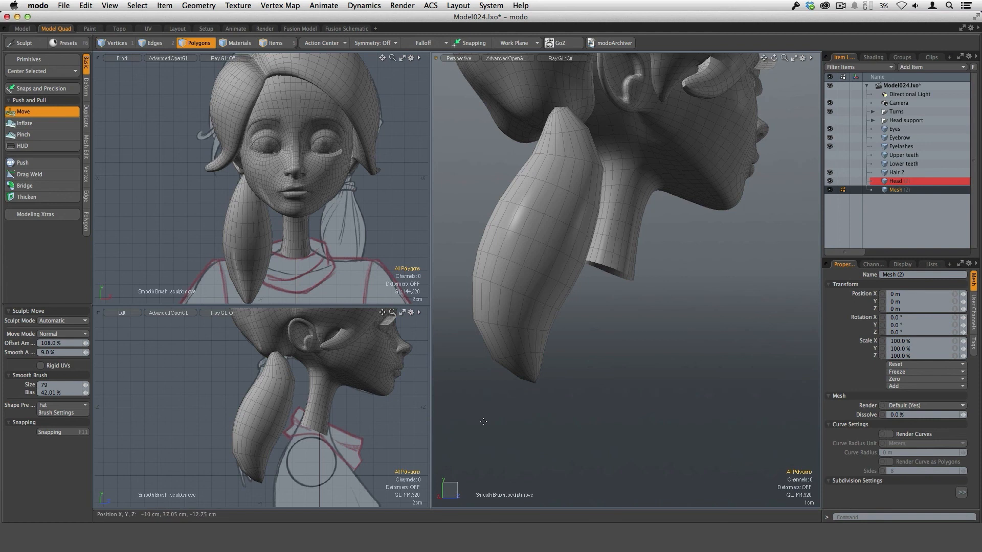
pyautogui.press('space')
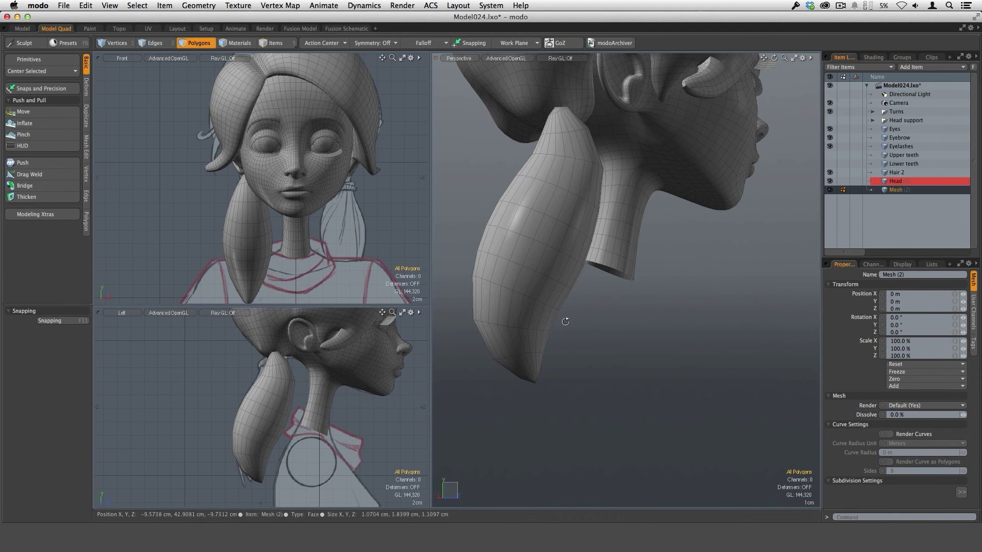
# - Select a wide polygon strip along the ponytail's outer side from the upper end to the tip and copy it into a new mesh item
pyautogui.keyDown('alt'); pyautogui.moveTo(565, 322); pyautogui.dragTo(561, 279); pyautogui.keyUp('alt')
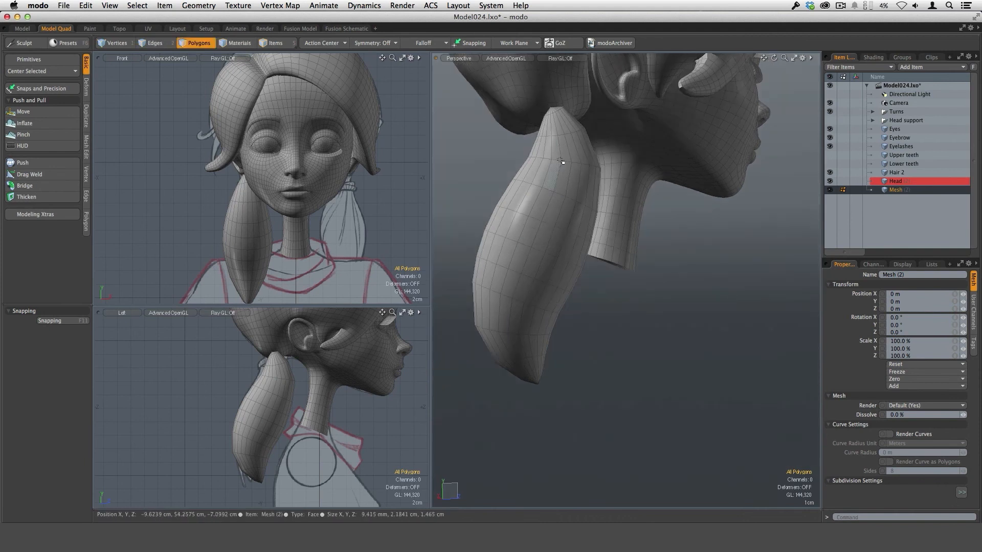
pyautogui.moveTo(561, 134)
pyautogui.mouseDown()
pyautogui.moveTo(566, 153)
pyautogui.moveTo(517, 319)
pyautogui.mouseUp()
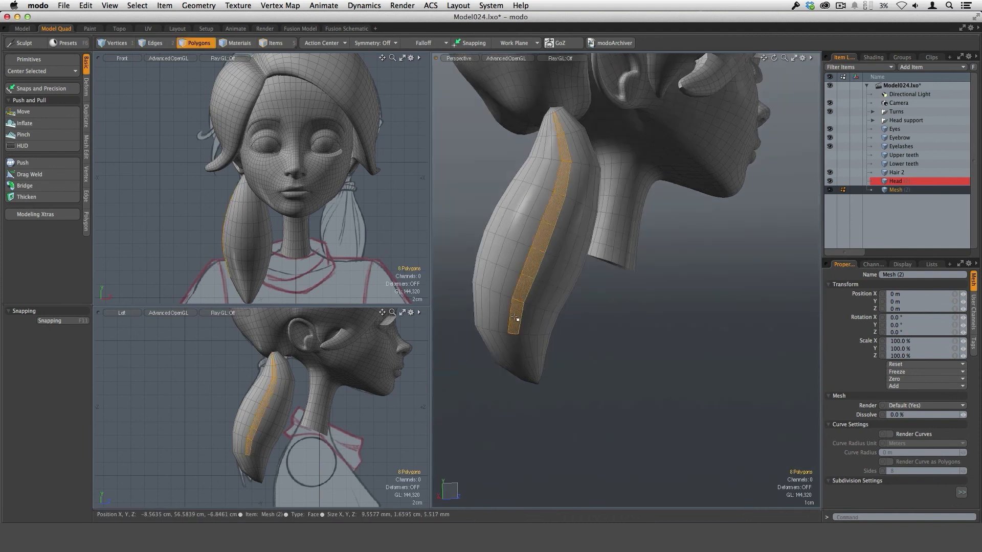
pyautogui.keyDown('alt'); pyautogui.moveTo(520, 355); pyautogui.dragTo(563, 283); pyautogui.keyUp('alt')
pyautogui.keyDown('shift'); pyautogui.click(520, 353); pyautogui.keyUp('shift')
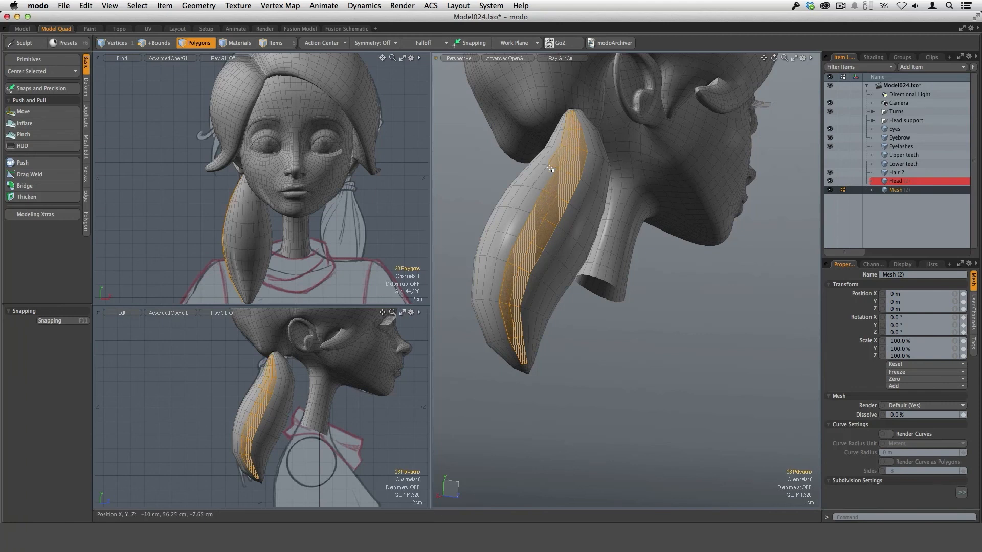
pyautogui.keyDown('shift'); pyautogui.click(508, 334); pyautogui.keyUp('shift')
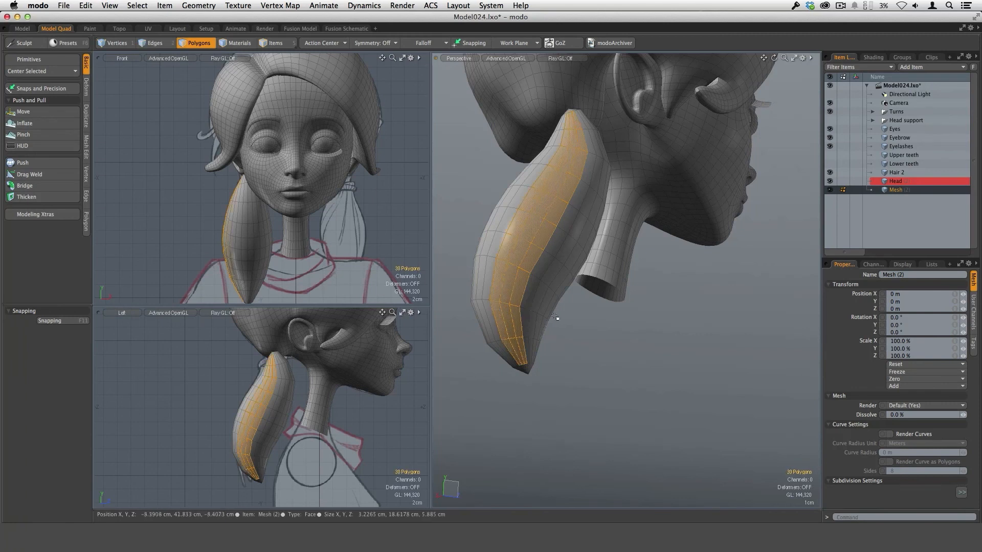
pyautogui.moveTo(517, 325)
pyautogui.keyDown('alt'); pyautogui.mouseDown()
pyautogui.moveTo(559, 270)
pyautogui.moveTo(562, 144)
pyautogui.moveTo(565, 189)
pyautogui.moveTo(529, 283)
pyautogui.moveTo(526, 354)
pyautogui.moveTo(547, 312)
pyautogui.moveTo(526, 306)
pyautogui.moveTo(550, 325)
pyautogui.moveTo(535, 263)
pyautogui.moveTo(552, 378)
pyautogui.mouseUp(); pyautogui.keyUp('alt')
pyautogui.keyDown('ctrl'); pyautogui.keyDown('alt'); pyautogui.moveTo(576, 305); pyautogui.dragTo(557, 302); pyautogui.keyUp('alt'); pyautogui.keyUp('ctrl')
pyautogui.keyDown('alt'); pyautogui.keyDown('shift'); pyautogui.moveTo(557, 301); pyautogui.dragTo(581, 330); pyautogui.keyUp('shift'); pyautogui.keyUp('alt')
pyautogui.keyDown('ctrl'); pyautogui.keyDown('alt'); pyautogui.moveTo(535, 206); pyautogui.dragTo(607, 339); pyautogui.keyUp('alt'); pyautogui.keyUp('ctrl')
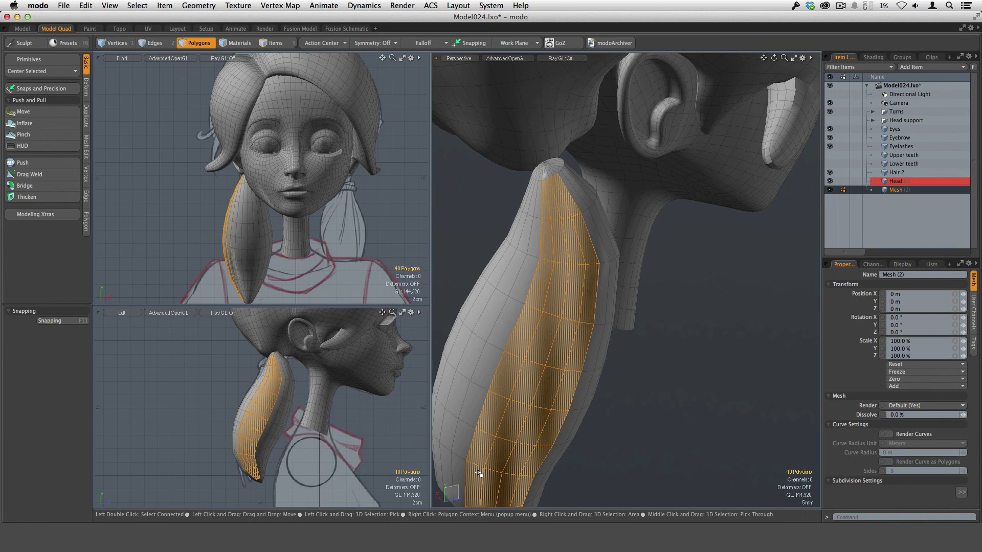
pyautogui.press('n')
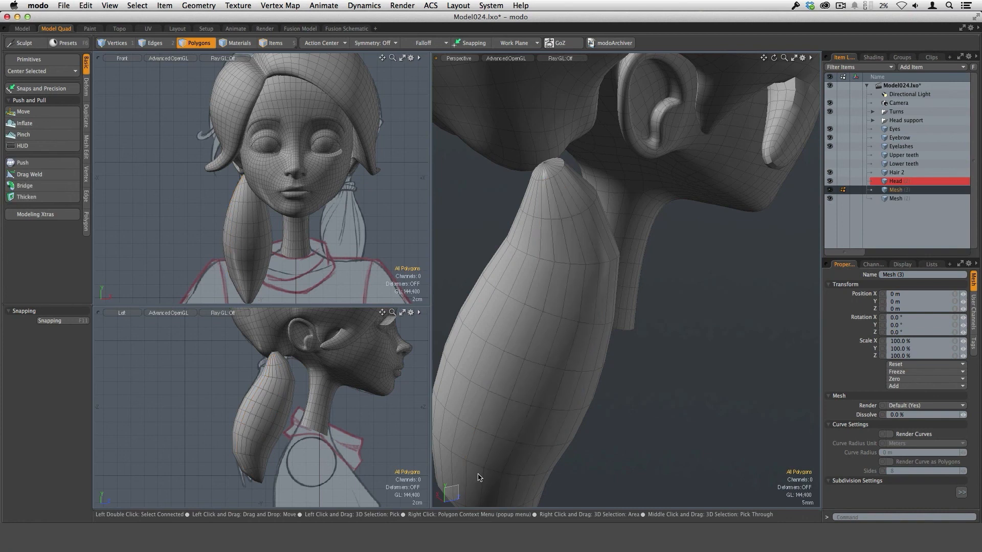
# - Push the copied polygon strip outward from the ponytail's surface by about 3.2 mm
pyautogui.keyDown('alt'); pyautogui.moveTo(646, 386); pyautogui.dragTo(616, 339); pyautogui.keyUp('alt')
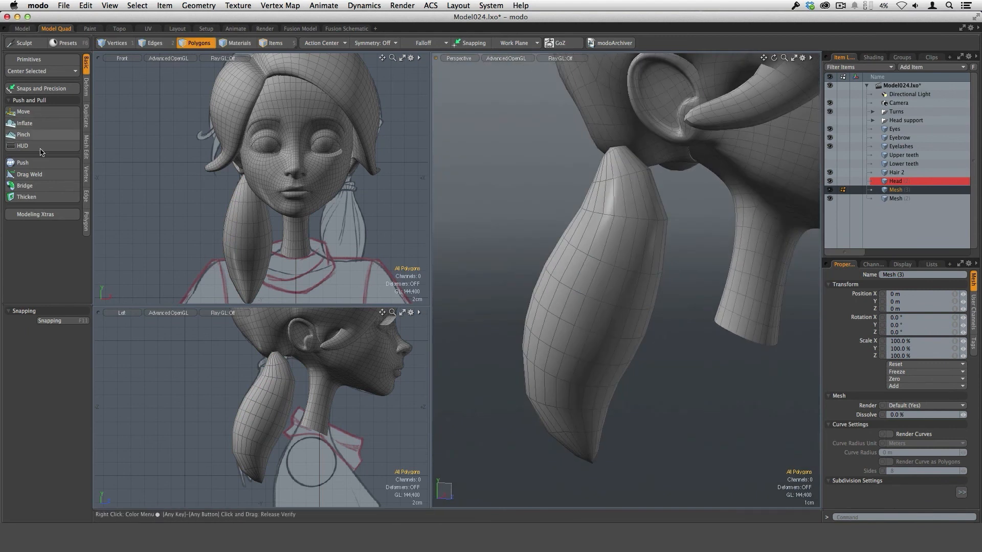
pyautogui.click(38, 165)
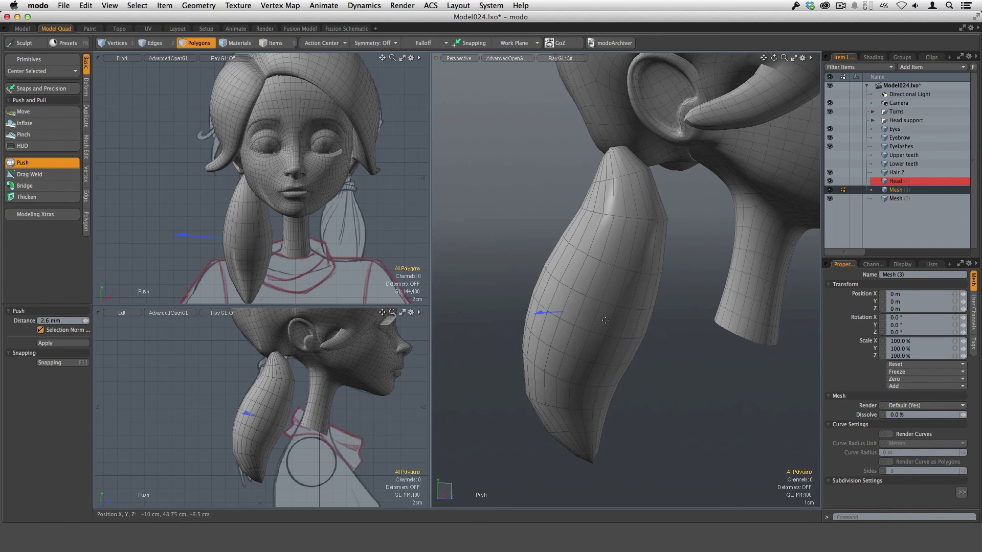
pyautogui.keyDown('alt'); pyautogui.moveTo(604, 320); pyautogui.dragTo(659, 320); pyautogui.keyUp('alt')
pyautogui.moveTo(551, 312); pyautogui.dragTo(537, 311)
pyautogui.keyDown('alt'); pyautogui.keyDown('shift'); pyautogui.moveTo(578, 378); pyautogui.dragTo(573, 294); pyautogui.keyUp('shift'); pyautogui.keyUp('alt')
pyautogui.keyDown('alt'); pyautogui.moveTo(572, 294); pyautogui.dragTo(555, 328); pyautogui.keyUp('alt')
pyautogui.scroll(5, 530, 292)
pyautogui.scroll(-5, 530, 291)
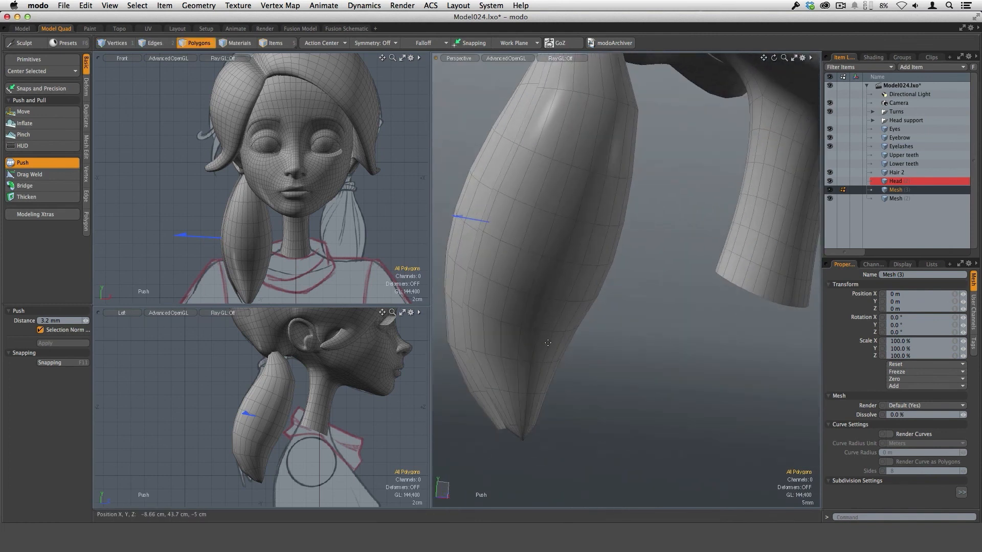
pyautogui.moveTo(458, 220); pyautogui.dragTo(454, 219)
pyautogui.press('q')
pyautogui.scroll(-4, 536, 333)
pyautogui.keyDown('alt'); pyautogui.moveTo(535, 334); pyautogui.dragTo(589, 292); pyautogui.keyUp('alt')
pyautogui.keyDown('alt'); pyautogui.moveTo(575, 158); pyautogui.dragTo(571, 212); pyautogui.keyUp('alt')
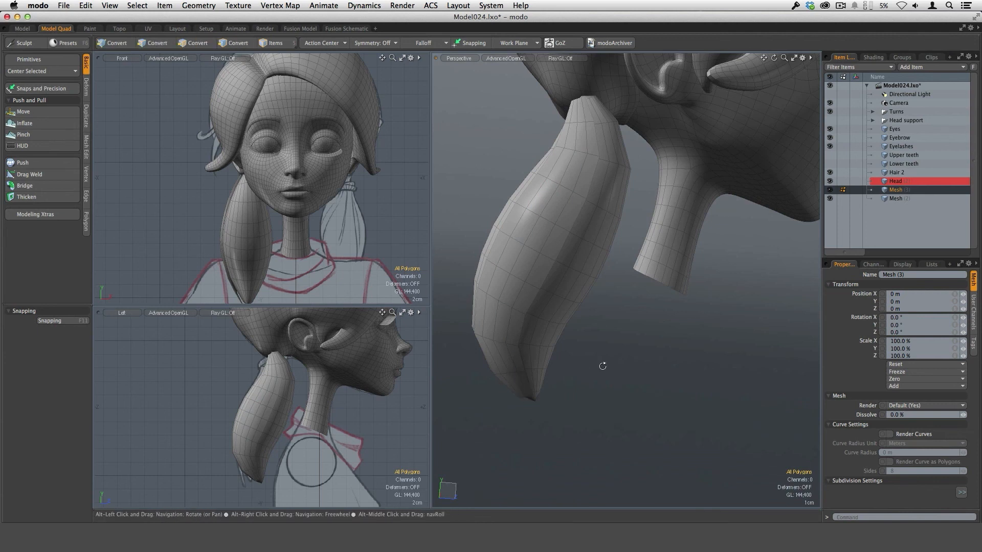
# - Shape the lower tip of the raised ponytail strand with the sculpt Move brush at size 77
pyautogui.scroll(-2, 601, 353)
pyautogui.click(23, 112)
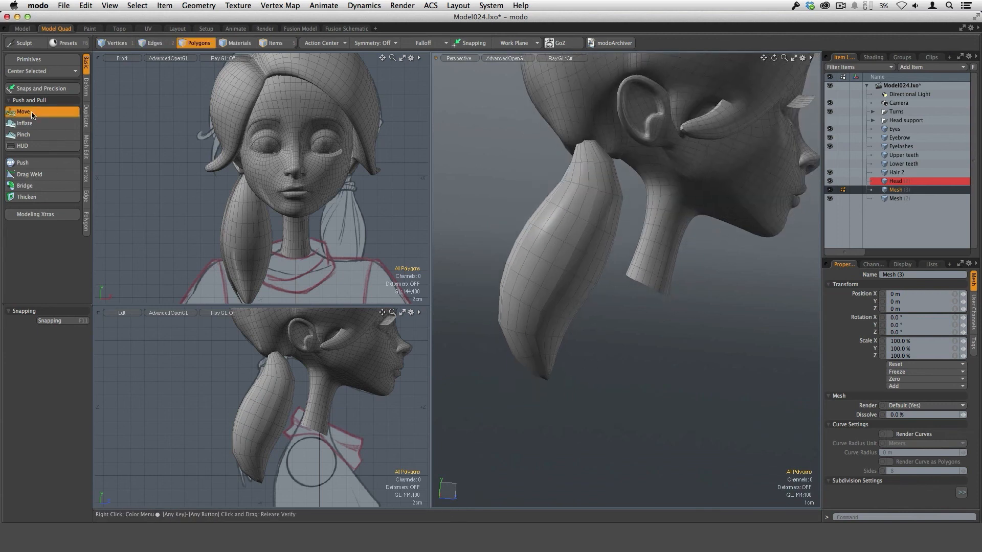
pyautogui.moveTo(555, 381)
pyautogui.keyDown('alt'); pyautogui.keyDown('shift'); pyautogui.mouseDown()
pyautogui.moveTo(575, 333)
pyautogui.moveTo(540, 321)
pyautogui.mouseUp(); pyautogui.keyUp('shift'); pyautogui.keyUp('alt')
pyautogui.scroll(2, 541, 323)
pyautogui.moveTo(541, 325); pyautogui.dragTo(527, 326, button='right')
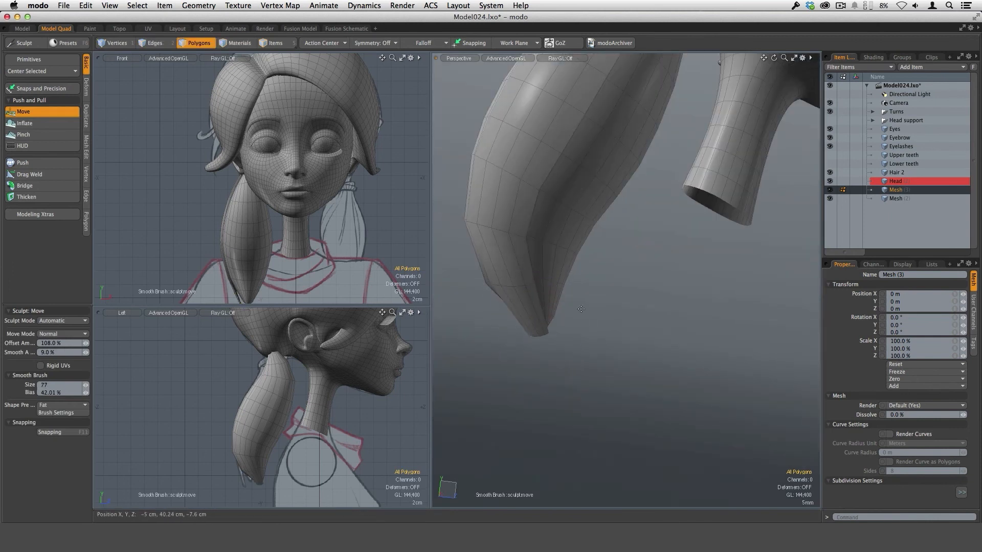
pyautogui.keyDown('alt'); pyautogui.moveTo(581, 309); pyautogui.dragTo(558, 346); pyautogui.keyUp('alt')
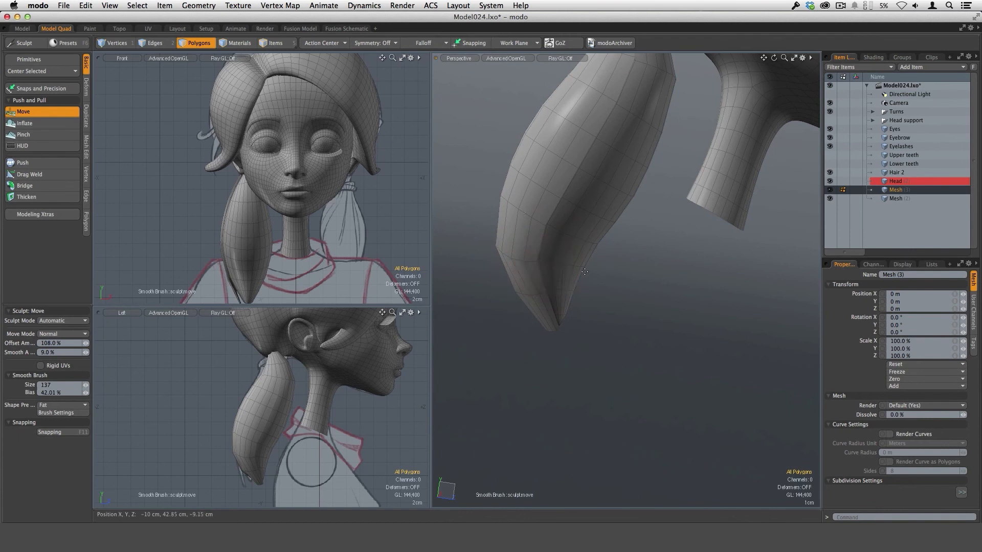
# - Adjust the raised strand's long edge along the middle of the ponytail with the sculpt Move brush, using sizes 100 and 123
pyautogui.keyDown('alt'); pyautogui.moveTo(584, 271); pyautogui.dragTo(518, 223); pyautogui.keyUp('alt')
pyautogui.keyDown('alt'); pyautogui.moveTo(561, 189); pyautogui.dragTo(518, 189); pyautogui.keyUp('alt')
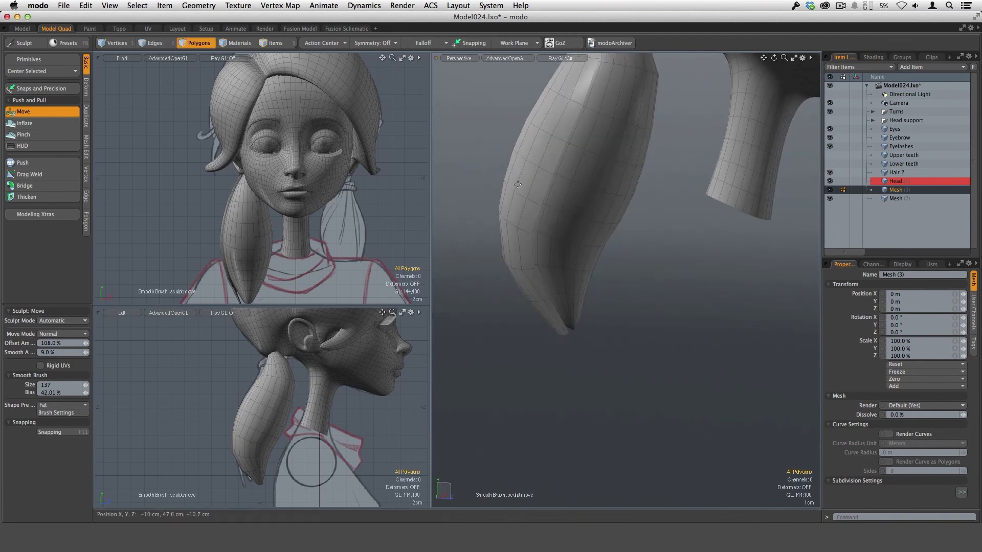
pyautogui.moveTo(518, 189); pyautogui.dragTo(518, 190, button='right')
pyautogui.scroll(4, 509, 191)
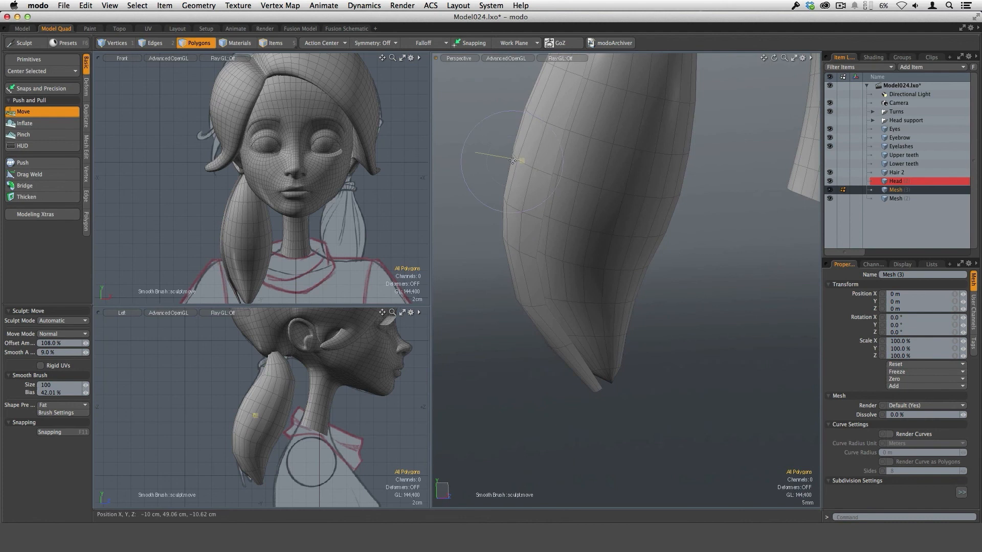
pyautogui.scroll(-2, 513, 161)
pyautogui.moveTo(504, 186); pyautogui.dragTo(517, 186, button='right')
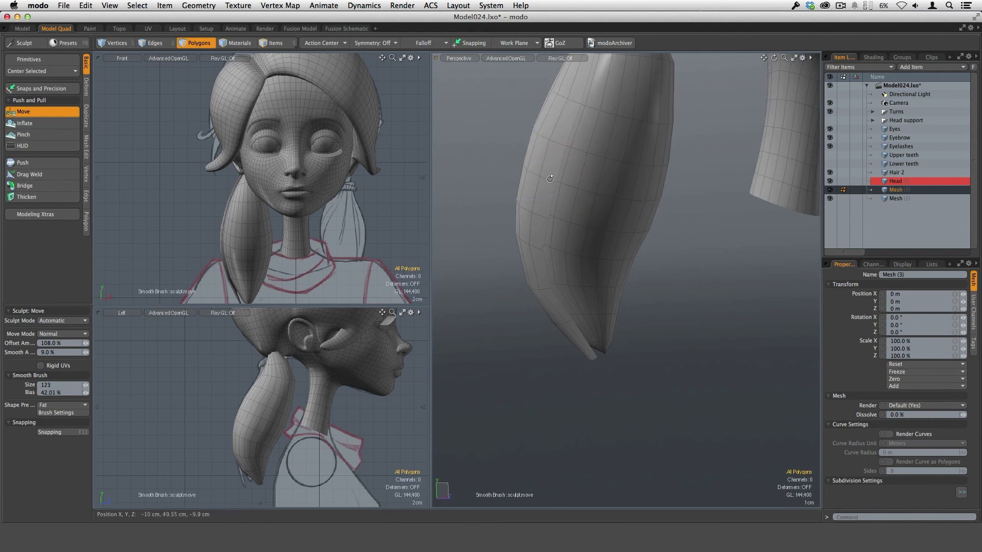
pyautogui.keyDown('alt'); pyautogui.moveTo(549, 179); pyautogui.dragTo(549, 203); pyautogui.keyUp('alt')
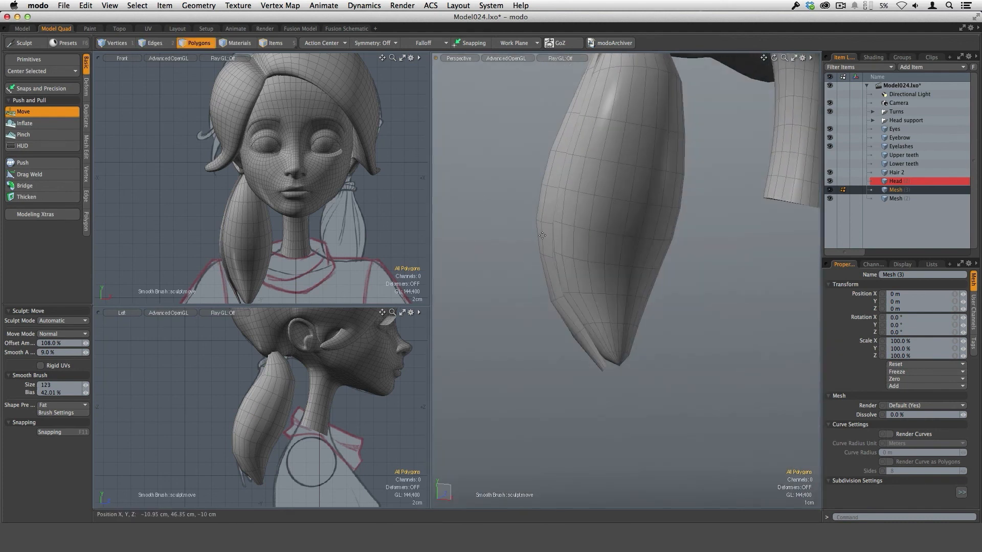
pyautogui.keyDown('alt'); pyautogui.moveTo(513, 260); pyautogui.dragTo(662, 187); pyautogui.keyUp('alt')
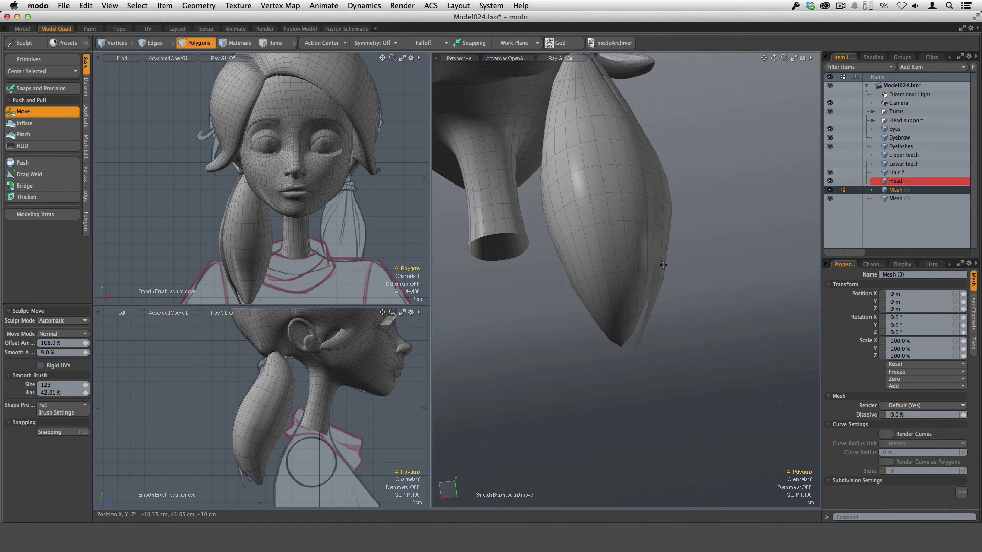
# - Extend the raised strand's tip downward against the side reference with the sculpt Move brush, using sizes 129 and 107
pyautogui.keyDown('ctrl'); pyautogui.keyDown('alt'); pyautogui.moveTo(282, 471); pyautogui.dragTo(316, 464); pyautogui.keyUp('alt'); pyautogui.keyUp('ctrl')
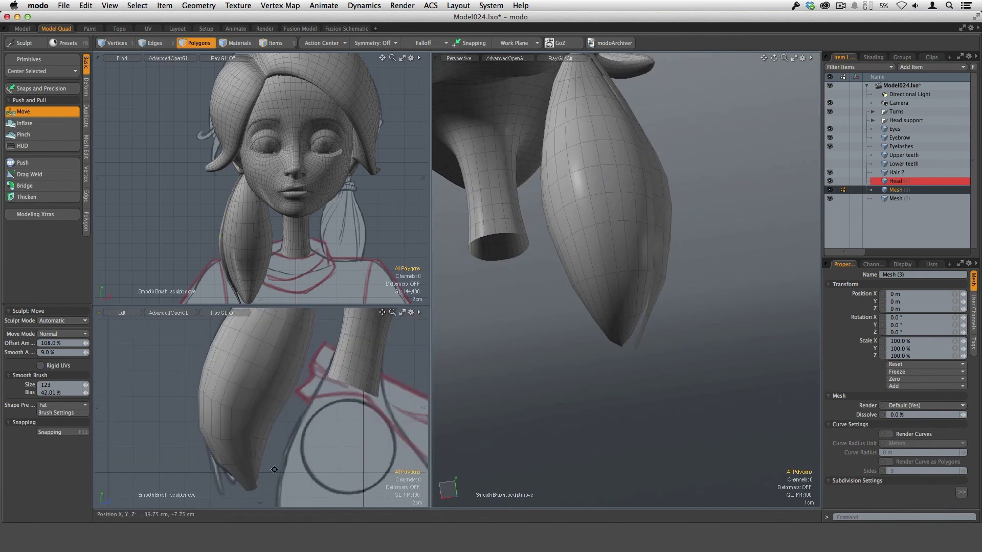
pyautogui.keyDown('alt'); pyautogui.keyDown('shift'); pyautogui.moveTo(249, 466); pyautogui.dragTo(283, 408); pyautogui.keyUp('shift'); pyautogui.keyUp('alt')
pyautogui.moveTo(268, 425); pyautogui.dragTo(271, 425, button='right')
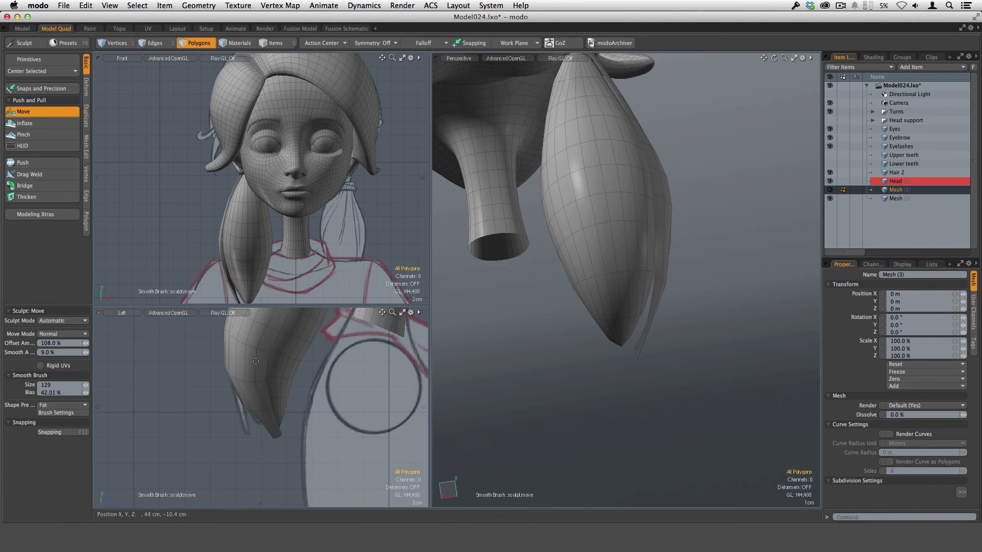
pyautogui.keyDown('ctrl'); pyautogui.keyDown('alt'); pyautogui.moveTo(266, 402); pyautogui.dragTo(275, 405); pyautogui.keyUp('alt'); pyautogui.keyUp('ctrl')
pyautogui.moveTo(269, 411); pyautogui.dragTo(257, 411, button='right')
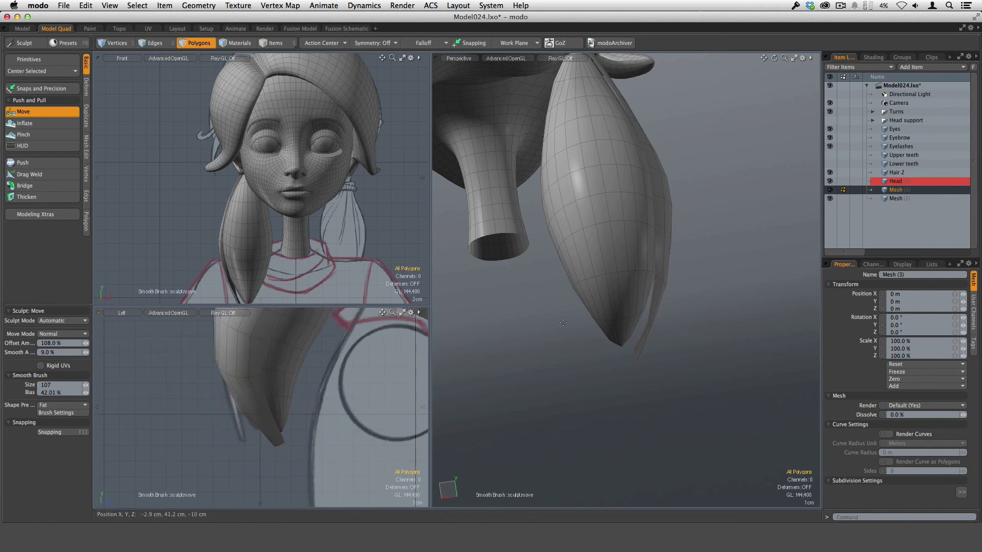
# - Fit the raised strand's upper end closely onto the ponytail below the hair tie with the sculpt Move brush, reducing its size from 140 to 115
pyautogui.moveTo(563, 322)
pyautogui.keyDown('alt'); pyautogui.mouseDown()
pyautogui.moveTo(614, 342)
pyautogui.moveTo(685, 299)
pyautogui.moveTo(682, 306)
pyautogui.moveTo(627, 245)
pyautogui.moveTo(633, 219)
pyautogui.moveTo(668, 293)
pyautogui.moveTo(639, 309)
pyautogui.mouseUp(); pyautogui.keyUp('alt')
pyautogui.moveTo(604, 273); pyautogui.dragTo(621, 273, button='right')
pyautogui.moveTo(603, 239); pyautogui.dragTo(597, 237)
pyautogui.moveTo(648, 213)
pyautogui.keyDown('alt'); pyautogui.mouseDown()
pyautogui.moveTo(621, 313)
pyautogui.moveTo(615, 200)
pyautogui.mouseUp(); pyautogui.keyUp('alt')
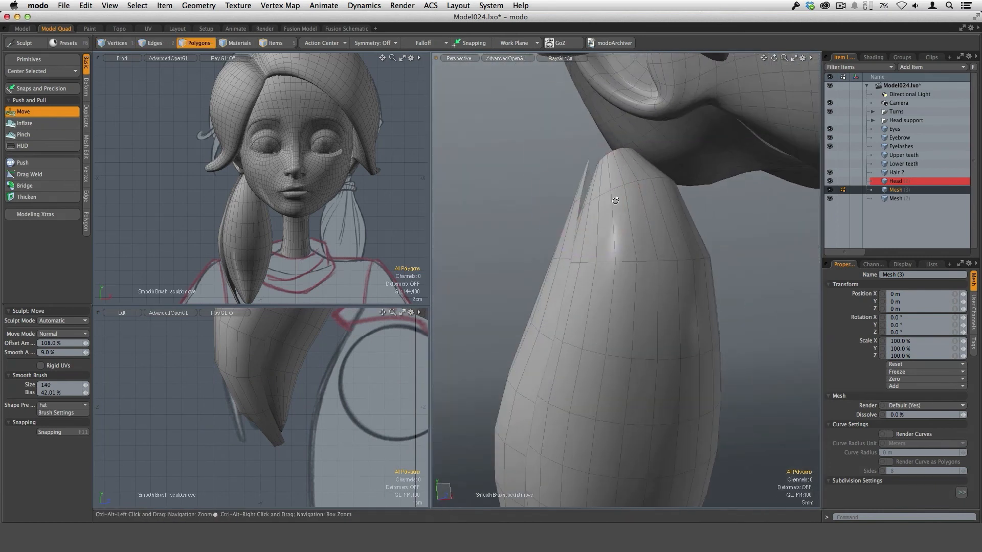
pyautogui.moveTo(593, 198); pyautogui.dragTo(582, 199, button='right')
pyautogui.moveTo(633, 205)
pyautogui.keyDown('alt'); pyautogui.mouseDown()
pyautogui.moveTo(674, 219)
pyautogui.moveTo(638, 267)
pyautogui.moveTo(553, 242)
pyautogui.moveTo(658, 194)
pyautogui.mouseUp(); pyautogui.keyUp('alt')
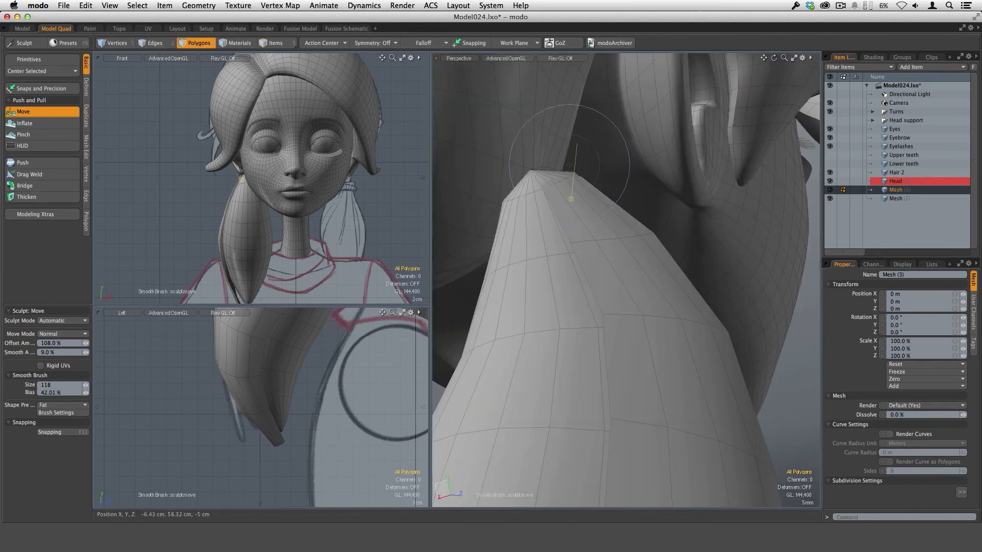
pyautogui.keyDown('alt'); pyautogui.moveTo(620, 259); pyautogui.dragTo(653, 234); pyautogui.keyUp('alt')
pyautogui.moveTo(624, 197); pyautogui.dragTo(609, 197, button='right')
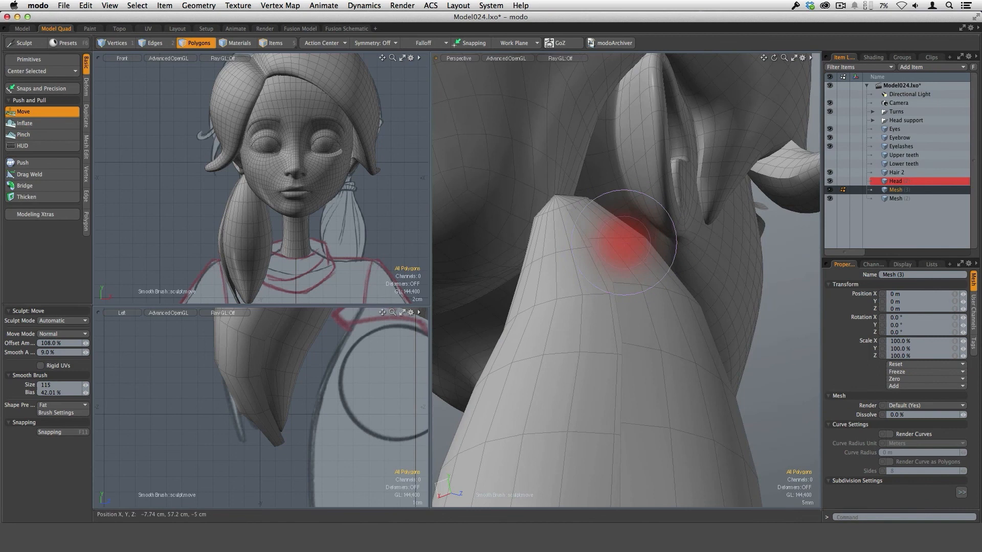
# - Smooth the raised strand's outer contour from the upper end toward the tip with the sculpt Move brush at sizes 120 and 125
pyautogui.moveTo(658, 265)
pyautogui.keyDown('alt'); pyautogui.mouseDown()
pyautogui.moveTo(638, 342)
pyautogui.moveTo(633, 327)
pyautogui.mouseUp(); pyautogui.keyUp('alt')
pyautogui.moveTo(633, 327)
pyautogui.keyDown('alt'); pyautogui.keyDown('shift'); pyautogui.mouseDown()
pyautogui.moveTo(605, 232)
pyautogui.moveTo(692, 276)
pyautogui.moveTo(701, 325)
pyautogui.mouseUp(); pyautogui.keyUp('shift'); pyautogui.keyUp('alt')
pyautogui.moveTo(674, 246); pyautogui.dragTo(692, 246, button='right')
pyautogui.moveTo(694, 267)
pyautogui.keyDown('alt'); pyautogui.mouseDown()
pyautogui.moveTo(576, 281)
pyautogui.moveTo(644, 274)
pyautogui.moveTo(626, 275)
pyautogui.moveTo(622, 324)
pyautogui.moveTo(605, 298)
pyautogui.mouseUp(); pyautogui.keyUp('alt')
pyautogui.keyDown('alt'); pyautogui.moveTo(643, 272); pyautogui.dragTo(588, 237); pyautogui.keyUp('alt')
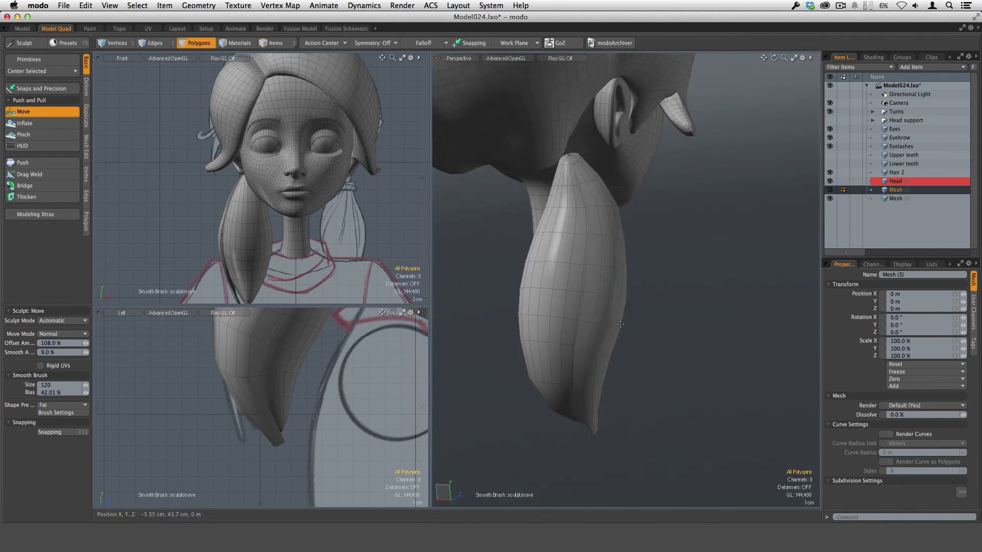
pyautogui.keyDown('alt'); pyautogui.moveTo(604, 292); pyautogui.dragTo(669, 306); pyautogui.keyUp('alt')
pyautogui.moveTo(626, 279)
pyautogui.mouseDown(button='right')
pyautogui.moveTo(638, 280)
pyautogui.moveTo(628, 281)
pyautogui.mouseUp(button='right')
pyautogui.keyDown('ctrl'); pyautogui.keyDown('alt'); pyautogui.moveTo(632, 287); pyautogui.dragTo(628, 274); pyautogui.keyUp('alt'); pyautogui.keyUp('ctrl')
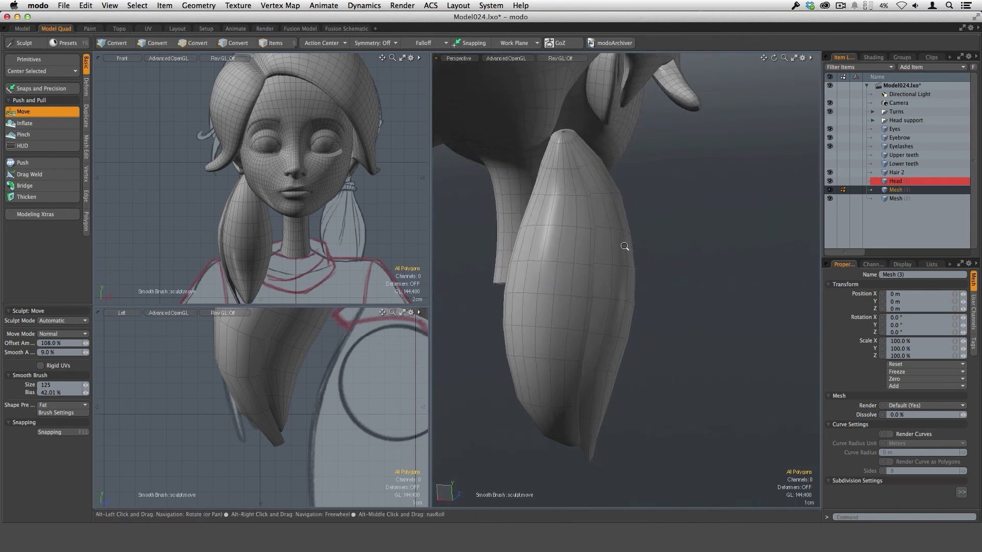
# - Refine the strand's tip in the side view with the sculpt Move brush at size 121 and check the ponytail from several angles
pyautogui.moveTo(625, 241)
pyautogui.keyDown('alt'); pyautogui.mouseDown()
pyautogui.moveTo(663, 266)
pyautogui.moveTo(633, 231)
pyautogui.mouseUp(); pyautogui.keyUp('alt')
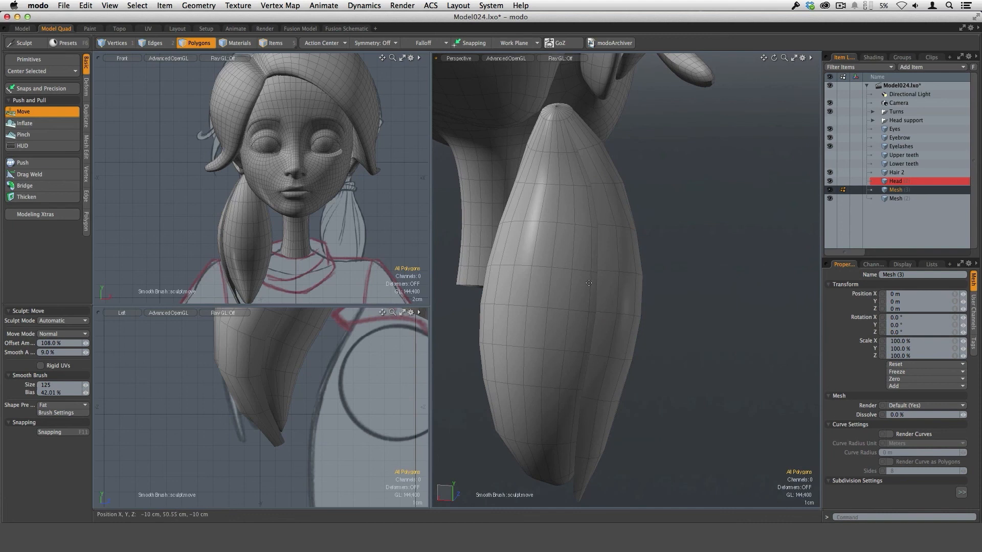
pyautogui.keyDown('alt'); pyautogui.moveTo(622, 297); pyautogui.dragTo(598, 317); pyautogui.keyUp('alt')
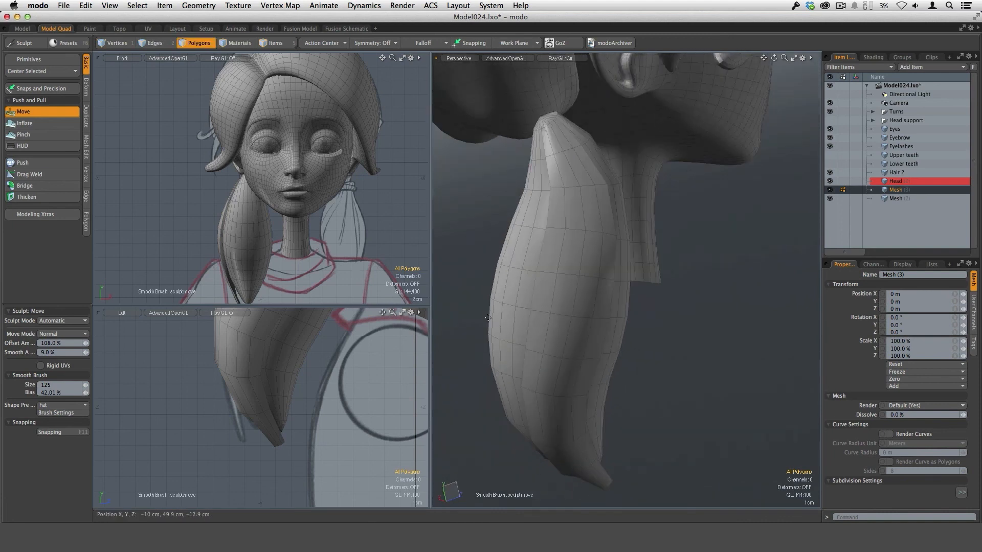
pyautogui.keyDown('ctrl'); pyautogui.keyDown('alt'); pyautogui.moveTo(328, 354); pyautogui.dragTo(340, 356); pyautogui.keyUp('alt'); pyautogui.keyUp('ctrl')
pyautogui.moveTo(268, 440); pyautogui.dragTo(266, 440, button='right')
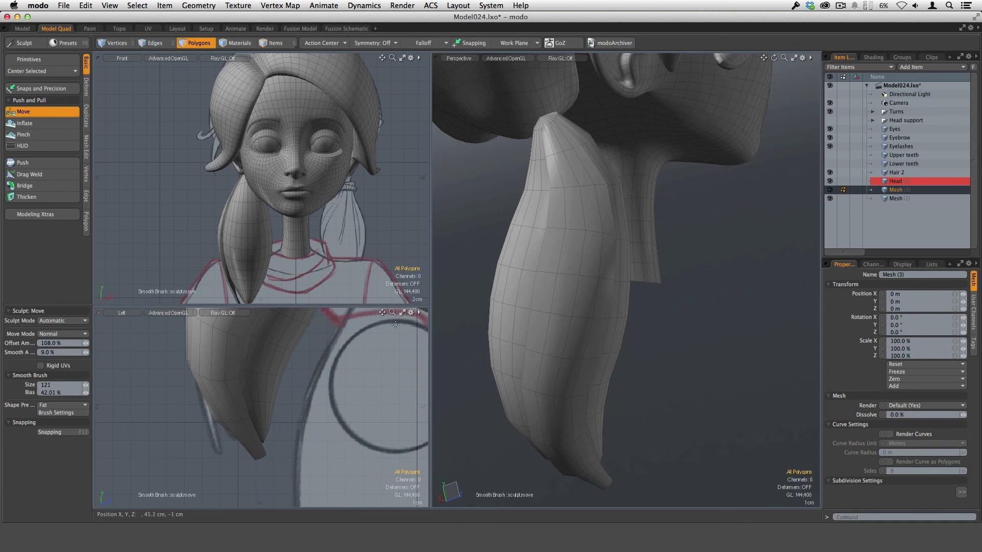
pyautogui.keyDown('alt'); pyautogui.moveTo(692, 298); pyautogui.dragTo(441, 287); pyautogui.keyUp('alt')
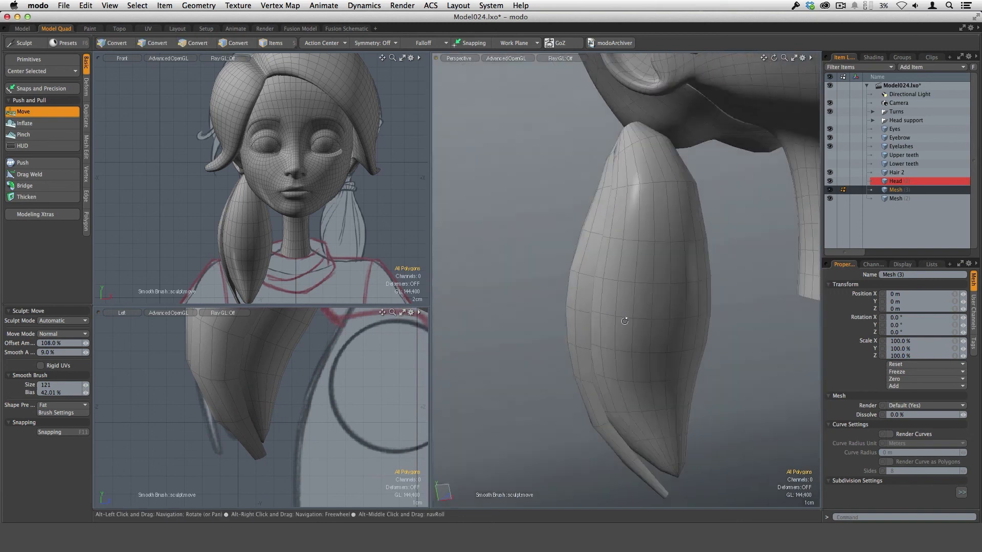
pyautogui.keyDown('alt'); pyautogui.keyDown('shift'); pyautogui.moveTo(642, 340); pyautogui.dragTo(548, 340); pyautogui.keyUp('shift'); pyautogui.keyUp('alt')
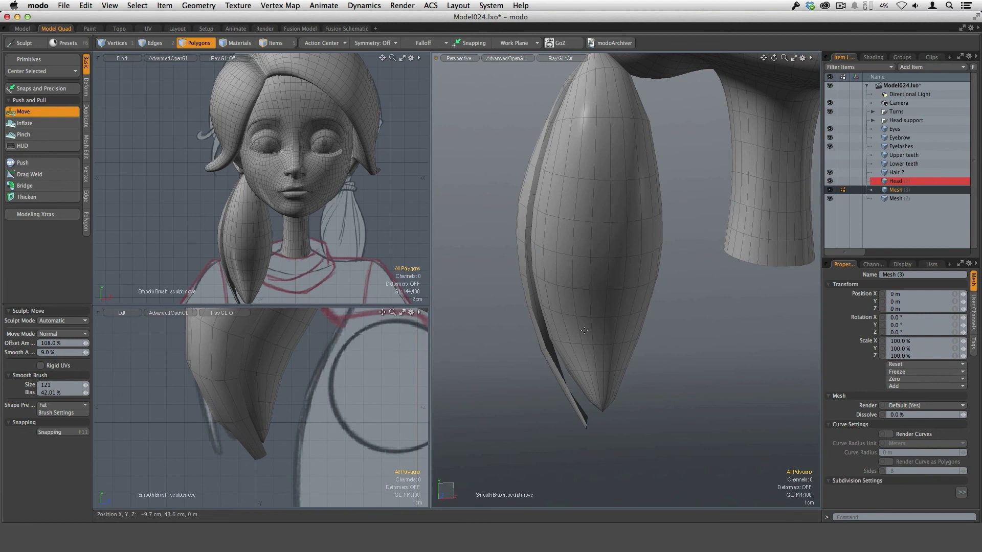
pyautogui.keyDown('alt'); pyautogui.moveTo(584, 330); pyautogui.dragTo(508, 235); pyautogui.keyUp('alt')
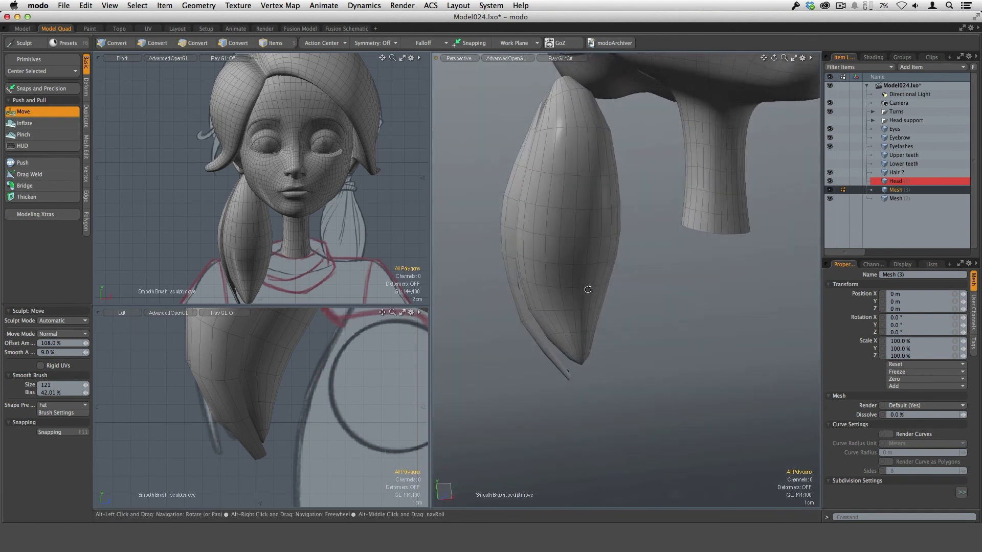
pyautogui.keyDown('alt'); pyautogui.moveTo(590, 292); pyautogui.dragTo(604, 311); pyautogui.keyUp('alt')
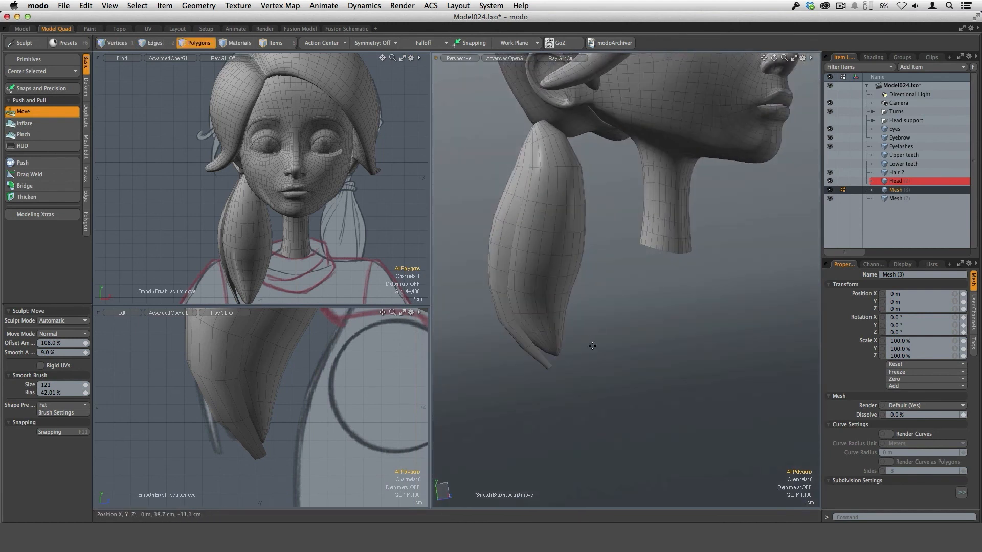
pyautogui.keyDown('alt'); pyautogui.moveTo(564, 270); pyautogui.dragTo(566, 310); pyautogui.keyUp('alt')
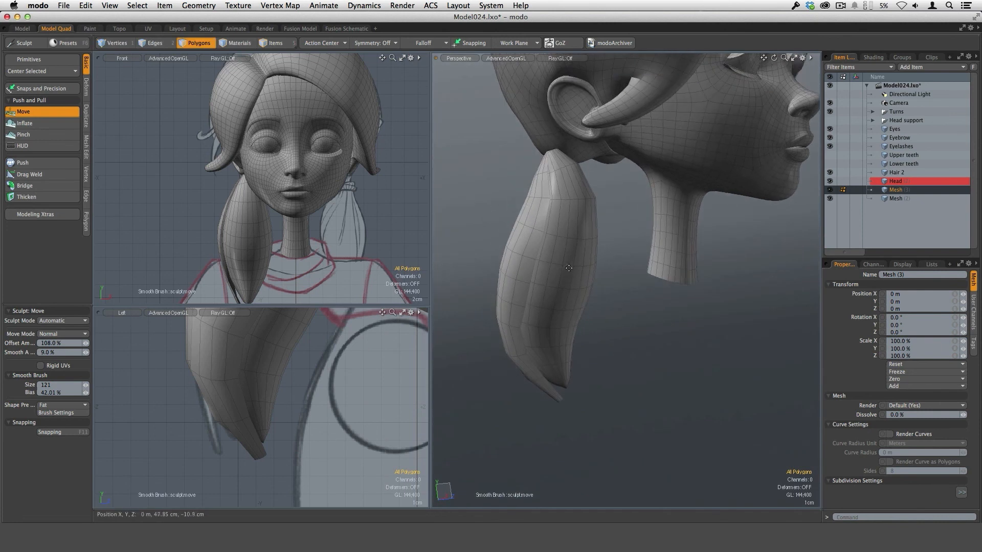
# - Select a wide polygon strip down the back of the base ponytail, from upper end to tip, and copy it into a new mesh item
pyautogui.click(895, 198)
pyautogui.moveTo(556, 265)
pyautogui.keyDown('alt'); pyautogui.mouseDown()
pyautogui.moveTo(620, 319)
pyautogui.moveTo(687, 256)
pyautogui.moveTo(677, 316)
pyautogui.moveTo(663, 233)
pyautogui.mouseUp(); pyautogui.keyUp('alt')
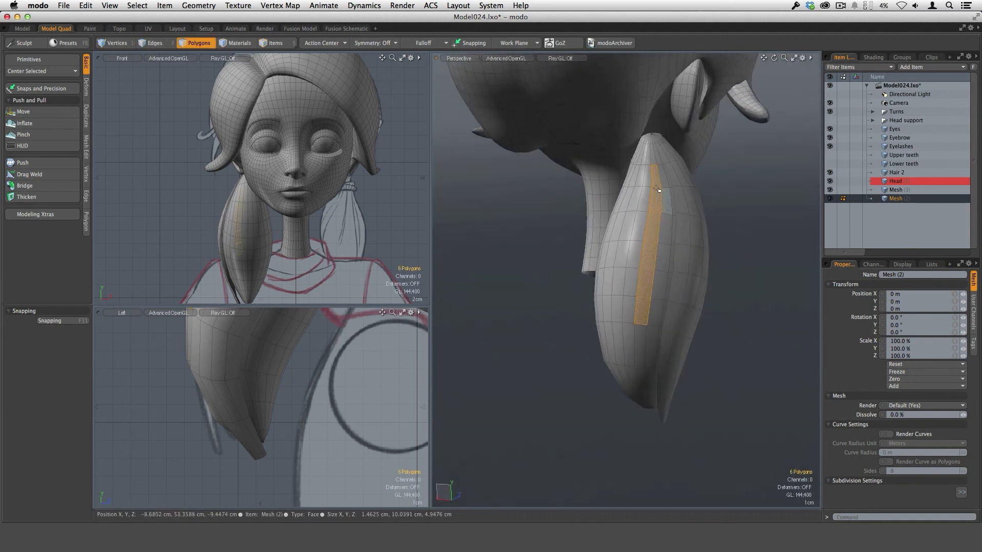
pyautogui.moveTo(652, 170)
pyautogui.keyDown('shift'); pyautogui.mouseDown()
pyautogui.moveTo(637, 339)
pyautogui.moveTo(636, 300)
pyautogui.moveTo(629, 343)
pyautogui.moveTo(640, 315)
pyautogui.mouseUp(); pyautogui.keyUp('shift')
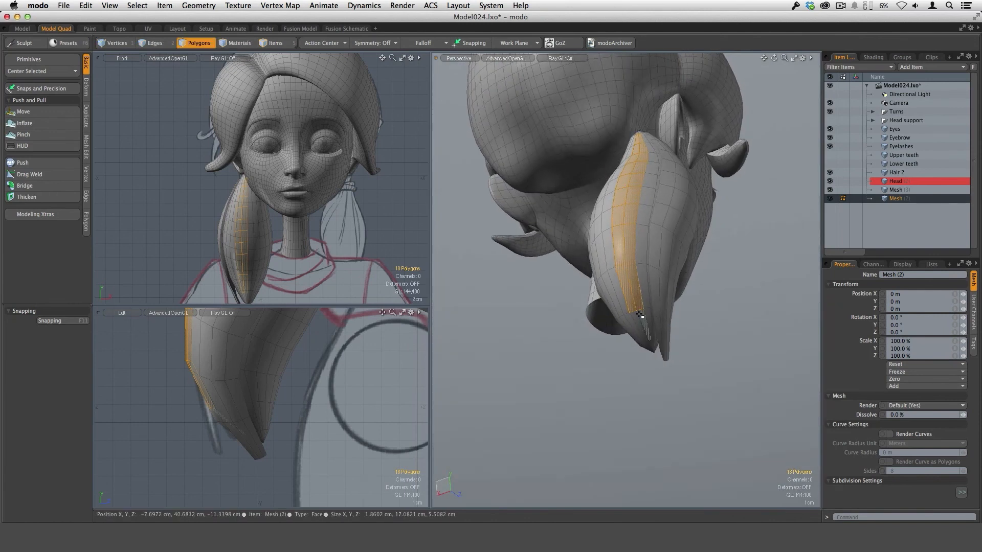
pyautogui.keyDown('alt'); pyautogui.moveTo(653, 253); pyautogui.dragTo(665, 278); pyautogui.keyUp('alt')
pyautogui.keyDown('alt'); pyautogui.moveTo(653, 212); pyautogui.dragTo(699, 317); pyautogui.keyUp('alt')
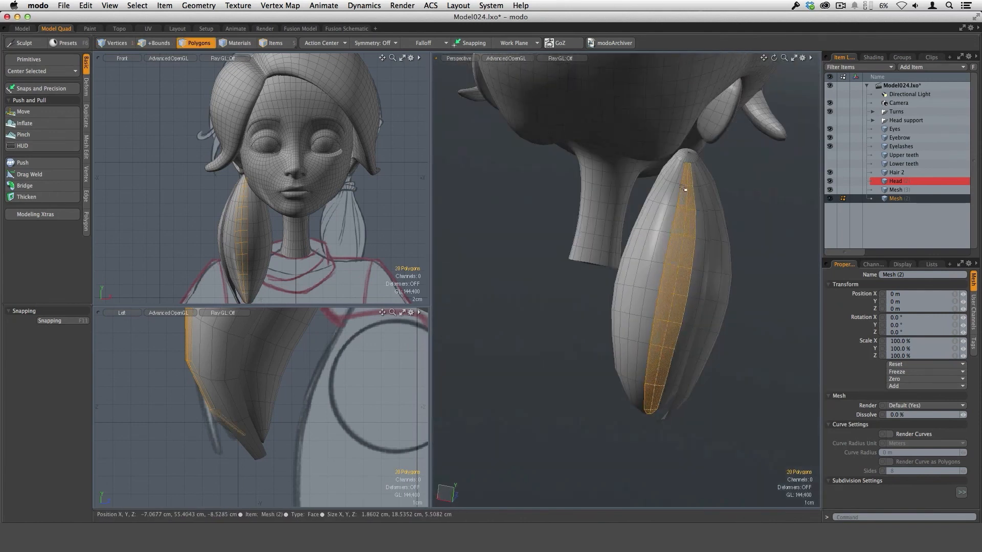
pyautogui.keyDown('shift'); pyautogui.moveTo(683, 178); pyautogui.dragTo(642, 399); pyautogui.keyUp('shift')
pyautogui.keyDown('alt'); pyautogui.moveTo(658, 313); pyautogui.dragTo(686, 317); pyautogui.keyUp('alt')
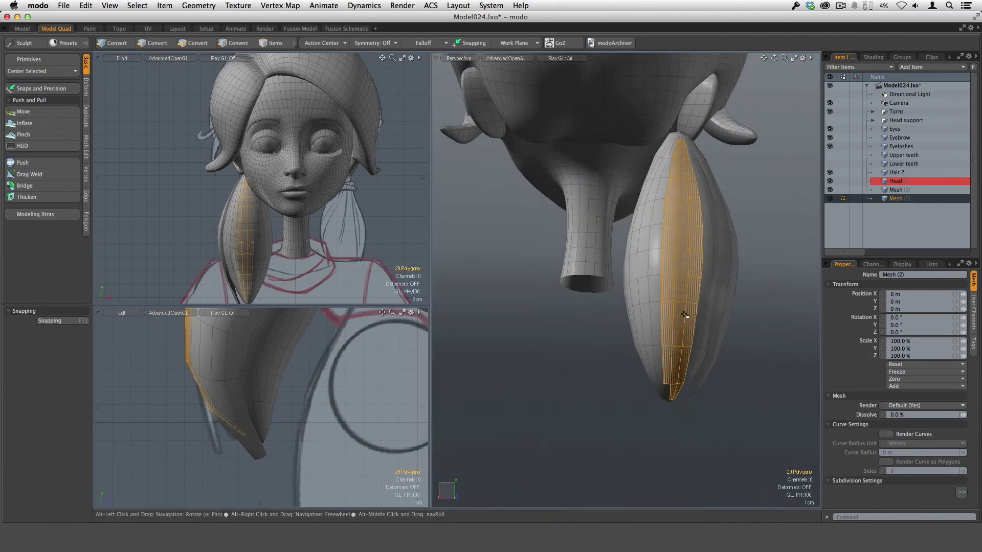
pyautogui.keyDown('shift'); pyautogui.moveTo(668, 391); pyautogui.dragTo(669, 378); pyautogui.keyUp('shift')
pyautogui.keyDown('shift'); pyautogui.moveTo(670, 175); pyautogui.dragTo(663, 180); pyautogui.keyUp('shift')
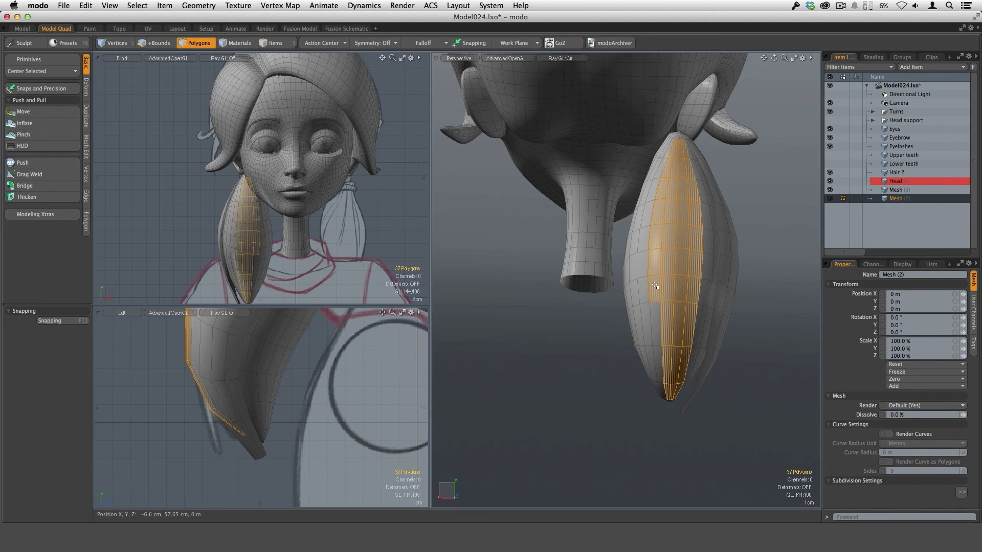
pyautogui.keyDown('alt'); pyautogui.moveTo(711, 310); pyautogui.dragTo(600, 374); pyautogui.keyUp('alt')
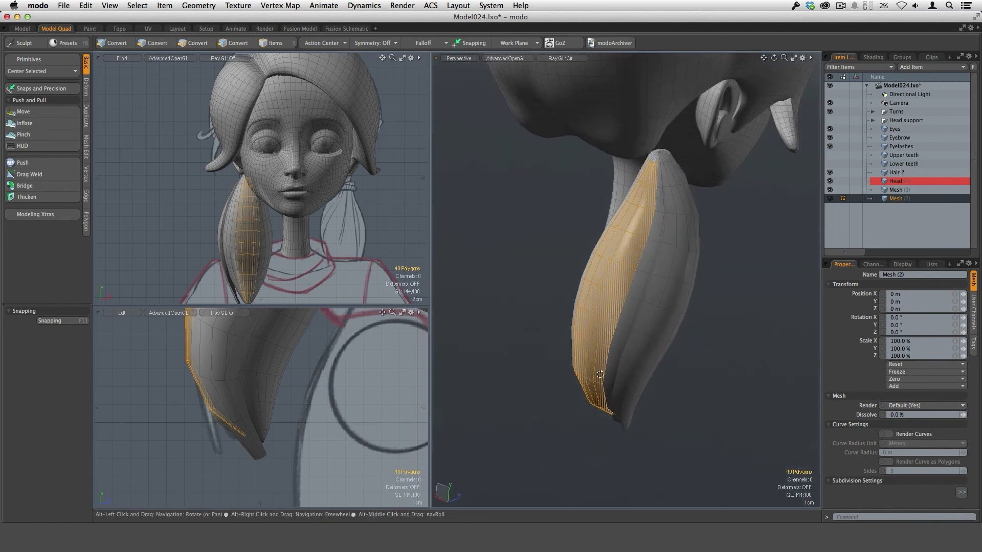
pyautogui.keyDown('alt'); pyautogui.moveTo(683, 356); pyautogui.dragTo(629, 314); pyautogui.keyUp('alt')
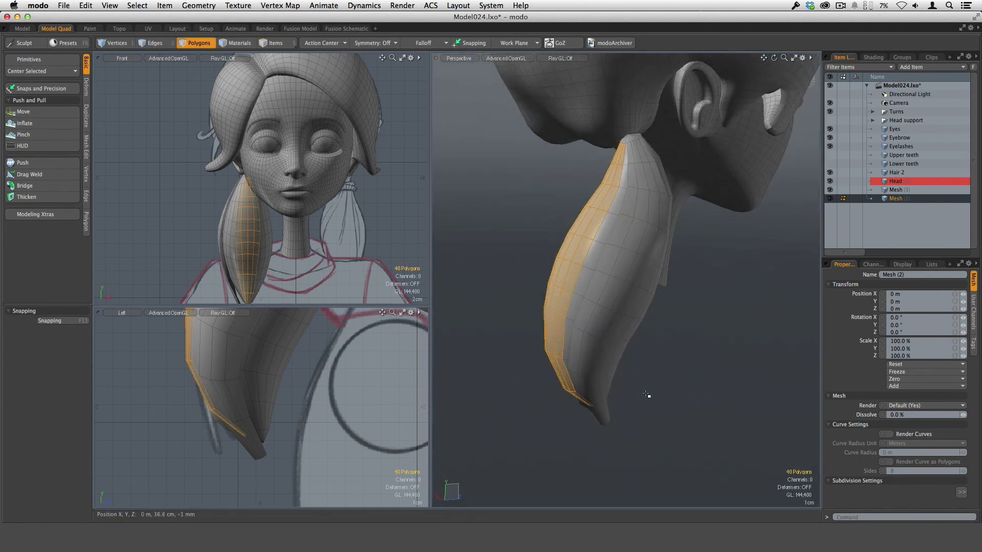
pyautogui.press('n')
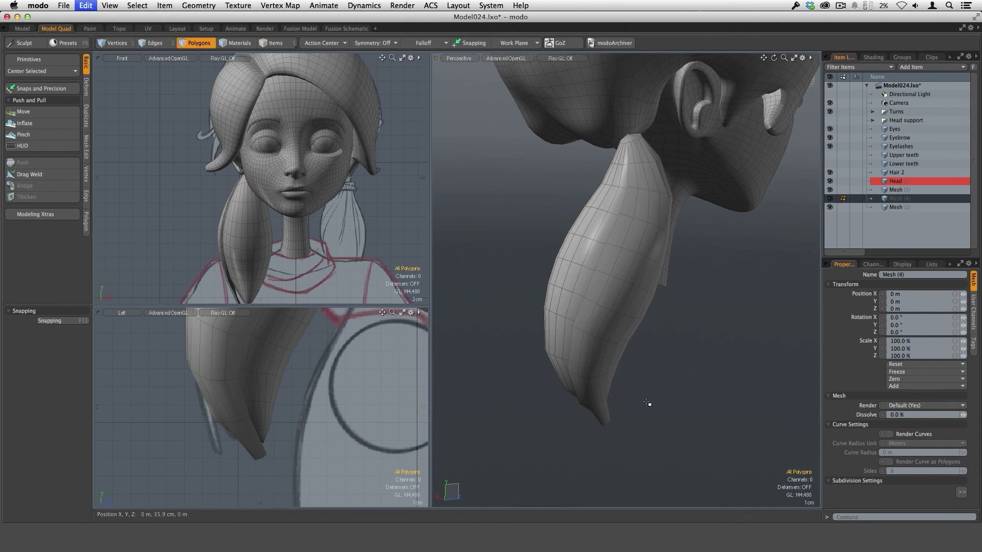
# - Push the second copied strip outward from the ponytail's surface by 3.6 mm
pyautogui.click(23, 163)
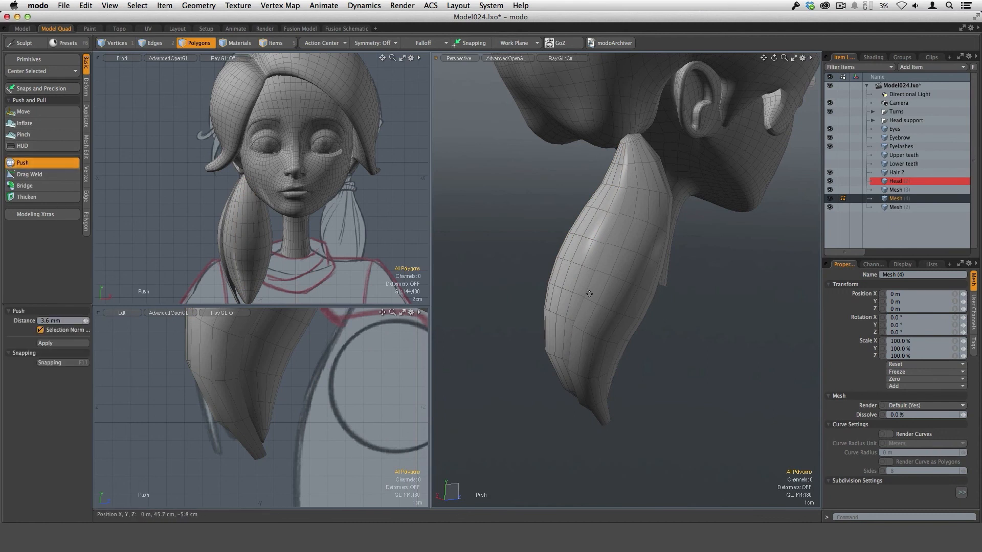
pyautogui.click(57, 348)
pyautogui.keyDown('alt'); pyautogui.moveTo(630, 358); pyautogui.dragTo(614, 158); pyautogui.keyUp('alt')
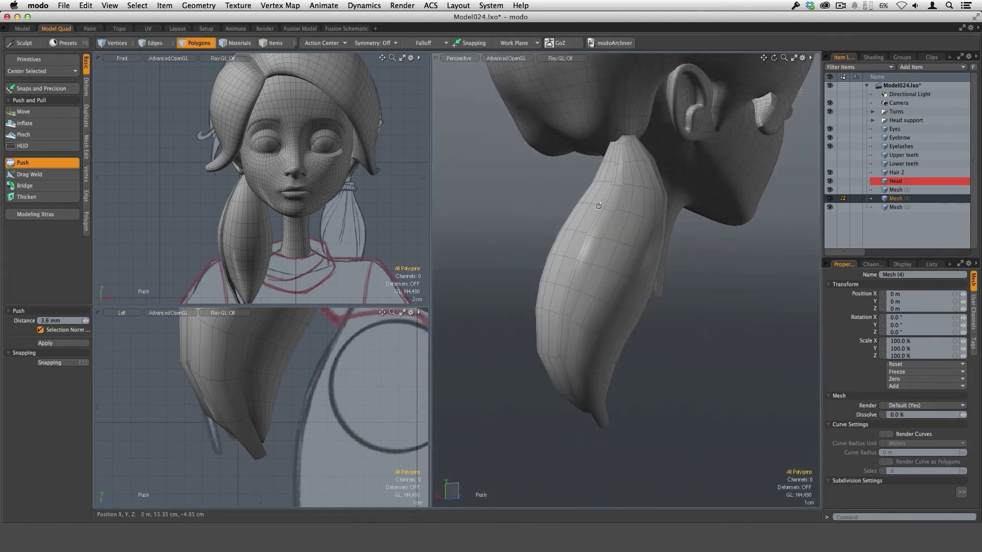
pyautogui.keyDown('alt'); pyautogui.moveTo(598, 206); pyautogui.dragTo(641, 255); pyautogui.keyUp('alt')
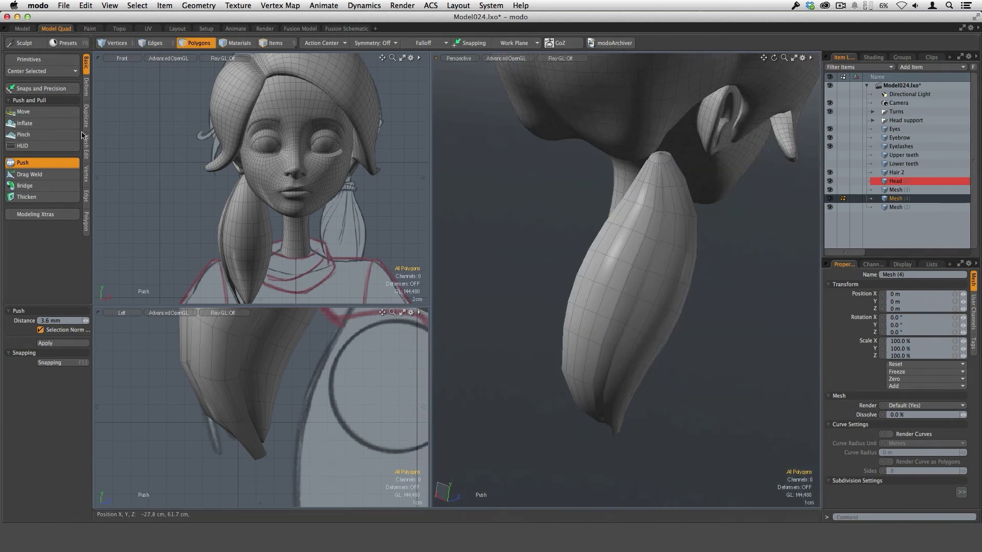
# - Shape the upper end of the second raised strand with the sculpt Move brush at size 108
pyautogui.click(31, 113)
pyautogui.keyDown('alt'); pyautogui.moveTo(654, 170); pyautogui.dragTo(615, 215); pyautogui.keyUp('alt')
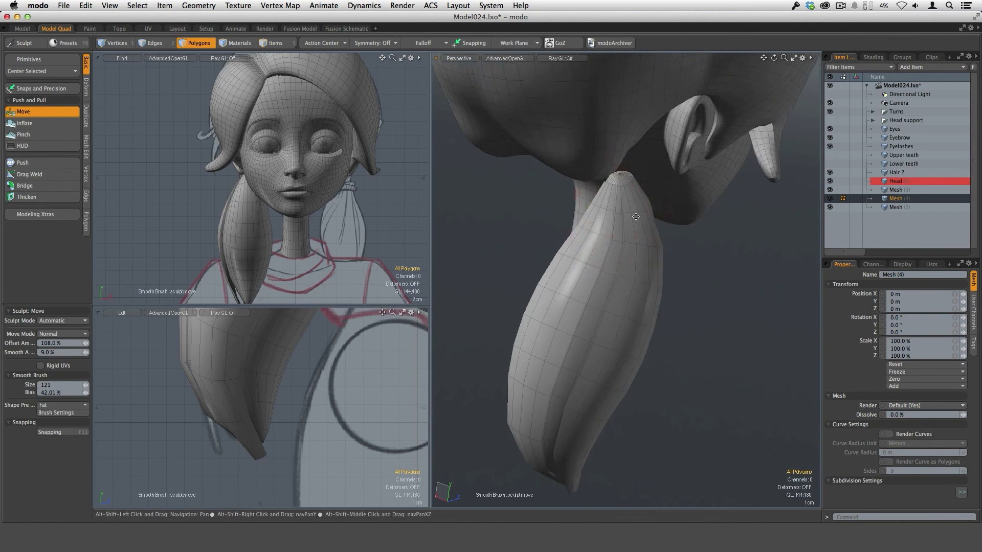
pyautogui.moveTo(615, 215); pyautogui.dragTo(638, 212, button='right')
pyautogui.scroll(3, 637, 213)
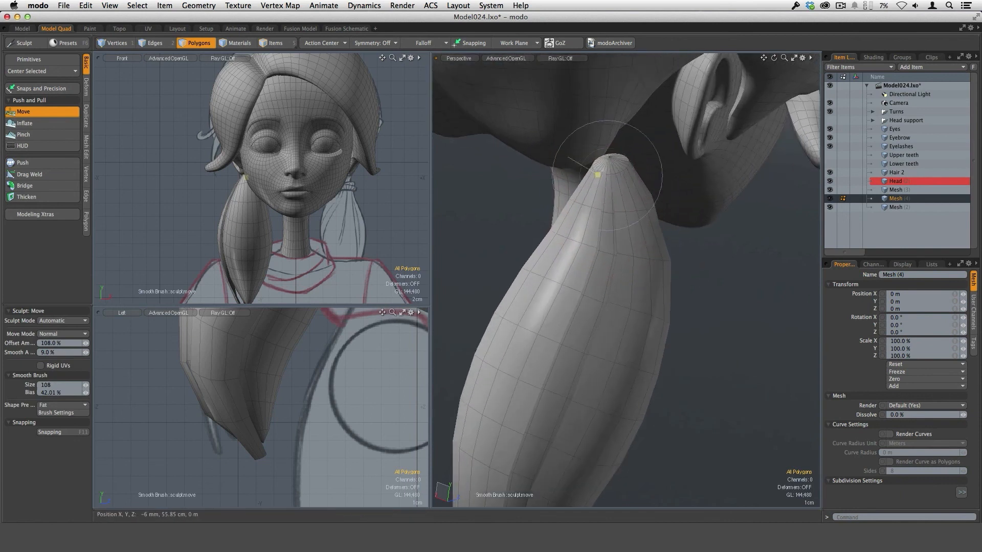
pyautogui.moveTo(616, 198)
pyautogui.keyDown('alt'); pyautogui.mouseDown()
pyautogui.moveTo(542, 187)
pyautogui.moveTo(580, 196)
pyautogui.moveTo(523, 155)
pyautogui.moveTo(576, 236)
pyautogui.mouseUp(); pyautogui.keyUp('alt')
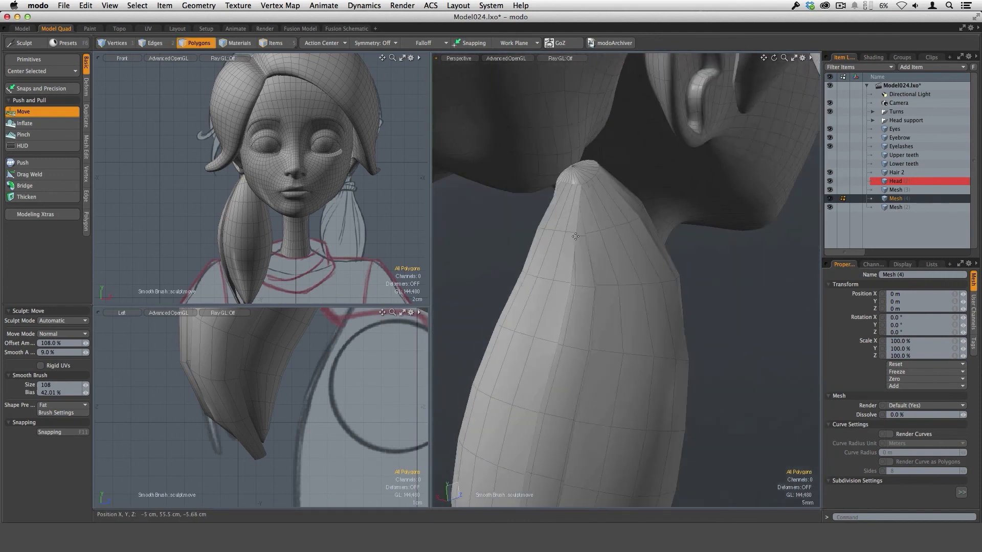
pyautogui.moveTo(589, 301)
pyautogui.keyDown('alt'); pyautogui.mouseDown()
pyautogui.moveTo(588, 128)
pyautogui.moveTo(612, 198)
pyautogui.mouseUp(); pyautogui.keyUp('alt')
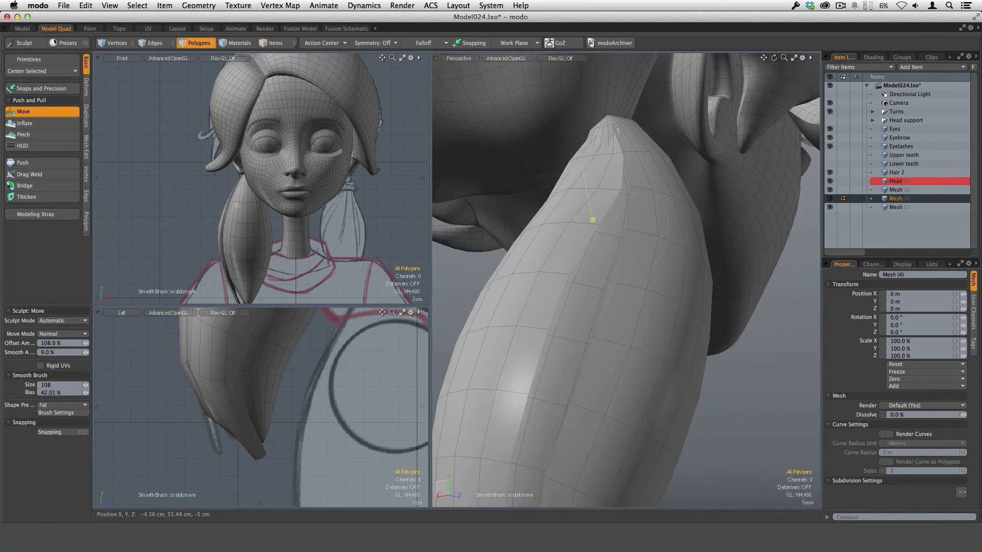
# - Reshape the second strand's contour with the sculpt Move brush at size 166 and refine its tip at size 63
pyautogui.keyDown('alt'); pyautogui.moveTo(624, 284); pyautogui.dragTo(578, 297); pyautogui.keyUp('alt')
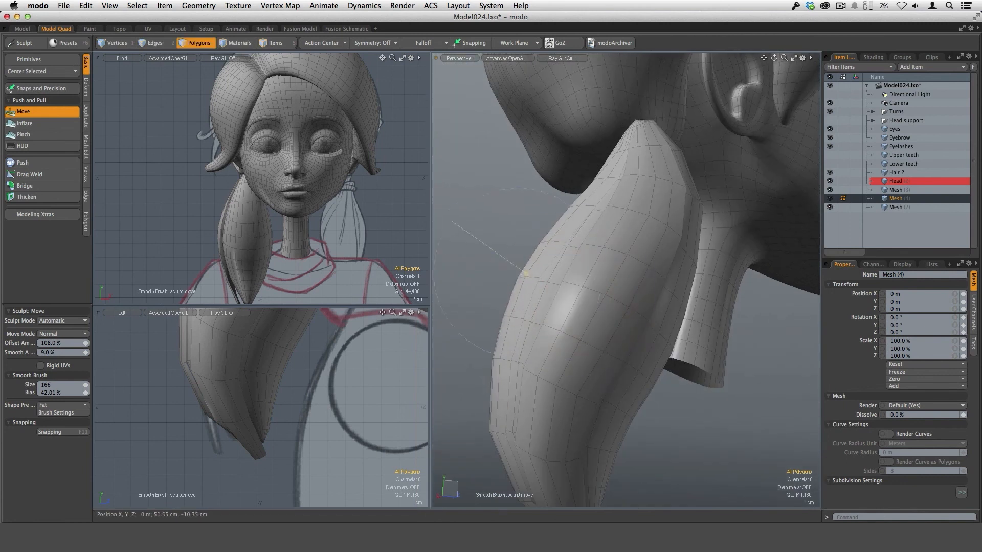
pyautogui.keyDown('alt'); pyautogui.moveTo(538, 237); pyautogui.dragTo(589, 365); pyautogui.keyUp('alt')
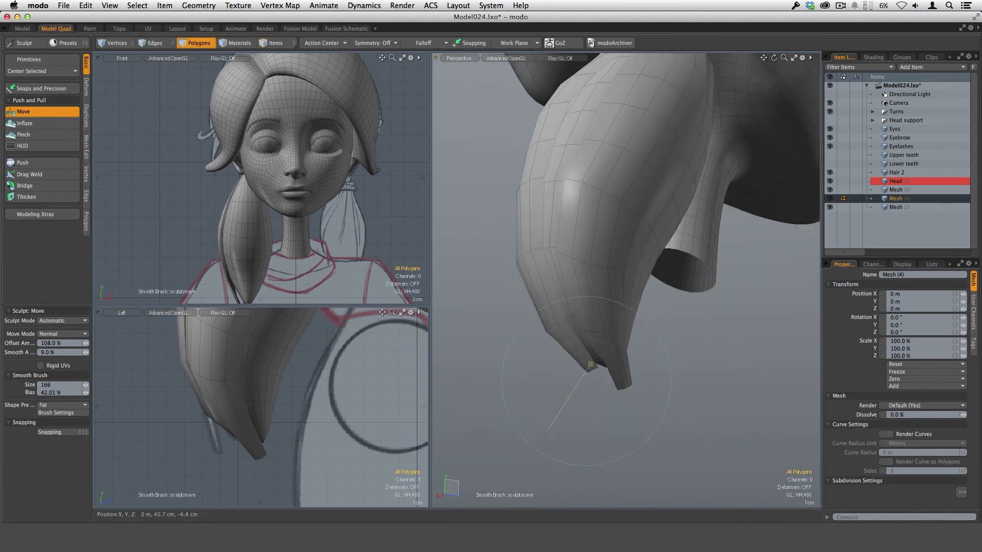
pyautogui.moveTo(528, 402)
pyautogui.keyDown('alt'); pyautogui.mouseDown()
pyautogui.moveTo(654, 340)
pyautogui.moveTo(660, 230)
pyautogui.mouseUp(); pyautogui.keyUp('alt')
pyautogui.keyDown('ctrl'); pyautogui.keyDown('alt'); pyautogui.moveTo(609, 313); pyautogui.dragTo(634, 311); pyautogui.keyUp('alt'); pyautogui.keyUp('ctrl')
pyautogui.moveTo(609, 311); pyautogui.dragTo(607, 310, button='right')
pyautogui.keyDown('alt'); pyautogui.moveTo(605, 285); pyautogui.dragTo(561, 317); pyautogui.keyUp('alt')
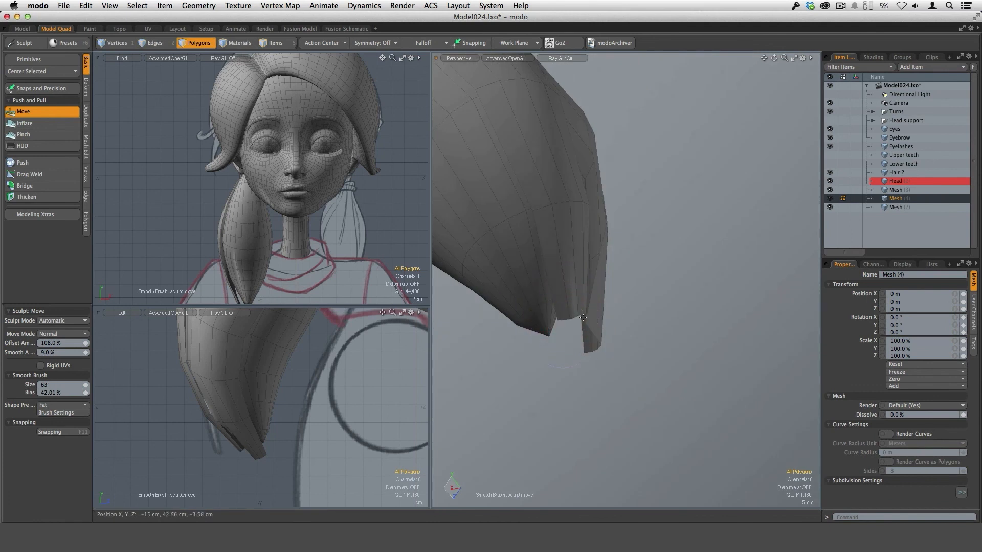
pyautogui.moveTo(579, 217)
pyautogui.keyDown('alt'); pyautogui.mouseDown()
pyautogui.moveTo(465, 448)
pyautogui.moveTo(616, 351)
pyautogui.moveTo(685, 214)
pyautogui.moveTo(574, 209)
pyautogui.moveTo(527, 220)
pyautogui.moveTo(436, 376)
pyautogui.moveTo(604, 373)
pyautogui.moveTo(563, 384)
pyautogui.moveTo(537, 337)
pyautogui.moveTo(605, 358)
pyautogui.moveTo(632, 325)
pyautogui.moveTo(636, 241)
pyautogui.moveTo(618, 229)
pyautogui.moveTo(598, 240)
pyautogui.moveTo(577, 226)
pyautogui.mouseUp(); pyautogui.keyUp('alt')
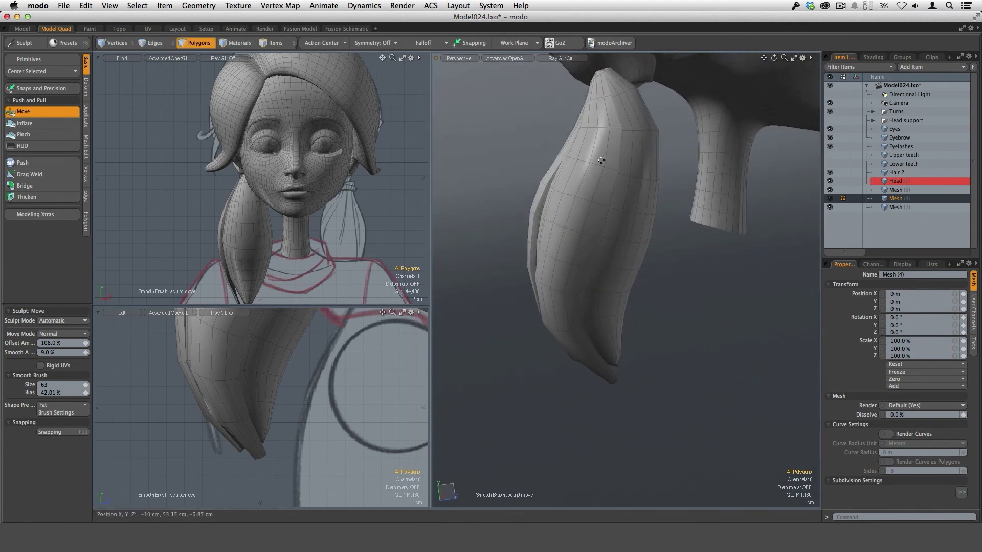
pyautogui.keyDown('alt'); pyautogui.moveTo(591, 339); pyautogui.dragTo(583, 302); pyautogui.keyUp('alt')
# - Adjust the second strand's upper part with the sculpt Move brush at size 86 and check the ponytail from several angles
pyautogui.keyDown('ctrl'); pyautogui.keyDown('alt'); pyautogui.moveTo(569, 208); pyautogui.dragTo(593, 280); pyautogui.keyUp('alt'); pyautogui.keyUp('ctrl')
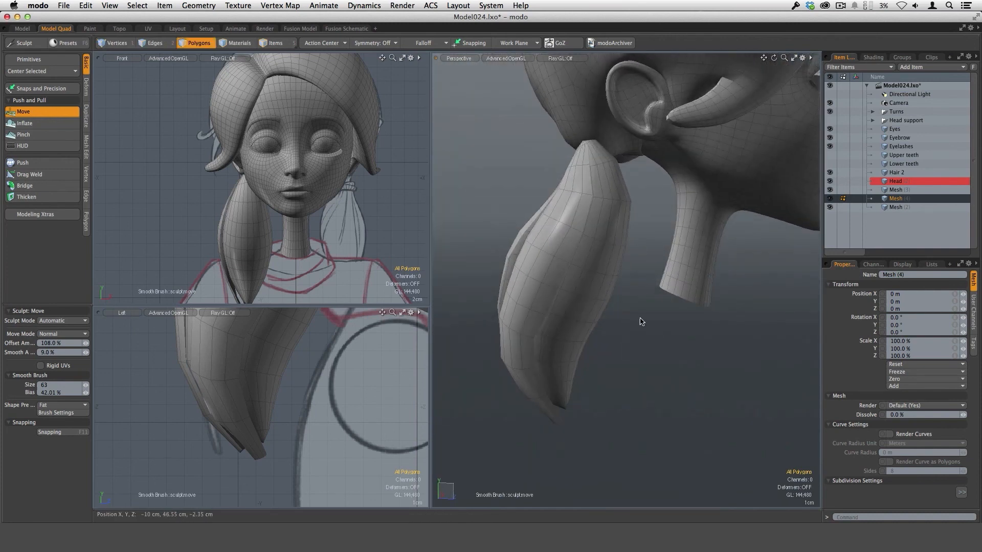
pyautogui.keyDown('alt'); pyautogui.moveTo(641, 321); pyautogui.dragTo(568, 314); pyautogui.keyUp('alt')
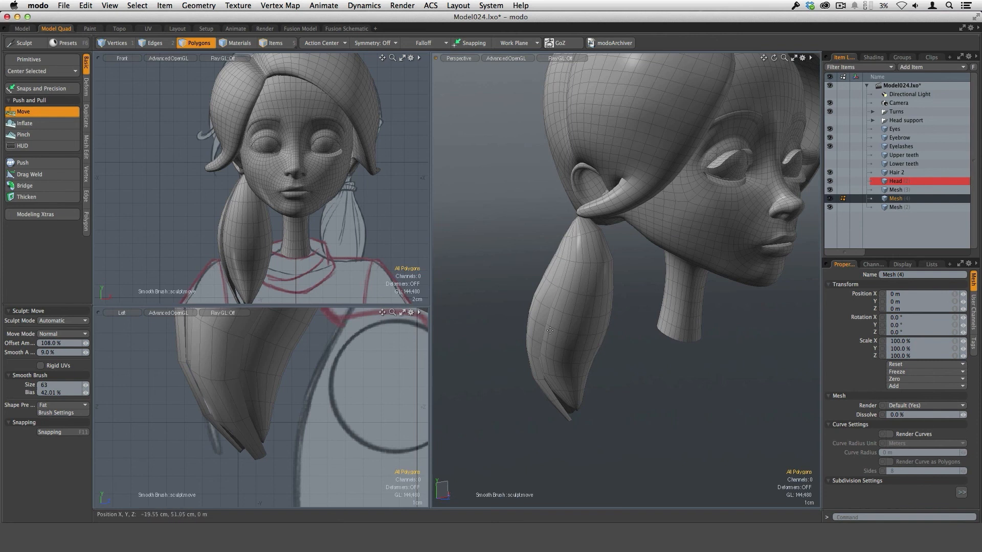
pyautogui.moveTo(639, 360)
pyautogui.keyDown('alt'); pyautogui.mouseDown()
pyautogui.moveTo(624, 353)
pyautogui.moveTo(667, 278)
pyautogui.moveTo(599, 275)
pyautogui.moveTo(635, 289)
pyautogui.moveTo(567, 279)
pyautogui.mouseUp(); pyautogui.keyUp('alt')
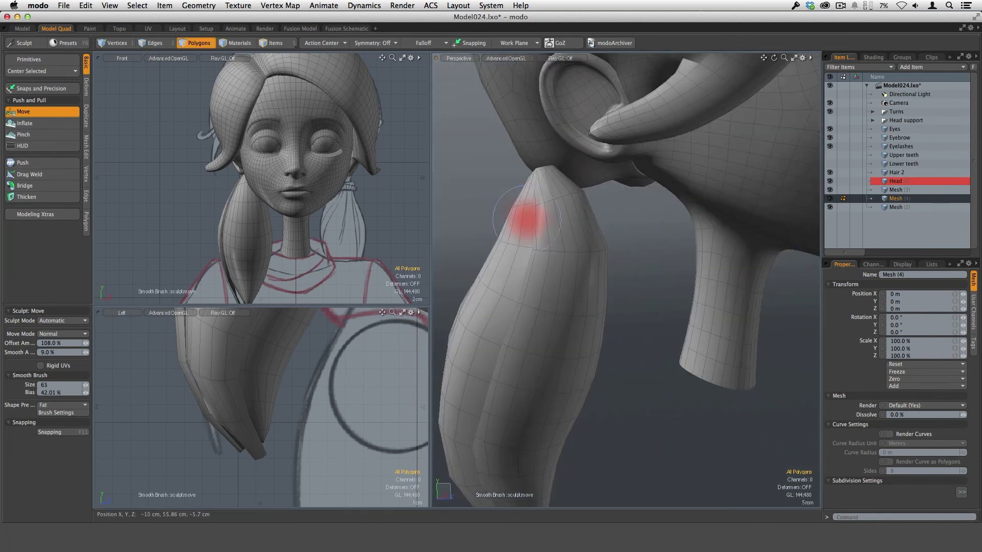
pyautogui.moveTo(527, 220); pyautogui.dragTo(540, 219, button='right')
pyautogui.keyDown('ctrl'); pyautogui.keyDown('alt'); pyautogui.moveTo(563, 242); pyautogui.dragTo(603, 251); pyautogui.keyUp('alt'); pyautogui.keyUp('ctrl')
pyautogui.keyDown('alt'); pyautogui.moveTo(603, 251); pyautogui.dragTo(655, 343); pyautogui.keyUp('alt')
pyautogui.keyDown('alt'); pyautogui.keyDown('shift'); pyautogui.moveTo(655, 342); pyautogui.dragTo(646, 301); pyautogui.keyUp('shift'); pyautogui.keyUp('alt')
pyautogui.keyDown('ctrl'); pyautogui.keyDown('alt'); pyautogui.moveTo(544, 279); pyautogui.dragTo(697, 204); pyautogui.keyUp('alt'); pyautogui.keyUp('ctrl')
# - Turn Double Sided off for the Clay material to examine the inner faces of the strands, and switch it back on
pyautogui.click(873, 57)
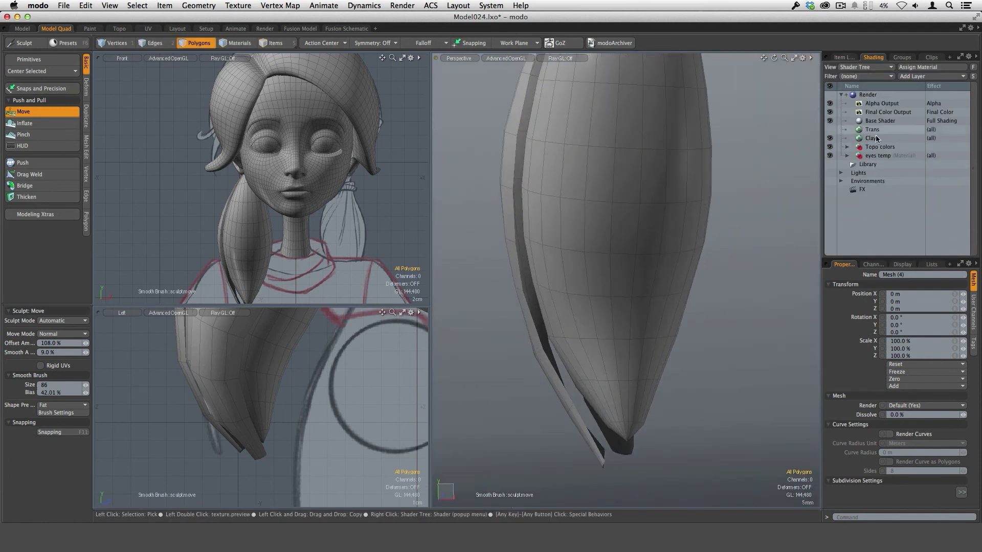
pyautogui.click(876, 137)
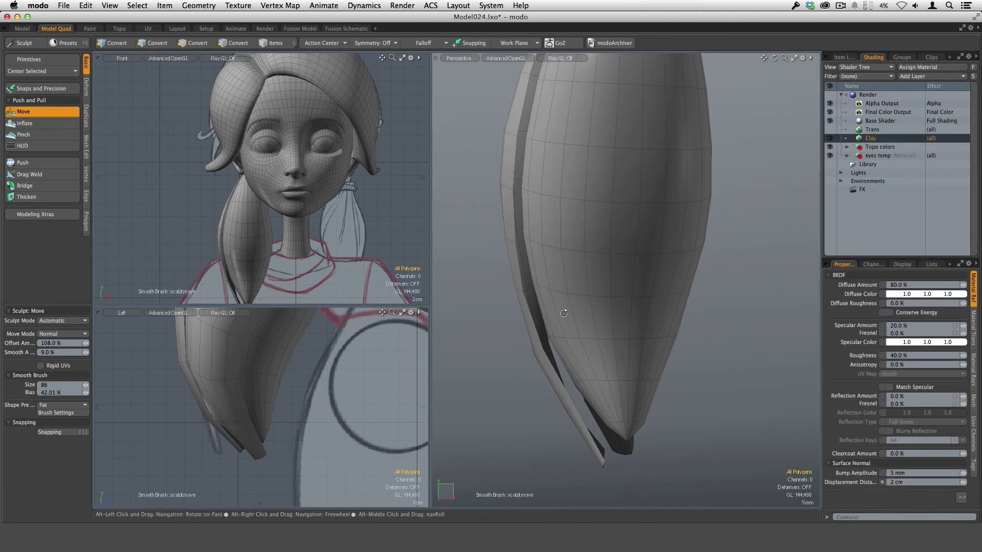
pyautogui.keyDown('alt'); pyautogui.moveTo(534, 281); pyautogui.dragTo(518, 278); pyautogui.keyUp('alt')
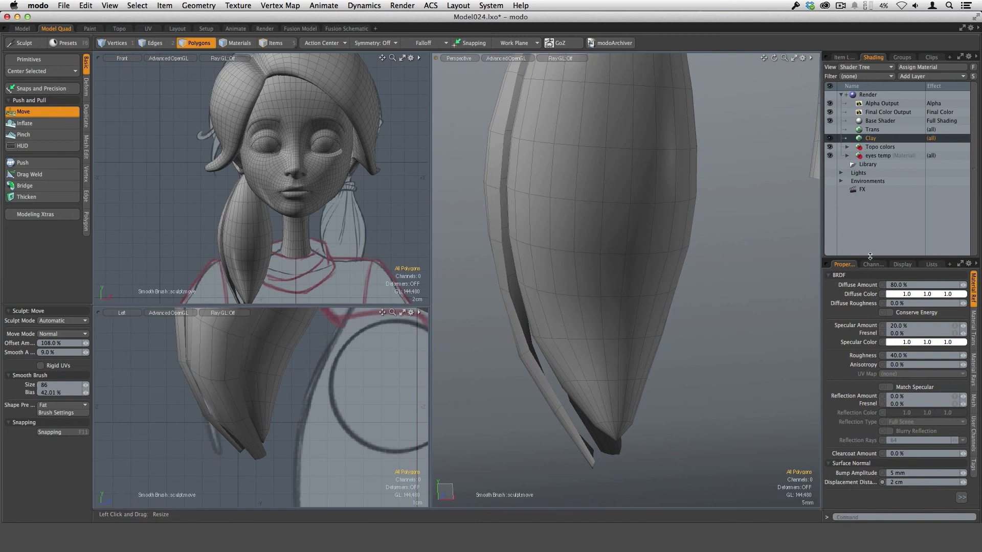
pyautogui.moveTo(869, 256); pyautogui.dragTo(867, 213)
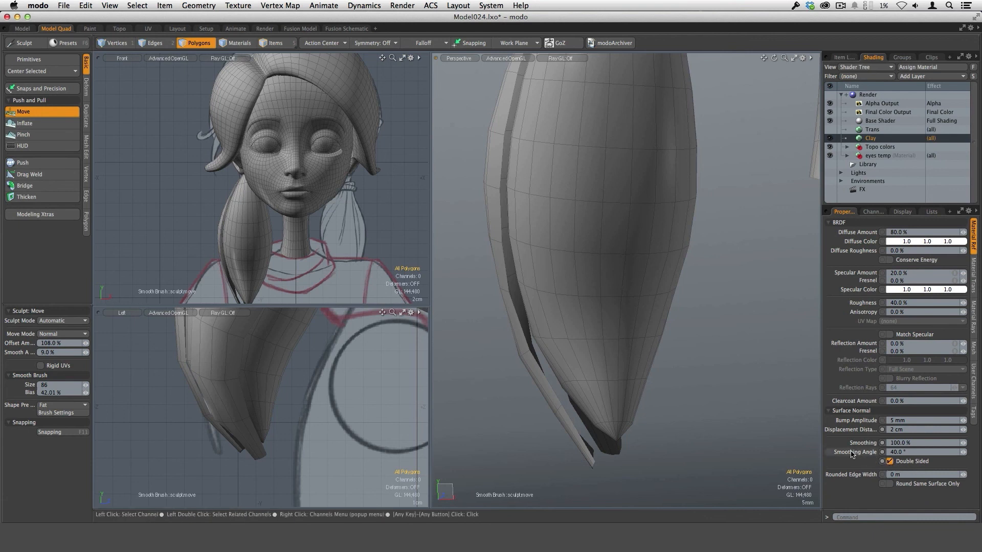
pyautogui.keyDown('alt'); pyautogui.moveTo(616, 348); pyautogui.dragTo(612, 324); pyautogui.keyUp('alt')
pyautogui.click(889, 464)
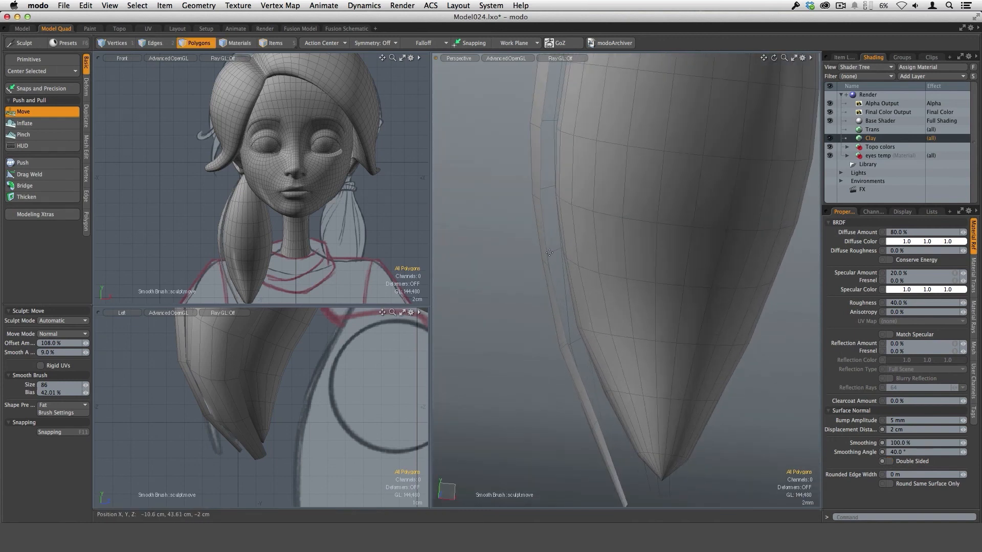
pyautogui.keyDown('ctrl'); pyautogui.keyDown('alt'); pyautogui.moveTo(594, 291); pyautogui.dragTo(600, 361); pyautogui.keyUp('alt'); pyautogui.keyUp('ctrl')
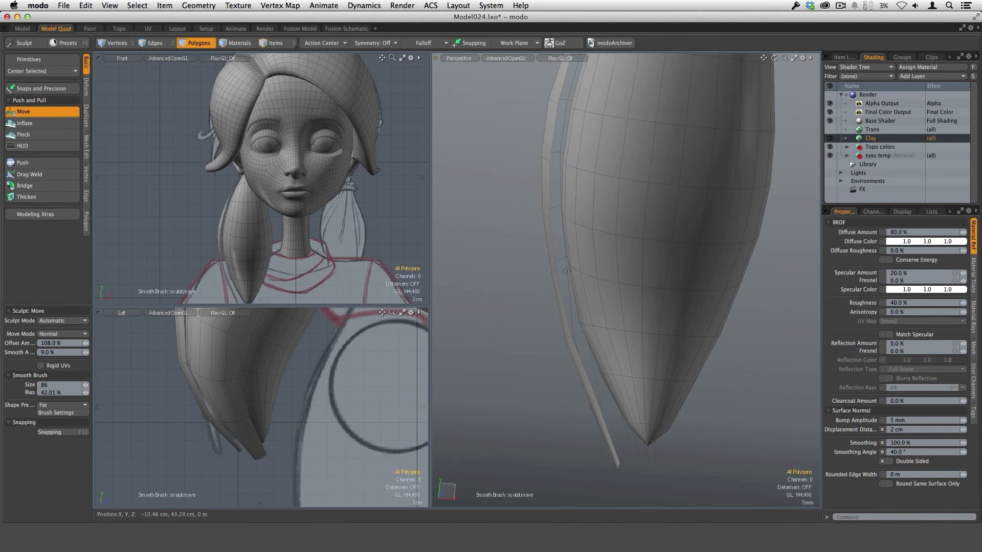
pyautogui.keyDown('alt'); pyautogui.moveTo(570, 328); pyautogui.dragTo(606, 331); pyautogui.keyUp('alt')
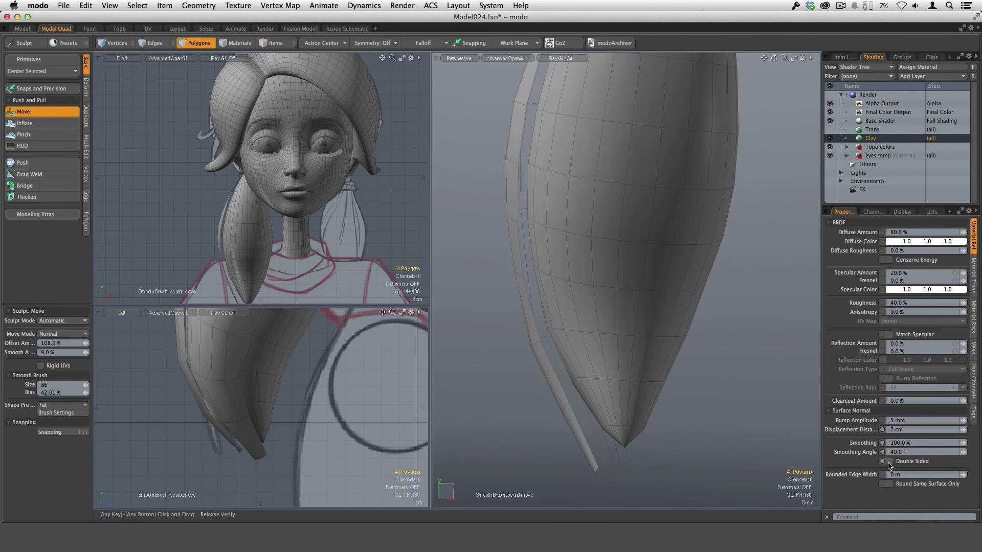
pyautogui.click(889, 461)
pyautogui.keyDown('alt'); pyautogui.moveTo(583, 404); pyautogui.dragTo(607, 410); pyautogui.keyUp('alt')
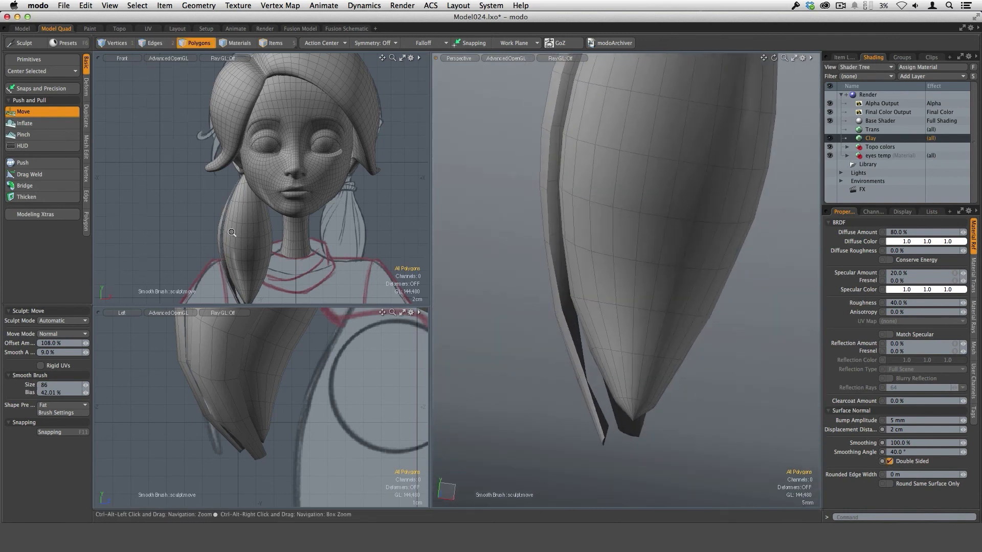
# - Examine the ponytail's overlapping strands and their tips from the front, back and side
pyautogui.keyDown('ctrl'); pyautogui.keyDown('alt'); pyautogui.moveTo(231, 232); pyautogui.dragTo(262, 228); pyautogui.keyUp('alt'); pyautogui.keyUp('ctrl')
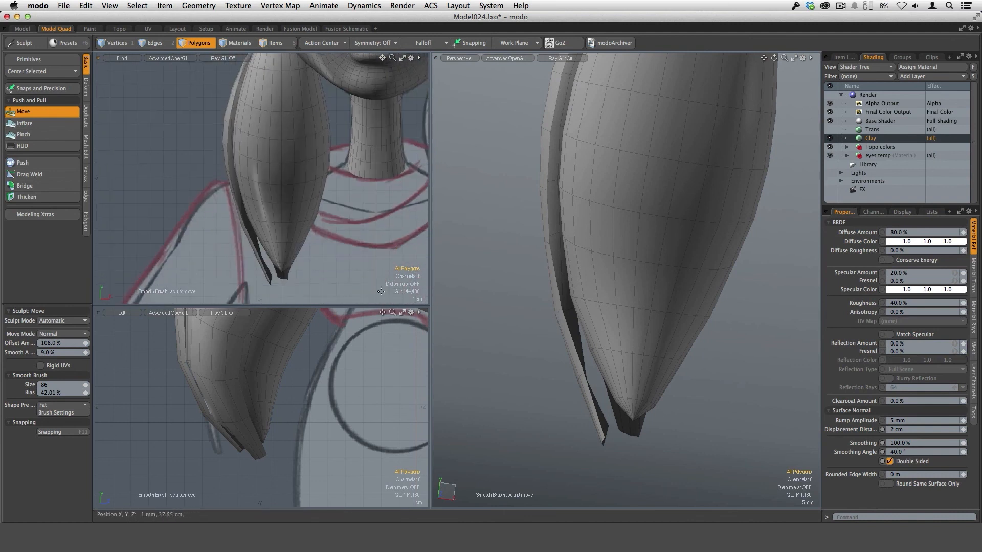
pyautogui.keyDown('alt'); pyautogui.moveTo(630, 353); pyautogui.dragTo(657, 263); pyautogui.keyUp('alt')
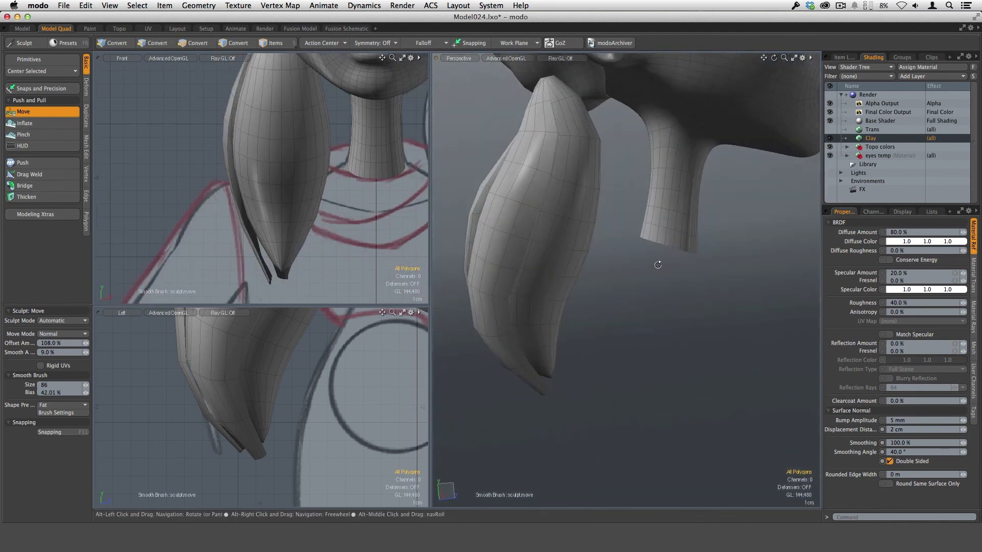
pyautogui.keyDown('alt'); pyautogui.moveTo(613, 302); pyautogui.dragTo(564, 299); pyautogui.keyUp('alt')
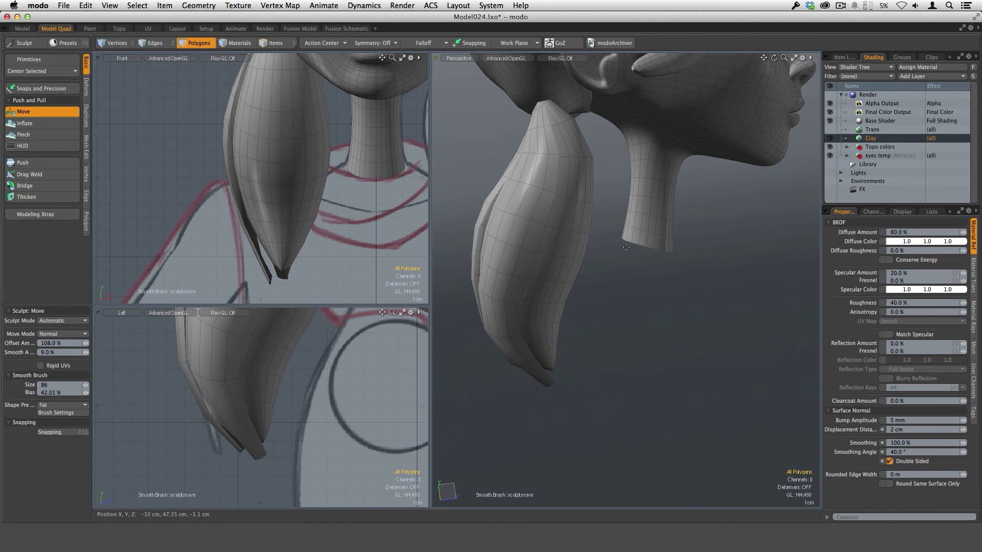
pyautogui.keyDown('alt'); pyautogui.moveTo(527, 247); pyautogui.dragTo(574, 279); pyautogui.keyUp('alt')
pyautogui.keyDown('alt'); pyautogui.moveTo(662, 275); pyautogui.dragTo(596, 286); pyautogui.keyUp('alt')
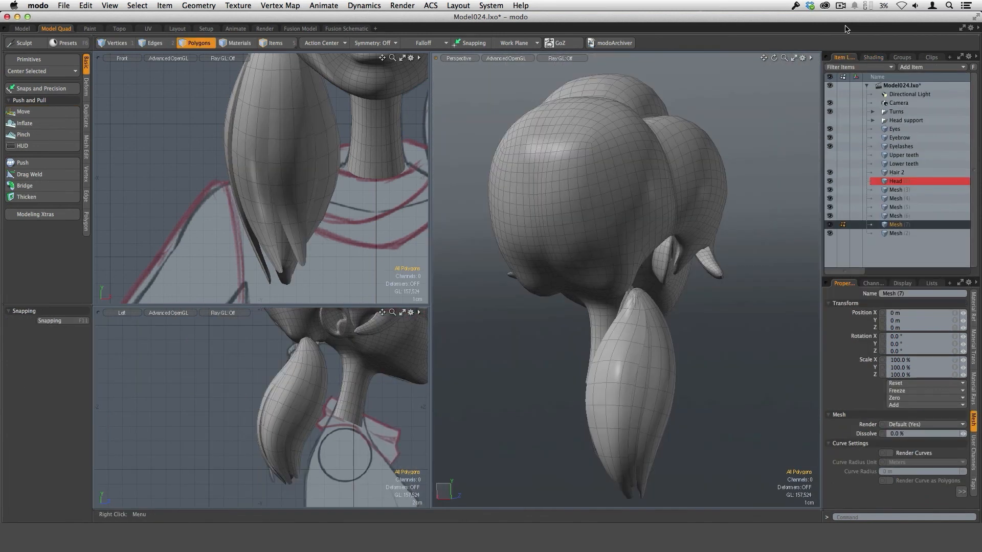
pyautogui.keyDown('alt'); pyautogui.keyDown('shift'); pyautogui.moveTo(692, 337); pyautogui.dragTo(771, 253); pyautogui.keyUp('shift'); pyautogui.keyUp('alt')
pyautogui.keyDown('alt'); pyautogui.moveTo(675, 268); pyautogui.dragTo(756, 276); pyautogui.keyUp('alt')
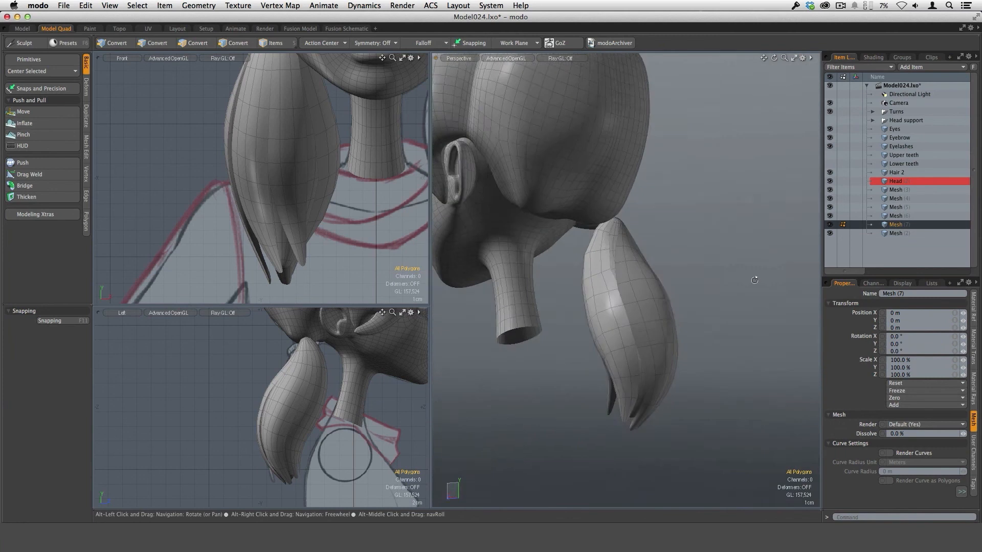
pyautogui.keyDown('alt'); pyautogui.moveTo(621, 271); pyautogui.dragTo(535, 278); pyautogui.keyUp('alt')
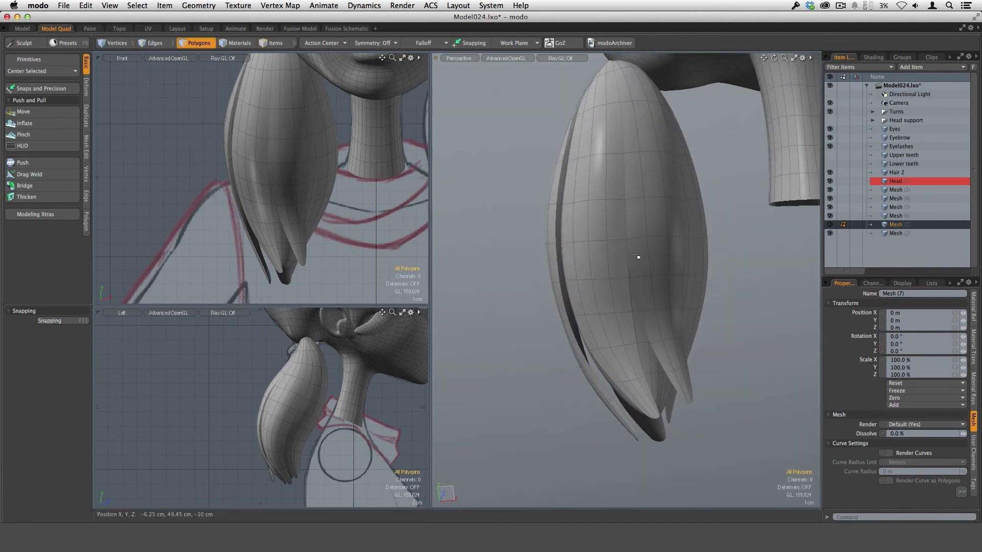
pyautogui.keyDown('alt'); pyautogui.moveTo(669, 369); pyautogui.dragTo(660, 288); pyautogui.keyUp('alt')
pyautogui.keyDown('alt'); pyautogui.moveTo(611, 377); pyautogui.dragTo(664, 293); pyautogui.keyUp('alt')
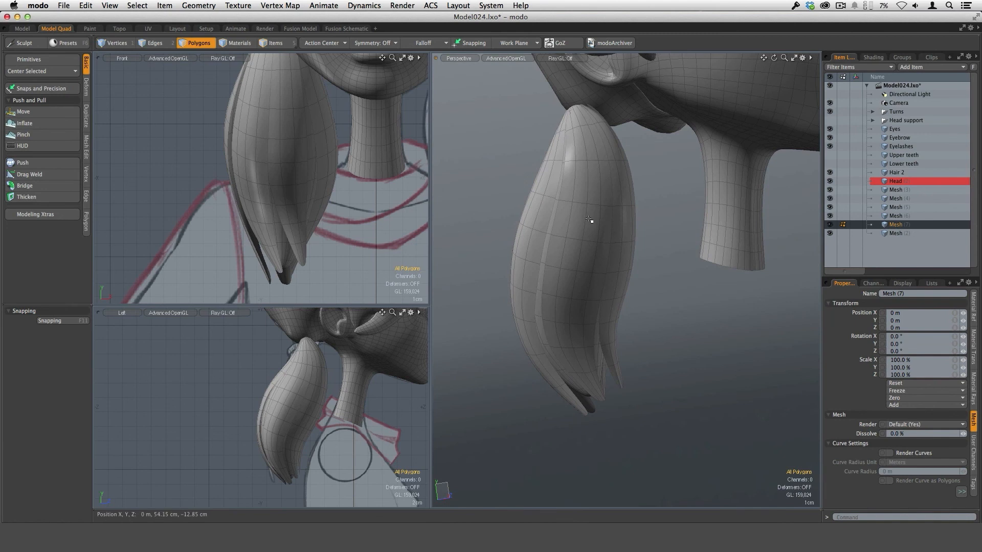
# - Merge all the ponytail strand meshes and the base ponytail into one mesh item with Transform Compensation enabled
pyautogui.click(895, 190)
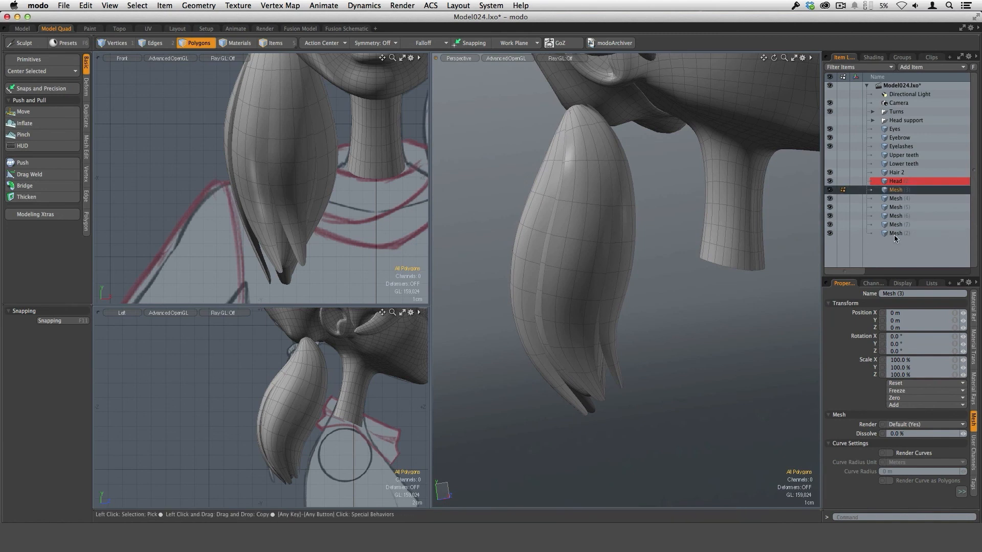
pyautogui.keyDown('shift'); pyautogui.click(895, 233); pyautogui.keyUp('shift')
pyautogui.rightClick(897, 197)
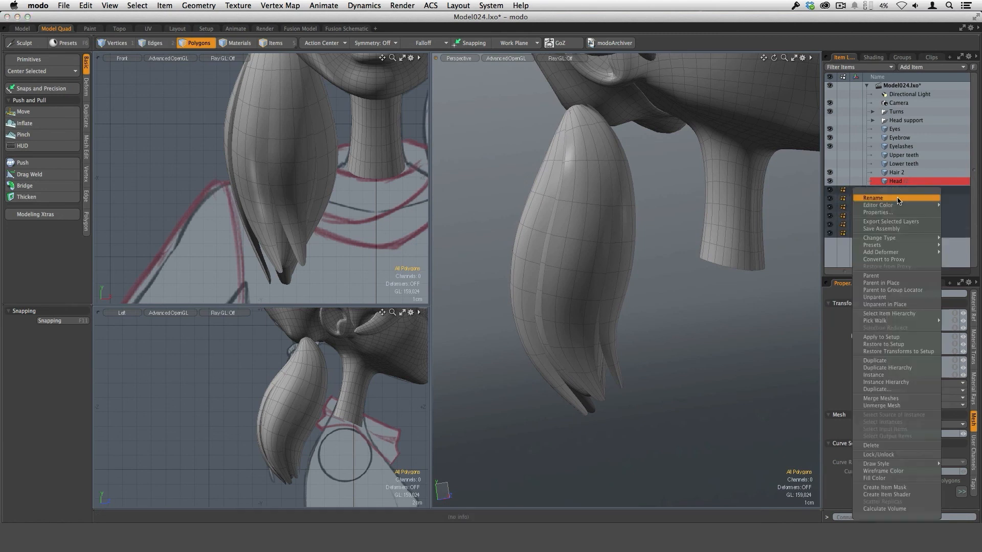
pyautogui.click(881, 398)
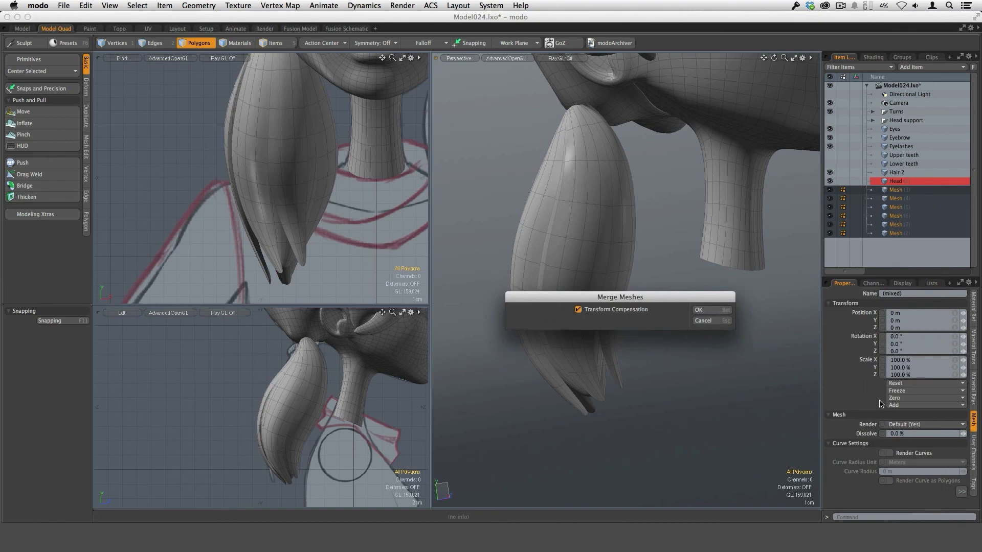
pyautogui.click(699, 310)
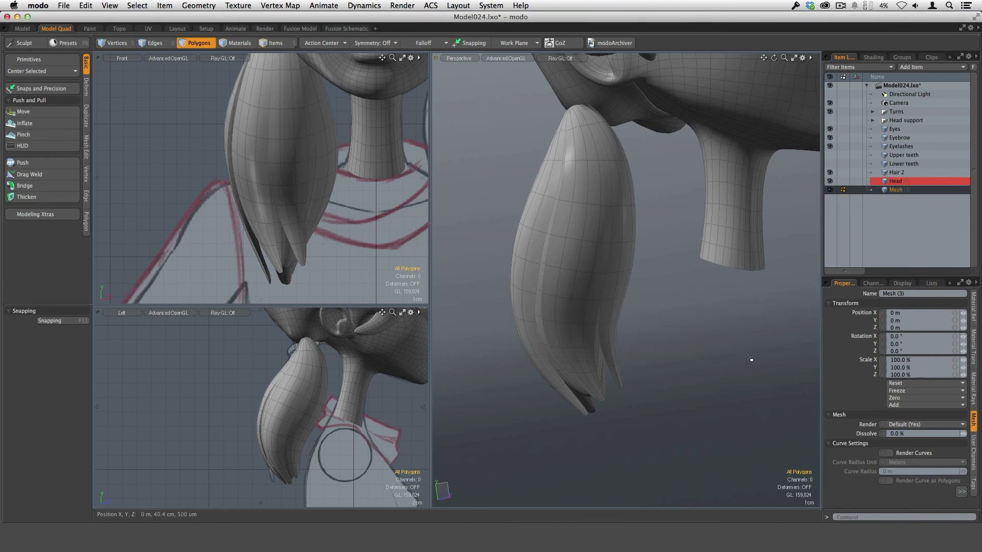
# - Turn off subdivision smoothing on the merged ponytail mesh and inspect the strand tips
pyautogui.keyDown('alt'); pyautogui.moveTo(749, 358); pyautogui.dragTo(632, 292); pyautogui.keyUp('alt')
pyautogui.keyDown('ctrl'); pyautogui.keyDown('alt'); pyautogui.moveTo(561, 333); pyautogui.dragTo(677, 407); pyautogui.keyUp('alt'); pyautogui.keyUp('ctrl')
pyautogui.press('Tab')
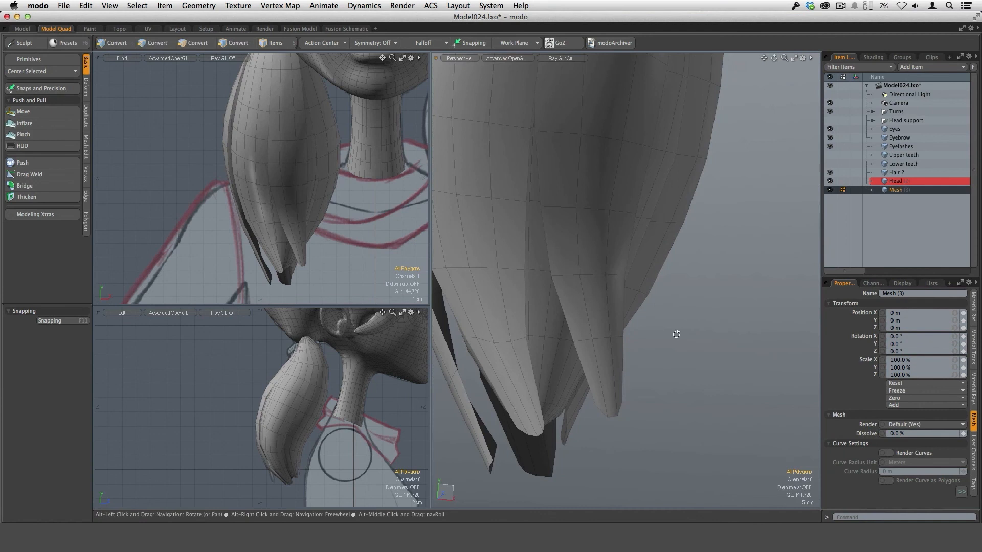
pyautogui.keyDown('ctrl'); pyautogui.keyDown('alt'); pyautogui.moveTo(676, 334); pyautogui.dragTo(613, 328); pyautogui.keyUp('alt'); pyautogui.keyUp('ctrl')
pyautogui.keyDown('alt'); pyautogui.moveTo(613, 327); pyautogui.dragTo(633, 348); pyautogui.keyUp('alt')
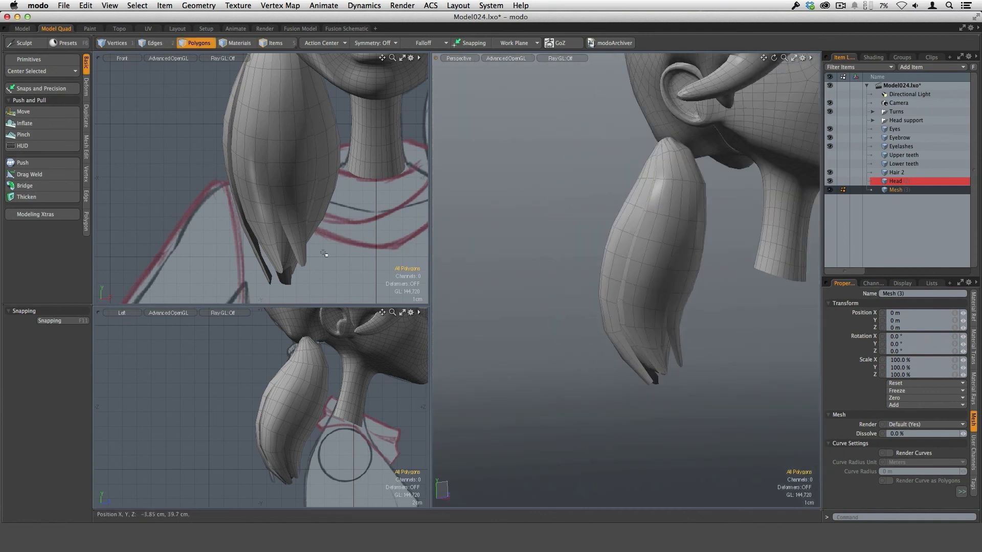
# - Examine the merged ponytail from behind and change the perspective viewport to the Back view
pyautogui.keyDown('alt'); pyautogui.moveTo(519, 390); pyautogui.dragTo(656, 325); pyautogui.keyUp('alt')
pyautogui.keyDown('alt'); pyautogui.moveTo(607, 272); pyautogui.dragTo(647, 369); pyautogui.keyUp('alt')
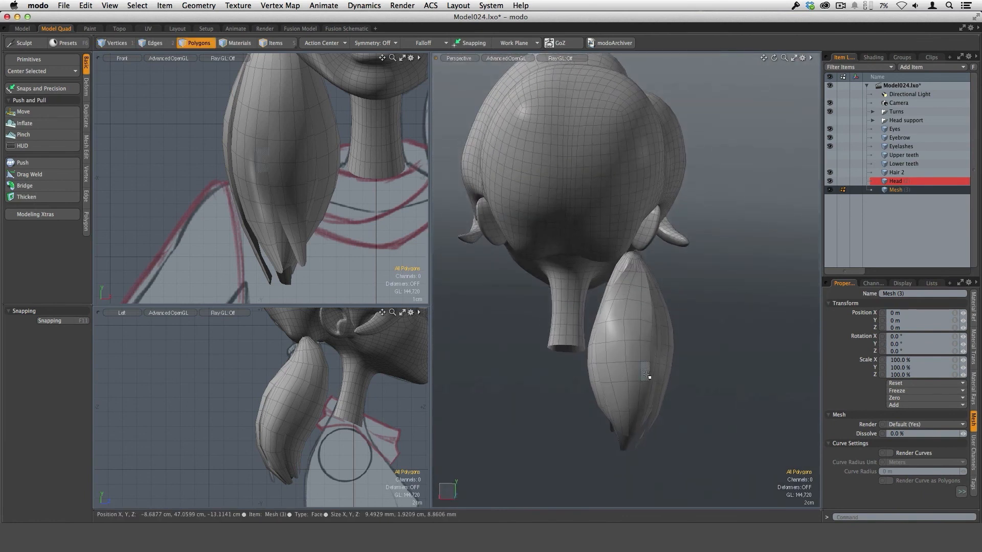
pyautogui.hotkey('ctrl', 'space')
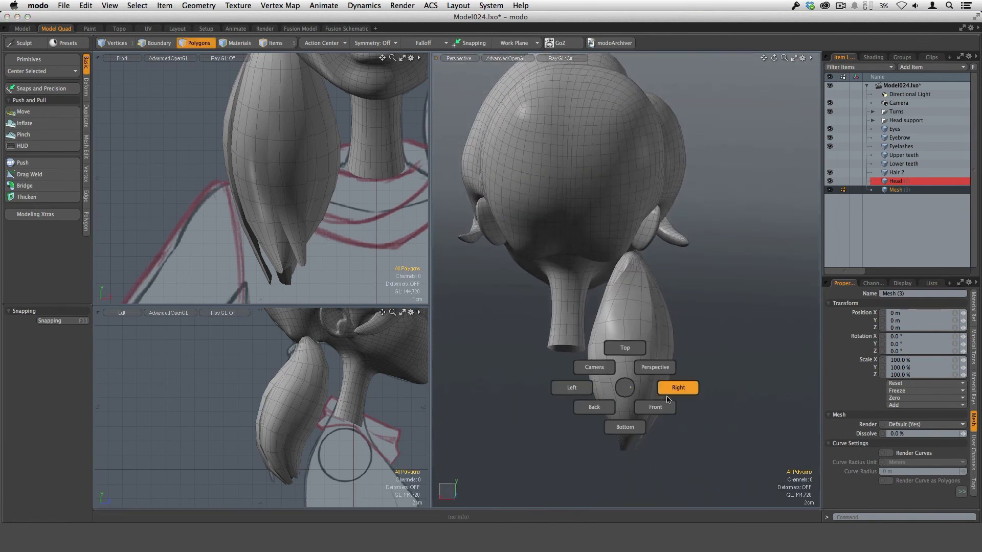
pyautogui.click(600, 409)
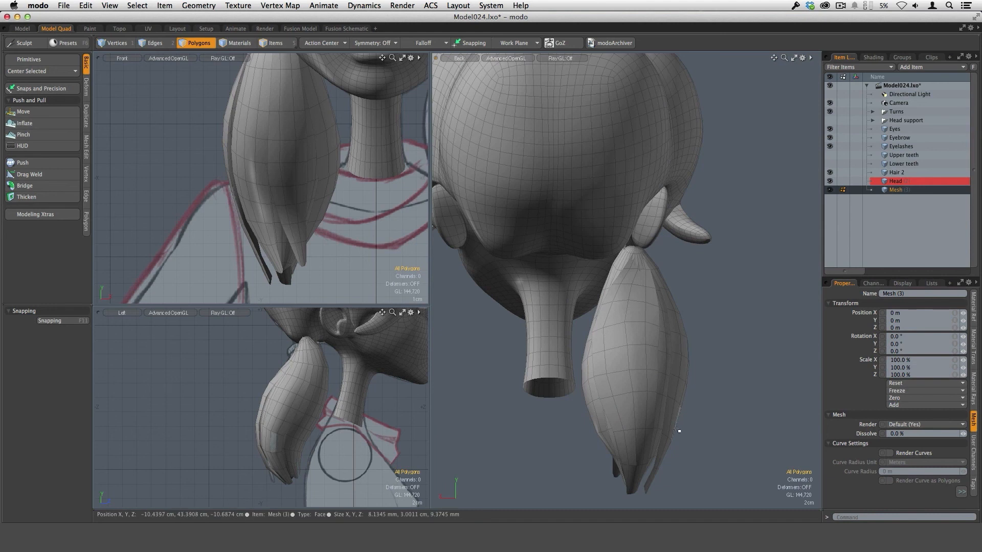
# - Rotate the merged ponytail about -9.54° around Z and move it back about 7.5 mm along Z
pyautogui.press('y')
pyautogui.moveTo(695, 365); pyautogui.dragTo(589, 354)
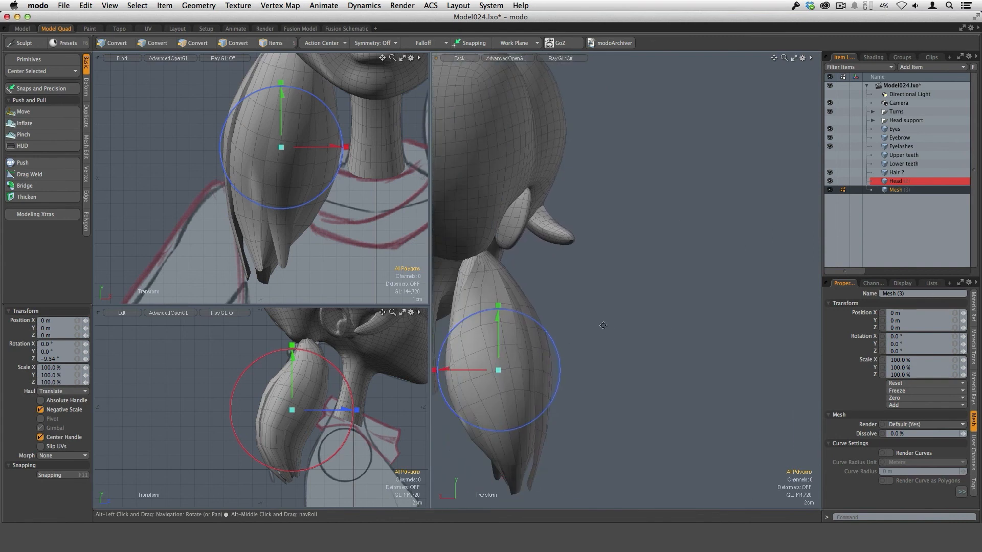
pyautogui.hotkey('ctrl', 'space')
pyautogui.click(688, 307)
pyautogui.keyDown('alt'); pyautogui.moveTo(658, 346); pyautogui.dragTo(473, 320); pyautogui.keyUp('alt')
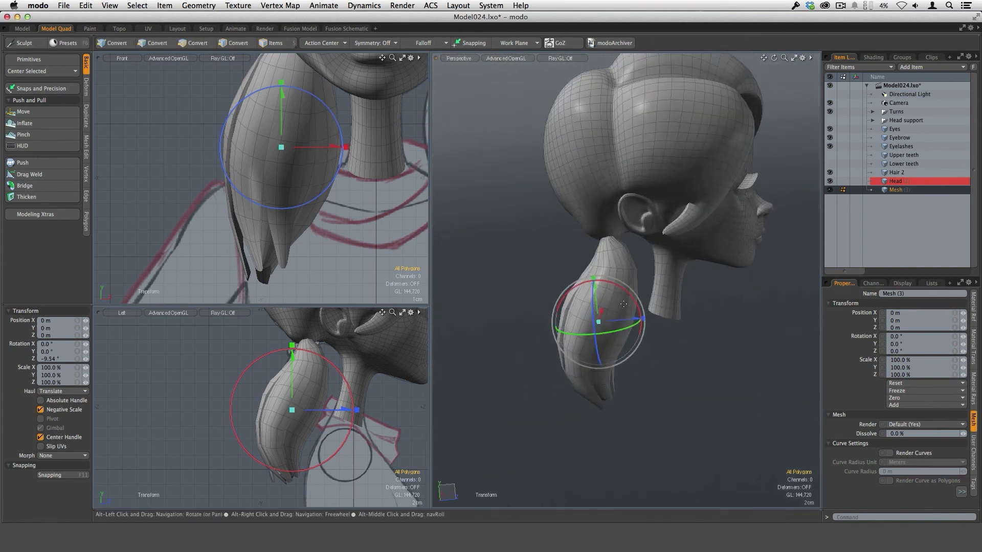
pyautogui.moveTo(634, 321); pyautogui.dragTo(626, 321)
pyautogui.keyDown('alt'); pyautogui.moveTo(704, 305); pyautogui.dragTo(751, 312); pyautogui.keyUp('alt')
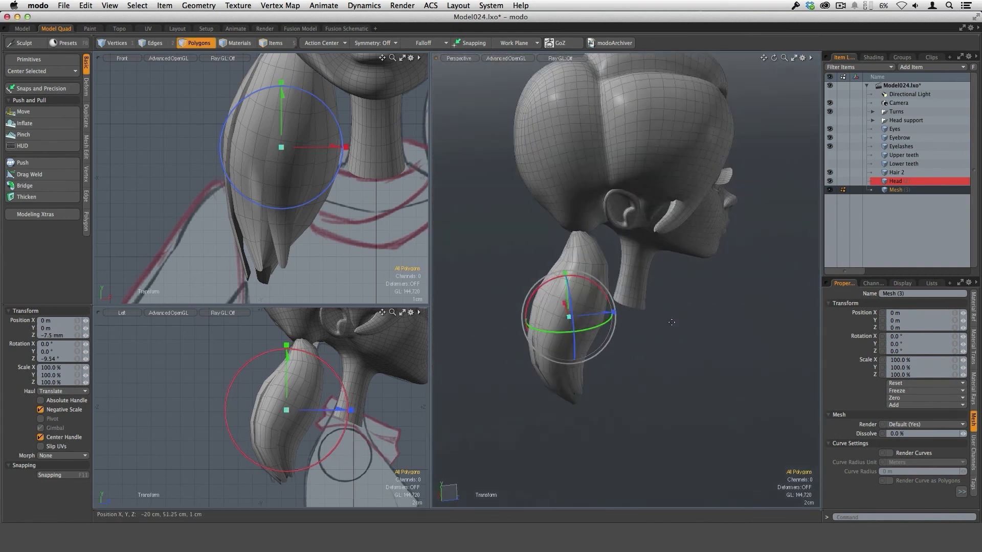
pyautogui.press('q')
pyautogui.keyDown('alt'); pyautogui.moveTo(603, 331); pyautogui.dragTo(767, 330); pyautogui.keyUp('alt')
pyautogui.keyDown('alt'); pyautogui.moveTo(630, 341); pyautogui.dragTo(626, 287); pyautogui.keyUp('alt')
pyautogui.scroll(3, 627, 287)
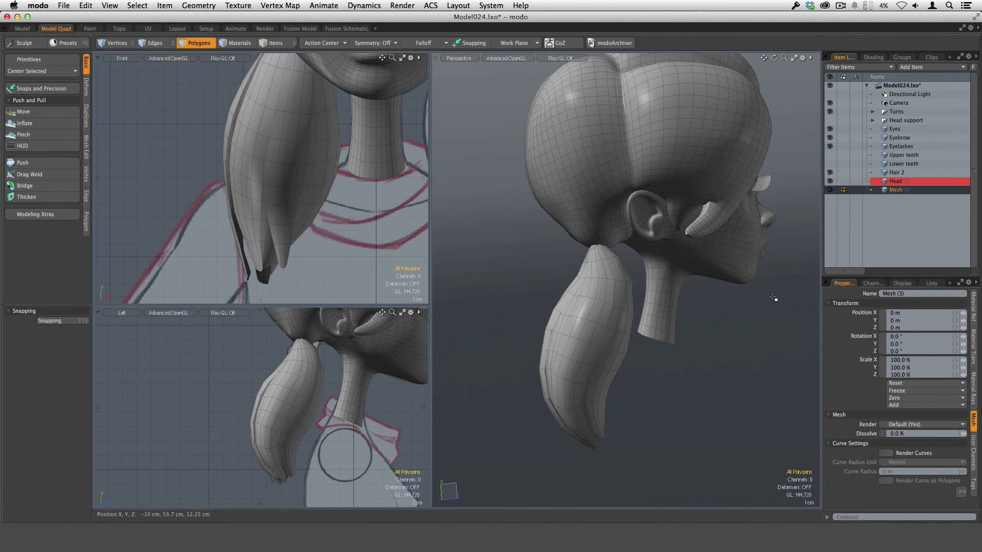
pyautogui.scroll(-1, 341, 389)
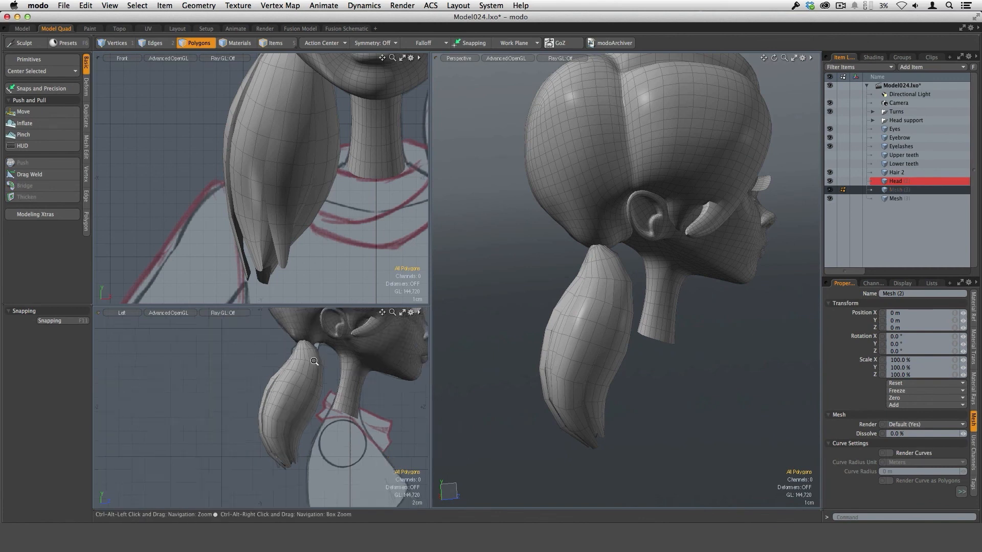
# - Hide the ponytail mesh and draw a 12-sided cylinder with a radius of about 1.4 cm over the sketched hair tie in the Left view
pyautogui.moveTo(341, 389)
pyautogui.keyDown('alt'); pyautogui.keyDown('shift'); pyautogui.mouseDown()
pyautogui.moveTo(287, 383)
pyautogui.moveTo(327, 401)
pyautogui.mouseUp(); pyautogui.keyUp('shift'); pyautogui.keyUp('alt')
pyautogui.click(829, 199)
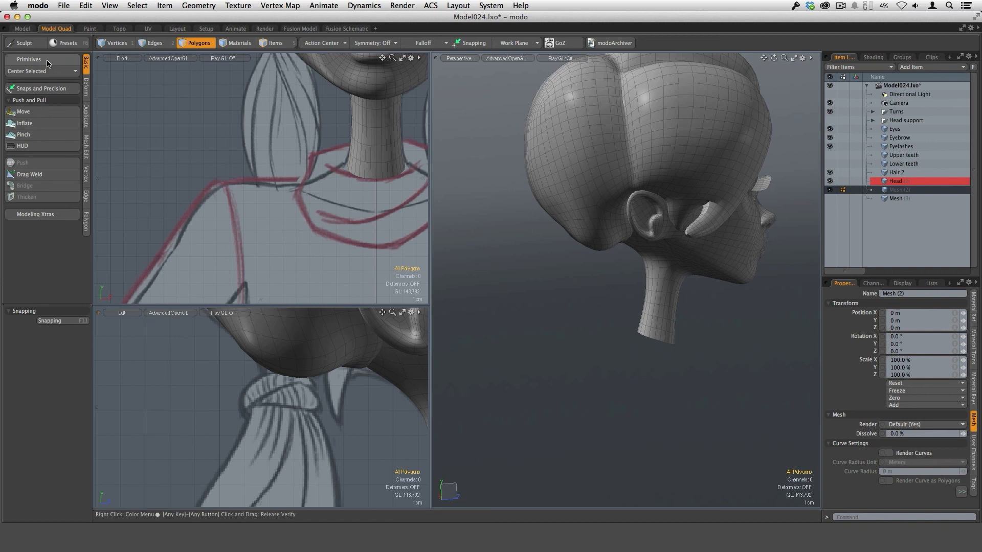
pyautogui.click(29, 60)
pyautogui.click(142, 55)
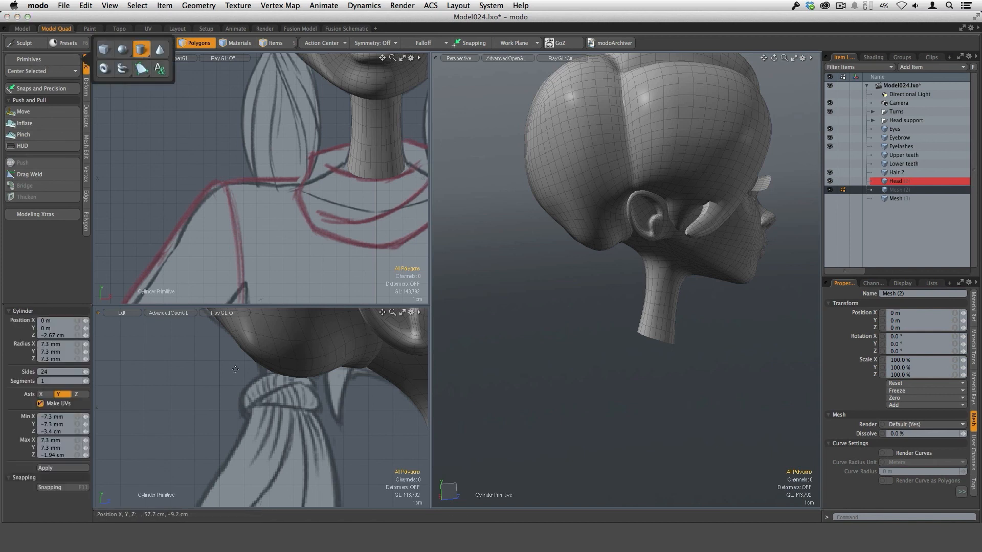
pyautogui.click(65, 372)
pyautogui.write('12')
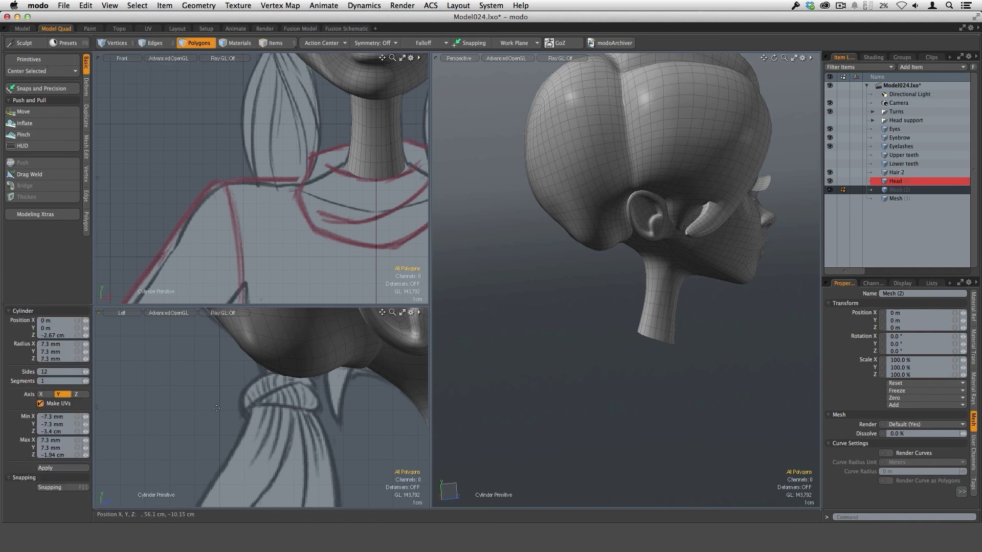
pyautogui.click(287, 395)
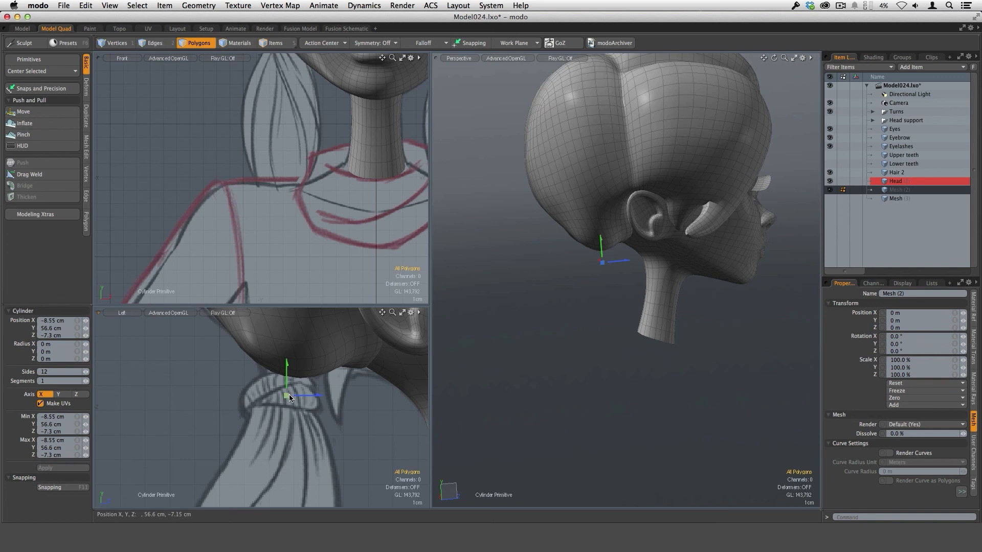
pyautogui.moveTo(290, 398); pyautogui.dragTo(325, 398)
# - Align the cylinder to the Y axis and flatten it to a Y radius of about 4.25 mm as a hair tie band
pyautogui.click(58, 394)
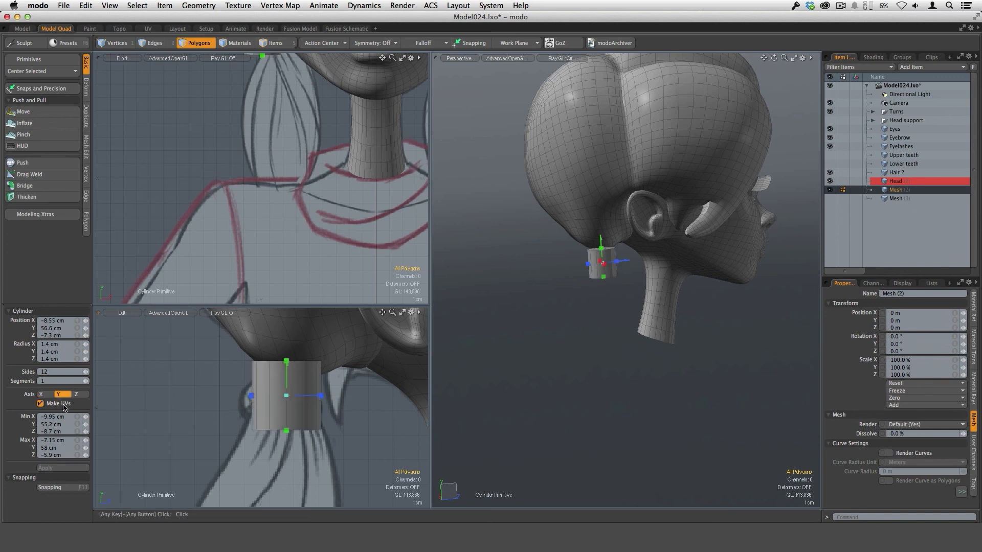
pyautogui.moveTo(286, 430); pyautogui.dragTo(286, 399)
pyautogui.moveTo(287, 361); pyautogui.dragTo(286, 375)
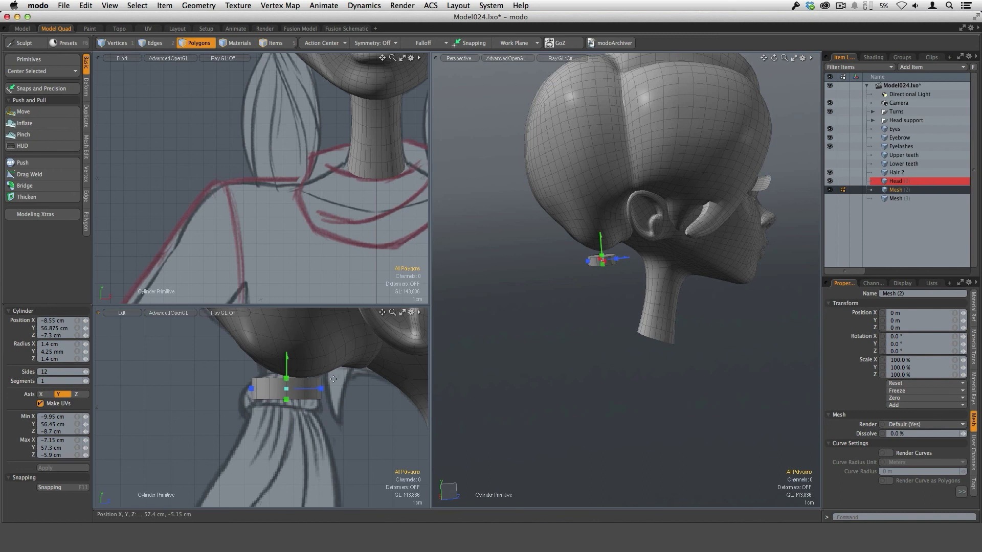
pyautogui.keyDown('alt'); pyautogui.moveTo(650, 293); pyautogui.dragTo(716, 274); pyautogui.keyUp('alt')
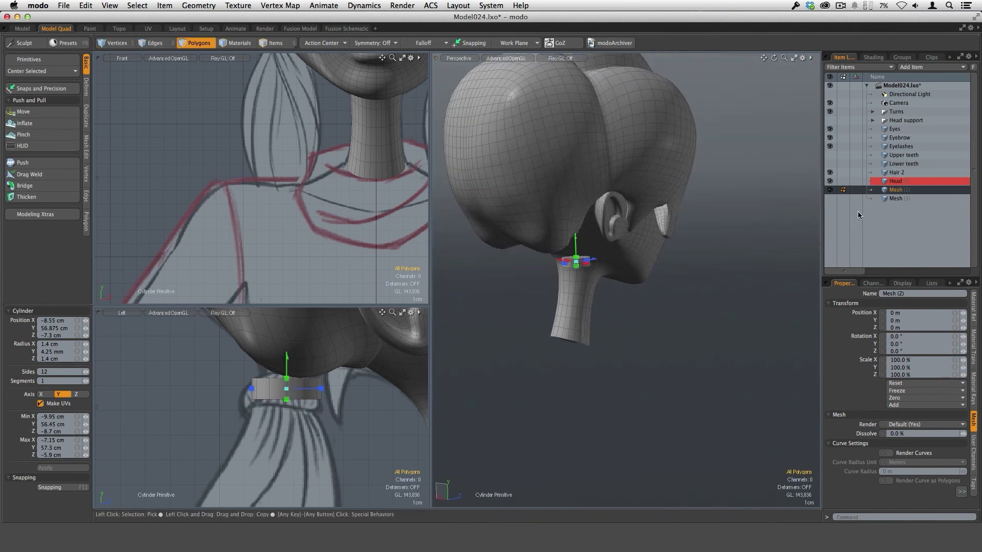
pyautogui.keyDown('ctrl'); pyautogui.keyDown('alt'); pyautogui.moveTo(364, 225); pyautogui.dragTo(276, 163); pyautogui.keyUp('alt'); pyautogui.keyUp('ctrl')
pyautogui.keyDown('alt'); pyautogui.moveTo(276, 164); pyautogui.dragTo(279, 228); pyautogui.keyUp('alt')
pyautogui.keyDown('ctrl'); pyautogui.keyDown('alt'); pyautogui.moveTo(241, 131); pyautogui.dragTo(315, 156); pyautogui.keyUp('alt'); pyautogui.keyUp('ctrl')
pyautogui.press('q')
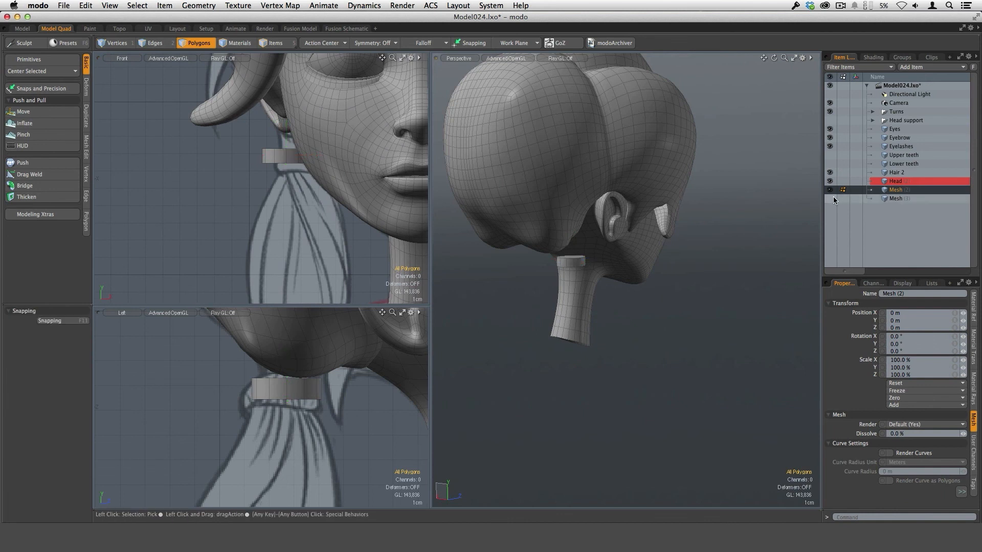
# - Show the ponytail, move the band about 2.44 cm in X and 1.1 cm in Y, and tilt it about -16.99° around Z onto the ponytail's top
pyautogui.click(831, 198)
pyautogui.keyDown('alt'); pyautogui.moveTo(634, 285); pyautogui.dragTo(709, 297); pyautogui.keyUp('alt')
pyautogui.keyDown('ctrl'); pyautogui.keyDown('alt'); pyautogui.moveTo(555, 261); pyautogui.dragTo(622, 347); pyautogui.keyUp('alt'); pyautogui.keyUp('ctrl')
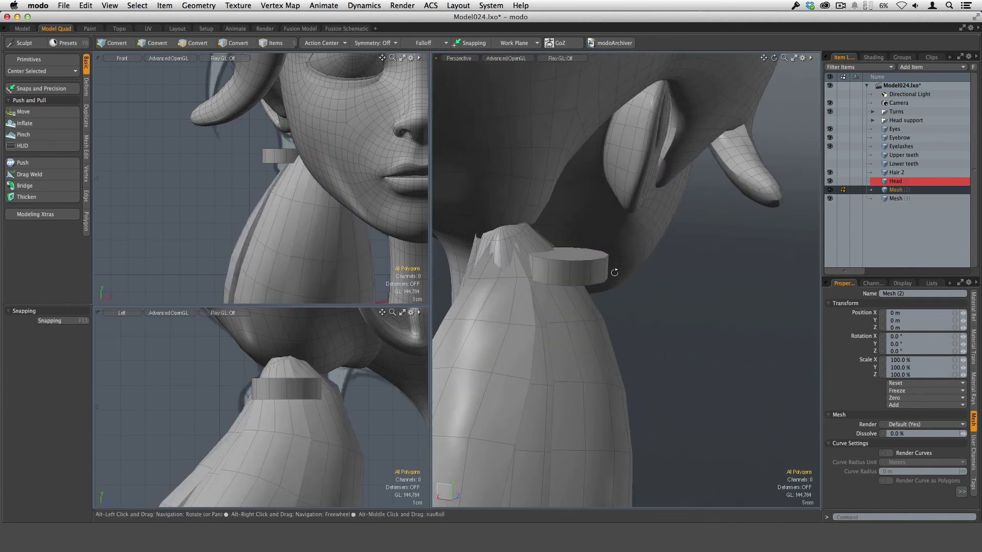
pyautogui.press('y')
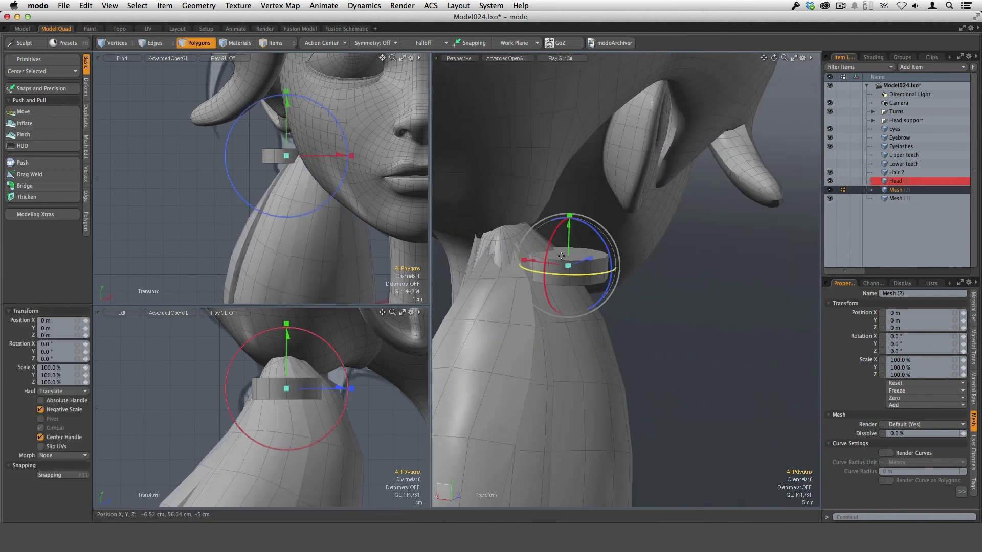
pyautogui.keyDown('alt'); pyautogui.moveTo(617, 353); pyautogui.dragTo(654, 364); pyautogui.keyUp('alt')
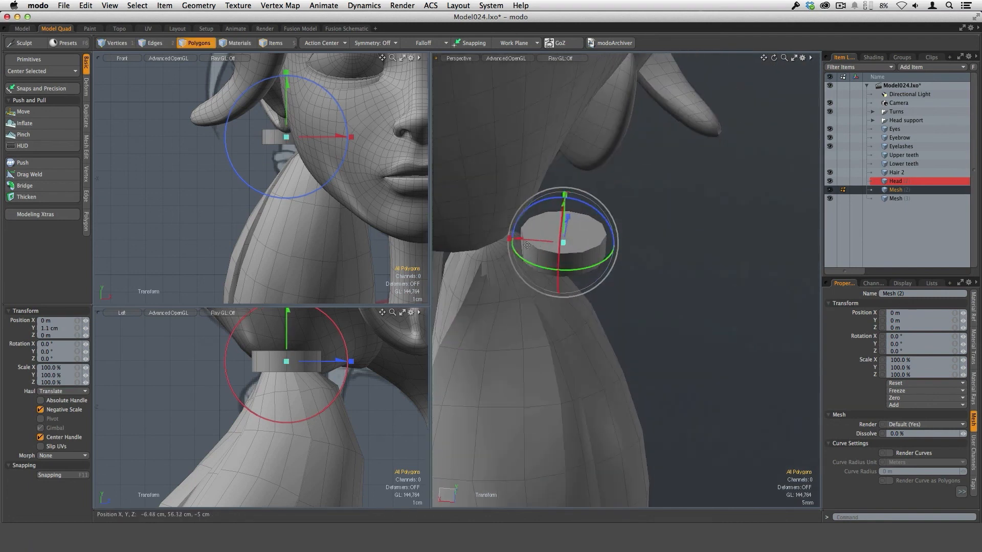
pyautogui.moveTo(527, 238); pyautogui.dragTo(452, 233)
pyautogui.keyDown('alt'); pyautogui.moveTo(544, 258); pyautogui.dragTo(539, 194); pyautogui.keyUp('alt')
pyautogui.moveTo(563, 232); pyautogui.dragTo(566, 218)
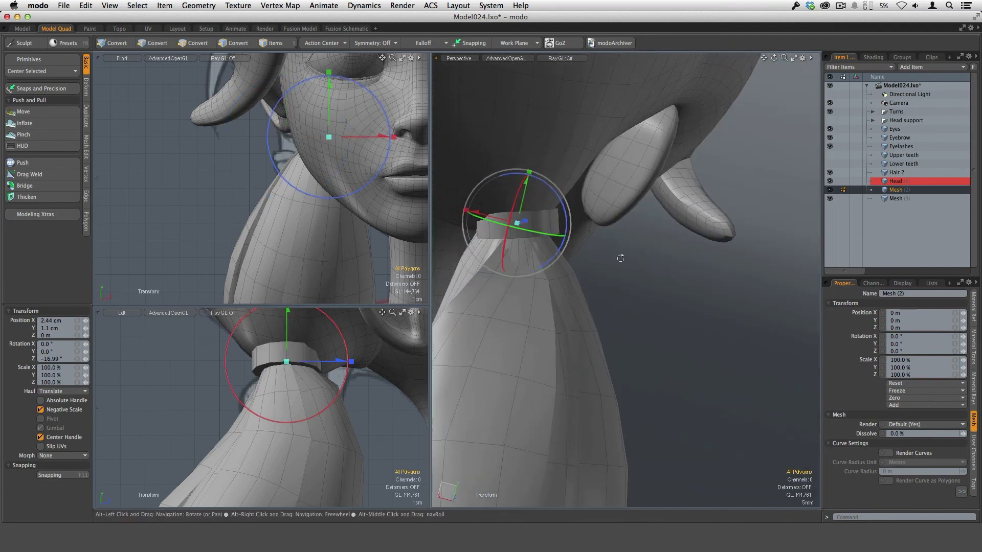
# - Using the Selection action center, shift the band about 2.2 mm along X and scale it uniformly to about 118.5%
pyautogui.keyDown('alt'); pyautogui.moveTo(620, 256); pyautogui.dragTo(547, 219); pyautogui.keyUp('alt')
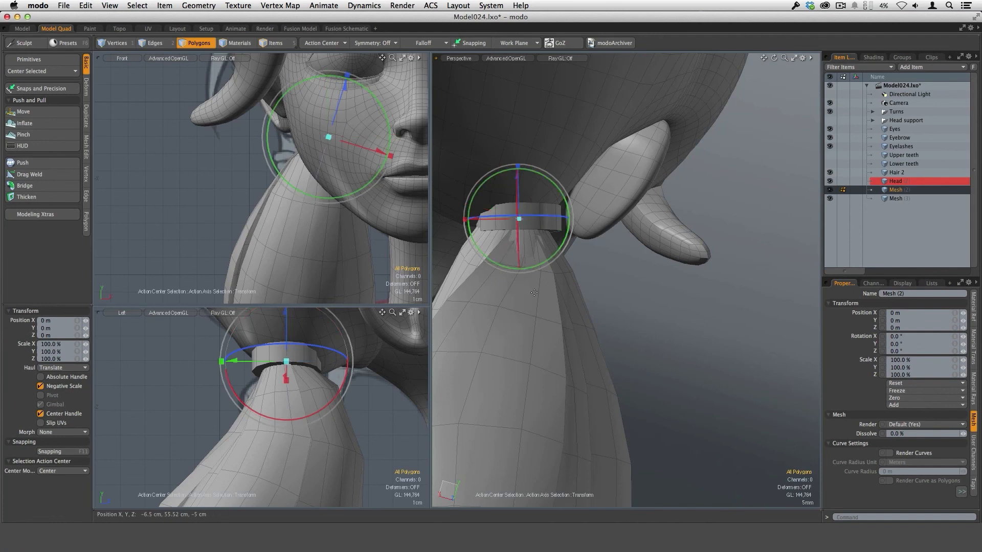
pyautogui.keyDown('alt'); pyautogui.moveTo(538, 279); pyautogui.dragTo(635, 312); pyautogui.keyUp('alt')
pyautogui.moveTo(515, 260); pyautogui.dragTo(680, 210)
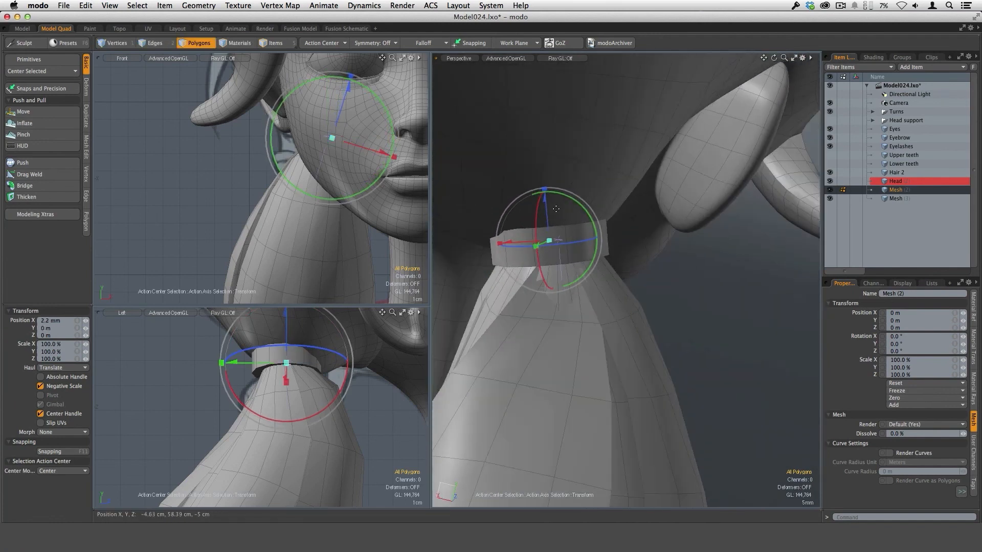
pyautogui.keyDown('alt'); pyautogui.moveTo(586, 226); pyautogui.dragTo(566, 243); pyautogui.keyUp('alt')
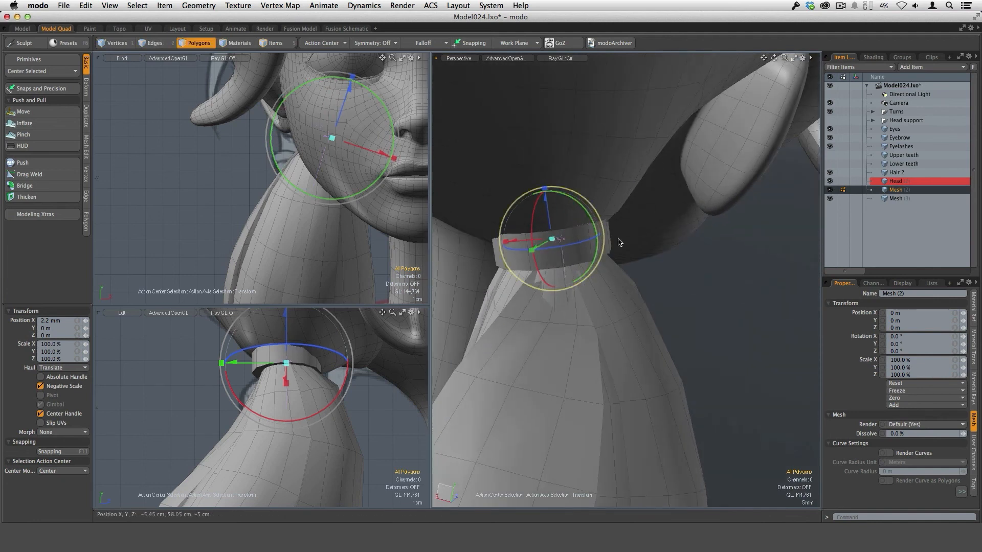
pyautogui.keyDown('alt'); pyautogui.moveTo(618, 241); pyautogui.dragTo(597, 252); pyautogui.keyUp('alt')
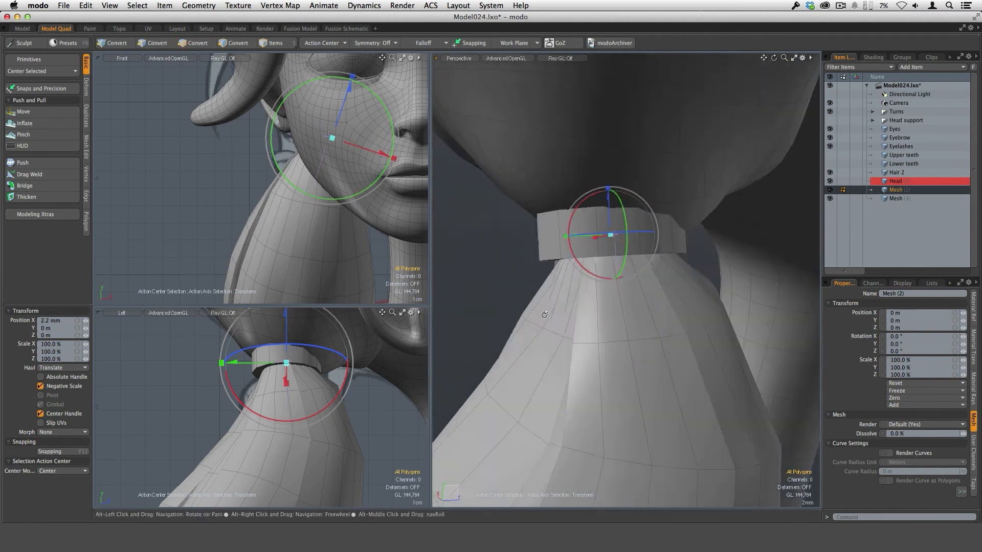
pyautogui.keyDown('alt'); pyautogui.moveTo(584, 268); pyautogui.dragTo(594, 274); pyautogui.keyUp('alt')
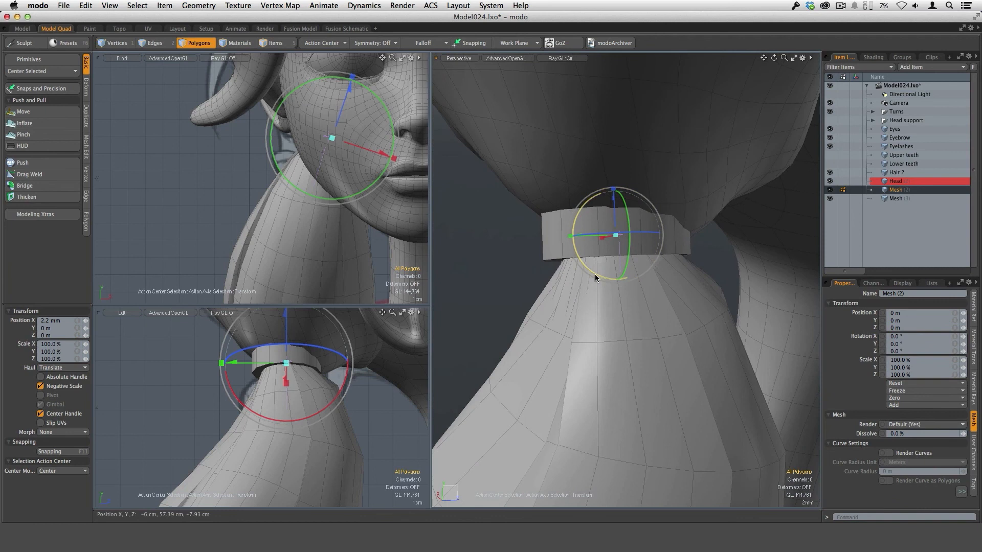
pyautogui.keyDown('alt'); pyautogui.moveTo(663, 255); pyautogui.dragTo(576, 241); pyautogui.keyUp('alt')
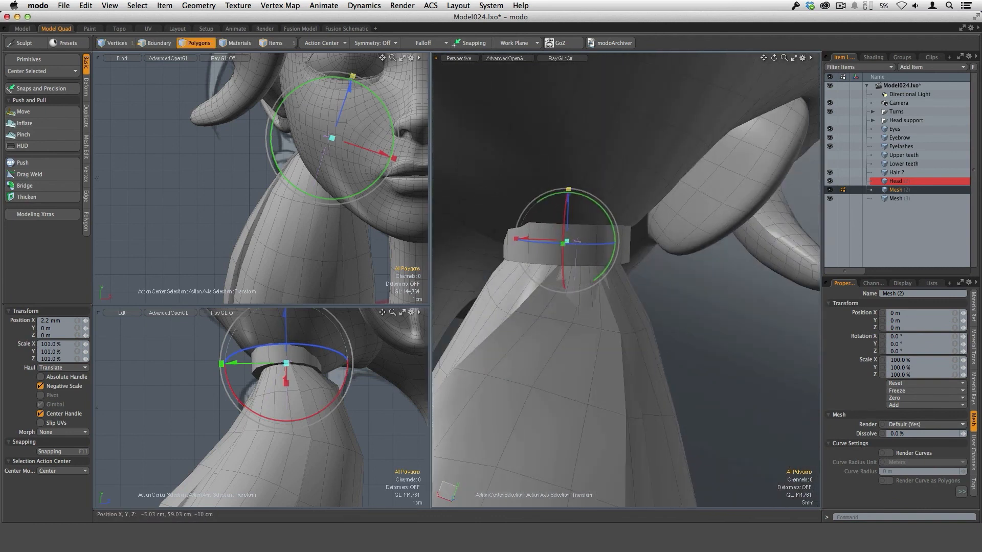
pyautogui.keyDown('ctrl'); pyautogui.moveTo(568, 189); pyautogui.dragTo(568, 180); pyautogui.keyUp('ctrl')
pyautogui.keyDown('alt'); pyautogui.moveTo(688, 280); pyautogui.dragTo(526, 313); pyautogui.keyUp('alt')
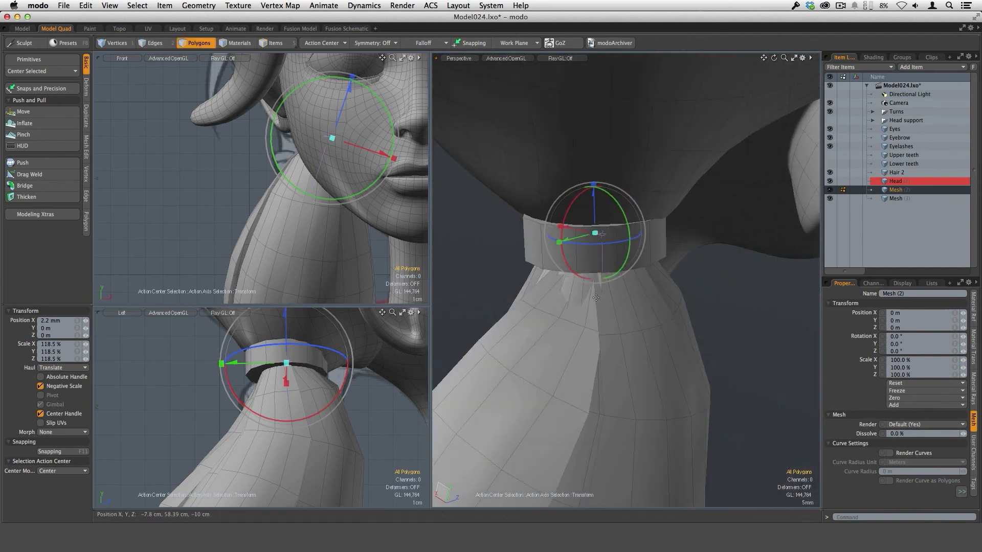
pyautogui.press('space')
# - Isolate the band, inset both cap polygons by about 3.3 mm with Polygon Bevel and delete the inner polygons to open the ring
pyautogui.press('KP_8')
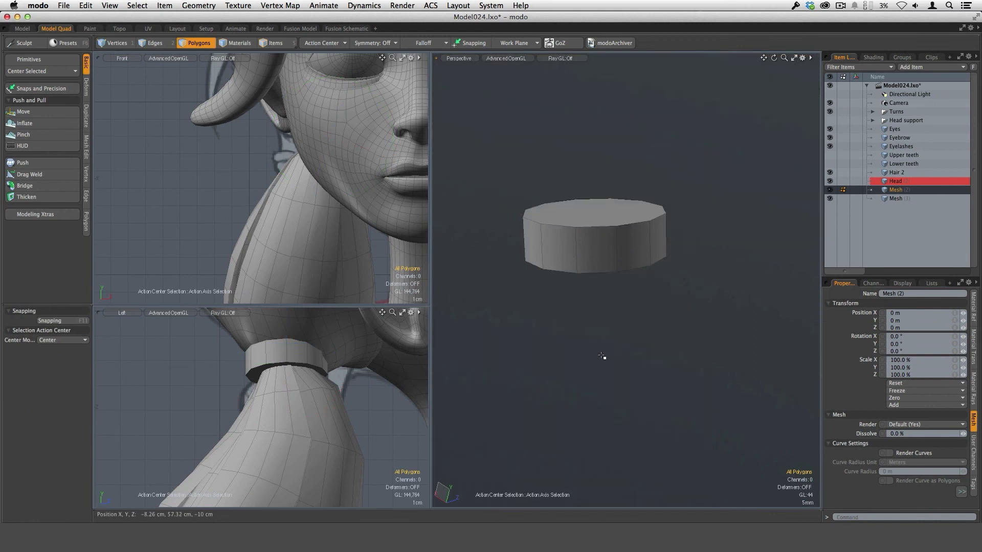
pyautogui.keyDown('alt'); pyautogui.moveTo(618, 330); pyautogui.dragTo(631, 175); pyautogui.keyUp('alt')
pyautogui.click(596, 215)
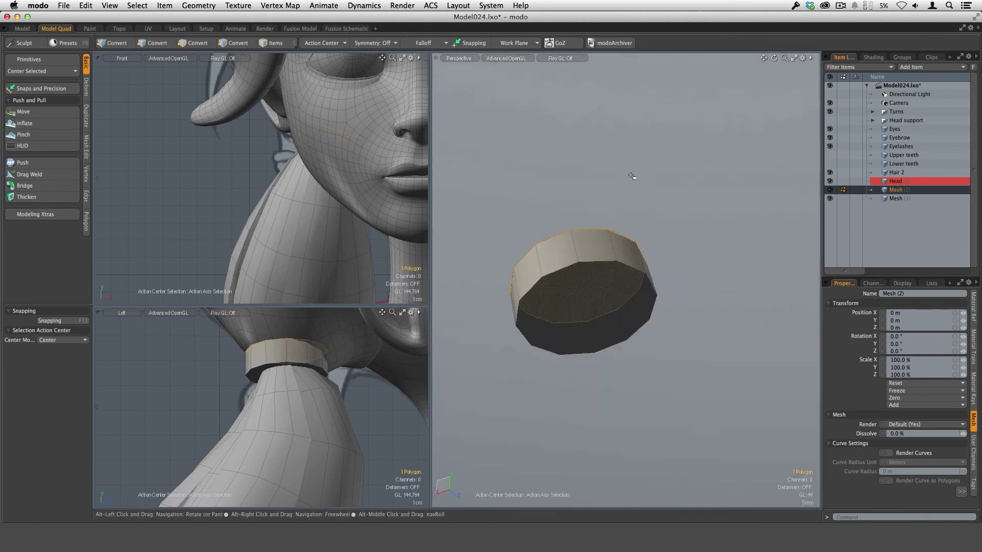
pyautogui.keyDown('shift'); pyautogui.click(616, 346); pyautogui.keyUp('shift')
pyautogui.press('b')
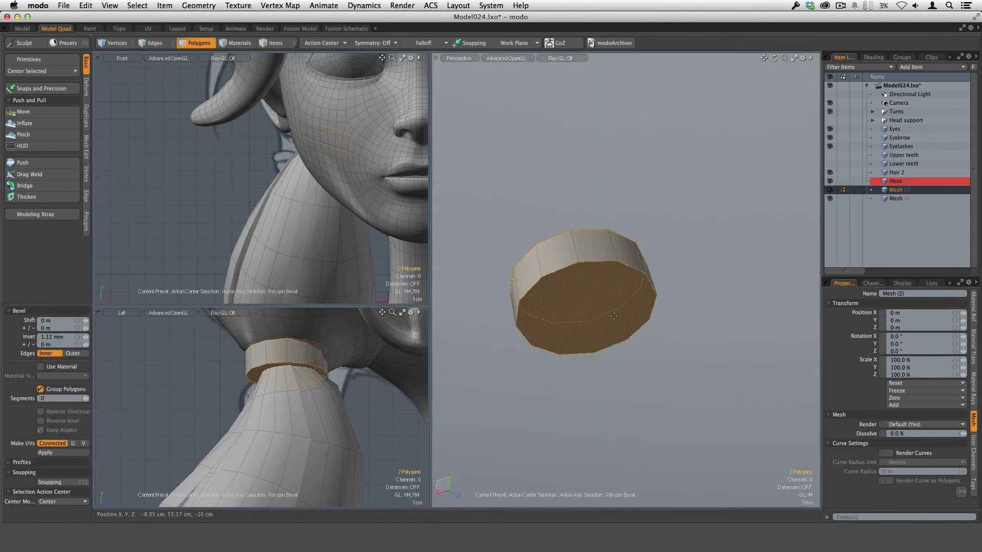
pyautogui.moveTo(551, 309); pyautogui.dragTo(550, 307)
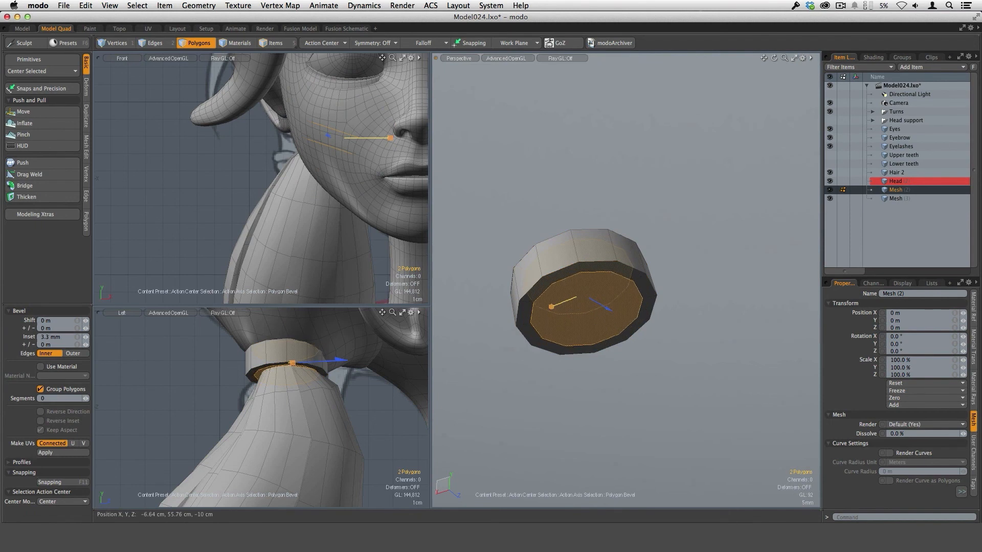
pyautogui.keyDown('alt'); pyautogui.moveTo(638, 317); pyautogui.dragTo(613, 351); pyautogui.keyUp('alt')
pyautogui.press('space')
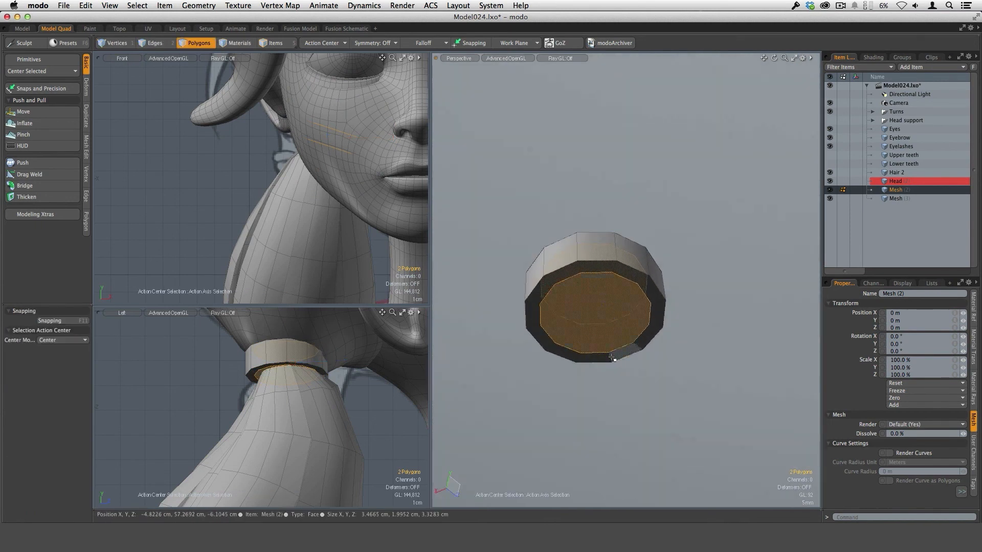
pyautogui.press('Delete')
pyautogui.keyDown('alt'); pyautogui.moveTo(614, 284); pyautogui.dragTo(659, 376); pyautogui.keyUp('alt')
# - Loop Slice the band's outer wall in Symmetry mode with two cuts around the ring, the first at about 29%
pyautogui.moveTo(598, 248); pyautogui.dragTo(633, 264)
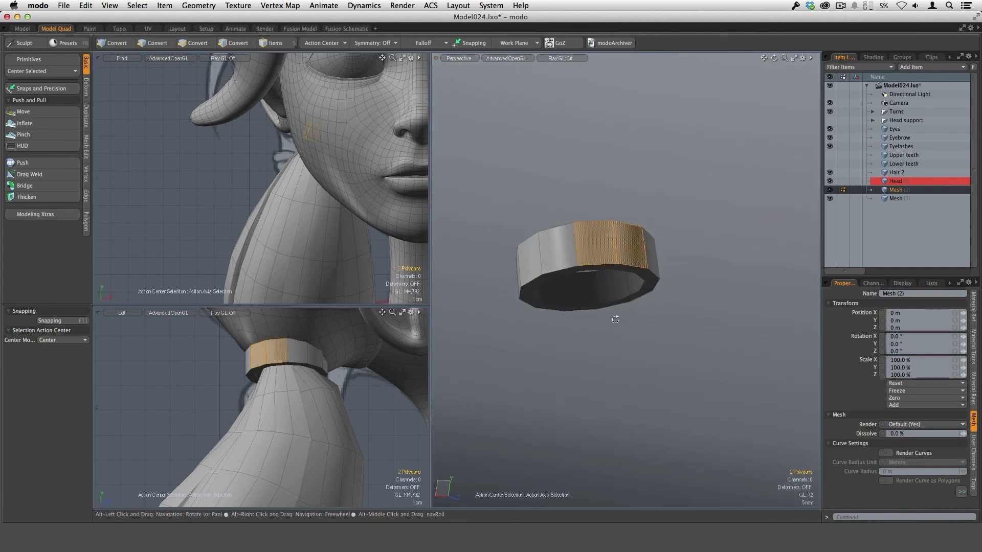
pyautogui.hotkey('alt', 'c')
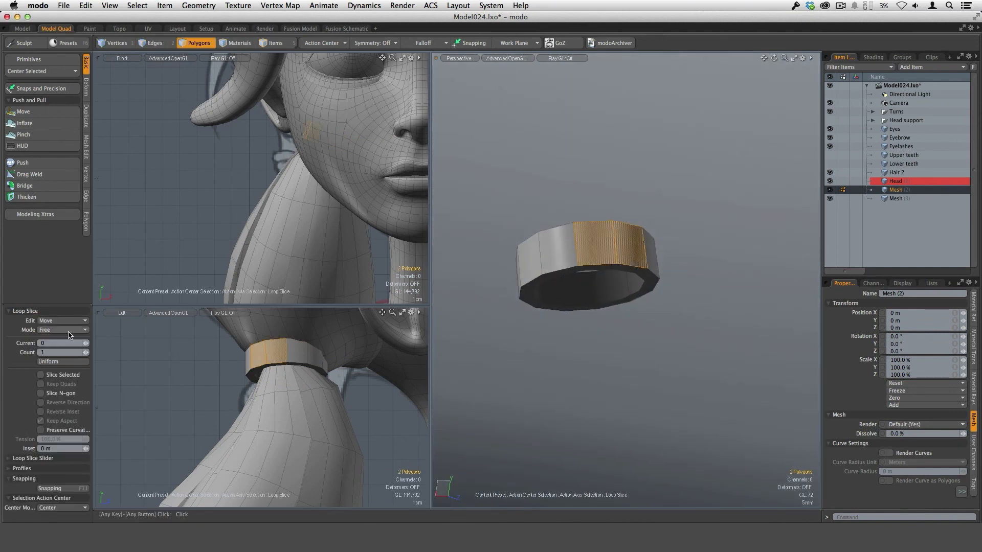
pyautogui.click(70, 332)
pyautogui.click(72, 345)
pyautogui.keyDown('alt'); pyautogui.moveTo(643, 350); pyautogui.dragTo(641, 396); pyautogui.keyUp('alt')
pyautogui.click(641, 396)
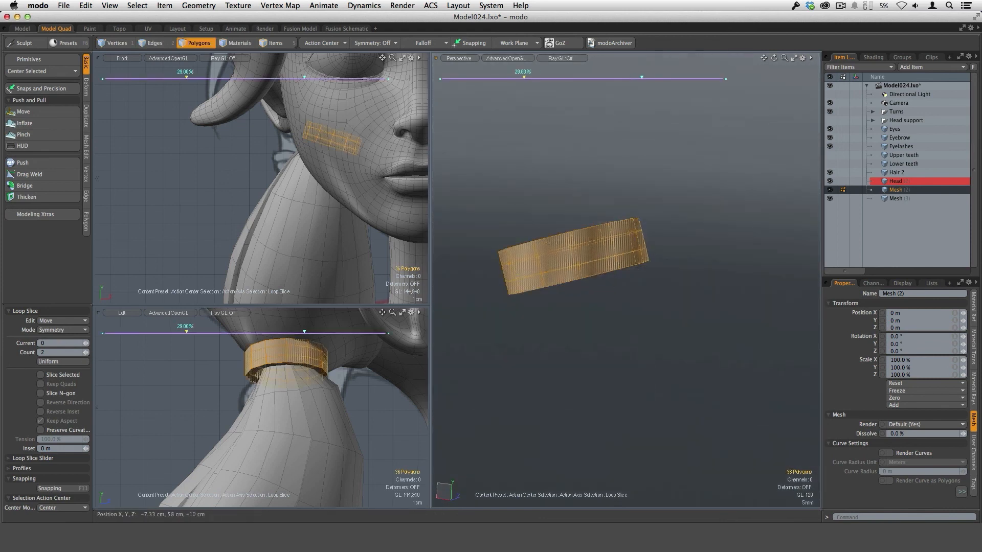
pyautogui.press('space')
# - Select the middle polygon loop around the band's outer wall and bulge it outward with Push
pyautogui.moveTo(599, 253); pyautogui.dragTo(634, 244)
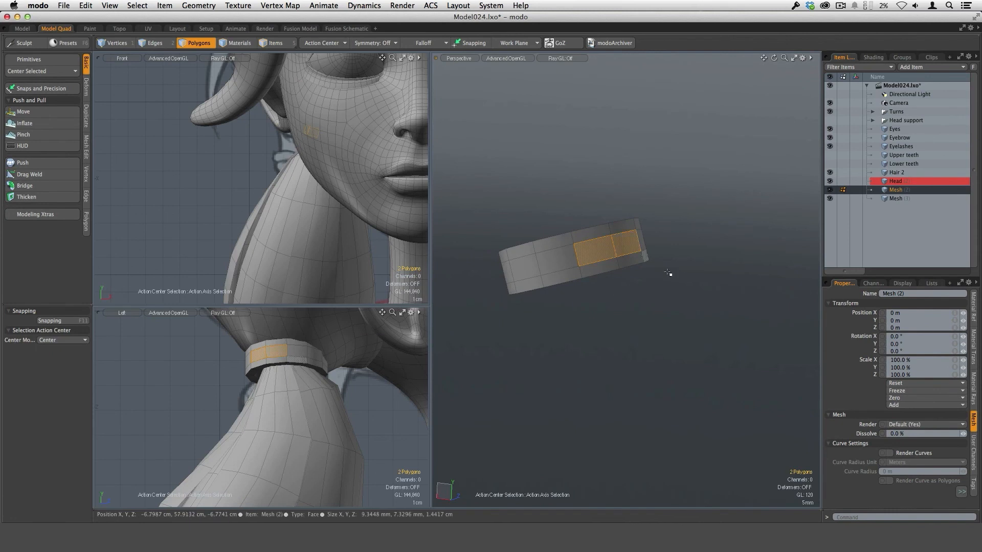
pyautogui.keyDown('alt'); pyautogui.moveTo(668, 273); pyautogui.dragTo(656, 309); pyautogui.keyUp('alt')
pyautogui.press('l')
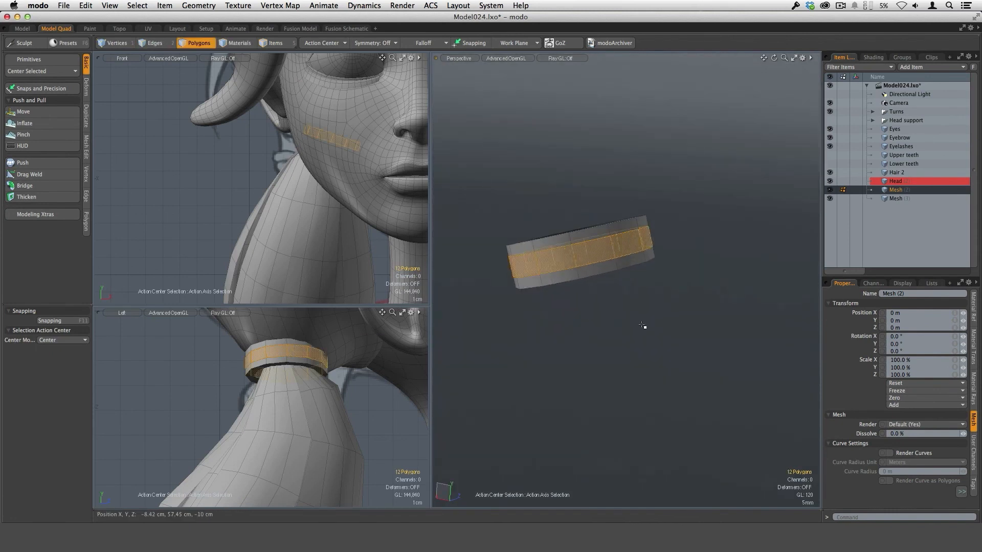
pyautogui.click(26, 163)
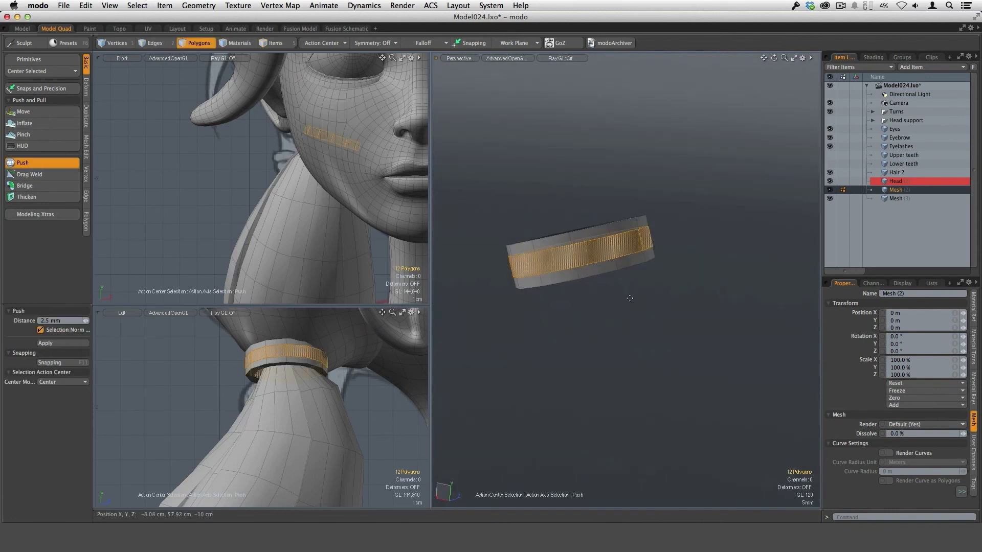
pyautogui.moveTo(631, 298); pyautogui.dragTo(629, 329)
pyautogui.press('q')
pyautogui.click(636, 344)
# - Convert the band to a subdivision surface and adjust its placement around the ponytail's top with Transform
pyautogui.press('Tab')
pyautogui.keyDown('alt'); pyautogui.moveTo(633, 408); pyautogui.dragTo(614, 370); pyautogui.keyUp('alt')
pyautogui.keyDown('alt'); pyautogui.moveTo(653, 312); pyautogui.dragTo(685, 351); pyautogui.keyUp('alt')
pyautogui.hotkey('ctrl', '3')
pyautogui.press('y')
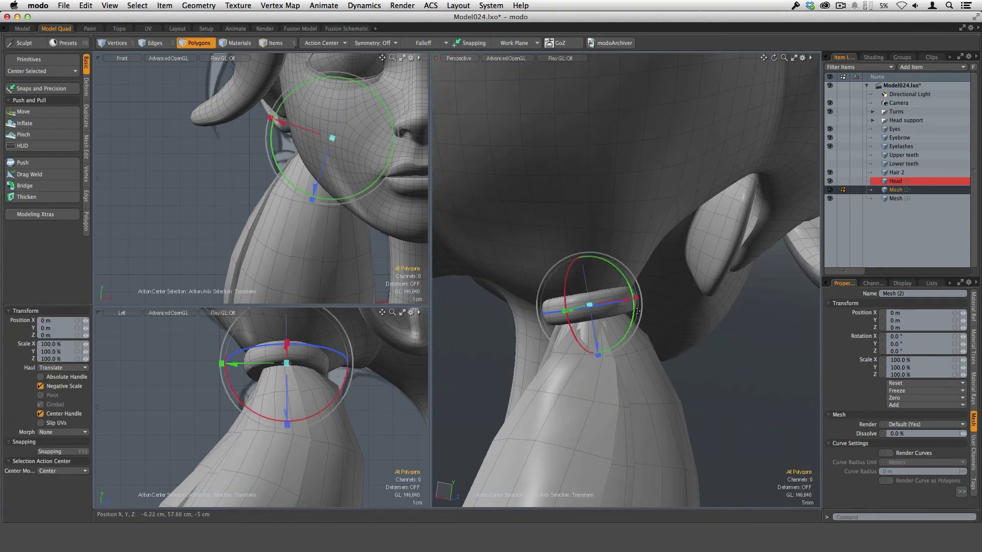
pyautogui.keyDown('alt'); pyautogui.moveTo(632, 321); pyautogui.dragTo(729, 343); pyautogui.keyUp('alt')
pyautogui.press('space')
pyautogui.keyDown('alt'); pyautogui.moveTo(645, 367); pyautogui.dragTo(662, 333); pyautogui.keyUp('alt')
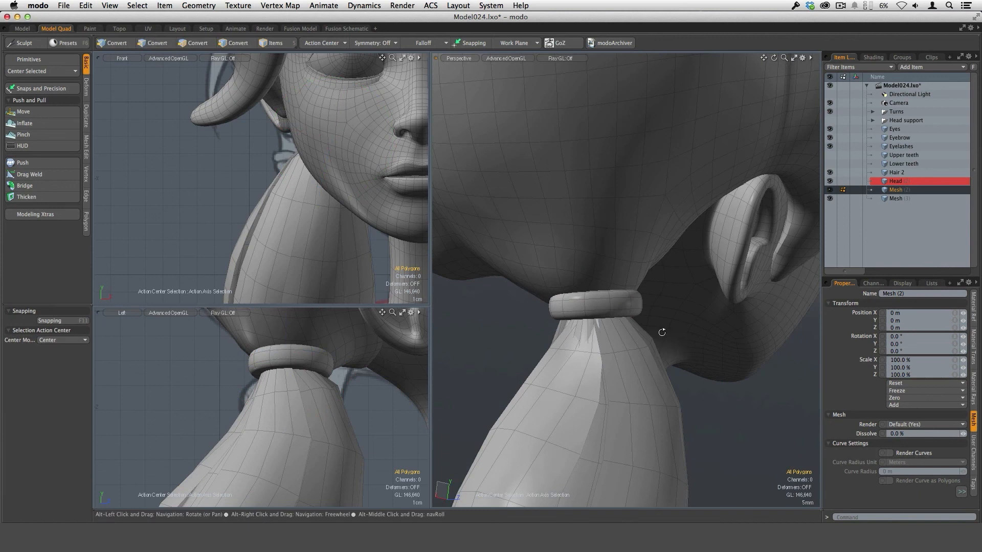
# - Copy the band into a new mesh item, shift the copy about -4.2 mm in Z and scale it to 115% in Y
pyautogui.doubleClick(621, 308)
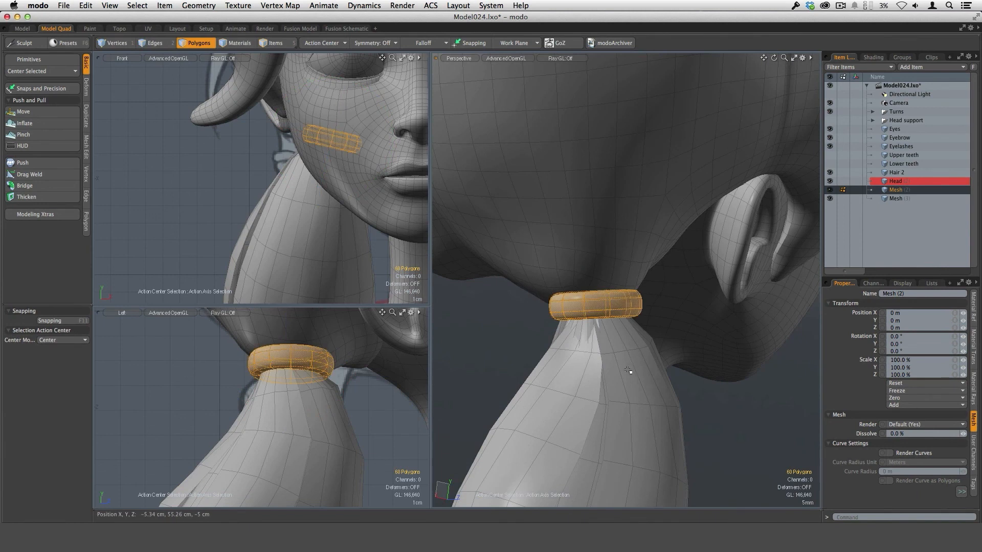
pyautogui.press('n')
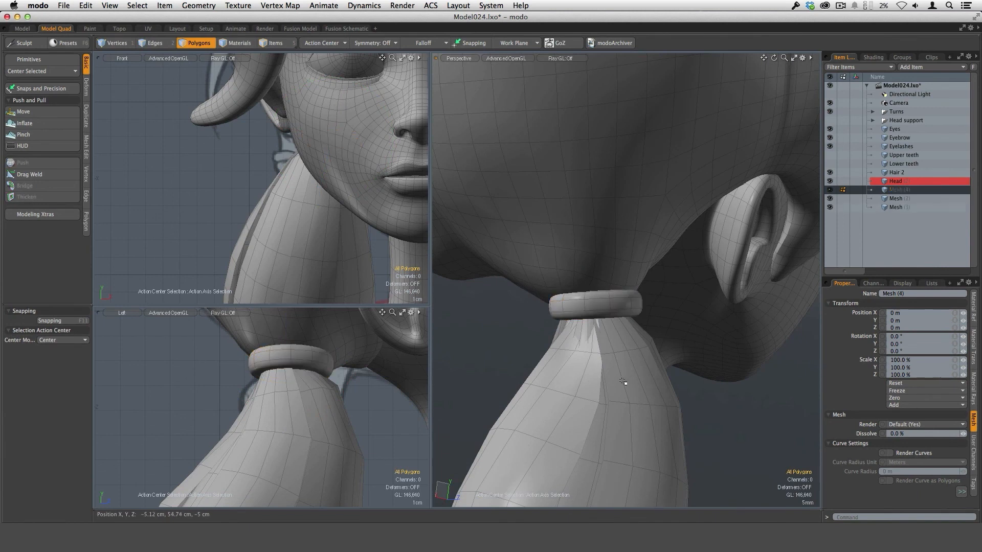
pyautogui.press('y')
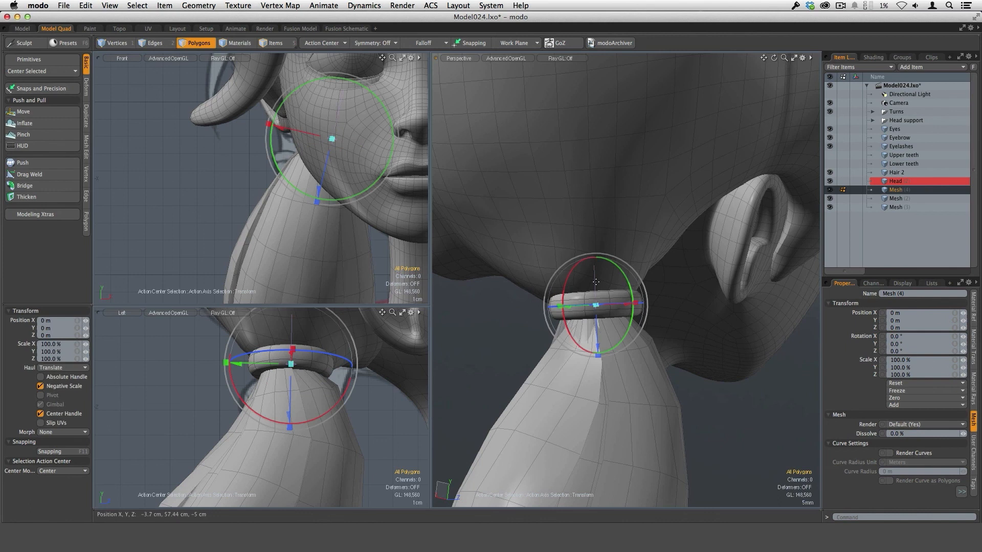
pyautogui.moveTo(596, 336); pyautogui.dragTo(584, 288)
pyautogui.keyDown('alt'); pyautogui.moveTo(593, 294); pyautogui.dragTo(659, 306); pyautogui.keyUp('alt')
pyautogui.keyDown('alt'); pyautogui.moveTo(659, 307); pyautogui.dragTo(651, 281); pyautogui.keyUp('alt')
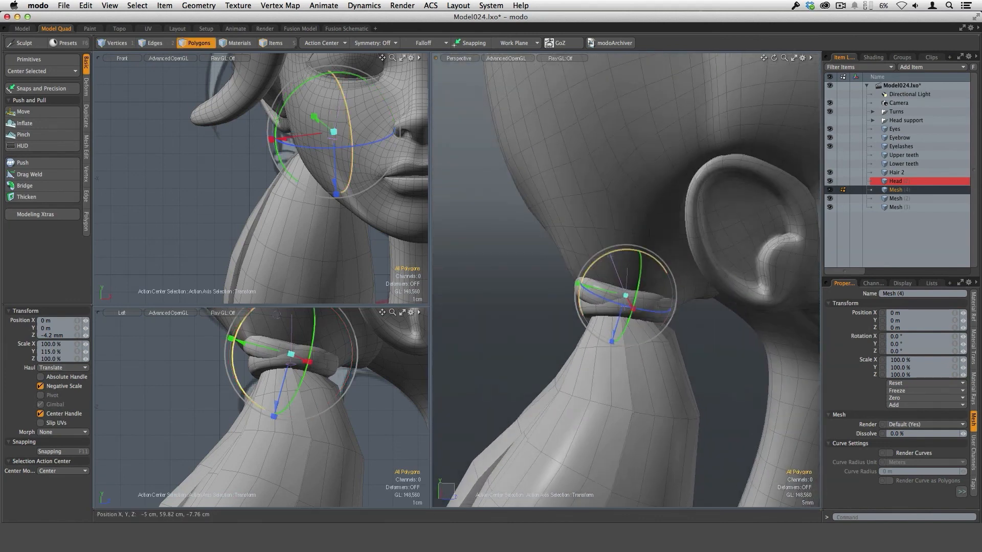
# - Rotate the copied band so it crosses the first band at an angle, like a second wrap of the hair tie
pyautogui.moveTo(601, 250); pyautogui.dragTo(666, 157)
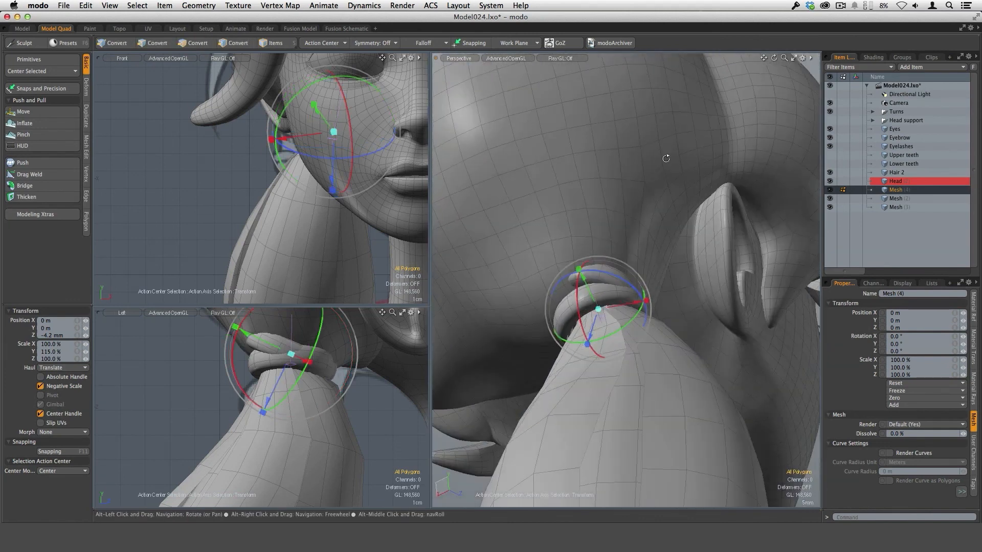
pyautogui.moveTo(611, 271); pyautogui.dragTo(625, 281)
pyautogui.moveTo(626, 281)
pyautogui.keyDown('alt'); pyautogui.mouseDown()
pyautogui.moveTo(574, 388)
pyautogui.moveTo(677, 337)
pyautogui.moveTo(626, 330)
pyautogui.moveTo(600, 339)
pyautogui.moveTo(643, 342)
pyautogui.mouseUp(); pyautogui.keyUp('alt')
pyautogui.press('q')
# - Reshape the copied band with the sculpt Move brush at size 132 so it wraps closely against the hair and lower band
pyautogui.click(31, 112)
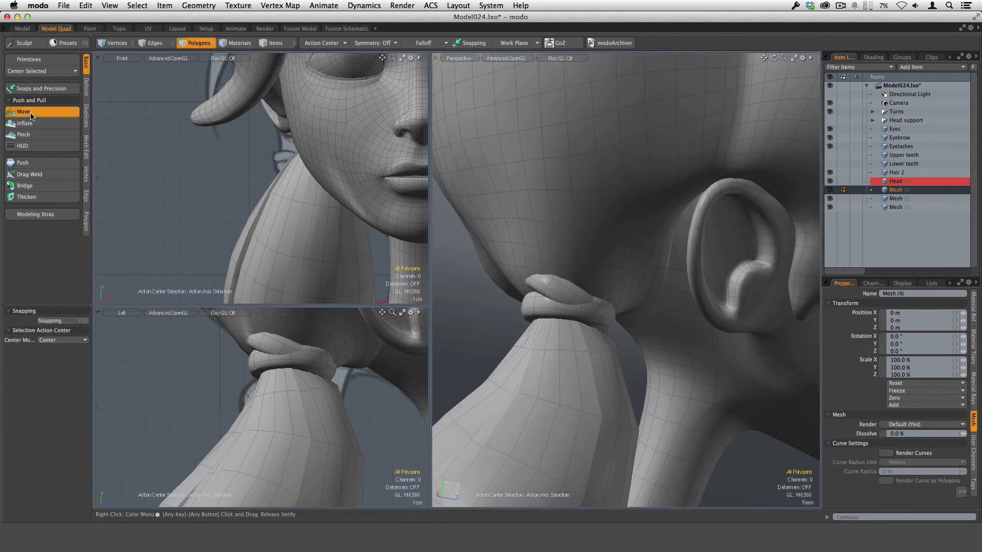
pyautogui.keyDown('alt'); pyautogui.moveTo(614, 394); pyautogui.dragTo(642, 350); pyautogui.keyUp('alt')
pyautogui.moveTo(611, 329); pyautogui.dragTo(620, 330, button='right')
pyautogui.keyDown('alt'); pyautogui.moveTo(620, 330); pyautogui.dragTo(588, 346); pyautogui.keyUp('alt')
pyautogui.moveTo(525, 296)
pyautogui.mouseDown()
pyautogui.moveTo(508, 320)
pyautogui.moveTo(562, 286)
pyautogui.moveTo(643, 267)
pyautogui.moveTo(642, 357)
pyautogui.moveTo(609, 304)
pyautogui.moveTo(617, 232)
pyautogui.mouseUp()
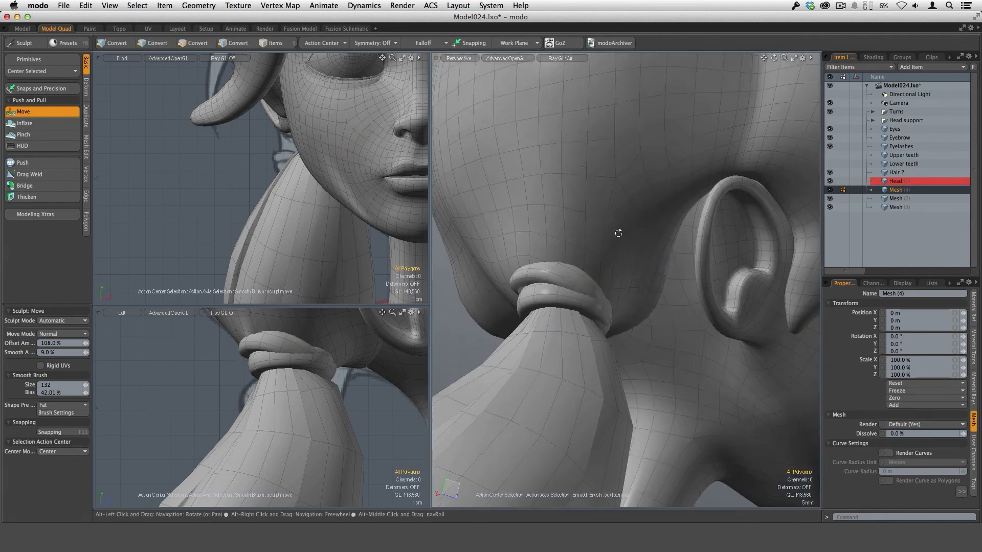
pyautogui.moveTo(603, 302); pyautogui.dragTo(597, 293)
pyautogui.moveTo(683, 302)
pyautogui.keyDown('alt'); pyautogui.mouseDown()
pyautogui.moveTo(597, 322)
pyautogui.moveTo(633, 369)
pyautogui.mouseUp(); pyautogui.keyUp('alt')
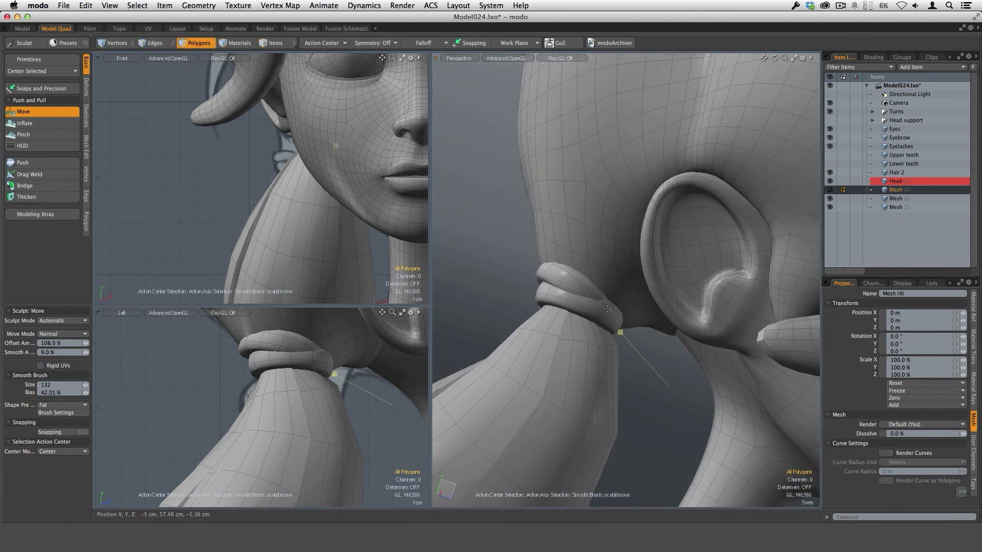
pyautogui.moveTo(607, 308)
pyautogui.keyDown('alt'); pyautogui.mouseDown()
pyautogui.moveTo(608, 335)
pyautogui.moveTo(603, 295)
pyautogui.moveTo(590, 286)
pyautogui.mouseUp(); pyautogui.keyUp('alt')
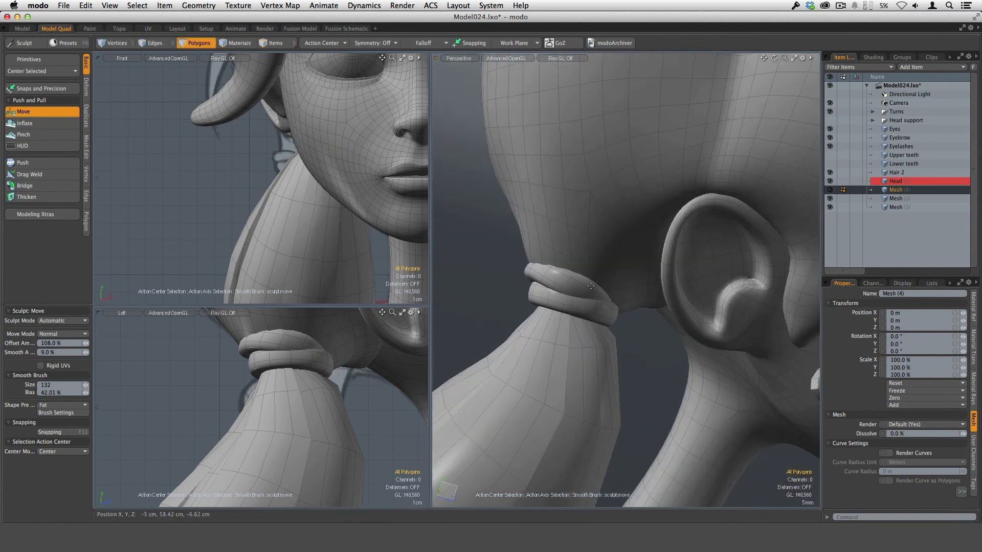
pyautogui.keyDown('alt'); pyautogui.moveTo(715, 264); pyautogui.dragTo(756, 293); pyautogui.keyUp('alt')
# - Merge the two hair tie band meshes into a single mesh item
pyautogui.click(893, 200)
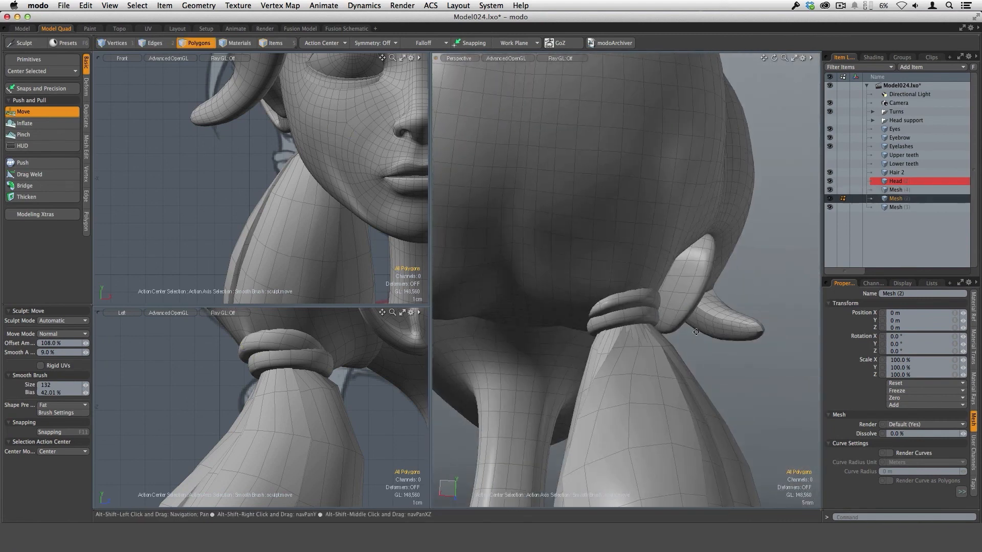
pyautogui.moveTo(696, 332)
pyautogui.keyDown('alt'); pyautogui.mouseDown()
pyautogui.moveTo(621, 321)
pyautogui.moveTo(621, 287)
pyautogui.moveTo(604, 305)
pyautogui.moveTo(675, 318)
pyautogui.moveTo(690, 333)
pyautogui.moveTo(675, 329)
pyautogui.moveTo(674, 268)
pyautogui.moveTo(716, 351)
pyautogui.moveTo(659, 309)
pyautogui.moveTo(682, 330)
pyautogui.moveTo(635, 325)
pyautogui.mouseUp(); pyautogui.keyUp('alt')
pyautogui.keyDown('alt'); pyautogui.moveTo(625, 353); pyautogui.dragTo(634, 367); pyautogui.keyUp('alt')
pyautogui.moveTo(634, 367)
pyautogui.keyDown('ctrl'); pyautogui.keyDown('alt'); pyautogui.mouseDown()
pyautogui.moveTo(624, 368)
pyautogui.moveTo(697, 339)
pyautogui.moveTo(606, 302)
pyautogui.moveTo(614, 317)
pyautogui.moveTo(611, 305)
pyautogui.moveTo(546, 373)
pyautogui.moveTo(641, 334)
pyautogui.mouseUp(); pyautogui.keyUp('alt'); pyautogui.keyUp('ctrl')
pyautogui.press('q')
pyautogui.keyDown('ctrl'); pyautogui.click(898, 193); pyautogui.keyUp('ctrl')
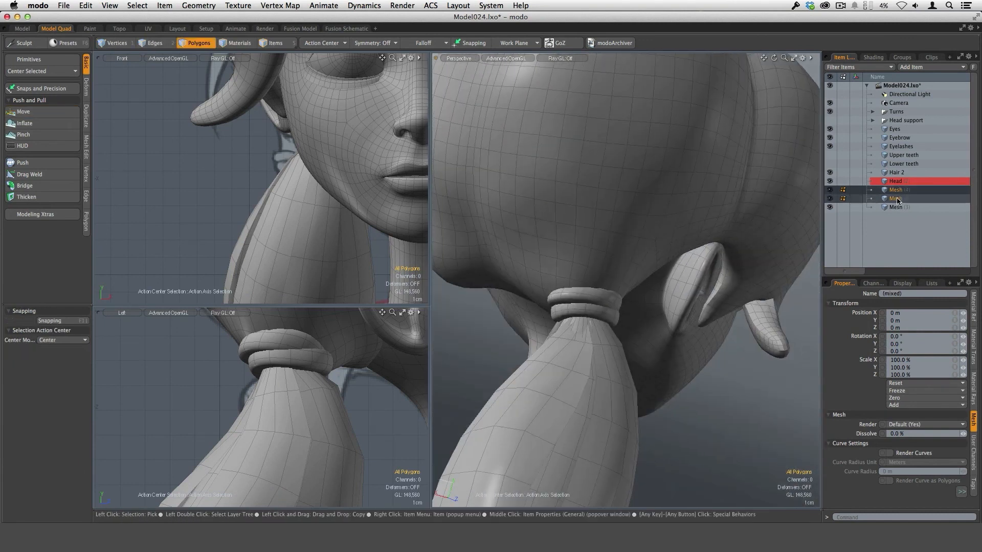
pyautogui.rightClick(899, 198)
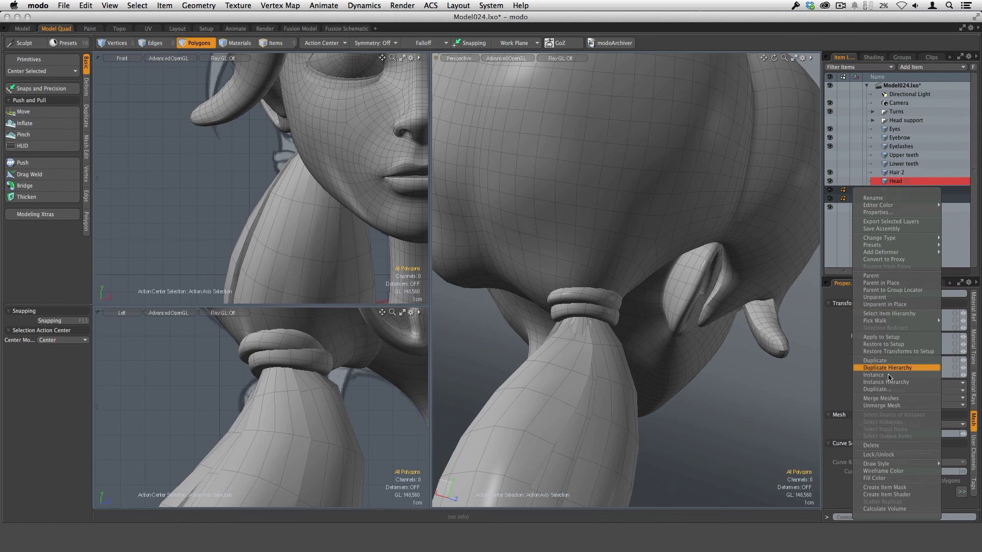
pyautogui.click(884, 398)
pyautogui.click(708, 313)
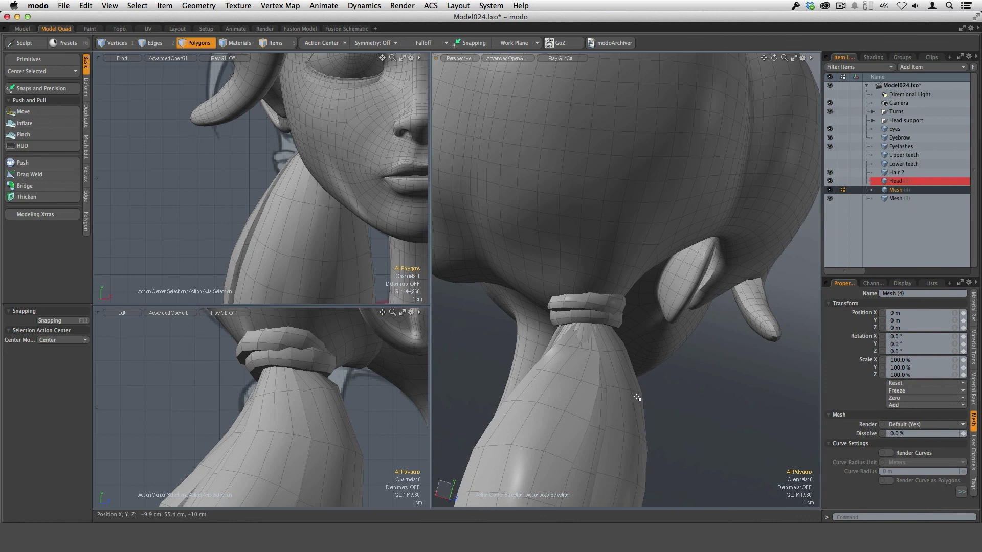
# - Cut the merged bands out of their mesh item and paste them into the ponytail's mesh
pyautogui.press('super+x')
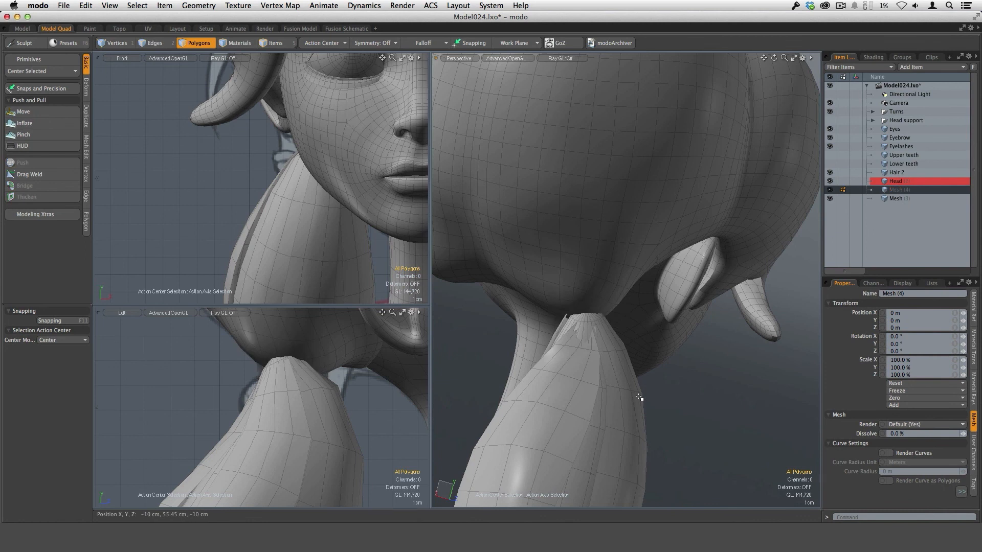
pyautogui.click(895, 199)
pyautogui.keyDown('alt'); pyautogui.keyDown('shift'); pyautogui.moveTo(618, 456); pyautogui.dragTo(644, 321); pyautogui.keyUp('shift'); pyautogui.keyUp('alt')
pyautogui.press('u')
# - Mirror the ponytail and its hair tie across the X axis to the other side of the head
pyautogui.keyDown('ctrl'); pyautogui.keyDown('alt'); pyautogui.moveTo(412, 404); pyautogui.dragTo(304, 385); pyautogui.keyUp('alt'); pyautogui.keyUp('ctrl')
pyautogui.keyDown('alt'); pyautogui.moveTo(606, 304); pyautogui.dragTo(598, 318); pyautogui.keyUp('alt')
pyautogui.keyDown('alt'); pyautogui.moveTo(686, 305); pyautogui.dragTo(668, 321); pyautogui.keyUp('alt')
pyautogui.keyDown('ctrl'); pyautogui.keyDown('alt'); pyautogui.moveTo(393, 280); pyautogui.dragTo(243, 253); pyautogui.keyUp('alt'); pyautogui.keyUp('ctrl')
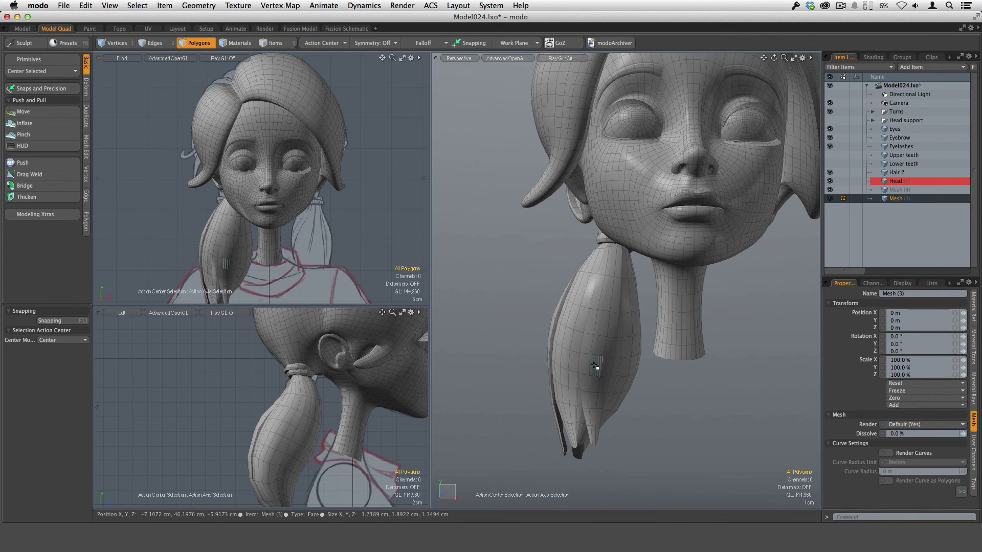
pyautogui.hotkey('shift', 'v')
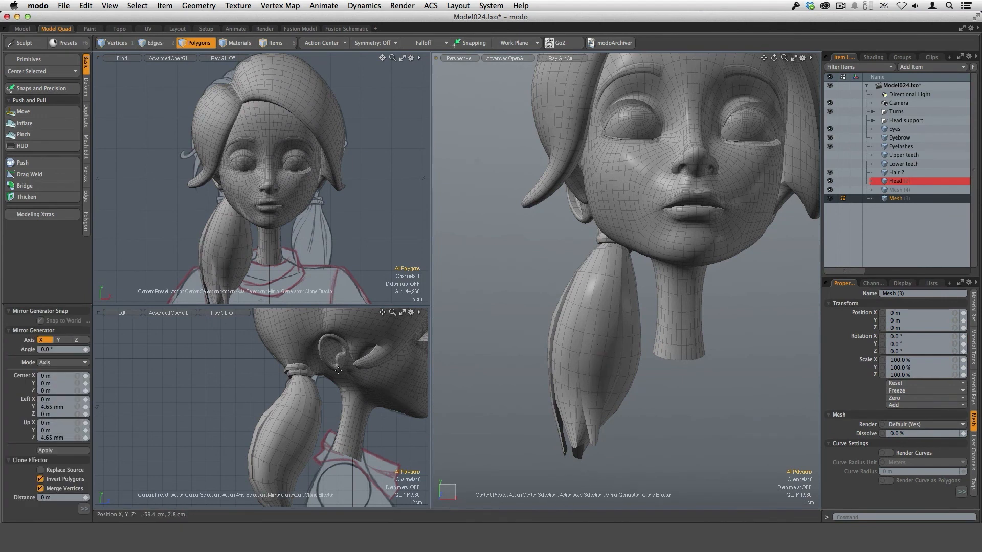
pyautogui.click(62, 450)
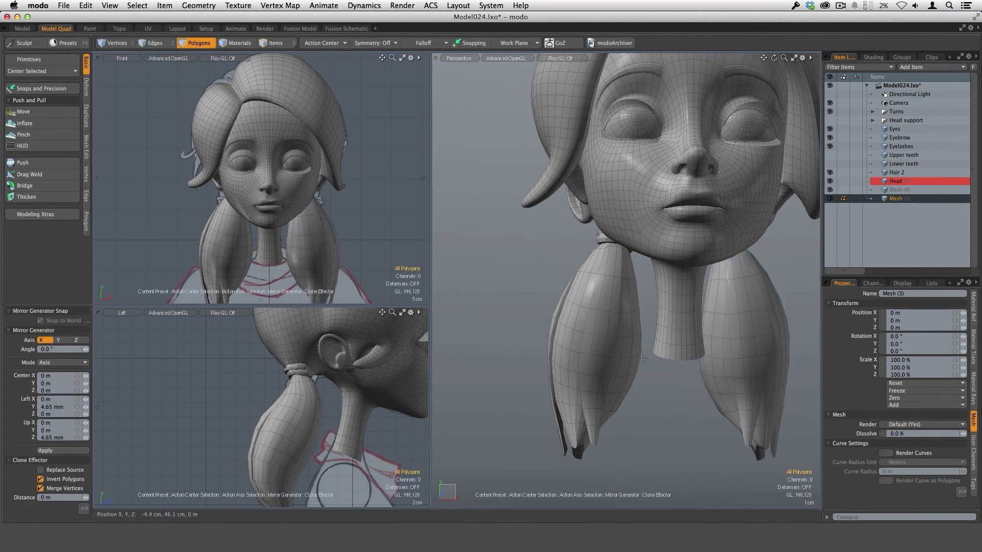
# - Examine both ponytails and the hair's overall silhouette from the back, sides and front of the head
pyautogui.keyDown('alt'); pyautogui.moveTo(644, 359); pyautogui.dragTo(574, 298); pyautogui.keyUp('alt')
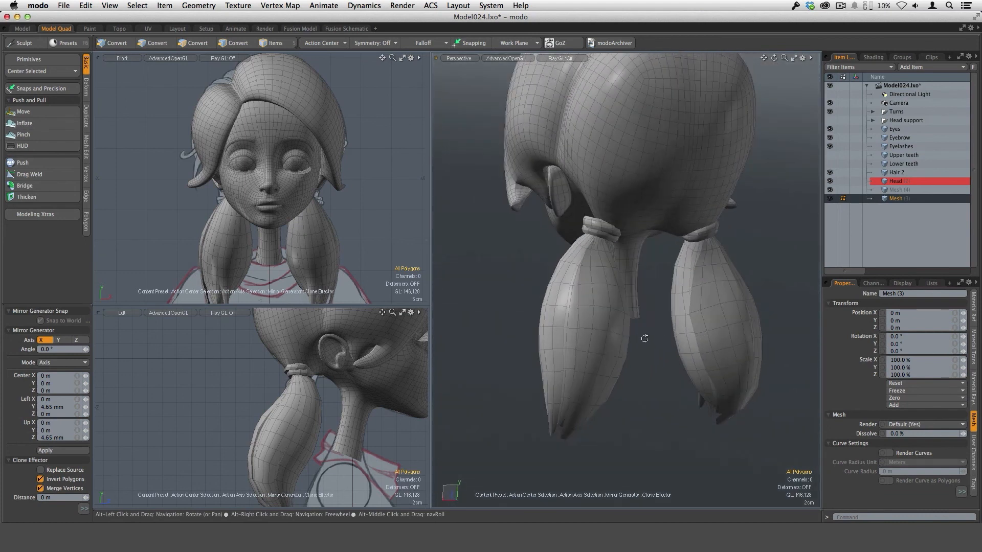
pyautogui.keyDown('alt'); pyautogui.moveTo(644, 338); pyautogui.dragTo(710, 285); pyautogui.keyUp('alt')
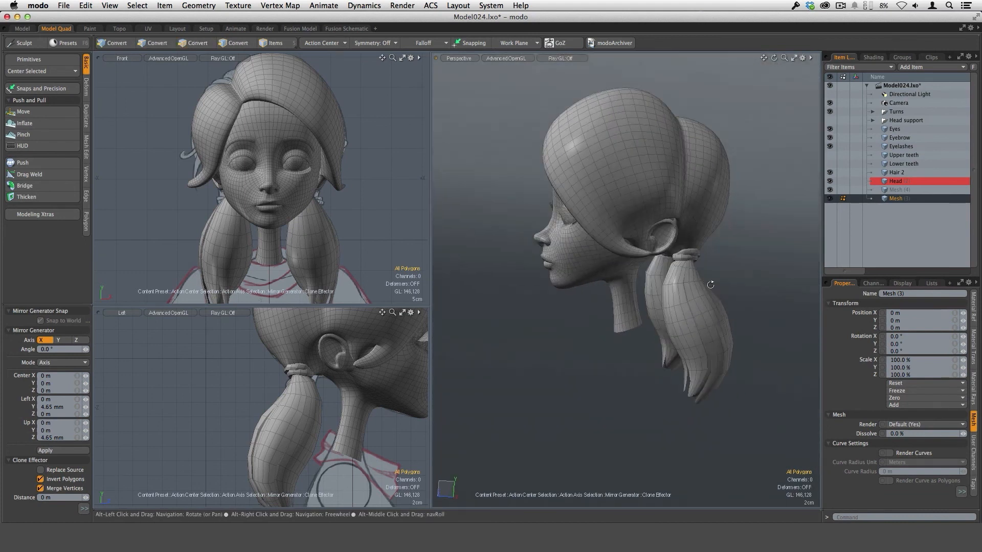
pyautogui.scroll(-3, 378, 410)
pyautogui.keyDown('alt'); pyautogui.keyDown('shift'); pyautogui.moveTo(378, 410); pyautogui.dragTo(319, 423); pyautogui.keyUp('shift'); pyautogui.keyUp('alt')
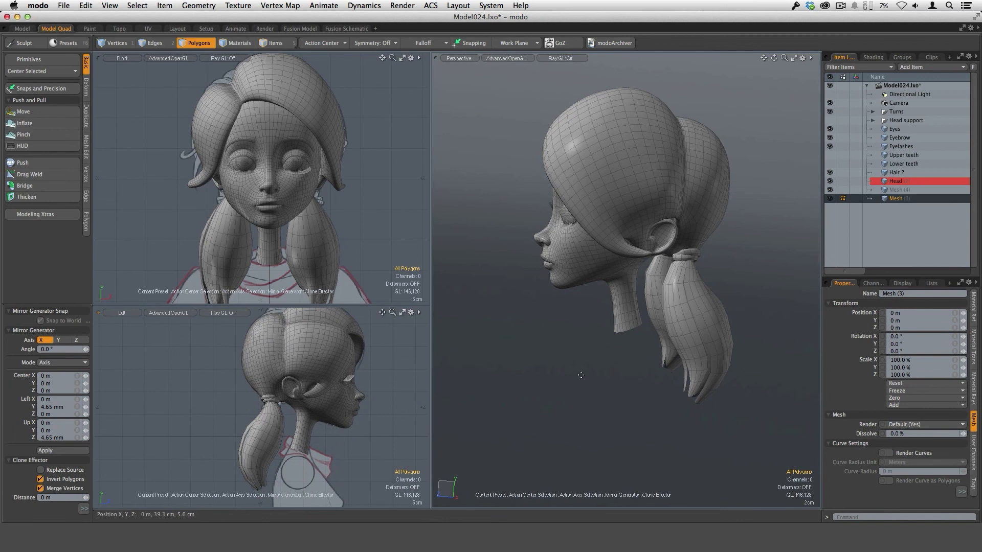
pyautogui.keyDown('alt'); pyautogui.moveTo(651, 365); pyautogui.dragTo(651, 339); pyautogui.keyUp('alt')
pyautogui.scroll(3, 706, 326)
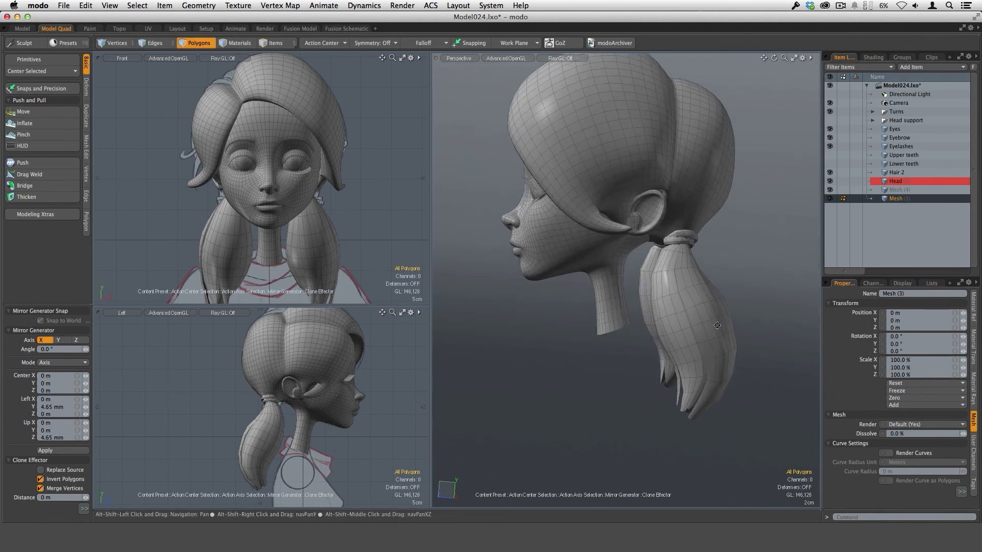
pyautogui.keyDown('alt'); pyautogui.moveTo(706, 326); pyautogui.dragTo(669, 308); pyautogui.keyUp('alt')
pyautogui.scroll(-3, 645, 341)
pyautogui.keyDown('alt'); pyautogui.moveTo(645, 341); pyautogui.dragTo(675, 329); pyautogui.keyUp('alt')
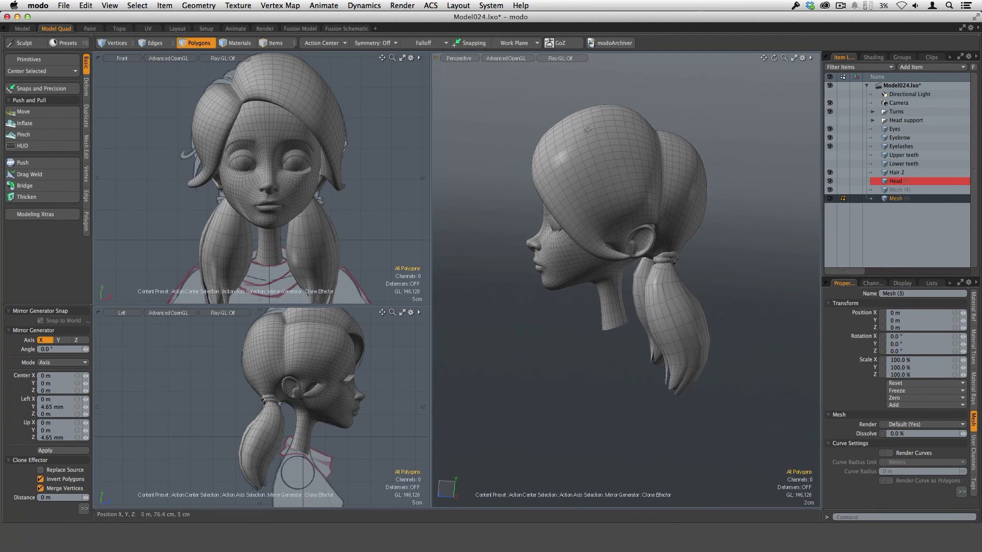
pyautogui.keyDown('alt'); pyautogui.moveTo(574, 234); pyautogui.dragTo(593, 152); pyautogui.keyUp('alt')
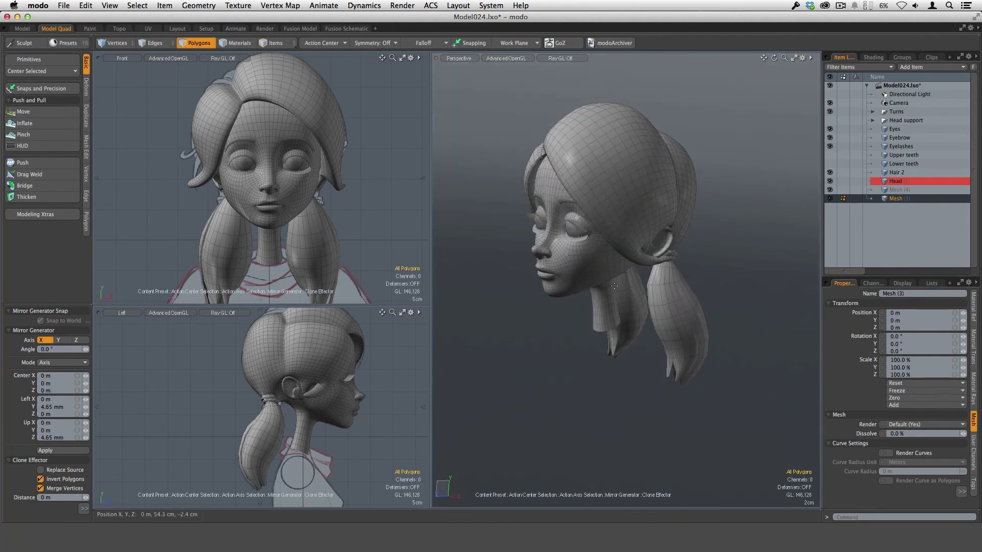
pyautogui.keyDown('alt'); pyautogui.moveTo(614, 286); pyautogui.dragTo(607, 278); pyautogui.keyUp('alt')
pyautogui.keyDown('alt'); pyautogui.moveTo(562, 149); pyautogui.dragTo(599, 261); pyautogui.keyUp('alt')
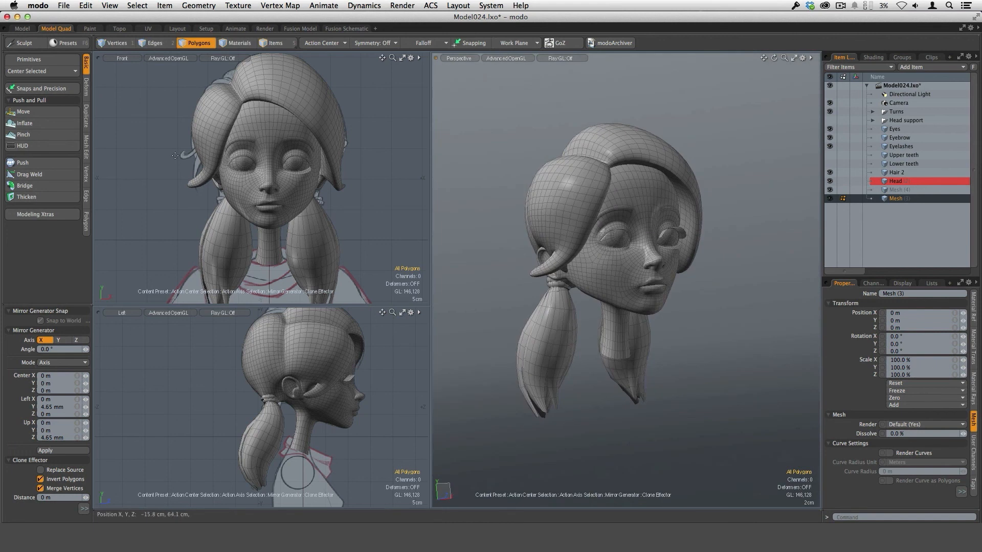
pyautogui.keyDown('alt'); pyautogui.moveTo(586, 297); pyautogui.dragTo(644, 392); pyautogui.keyUp('alt')
pyautogui.keyDown('ctrl'); pyautogui.keyDown('alt'); pyautogui.moveTo(673, 362); pyautogui.dragTo(639, 205); pyautogui.keyUp('alt'); pyautogui.keyUp('ctrl')
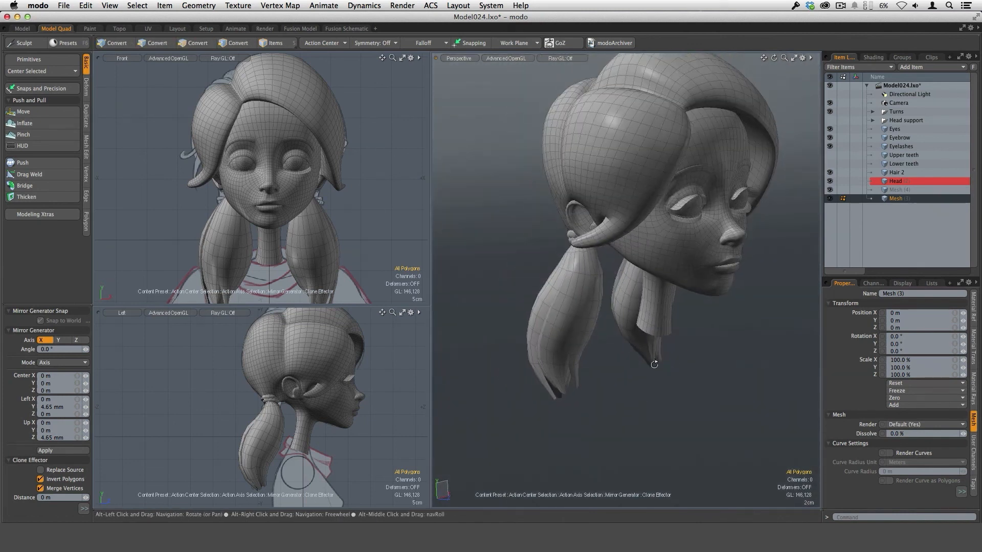
pyautogui.keyDown('alt'); pyautogui.keyDown('shift'); pyautogui.moveTo(635, 148); pyautogui.dragTo(625, 209); pyautogui.keyUp('shift'); pyautogui.keyUp('alt')
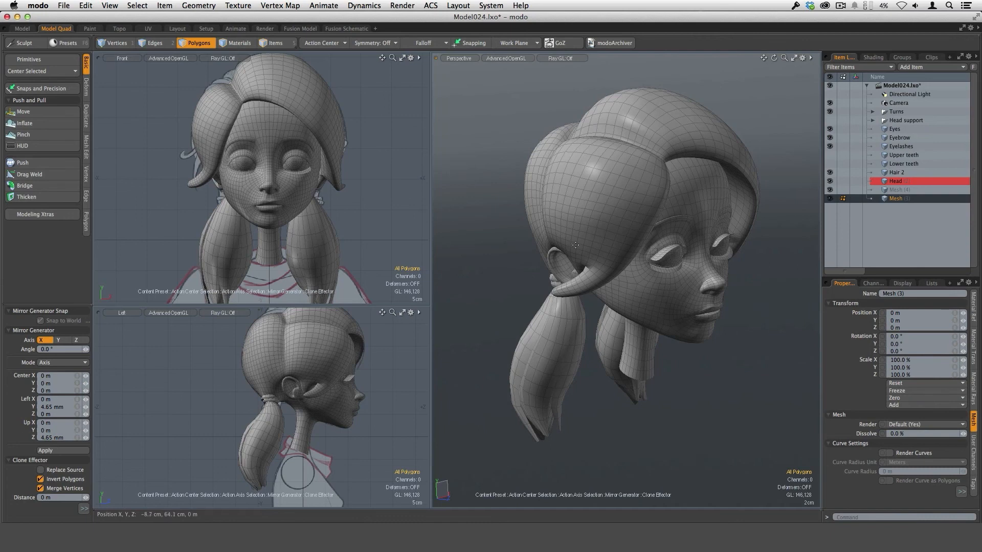
pyautogui.keyDown('alt'); pyautogui.moveTo(575, 245); pyautogui.dragTo(665, 327); pyautogui.keyUp('alt')
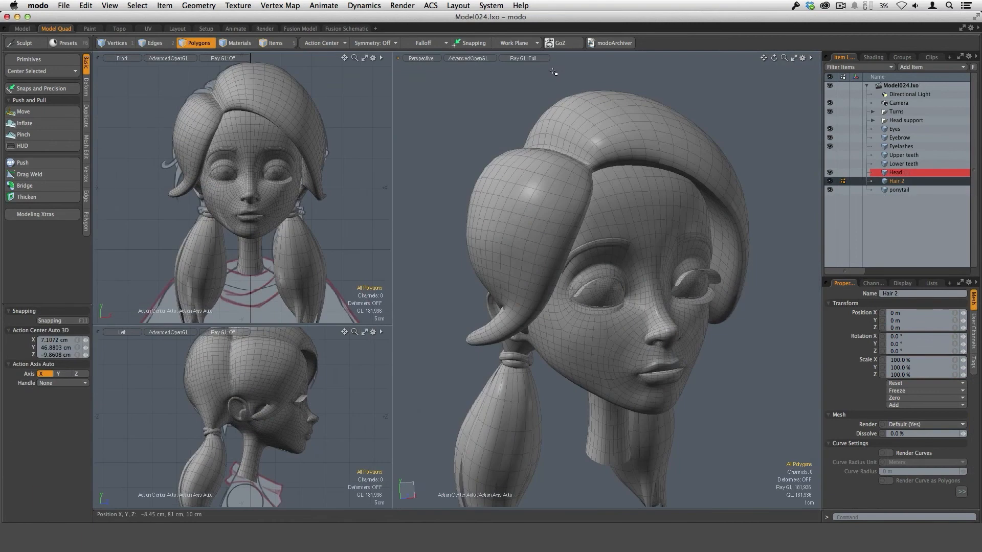
# - Preview the perspective view with RayGL Full and examine the finished hair and ponytails from the front
pyautogui.click(533, 66)
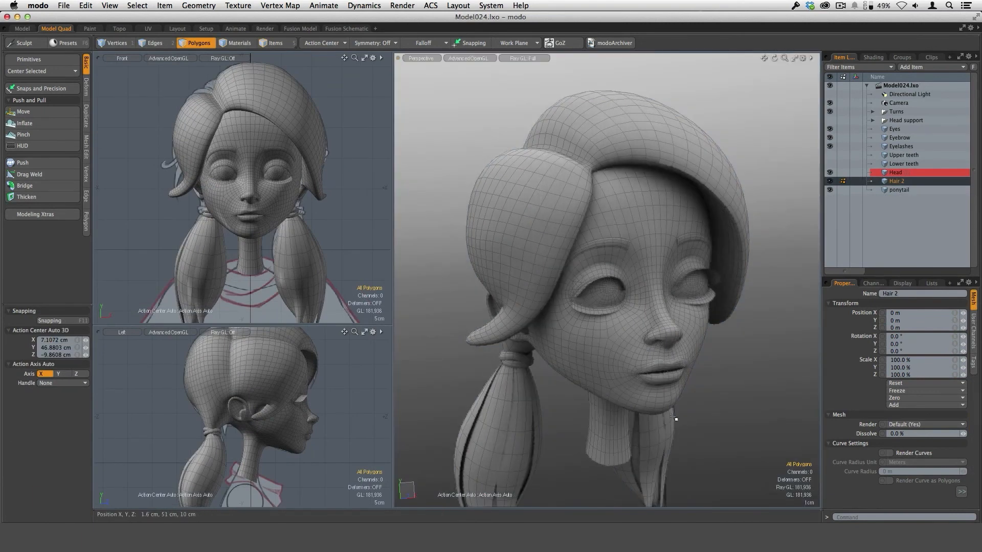
pyautogui.keyDown('alt'); pyautogui.moveTo(685, 418); pyautogui.dragTo(733, 309); pyautogui.keyUp('alt')
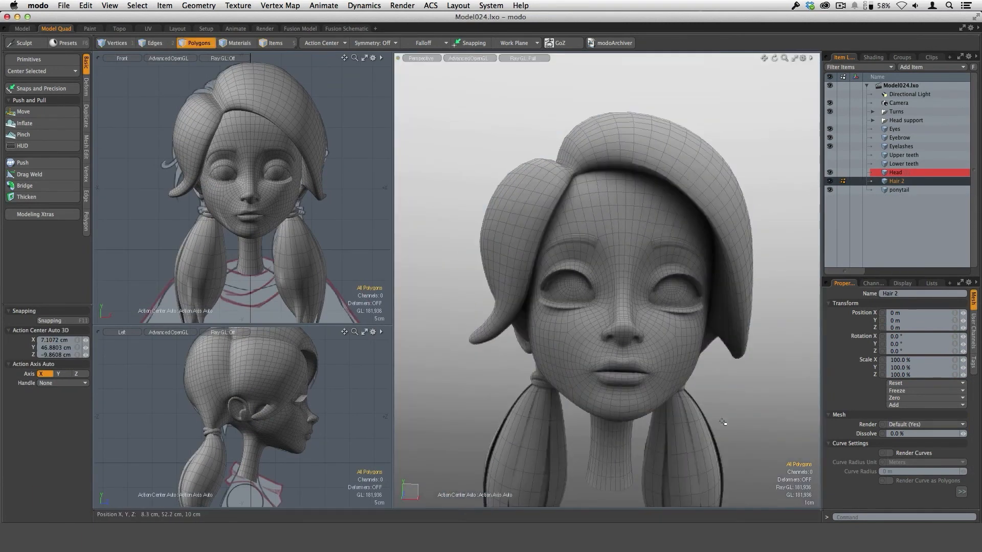
pyautogui.keyDown('ctrl'); pyautogui.keyDown('alt'); pyautogui.moveTo(745, 443); pyautogui.dragTo(688, 447); pyautogui.keyUp('alt'); pyautogui.keyUp('ctrl')
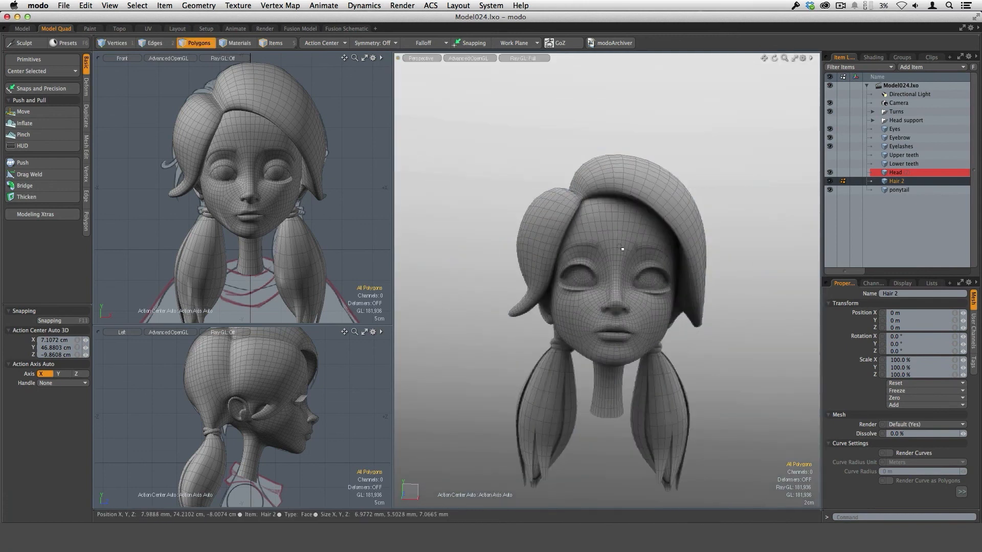
# - Turn off the RayGL preview and select the polygons along the front edge of the hair swept over the temple
pyautogui.keyDown('alt'); pyautogui.moveTo(619, 248); pyautogui.dragTo(557, 240); pyautogui.keyUp('alt')
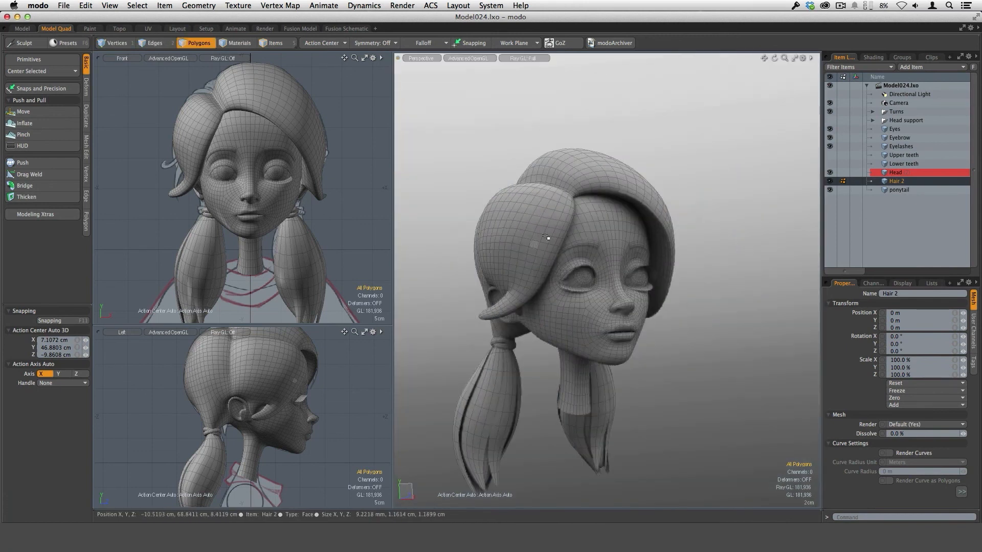
pyautogui.click(535, 59)
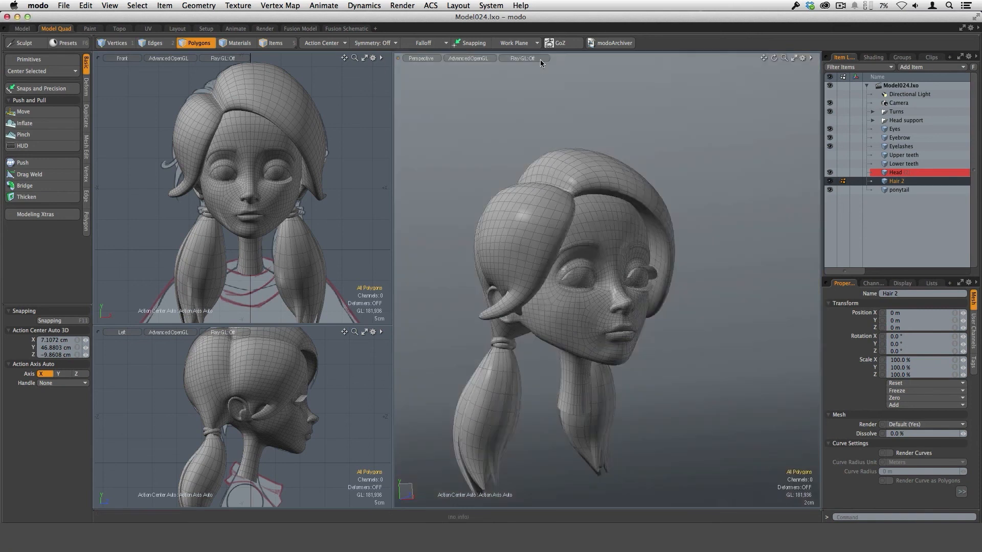
pyautogui.keyDown('alt'); pyautogui.moveTo(654, 209); pyautogui.dragTo(545, 259); pyautogui.keyUp('alt')
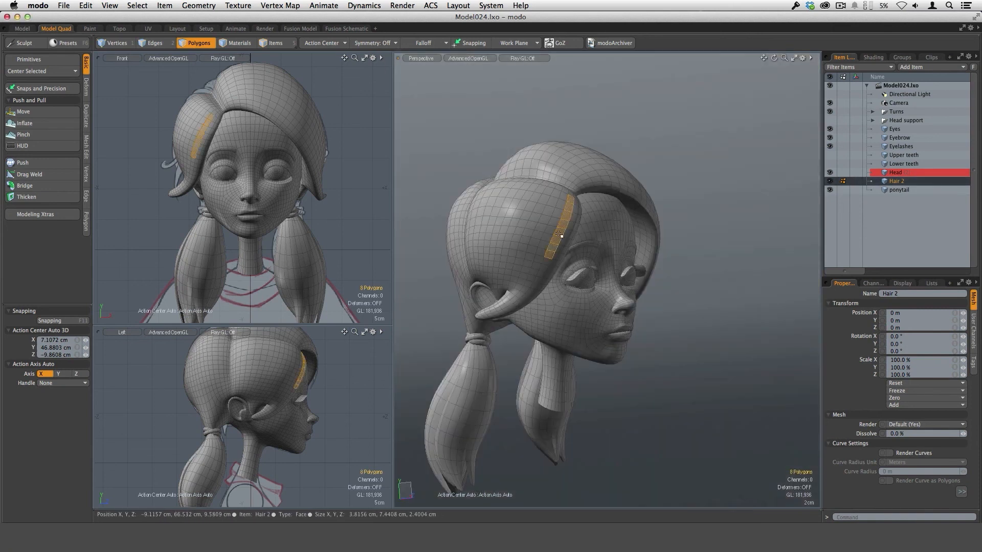
pyautogui.scroll(3, 545, 259)
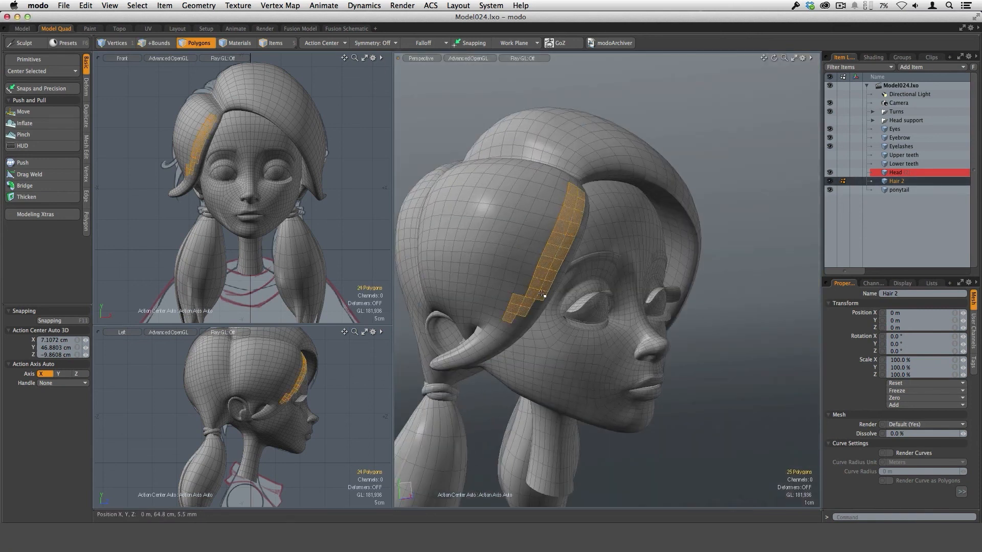
pyautogui.moveTo(541, 294); pyautogui.dragTo(547, 249)
pyautogui.keyDown('alt'); pyautogui.moveTo(566, 192); pyautogui.dragTo(535, 319); pyautogui.keyUp('alt')
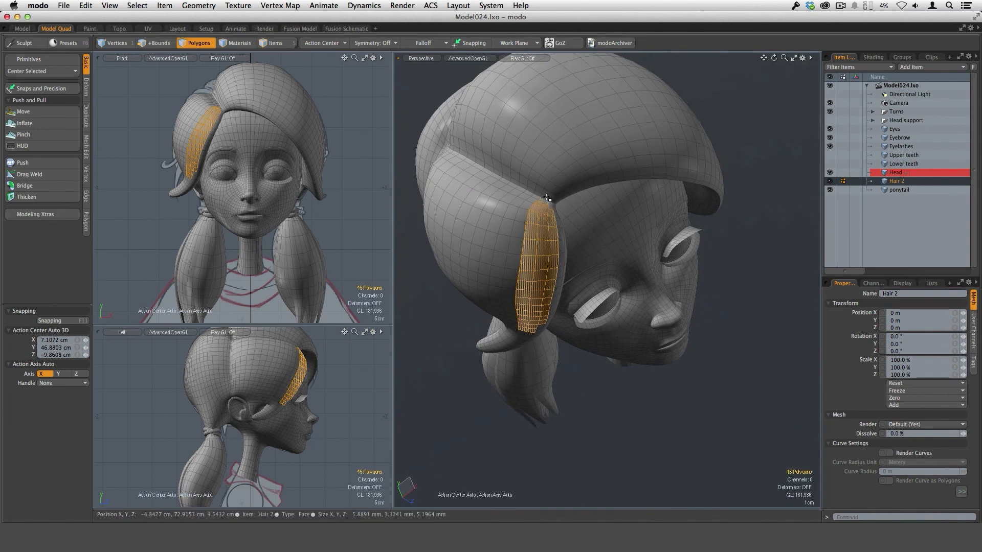
pyautogui.scroll(2, 547, 199)
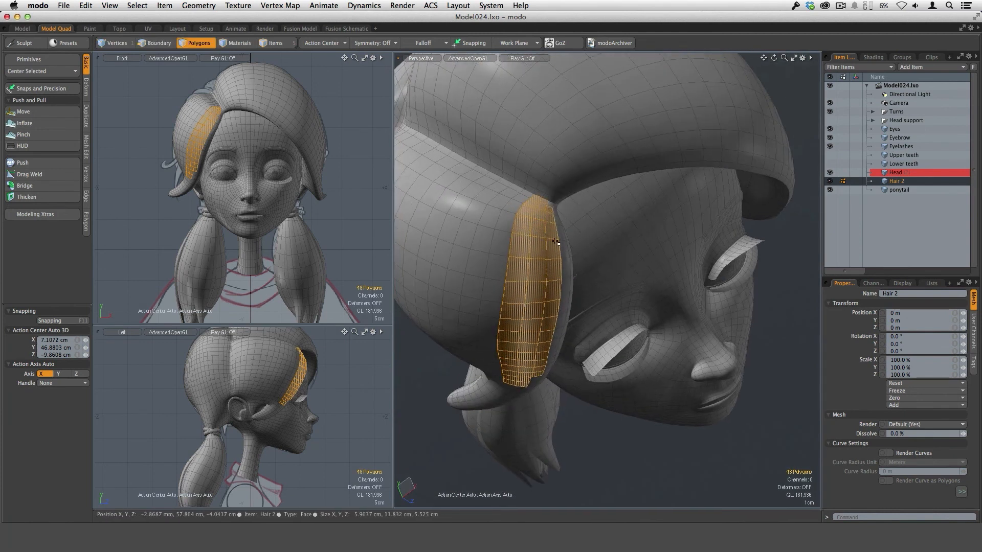
pyautogui.keyDown('alt'); pyautogui.moveTo(579, 322); pyautogui.dragTo(663, 232); pyautogui.keyUp('alt')
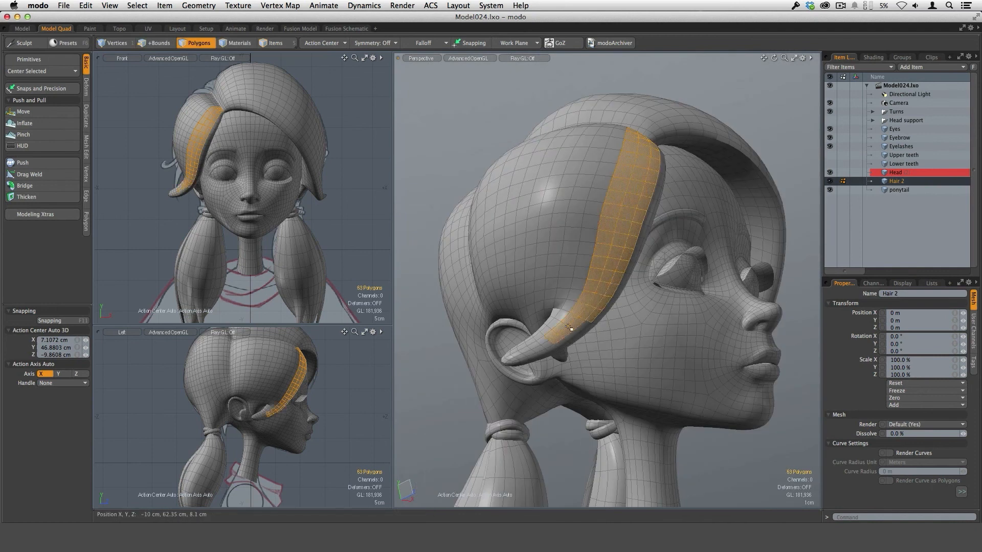
# - Extend the polygon selection down the swept hair lock to its pointed tip near the ear
pyautogui.keyDown('alt'); pyautogui.moveTo(570, 335); pyautogui.dragTo(551, 310); pyautogui.keyUp('alt')
pyautogui.keyDown('shift'); pyautogui.doubleClick(605, 294); pyautogui.keyUp('shift')
pyautogui.press('super+z')
pyautogui.scroll(3, 626, 292)
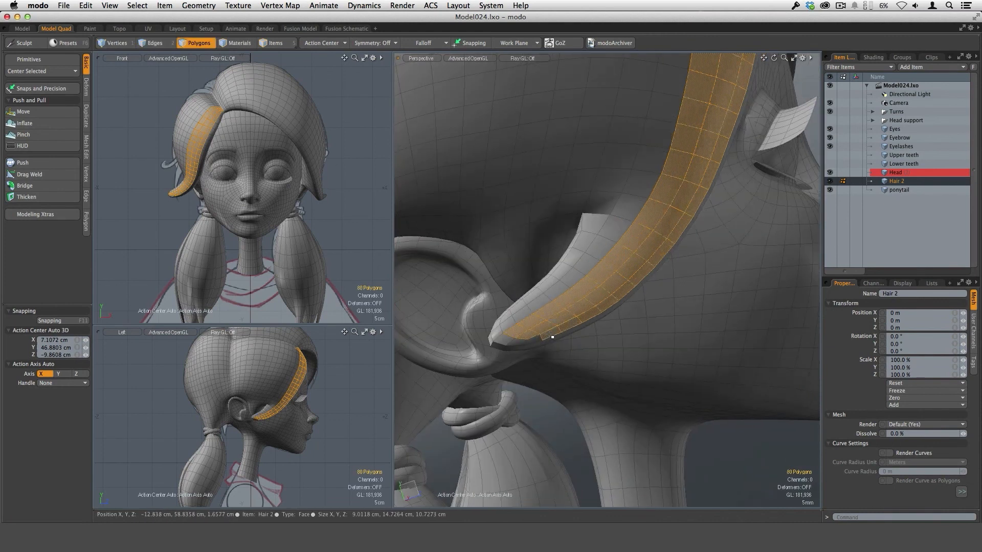
pyautogui.keyDown('alt'); pyautogui.moveTo(499, 335); pyautogui.dragTo(529, 360); pyautogui.keyUp('alt')
pyautogui.keyDown('shift'); pyautogui.click(531, 363); pyautogui.keyUp('shift')
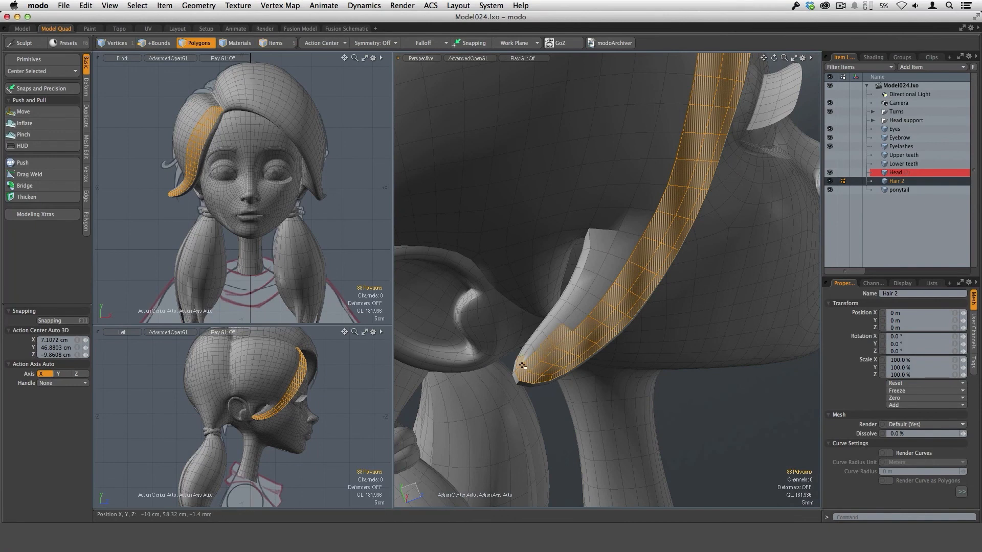
# - Add adjoining polygon rows so the selection forms a wide band from the hair parting to the lock's tip
pyautogui.moveTo(600, 259)
pyautogui.keyDown('shift'); pyautogui.mouseDown()
pyautogui.moveTo(604, 281)
pyautogui.moveTo(649, 327)
pyautogui.moveTo(701, 344)
pyautogui.moveTo(586, 391)
pyautogui.mouseUp(); pyautogui.keyUp('shift')
pyautogui.keyDown('shift'); pyautogui.moveTo(566, 328); pyautogui.dragTo(601, 241); pyautogui.keyUp('shift')
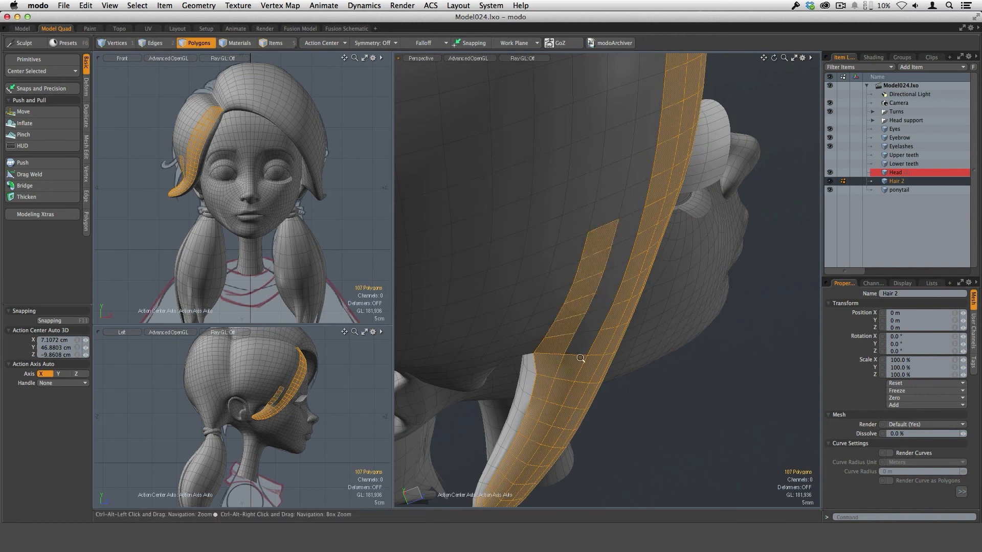
pyautogui.keyDown('shift'); pyautogui.moveTo(583, 349); pyautogui.dragTo(625, 228); pyautogui.keyUp('shift')
pyautogui.scroll(-6, 650, 304)
pyautogui.keyDown('alt'); pyautogui.moveTo(650, 305); pyautogui.dragTo(561, 300); pyautogui.keyUp('alt')
pyautogui.moveTo(560, 225)
pyautogui.keyDown('shift'); pyautogui.mouseDown()
pyautogui.moveTo(561, 206)
pyautogui.moveTo(574, 250)
pyautogui.mouseUp(); pyautogui.keyUp('shift')
pyautogui.keyDown('alt'); pyautogui.moveTo(559, 215); pyautogui.dragTo(591, 392); pyautogui.keyUp('alt')
pyautogui.scroll(5, 595, 242)
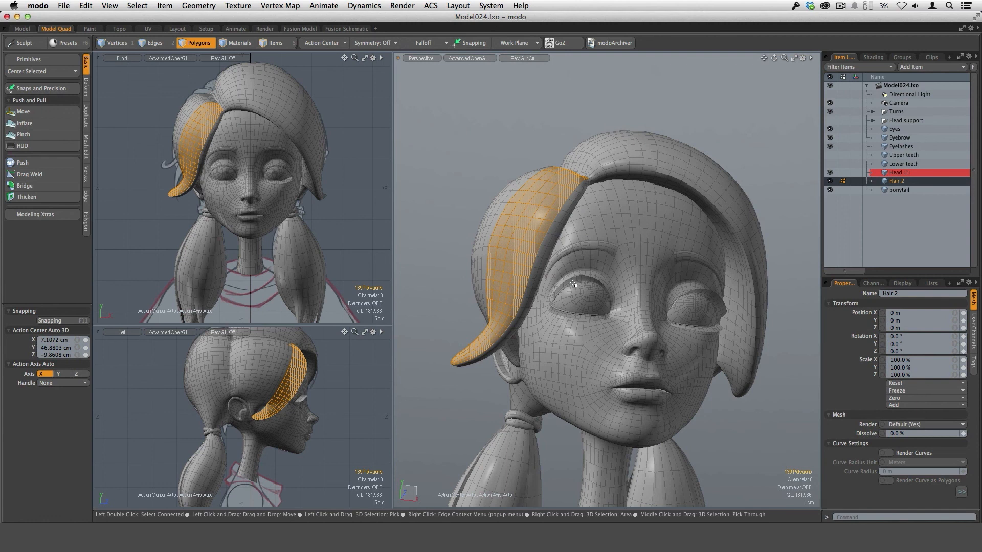
# - Duplicate the selected hair band into a new mesh item and push it outward by 4 mm
pyautogui.press('n')
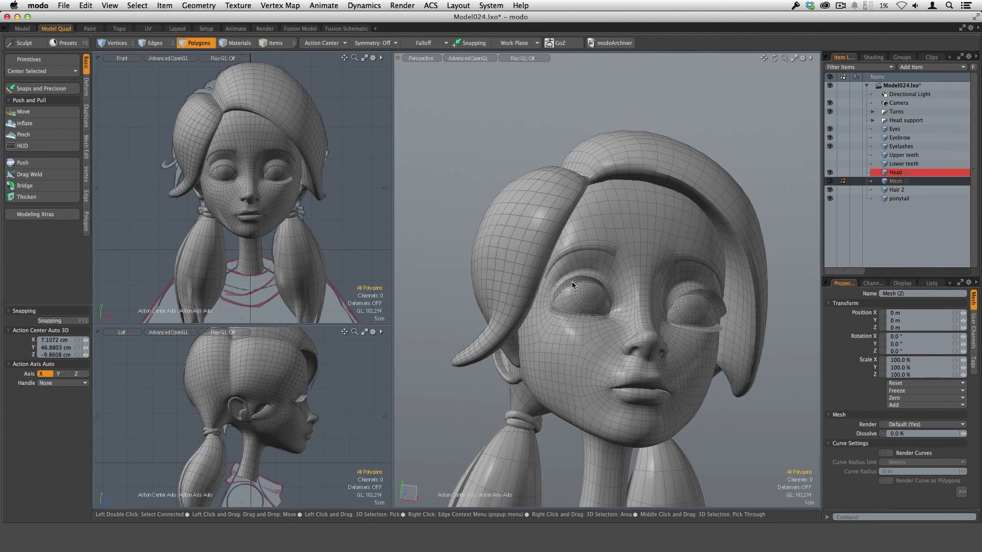
pyautogui.click(40, 163)
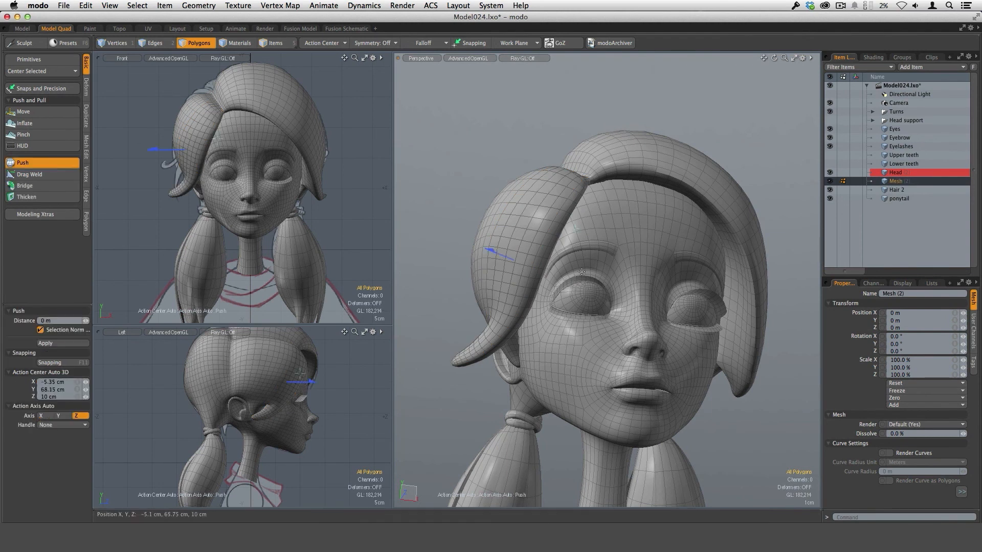
pyautogui.keyDown('alt'); pyautogui.moveTo(581, 272); pyautogui.dragTo(578, 251); pyautogui.keyUp('alt')
pyautogui.scroll(8, 578, 251)
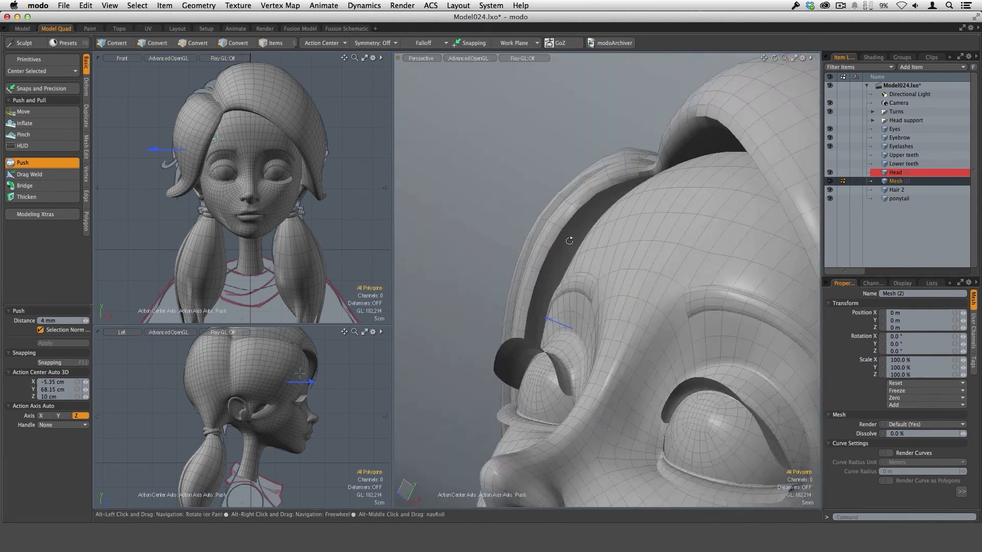
pyautogui.press('q')
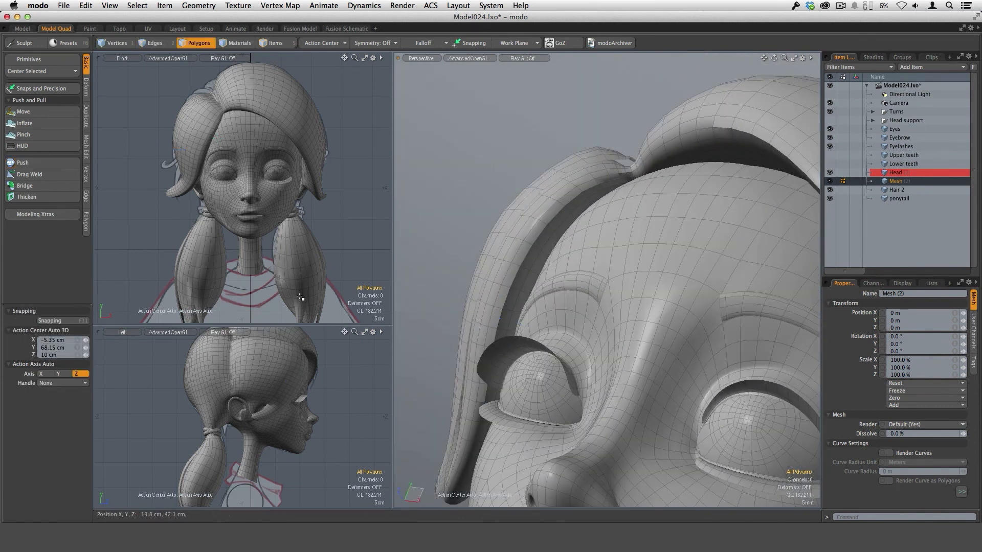
# - Reshape the new strand's upper end at the hair parting with the sculpt Move brush at size 128
pyautogui.click(26, 114)
pyautogui.moveTo(588, 328)
pyautogui.keyDown('alt'); pyautogui.mouseDown()
pyautogui.moveTo(619, 338)
pyautogui.moveTo(607, 292)
pyautogui.mouseUp(); pyautogui.keyUp('alt')
pyautogui.scroll(-3, 620, 338)
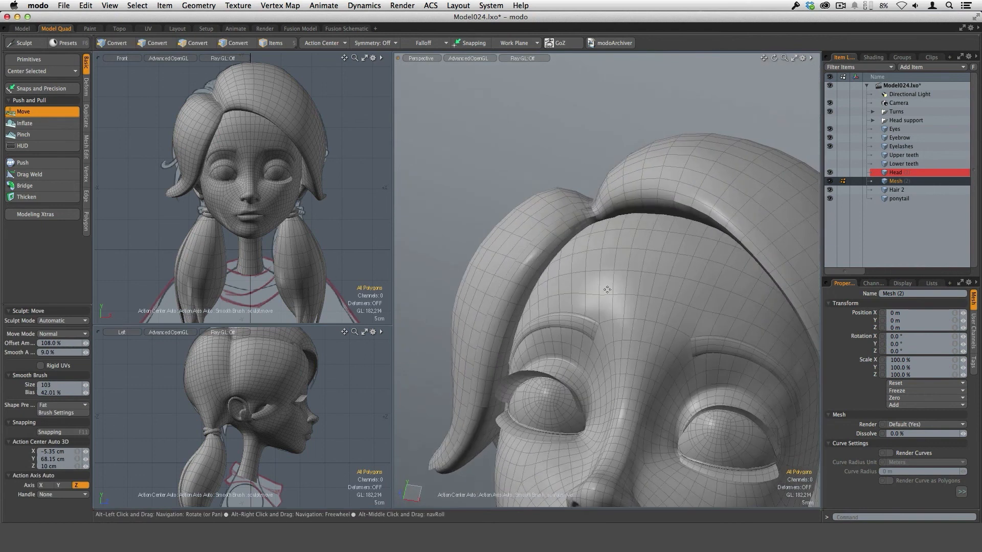
pyautogui.moveTo(580, 207); pyautogui.dragTo(589, 203, button='right')
pyautogui.moveTo(589, 197)
pyautogui.keyDown('ctrl'); pyautogui.keyDown('alt'); pyautogui.mouseDown()
pyautogui.moveTo(628, 207)
pyautogui.moveTo(590, 202)
pyautogui.moveTo(609, 223)
pyautogui.mouseUp(); pyautogui.keyUp('alt'); pyautogui.keyUp('ctrl')
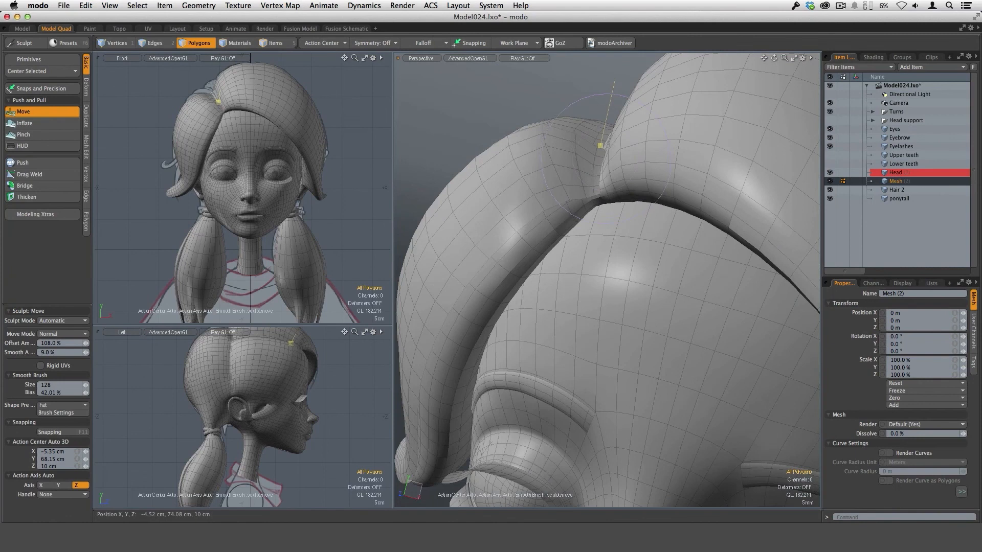
# - Refine how the strand tucks into the hair at the parting with the sculpt Move brush at size 93
pyautogui.moveTo(607, 159)
pyautogui.keyDown('alt'); pyautogui.mouseDown()
pyautogui.moveTo(642, 256)
pyautogui.moveTo(539, 307)
pyautogui.moveTo(610, 389)
pyautogui.moveTo(591, 230)
pyautogui.moveTo(556, 187)
pyautogui.moveTo(607, 193)
pyautogui.mouseUp(); pyautogui.keyUp('alt')
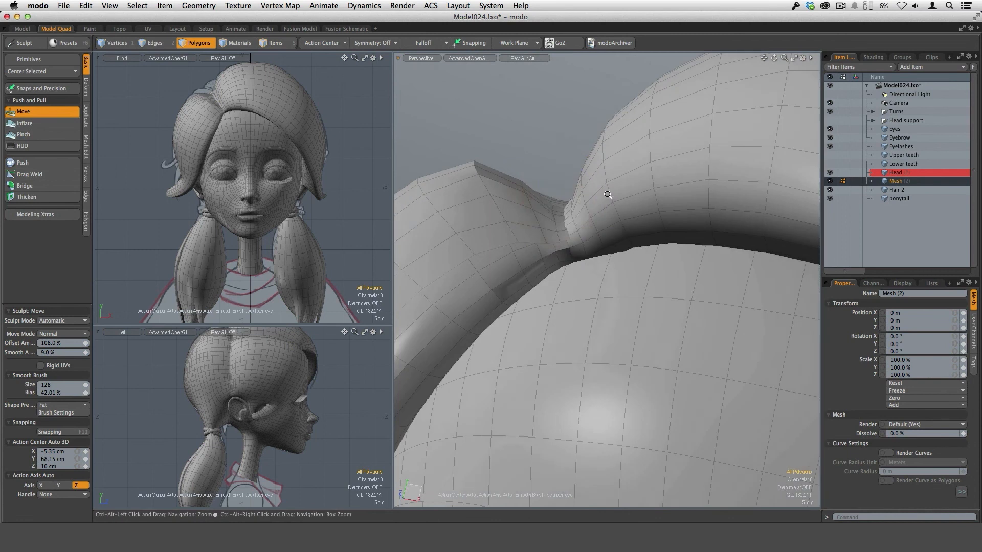
pyautogui.moveTo(560, 210); pyautogui.dragTo(542, 211, button='right')
pyautogui.keyDown('alt'); pyautogui.moveTo(555, 209); pyautogui.dragTo(535, 196); pyautogui.keyUp('alt')
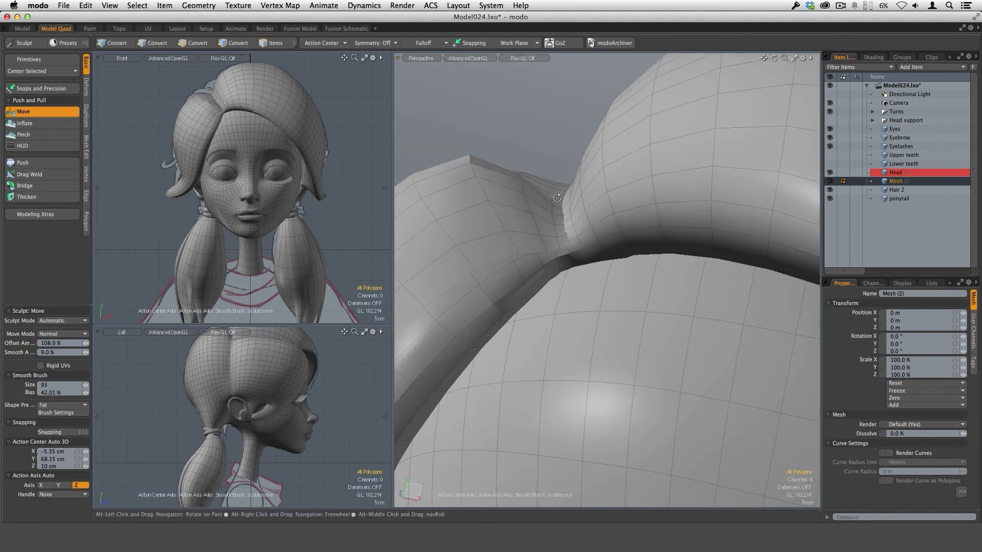
pyautogui.keyDown('alt'); pyautogui.moveTo(560, 203); pyautogui.dragTo(513, 165); pyautogui.keyUp('alt')
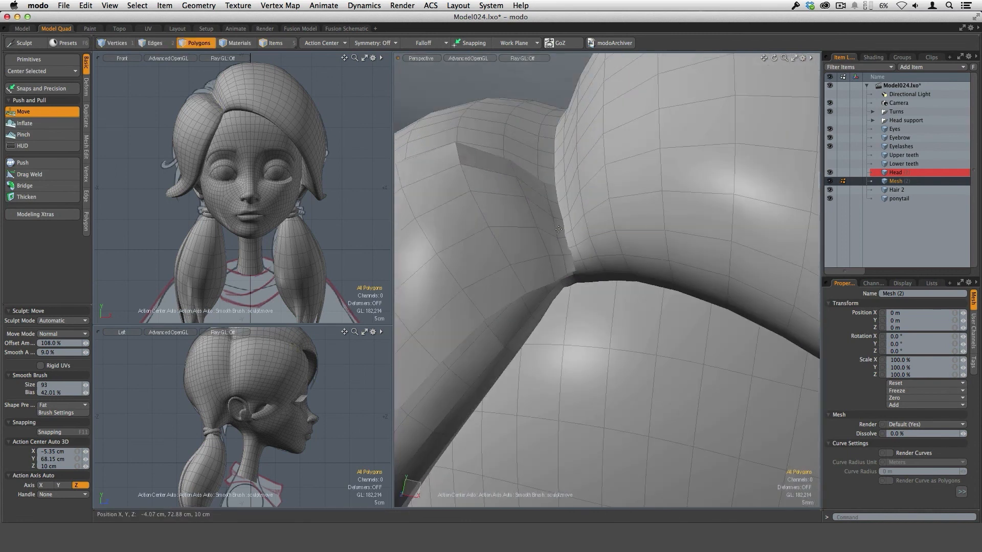
pyautogui.keyDown('alt'); pyautogui.moveTo(533, 208); pyautogui.dragTo(606, 217); pyautogui.keyUp('alt')
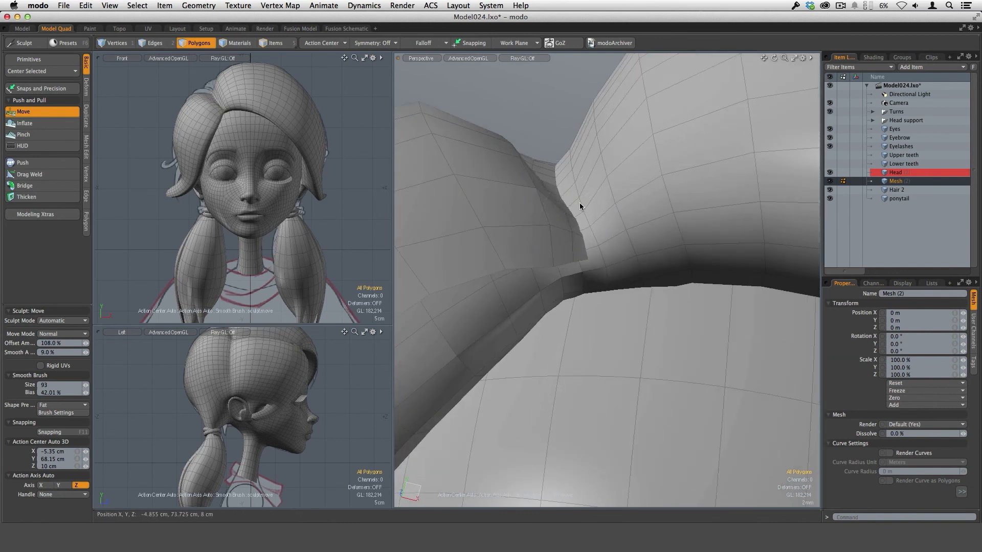
pyautogui.keyDown('alt'); pyautogui.moveTo(579, 206); pyautogui.dragTo(557, 206); pyautogui.keyUp('alt')
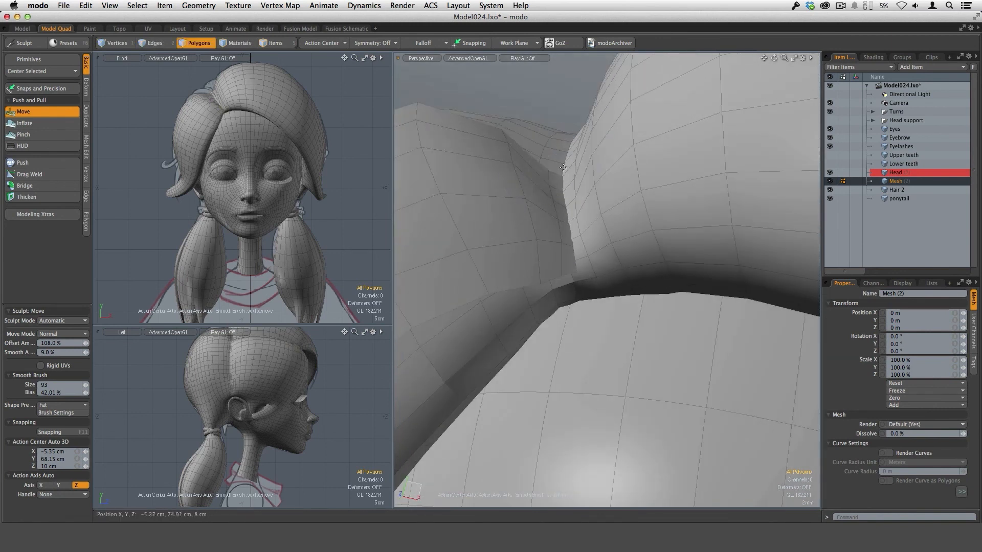
pyautogui.keyDown('ctrl'); pyautogui.keyDown('alt'); pyautogui.moveTo(563, 167); pyautogui.dragTo(536, 177); pyautogui.keyUp('alt'); pyautogui.keyUp('ctrl')
pyautogui.moveTo(603, 225)
pyautogui.keyDown('alt'); pyautogui.mouseDown()
pyautogui.moveTo(644, 260)
pyautogui.moveTo(621, 247)
pyautogui.moveTo(648, 181)
pyautogui.moveTo(630, 305)
pyautogui.mouseUp(); pyautogui.keyUp('alt')
# - Adjust the strand's outer contour and lower end with a larger sculpt Move brush, starting at size 180
pyautogui.moveTo(542, 276); pyautogui.dragTo(586, 276, button='right')
pyautogui.moveTo(585, 276)
pyautogui.keyDown('alt'); pyautogui.mouseDown()
pyautogui.moveTo(589, 307)
pyautogui.moveTo(534, 250)
pyautogui.mouseUp(); pyautogui.keyUp('alt')
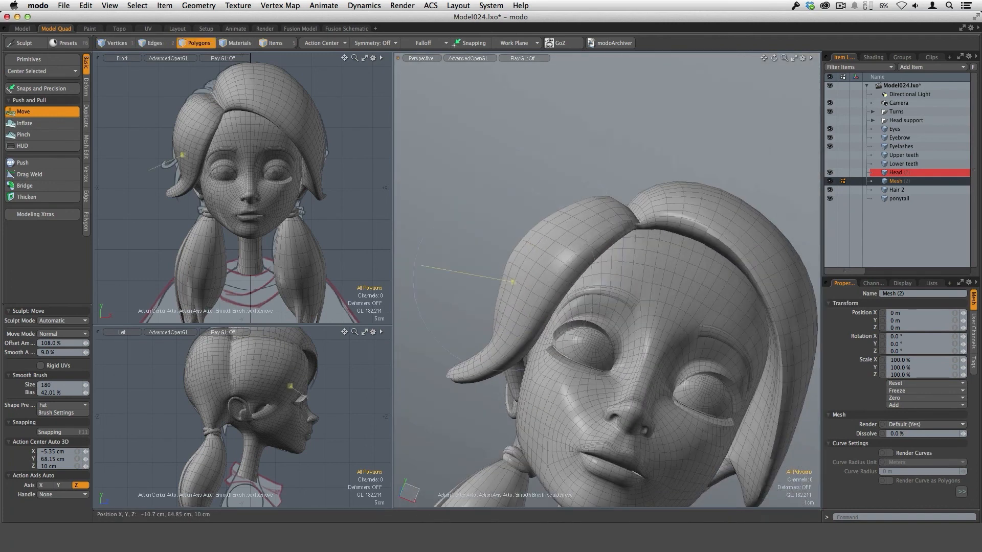
pyautogui.moveTo(513, 281)
pyautogui.keyDown('alt'); pyautogui.mouseDown()
pyautogui.moveTo(538, 275)
pyautogui.moveTo(637, 311)
pyautogui.moveTo(633, 286)
pyautogui.mouseUp(); pyautogui.keyUp('alt')
pyautogui.keyDown('alt'); pyautogui.moveTo(531, 307); pyautogui.dragTo(575, 348); pyautogui.keyUp('alt')
pyautogui.moveTo(511, 363); pyautogui.dragTo(492, 363, button='right')
pyautogui.moveTo(572, 348)
pyautogui.keyDown('alt'); pyautogui.mouseDown()
pyautogui.moveTo(581, 350)
pyautogui.moveTo(503, 288)
pyautogui.mouseUp(); pyautogui.keyUp('alt')
pyautogui.press('space')
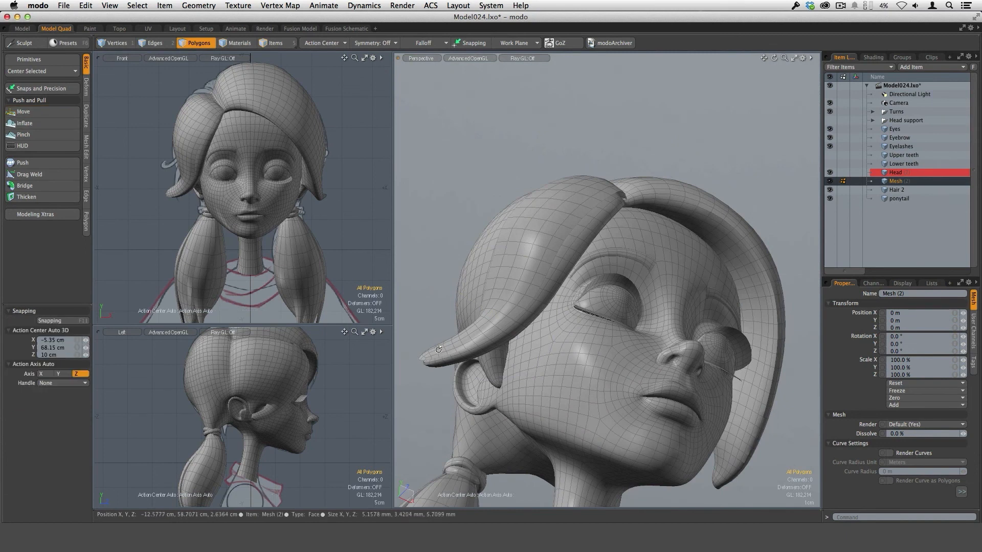
# - Select the strand's tip polygons, grow the selection up the lock and rotate it outward using a two-step selection falloff
pyautogui.moveTo(510, 343)
pyautogui.keyDown('alt'); pyautogui.mouseDown()
pyautogui.moveTo(541, 375)
pyautogui.moveTo(554, 369)
pyautogui.mouseUp(); pyautogui.keyUp('alt')
pyautogui.moveTo(483, 355)
pyautogui.keyDown('ctrl'); pyautogui.keyDown('alt'); pyautogui.mouseDown()
pyautogui.moveTo(517, 357)
pyautogui.moveTo(497, 365)
pyautogui.mouseUp(); pyautogui.keyUp('alt'); pyautogui.keyUp('ctrl')
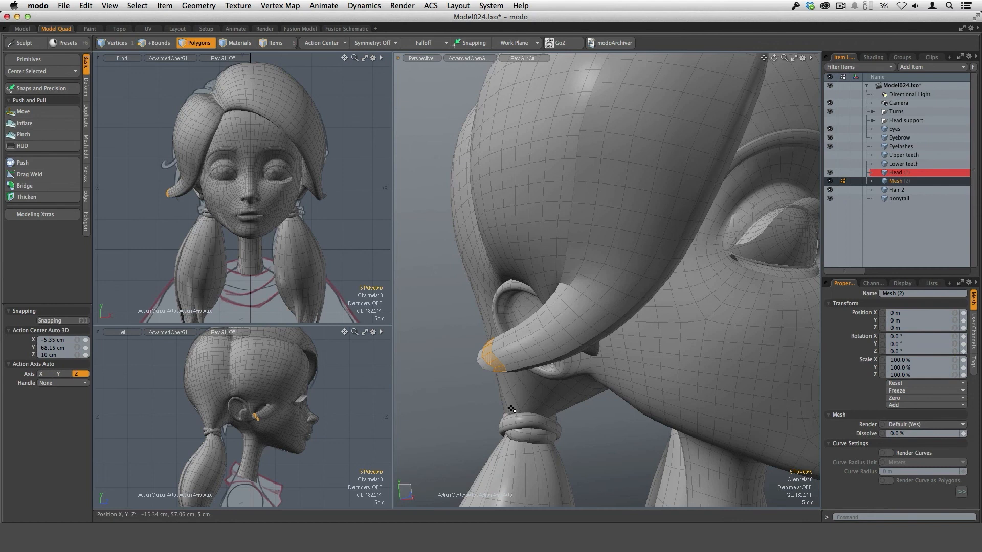
pyautogui.hotkey('shift', 'Up')
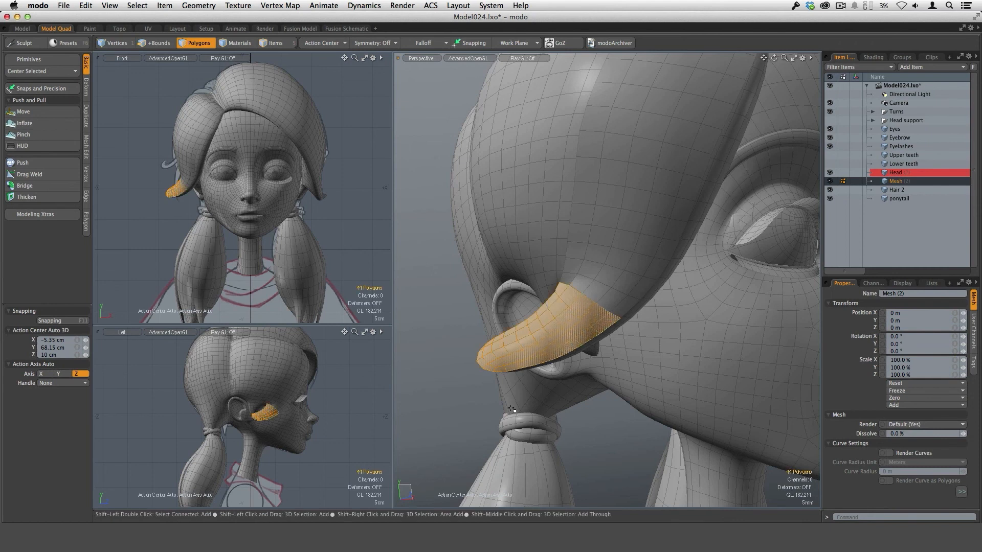
pyautogui.hotkey('shift', 'Up')
pyautogui.press('y')
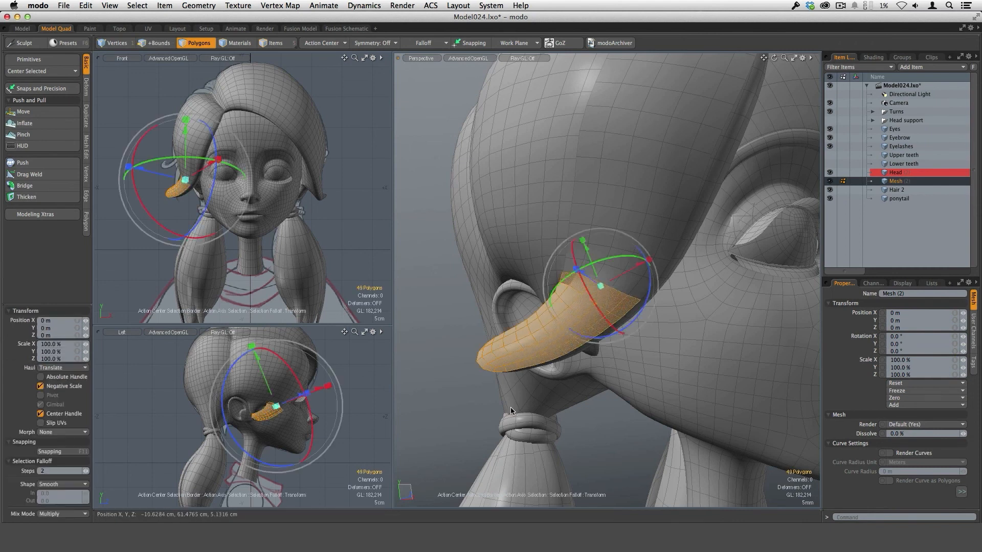
pyautogui.keyDown('alt'); pyautogui.moveTo(511, 407); pyautogui.dragTo(615, 277); pyautogui.keyUp('alt')
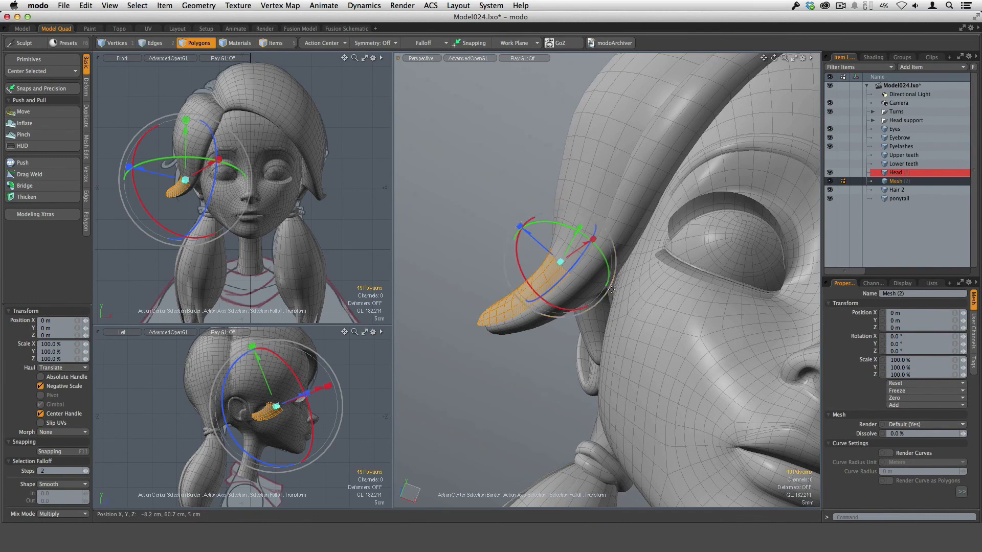
pyautogui.moveTo(614, 281); pyautogui.dragTo(612, 302)
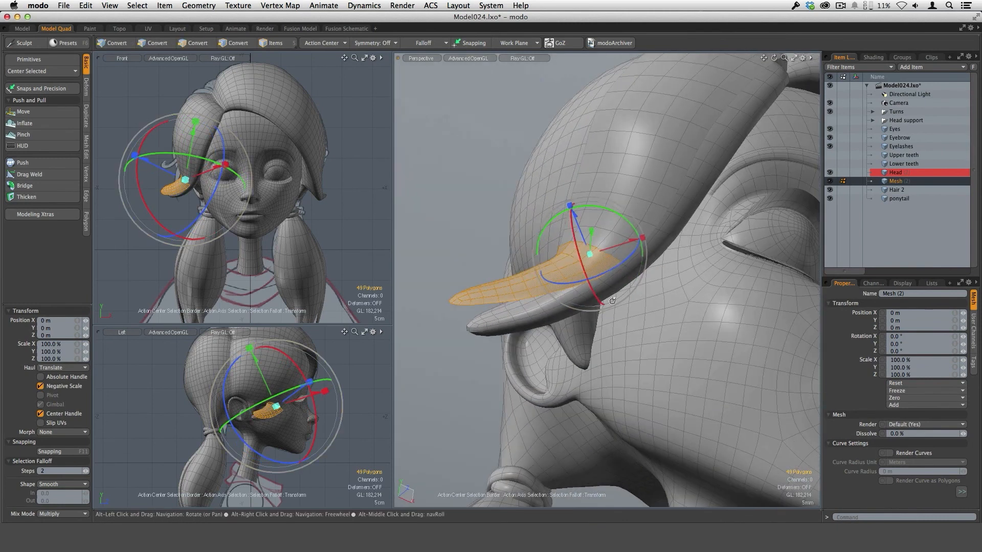
# - Curl the strand's end by repeatedly shrinking the tip selection and transforming the remaining polygons
pyautogui.hotkey('shift', 'Down')
pyautogui.hotkey('shift', 'Down')
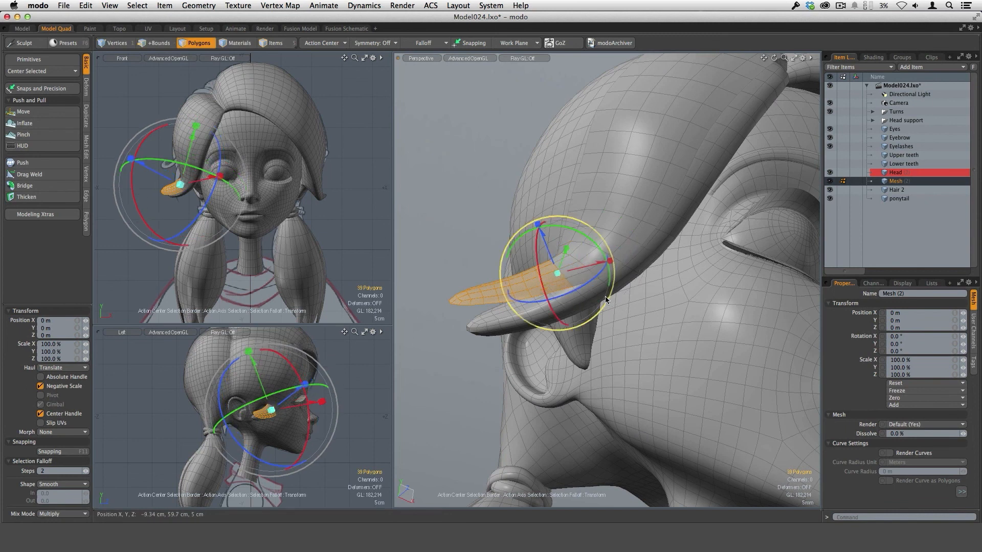
pyautogui.moveTo(603, 242); pyautogui.dragTo(609, 252)
pyautogui.hotkey('shift', 'Down')
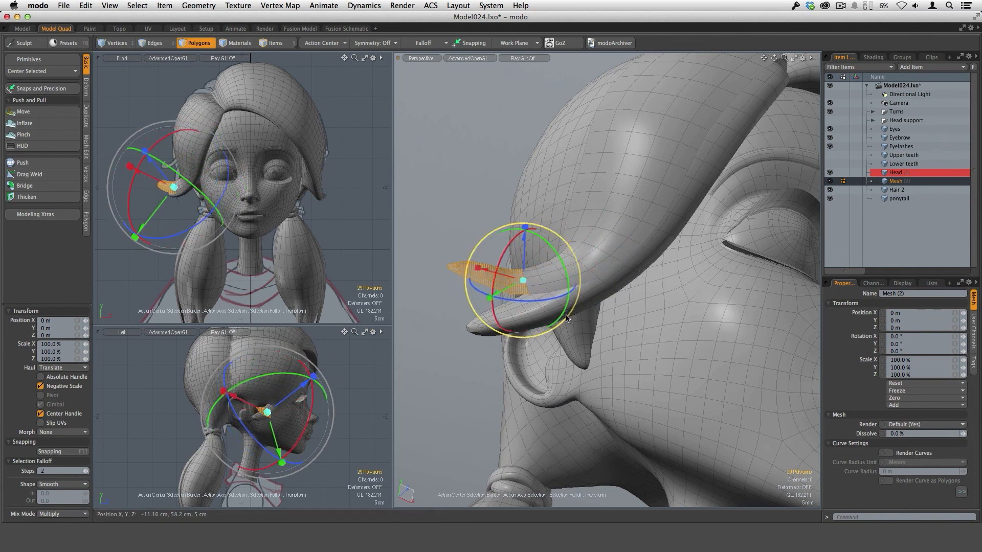
pyautogui.hotkey('shift', 'Down')
pyautogui.hotkey('shift', 'Down')
pyautogui.moveTo(553, 274); pyautogui.dragTo(583, 266)
pyautogui.moveTo(546, 236); pyautogui.dragTo(549, 229)
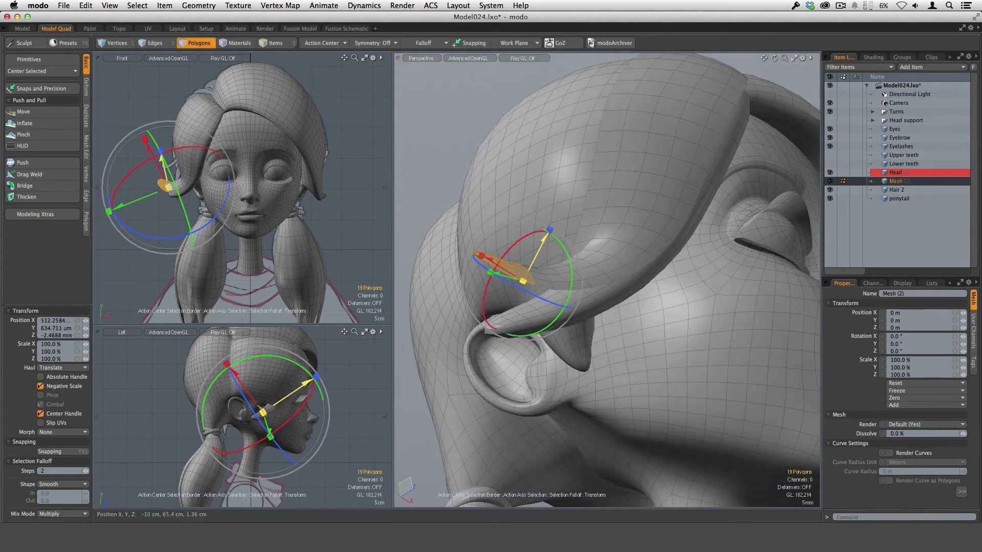
pyautogui.keyDown('alt'); pyautogui.moveTo(597, 322); pyautogui.dragTo(772, 286); pyautogui.keyUp('alt')
pyautogui.press('space')
# - Clear the strand's tip polygon selection and reshape the whole lock using the sculpt Move brush at sizes 218 and 188
pyautogui.click(30, 112)
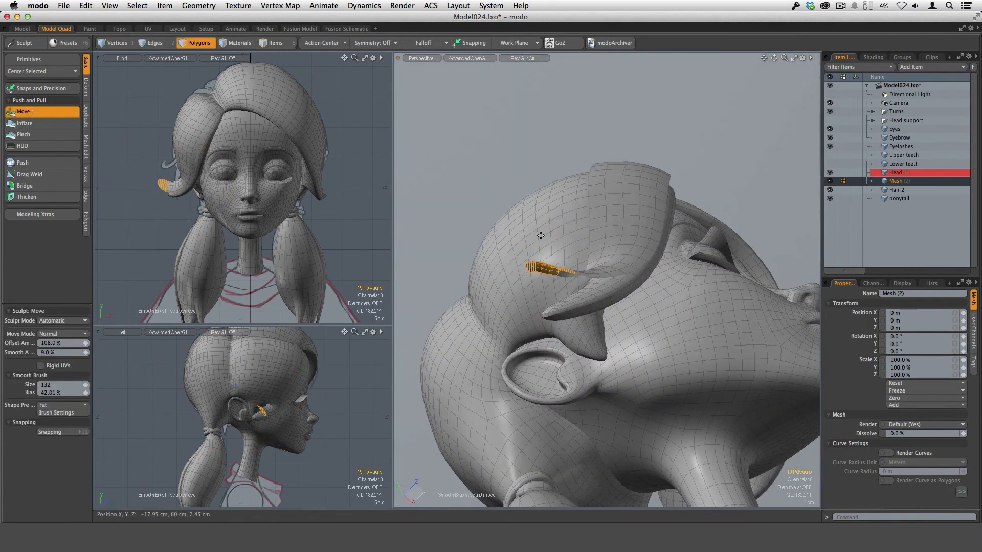
pyautogui.moveTo(589, 248); pyautogui.dragTo(623, 263, button='right')
pyautogui.press('space')
pyautogui.click(691, 189)
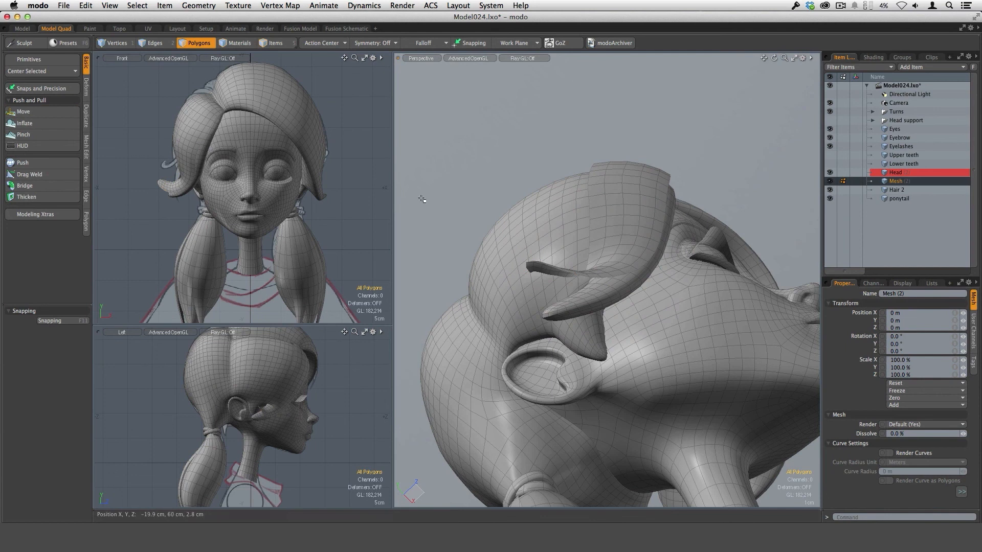
pyautogui.click(39, 115)
pyautogui.keyDown('alt'); pyautogui.moveTo(670, 246); pyautogui.dragTo(621, 241); pyautogui.keyUp('alt')
pyautogui.moveTo(618, 240); pyautogui.dragTo(642, 247, button='right')
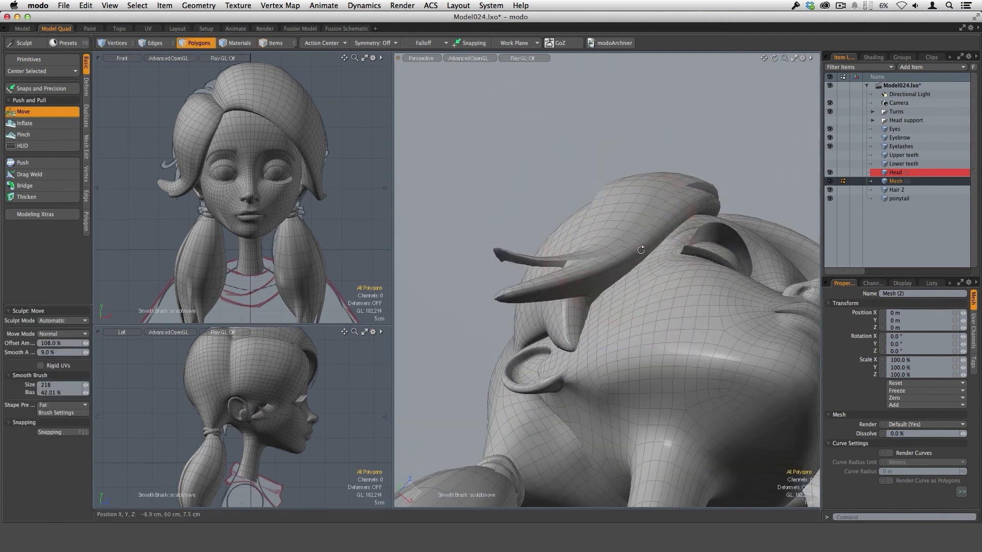
pyautogui.keyDown('alt'); pyautogui.moveTo(642, 248); pyautogui.dragTo(619, 238); pyautogui.keyUp('alt')
pyautogui.moveTo(619, 238); pyautogui.dragTo(599, 236, button='right')
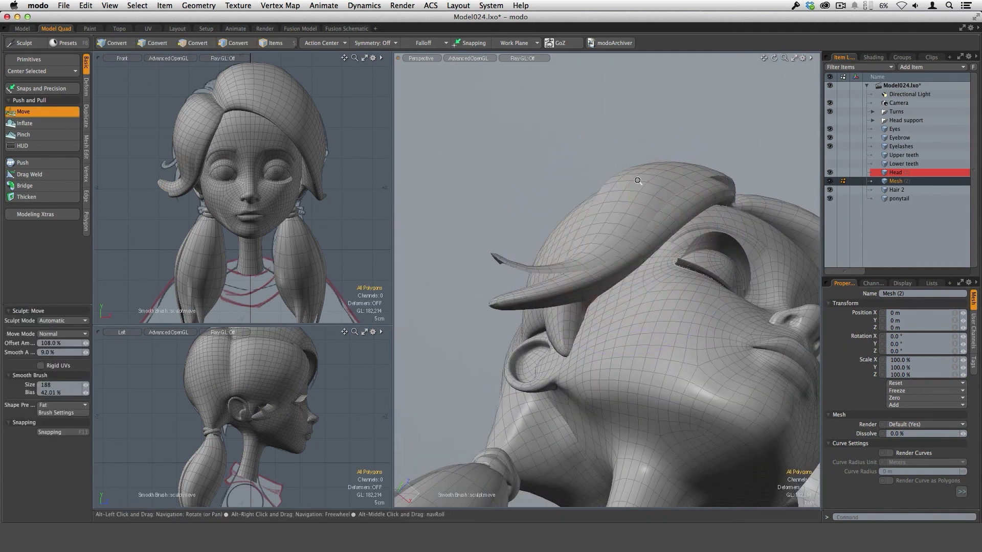
# - Refine the strand's body where it curves away from the side hair with the sculpt Move brush at sizes 157 and 152
pyautogui.keyDown('ctrl'); pyautogui.keyDown('alt'); pyautogui.moveTo(637, 182); pyautogui.dragTo(664, 172); pyautogui.keyUp('alt'); pyautogui.keyUp('ctrl')
pyautogui.moveTo(663, 171); pyautogui.dragTo(662, 161, button='right')
pyautogui.keyDown('alt'); pyautogui.moveTo(669, 158); pyautogui.dragTo(613, 217); pyautogui.keyUp('alt')
pyautogui.moveTo(613, 214); pyautogui.dragTo(622, 214, button='right')
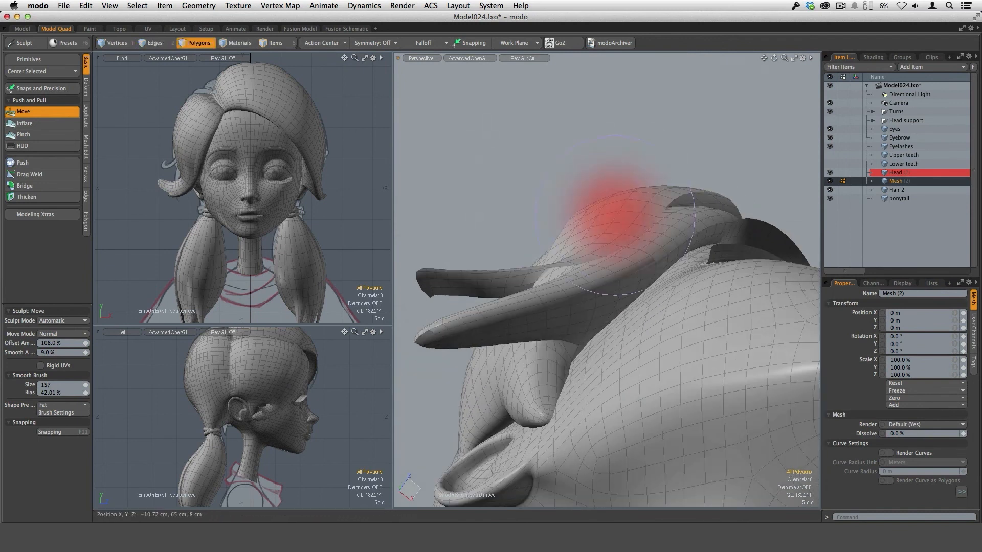
pyautogui.keyDown('alt'); pyautogui.moveTo(614, 215); pyautogui.dragTo(593, 213); pyautogui.keyUp('alt')
pyautogui.keyDown('alt'); pyautogui.keyDown('shift'); pyautogui.moveTo(593, 213); pyautogui.dragTo(591, 227); pyautogui.keyUp('shift'); pyautogui.keyUp('alt')
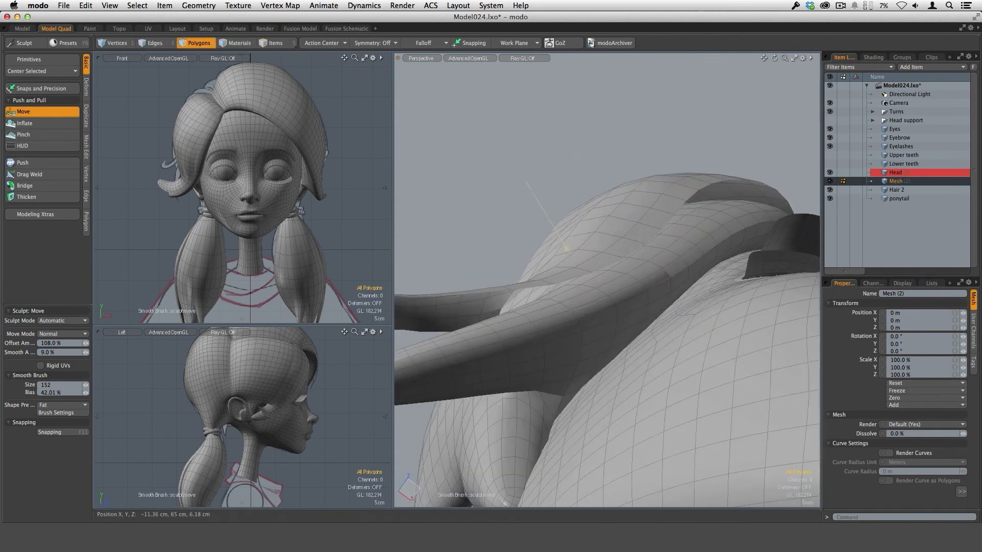
pyautogui.keyDown('alt'); pyautogui.moveTo(551, 260); pyautogui.dragTo(499, 345); pyautogui.keyUp('alt')
pyautogui.keyDown('alt'); pyautogui.moveTo(601, 274); pyautogui.dragTo(675, 207); pyautogui.keyUp('alt')
pyautogui.keyDown('alt'); pyautogui.moveTo(679, 245); pyautogui.dragTo(679, 202); pyautogui.keyUp('alt')
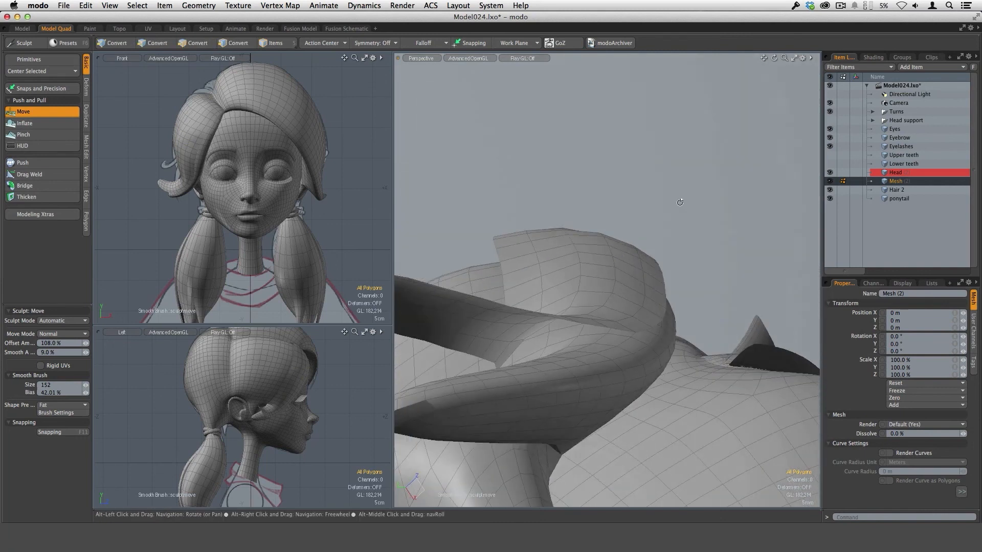
pyautogui.keyDown('alt'); pyautogui.moveTo(600, 245); pyautogui.dragTo(523, 302); pyautogui.keyUp('alt')
pyautogui.moveTo(655, 250)
pyautogui.keyDown('alt'); pyautogui.mouseDown()
pyautogui.moveTo(628, 287)
pyautogui.moveTo(660, 318)
pyautogui.moveTo(647, 440)
pyautogui.moveTo(709, 404)
pyautogui.moveTo(670, 377)
pyautogui.moveTo(652, 327)
pyautogui.moveTo(622, 319)
pyautogui.moveTo(620, 346)
pyautogui.mouseUp(); pyautogui.keyUp('alt')
# - Shape the strand's curled end in front of the ear with the sculpt Move brush reduced to size 83
pyautogui.moveTo(490, 350); pyautogui.dragTo(469, 349, button='right')
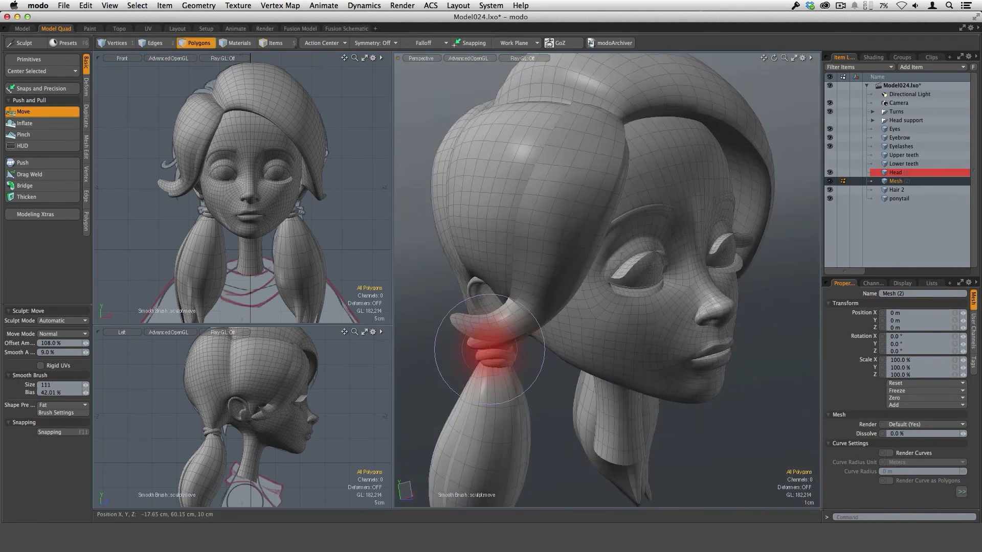
pyautogui.keyDown('ctrl'); pyautogui.keyDown('alt'); pyautogui.moveTo(496, 334); pyautogui.dragTo(600, 346); pyautogui.keyUp('alt'); pyautogui.keyUp('ctrl')
pyautogui.moveTo(454, 330); pyautogui.dragTo(452, 330, button='right')
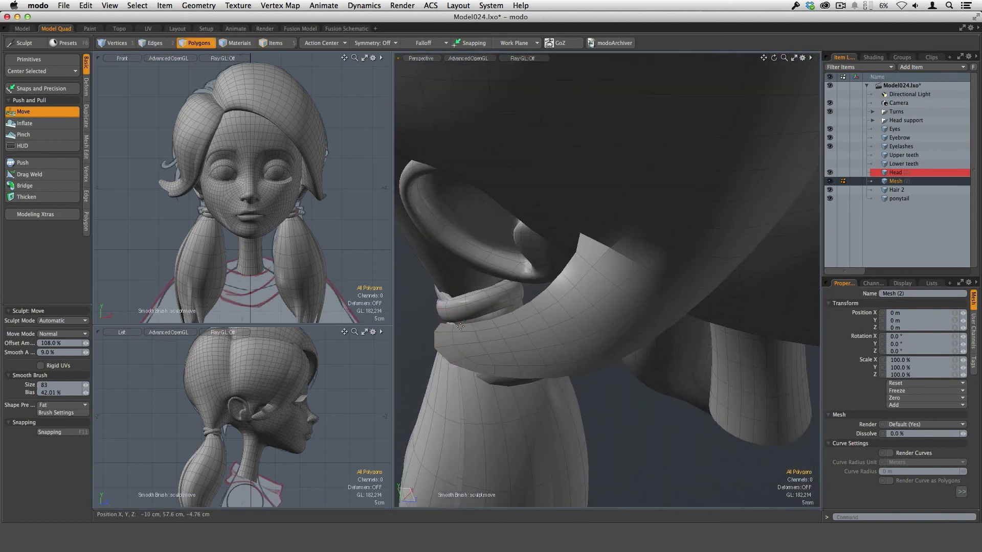
pyautogui.keyDown('alt'); pyautogui.moveTo(582, 360); pyautogui.dragTo(622, 368); pyautogui.keyUp('alt')
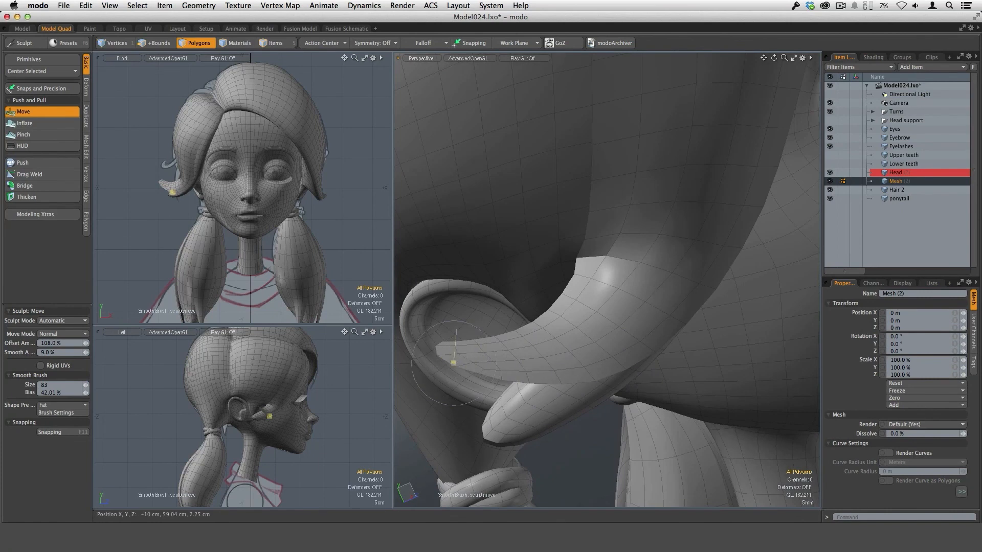
pyautogui.keyDown('alt'); pyautogui.moveTo(626, 421); pyautogui.dragTo(587, 384); pyautogui.keyUp('alt')
# - Adjust the inner edge of the strand's curl with the sculpt Move brush at size 102
pyautogui.moveTo(543, 373); pyautogui.dragTo(553, 373, button='right')
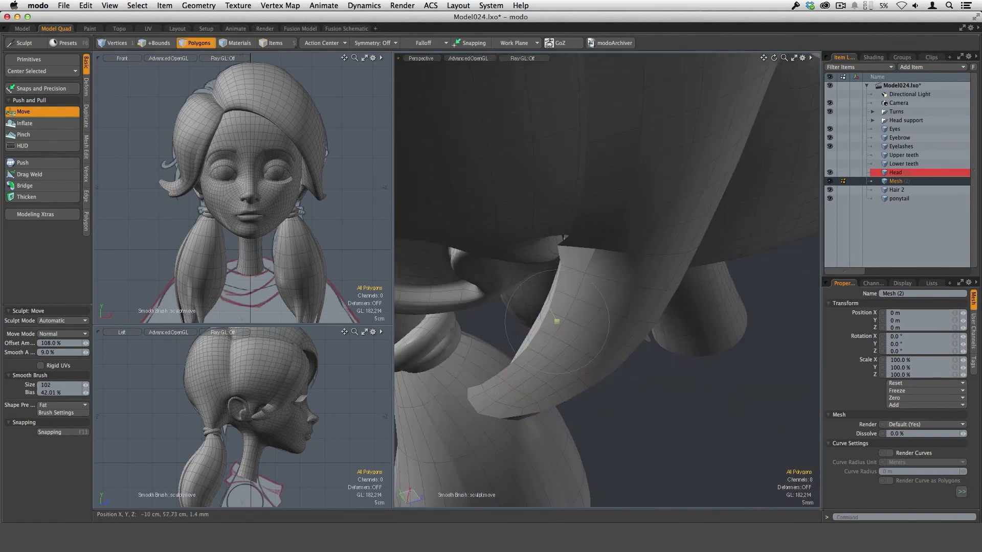
pyautogui.keyDown('alt'); pyautogui.moveTo(504, 383); pyautogui.dragTo(522, 324); pyautogui.keyUp('alt')
pyautogui.scroll(5, 522, 319)
# - Taper and round the strand's tip with the sculpt Move brush at size 61
pyautogui.moveTo(523, 304); pyautogui.dragTo(497, 304, button='right')
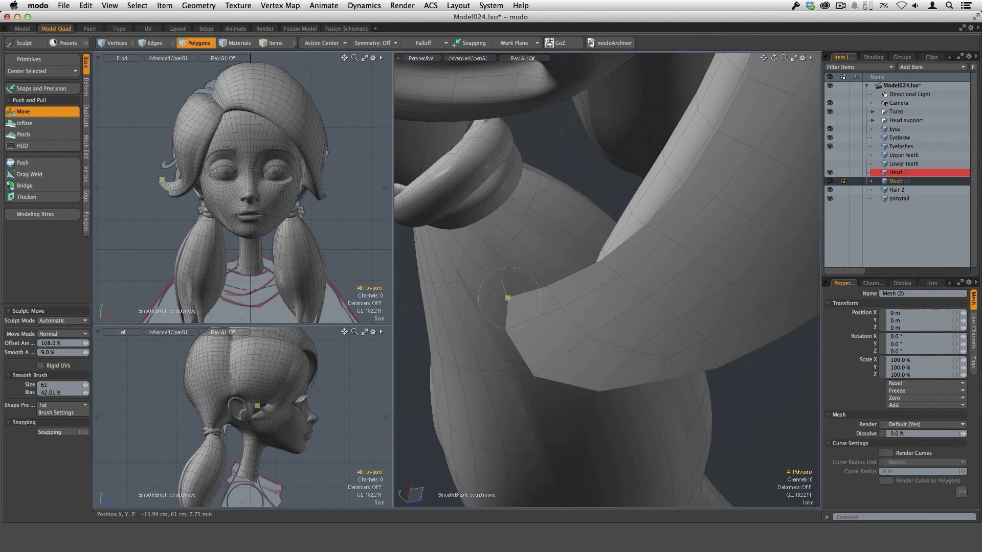
pyautogui.scroll(-3, 614, 335)
pyautogui.keyDown('alt'); pyautogui.moveTo(621, 421); pyautogui.dragTo(581, 352); pyautogui.keyUp('alt')
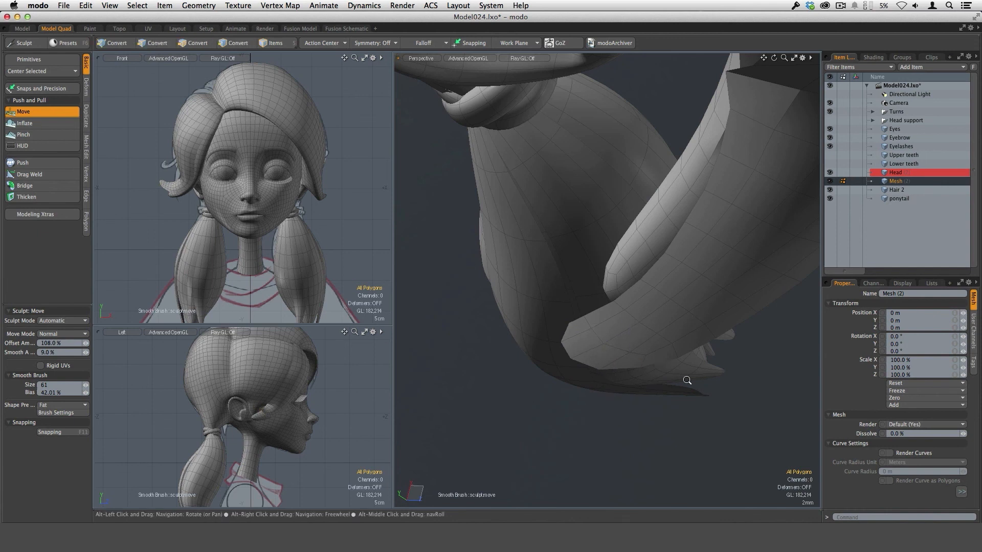
pyautogui.keyDown('alt'); pyautogui.moveTo(685, 379); pyautogui.dragTo(707, 322); pyautogui.keyUp('alt')
pyautogui.scroll(-2, 707, 322)
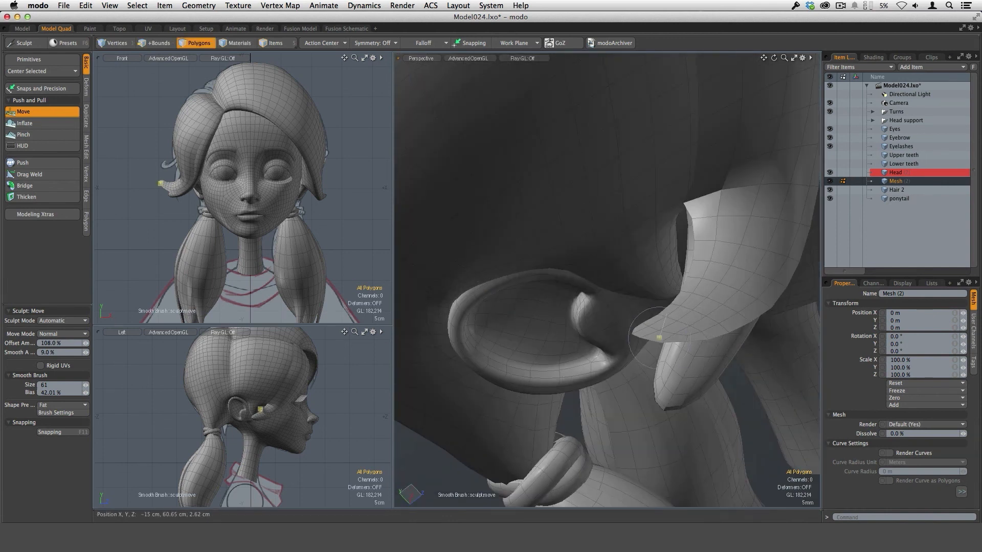
pyautogui.keyDown('ctrl'); pyautogui.keyDown('alt'); pyautogui.moveTo(730, 372); pyautogui.dragTo(669, 358); pyautogui.keyUp('alt'); pyautogui.keyUp('ctrl')
pyautogui.keyDown('alt'); pyautogui.moveTo(670, 358); pyautogui.dragTo(633, 278); pyautogui.keyUp('alt')
# - Smooth the strand's outer contour from the curl up to the parting with the sculpt Move brush at sizes 103 and 101
pyautogui.moveTo(613, 226); pyautogui.dragTo(634, 227, button='right')
pyautogui.moveTo(638, 225)
pyautogui.keyDown('alt'); pyautogui.mouseDown()
pyautogui.moveTo(635, 241)
pyautogui.moveTo(608, 240)
pyautogui.mouseUp(); pyautogui.keyUp('alt')
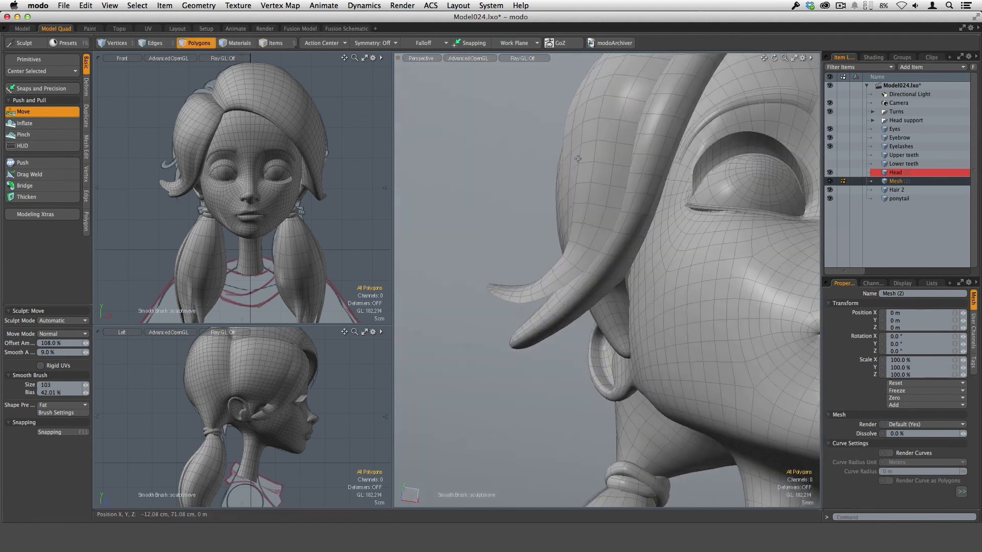
pyautogui.keyDown('alt'); pyautogui.moveTo(573, 142); pyautogui.dragTo(537, 217); pyautogui.keyUp('alt')
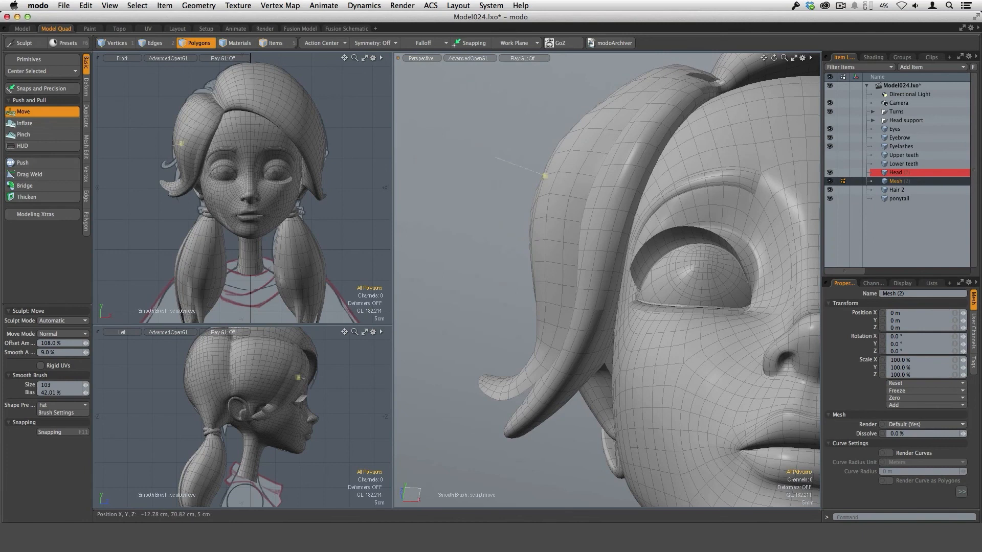
pyautogui.keyDown('alt'); pyautogui.moveTo(545, 176); pyautogui.dragTo(601, 222); pyautogui.keyUp('alt')
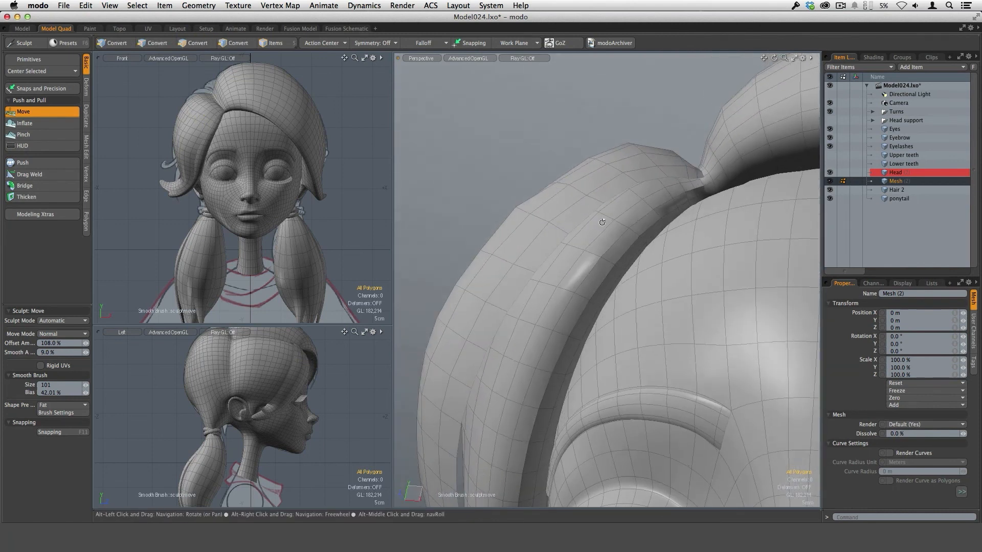
pyautogui.keyDown('alt'); pyautogui.moveTo(560, 181); pyautogui.dragTo(598, 286); pyautogui.keyUp('alt')
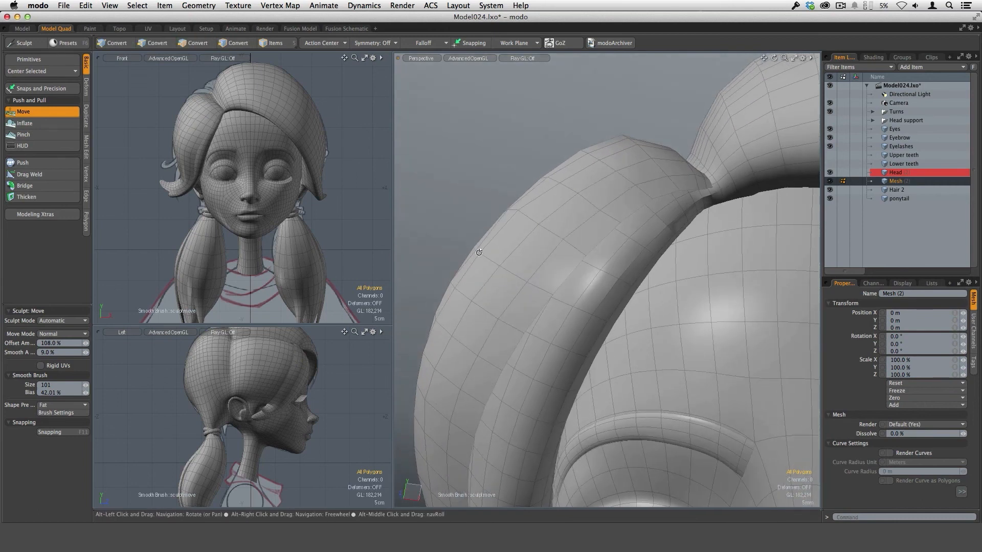
pyautogui.keyDown('alt'); pyautogui.moveTo(478, 252); pyautogui.dragTo(557, 219); pyautogui.keyUp('alt')
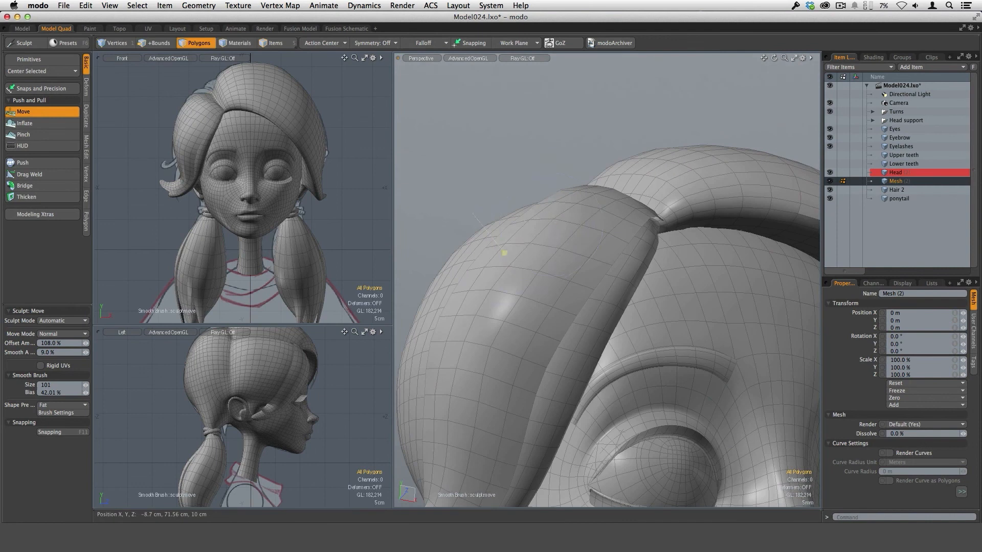
# - Adjust the strand's front edge and its junction at the parting with the sculpt Move brush, starting at size 129
pyautogui.keyDown('alt'); pyautogui.moveTo(519, 270); pyautogui.dragTo(701, 264); pyautogui.keyUp('alt')
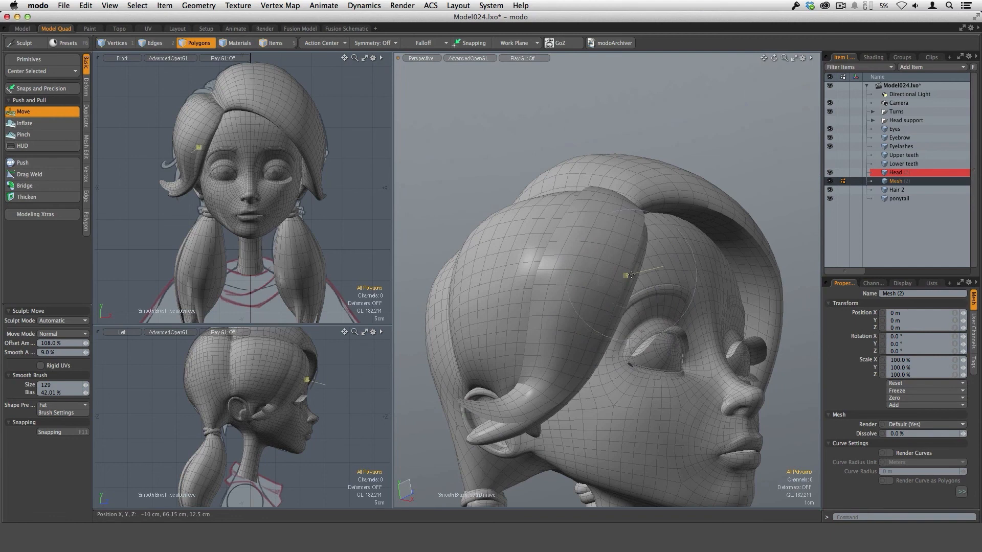
pyautogui.keyDown('alt'); pyautogui.moveTo(630, 275); pyautogui.dragTo(642, 218); pyautogui.keyUp('alt')
pyautogui.keyDown('alt'); pyautogui.moveTo(501, 305); pyautogui.dragTo(587, 256); pyautogui.keyUp('alt')
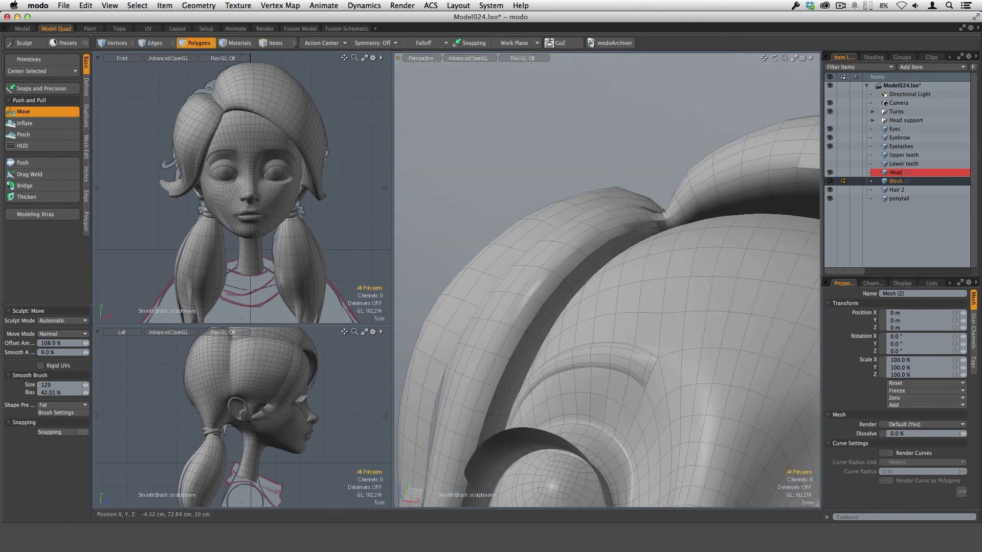
pyautogui.keyDown('alt'); pyautogui.moveTo(660, 212); pyautogui.dragTo(623, 289); pyautogui.keyUp('alt')
pyautogui.keyDown('alt'); pyautogui.moveTo(640, 231); pyautogui.dragTo(598, 305); pyautogui.keyUp('alt')
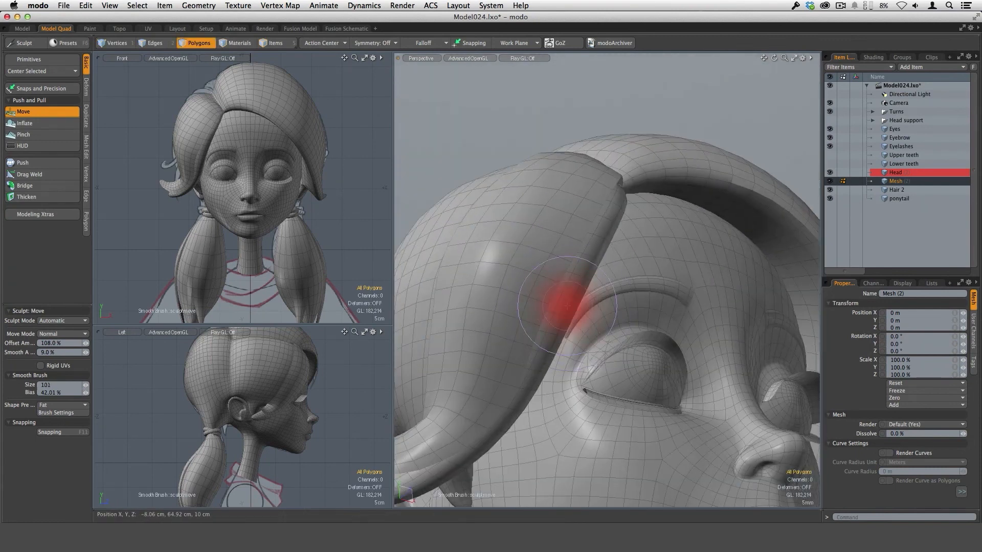
# - Refine the strand's front edge beside the eyebrow with the sculpt Move brush at size 89
pyautogui.moveTo(567, 306); pyautogui.dragTo(561, 305, button='right')
pyautogui.keyDown('alt'); pyautogui.moveTo(563, 305); pyautogui.dragTo(584, 294); pyautogui.keyUp('alt')
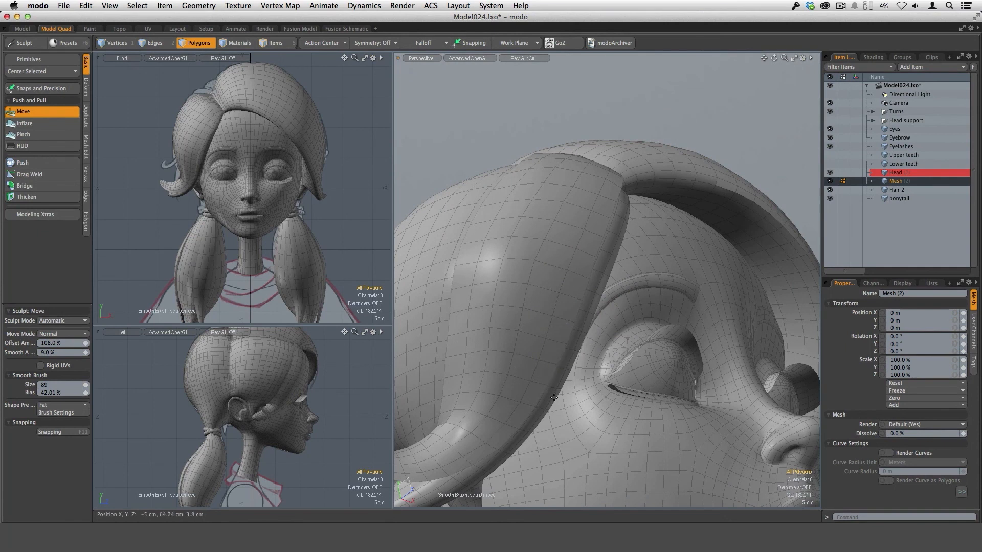
pyautogui.keyDown('ctrl'); pyautogui.keyDown('alt'); pyautogui.moveTo(553, 397); pyautogui.dragTo(564, 413); pyautogui.keyUp('alt'); pyautogui.keyUp('ctrl')
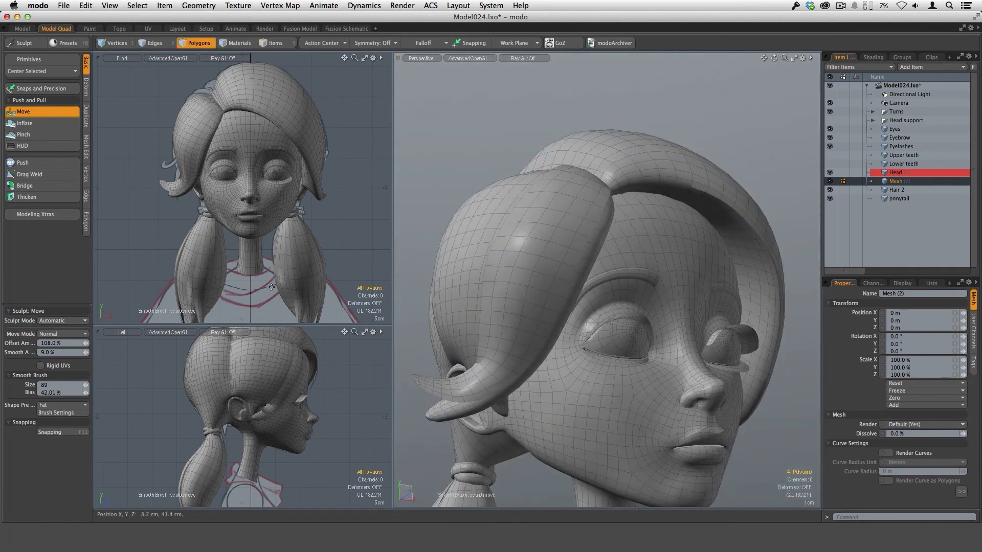
pyautogui.keyDown('alt'); pyautogui.moveTo(606, 372); pyautogui.dragTo(559, 226); pyautogui.keyUp('alt')
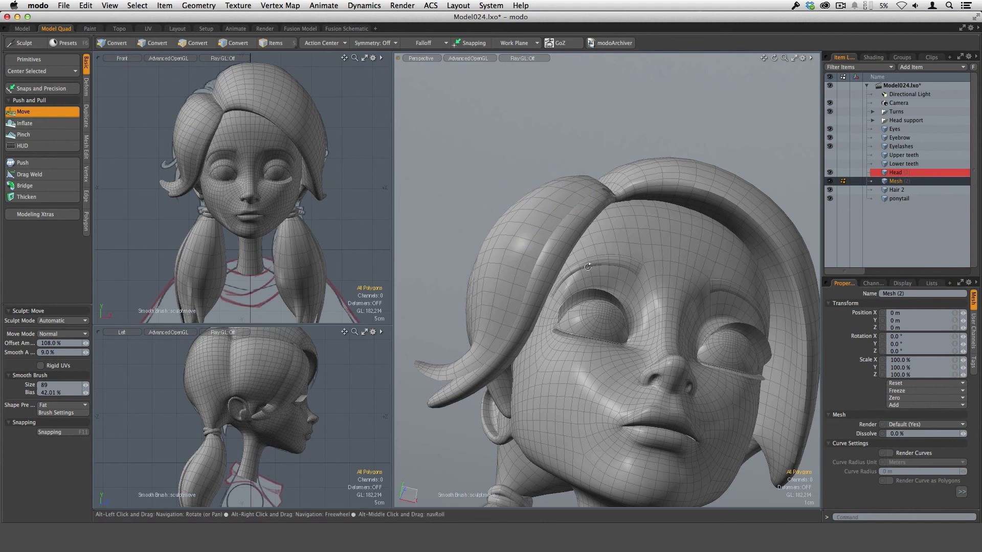
pyautogui.keyDown('alt'); pyautogui.moveTo(587, 266); pyautogui.dragTo(568, 250); pyautogui.keyUp('alt')
pyautogui.keyDown('ctrl'); pyautogui.keyDown('alt'); pyautogui.moveTo(554, 212); pyautogui.dragTo(641, 220); pyautogui.keyUp('alt'); pyautogui.keyUp('ctrl')
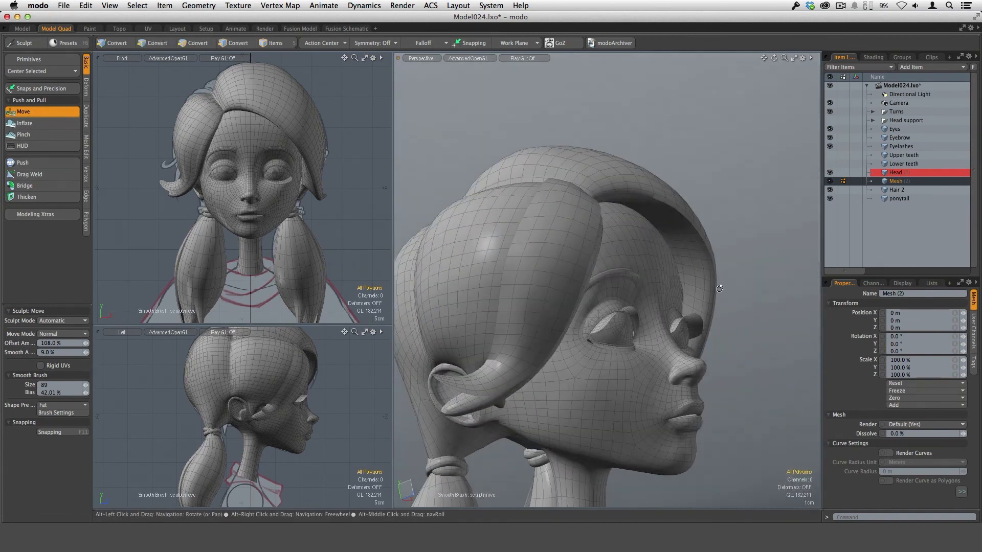
# - Leave the sculpt tool and examine the strand and the swept hair on both sides of the head
pyautogui.keyDown('alt'); pyautogui.moveTo(530, 328); pyautogui.dragTo(589, 340); pyautogui.keyUp('alt')
pyautogui.press('space')
pyautogui.keyDown('alt'); pyautogui.moveTo(629, 267); pyautogui.dragTo(541, 332); pyautogui.keyUp('alt')
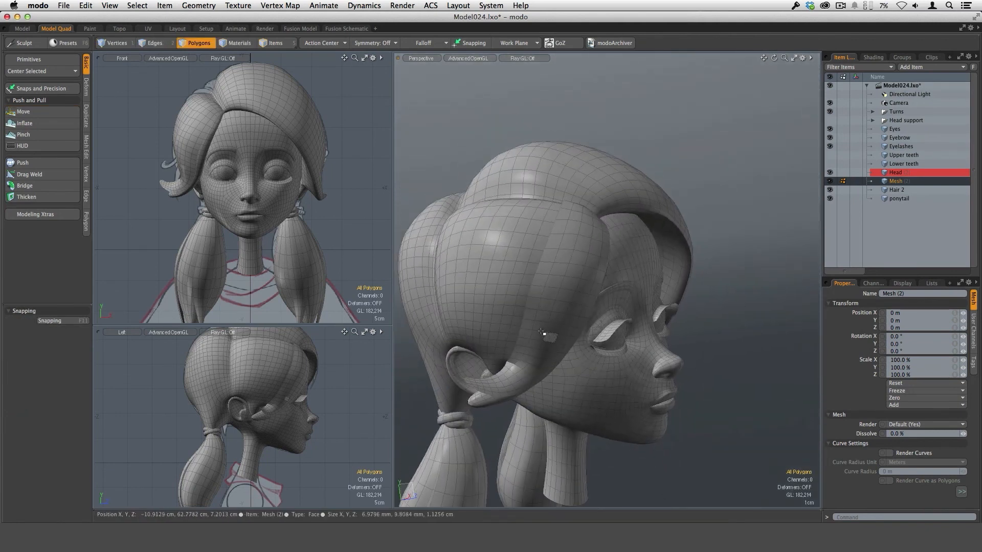
pyautogui.keyDown('alt'); pyautogui.moveTo(560, 259); pyautogui.dragTo(639, 315); pyautogui.keyUp('alt')
pyautogui.keyDown('alt'); pyautogui.moveTo(564, 163); pyautogui.dragTo(619, 312); pyautogui.keyUp('alt')
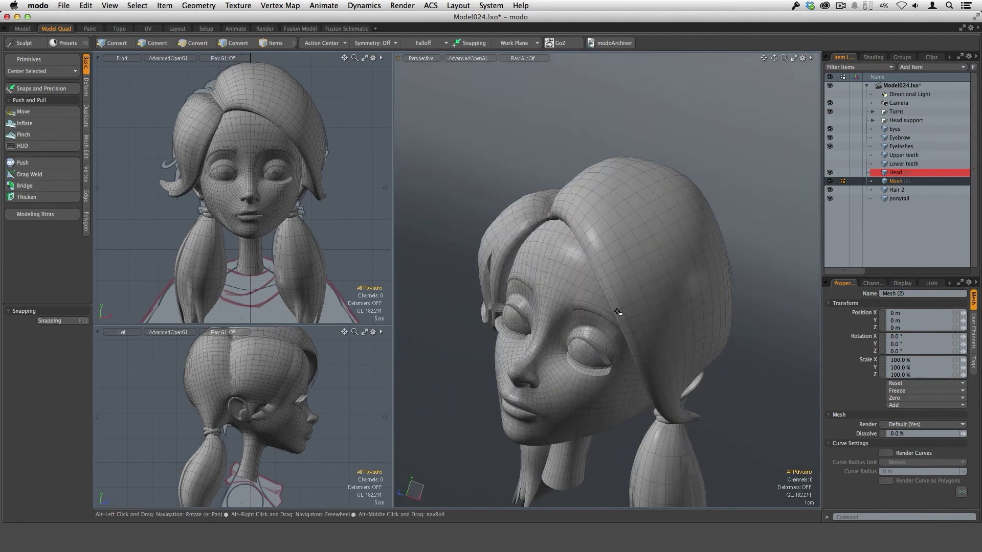
pyautogui.keyDown('alt'); pyautogui.keyDown('shift'); pyautogui.moveTo(697, 396); pyautogui.dragTo(638, 358); pyautogui.keyUp('shift'); pyautogui.keyUp('alt')
pyautogui.keyDown('alt'); pyautogui.moveTo(689, 377); pyautogui.dragTo(776, 303); pyautogui.keyUp('alt')
pyautogui.keyDown('ctrl'); pyautogui.keyDown('alt'); pyautogui.moveTo(643, 371); pyautogui.dragTo(583, 360); pyautogui.keyUp('alt'); pyautogui.keyUp('ctrl')
pyautogui.keyDown('alt'); pyautogui.moveTo(511, 260); pyautogui.dragTo(616, 278); pyautogui.keyUp('alt')
pyautogui.keyDown('alt'); pyautogui.moveTo(566, 303); pyautogui.dragTo(588, 282); pyautogui.keyUp('alt')
pyautogui.keyDown('ctrl'); pyautogui.keyDown('alt'); pyautogui.moveTo(511, 255); pyautogui.dragTo(606, 260); pyautogui.keyUp('alt'); pyautogui.keyUp('ctrl')
pyautogui.keyDown('ctrl'); pyautogui.keyDown('alt'); pyautogui.moveTo(644, 397); pyautogui.dragTo(593, 394); pyautogui.keyUp('alt'); pyautogui.keyUp('ctrl')
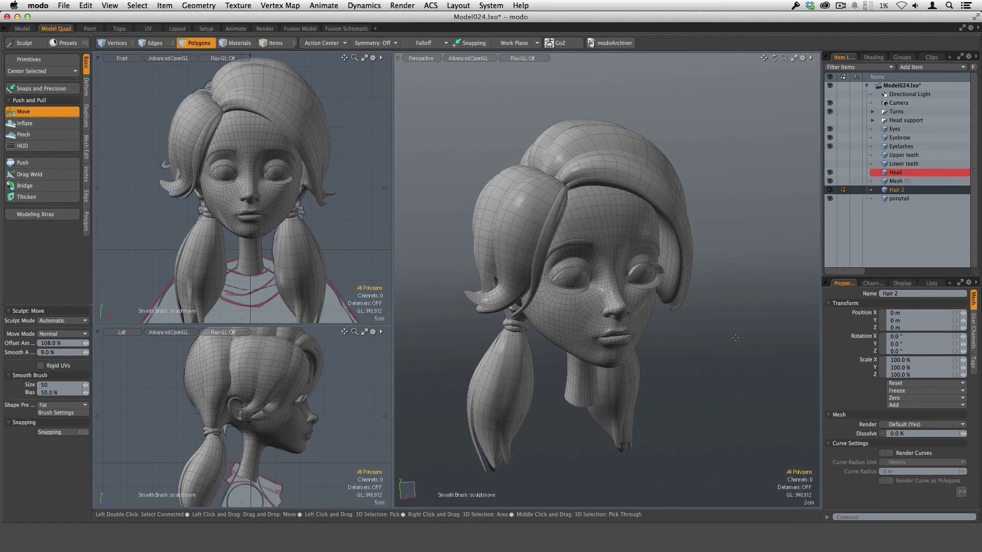
# - Examine the grooved locks of the Hair 2 mesh around the head in the perspective, front and left views
pyautogui.press('alt')
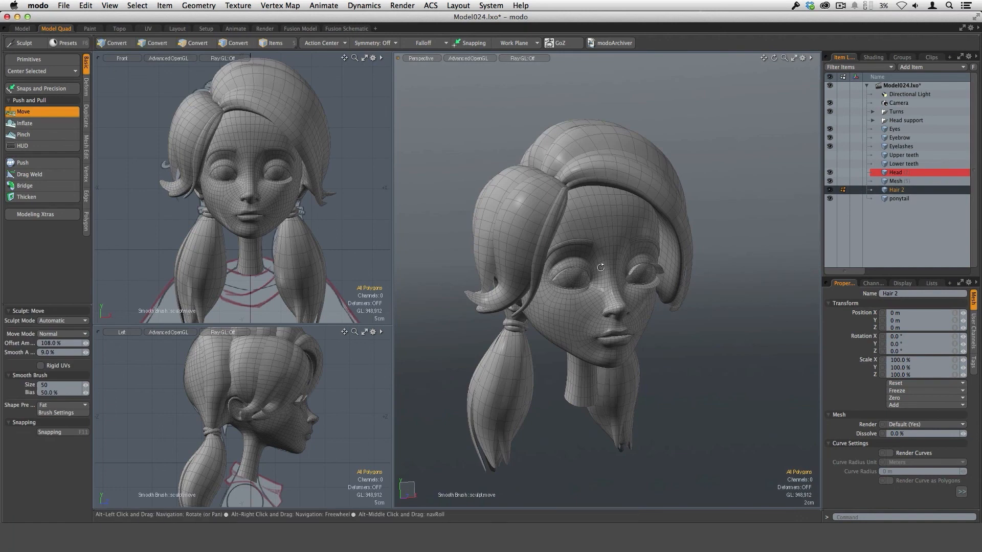
pyautogui.keyDown('alt'); pyautogui.moveTo(575, 259); pyautogui.dragTo(551, 242); pyautogui.keyUp('alt')
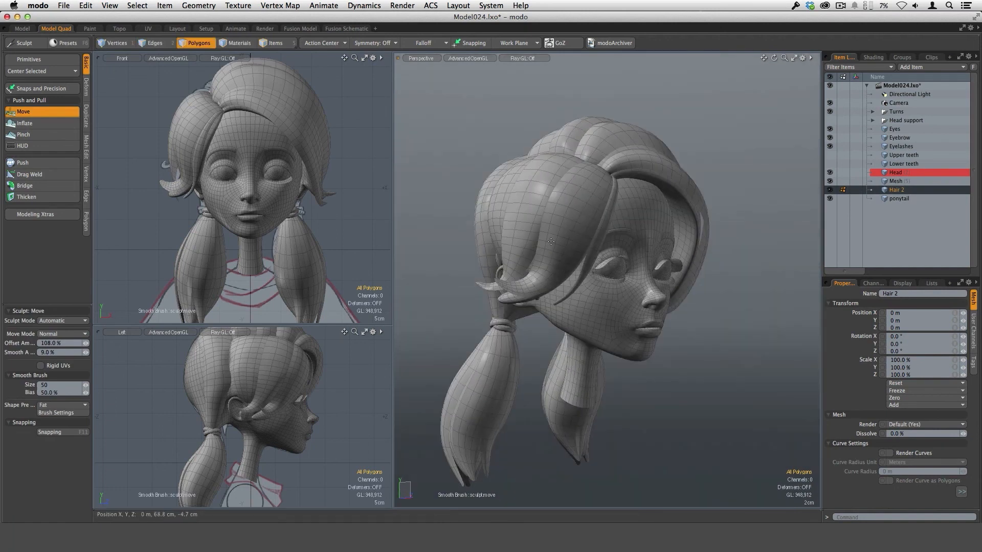
pyautogui.keyDown('alt'); pyautogui.moveTo(529, 276); pyautogui.dragTo(623, 206); pyautogui.keyUp('alt')
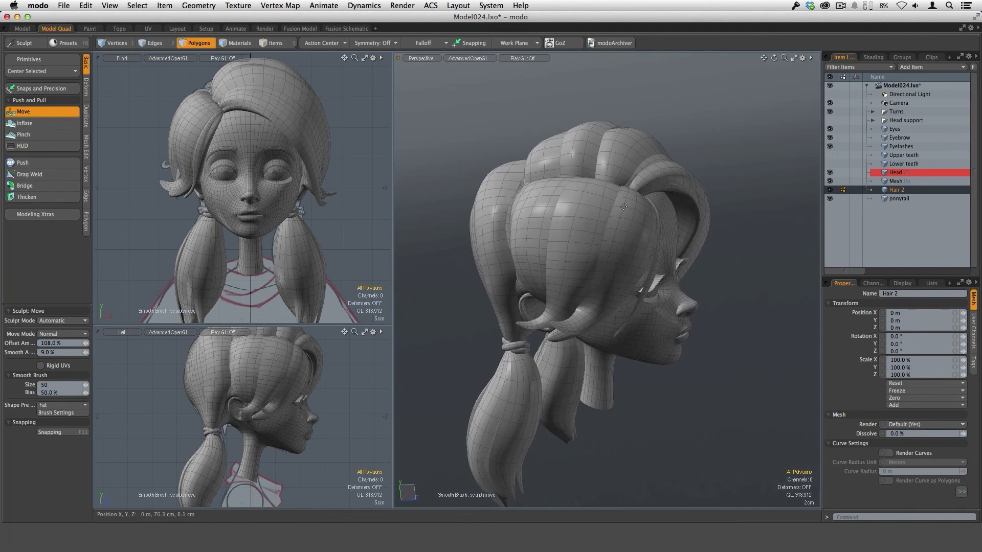
pyautogui.keyDown('alt'); pyautogui.moveTo(592, 330); pyautogui.dragTo(676, 220); pyautogui.keyUp('alt')
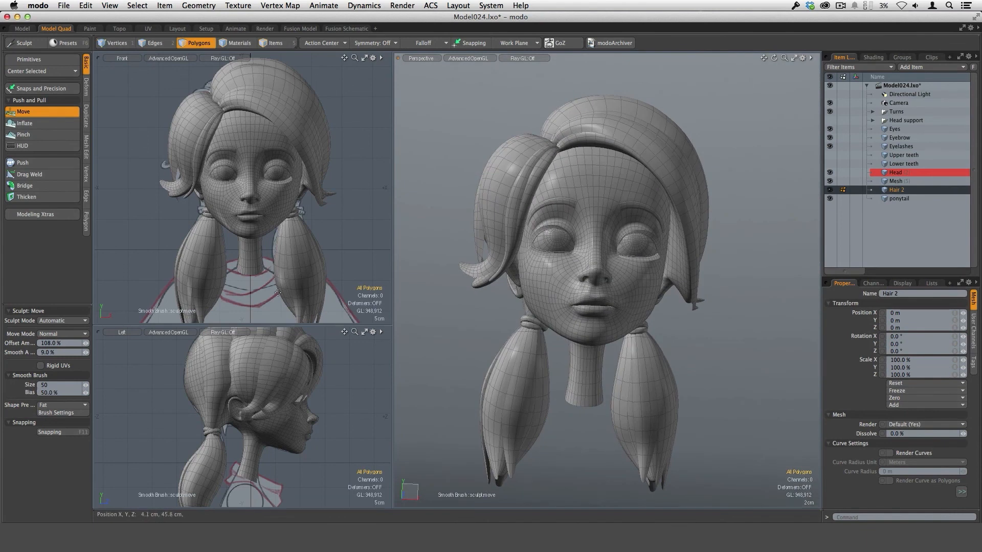
pyautogui.keyDown('alt'); pyautogui.moveTo(316, 382); pyautogui.dragTo(317, 425); pyautogui.keyUp('alt')
pyautogui.keyDown('alt'); pyautogui.moveTo(279, 160); pyautogui.dragTo(284, 227); pyautogui.keyUp('alt')
pyautogui.keyDown('ctrl'); pyautogui.keyDown('alt'); pyautogui.moveTo(284, 226); pyautogui.dragTo(296, 227); pyautogui.keyUp('alt'); pyautogui.keyUp('ctrl')
pyautogui.keyDown('alt'); pyautogui.moveTo(608, 275); pyautogui.dragTo(638, 376); pyautogui.keyUp('alt')
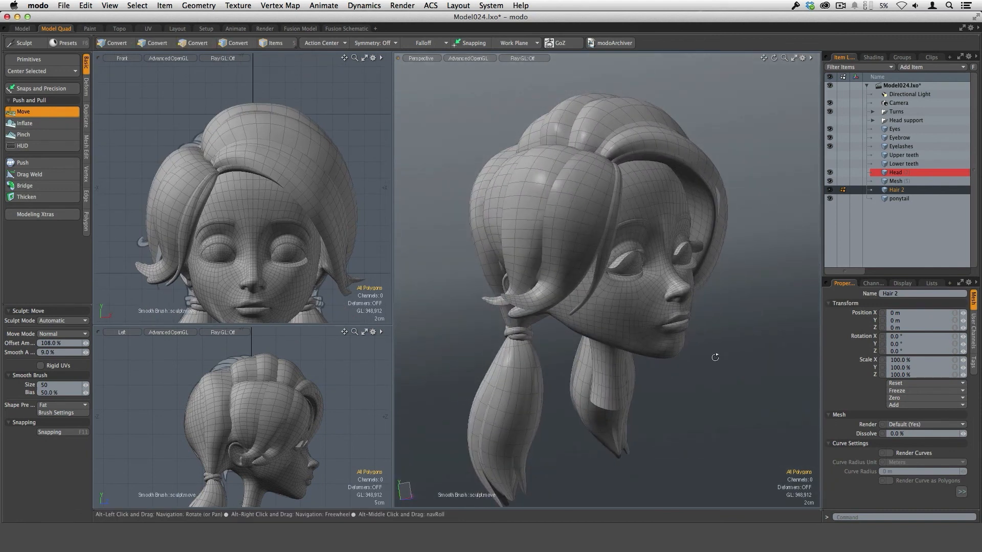
pyautogui.keyDown('alt'); pyautogui.moveTo(714, 358); pyautogui.dragTo(592, 180); pyautogui.keyUp('alt')
pyautogui.keyDown('alt'); pyautogui.moveTo(664, 240); pyautogui.dragTo(579, 225); pyautogui.keyUp('alt')
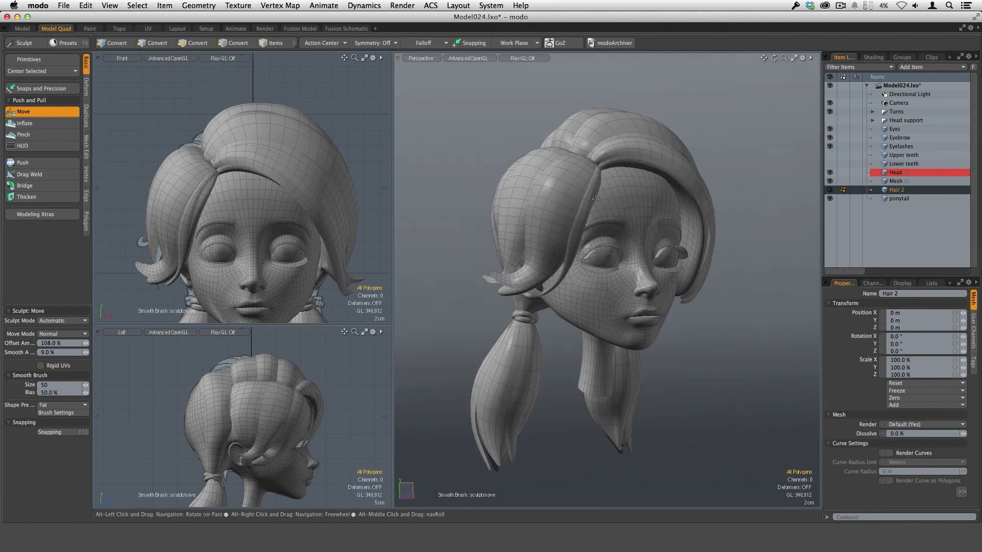
# - Turn the head to a three-quarter front view and set the perspective viewport's RayGL preview to Full
pyautogui.keyDown('alt'); pyautogui.moveTo(698, 322); pyautogui.dragTo(670, 304); pyautogui.keyUp('alt')
pyautogui.keyDown('alt'); pyautogui.moveTo(613, 280); pyautogui.dragTo(668, 294); pyautogui.keyUp('alt')
pyautogui.keyDown('alt'); pyautogui.moveTo(605, 288); pyautogui.dragTo(622, 246); pyautogui.keyUp('alt')
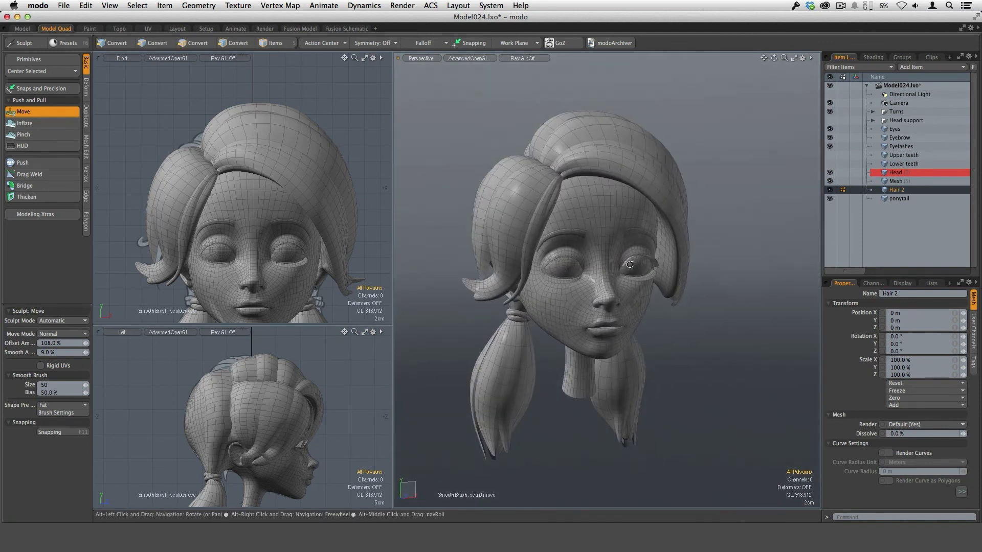
pyautogui.click(535, 58)
pyautogui.click(536, 64)
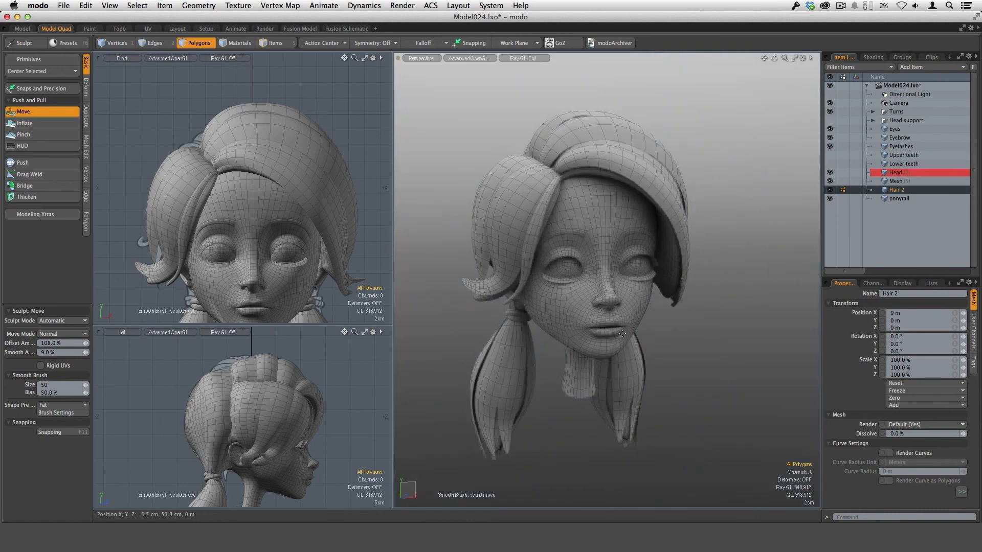
# - Examine the hair locks, parting, curled strand and ponytails from the front, both sides and back in the RayGL preview
pyautogui.keyDown('alt'); pyautogui.moveTo(649, 413); pyautogui.dragTo(704, 333); pyautogui.keyUp('alt')
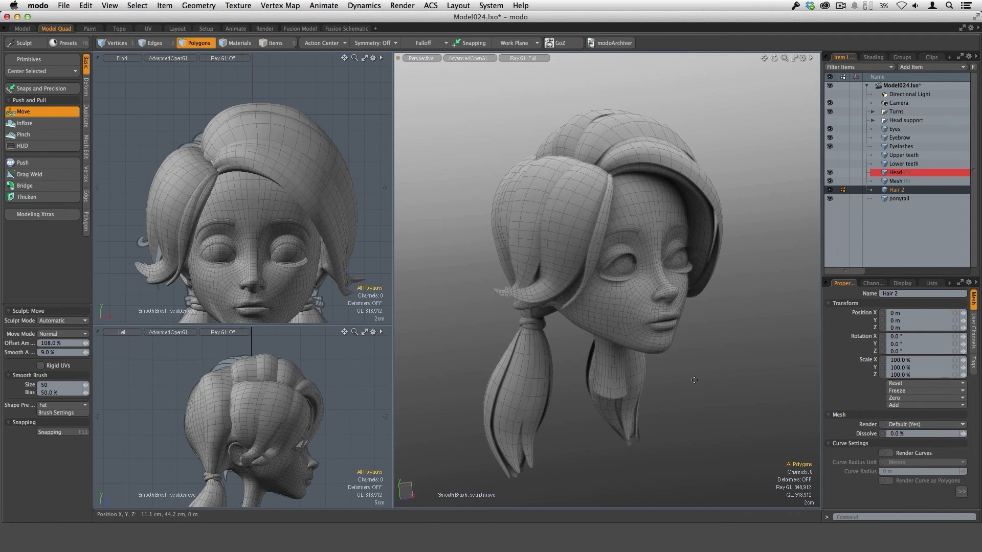
pyautogui.keyDown('alt'); pyautogui.moveTo(694, 380); pyautogui.dragTo(706, 362); pyautogui.keyUp('alt')
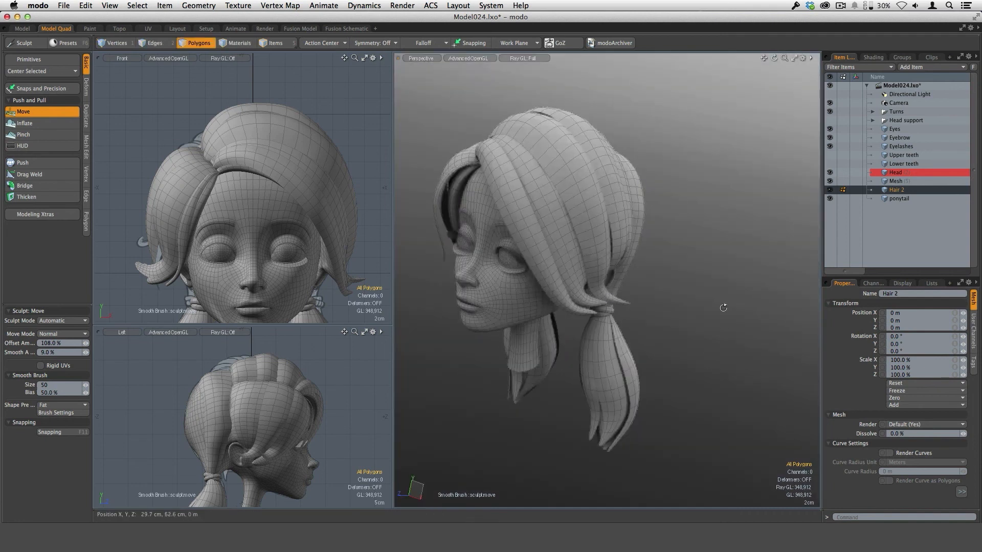
pyautogui.keyDown('alt'); pyautogui.moveTo(723, 308); pyautogui.dragTo(656, 303); pyautogui.keyUp('alt')
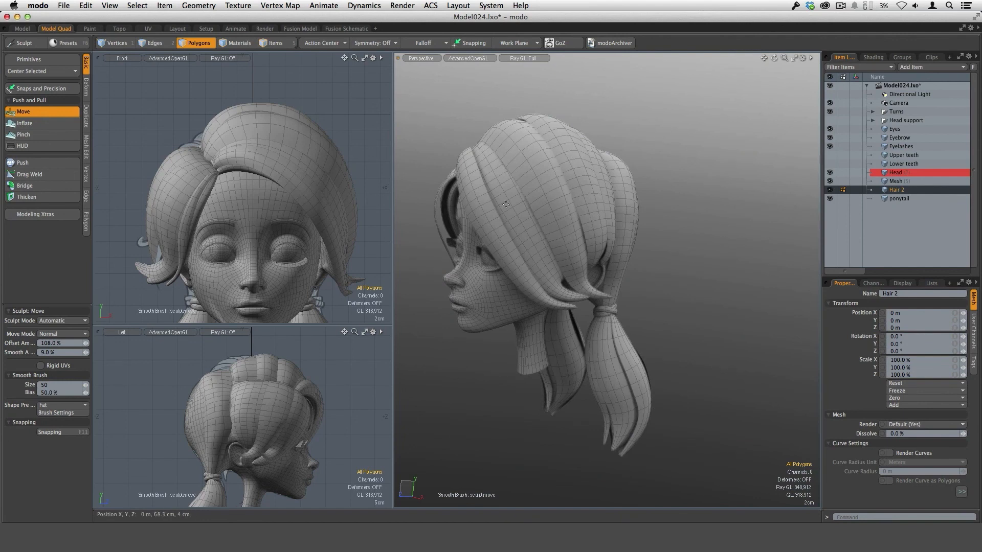
pyautogui.keyDown('alt'); pyautogui.moveTo(575, 453); pyautogui.dragTo(653, 296); pyautogui.keyUp('alt')
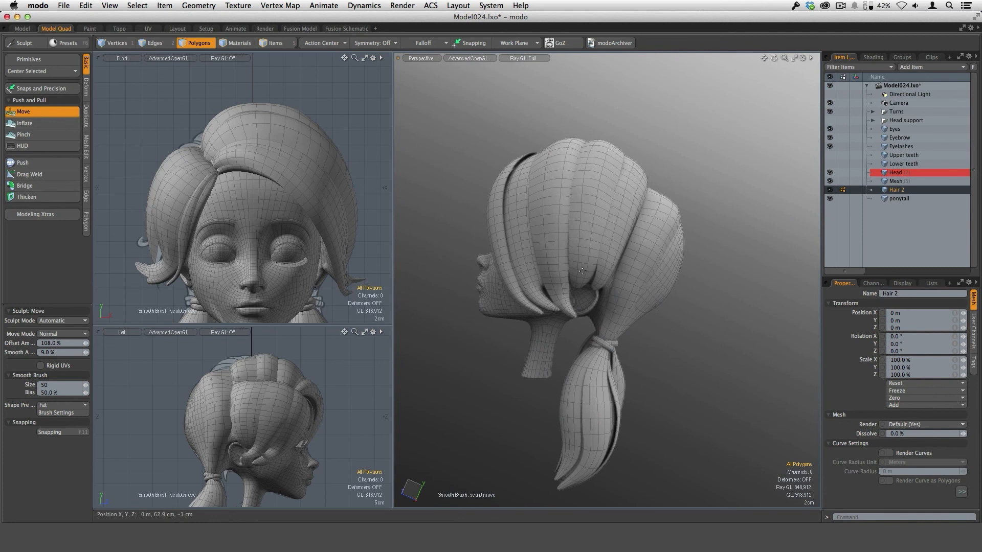
pyautogui.keyDown('alt'); pyautogui.moveTo(582, 271); pyautogui.dragTo(515, 195); pyautogui.keyUp('alt')
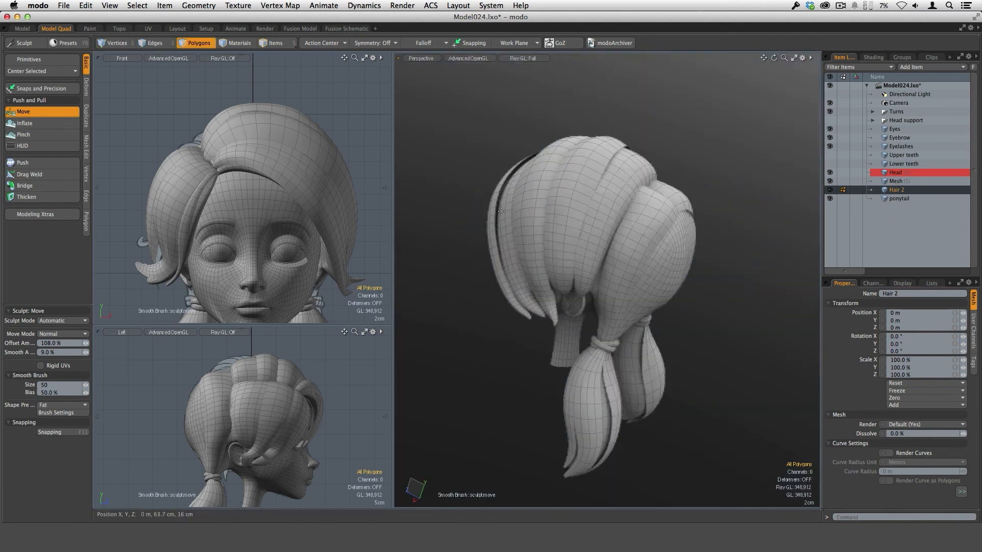
pyautogui.keyDown('alt'); pyautogui.moveTo(575, 353); pyautogui.dragTo(562, 318); pyautogui.keyUp('alt')
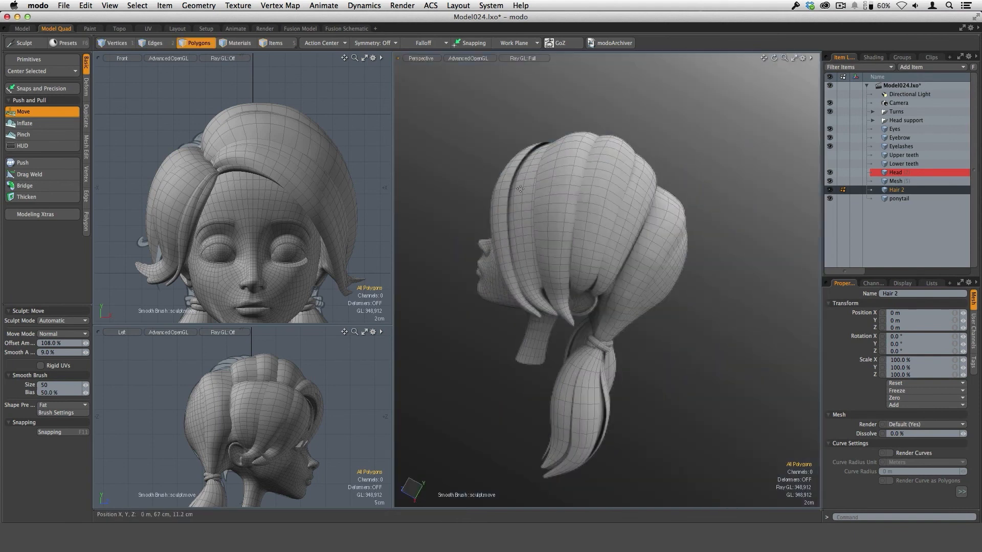
pyautogui.keyDown('alt'); pyautogui.moveTo(608, 272); pyautogui.dragTo(580, 284); pyautogui.keyUp('alt')
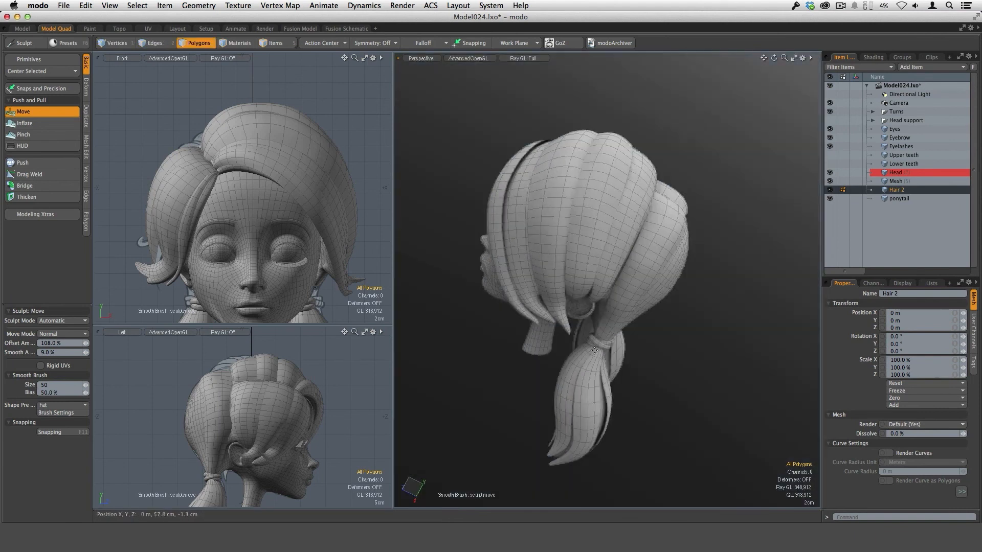
pyautogui.keyDown('alt'); pyautogui.moveTo(582, 340); pyautogui.dragTo(688, 179); pyautogui.keyUp('alt')
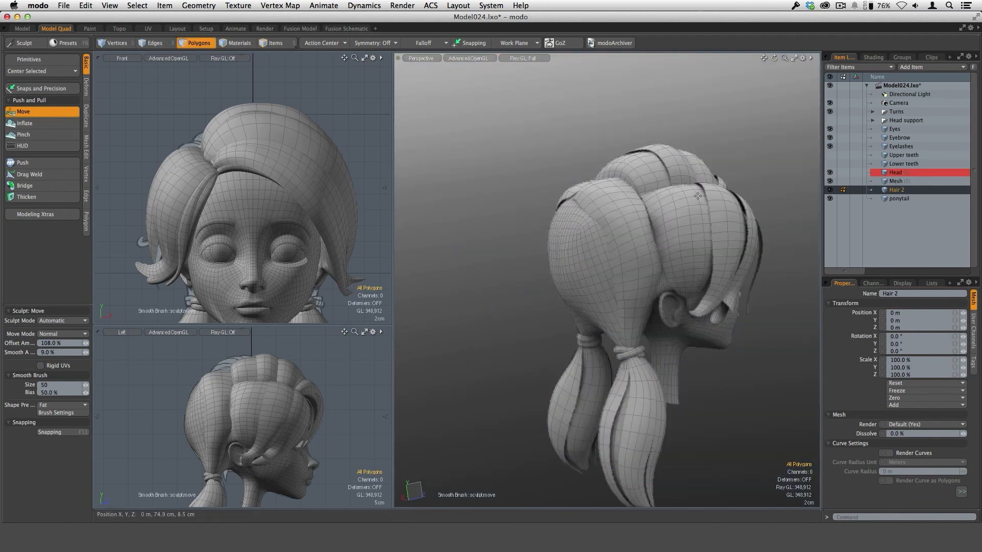
pyautogui.keyDown('alt'); pyautogui.moveTo(695, 345); pyautogui.dragTo(651, 165); pyautogui.keyUp('alt')
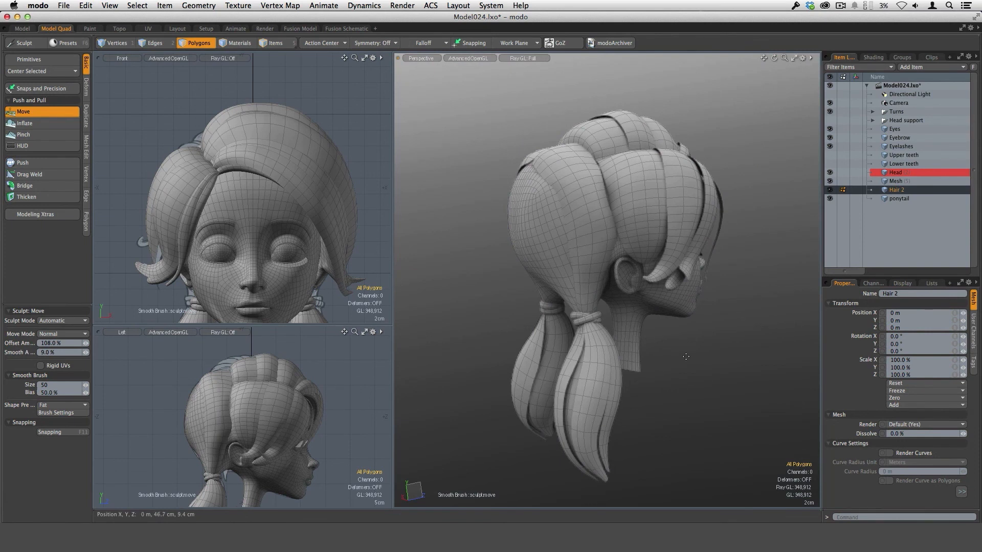
pyautogui.keyDown('alt'); pyautogui.moveTo(553, 208); pyautogui.dragTo(563, 202); pyautogui.keyUp('alt')
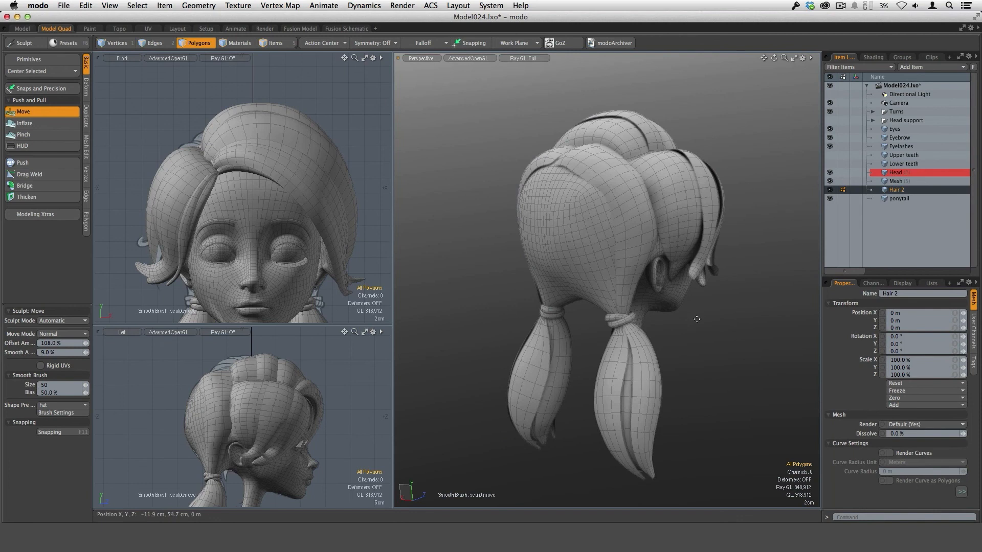
pyautogui.keyDown('alt'); pyautogui.moveTo(713, 301); pyautogui.dragTo(650, 413); pyautogui.keyUp('alt')
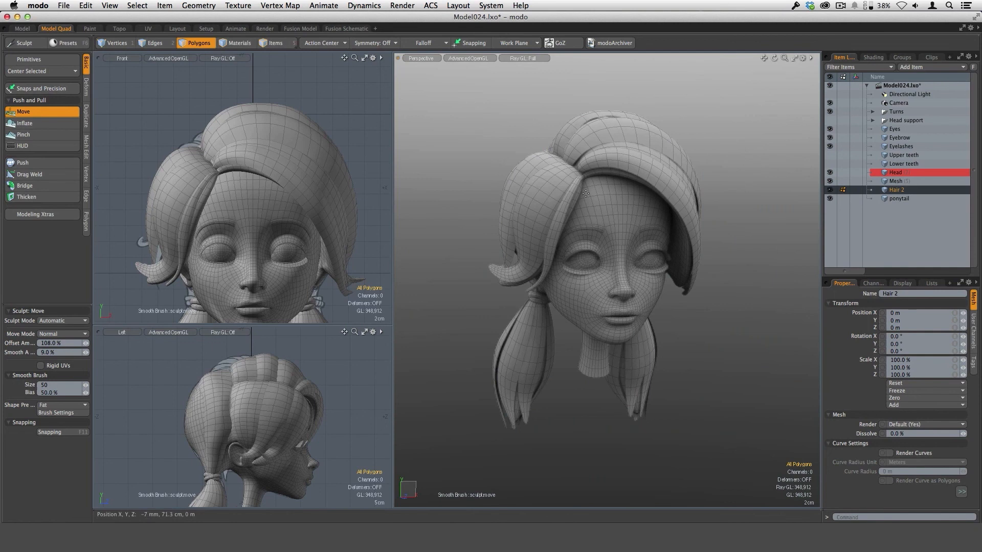
pyautogui.keyDown('alt'); pyautogui.moveTo(673, 321); pyautogui.dragTo(675, 371); pyautogui.keyUp('alt')
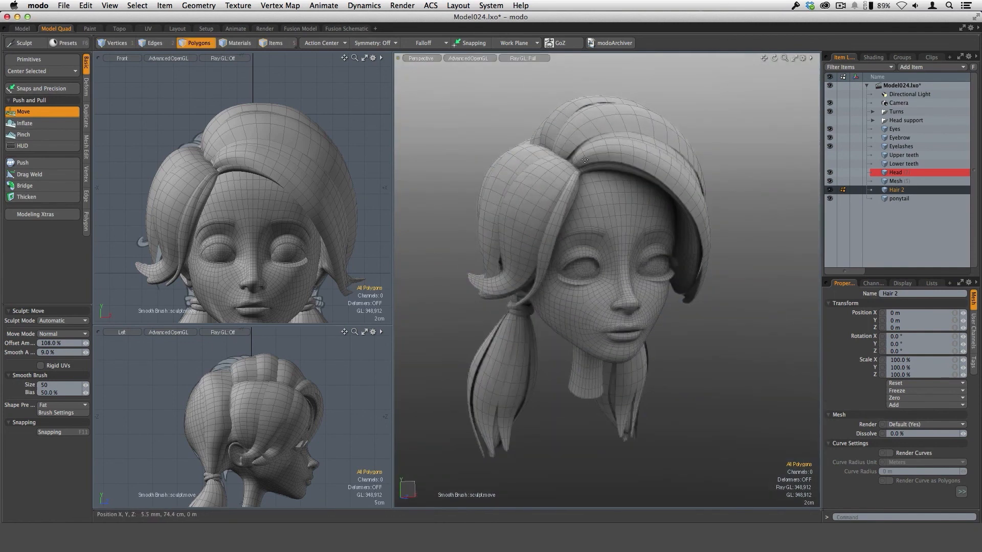